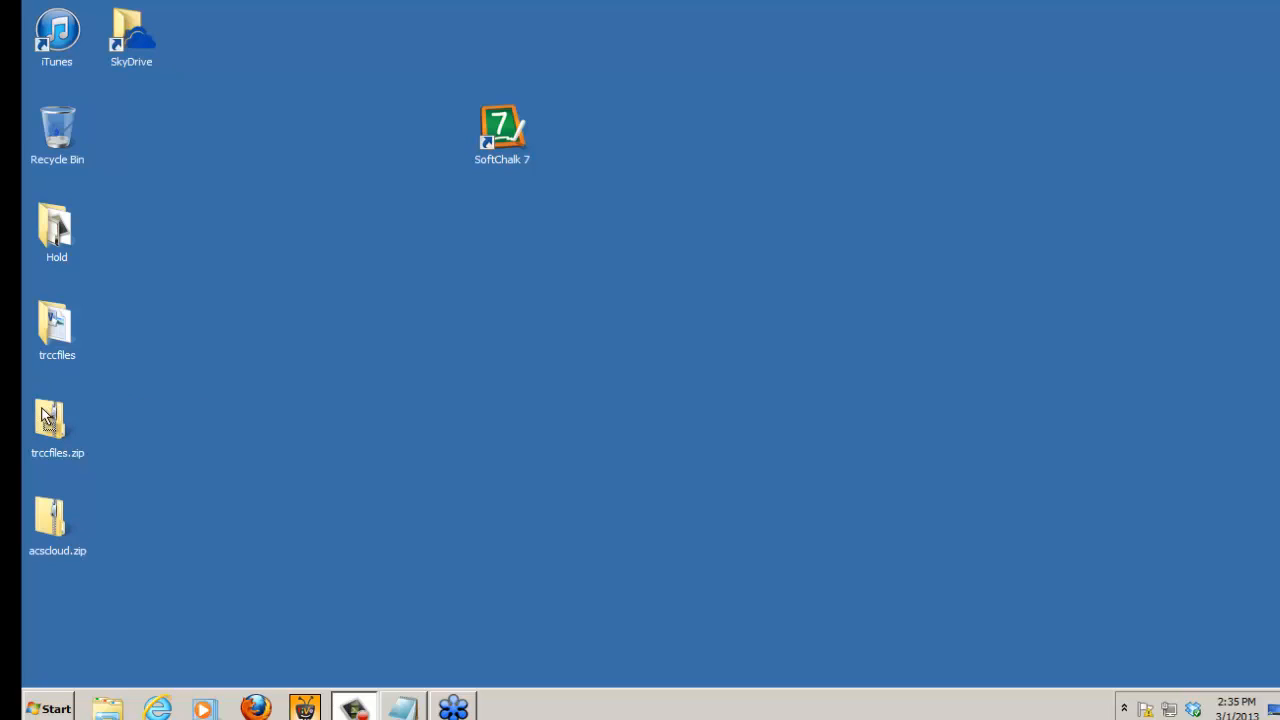
# Step: Try to extract trccfiles.zip to the Desktop, declining to merge it with the existing trccfiles folder, and return the archive to its place
pyautogui.moveTo(384, 321); pyautogui.dragTo(434, 347)
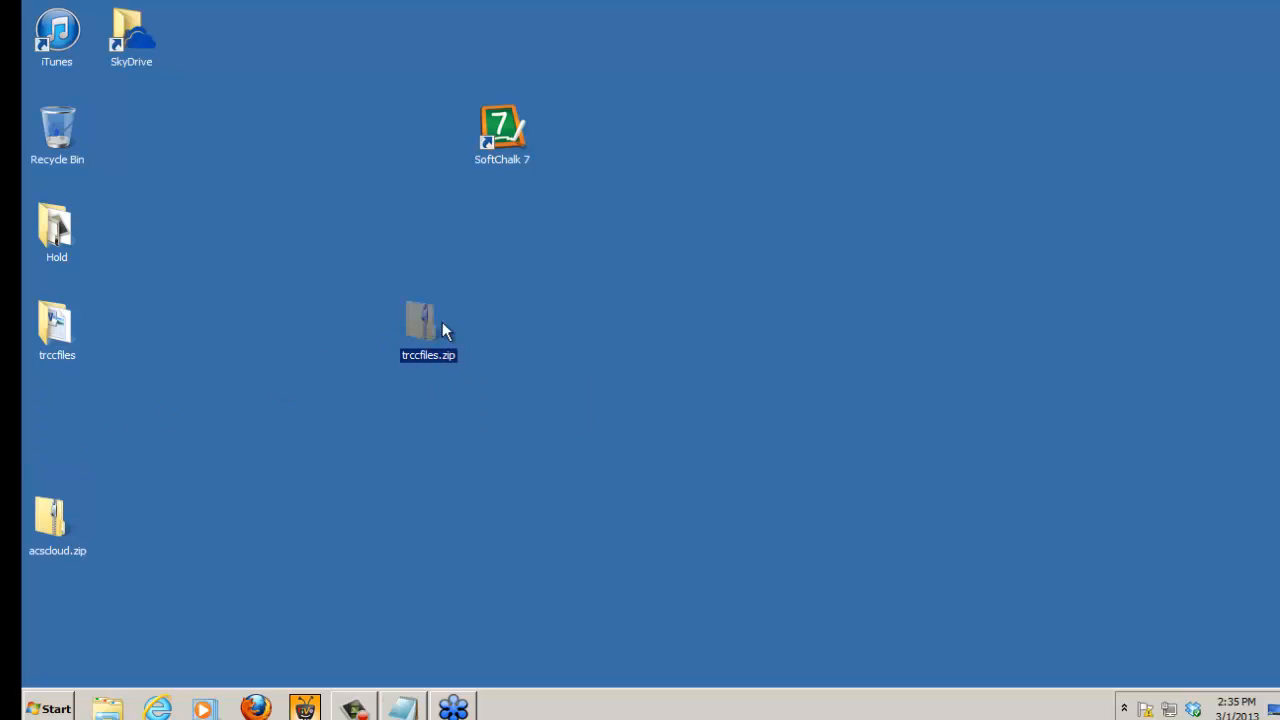
pyautogui.moveTo(422, 319); pyautogui.dragTo(606, 293)
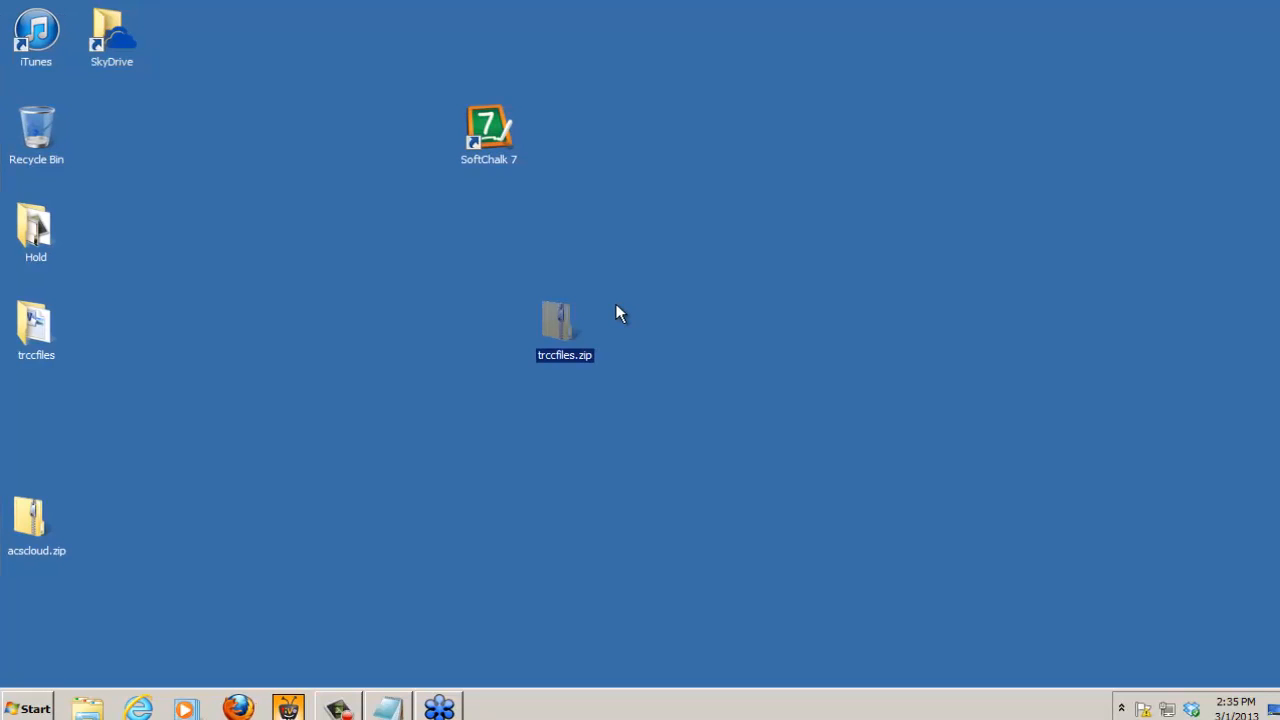
pyautogui.rightClick(563, 318)
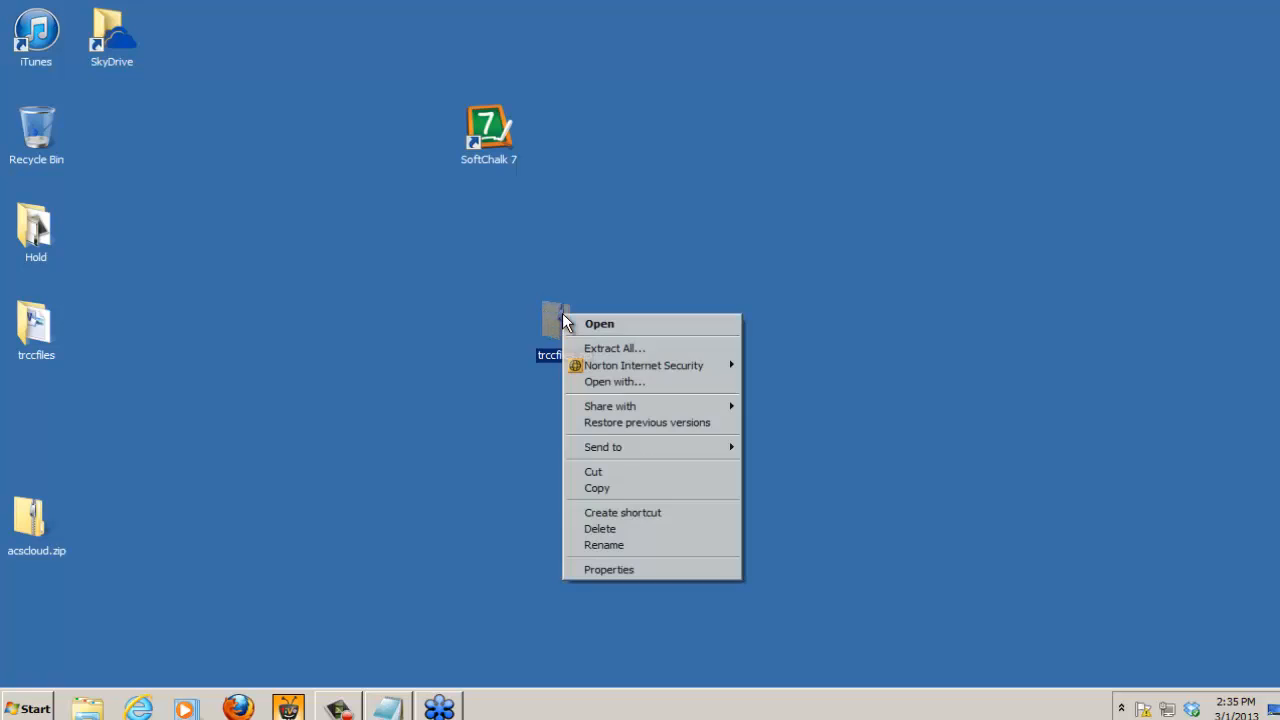
pyautogui.click(613, 348)
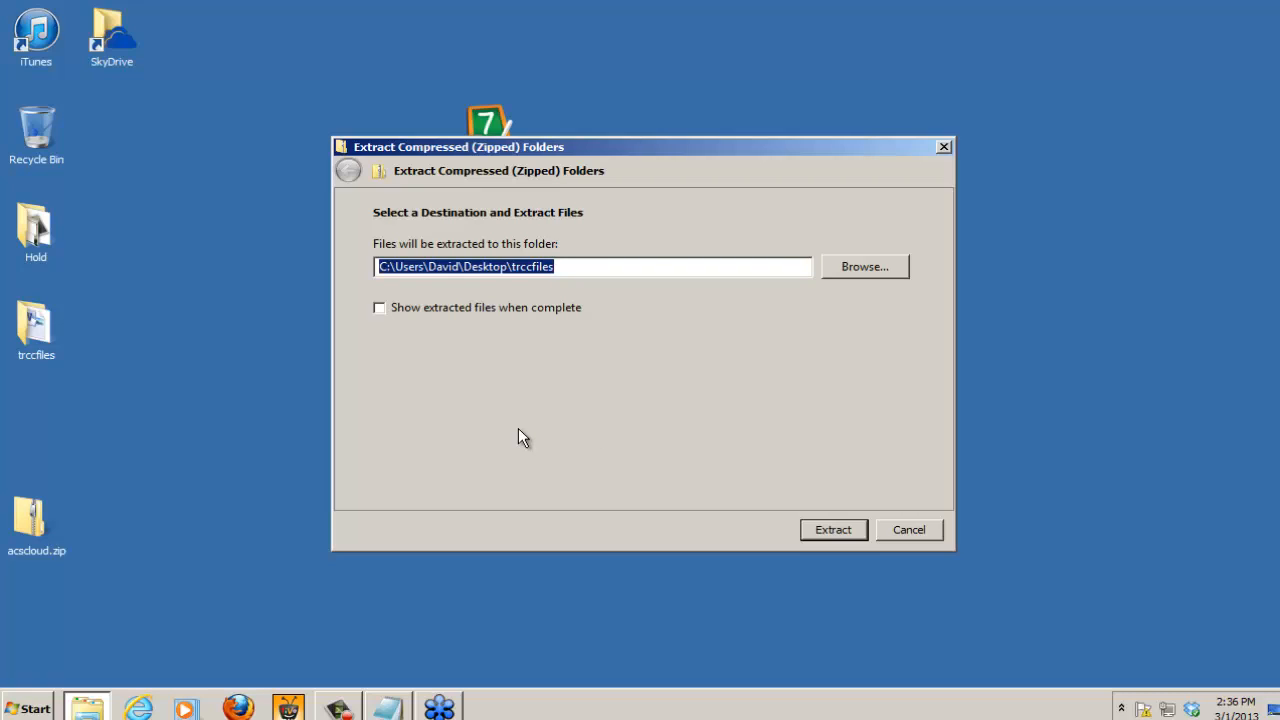
pyautogui.click(864, 266)
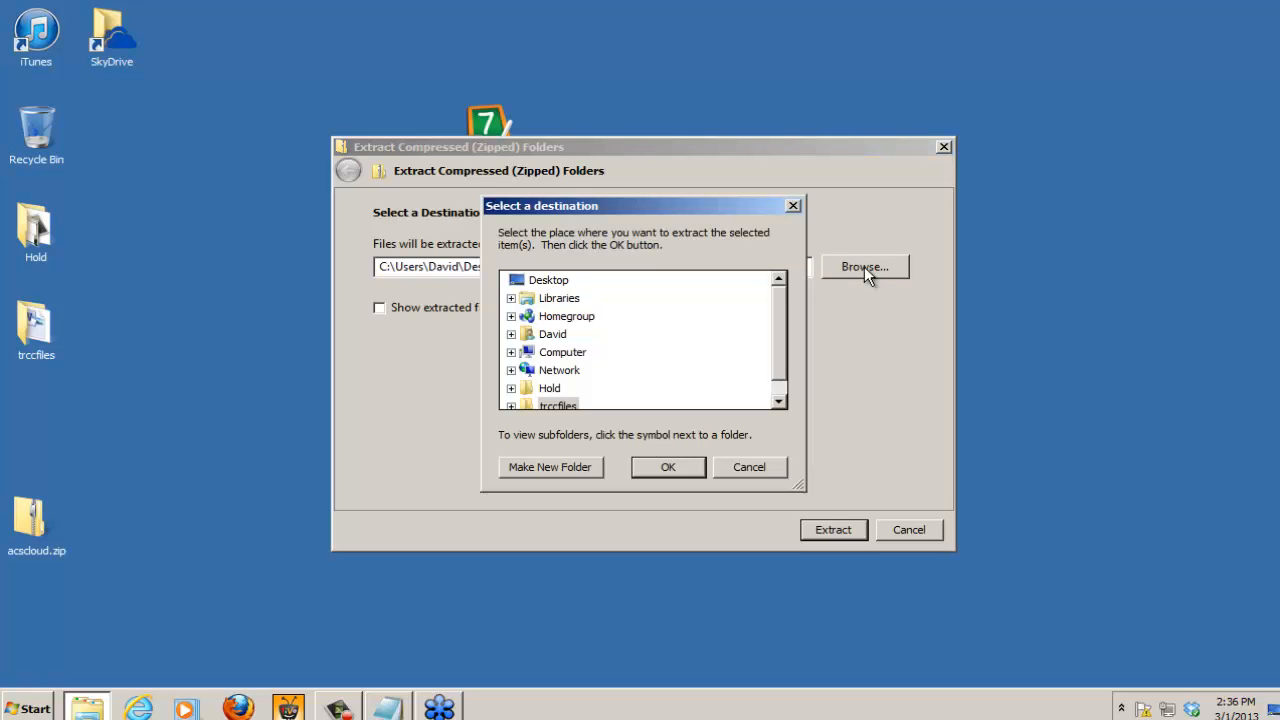
pyautogui.click(541, 285)
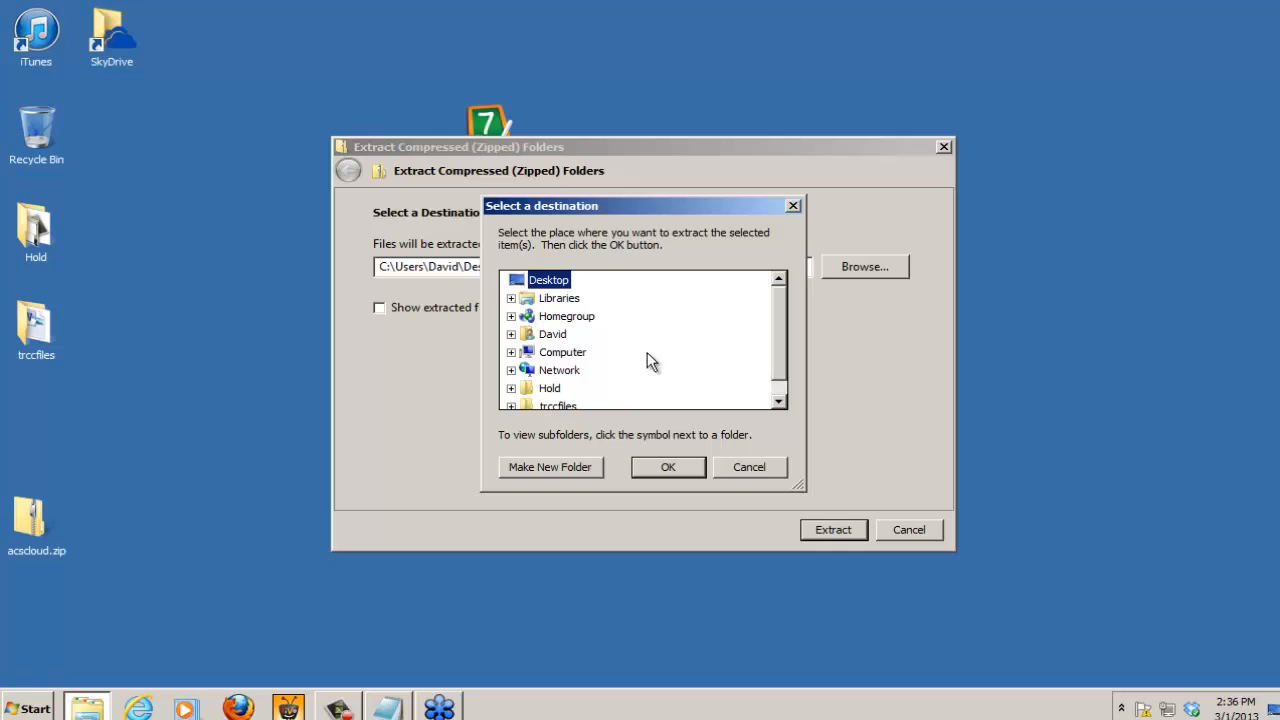
pyautogui.click(676, 467)
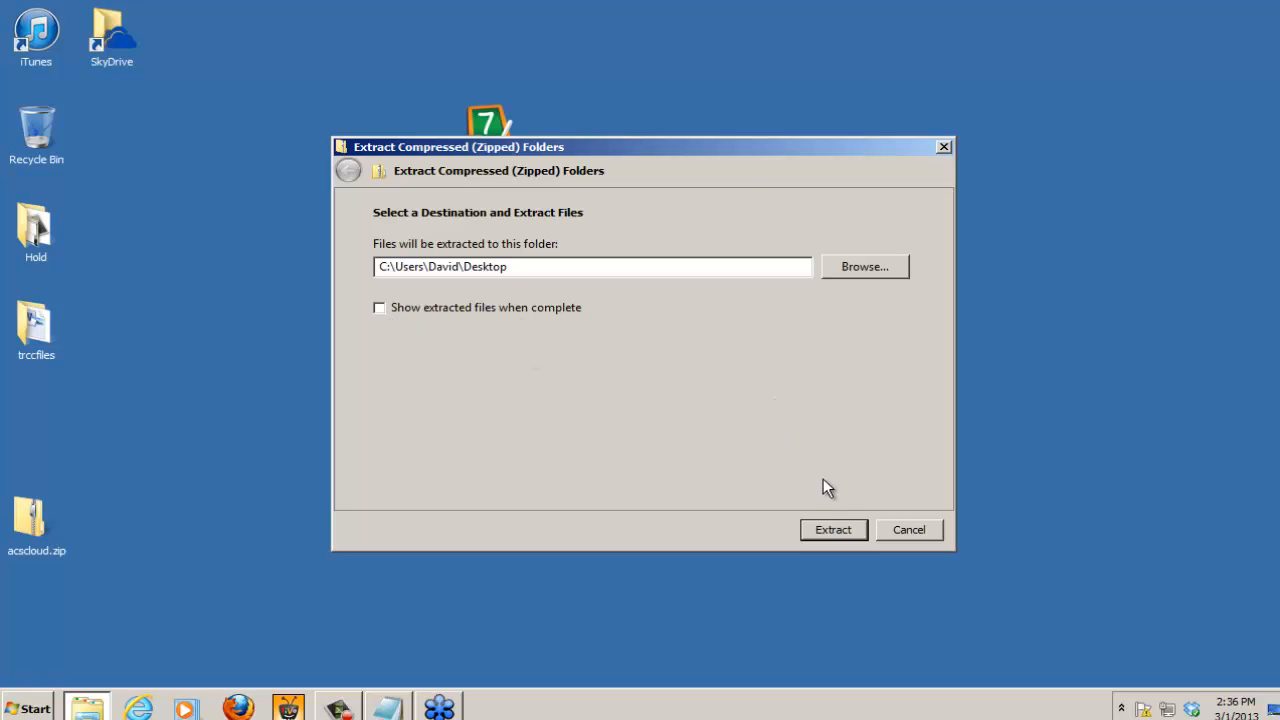
pyautogui.click(835, 530)
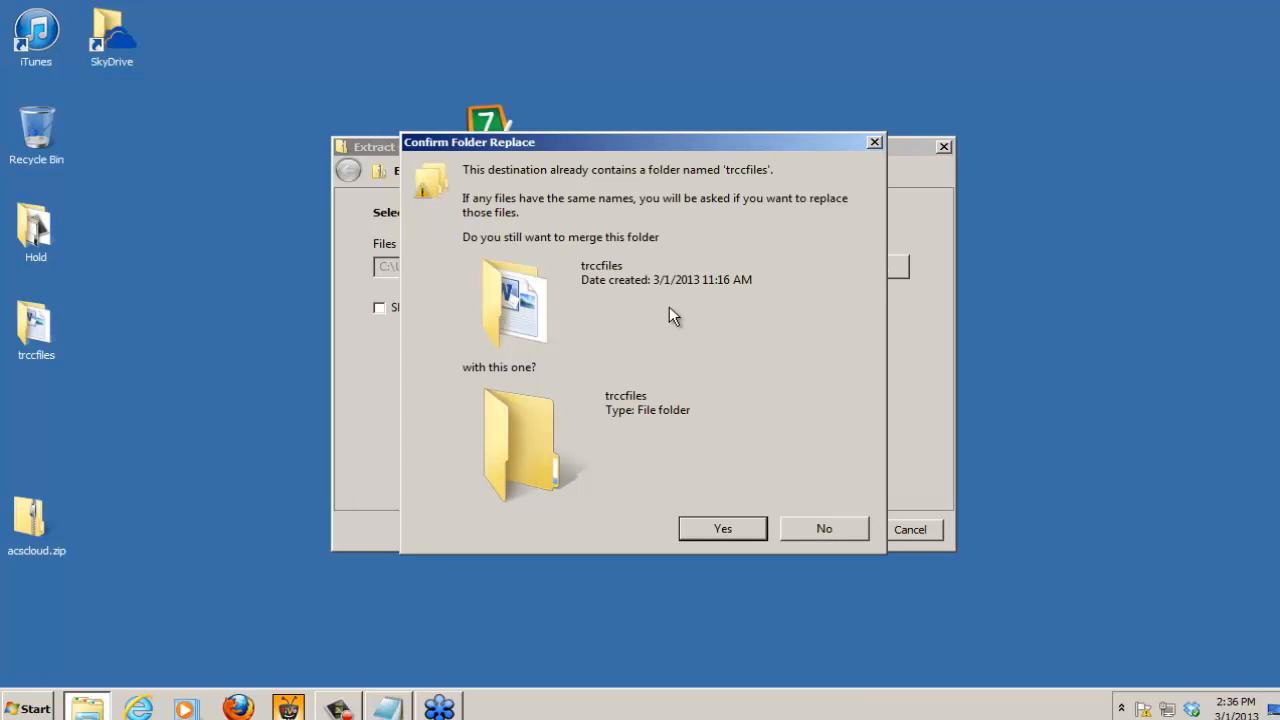
pyautogui.click(852, 526)
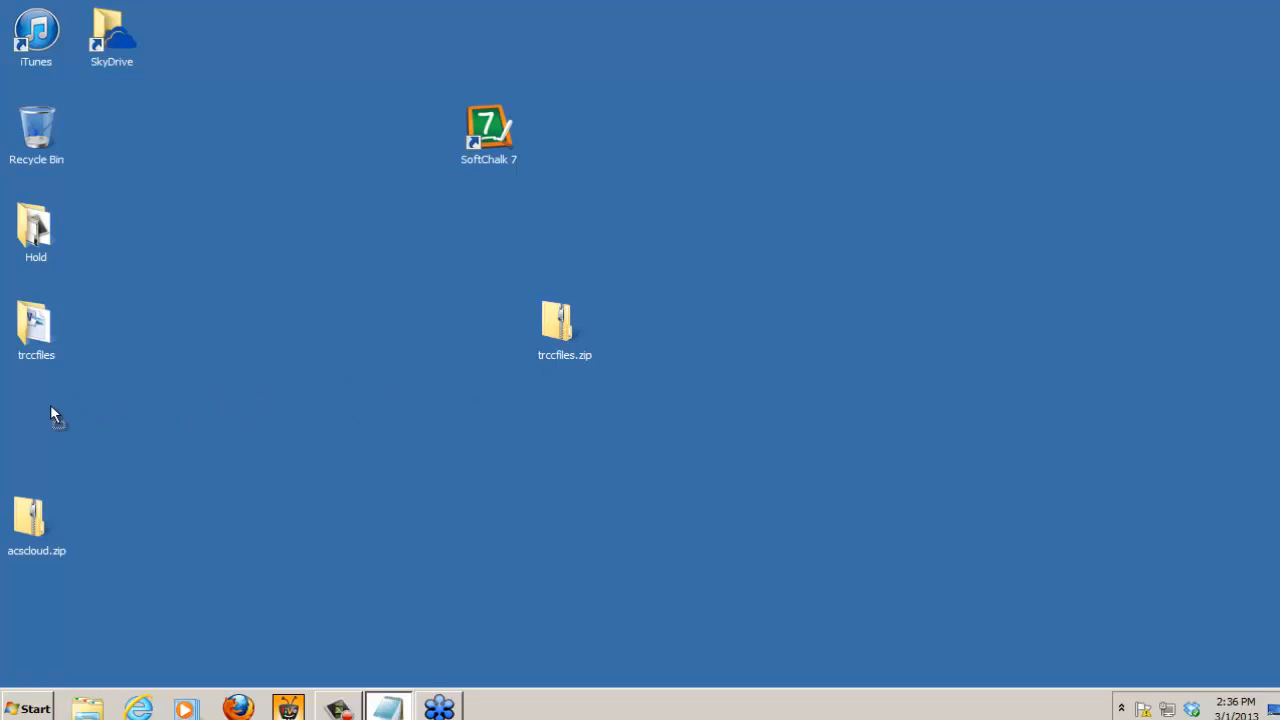
pyautogui.moveTo(24, 416); pyautogui.dragTo(25, 418)
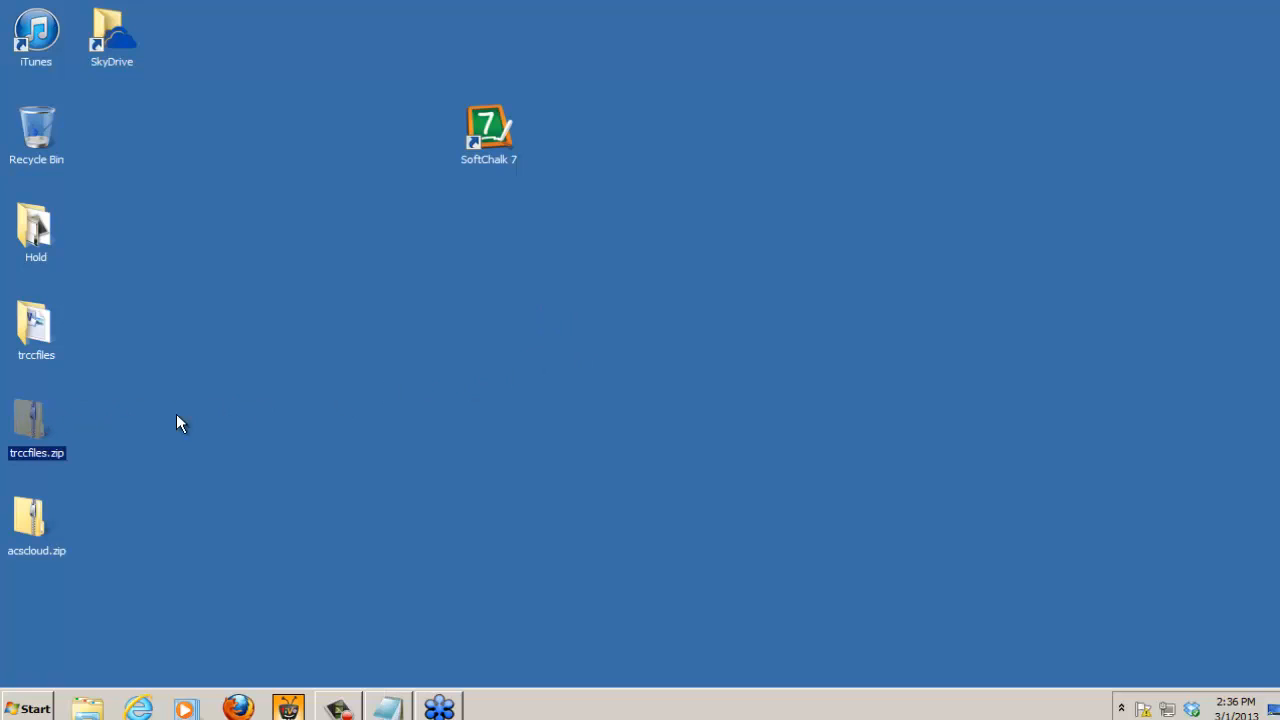
# Step: Delete the existing trccfiles folder from the desktop by moving it to the Recycle Bin
pyautogui.click(28, 320)
pyautogui.moveTo(604, 320); pyautogui.dragTo(633, 318)
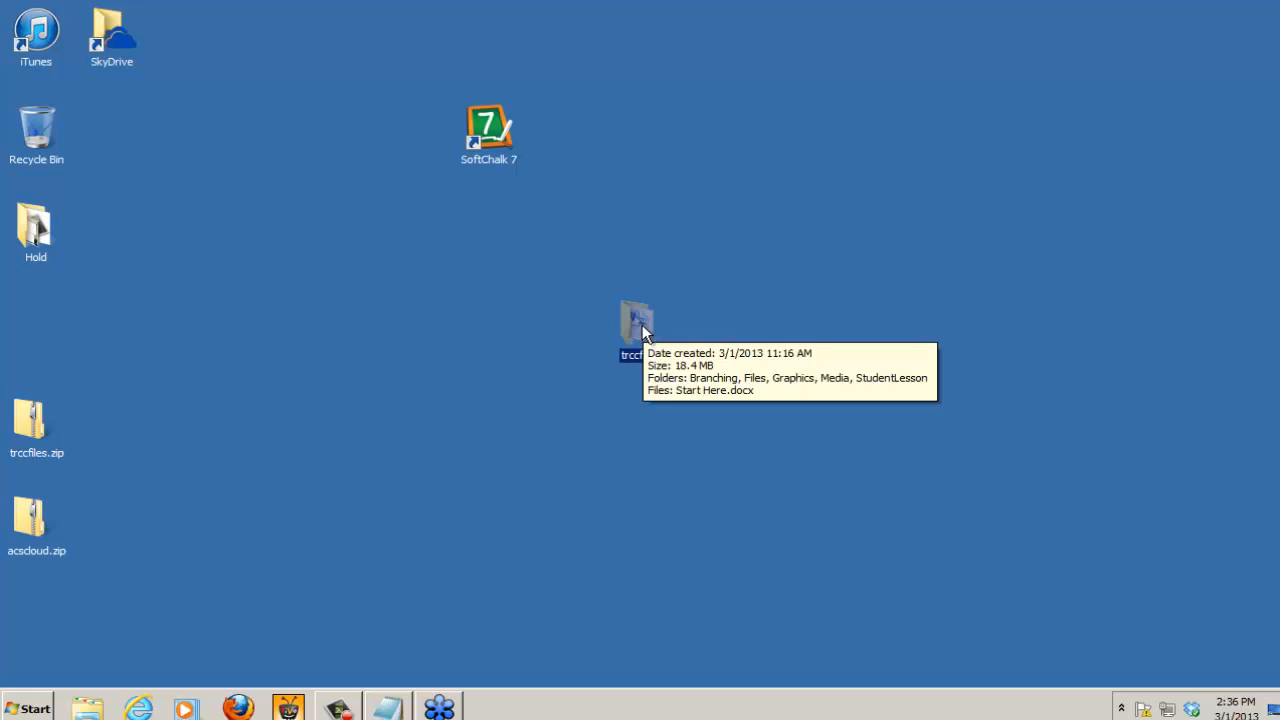
pyautogui.moveTo(85, 120); pyautogui.dragTo(38, 128)
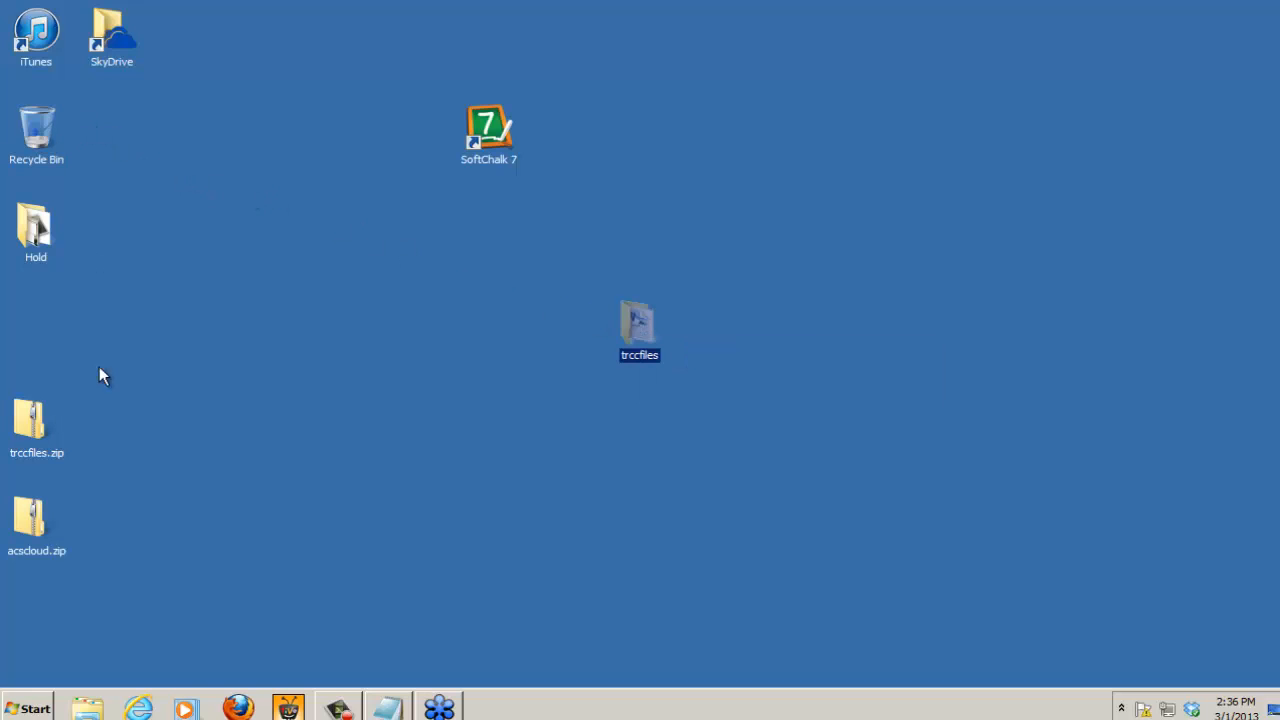
# Step: Extract all of trccfiles.zip directly to the Desktop and put the archive back above acscloud.zip
pyautogui.moveTo(27, 428); pyautogui.dragTo(570, 322)
pyautogui.rightClick(564, 322)
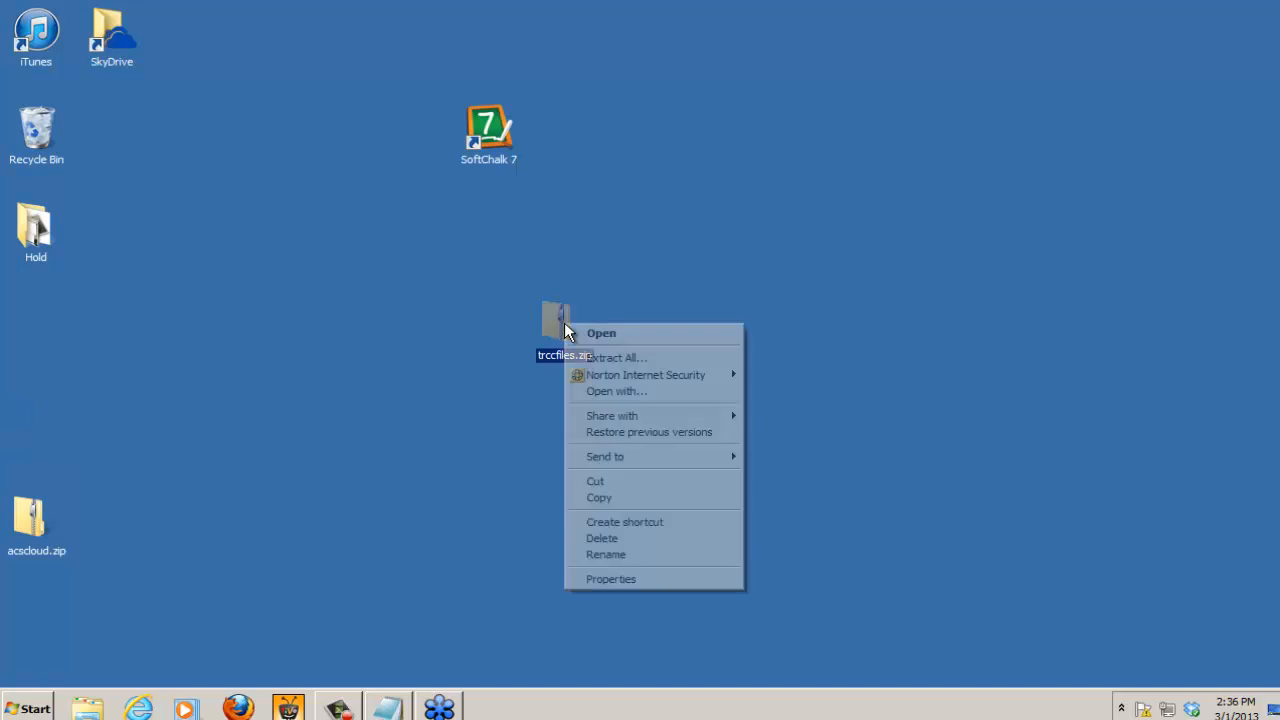
pyautogui.click(603, 357)
pyautogui.click(864, 268)
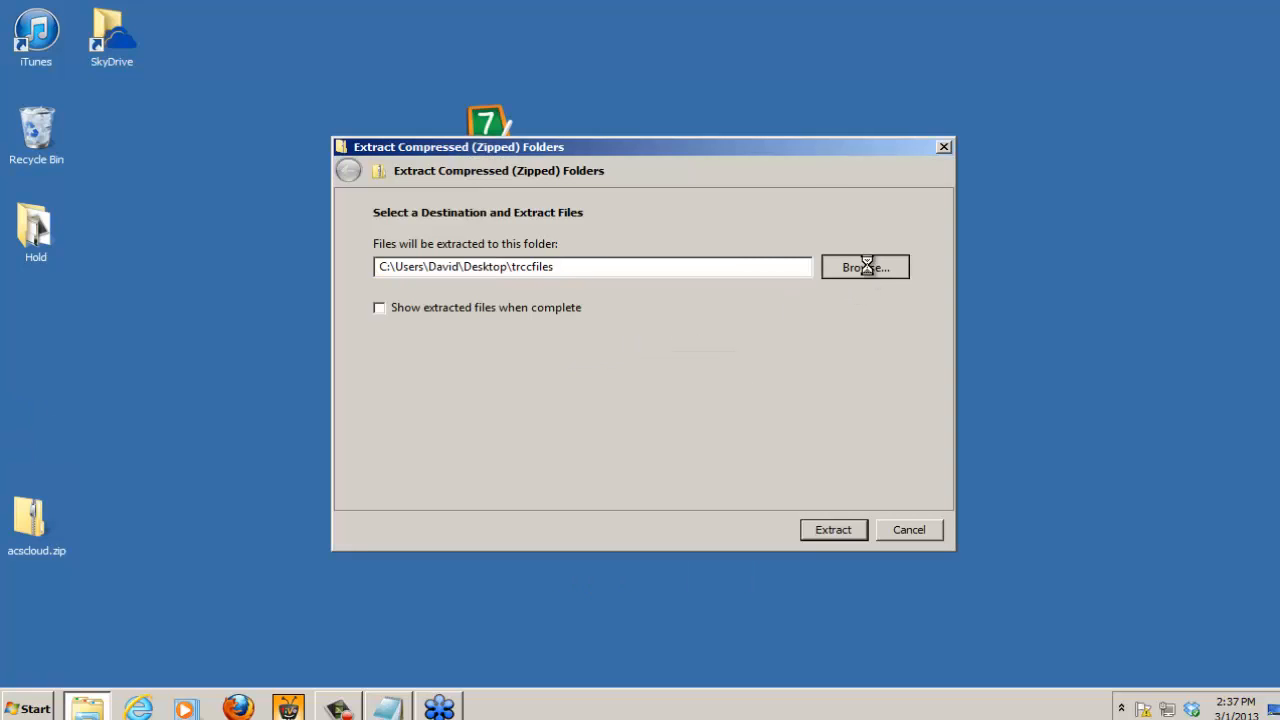
pyautogui.click(550, 282)
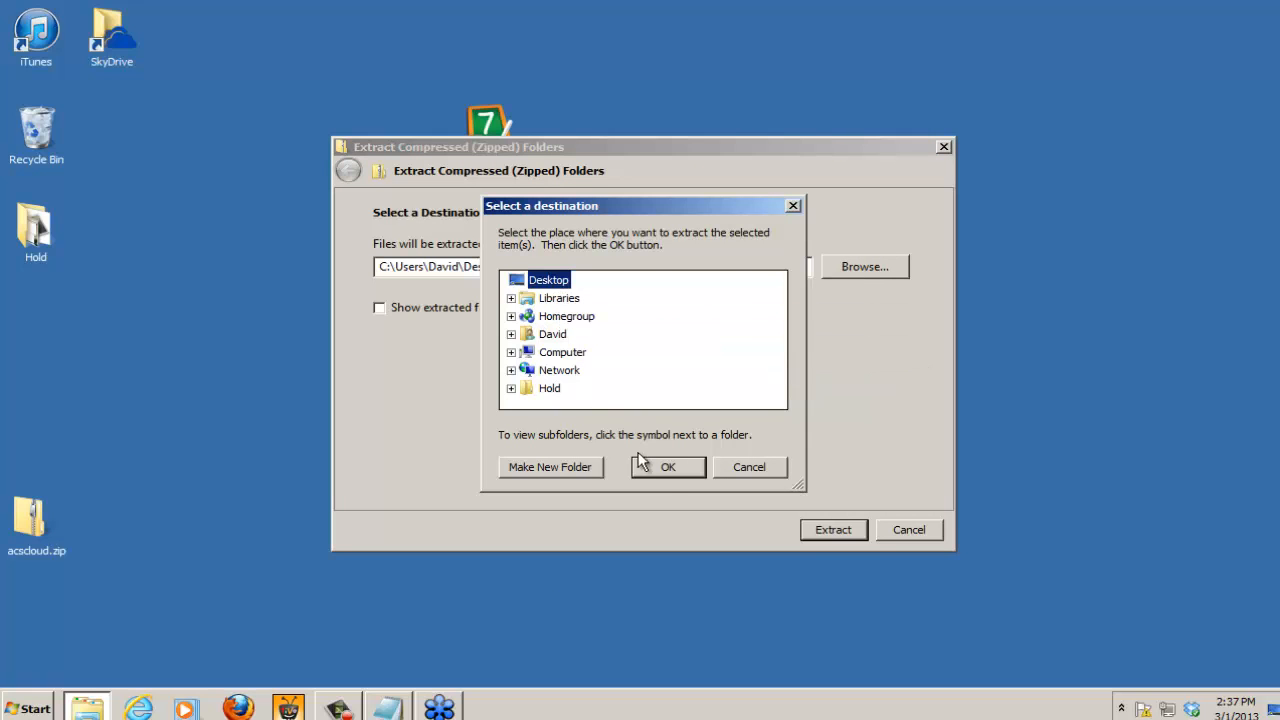
pyautogui.click(668, 468)
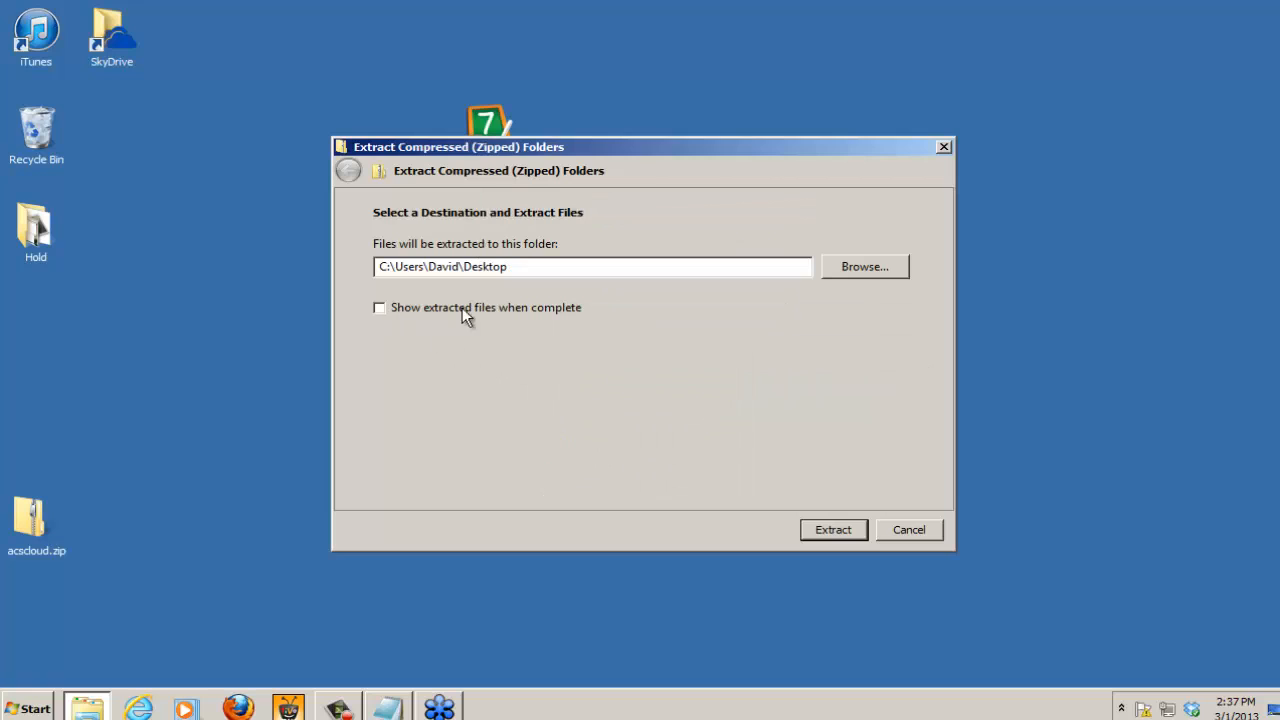
pyautogui.click(835, 528)
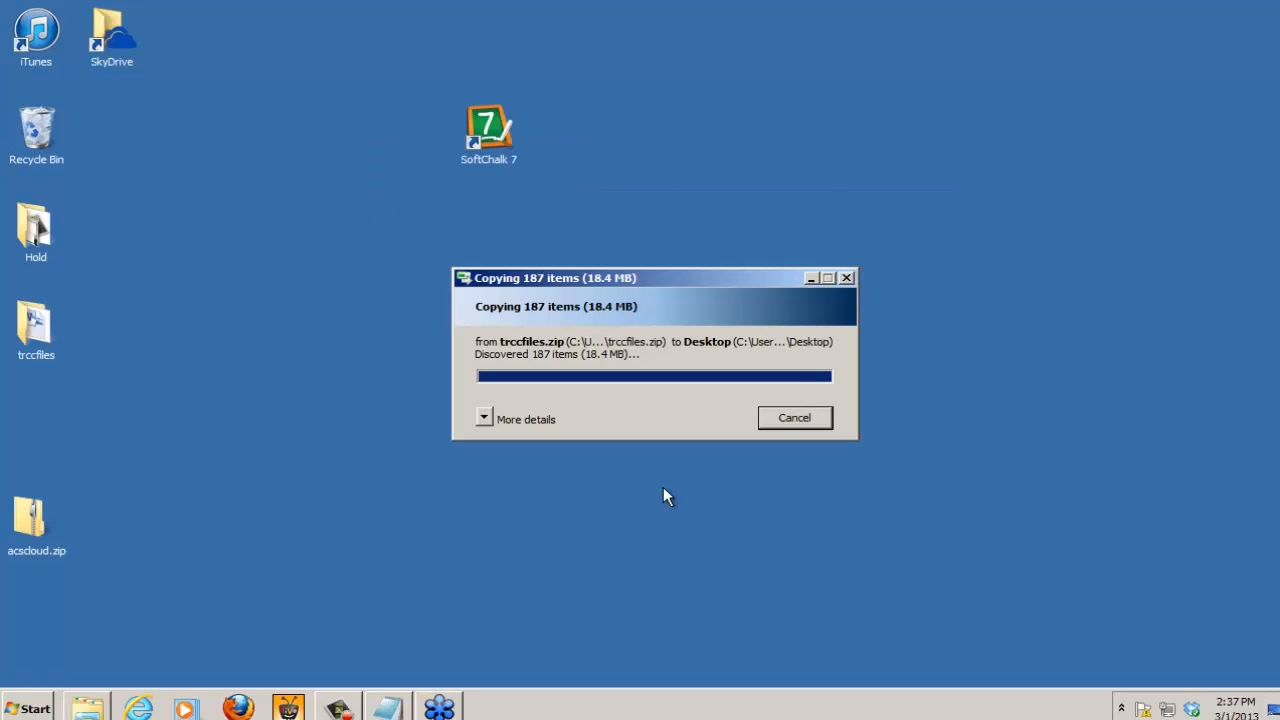
pyautogui.moveTo(571, 316); pyautogui.dragTo(73, 409)
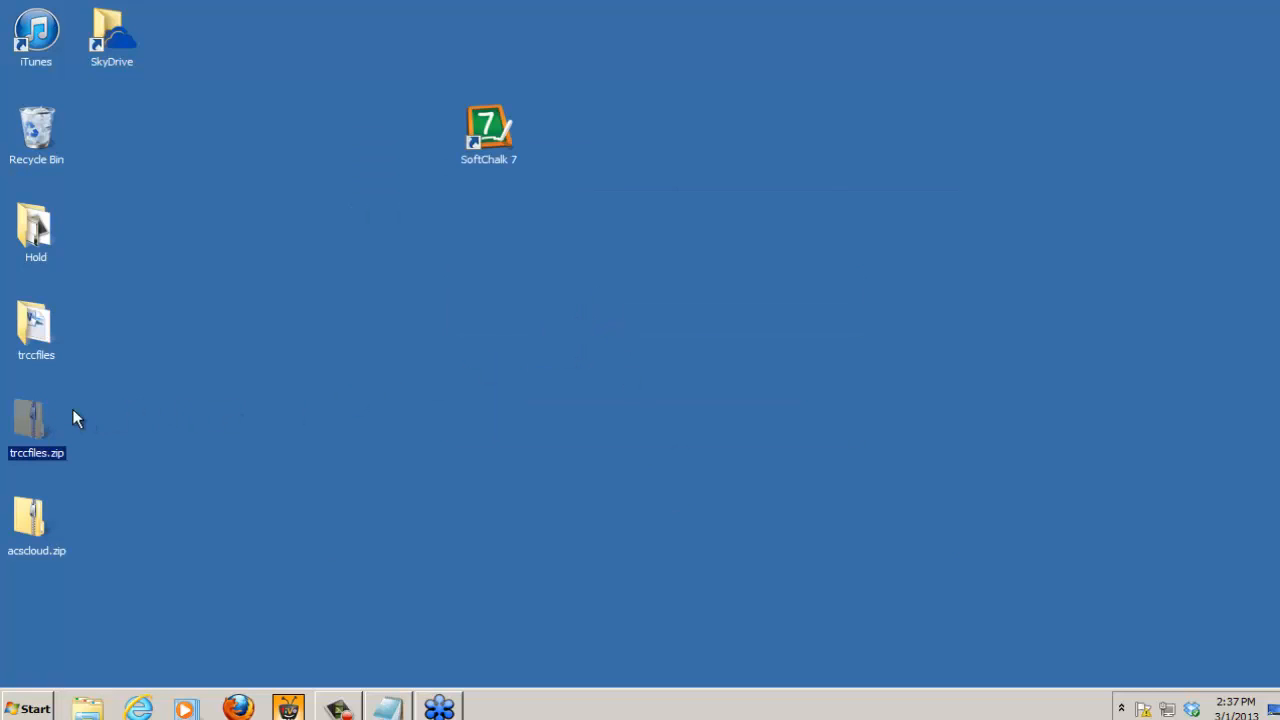
# Step: Move the extracted trccfiles folder to an empty area of the desktop and open it
pyautogui.click(45, 320)
pyautogui.moveTo(629, 312); pyautogui.dragTo(630, 313)
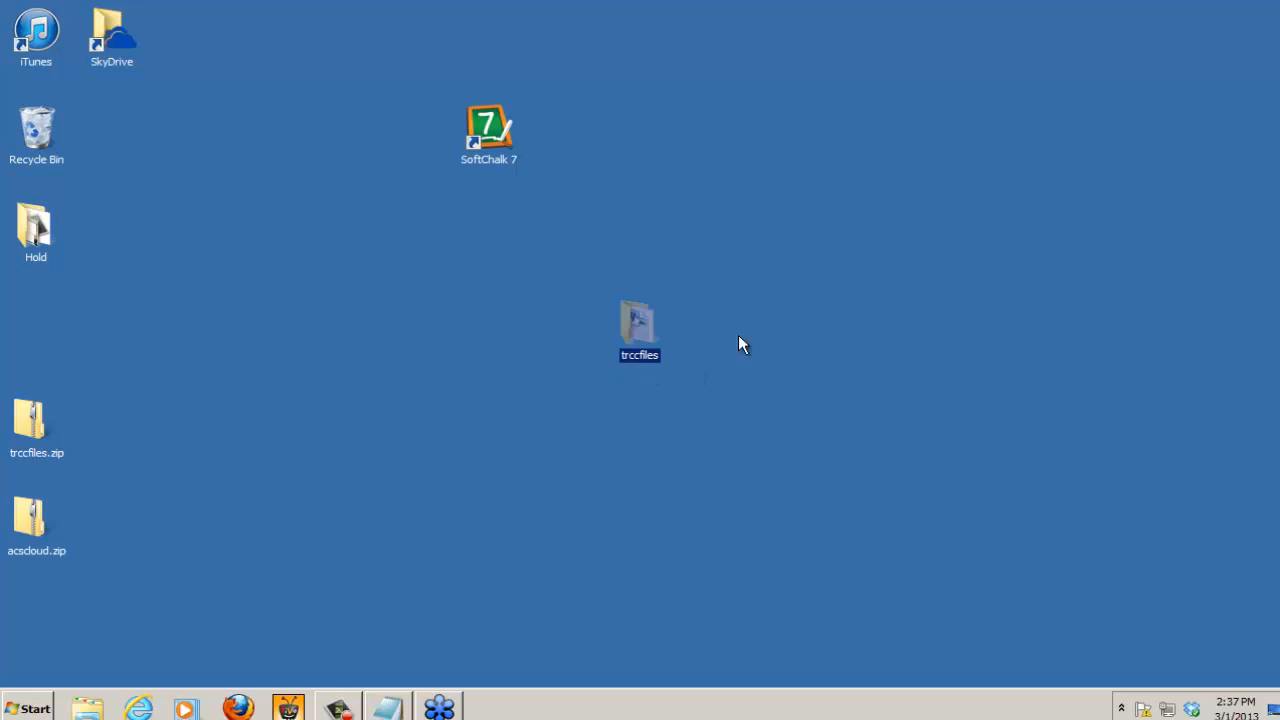
pyautogui.doubleClick(635, 315)
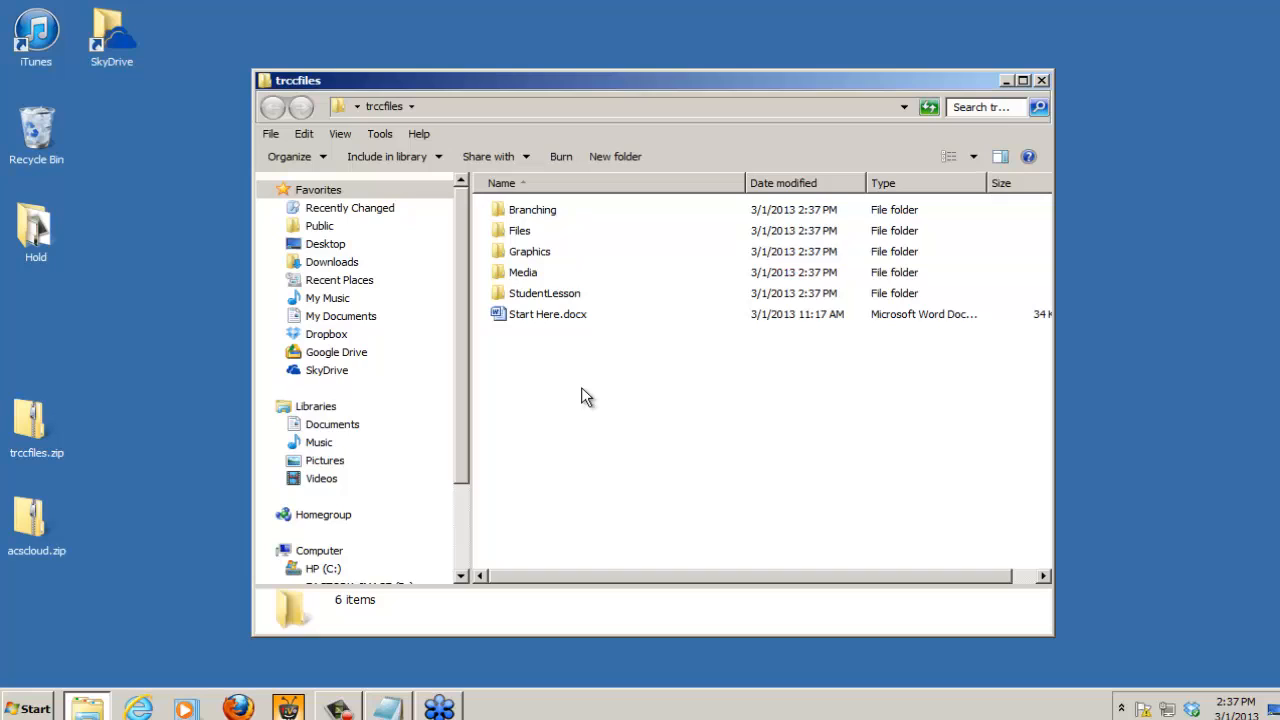
# Step: Open Start Here.docx in Microsoft Word and move its window fully into view
pyautogui.click(515, 316)
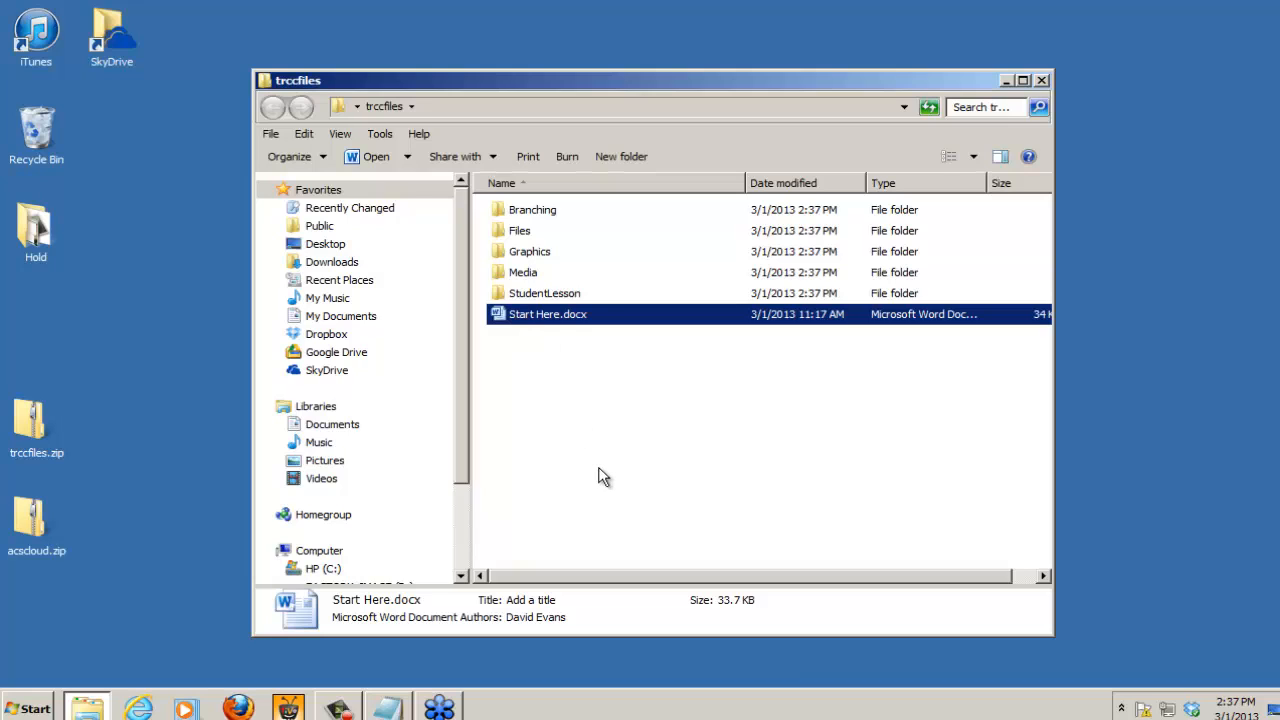
pyautogui.doubleClick(504, 313)
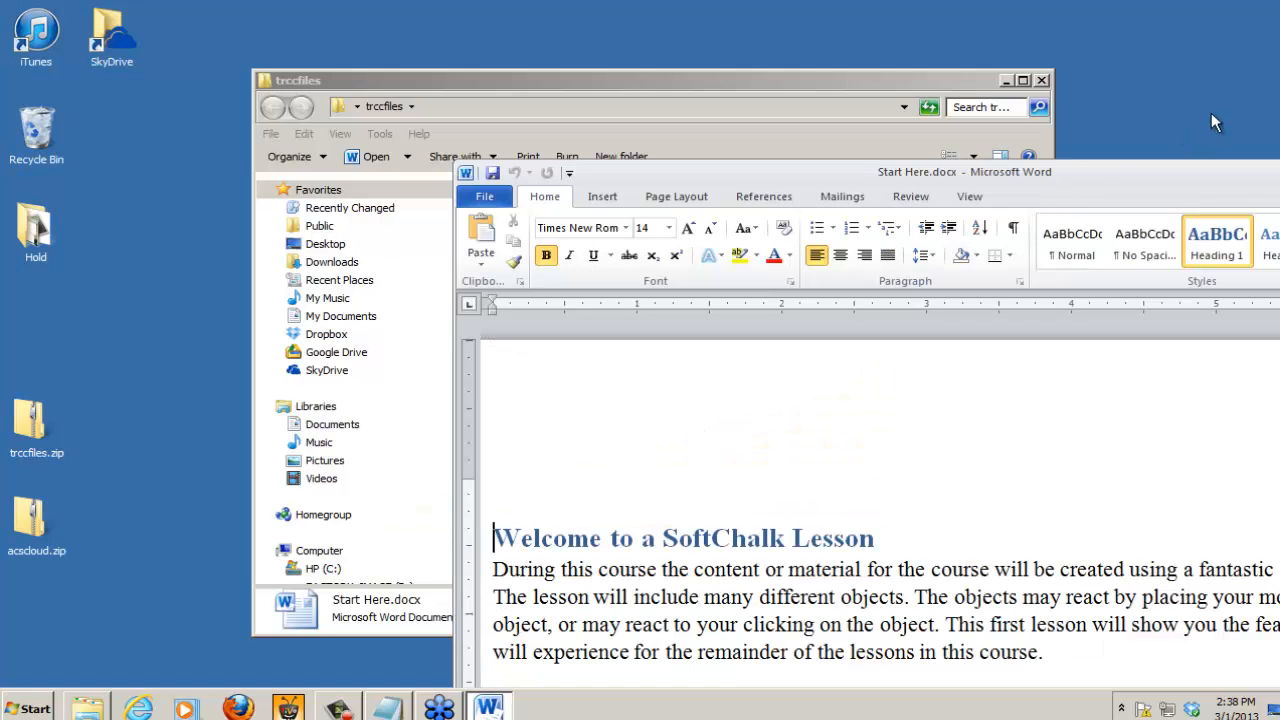
pyautogui.moveTo(1191, 180); pyautogui.dragTo(879, 55)
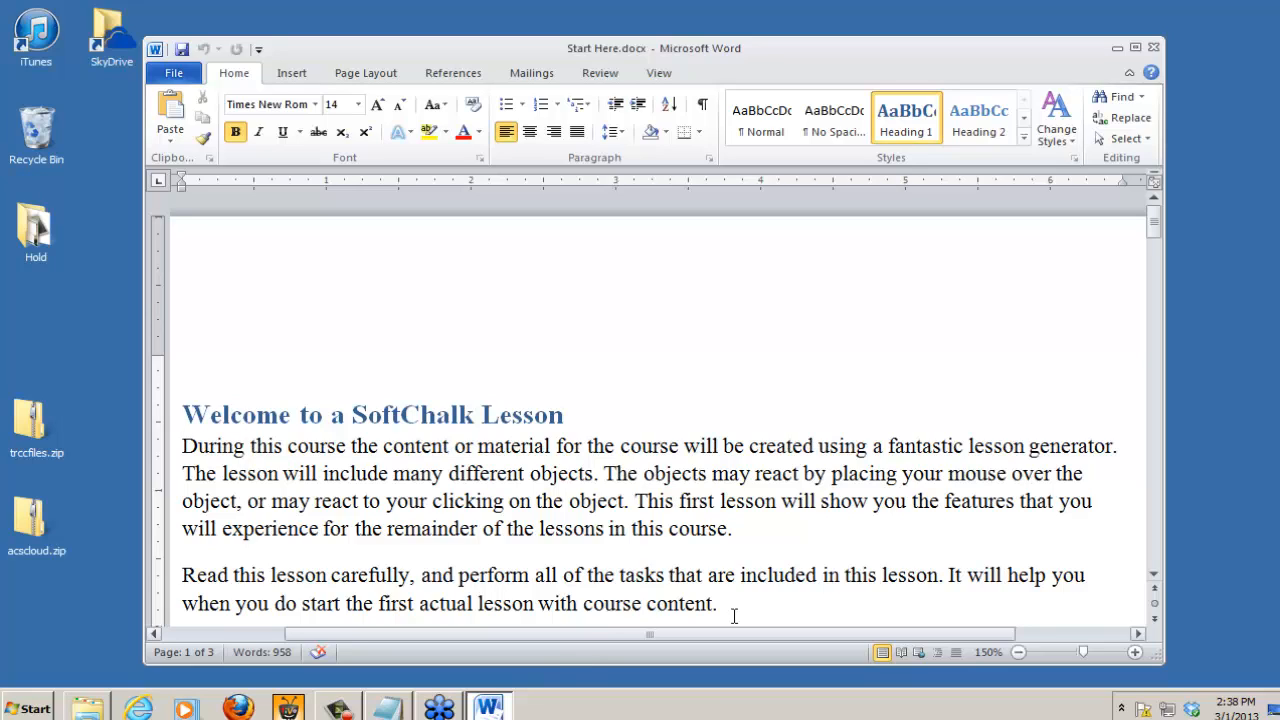
# Step: Check which heading style the "Welcome to a SoftChalk Lesson" and "Audio" headings use
pyautogui.click(1155, 228)
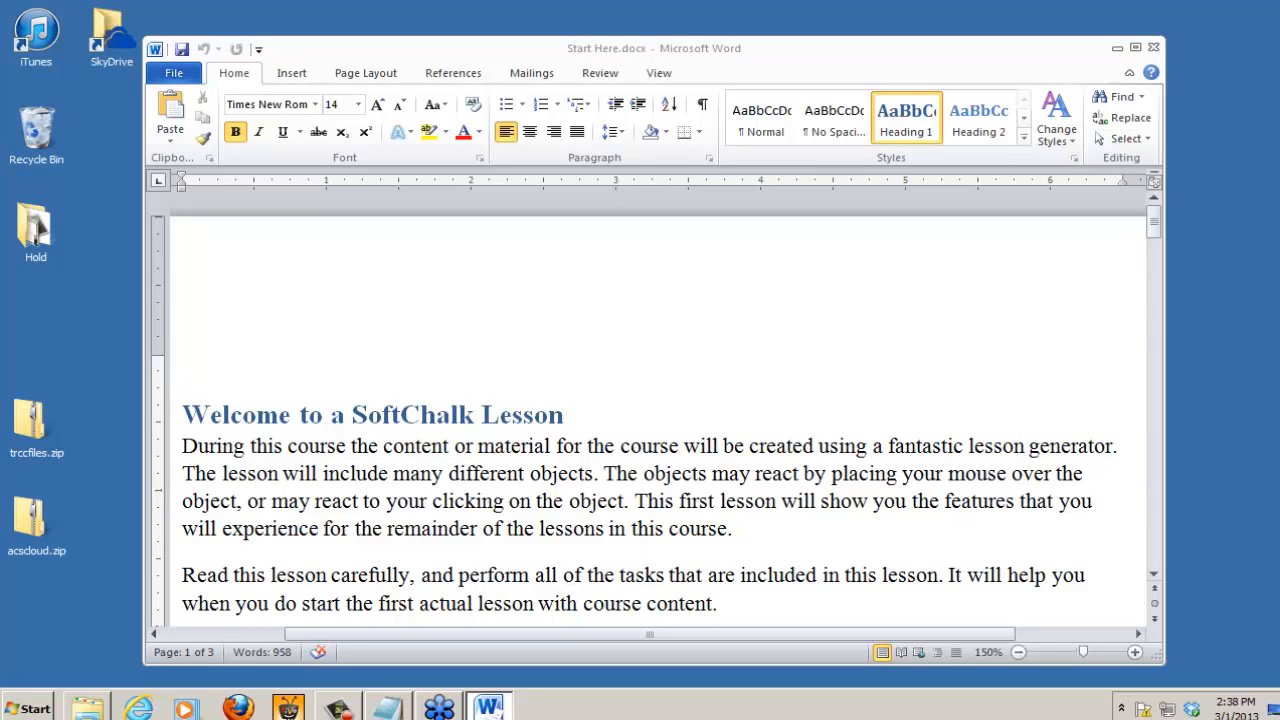
pyautogui.moveTo(880, 105)
pyautogui.mouseDown()
pyautogui.moveTo(895, 125)
pyautogui.moveTo(914, 87)
pyautogui.mouseUp()
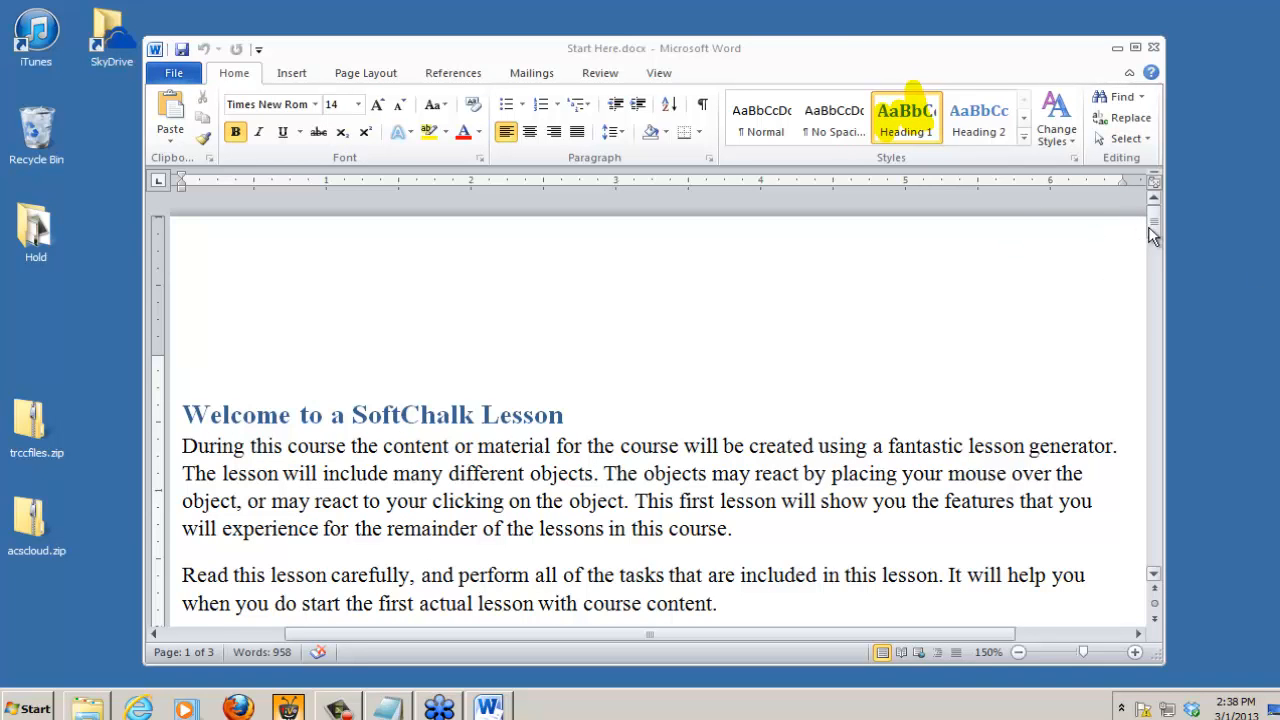
pyautogui.moveTo(1154, 227); pyautogui.dragTo(1162, 265)
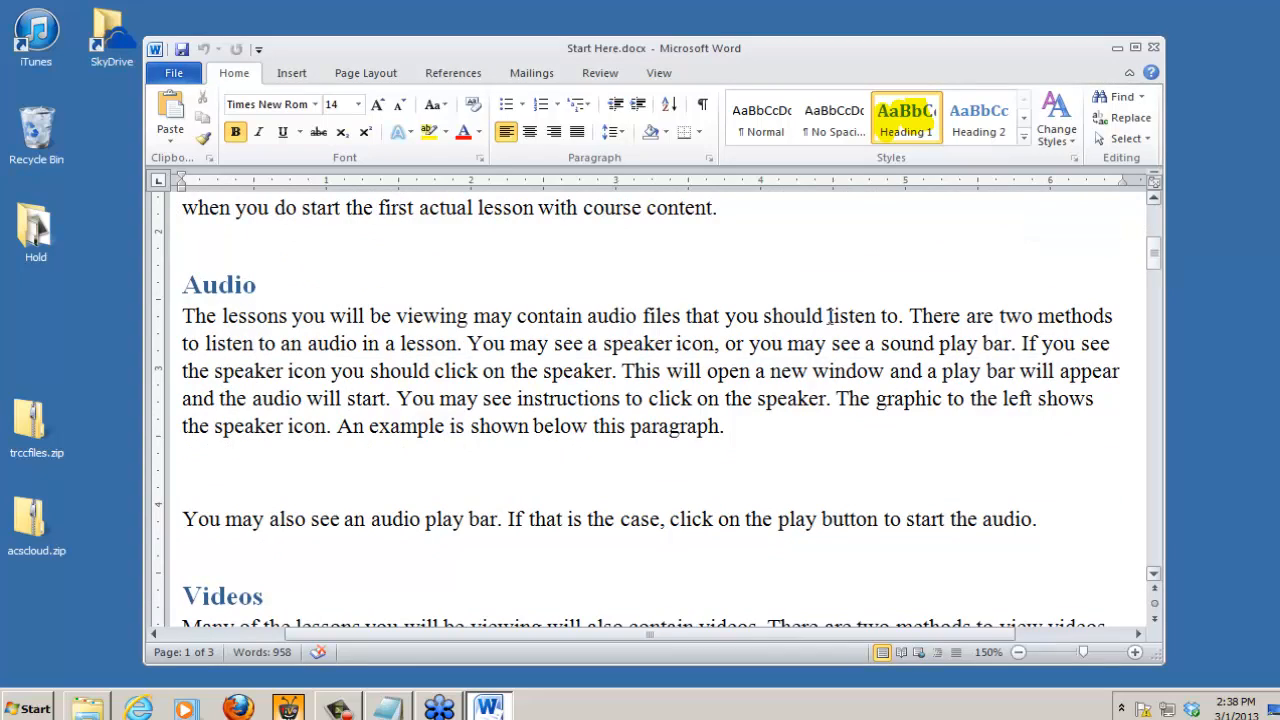
pyautogui.click(220, 284)
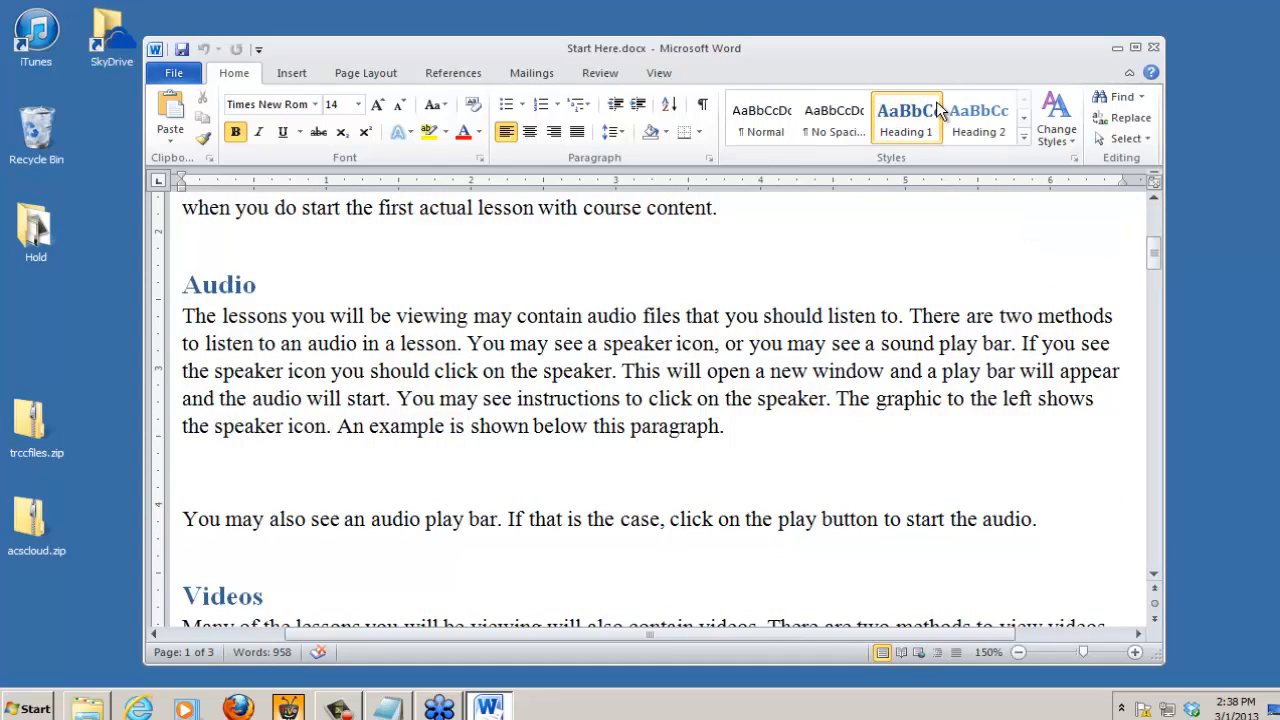
pyautogui.click(922, 118)
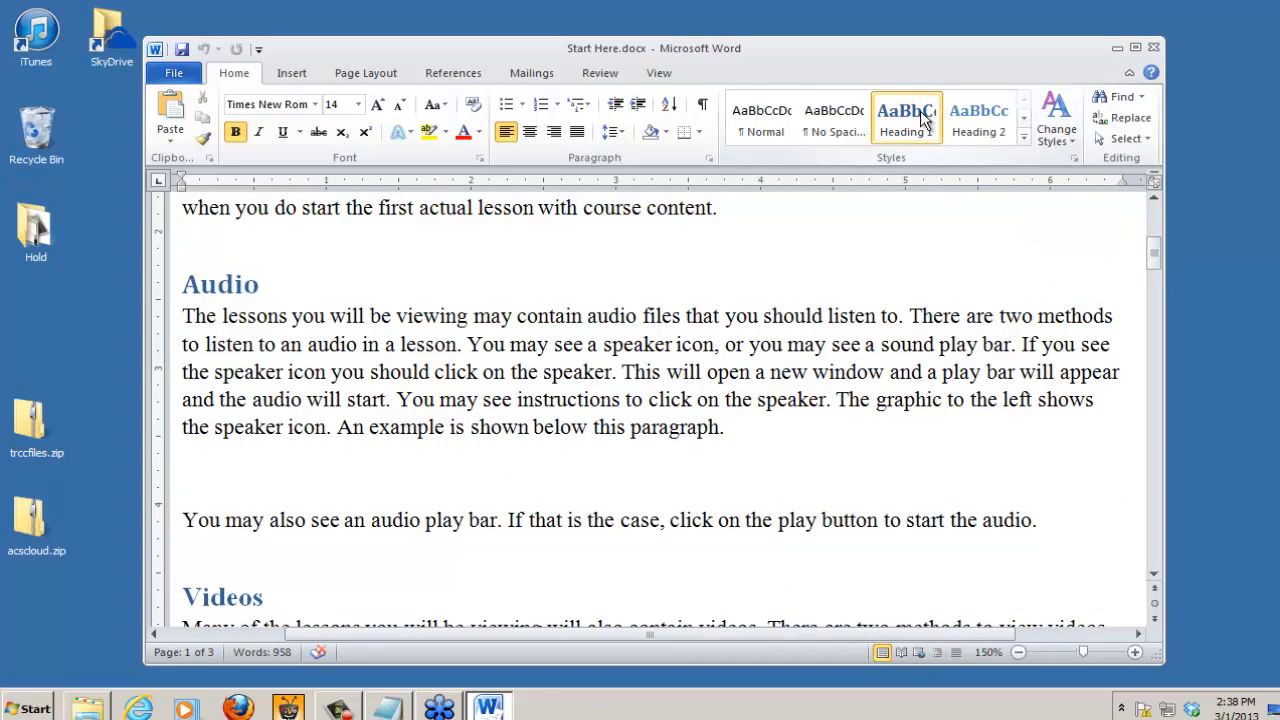
# Step: Check the heading styles of "Simple Interactions", "Links" and "Hyperlinks", widening the Word window to show more styles
pyautogui.moveTo(1155, 257); pyautogui.dragTo(1168, 349)
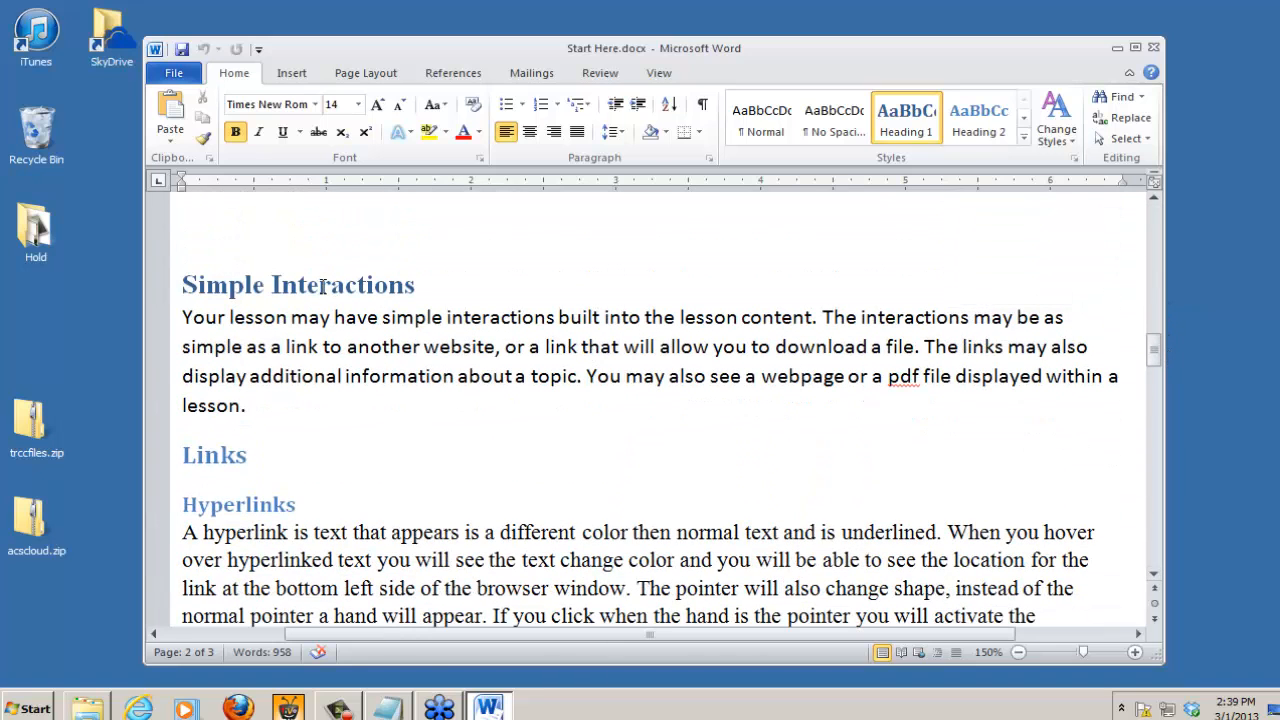
pyautogui.click(321, 286)
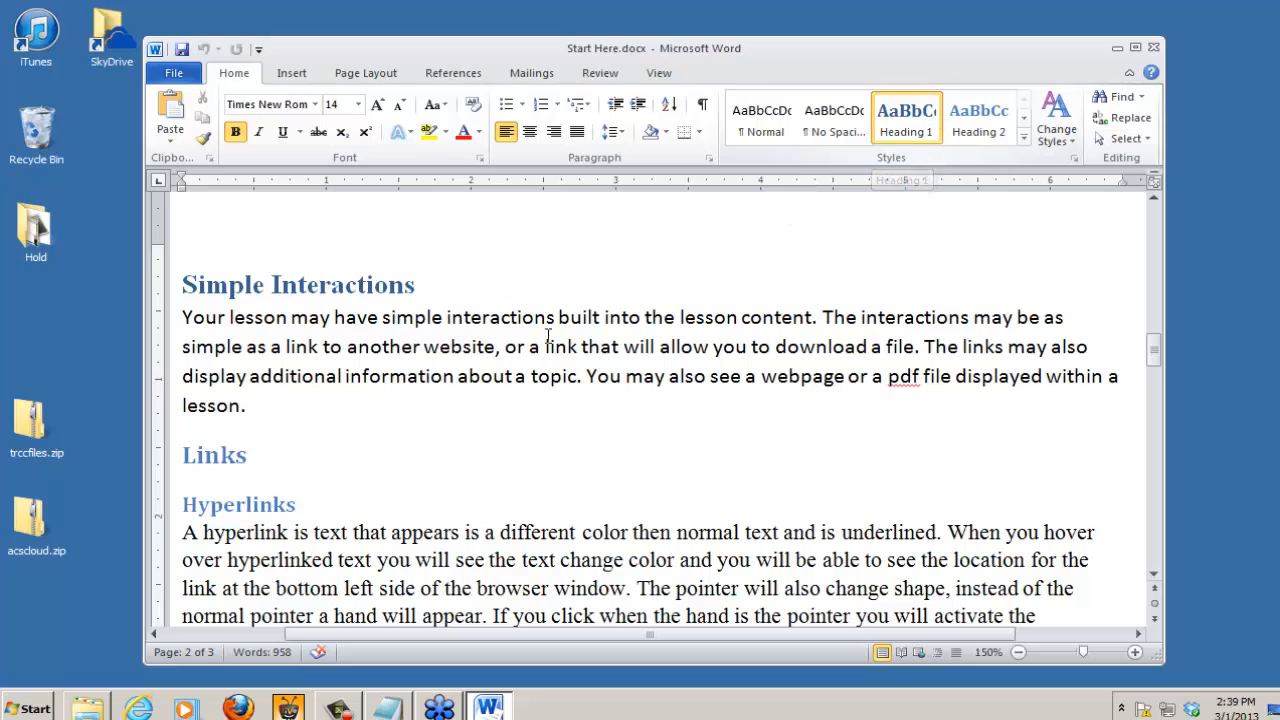
pyautogui.click(221, 456)
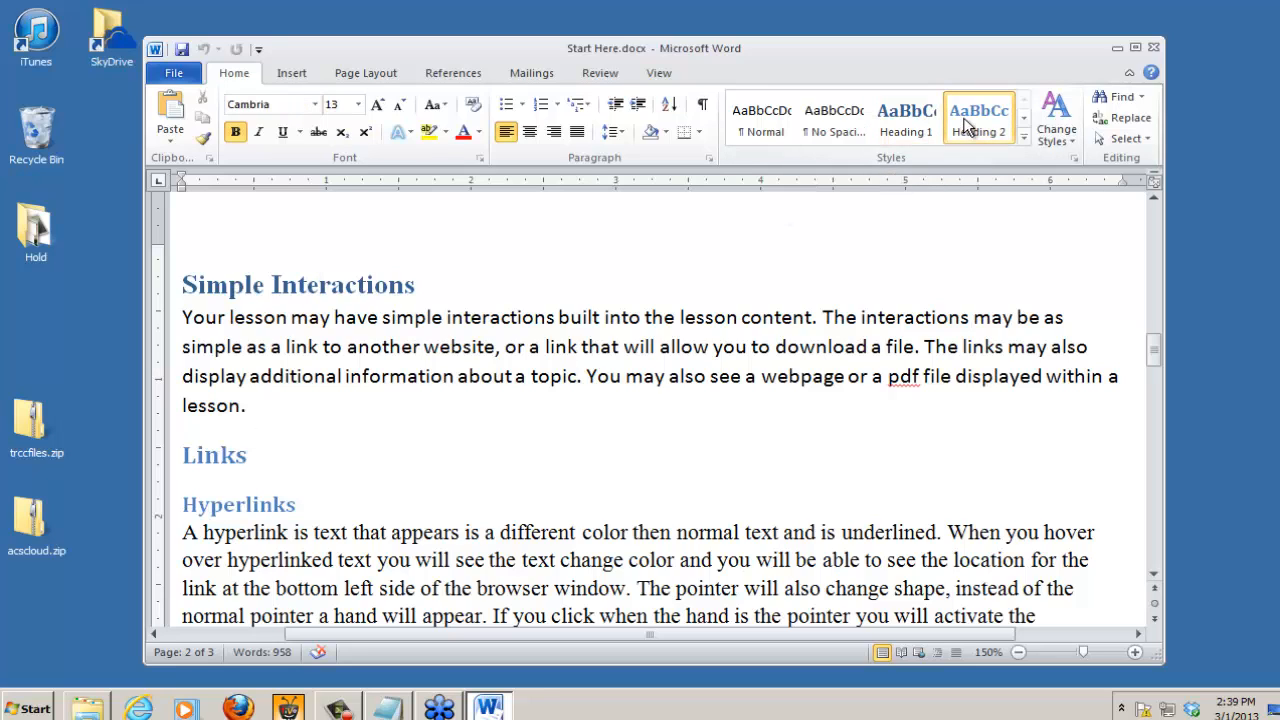
pyautogui.click(262, 504)
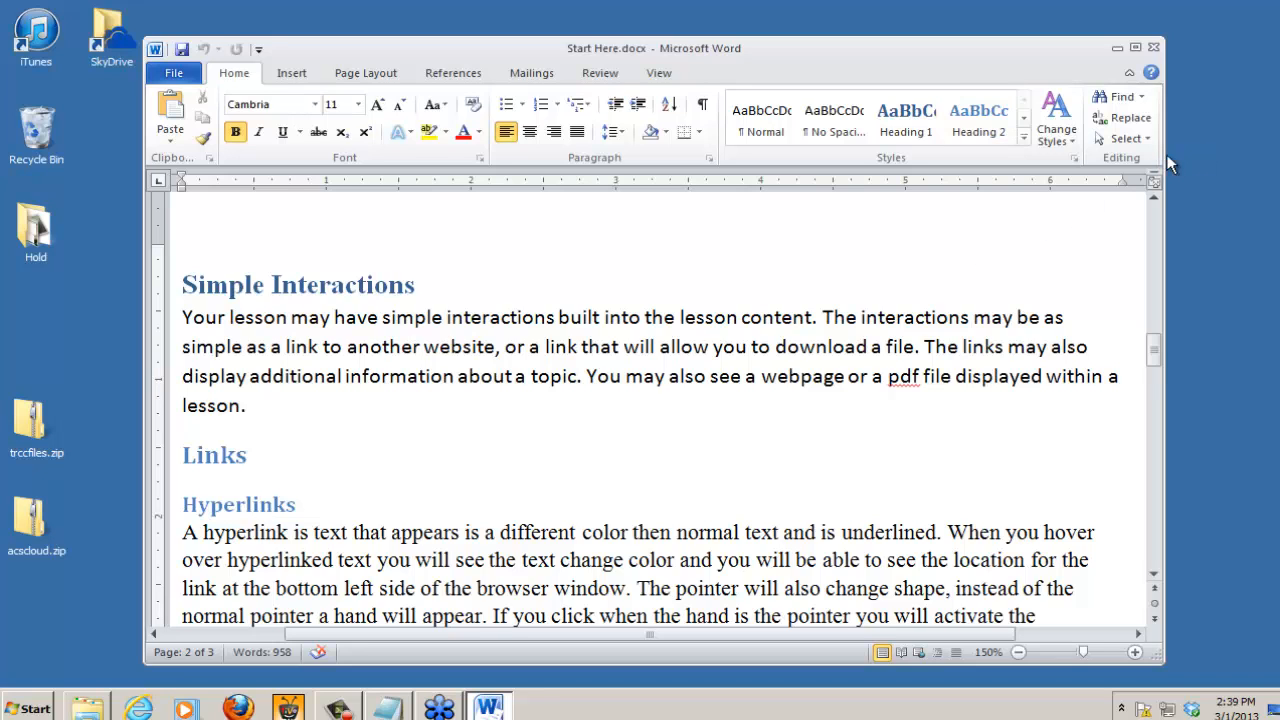
pyautogui.moveTo(1165, 156); pyautogui.dragTo(1245, 146)
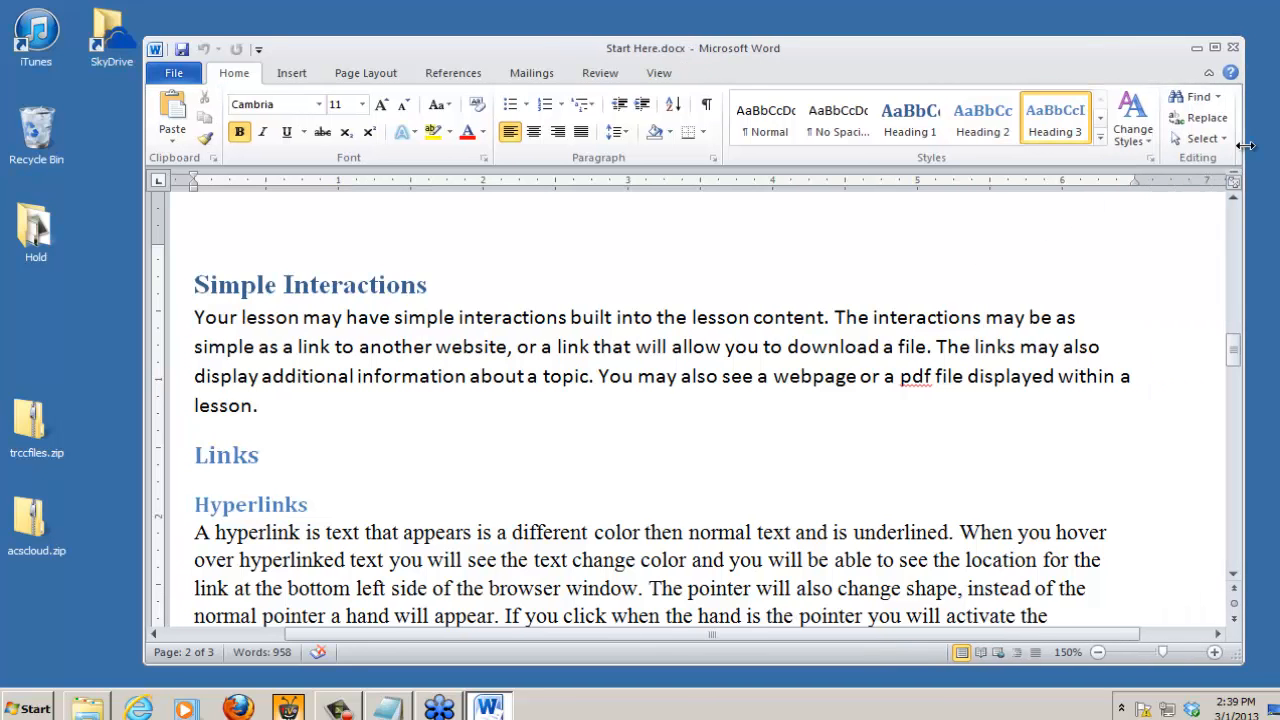
# Step: Reposition the Word window and view the TextPoppers section with its illustration on page 3
pyautogui.moveTo(857, 63); pyautogui.dragTo(800, 49)
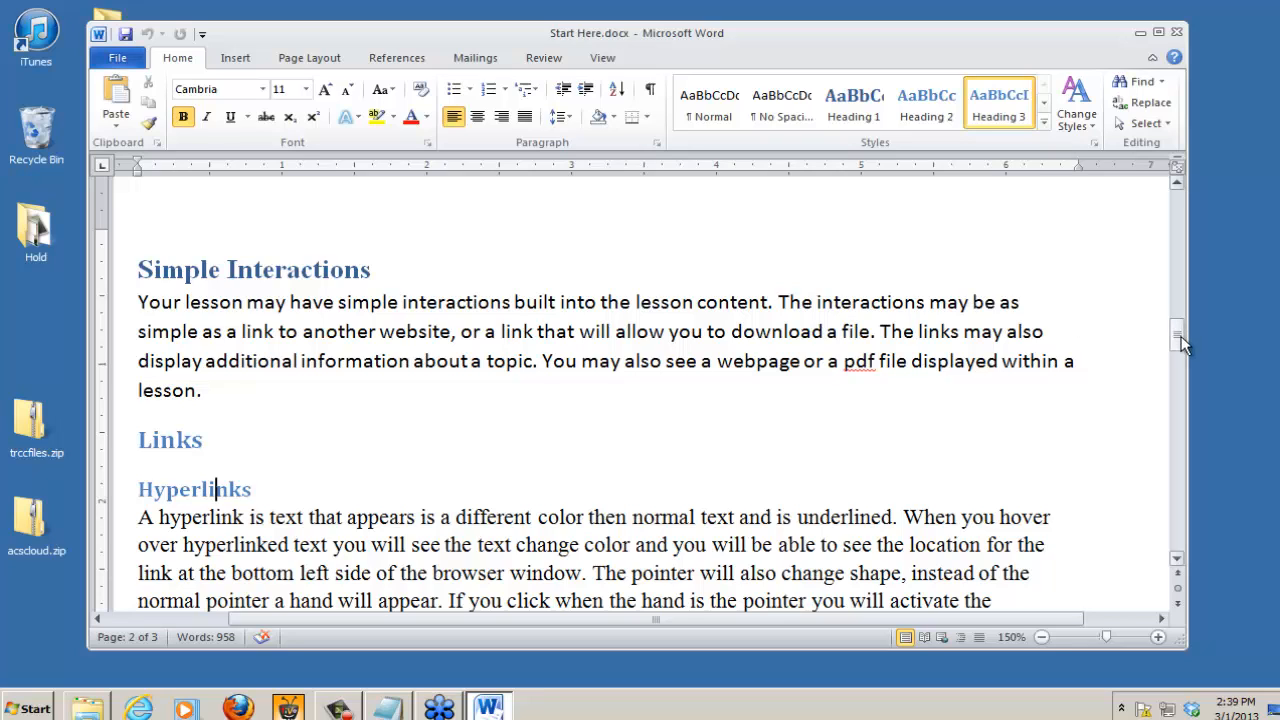
pyautogui.moveTo(1181, 338); pyautogui.dragTo(1182, 346)
pyautogui.moveTo(1176, 563); pyautogui.dragTo(1176, 563)
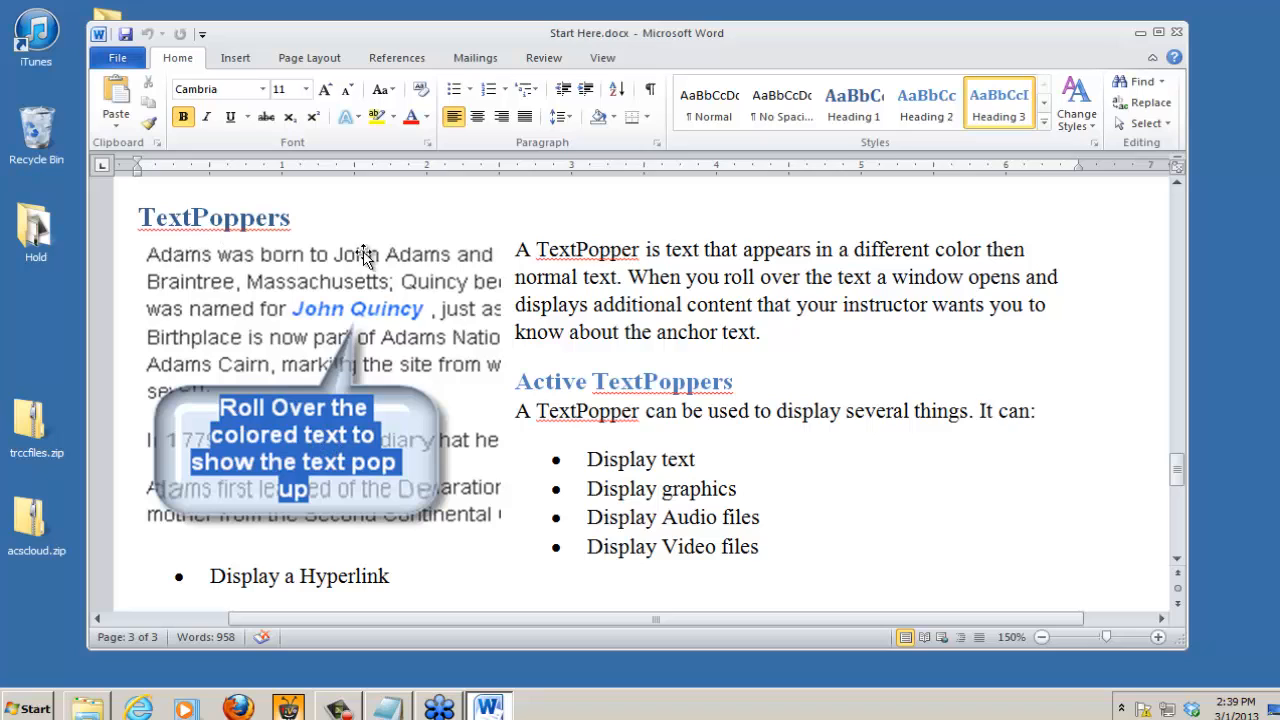
# Step: Bold the phrase "lesson generator" in the first paragraph under the "Welcome to a SoftChalk Lesson" heading
pyautogui.click(382, 318)
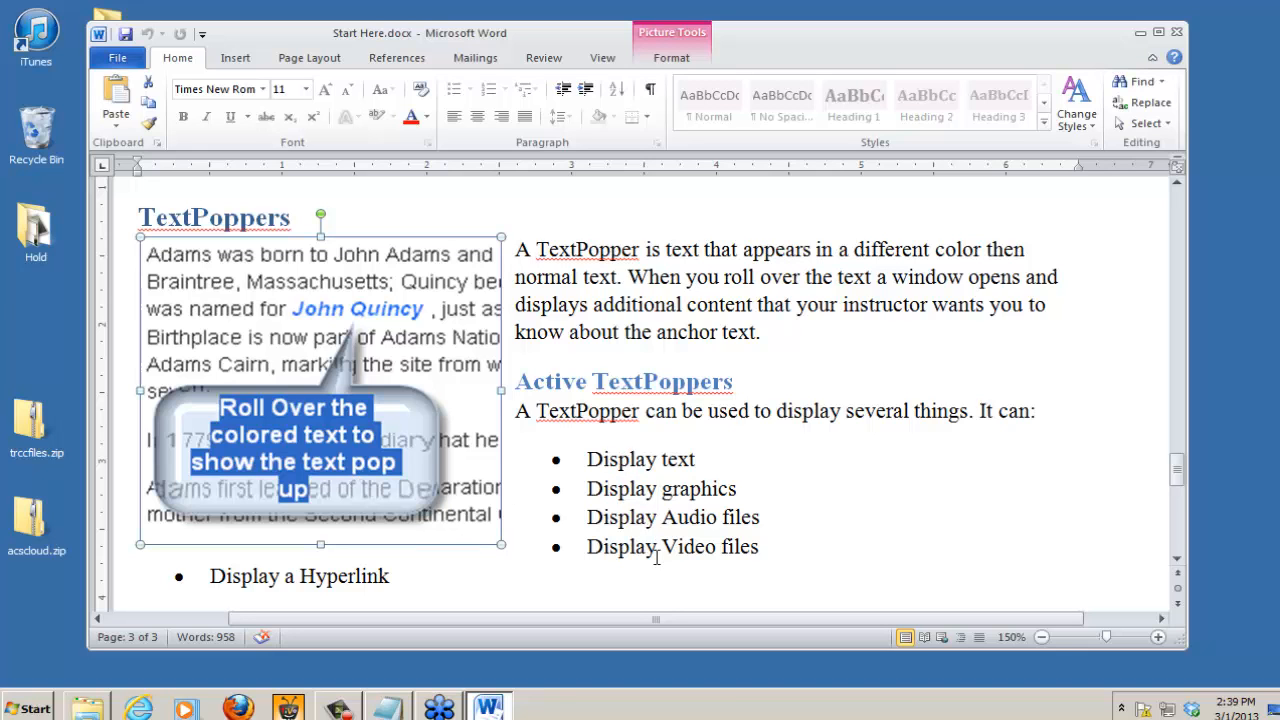
pyautogui.moveTo(1177, 476); pyautogui.dragTo(1182, 181)
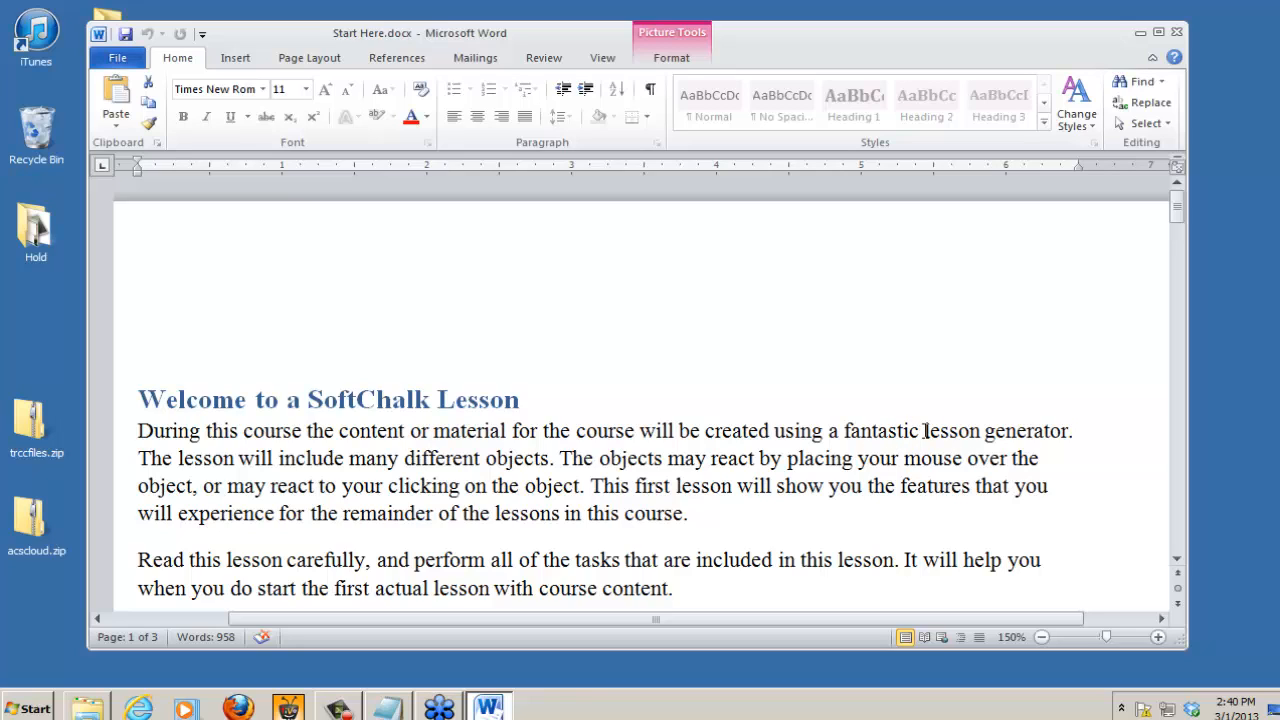
pyautogui.moveTo(926, 431); pyautogui.dragTo(1030, 445)
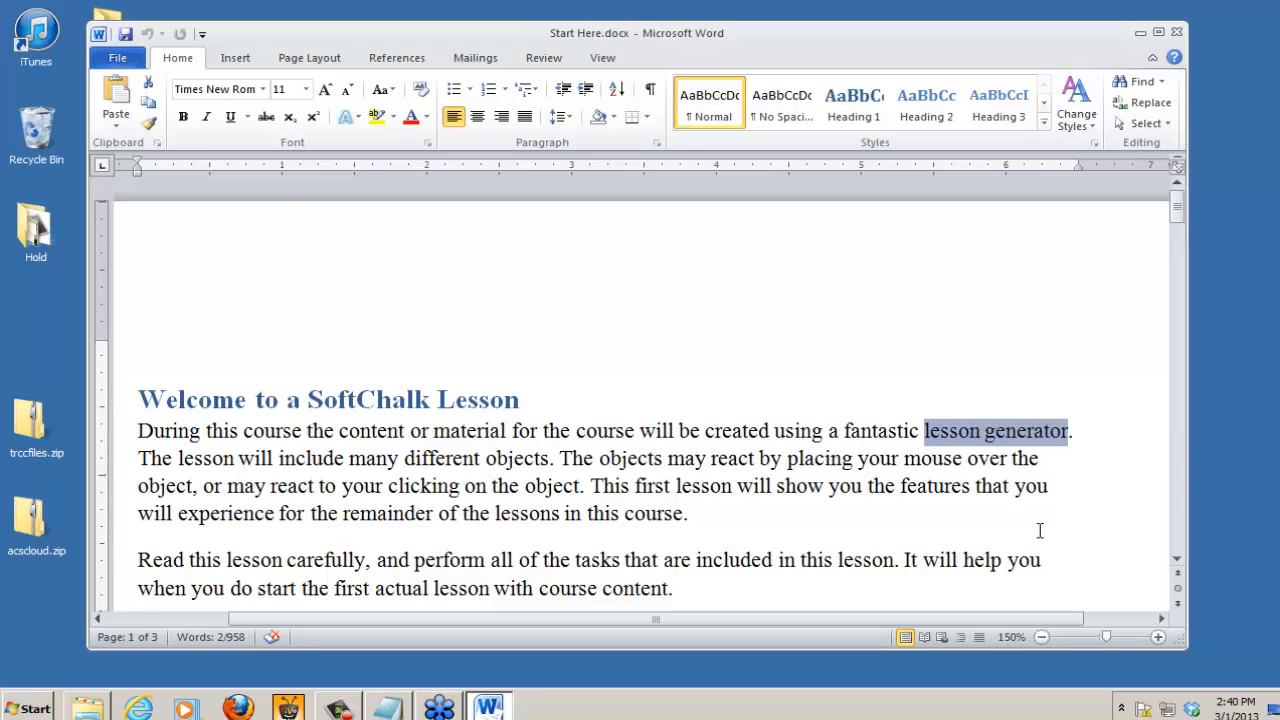
pyautogui.click(183, 119)
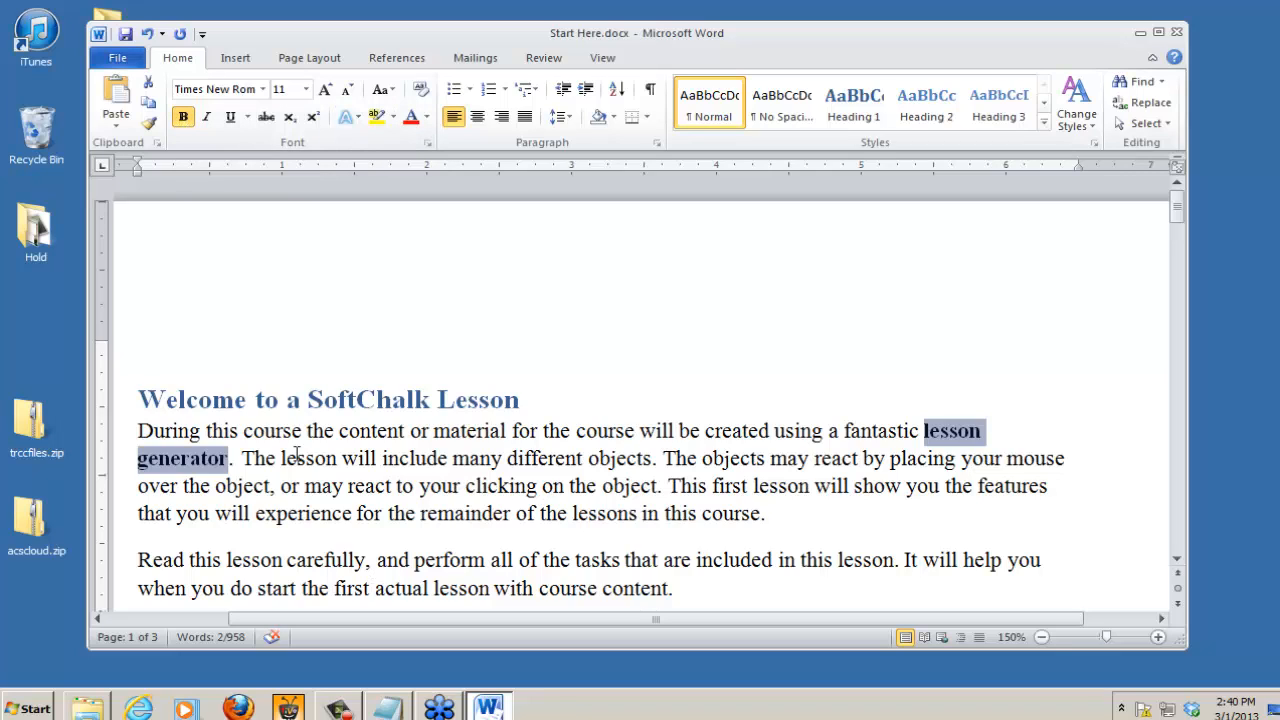
pyautogui.click(297, 453)
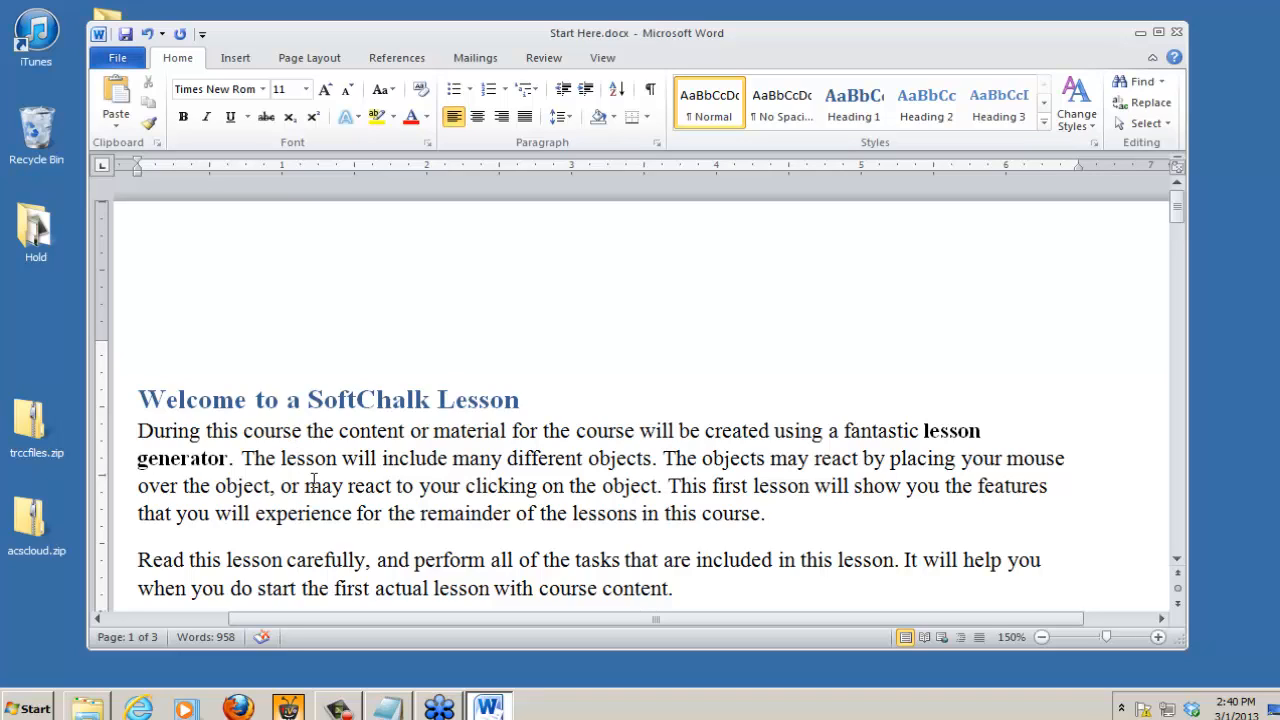
# Step: Select the entire content of Start Here.docx and copy it to the clipboard
pyautogui.click(1146, 127)
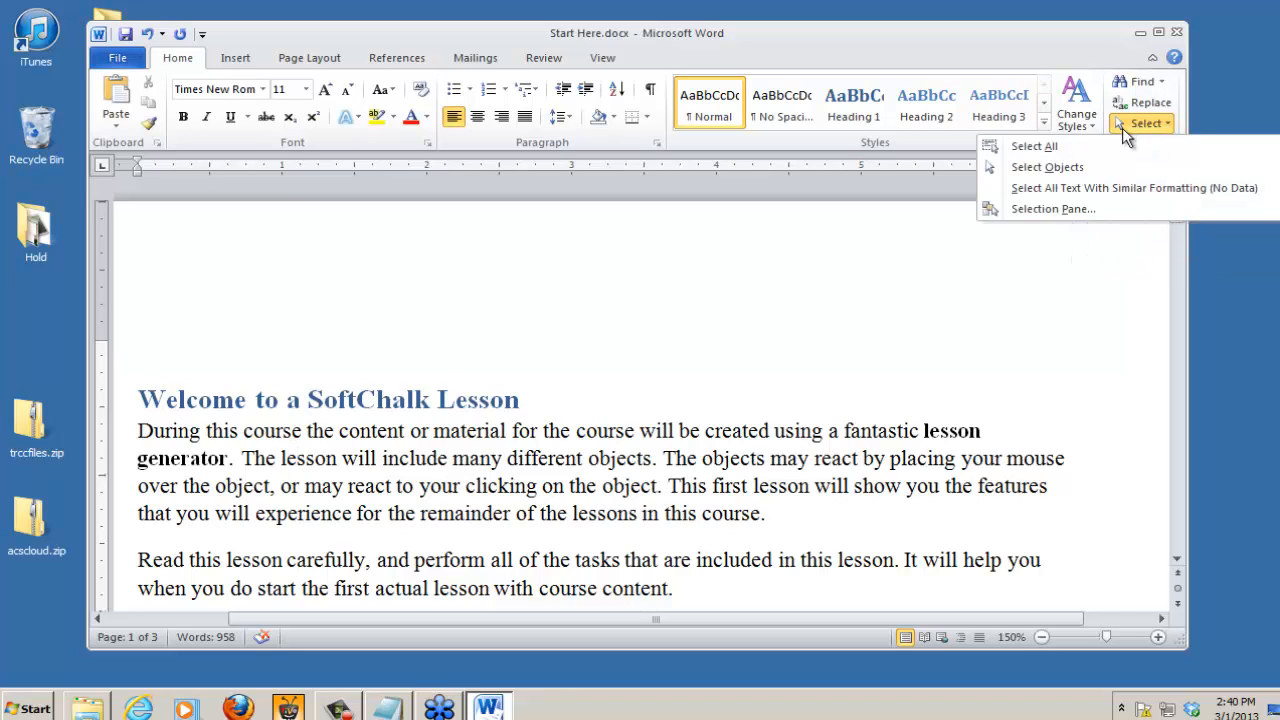
pyautogui.click(1033, 147)
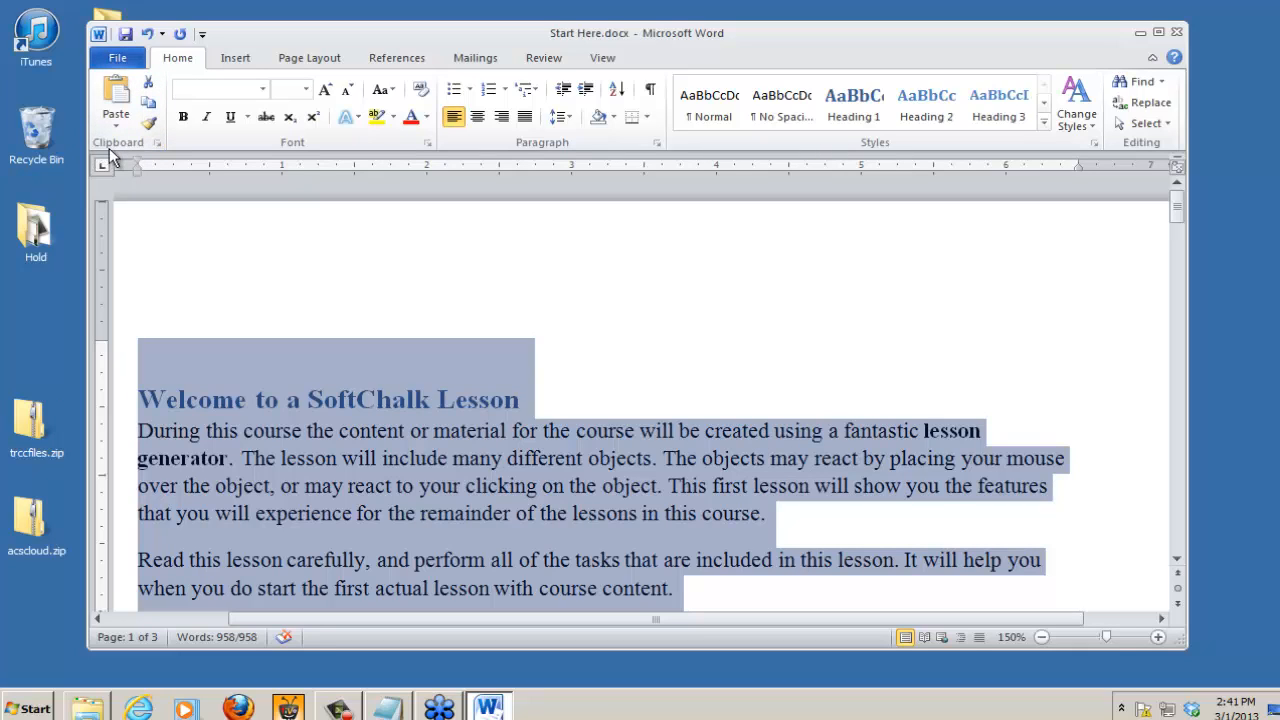
pyautogui.click(149, 104)
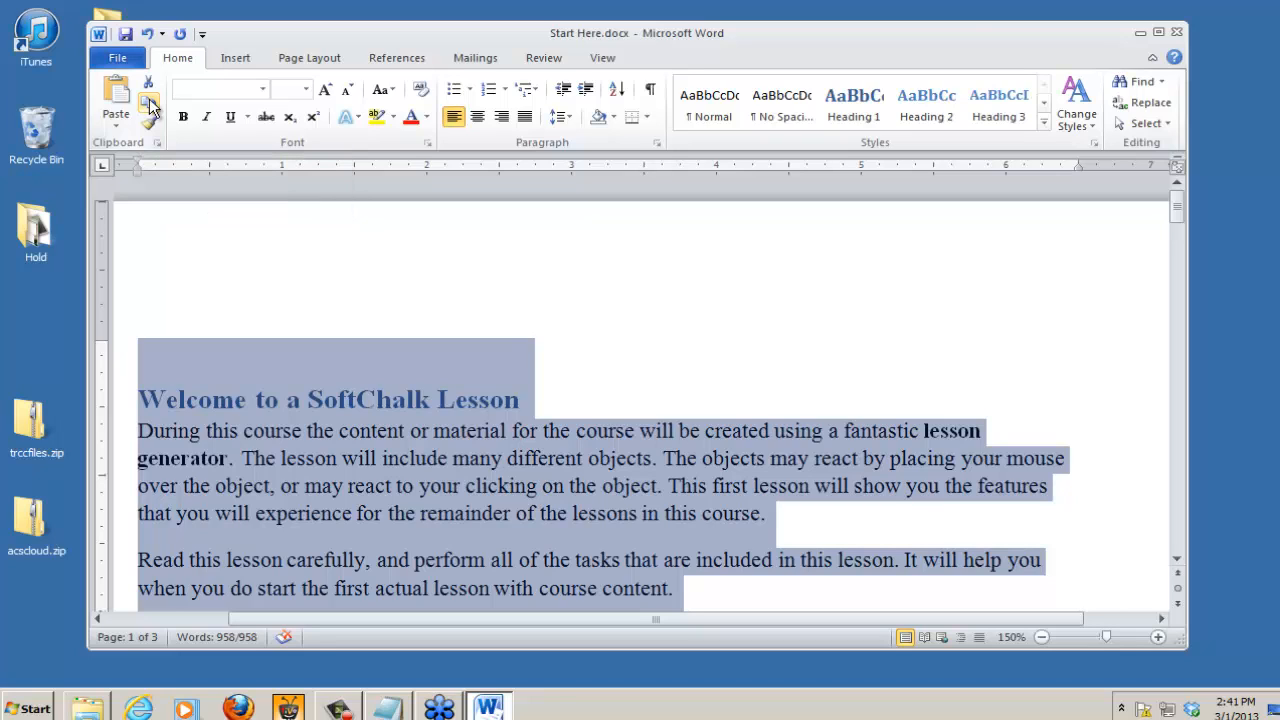
# Step: Minimize the Word document and close the trccfiles folder window to clear the desktop
pyautogui.click(1141, 34)
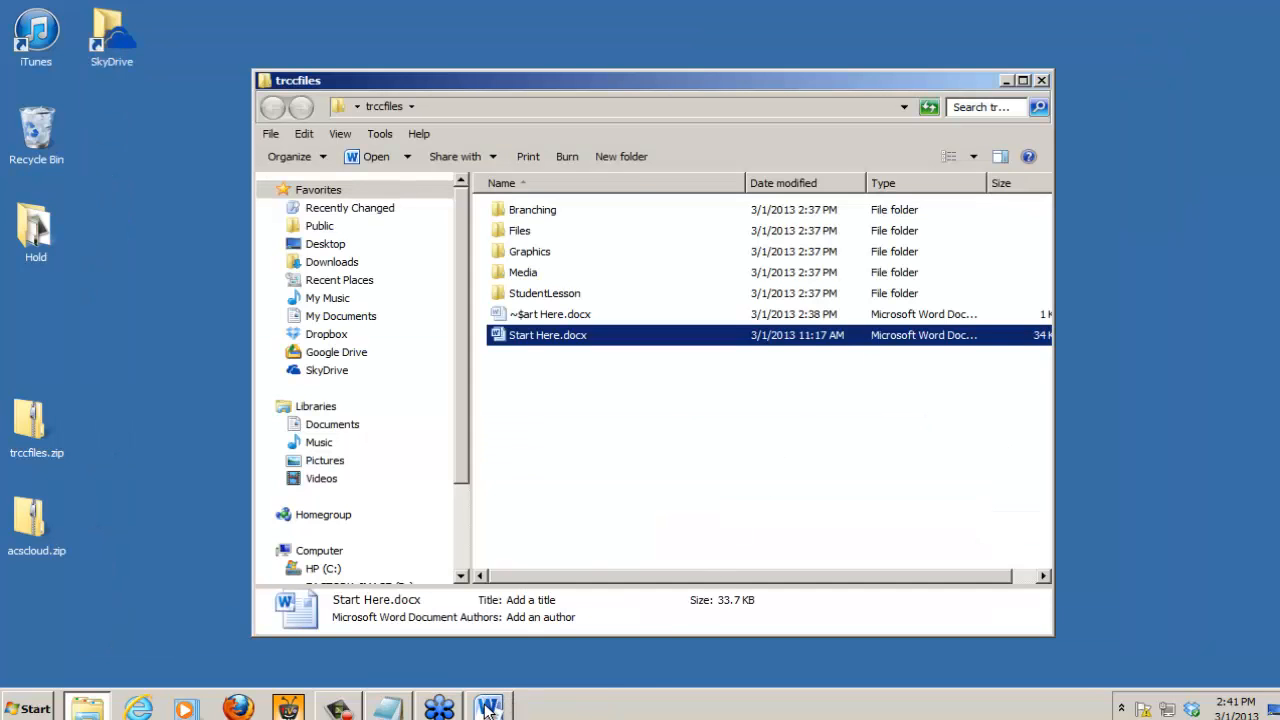
pyautogui.moveTo(488, 710)
pyautogui.click(1042, 80)
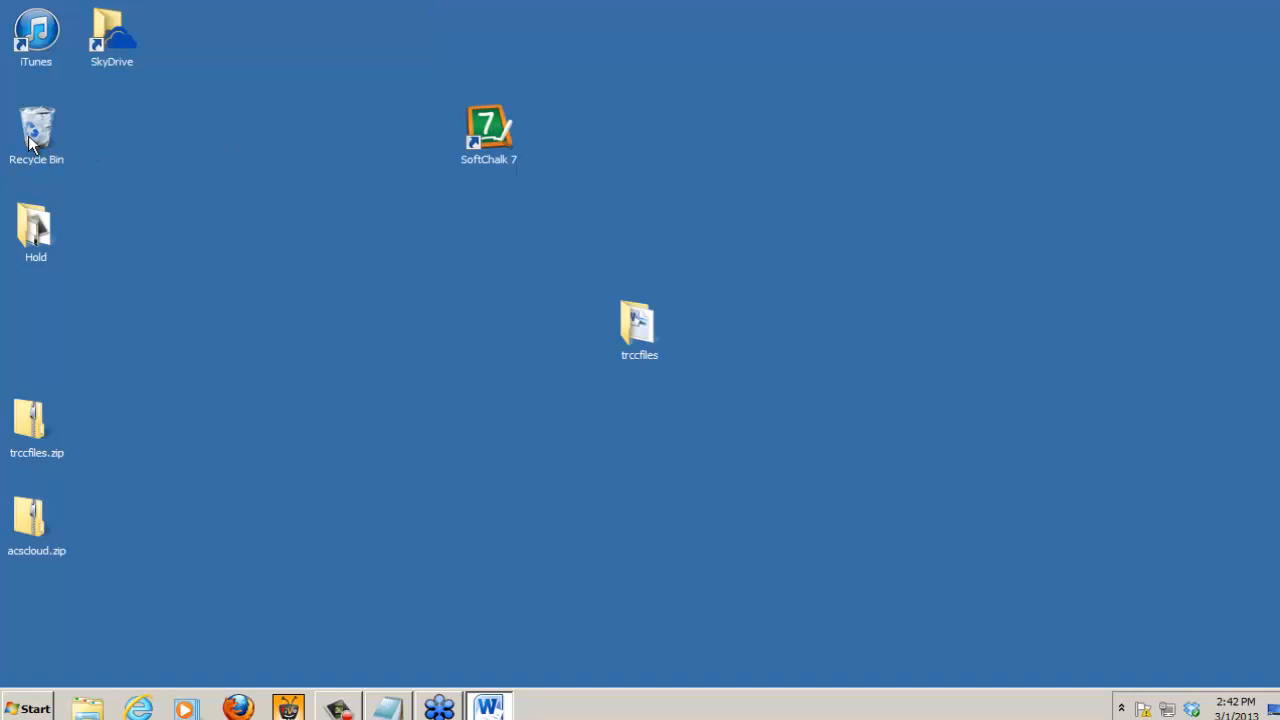
pyautogui.click(30, 710)
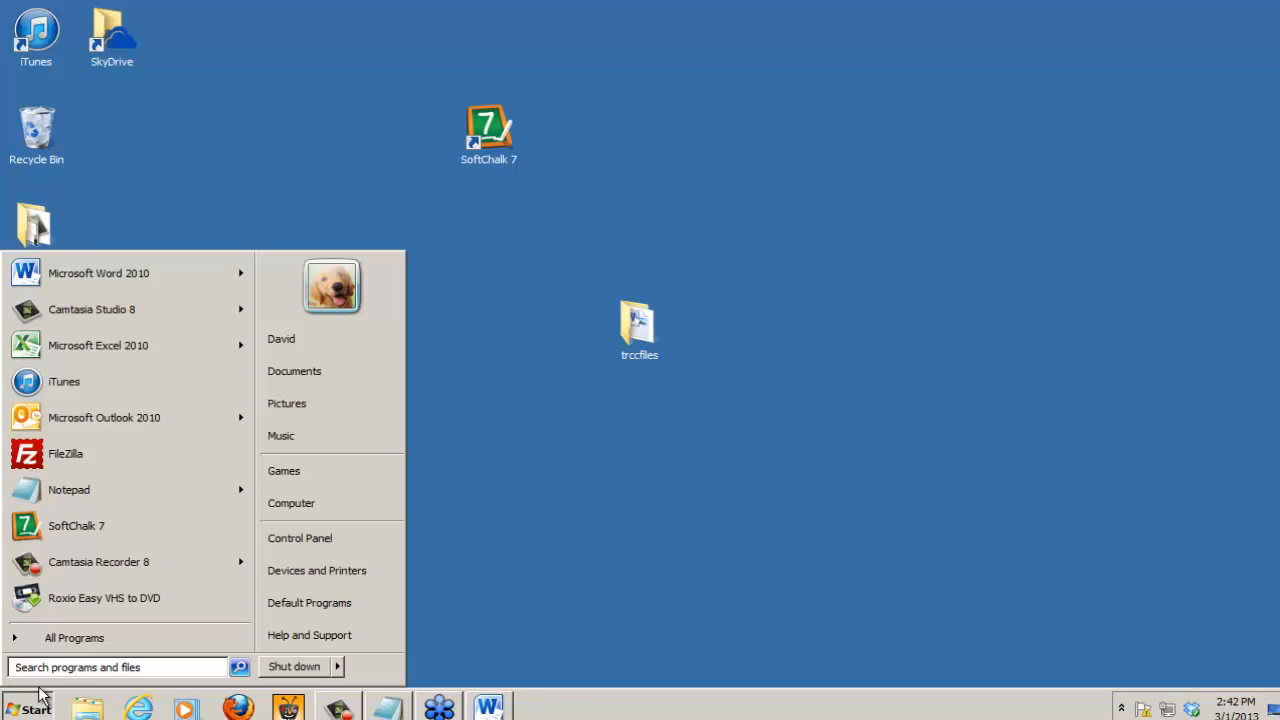
pyautogui.click(75, 640)
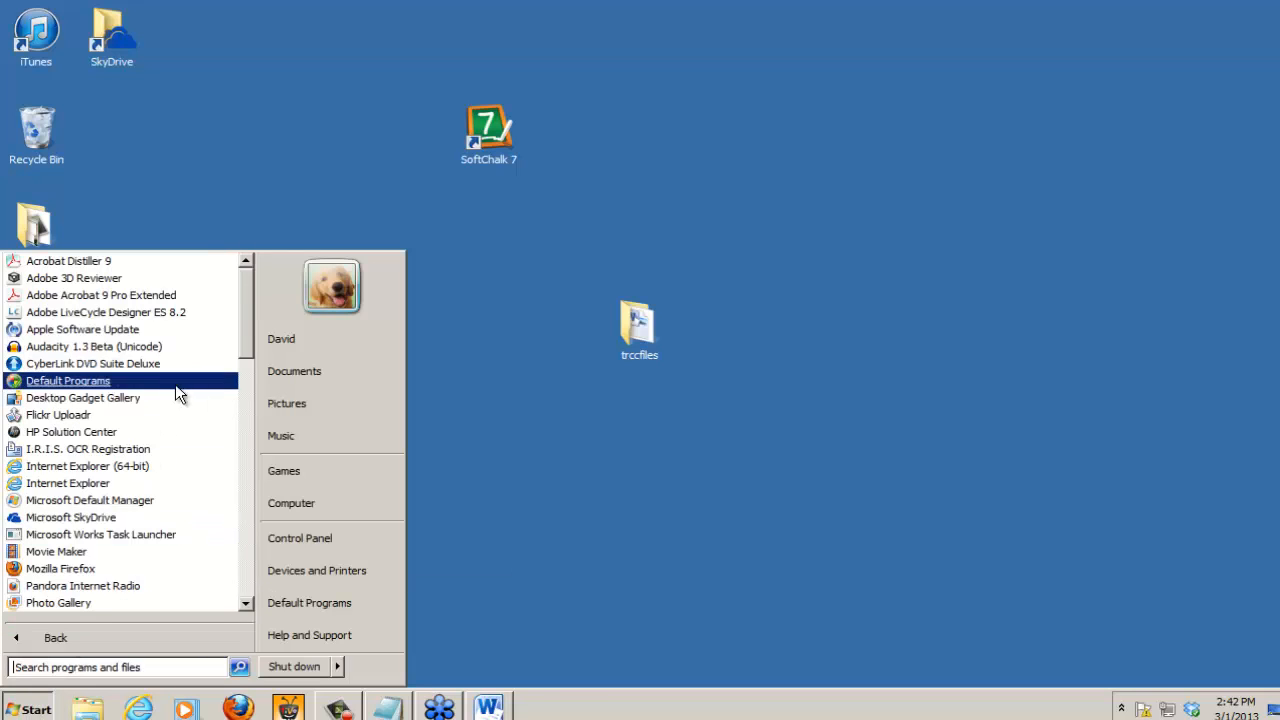
pyautogui.moveTo(250, 330); pyautogui.dragTo(251, 558)
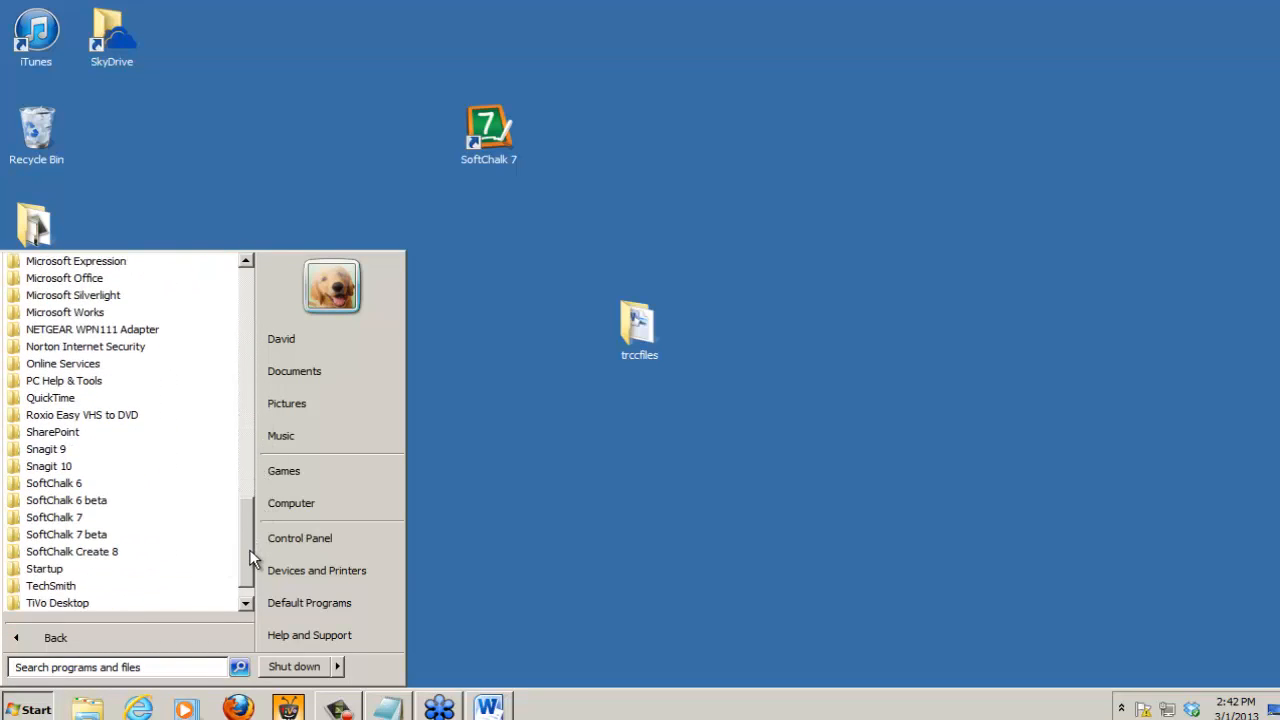
pyautogui.click(58, 518)
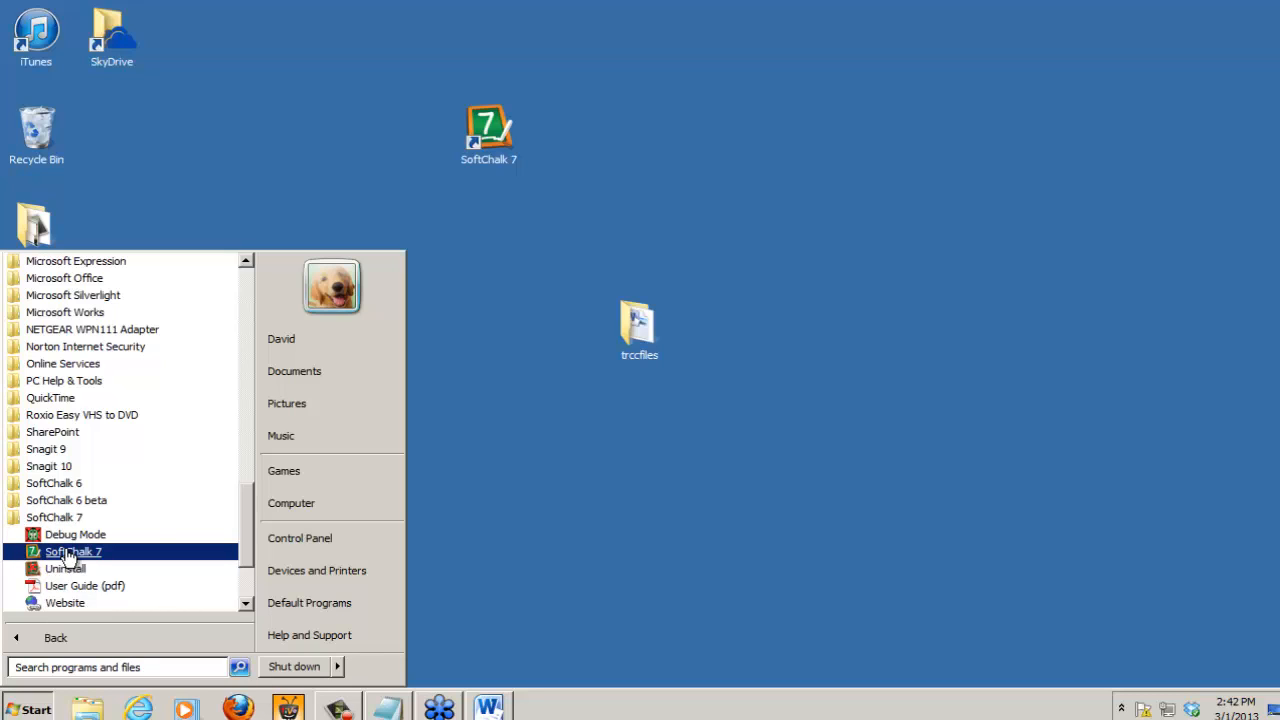
# Step: Launch SoftChalk 7 from the desktop and maximize its blank lesson window
pyautogui.click(490, 122)
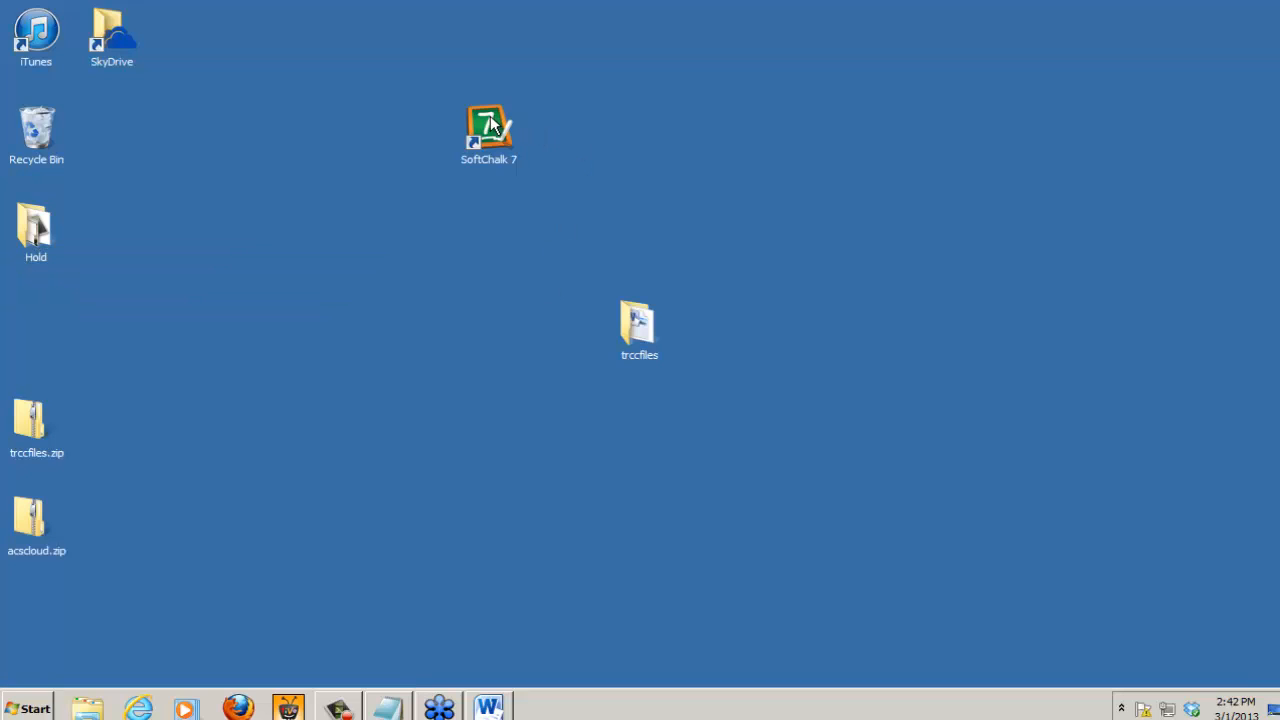
pyautogui.doubleClick(490, 122)
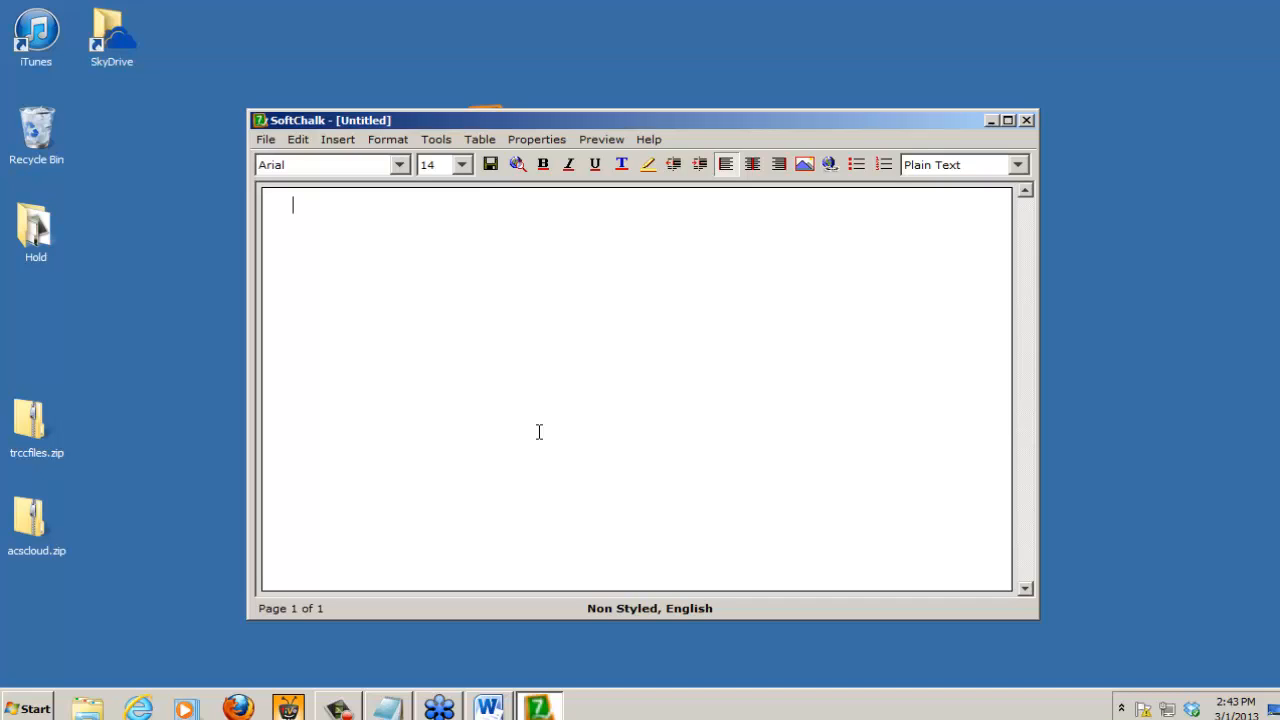
pyautogui.click(1009, 121)
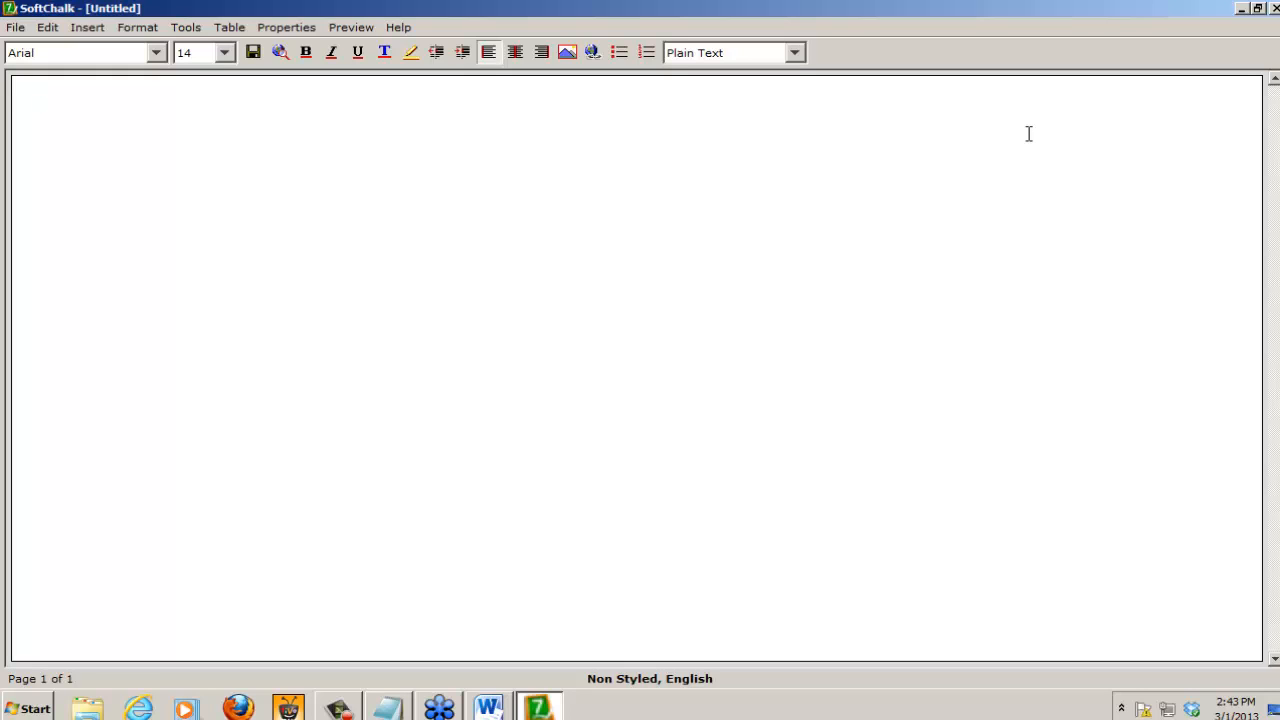
pyautogui.write('You could type')
pyautogui.press('BackSpace')
pyautogui.press('BackSpace')
pyautogui.press('BackSpace')
pyautogui.press('BackSpace')
pyautogui.press('BackSpace')
pyautogui.press('BackSpace')
pyautogui.press('BackSpace')
pyautogui.press('BackSpace')
pyautogui.press('BackSpace')
pyautogui.press('BackSpace')
pyautogui.press('BackSpace')
pyautogui.press('BackSpace')
pyautogui.press('BackSpace')
pyautogui.press('BackSpace')
# Step: Paste the copied Word content with its formatting at the start of the blank SoftChalk lesson
pyautogui.click(47, 28)
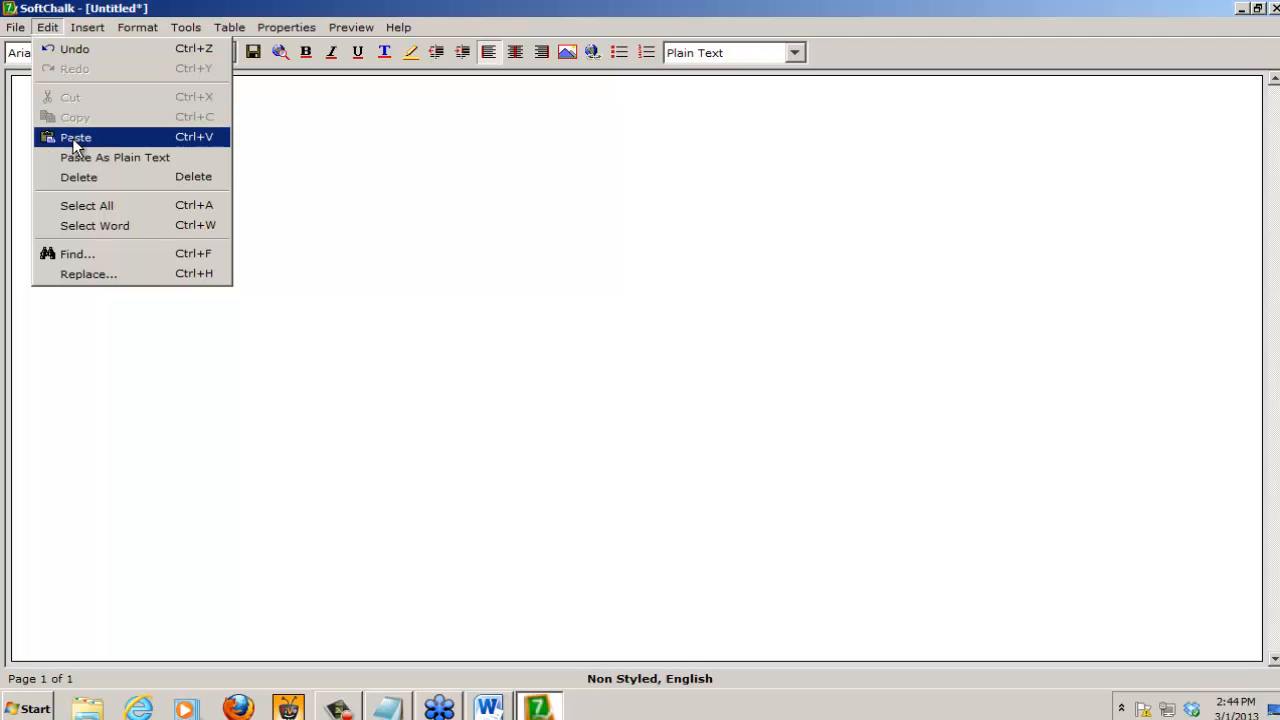
pyautogui.click(311, 121)
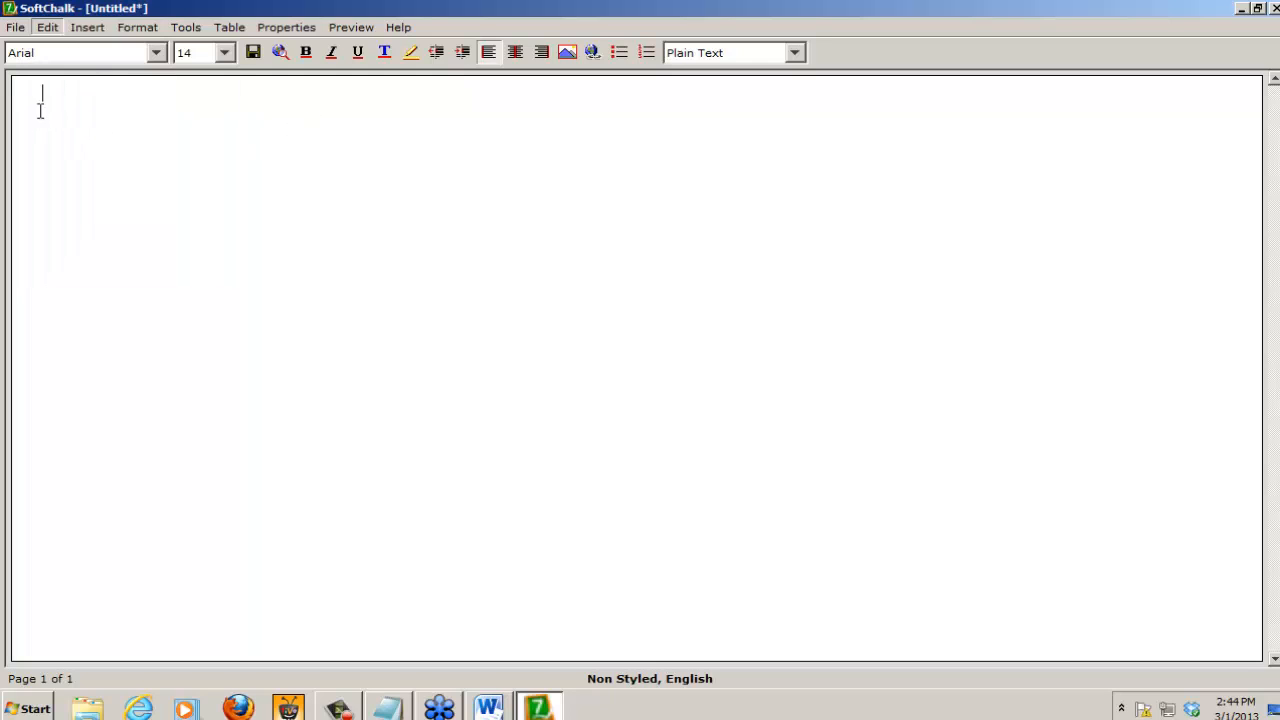
pyautogui.rightClick(42, 92)
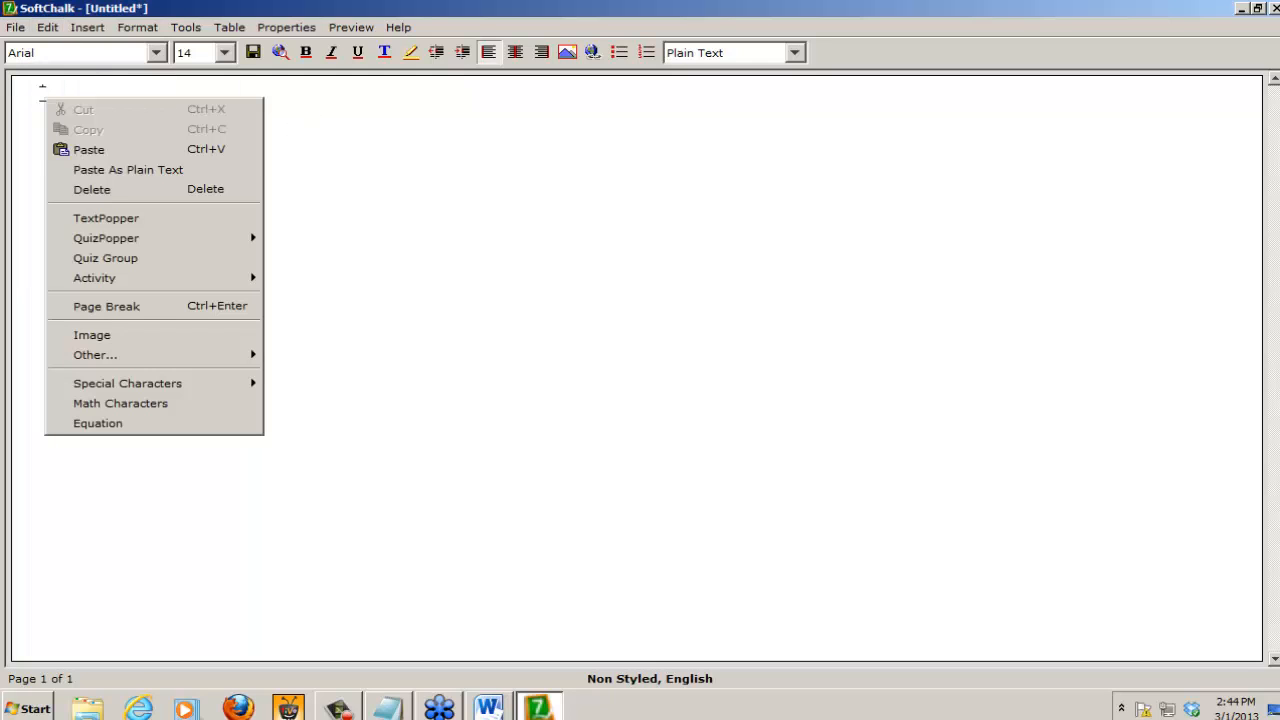
pyautogui.click(89, 151)
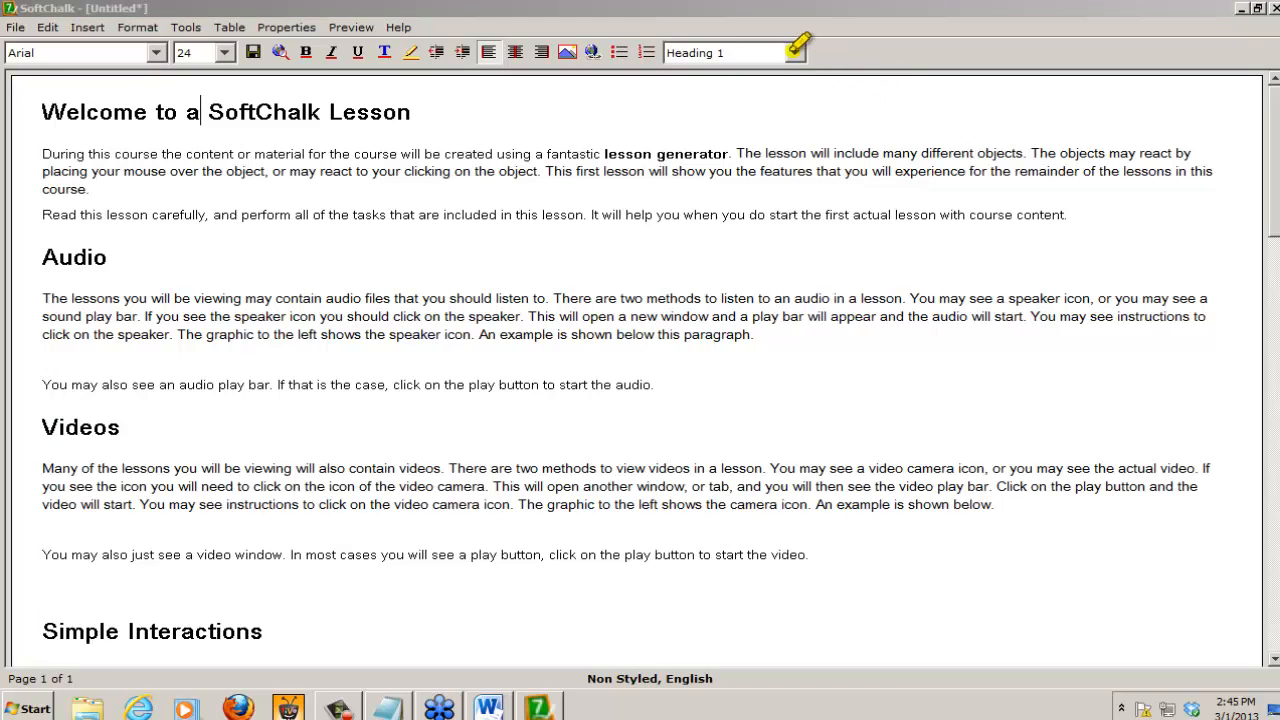
# Step: Check the heading style of "Welcome to a SoftChalk Lesson" and "Audio", and review the pasted lesson down to the TextPoppers section
pyautogui.moveTo(796, 52); pyautogui.dragTo(664, 57)
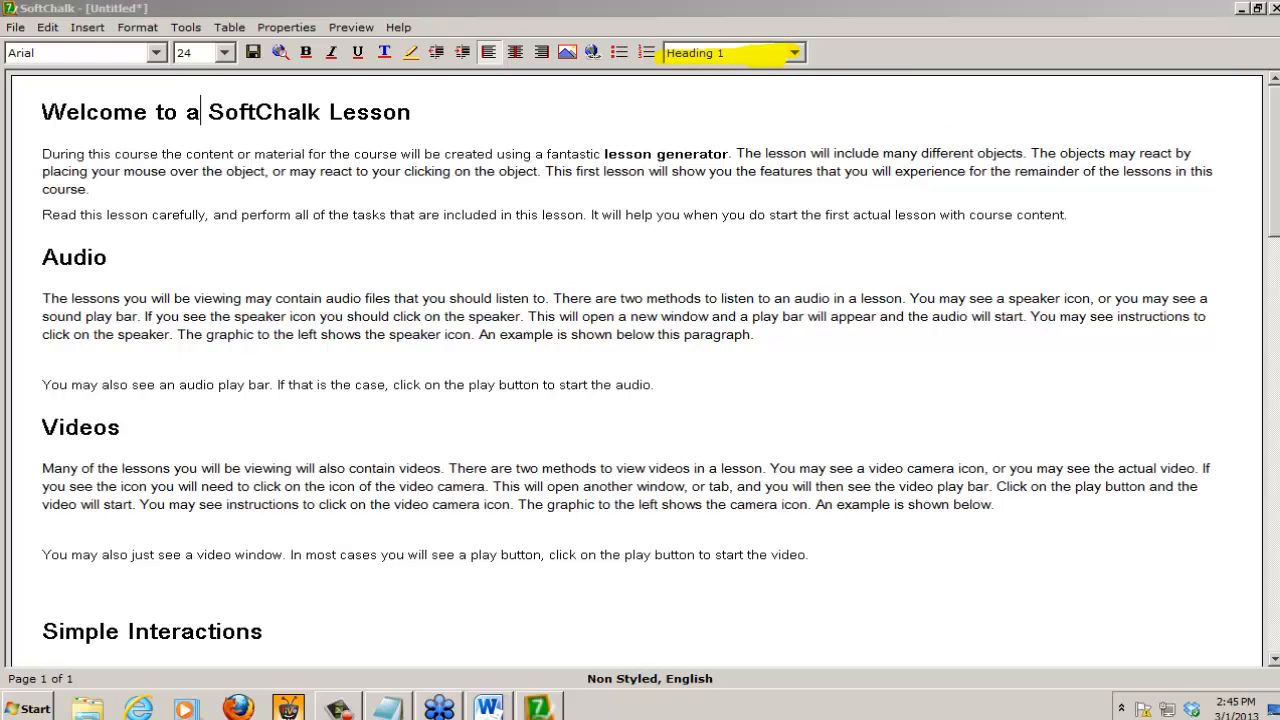
pyautogui.click(74, 256)
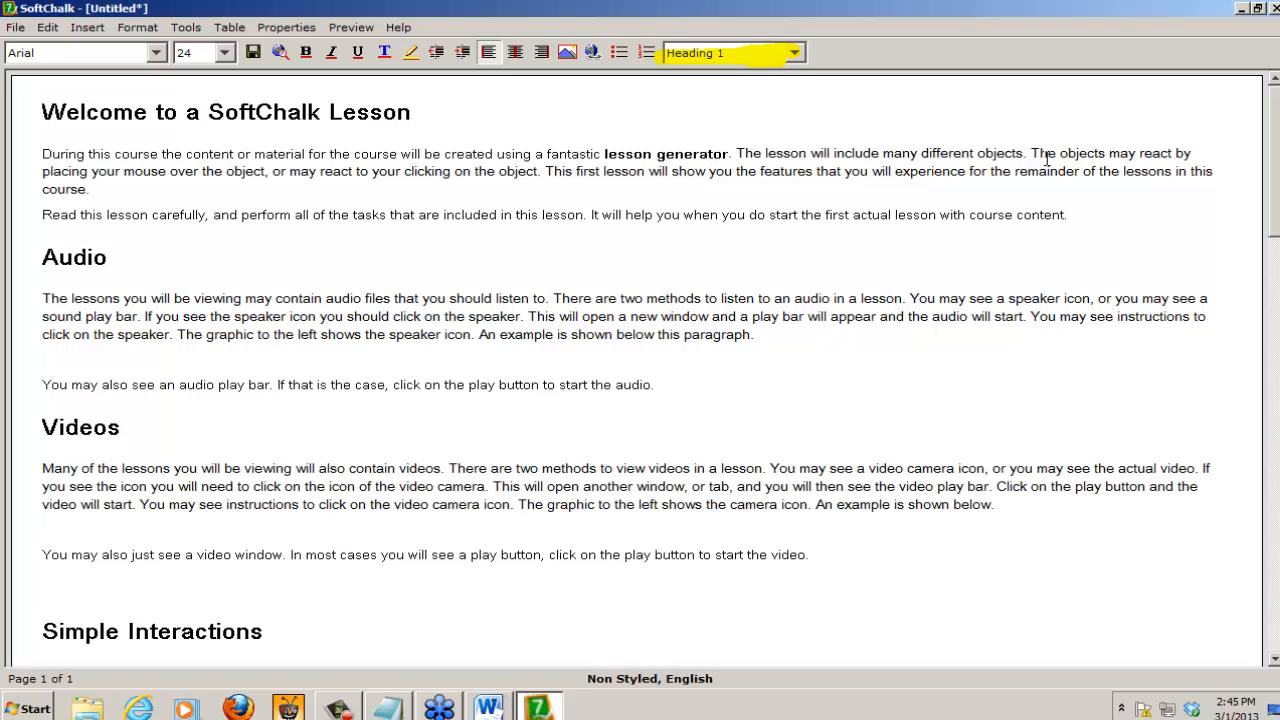
pyautogui.moveTo(1276, 203); pyautogui.dragTo(1276, 490)
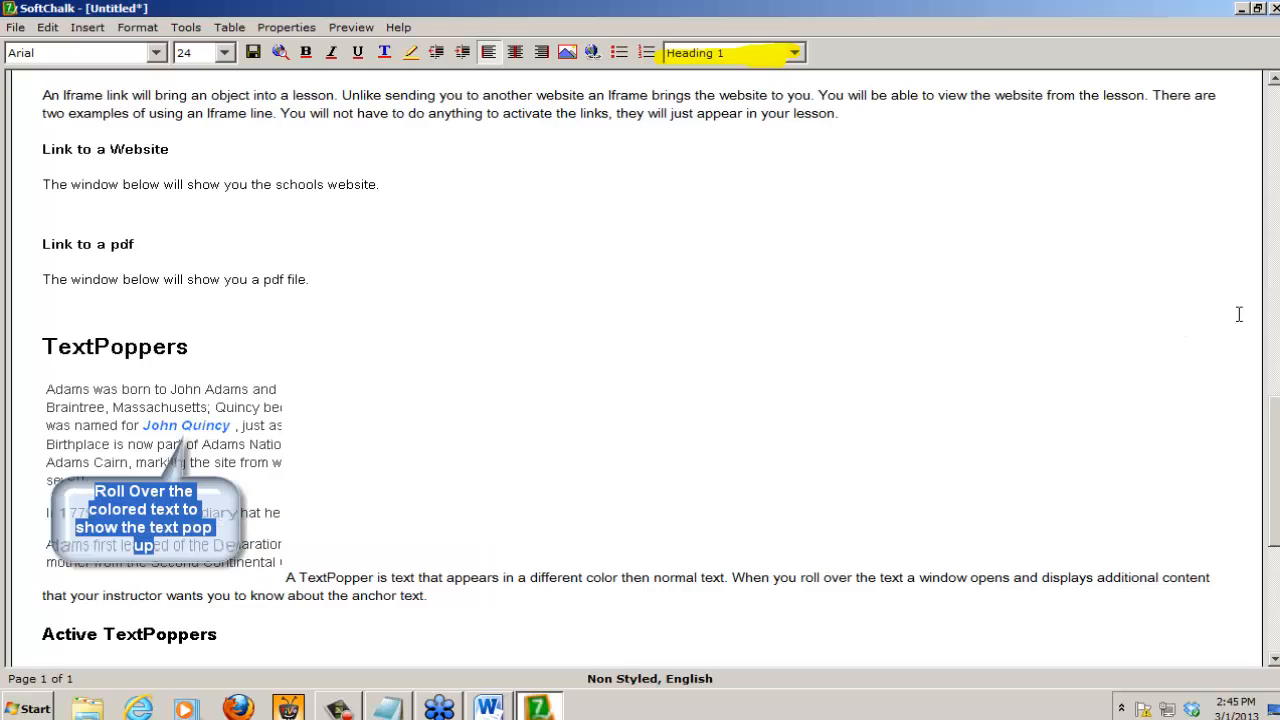
pyautogui.scroll(-4, 1277, 481)
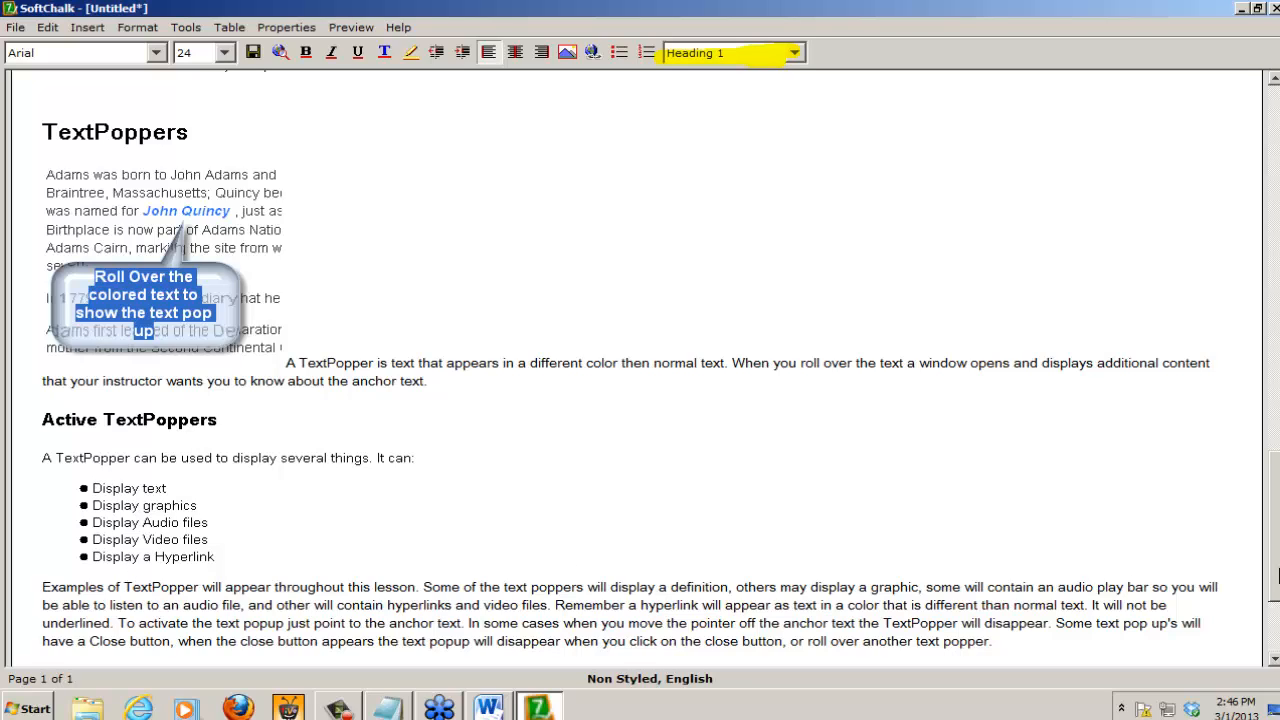
pyautogui.moveTo(1279, 575); pyautogui.dragTo(1279, 210)
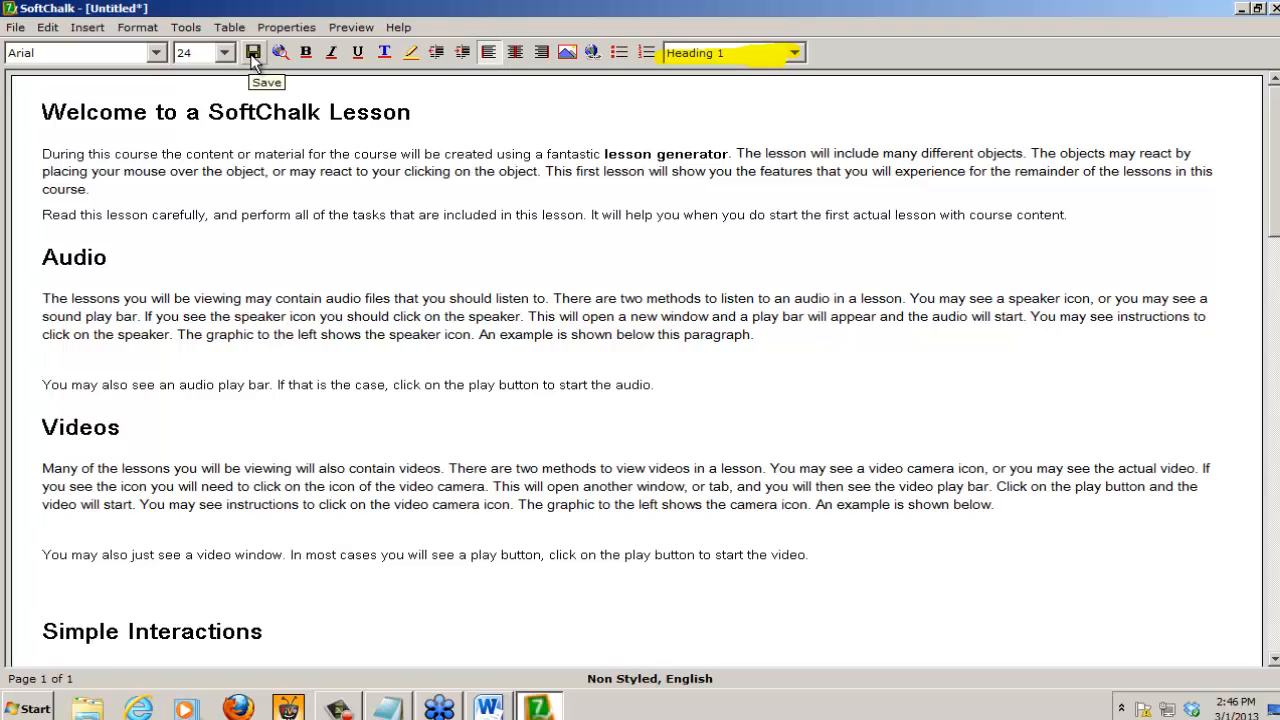
# Step: Begin saving the untitled lesson as an HTML file and set the save location to the Desktop
pyautogui.click(14, 28)
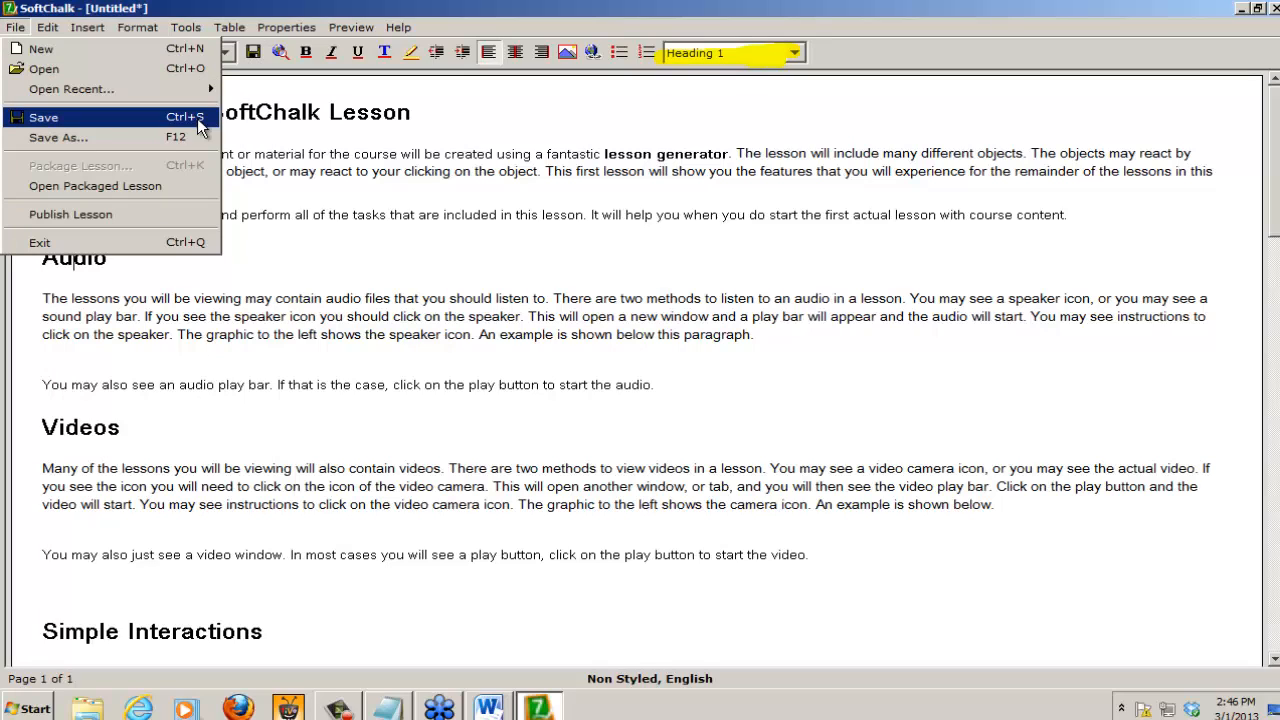
pyautogui.click(253, 55)
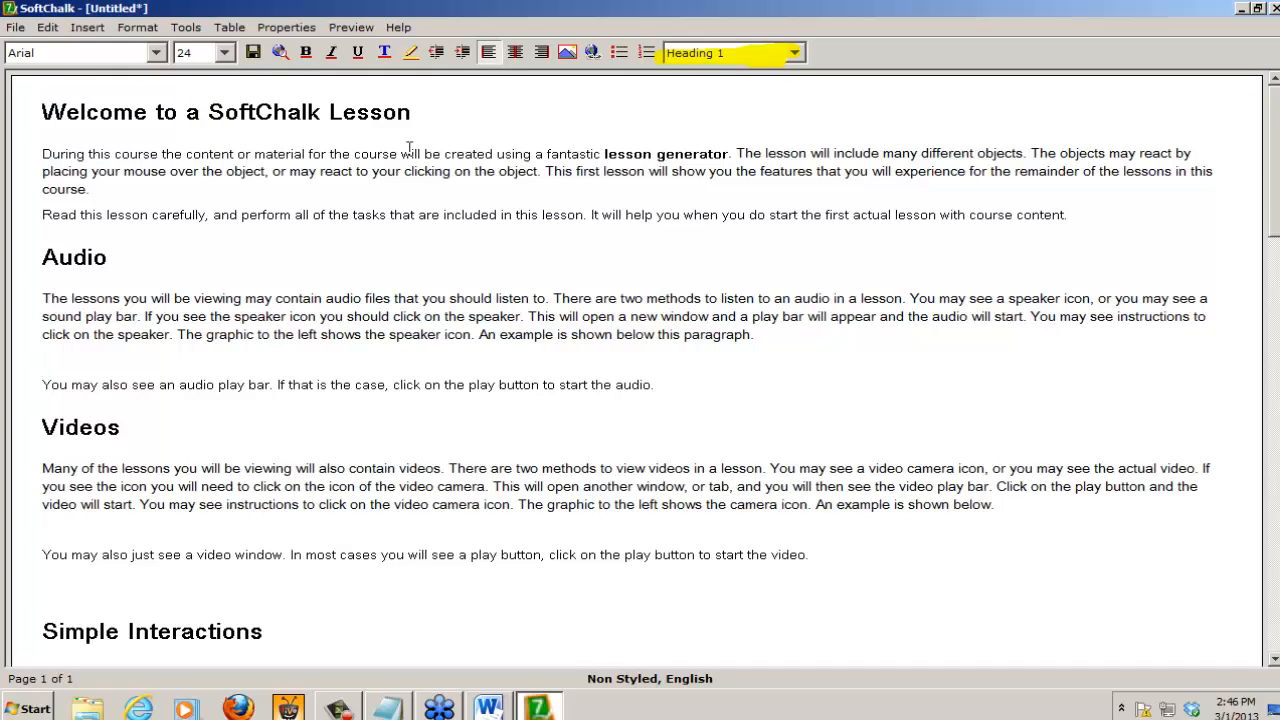
pyautogui.click(255, 53)
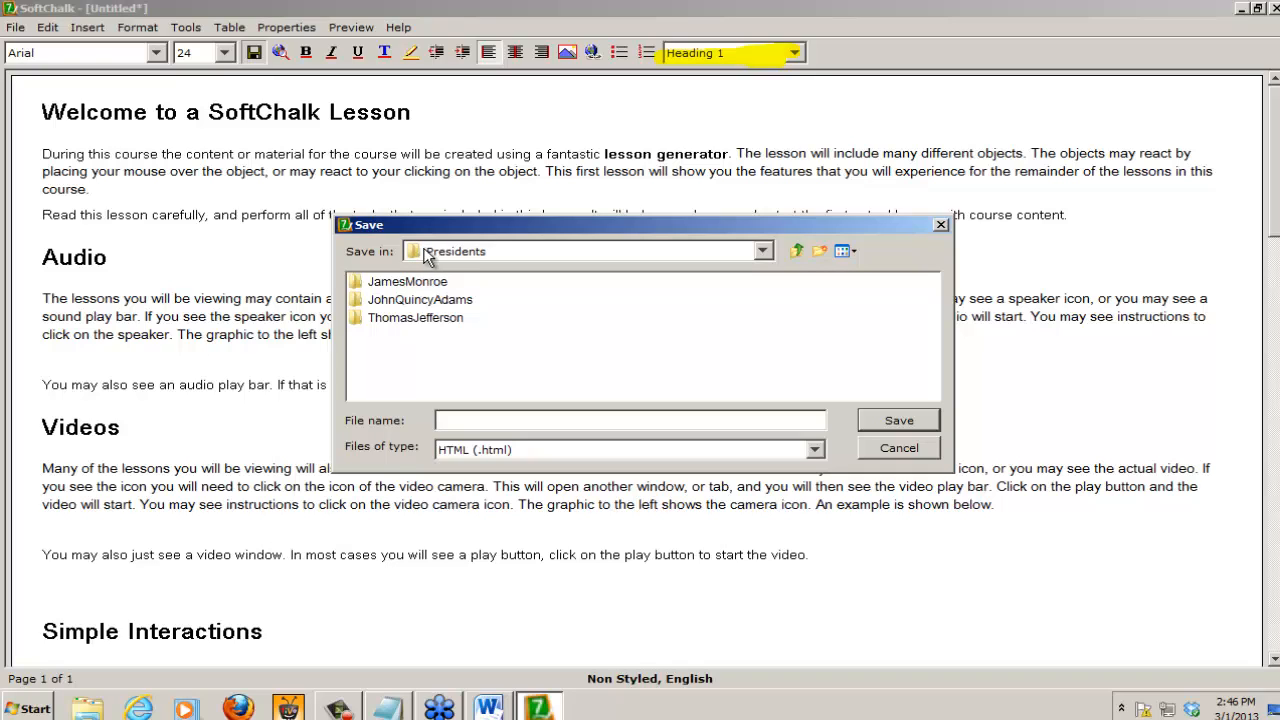
pyautogui.click(487, 253)
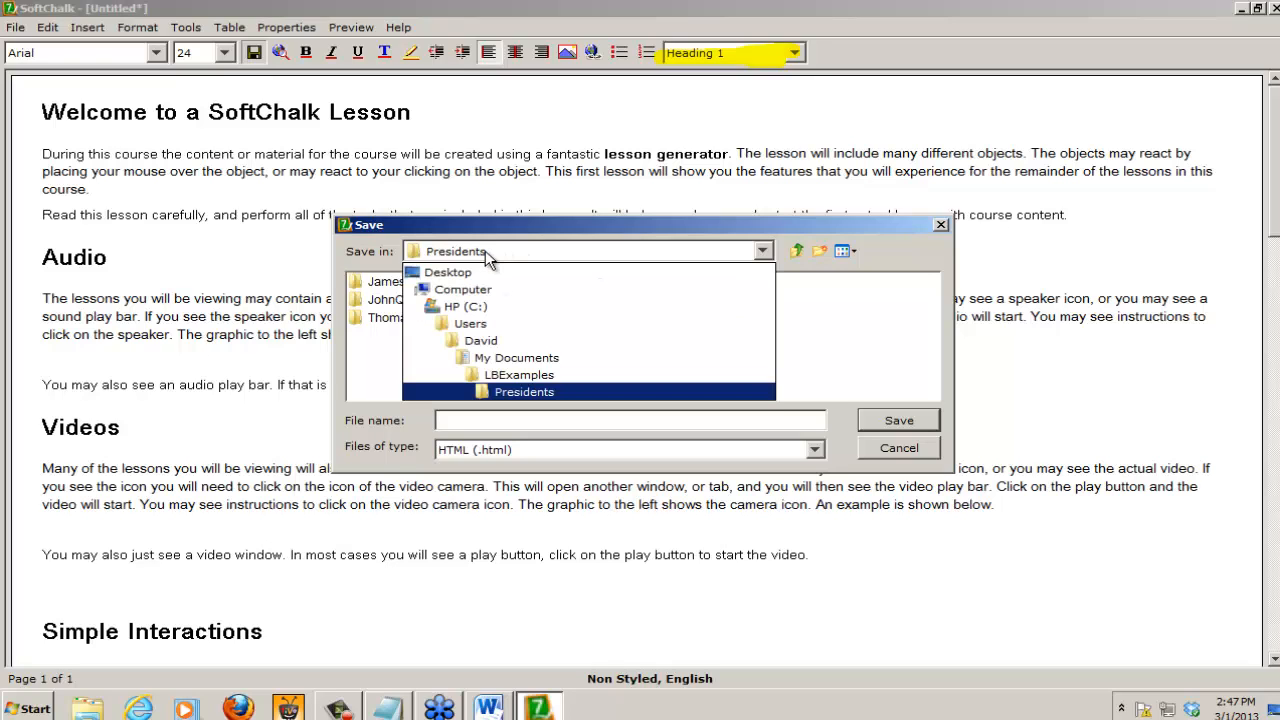
pyautogui.click(437, 279)
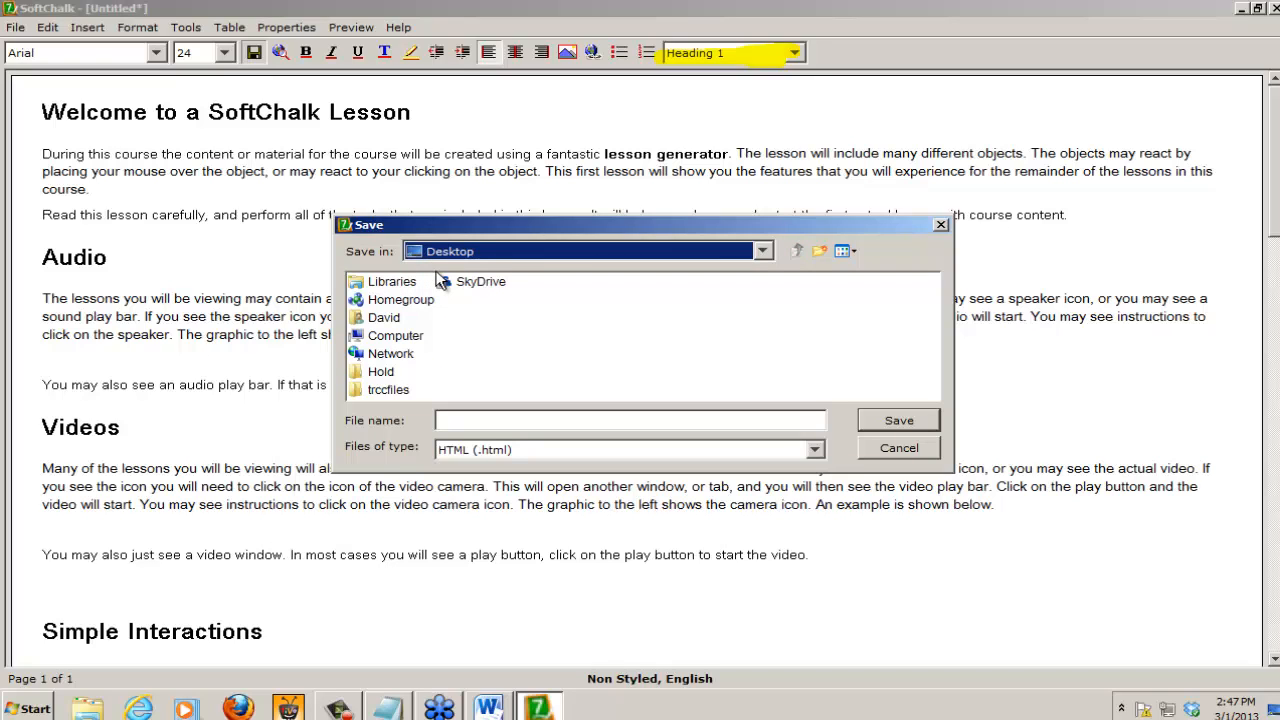
# Step: Open the trccfiles folder as the save location and return to the Desktop level
pyautogui.click(391, 389)
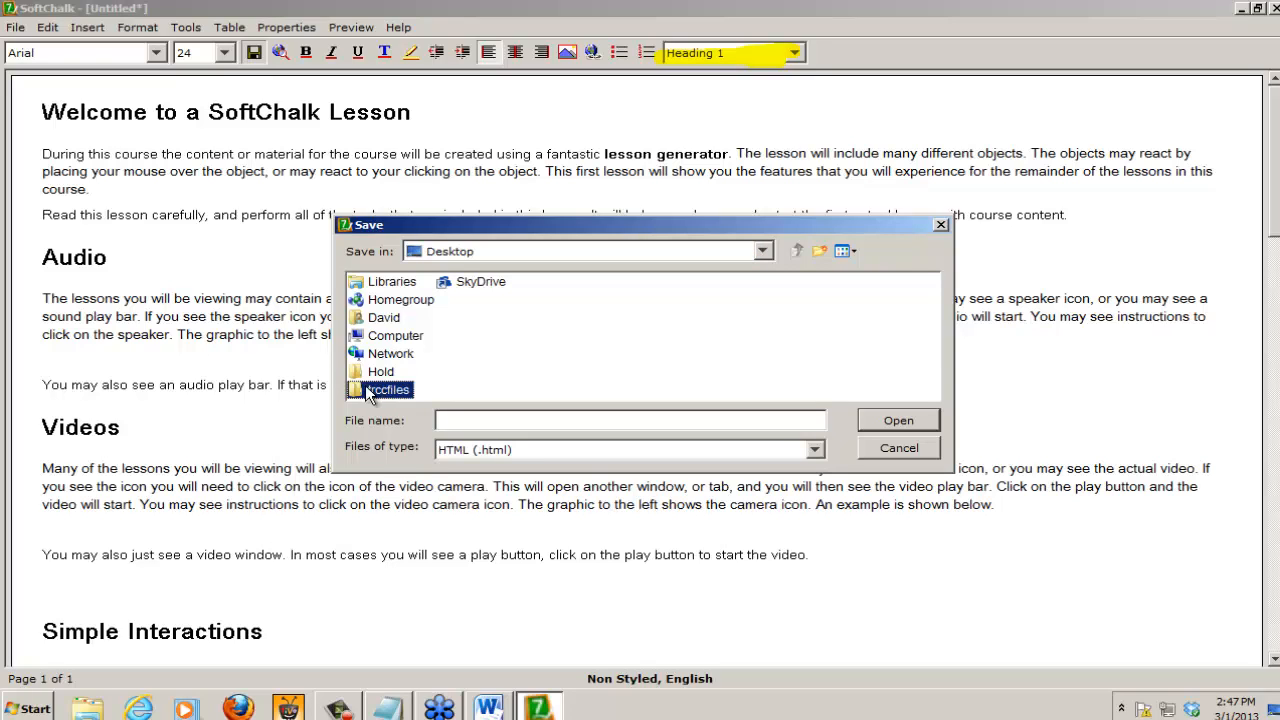
pyautogui.click(900, 419)
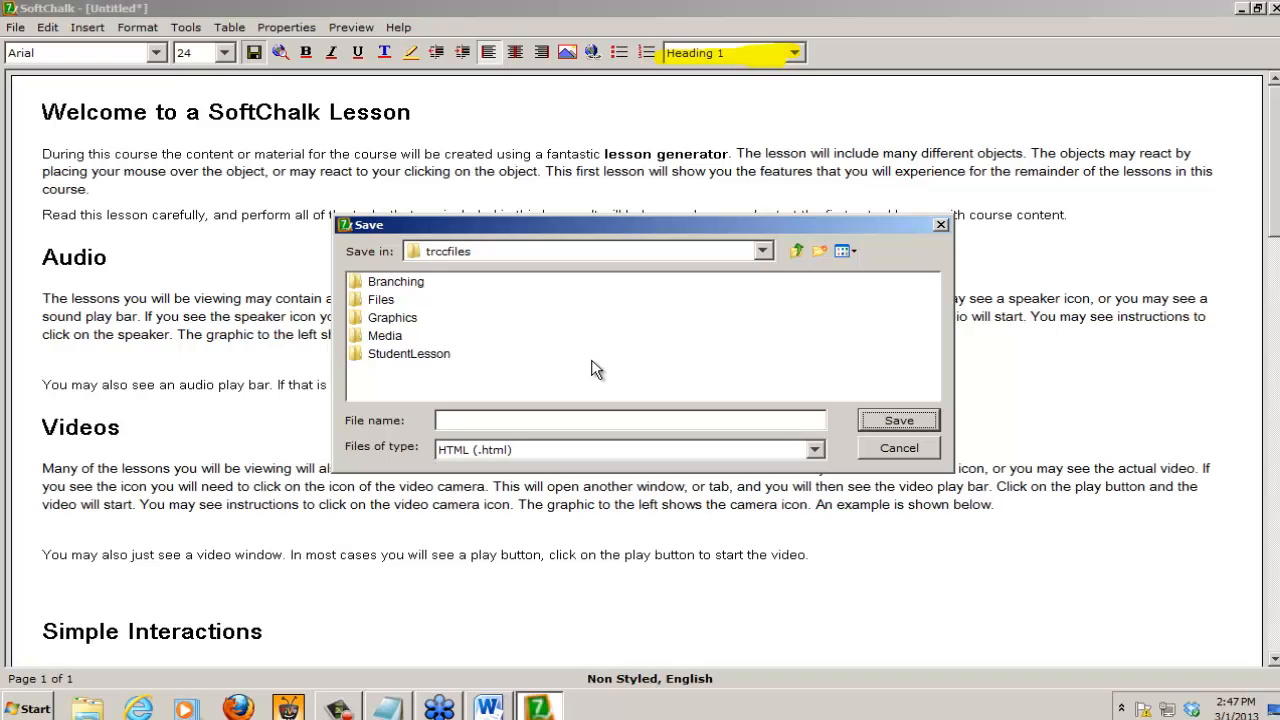
pyautogui.click(475, 253)
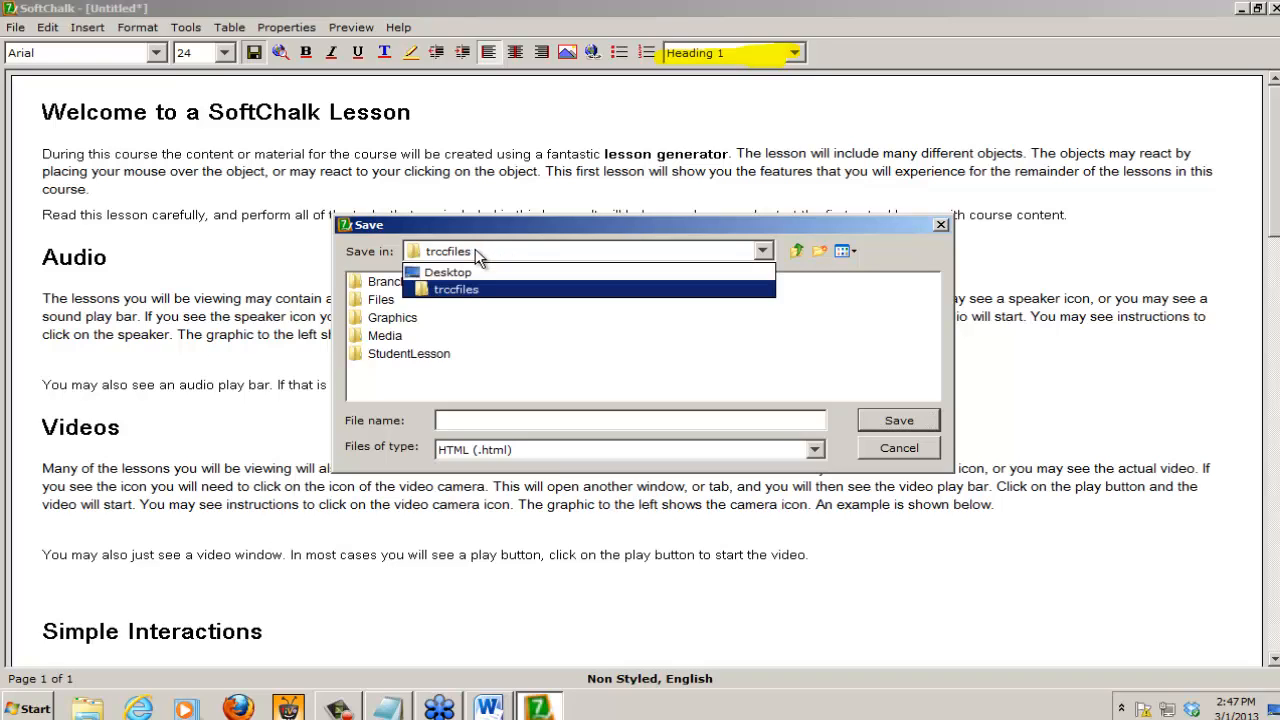
pyautogui.click(467, 273)
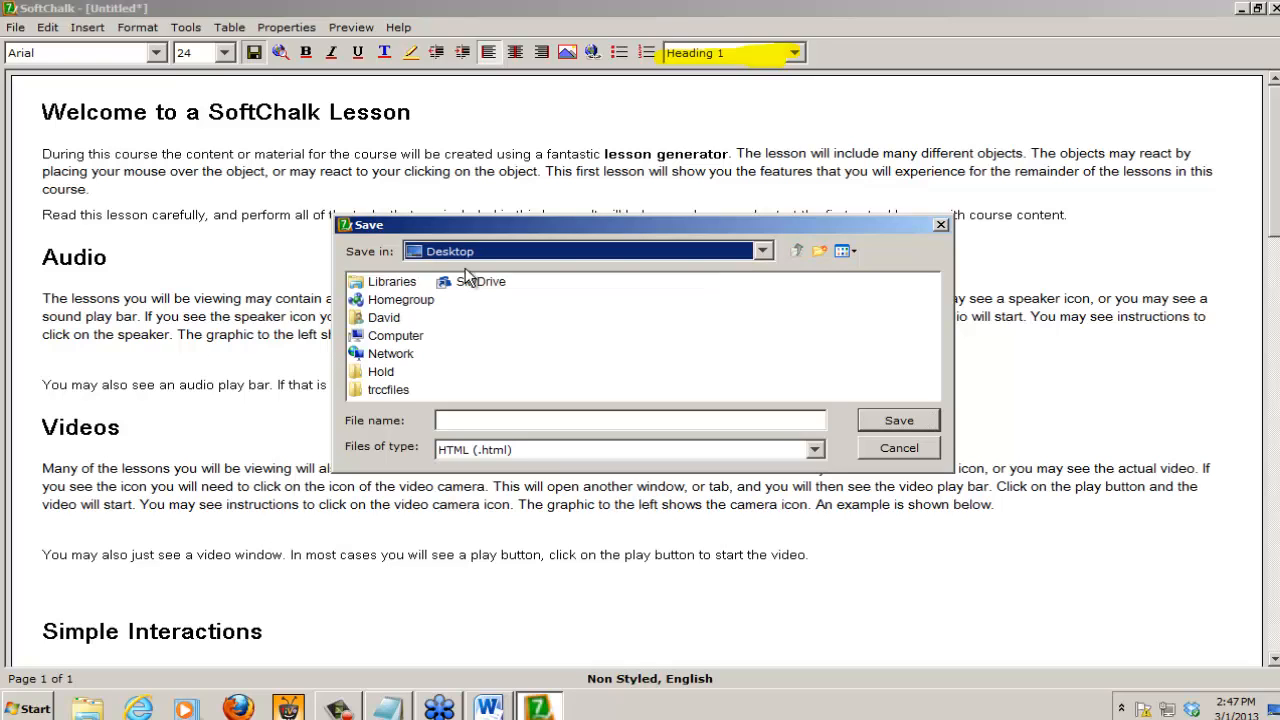
# Step: Save the lesson as an HTML file named MyFirstLesson inside the trccfiles folder on the Desktop
pyautogui.click(378, 390)
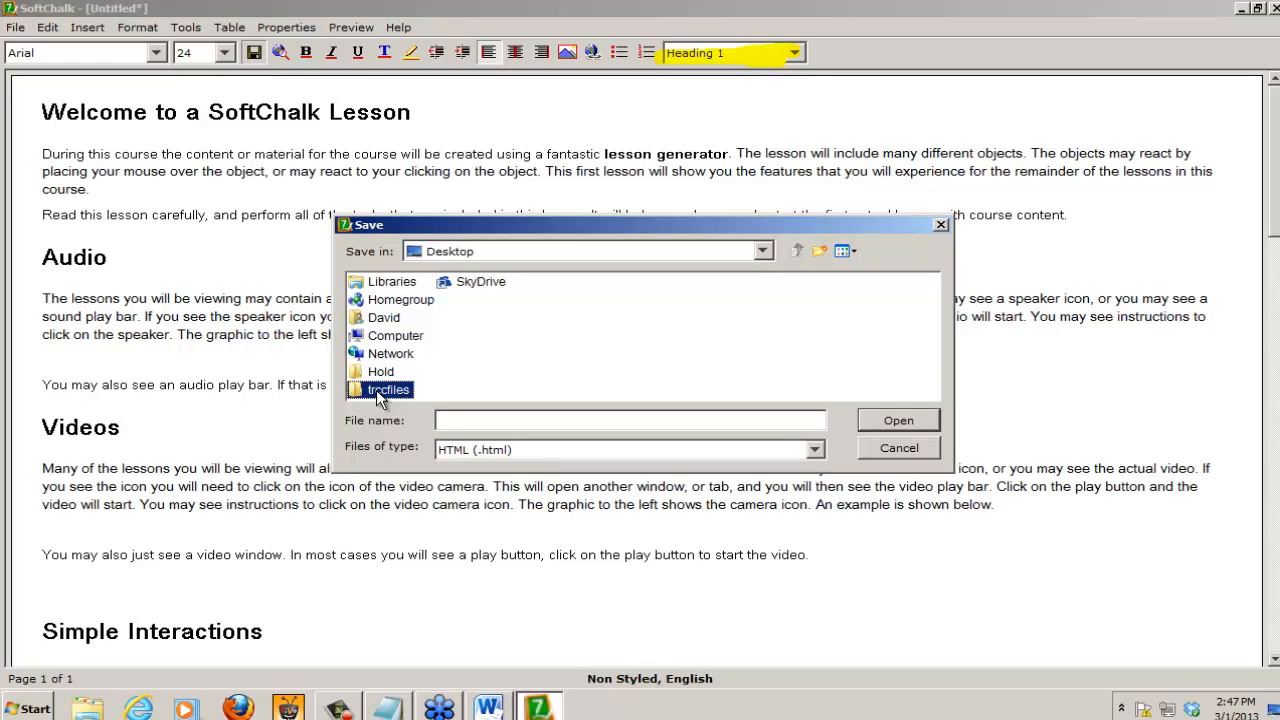
pyautogui.click(891, 418)
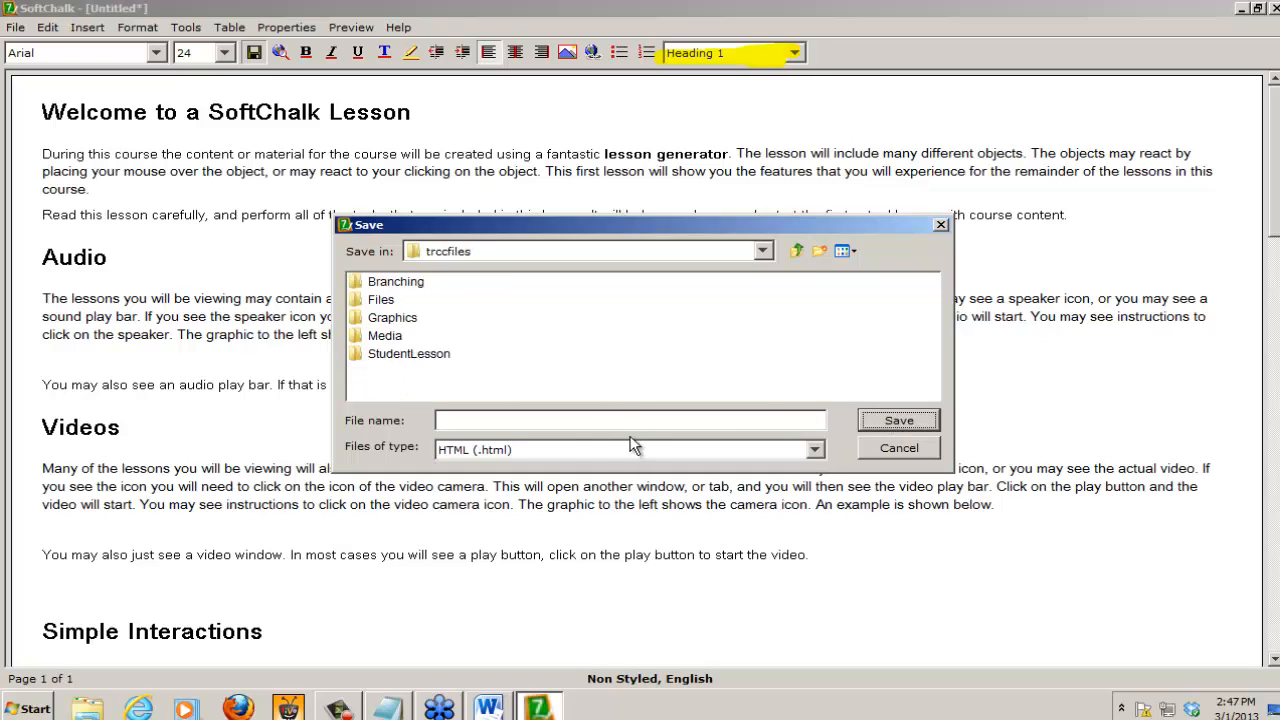
pyautogui.click(471, 422)
pyautogui.write('MyFirstLe')
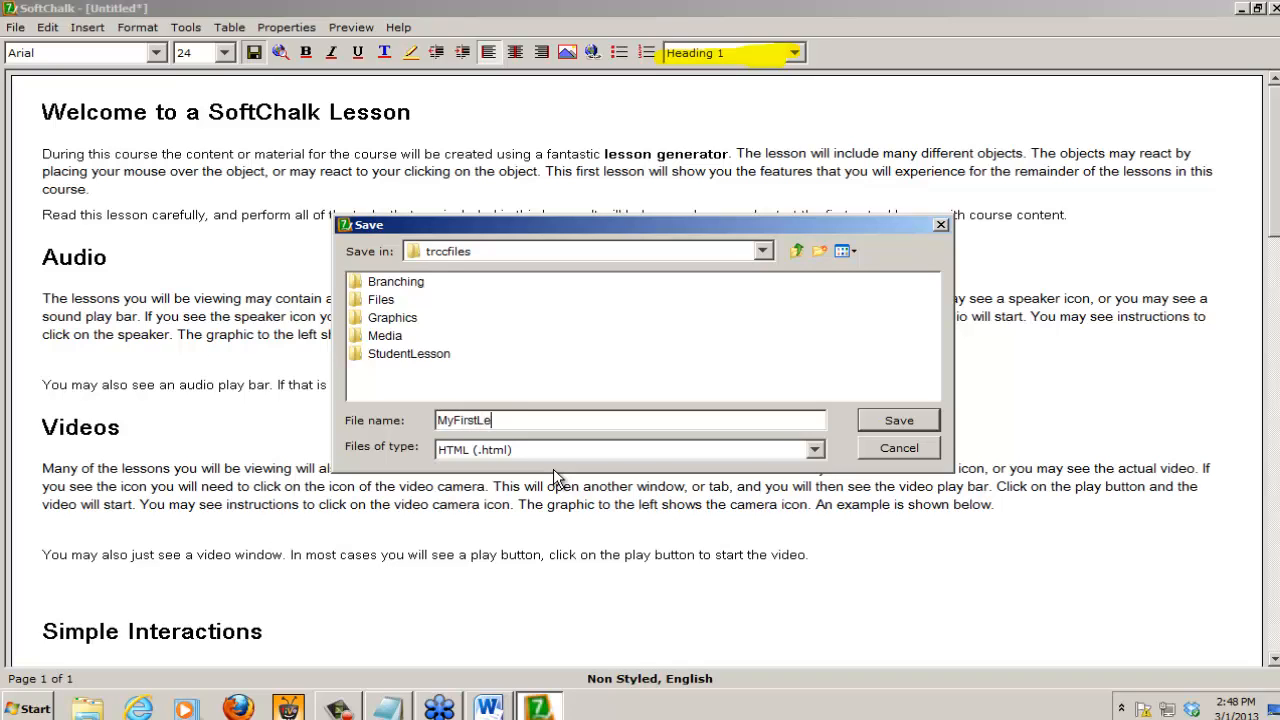
pyautogui.write('sson')
pyautogui.click(907, 412)
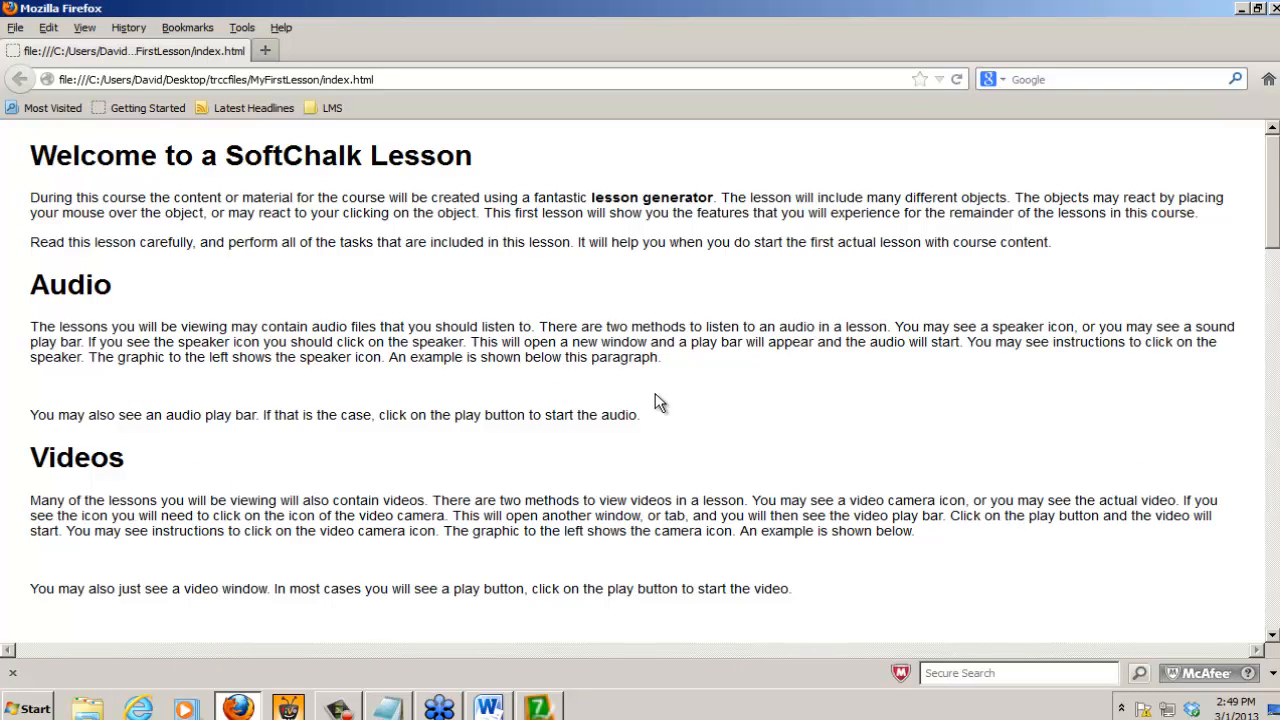
# Step: Open the lesson preview's index.html address from Firefox in Internet Explorer and allow its blocked content
pyautogui.click(418, 77)
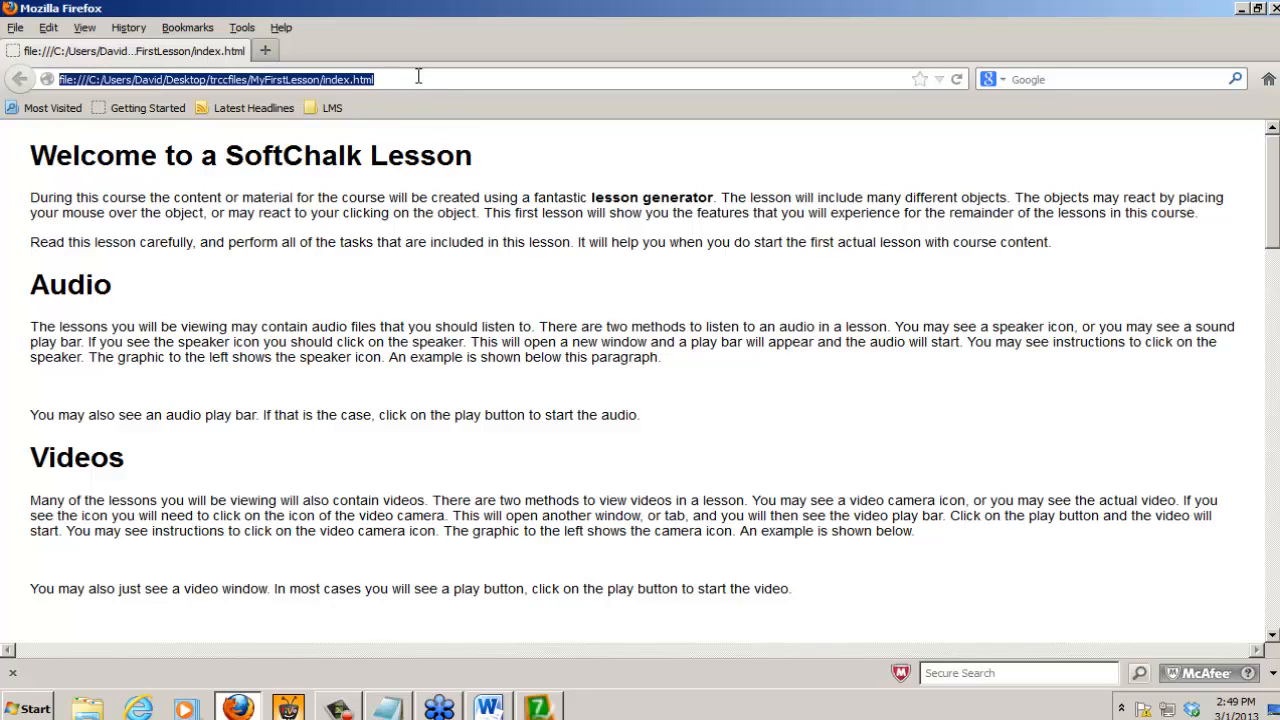
pyautogui.click(146, 708)
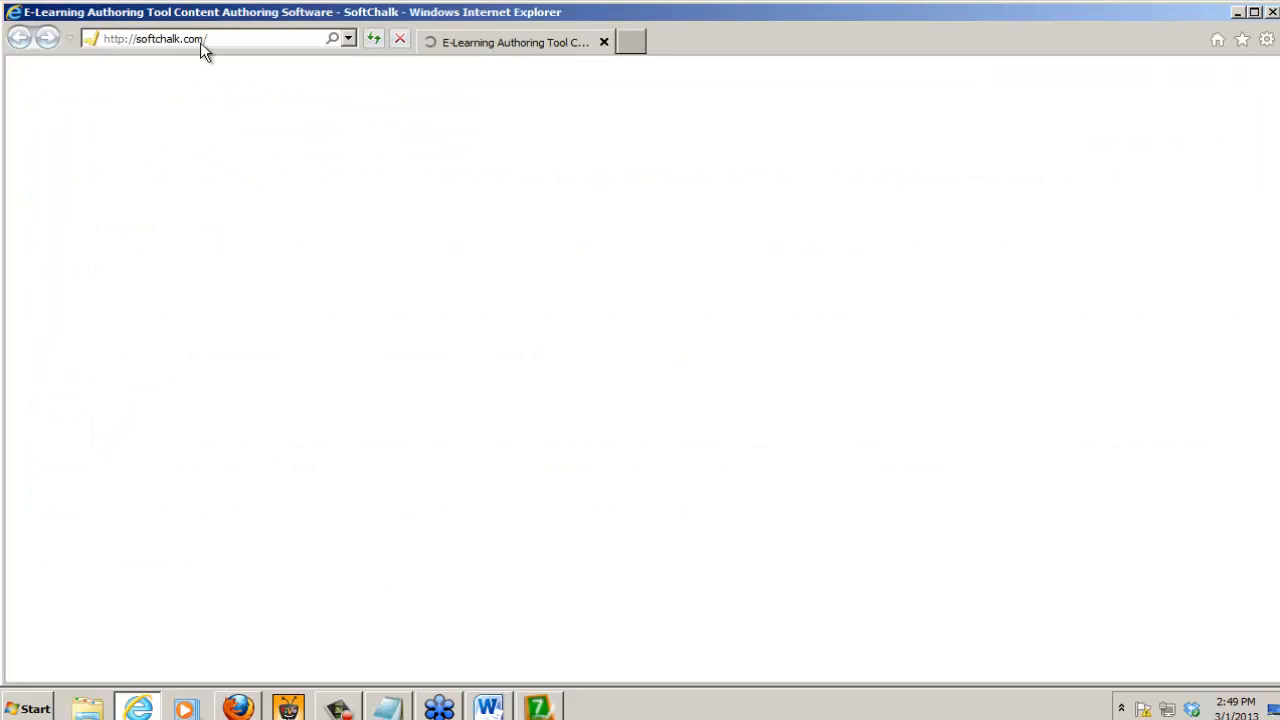
pyautogui.click(214, 42)
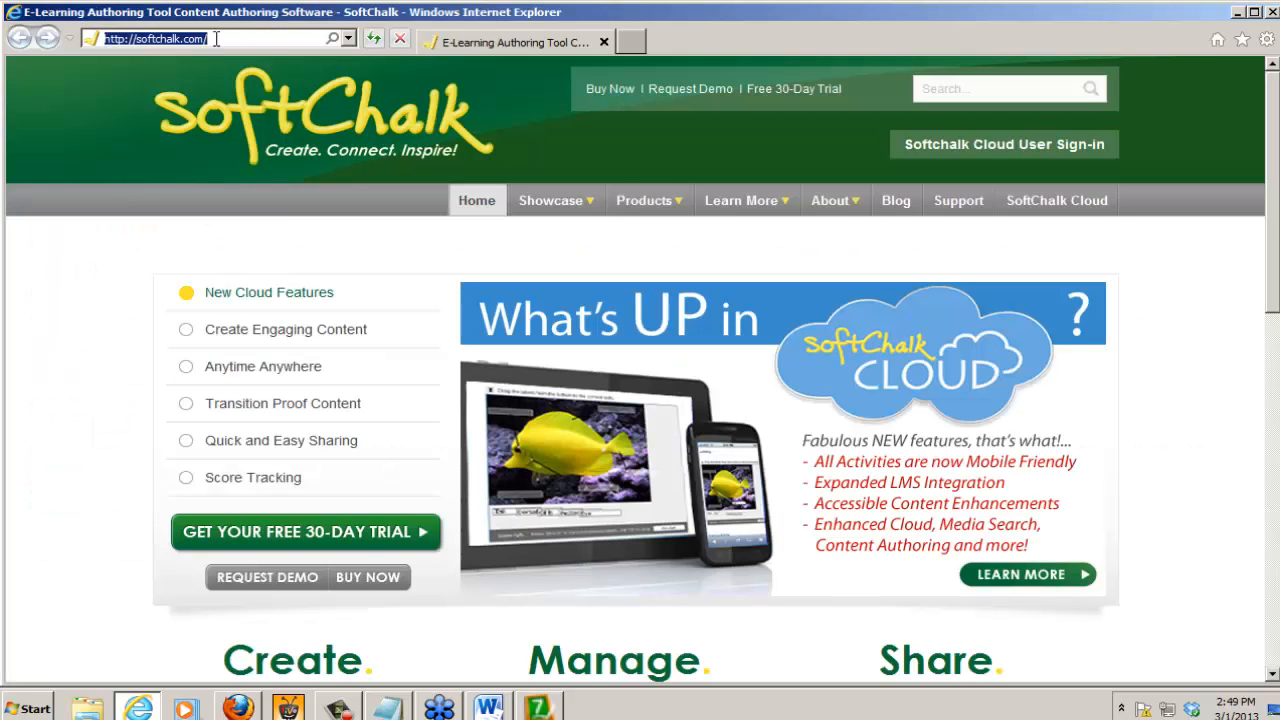
pyautogui.hotkey('ctrl', 'v')
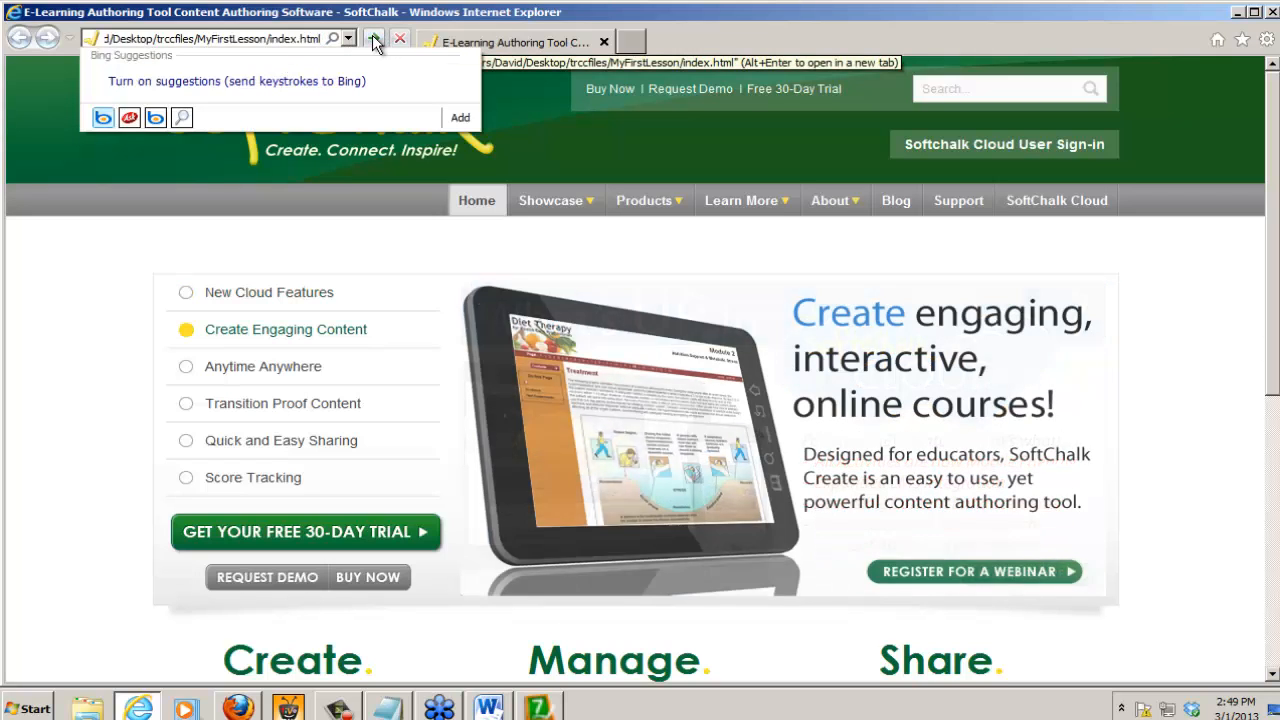
pyautogui.press('Return')
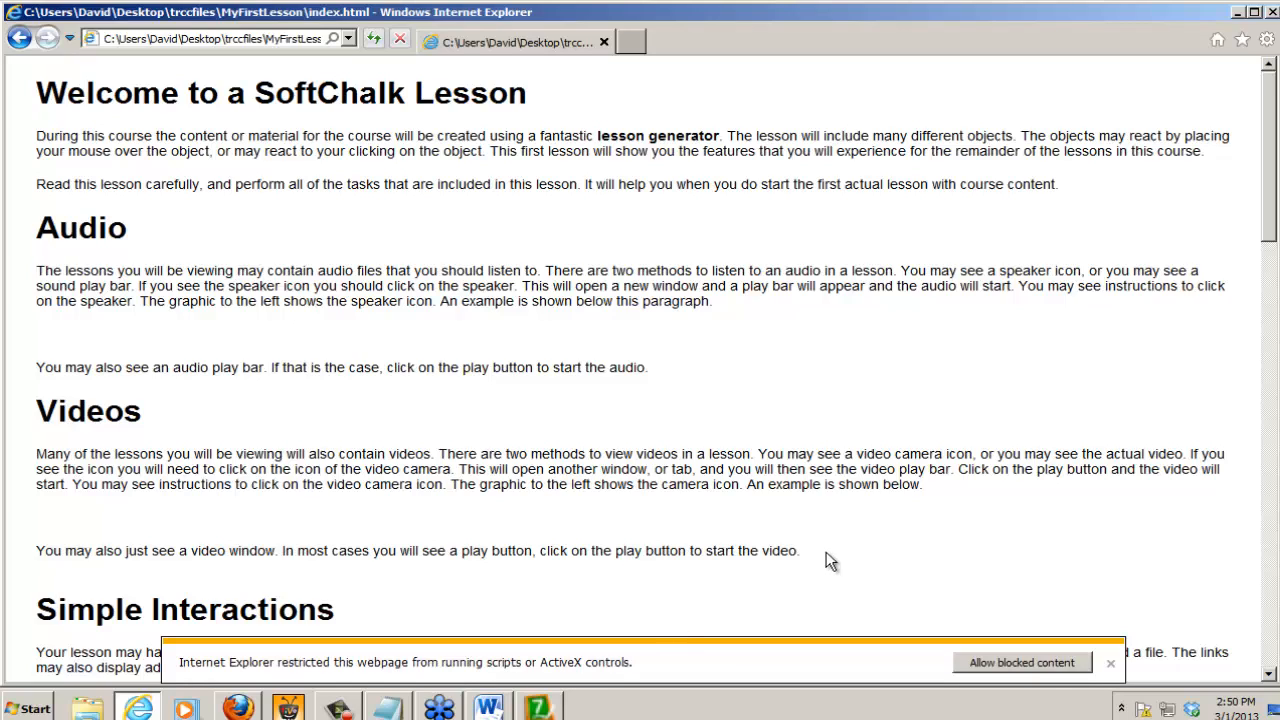
pyautogui.click(1018, 668)
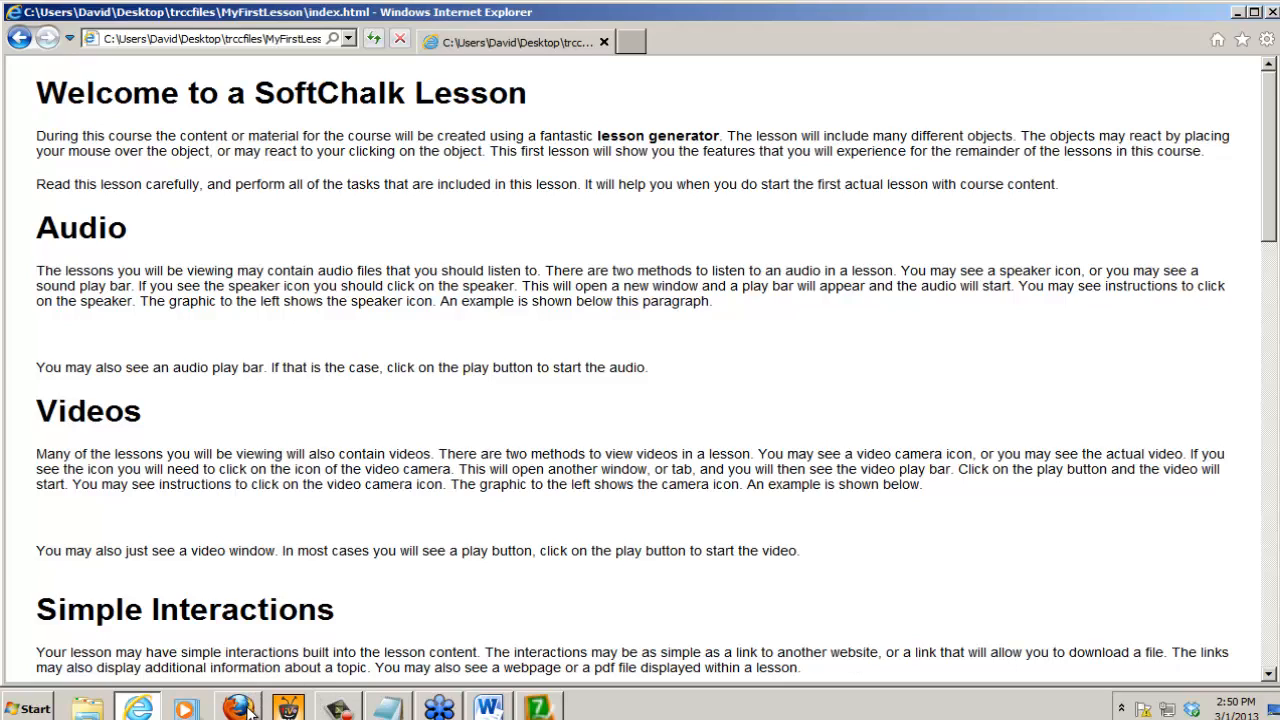
# Step: Enable "Allow active content to run in files on My Computer" in the advanced security settings of Internet Options
pyautogui.moveTo(251, 707)
pyautogui.click(1266, 41)
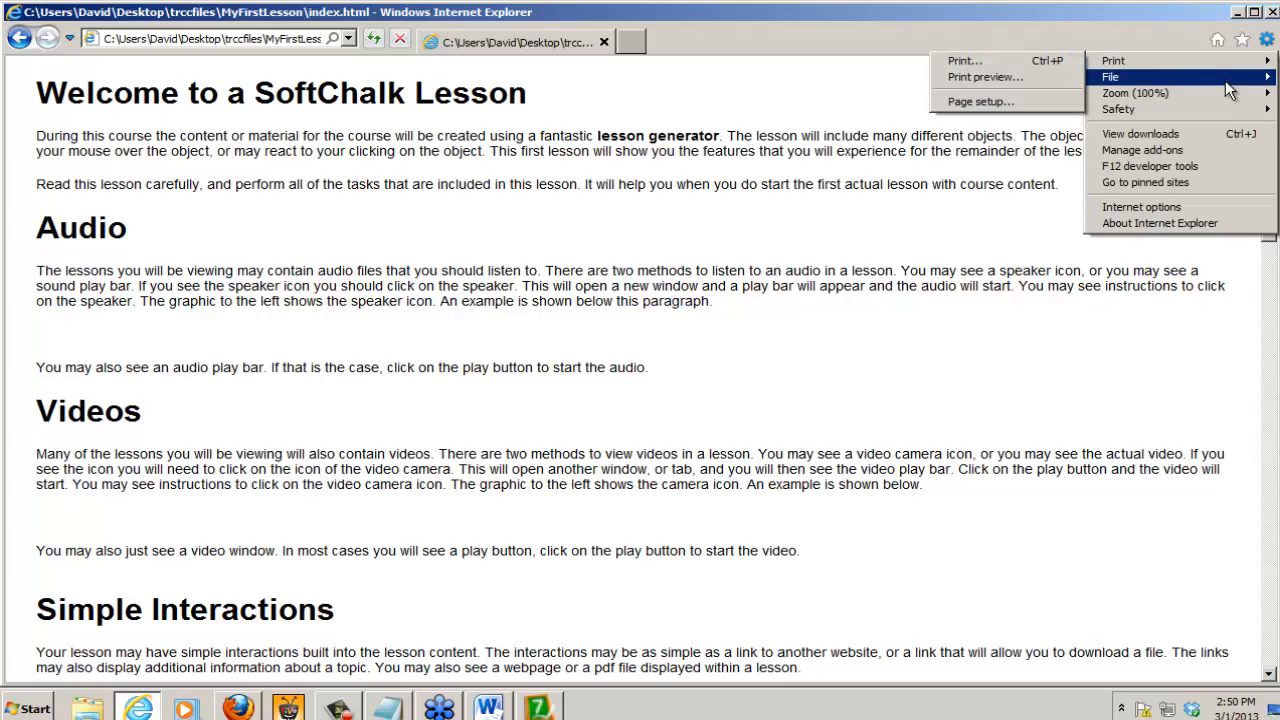
pyautogui.click(1150, 214)
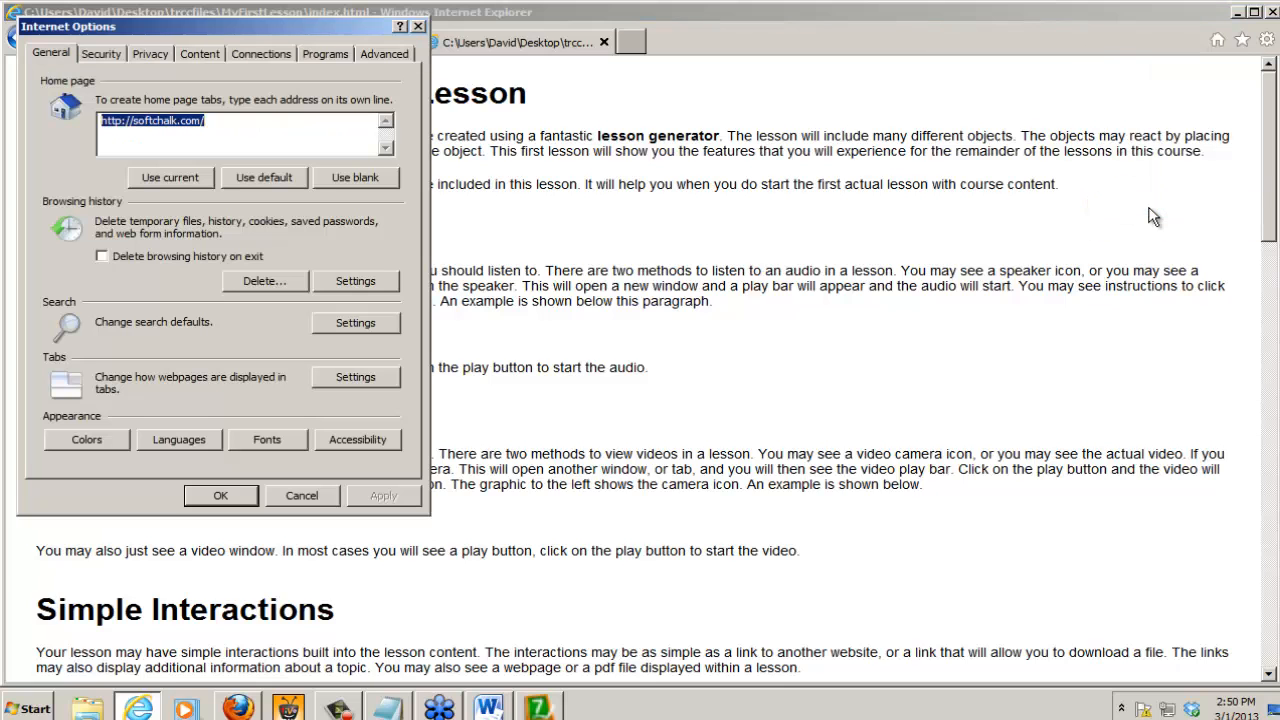
pyautogui.moveTo(270, 35); pyautogui.dragTo(658, 38)
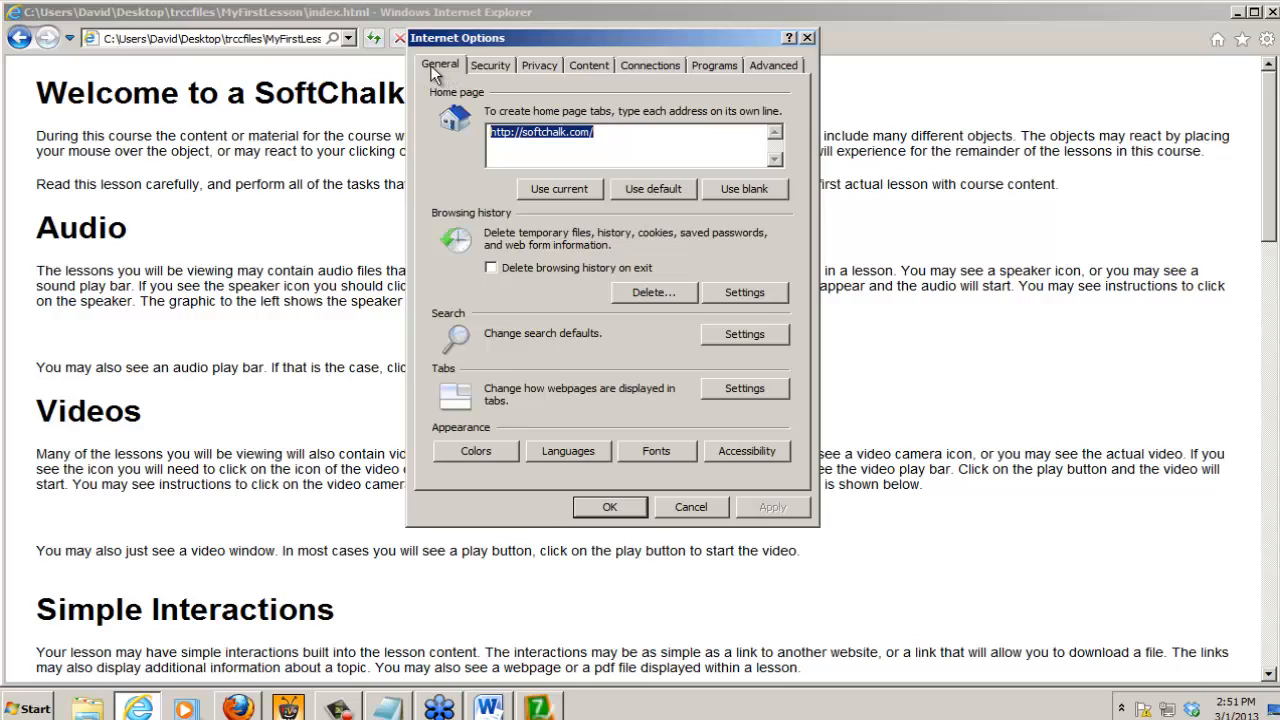
pyautogui.click(785, 66)
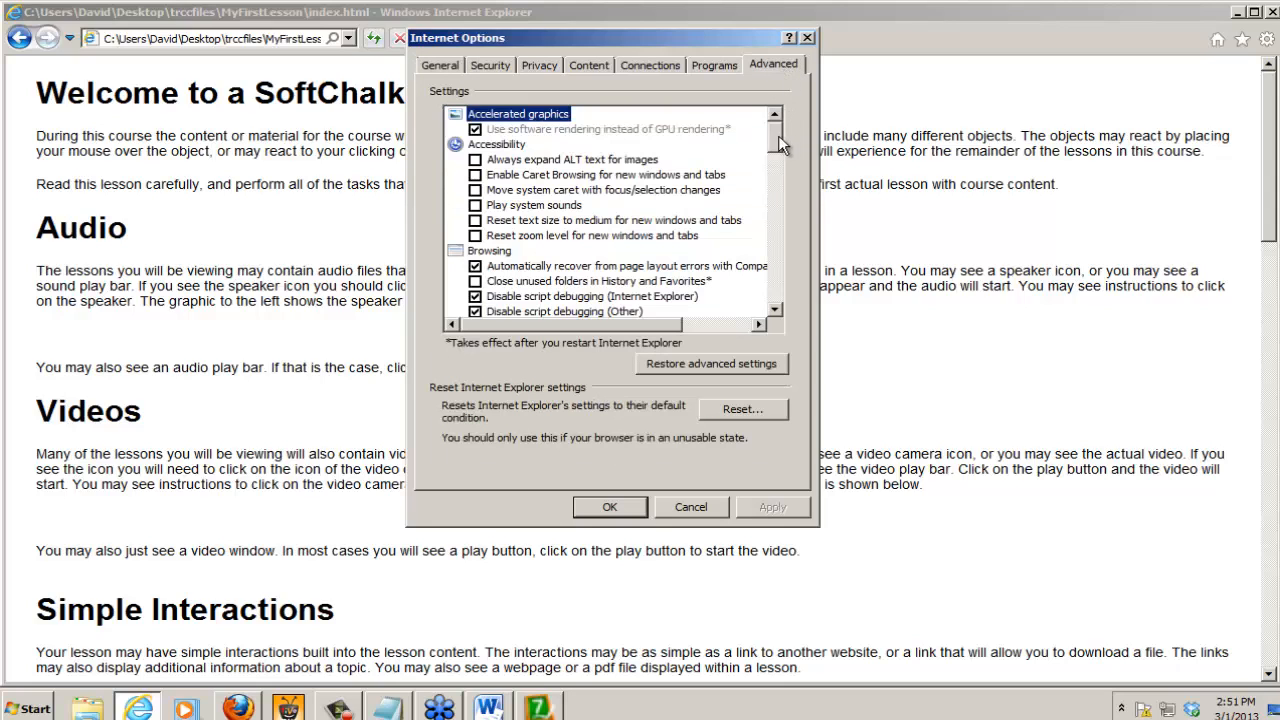
pyautogui.click(775, 311)
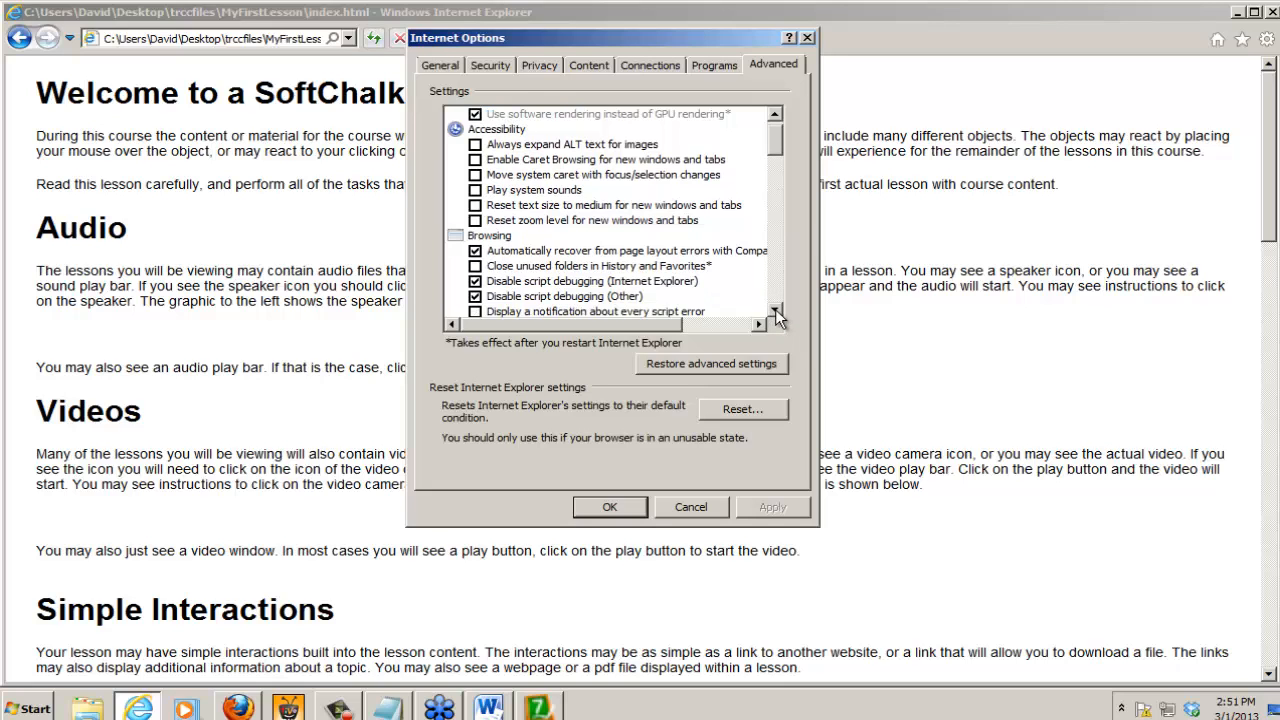
pyautogui.click(775, 311)
pyautogui.click(775, 311)
pyautogui.click(775, 311)
pyautogui.click(775, 311)
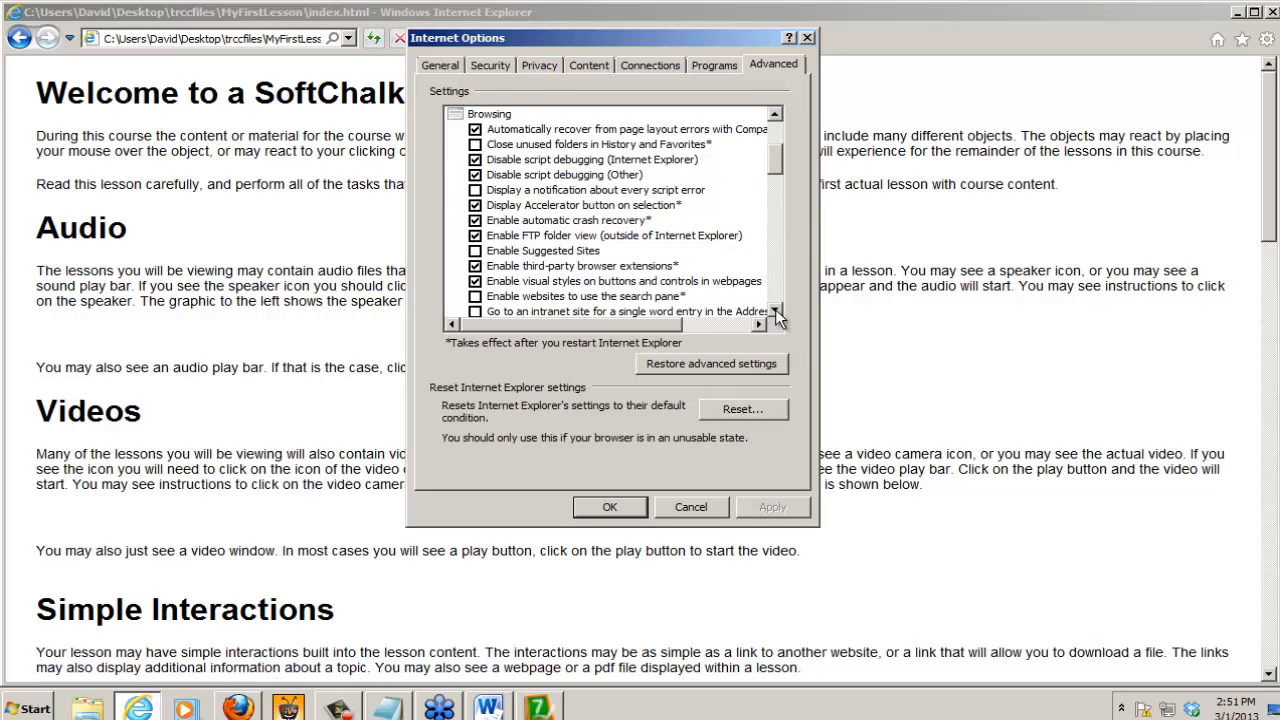
pyautogui.click(775, 311)
pyautogui.click(775, 311)
pyautogui.click(775, 311)
pyautogui.click(775, 311)
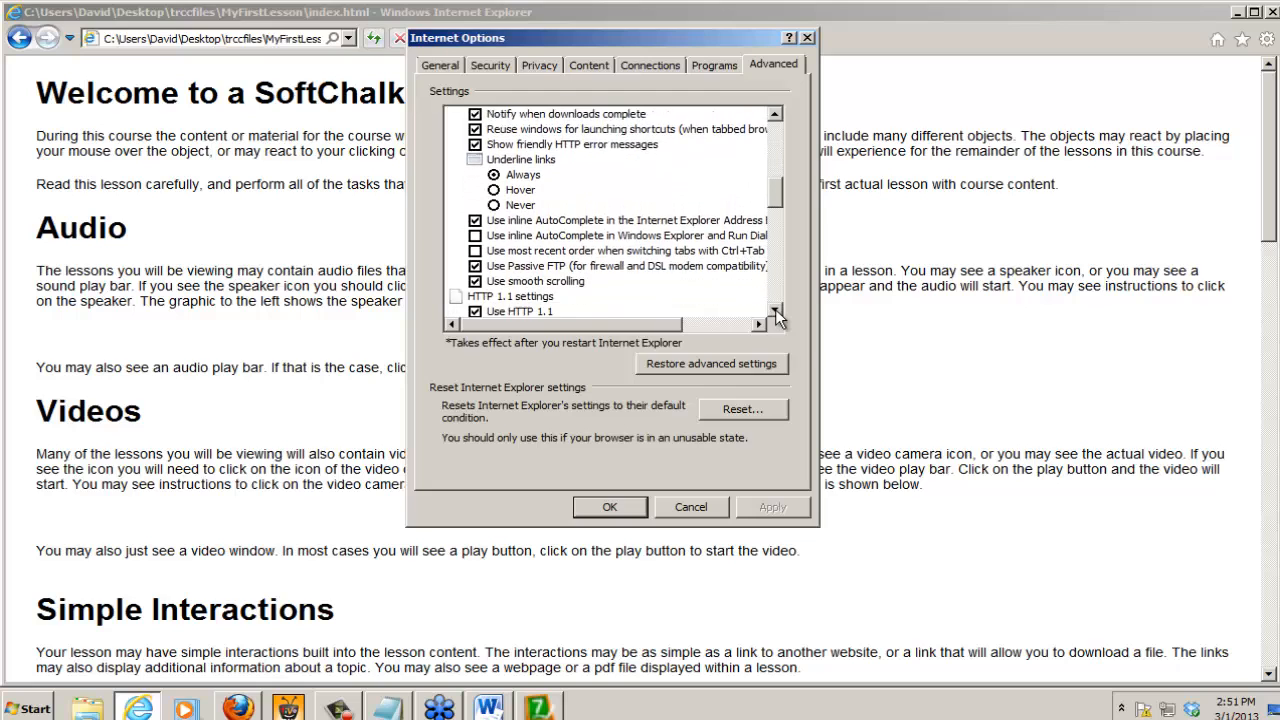
pyautogui.click(775, 311)
pyautogui.click(775, 311)
pyautogui.click(775, 311)
pyautogui.click(775, 311)
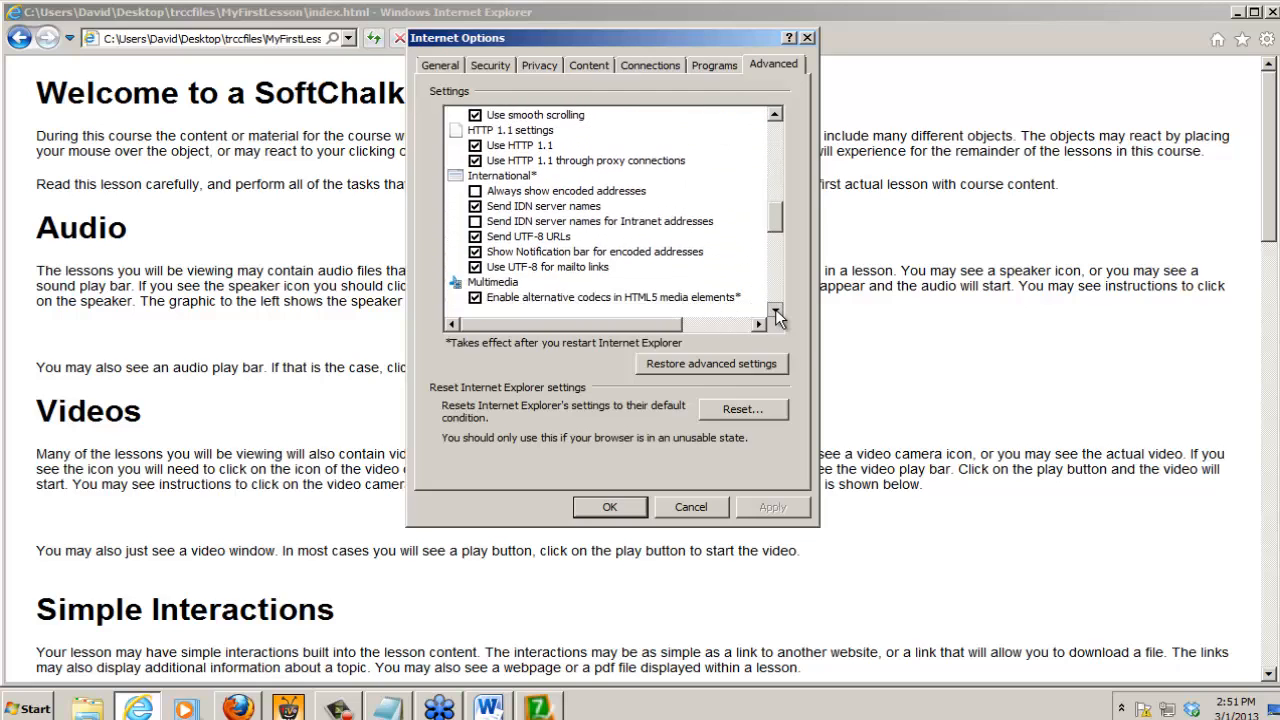
pyautogui.click(775, 311)
pyautogui.click(775, 311)
pyautogui.click(775, 311)
pyautogui.click(775, 311)
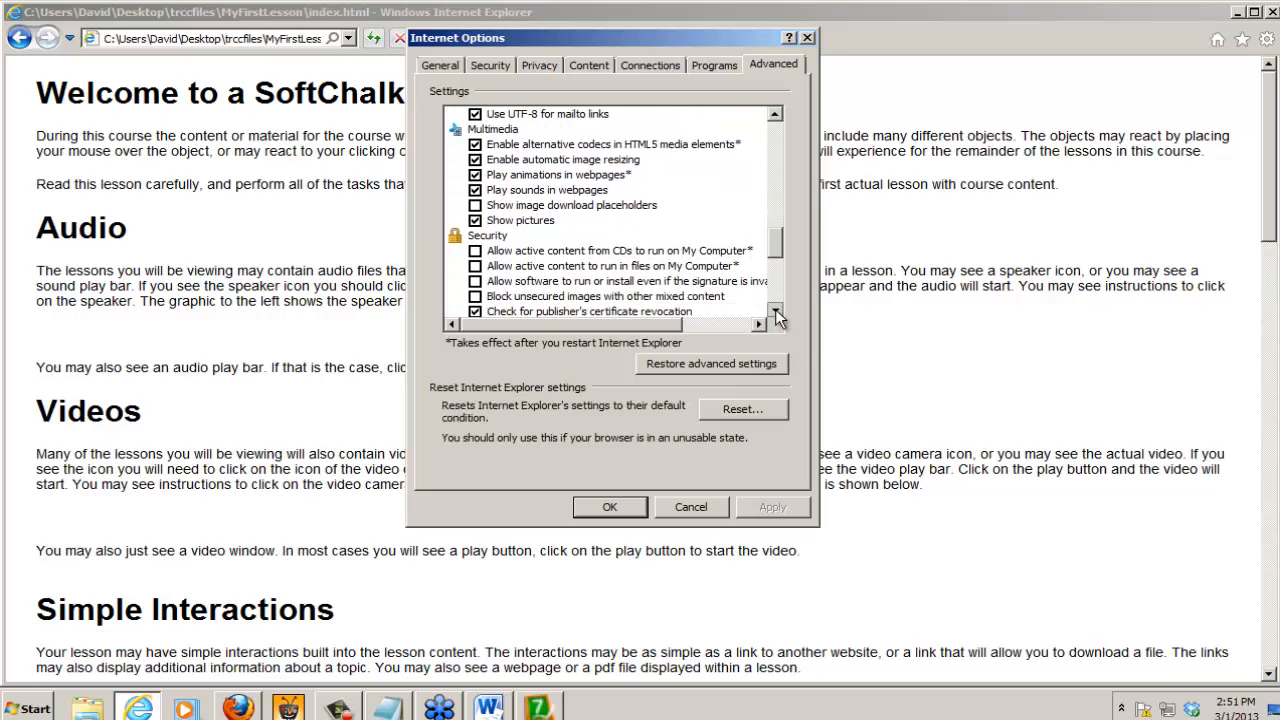
pyautogui.click(775, 311)
pyautogui.click(775, 311)
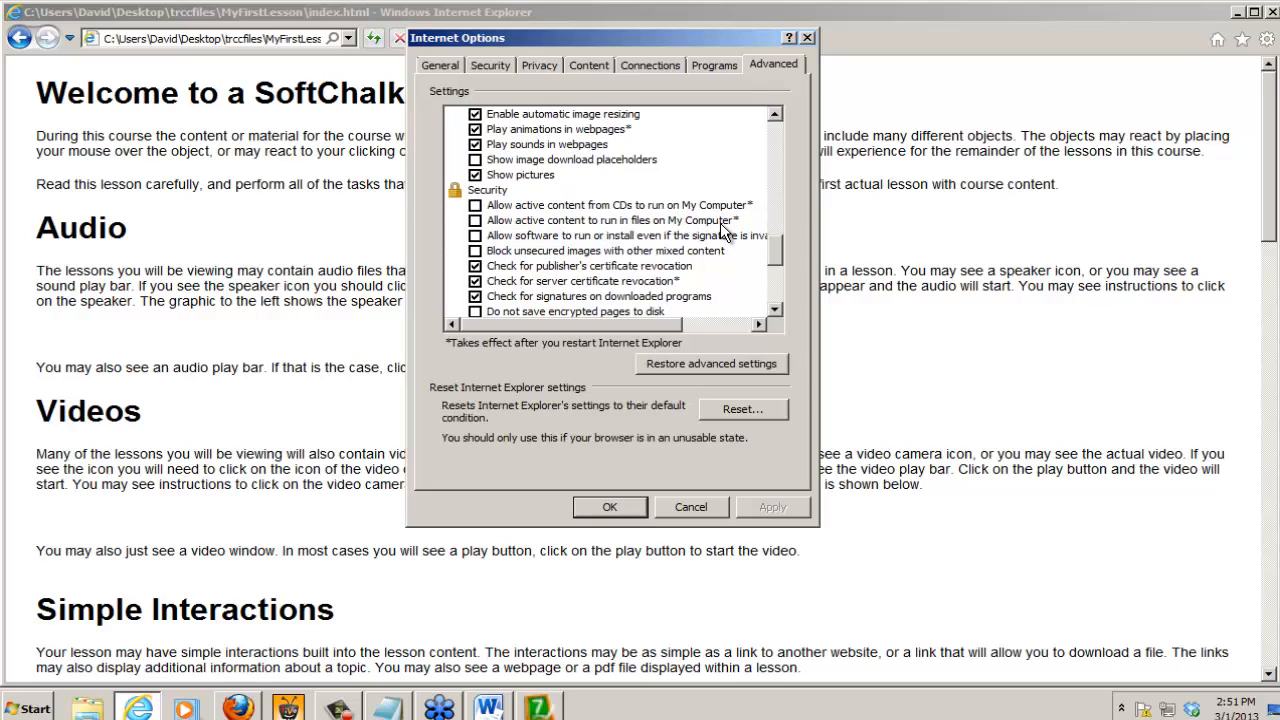
pyautogui.click(476, 222)
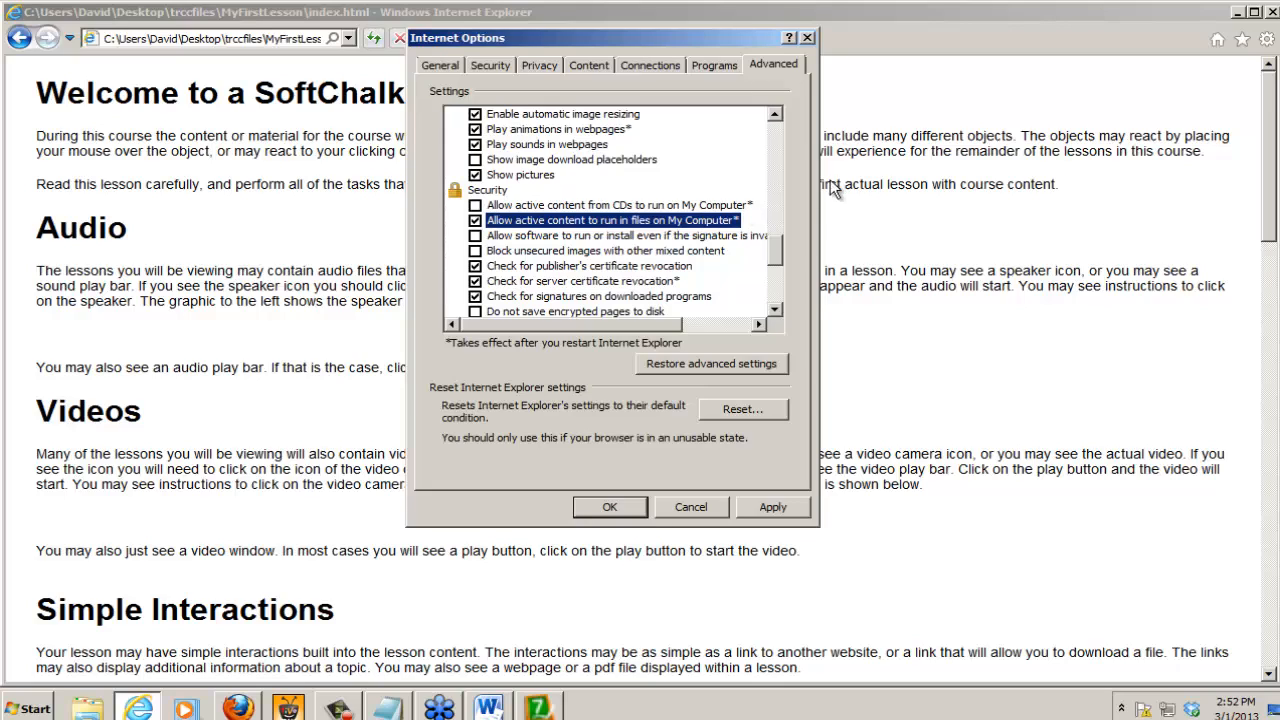
pyautogui.click(612, 507)
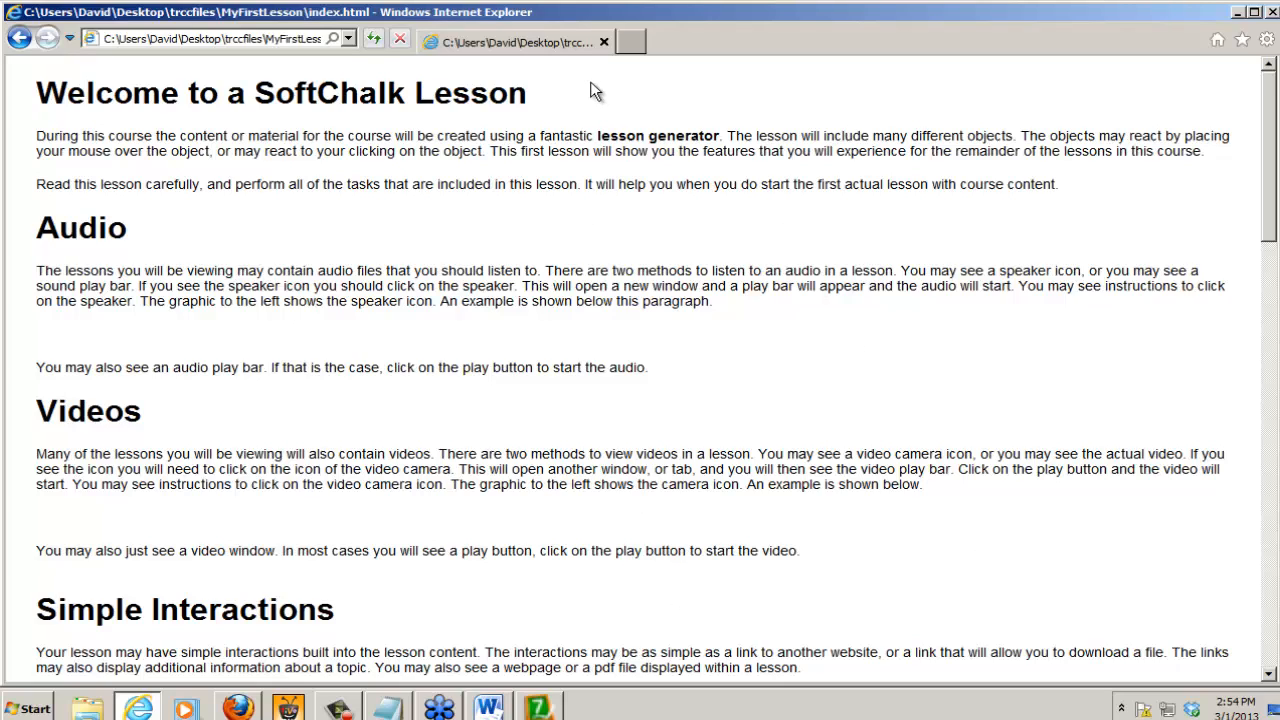
# Step: Close the lesson previews in Internet Explorer and Firefox and return to the MyFirstLesson document in SoftChalk
pyautogui.click(1273, 12)
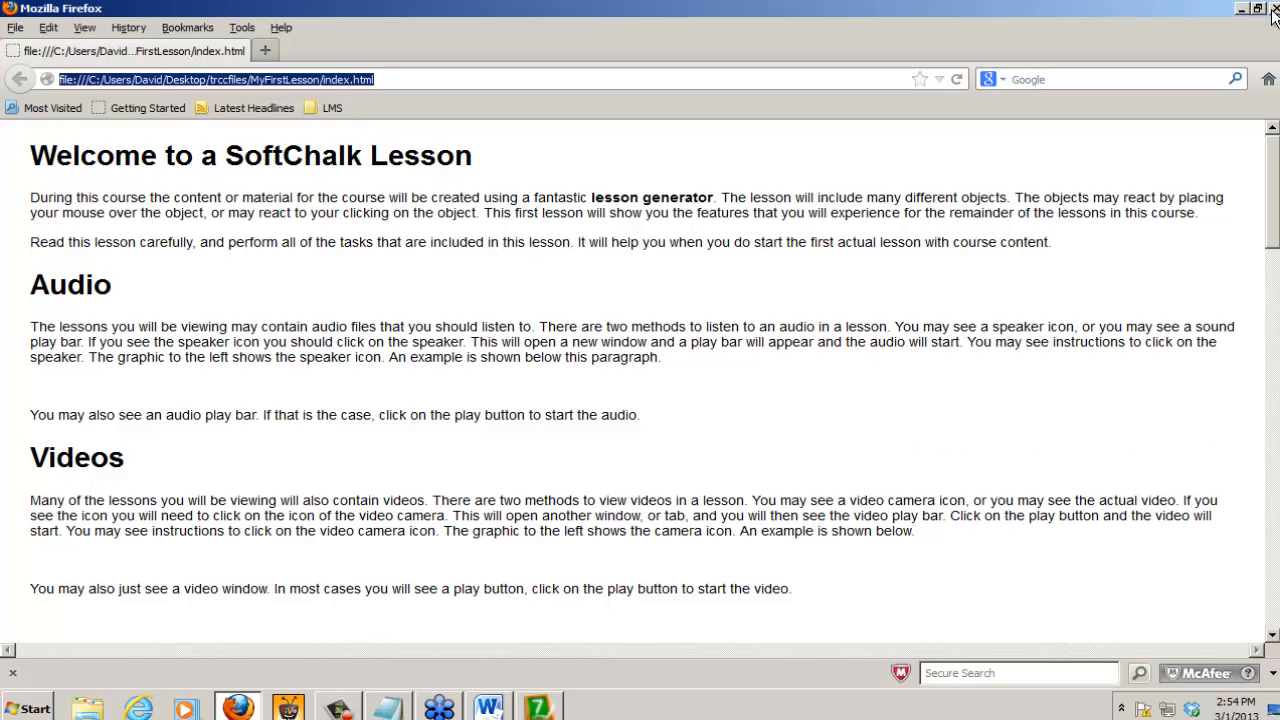
pyautogui.click(1273, 12)
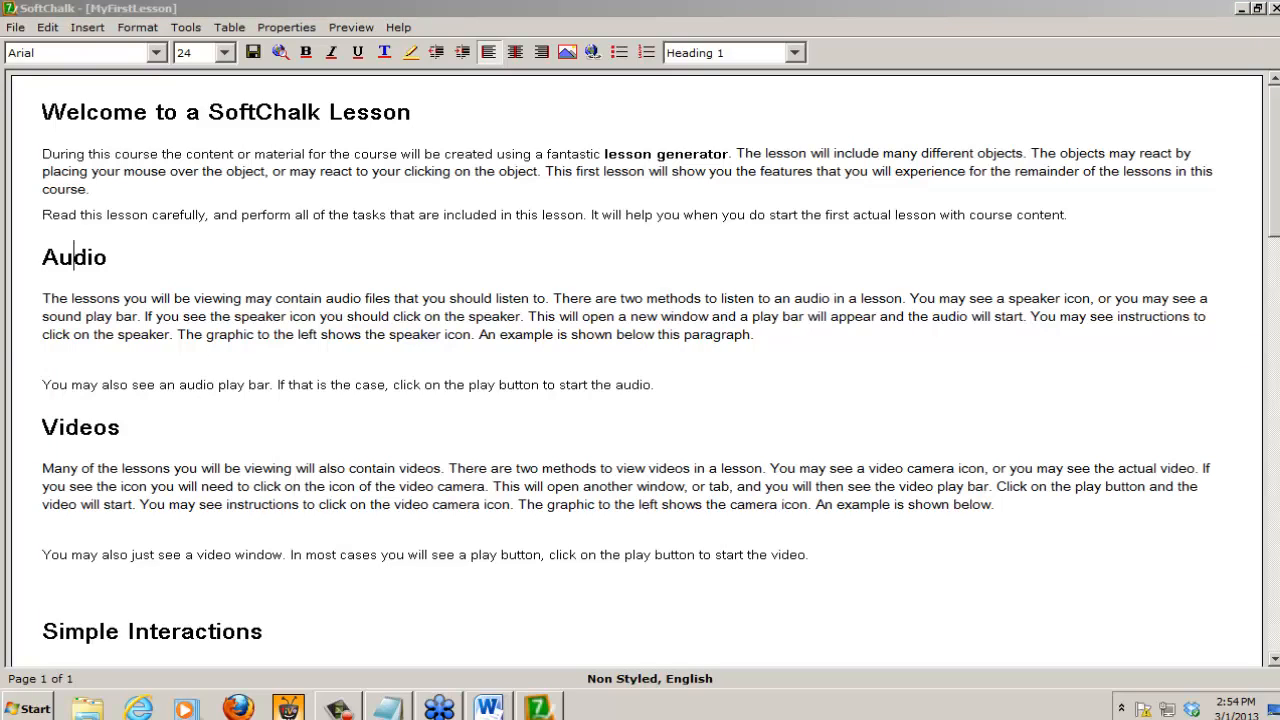
pyautogui.moveTo(662, 670)
pyautogui.mouseDown()
pyautogui.moveTo(597, 674)
pyautogui.moveTo(638, 674)
pyautogui.mouseUp()
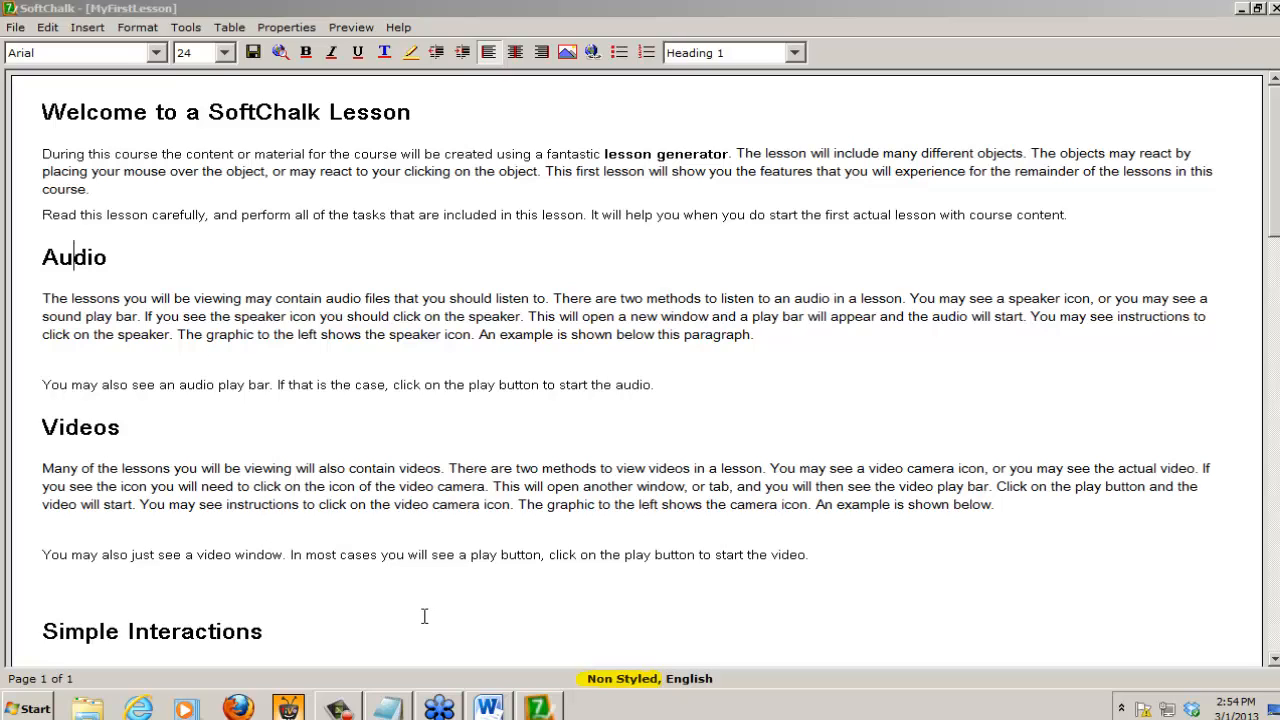
# Step: Choose the purple Bubbles Banner style from the banner styles in the lesson's style properties
pyautogui.click(280, 28)
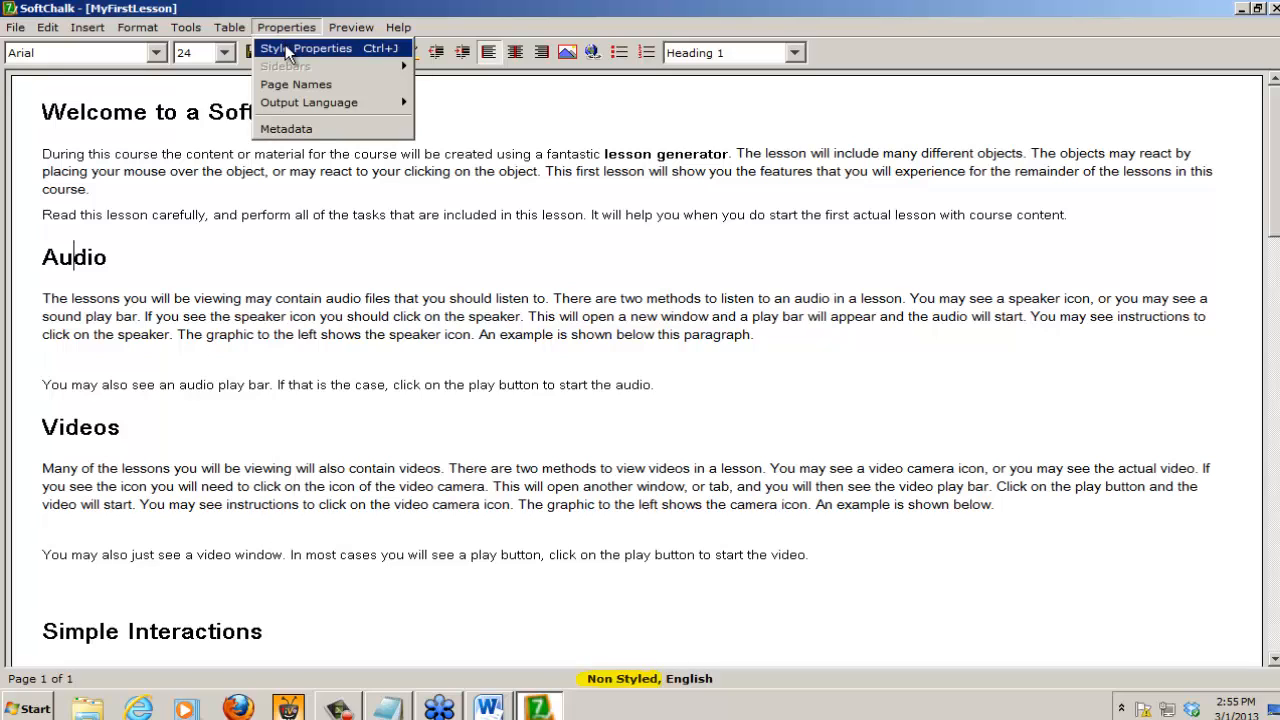
pyautogui.click(285, 48)
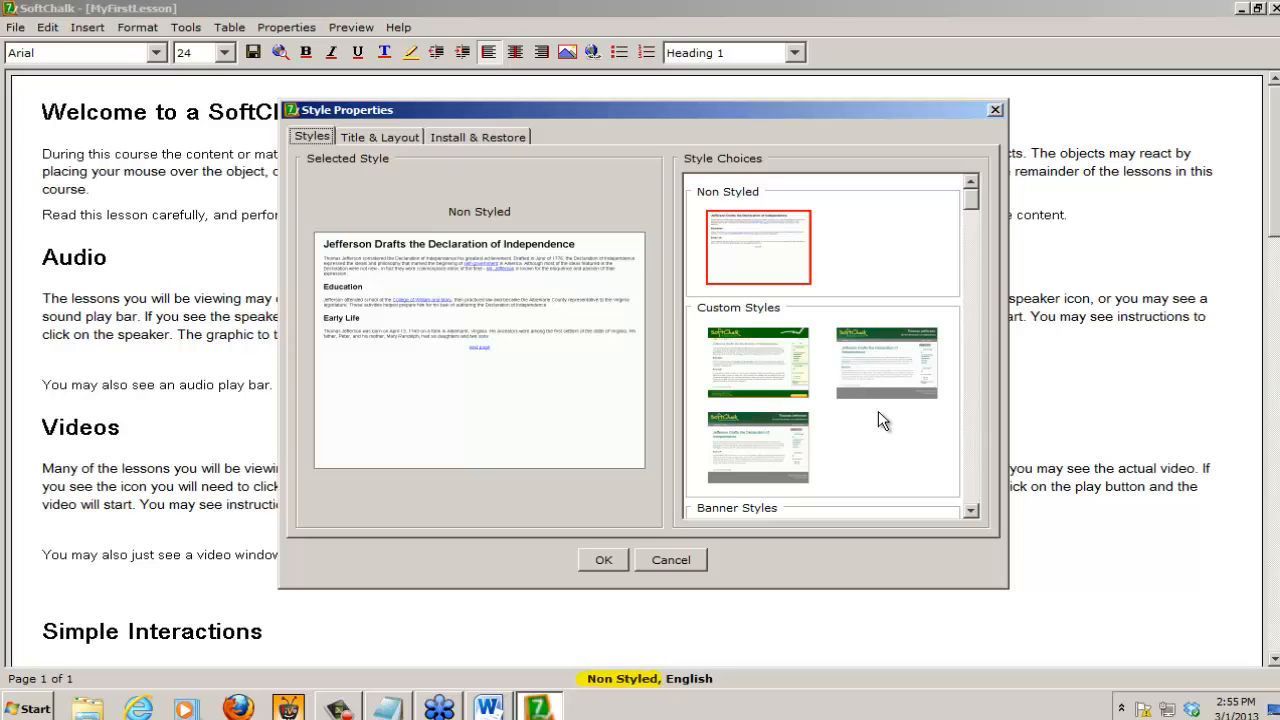
pyautogui.click(972, 513)
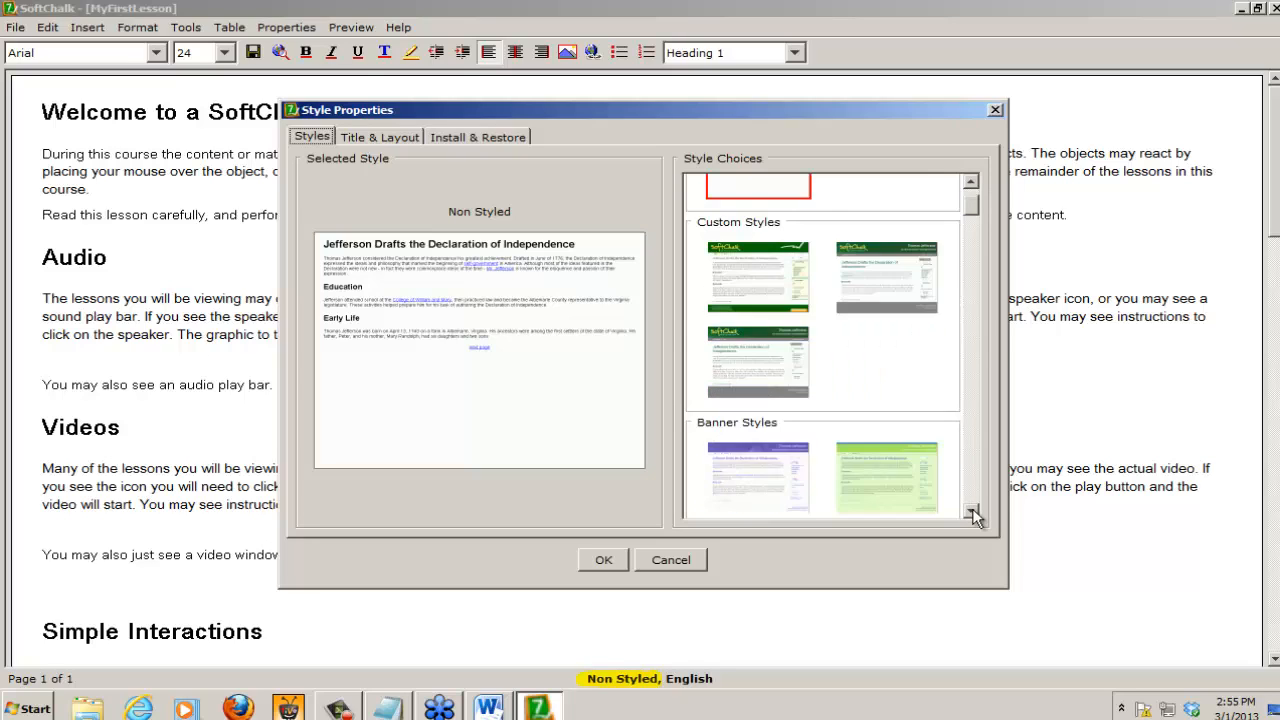
pyautogui.click(972, 513)
pyautogui.click(972, 513)
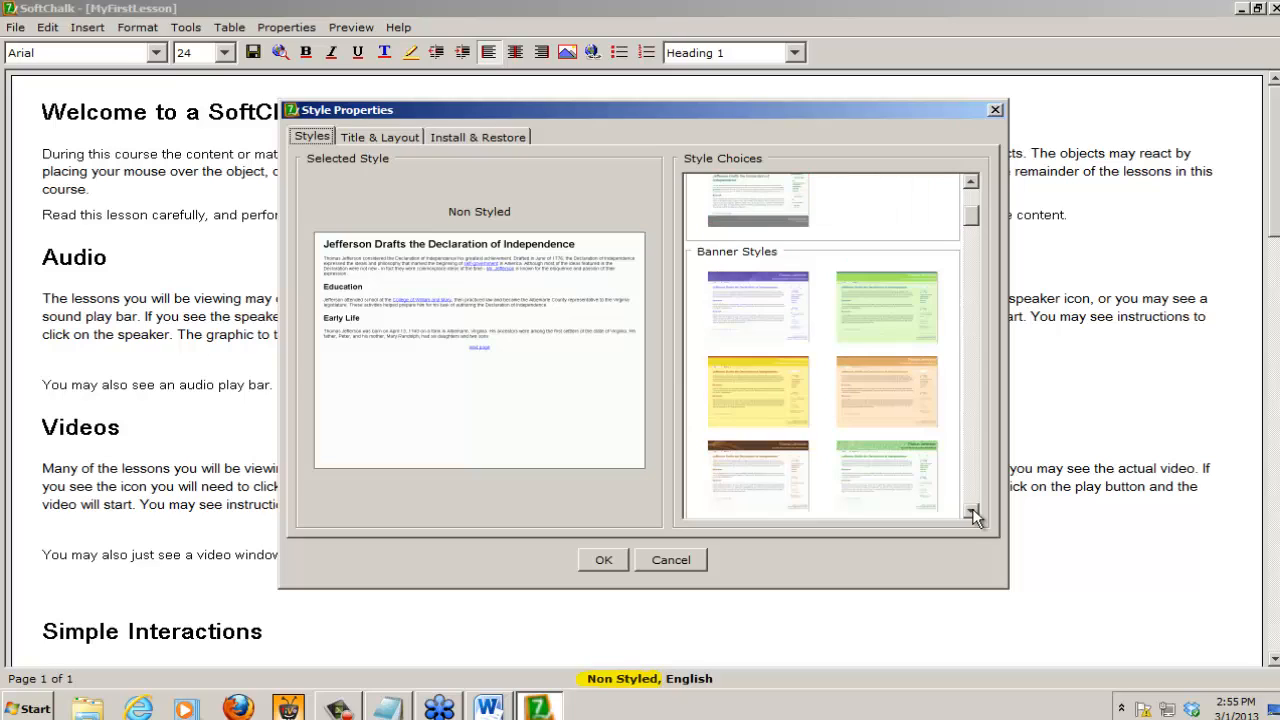
pyautogui.click(972, 513)
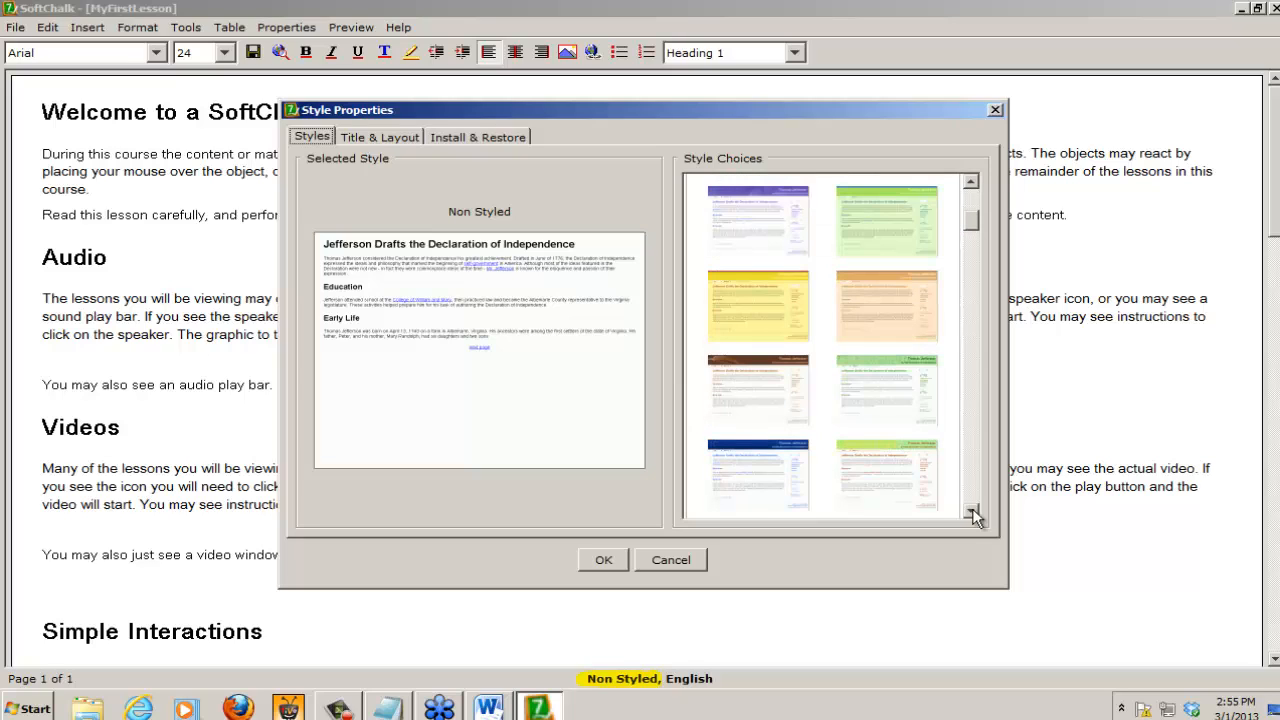
pyautogui.click(779, 221)
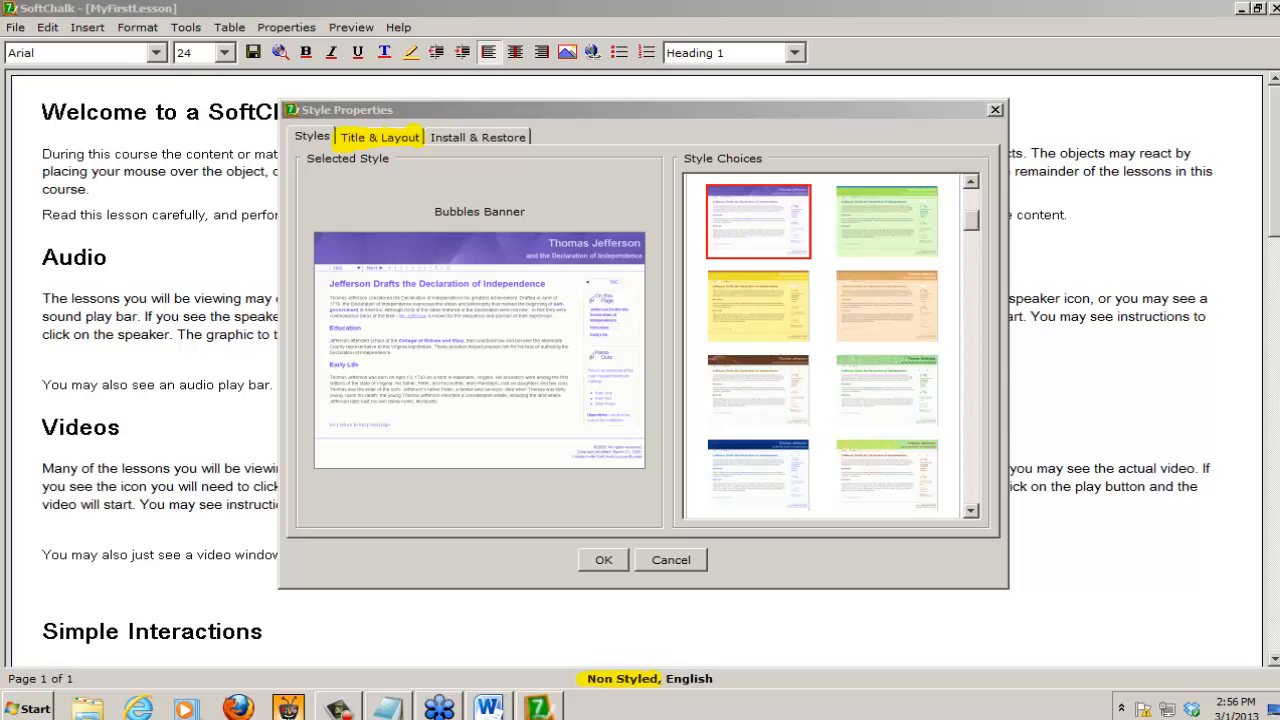
# Step: Set the lesson title to "A Student First Lesson" in the title and layout properties
pyautogui.click(385, 135)
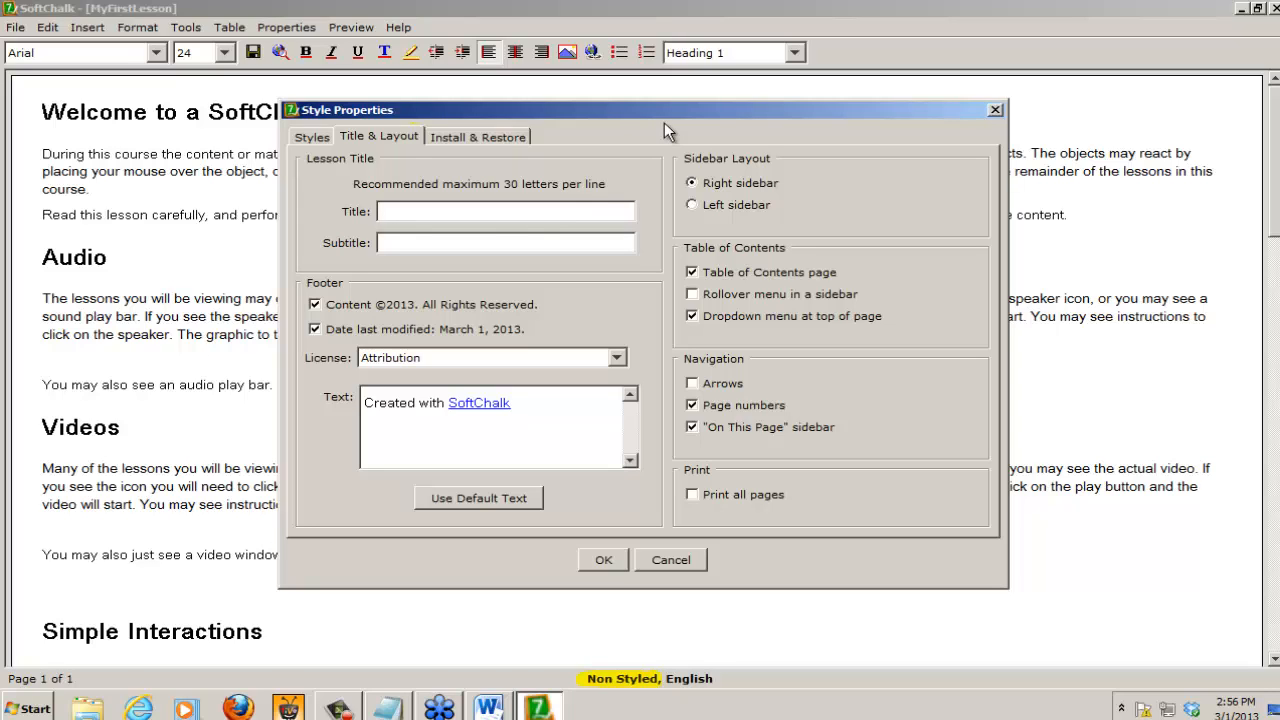
pyautogui.write('A Student First Lesson')
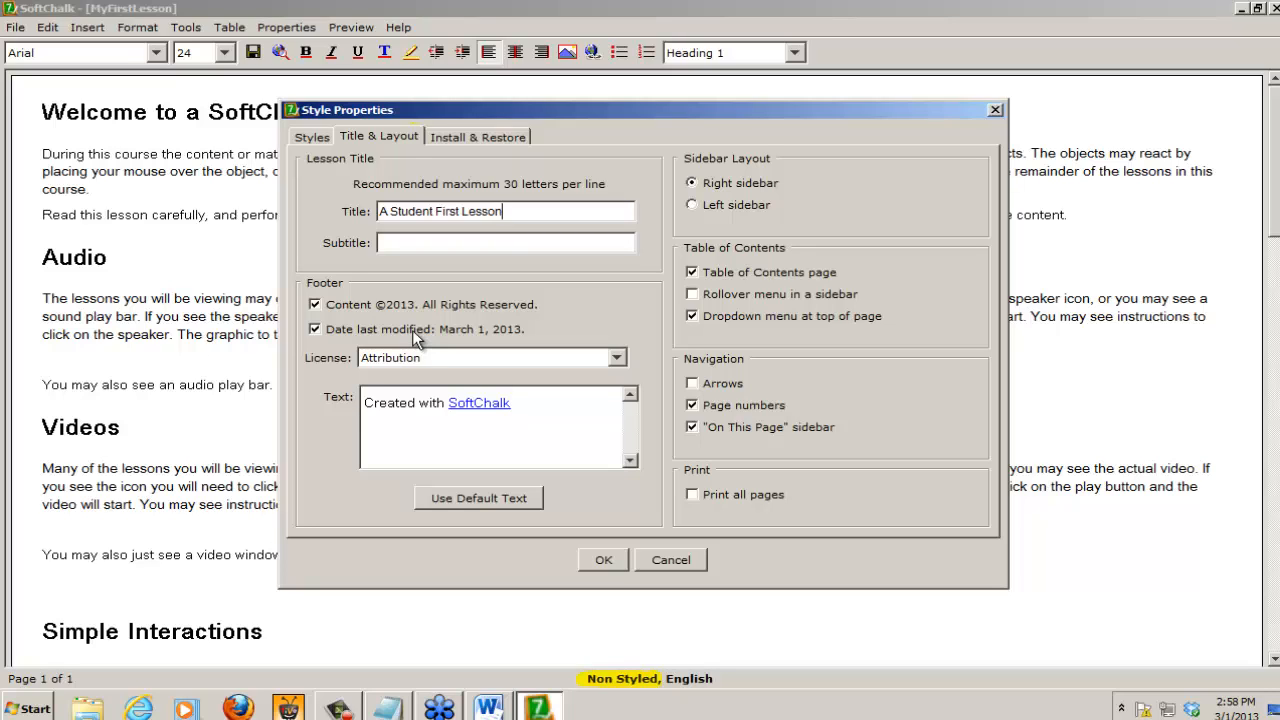
# Step: Switch the footer license to Unspecified, and set it back to Attribution
pyautogui.click(415, 357)
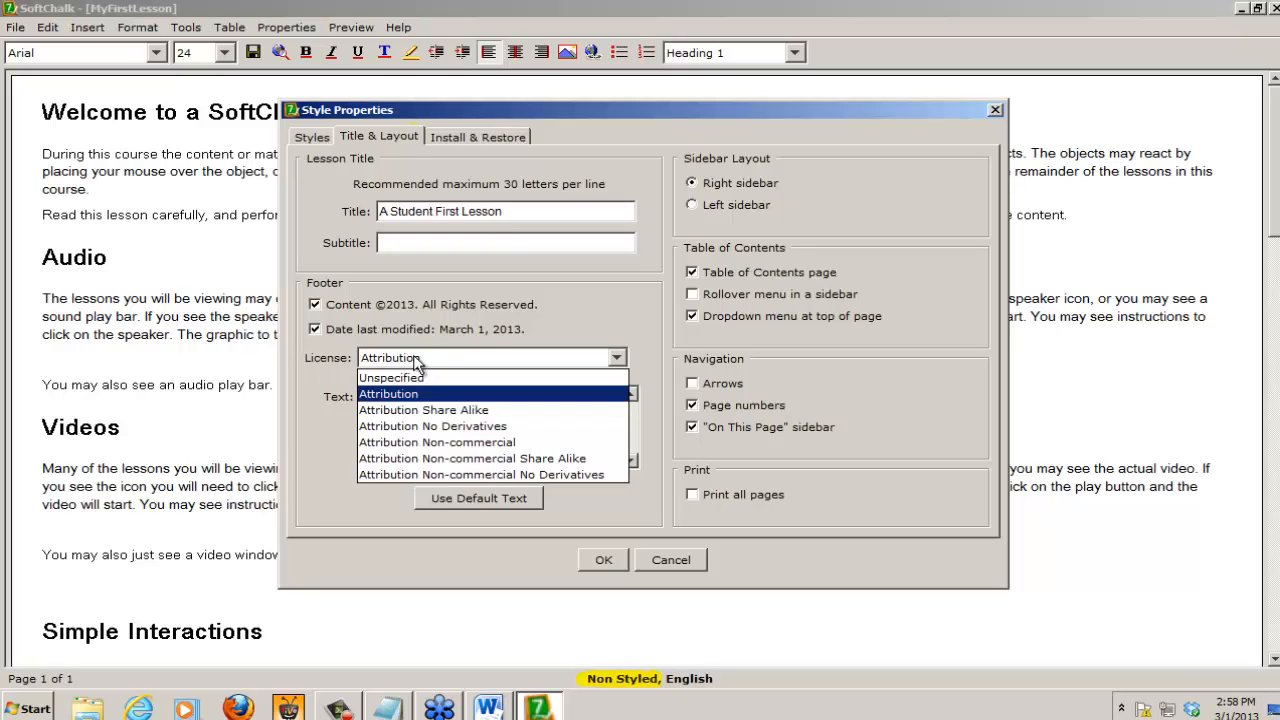
pyautogui.click(418, 378)
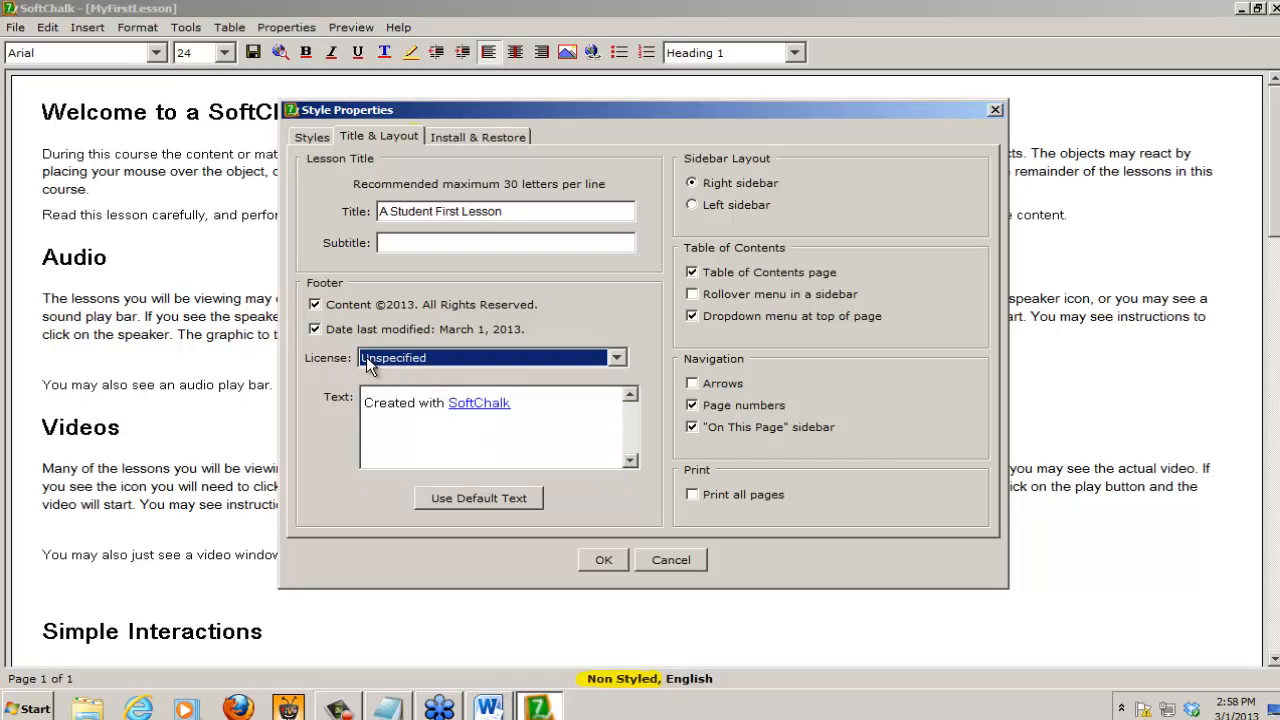
pyautogui.click(426, 360)
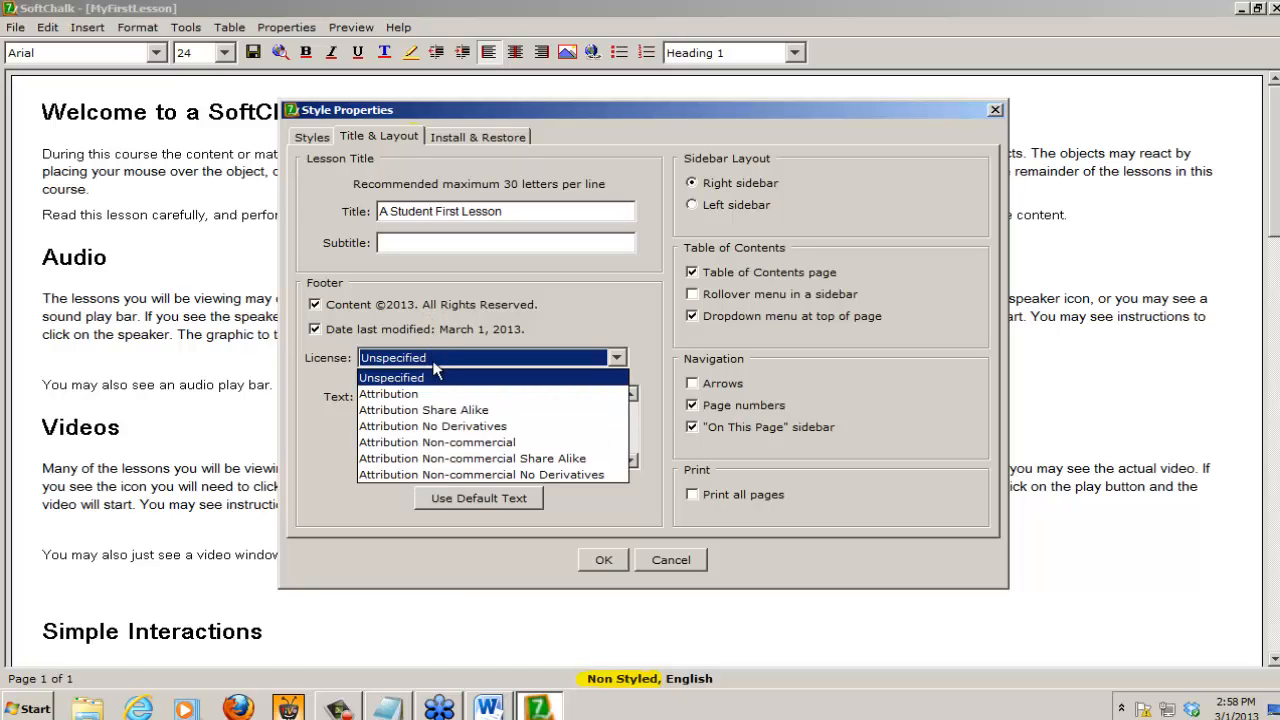
pyautogui.click(388, 396)
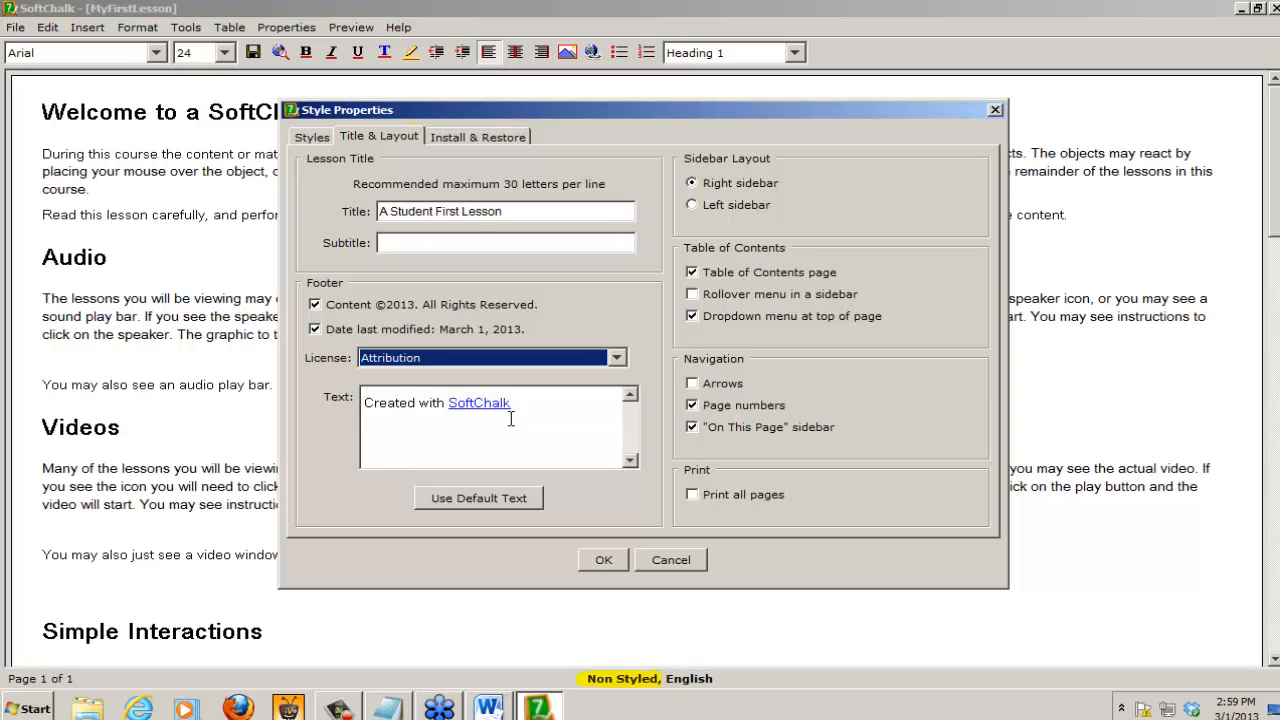
# Step: Insert "by" and the author's full name after "Created" in the footer text
pyautogui.click(416, 402)
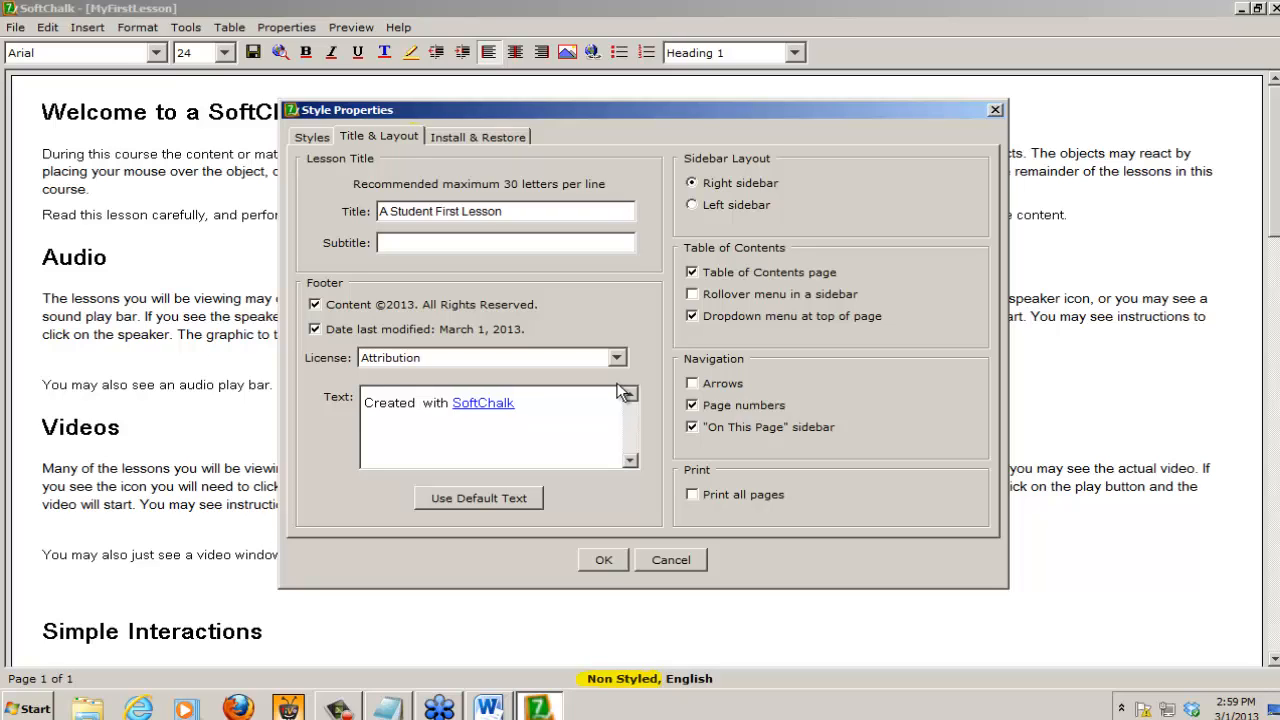
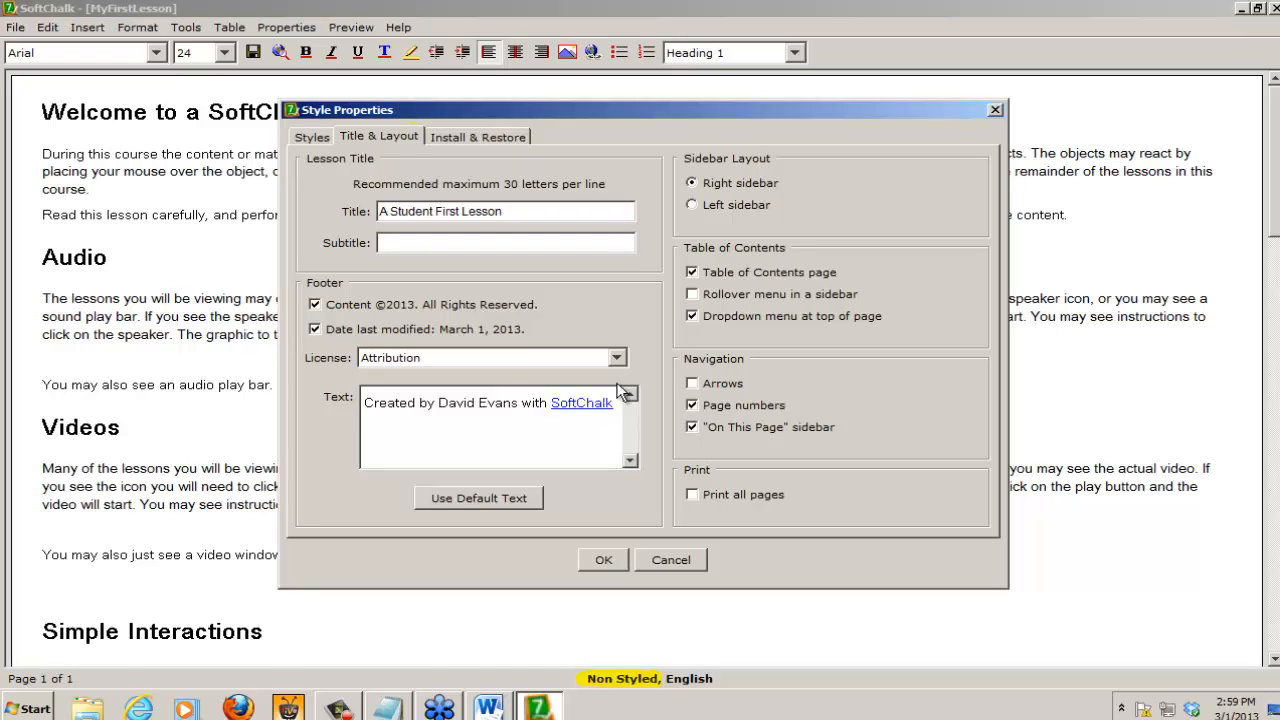
# Step: Turn off the table of contents page and the dropdown menu at top of page, and apply the style properties
pyautogui.click(692, 271)
pyautogui.click(693, 316)
pyautogui.click(604, 560)
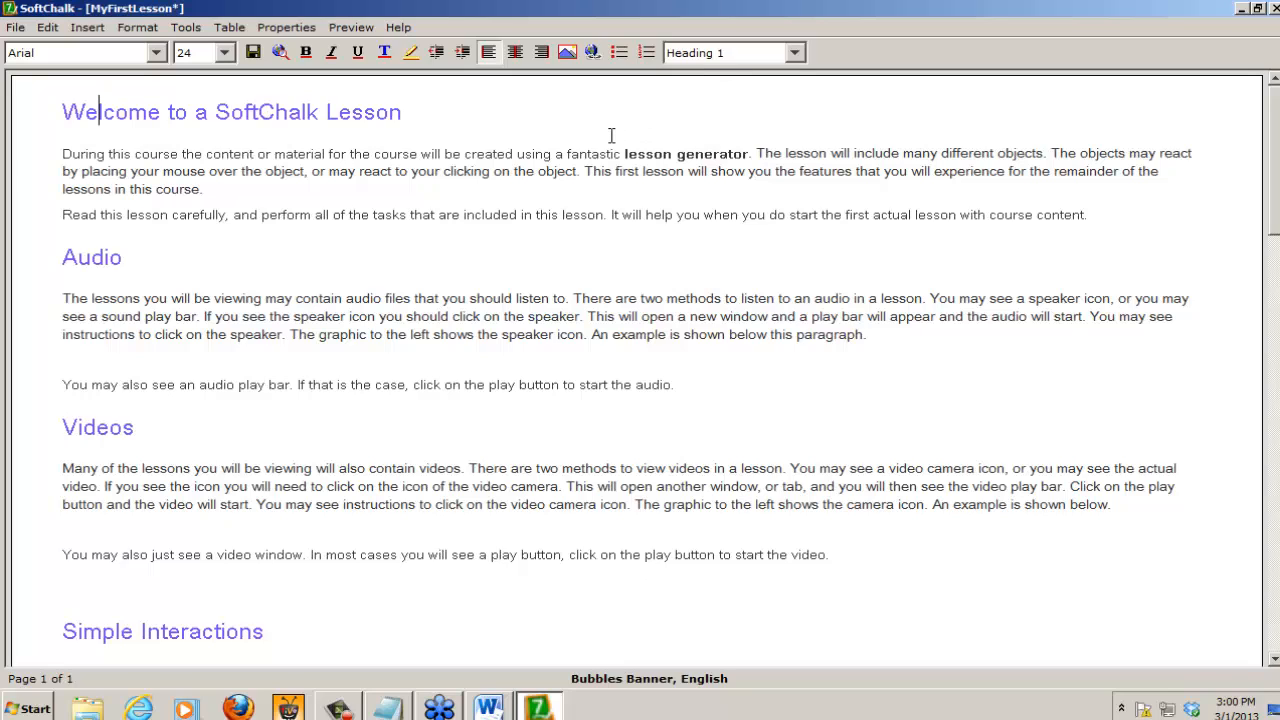
# Step: Save the changes to MyFirstLesson, preview it in the browser, and go to the Quiz Questions section from the page sidebar
pyautogui.click(282, 52)
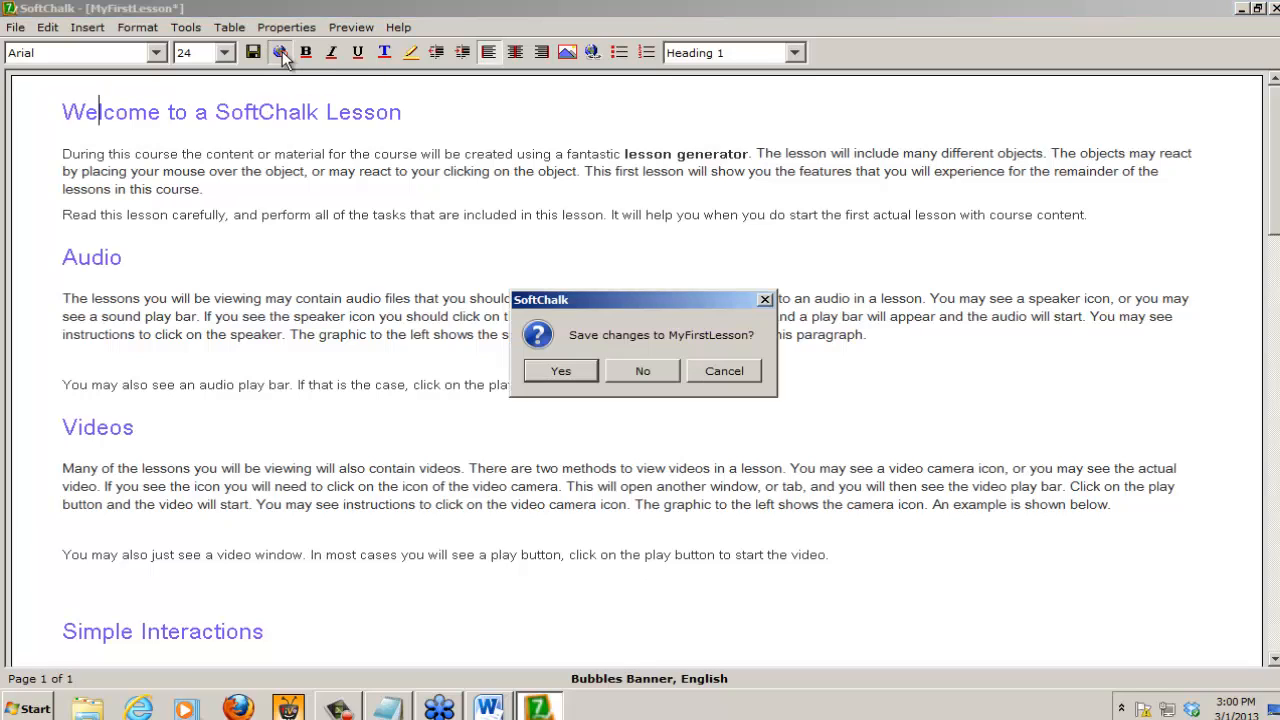
pyautogui.click(569, 371)
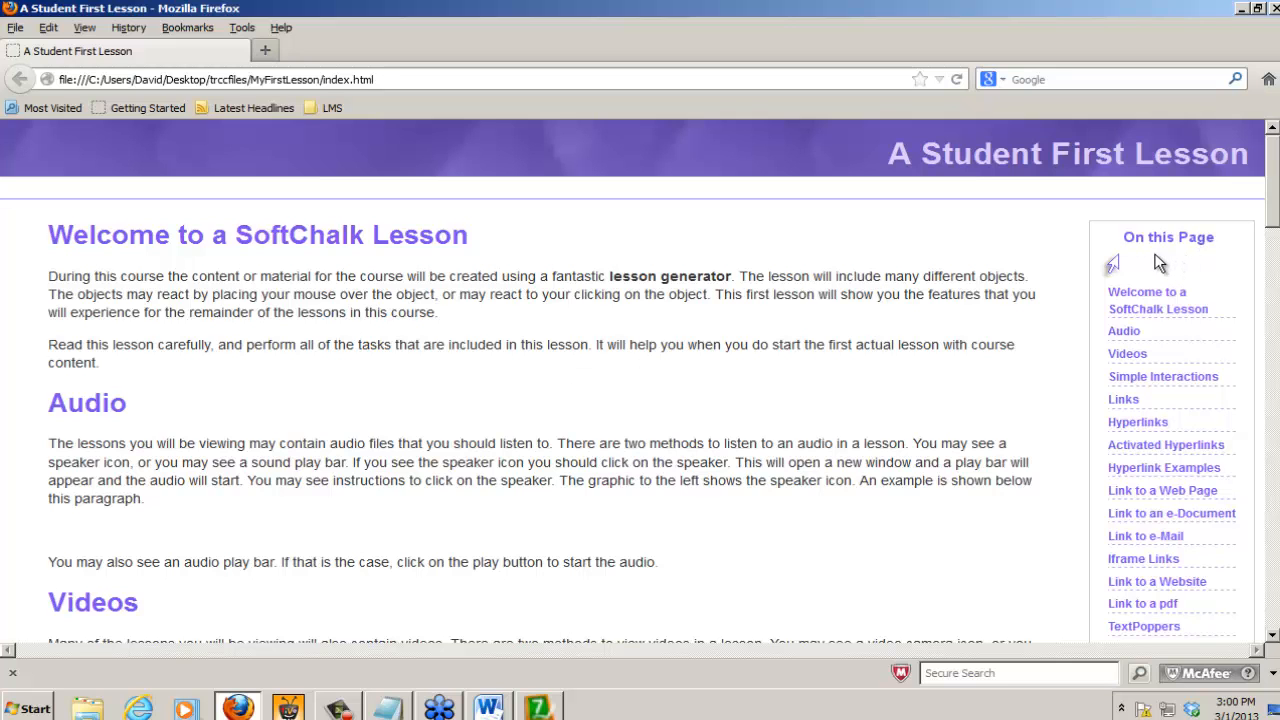
pyautogui.moveTo(1273, 218)
pyautogui.mouseDown()
pyautogui.moveTo(1275, 254)
pyautogui.moveTo(1275, 240)
pyautogui.mouseUp()
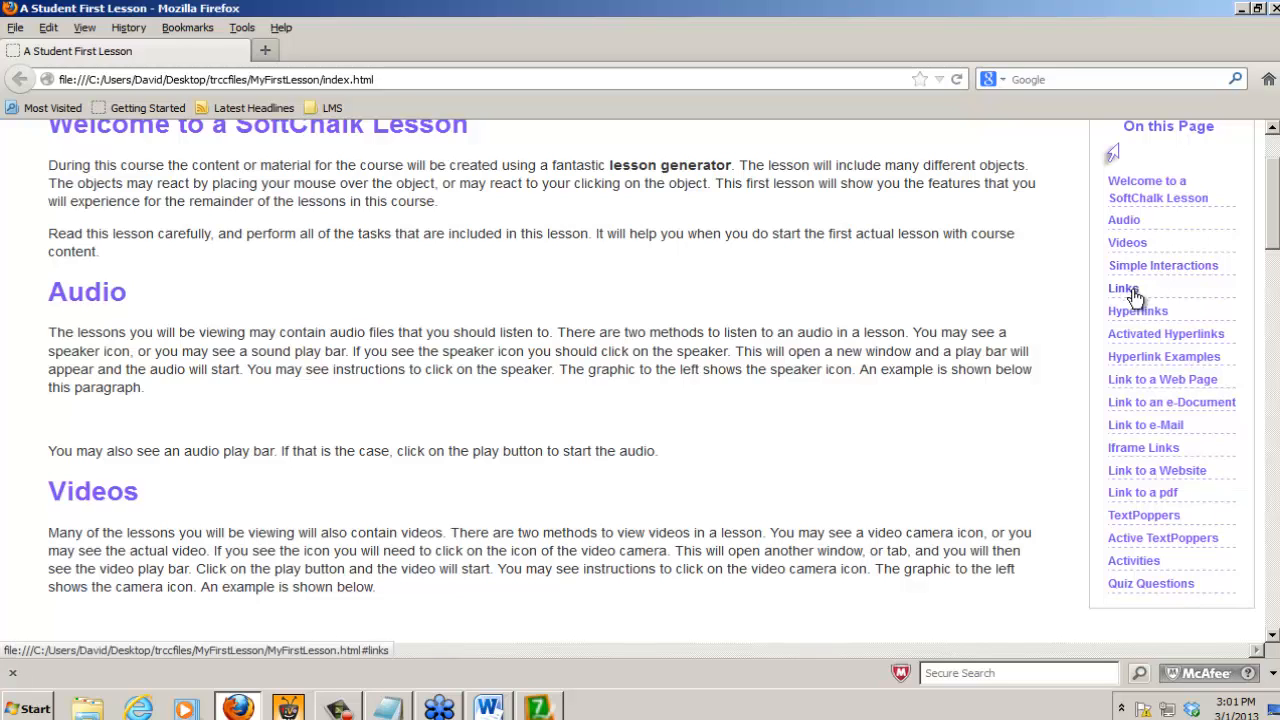
pyautogui.click(1152, 584)
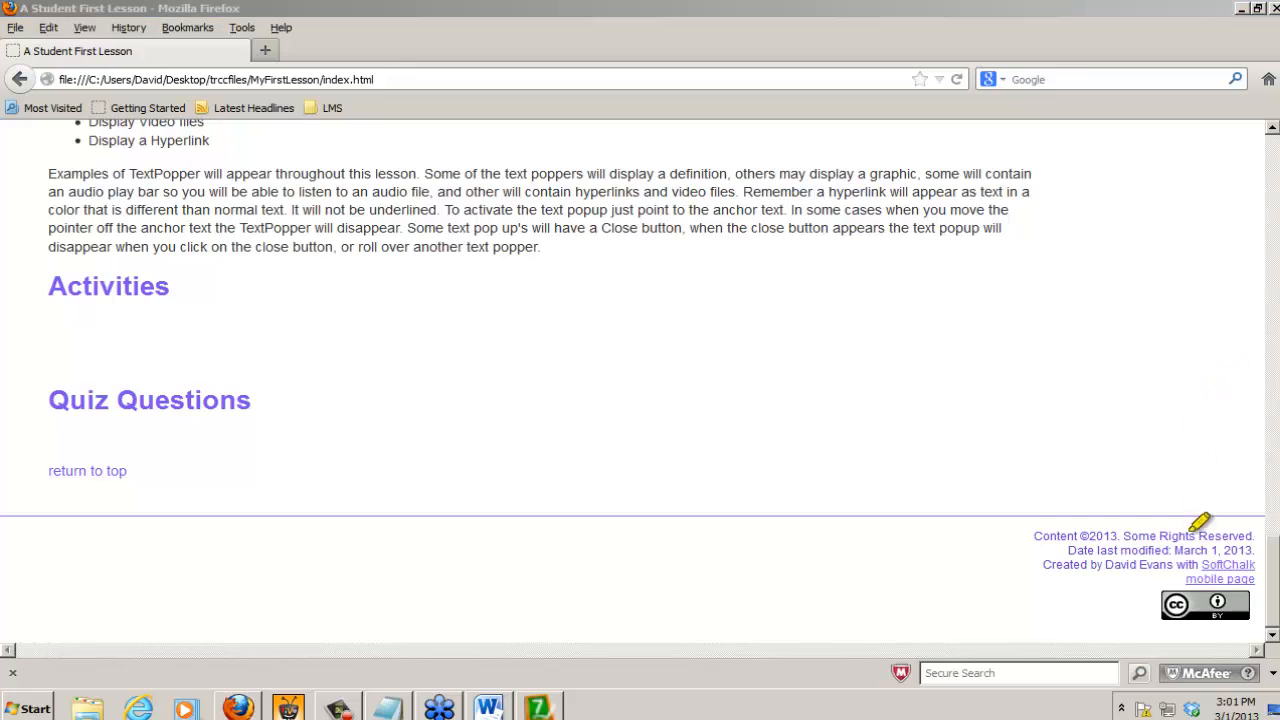
pyautogui.moveTo(1180, 584)
pyautogui.mouseDown()
pyautogui.moveTo(1257, 572)
pyautogui.moveTo(1200, 574)
pyautogui.mouseUp()
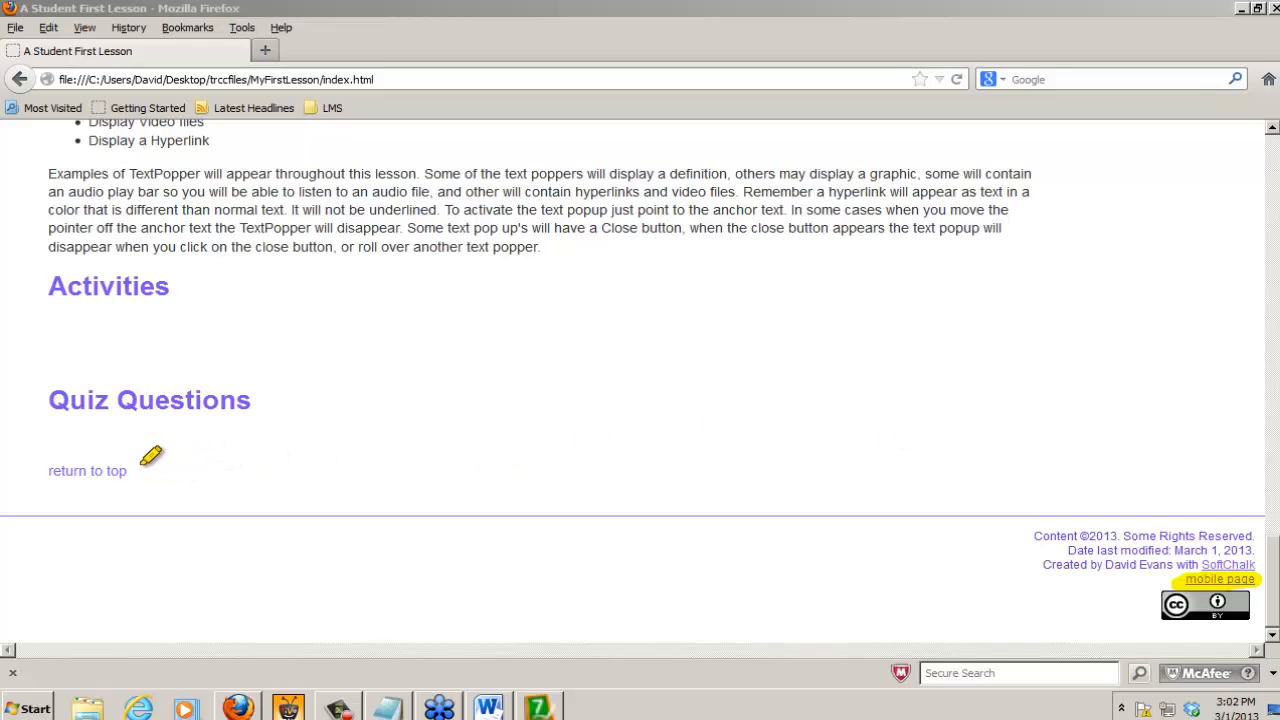
pyautogui.moveTo(141, 470); pyautogui.dragTo(45, 470)
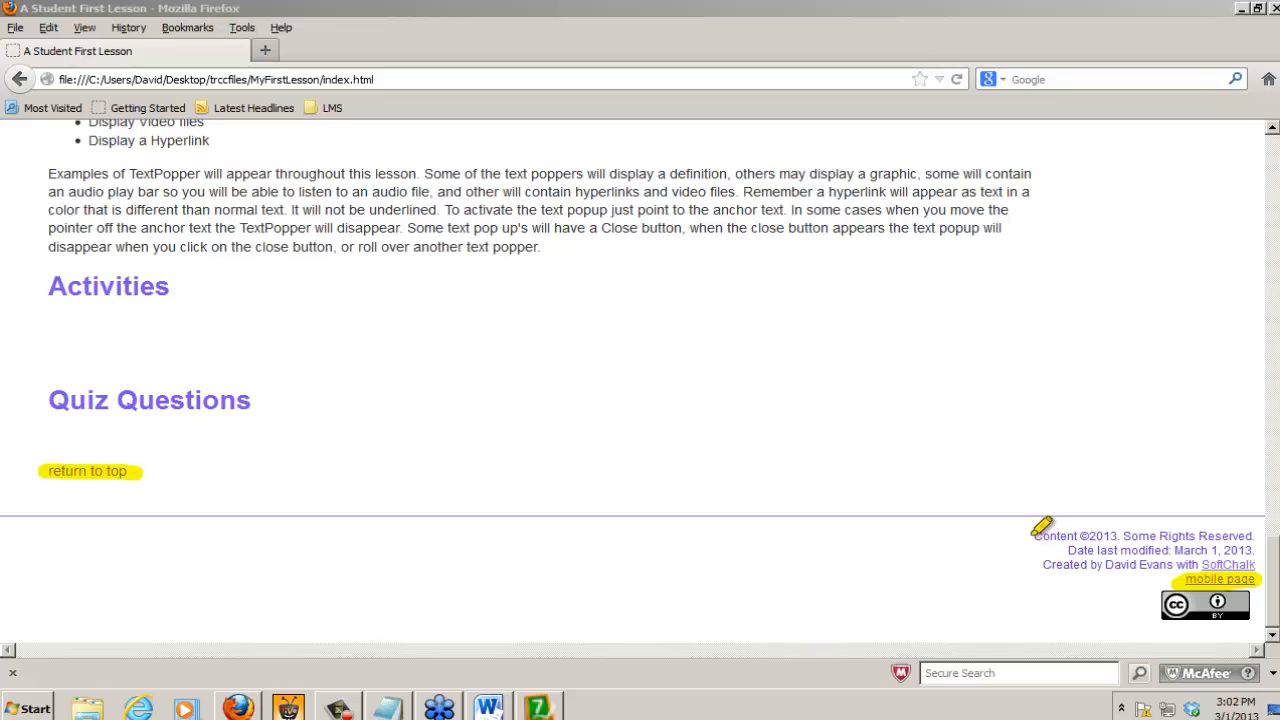
pyautogui.moveTo(1028, 538); pyautogui.dragTo(1252, 535)
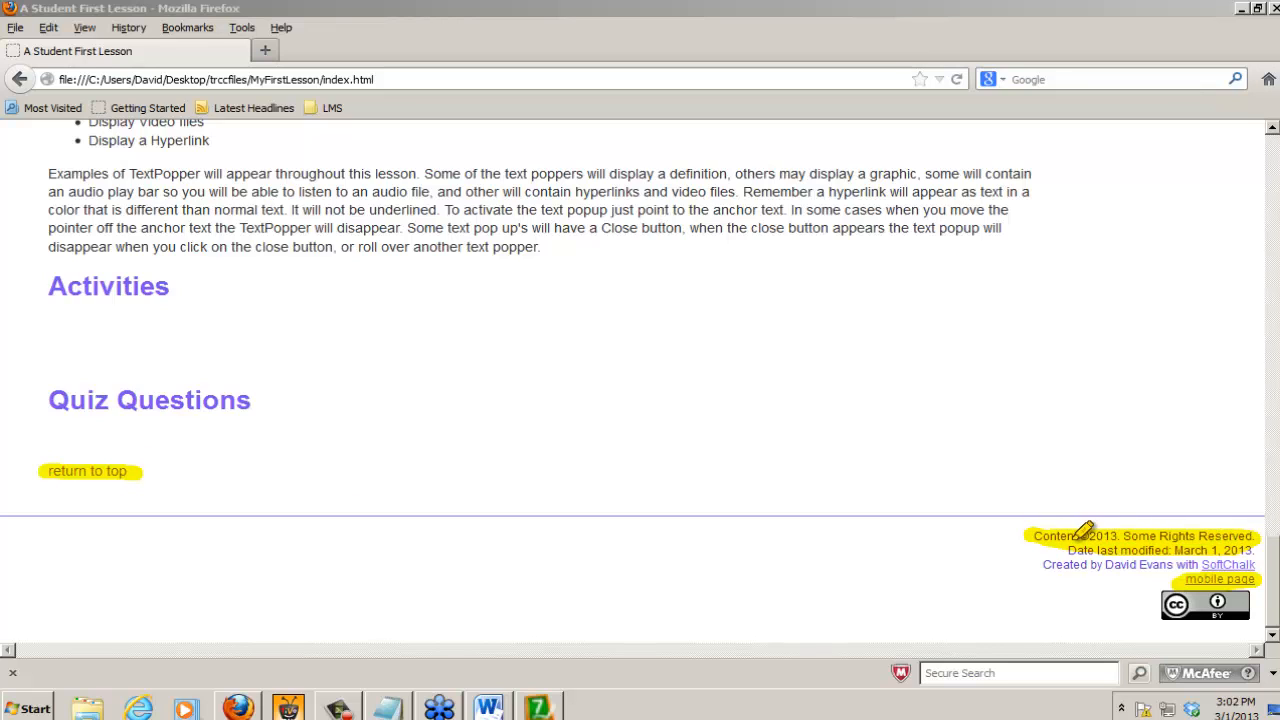
pyautogui.moveTo(1052, 551)
pyautogui.mouseDown()
pyautogui.moveTo(1247, 556)
pyautogui.moveTo(1176, 592)
pyautogui.moveTo(1255, 604)
pyautogui.mouseUp()
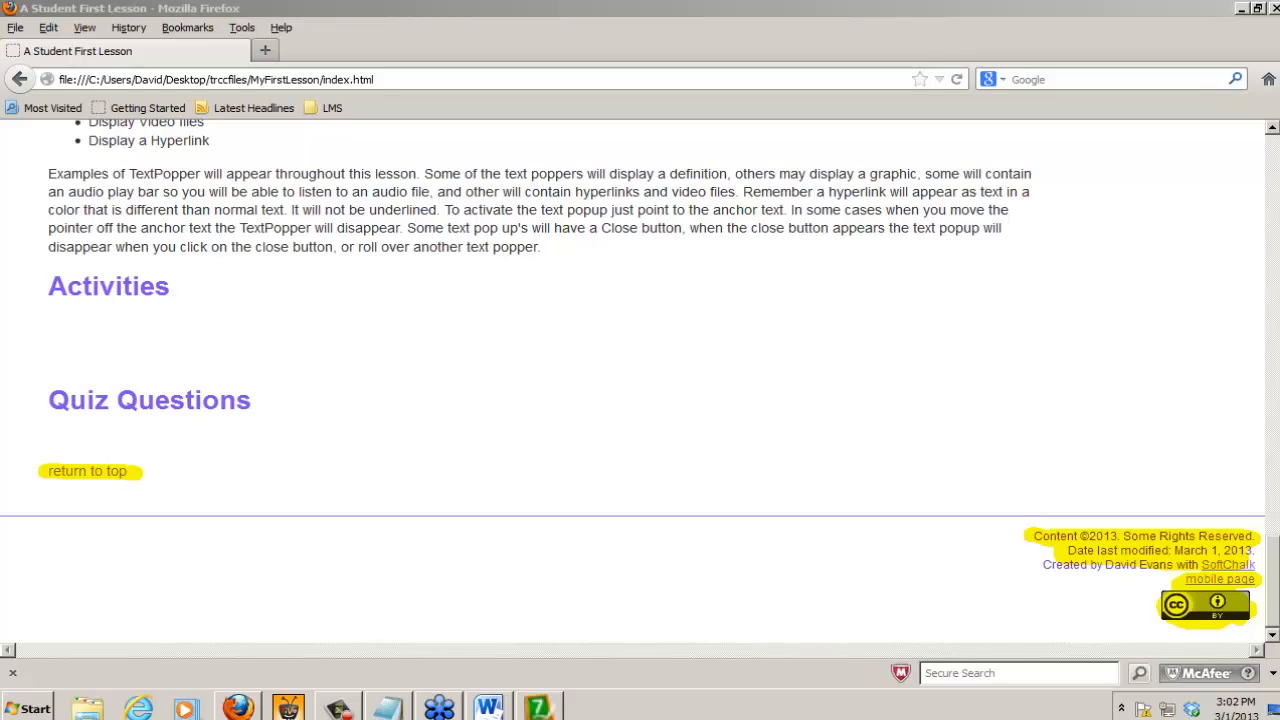
# Step: Return to the top of the previewed lesson and look through it from the Hyperlink Examples section to TextPoppers
pyautogui.click(89, 472)
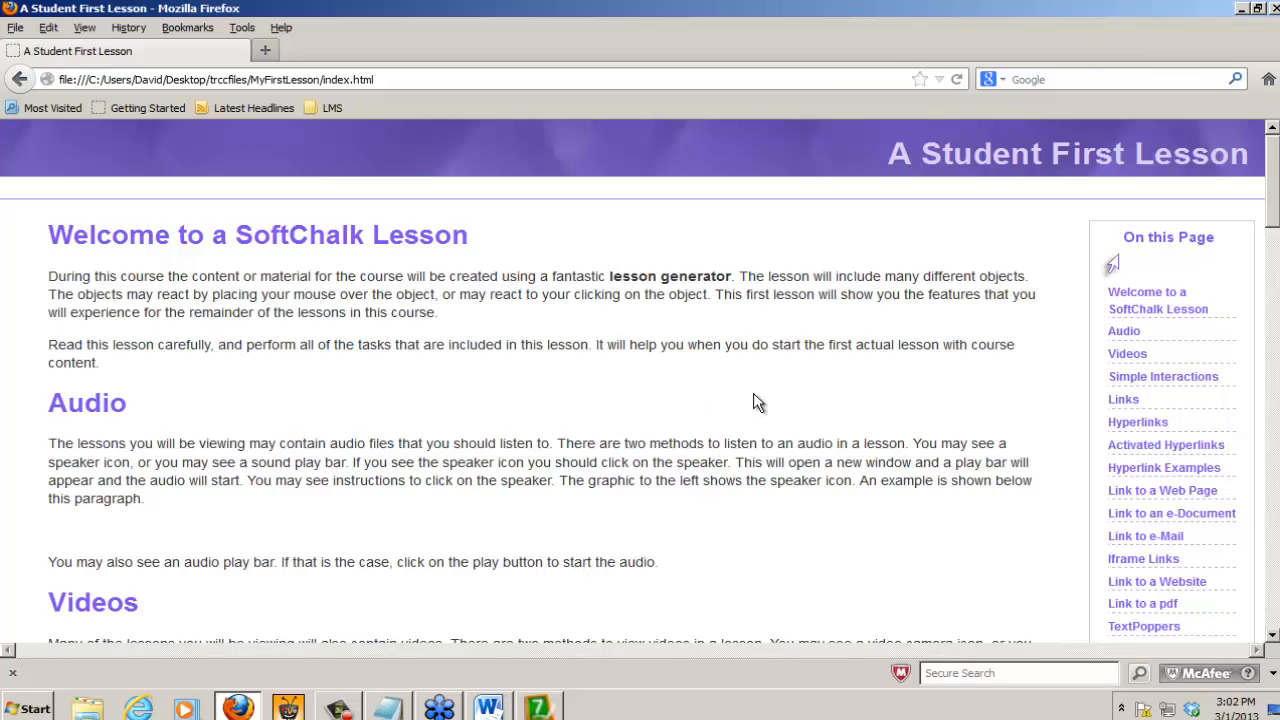
pyautogui.click(1138, 468)
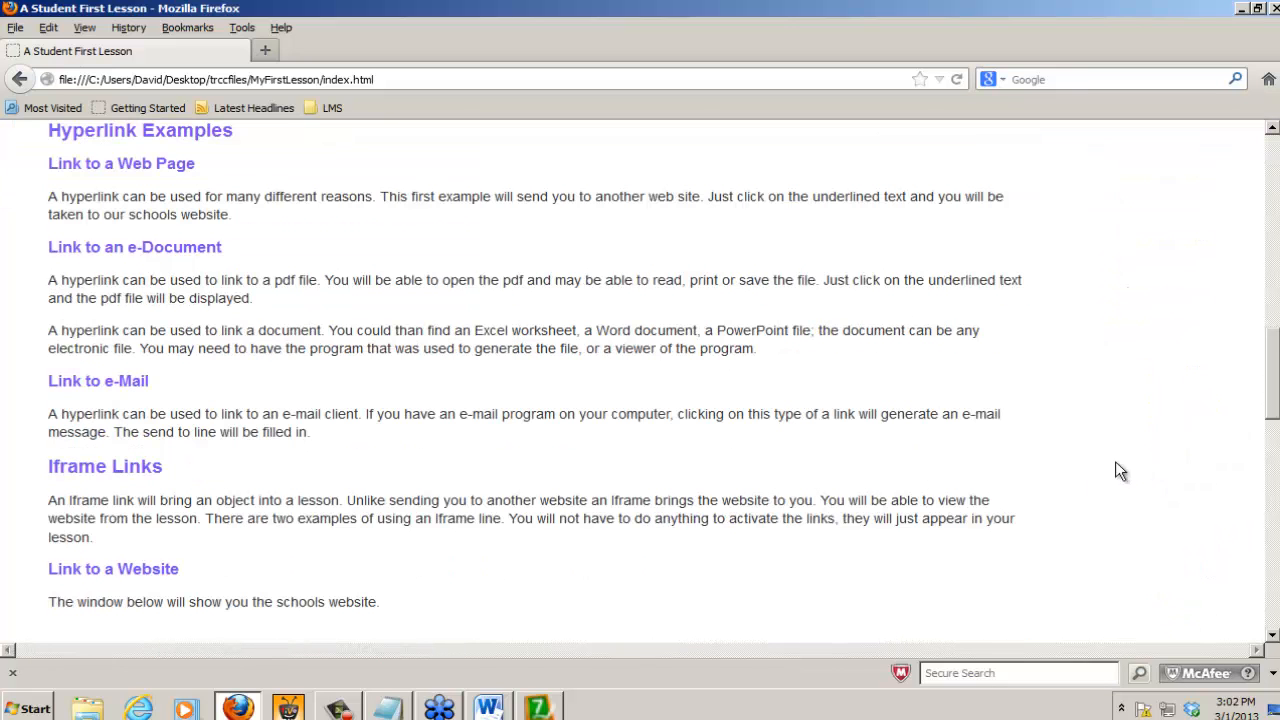
pyautogui.scroll(-2, 422, 283)
pyautogui.scroll(-6, 422, 283)
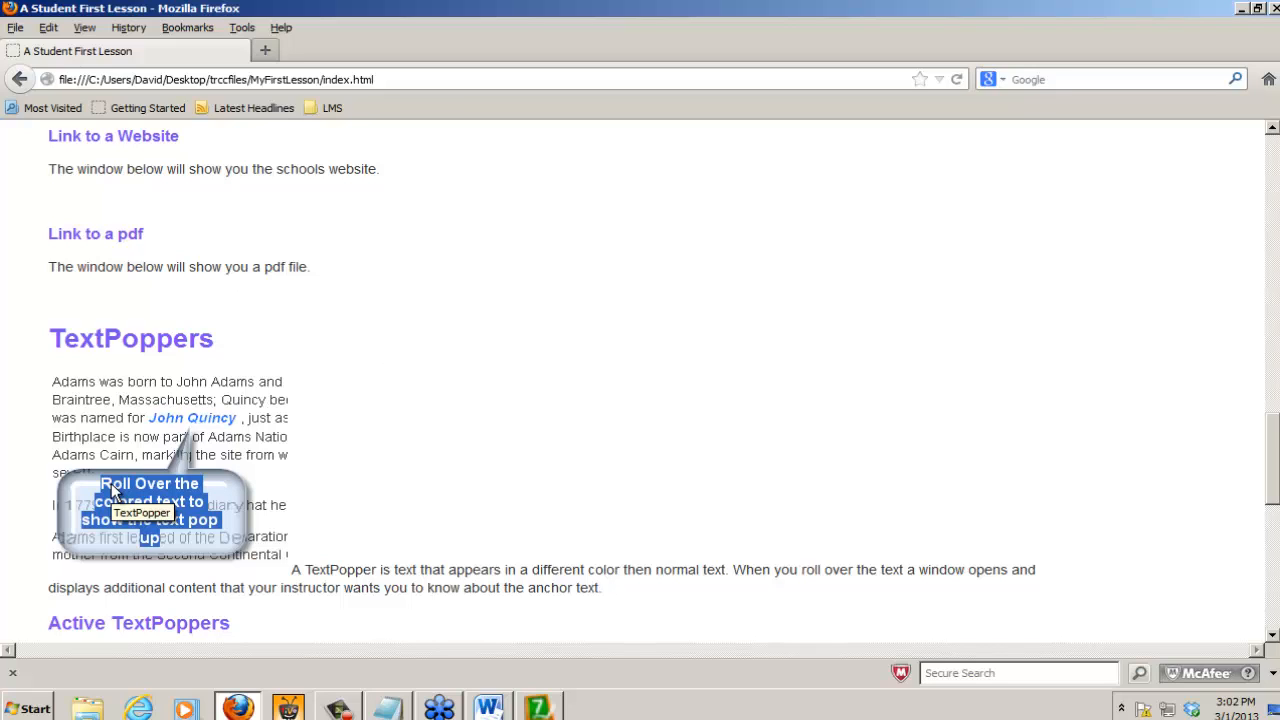
# Step: Close the lesson preview in the browser and exit SoftChalk
pyautogui.click(1273, 8)
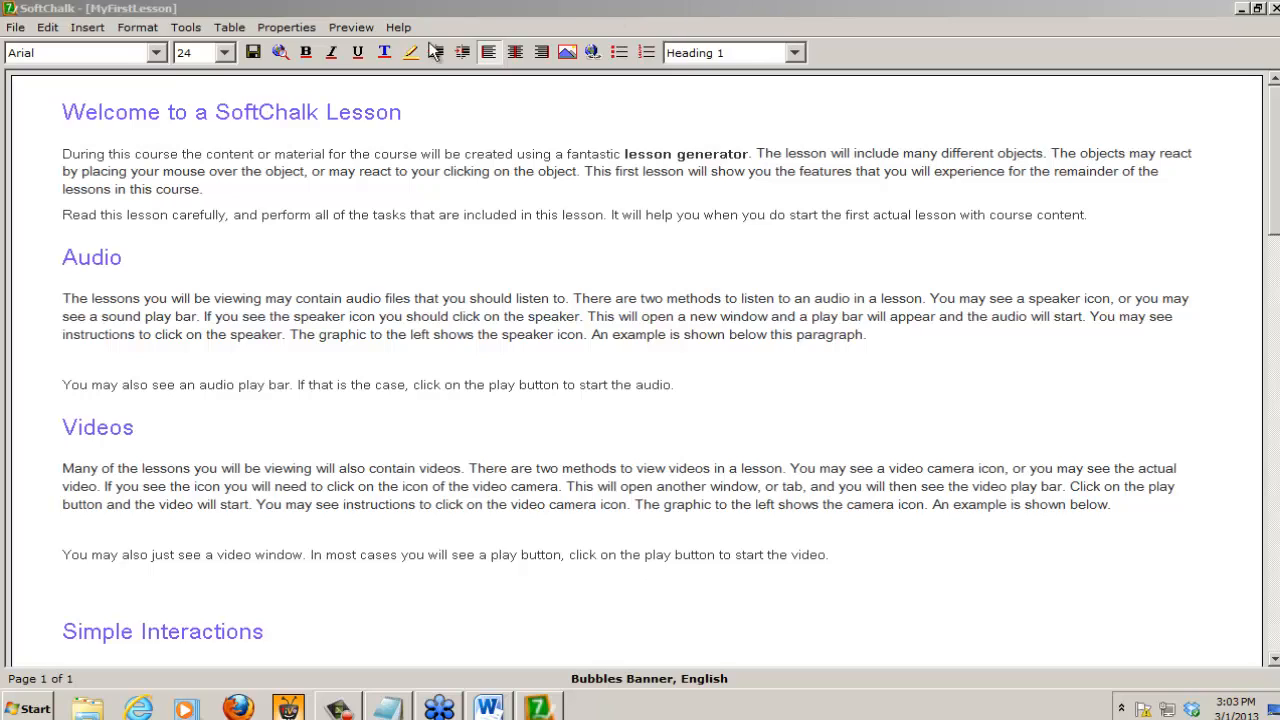
pyautogui.click(440, 170)
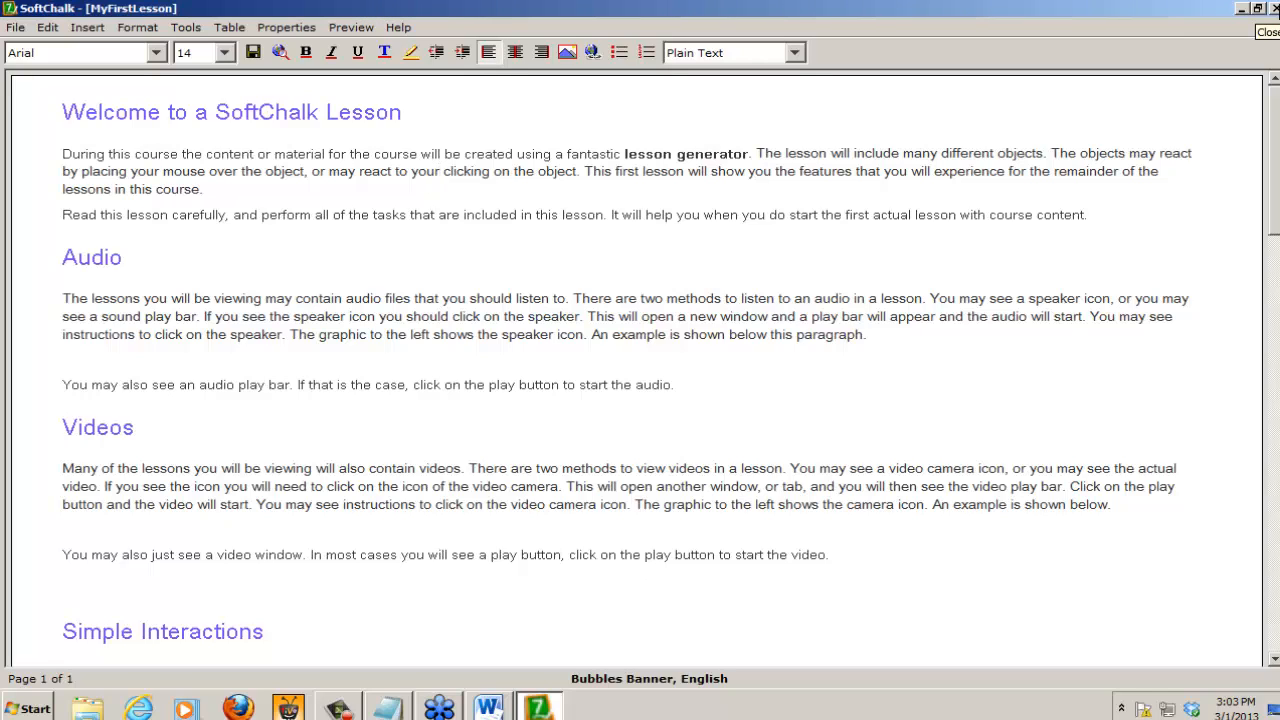
pyautogui.click(1272, 8)
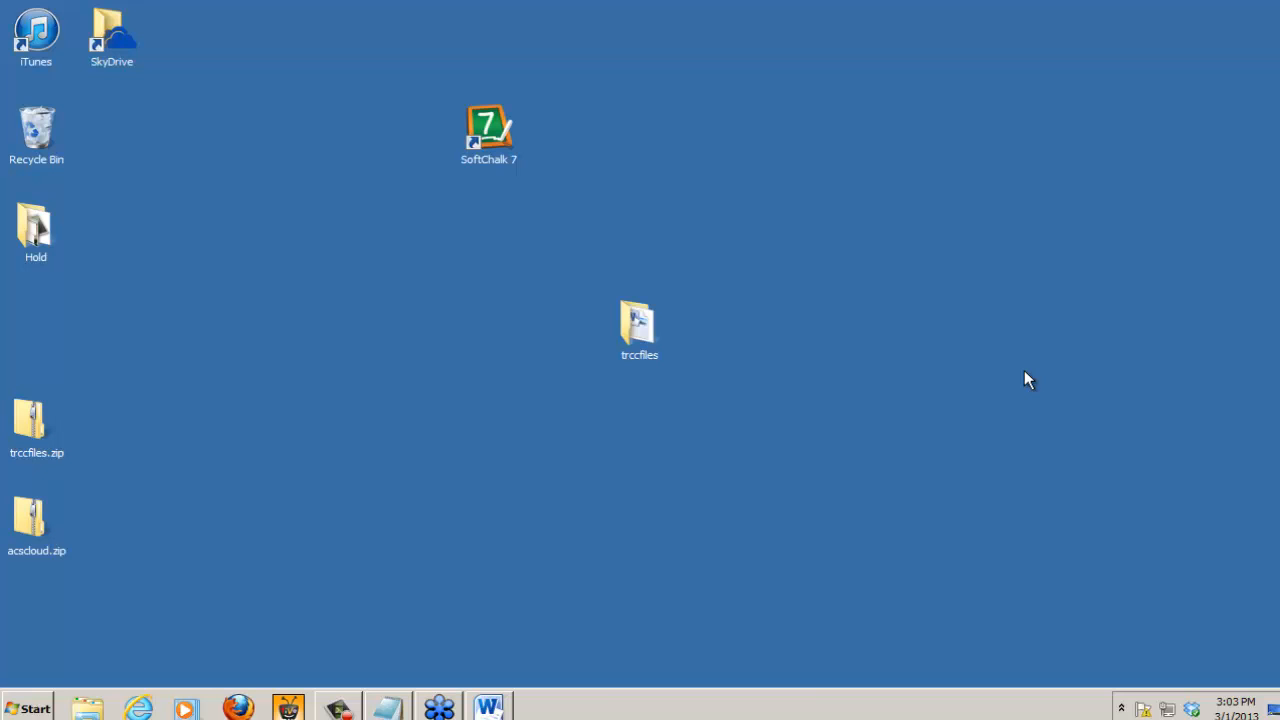
# Step: Open the trccfiles folder from the desktop and select the MyFirstLesson folder in it
pyautogui.doubleClick(632, 320)
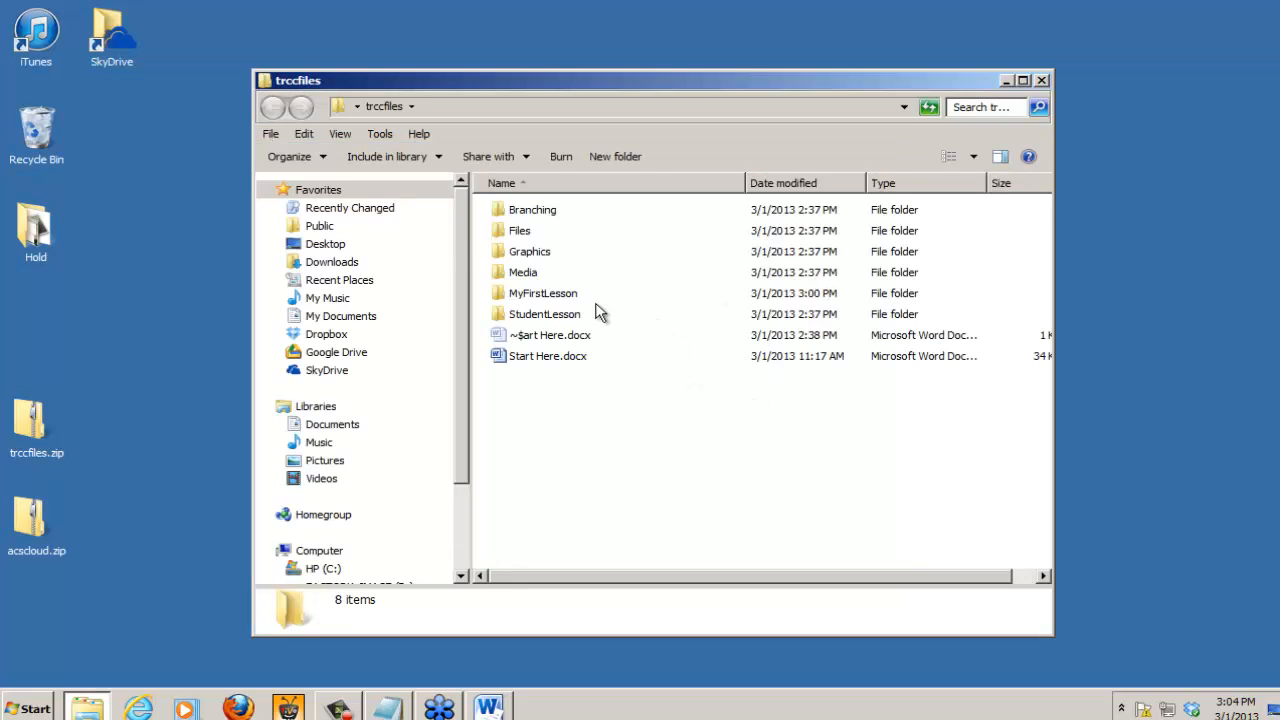
pyautogui.click(545, 296)
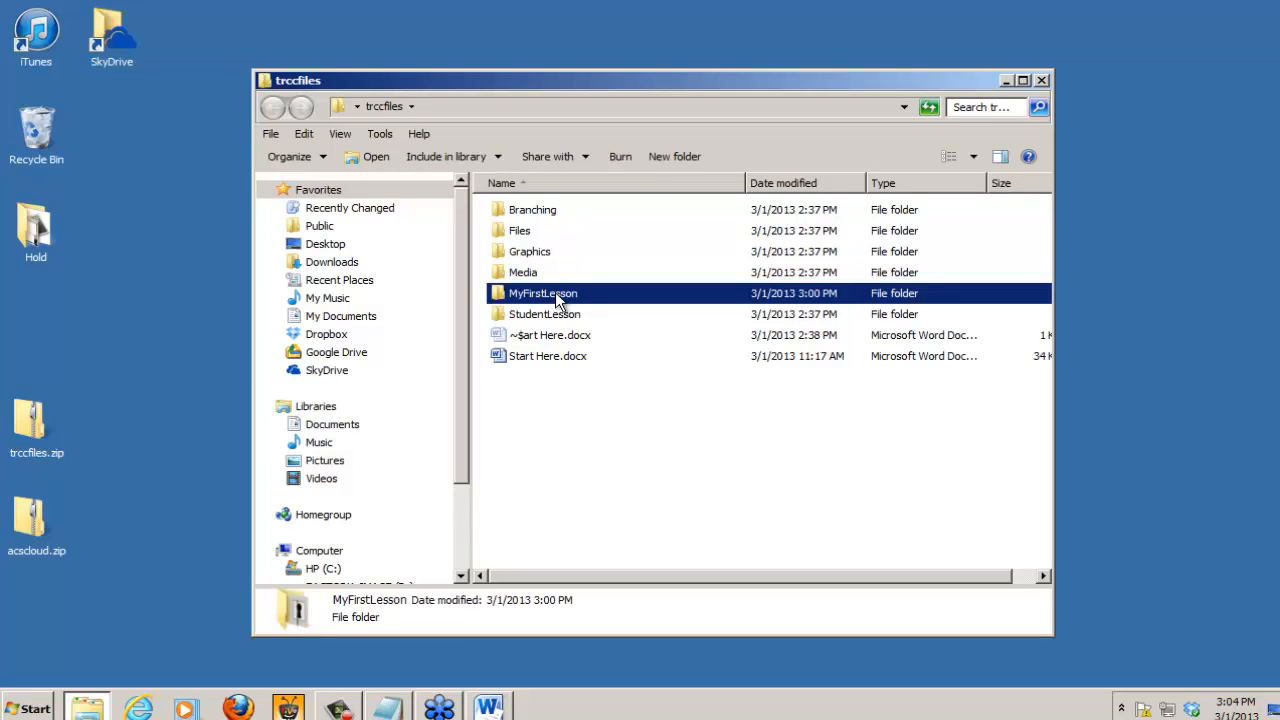
pyautogui.moveTo(585, 301)
pyautogui.moveTo(560, 338)
# Step: Switch to Microsoft Word and close Start Here.docx without saving its changes
pyautogui.moveTo(496, 710)
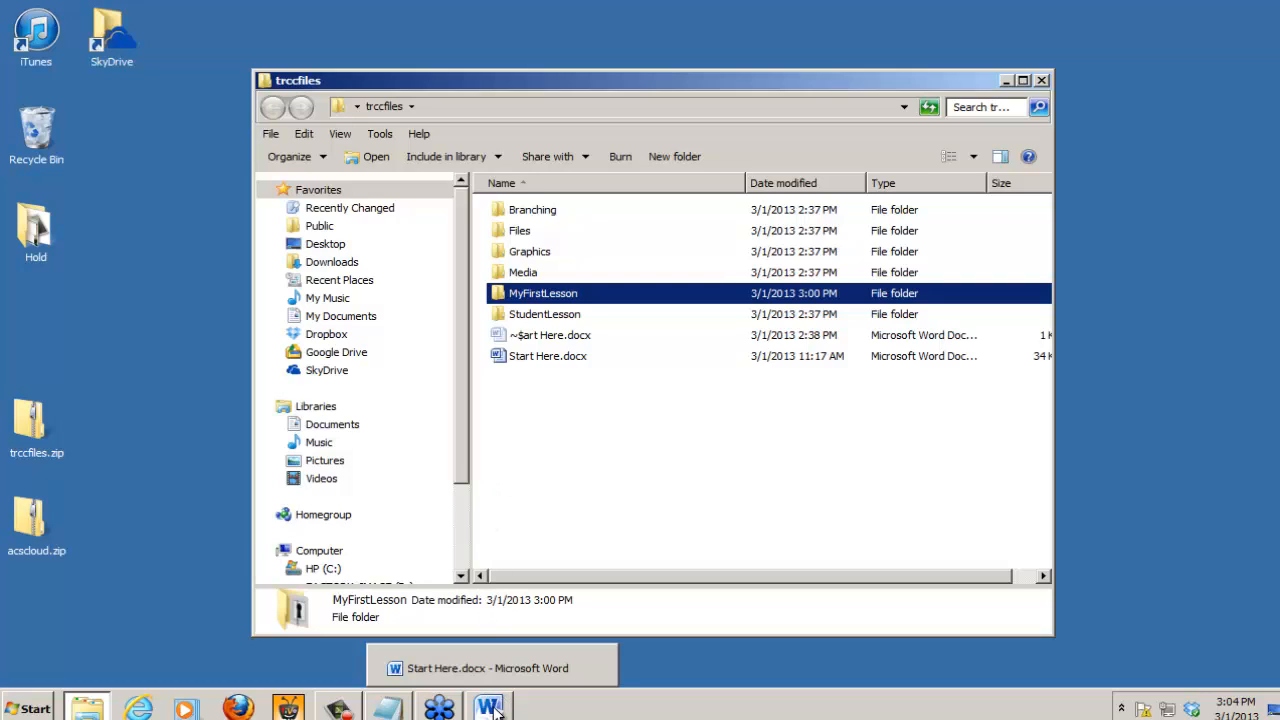
pyautogui.click(496, 708)
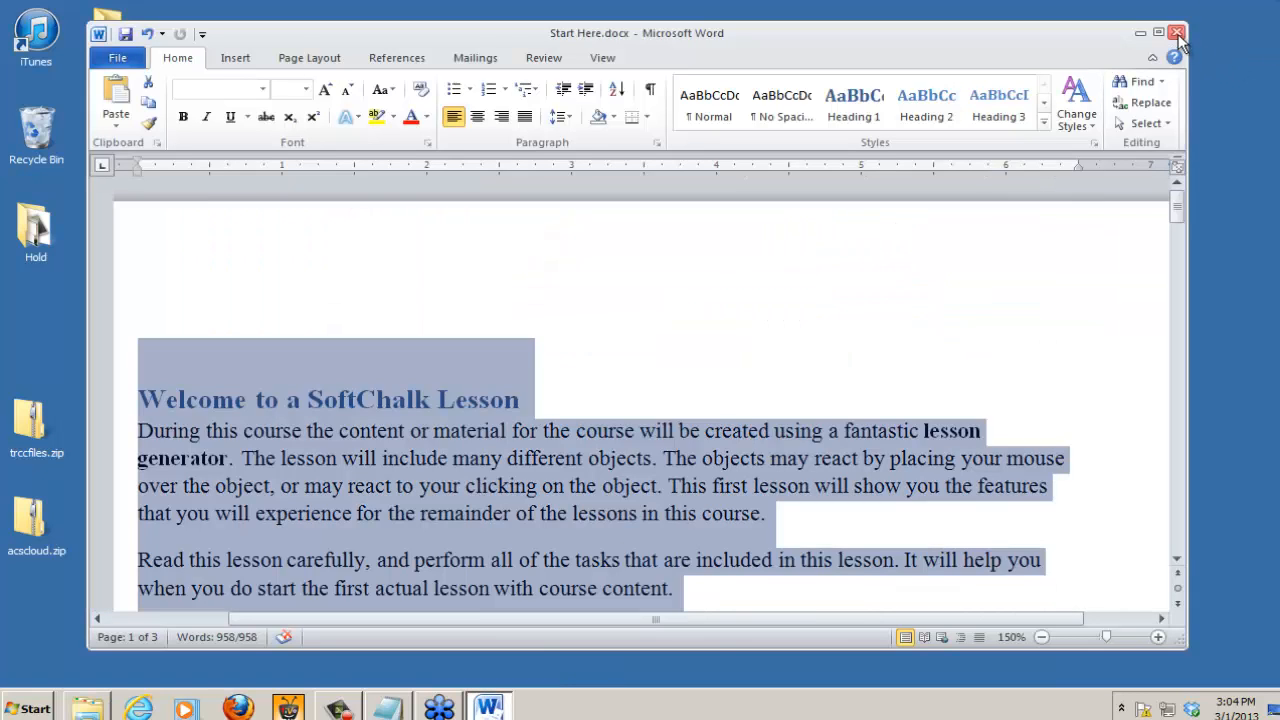
pyautogui.click(1177, 36)
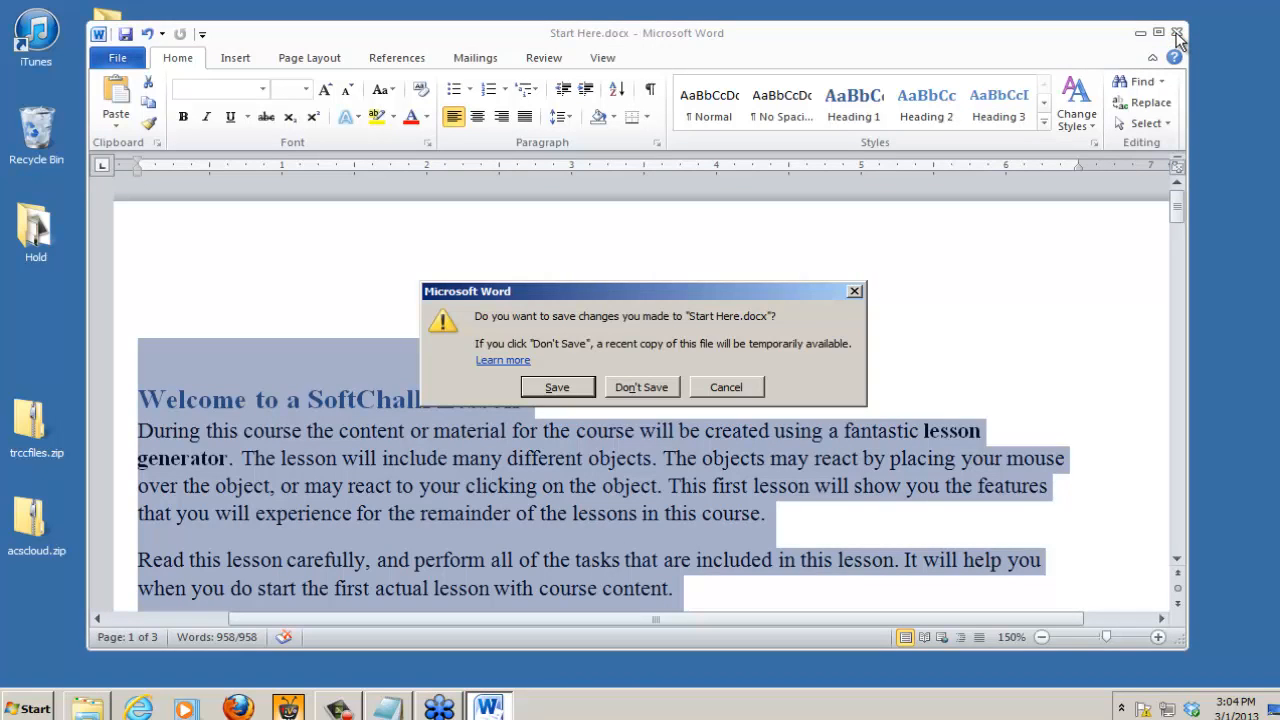
pyautogui.click(639, 390)
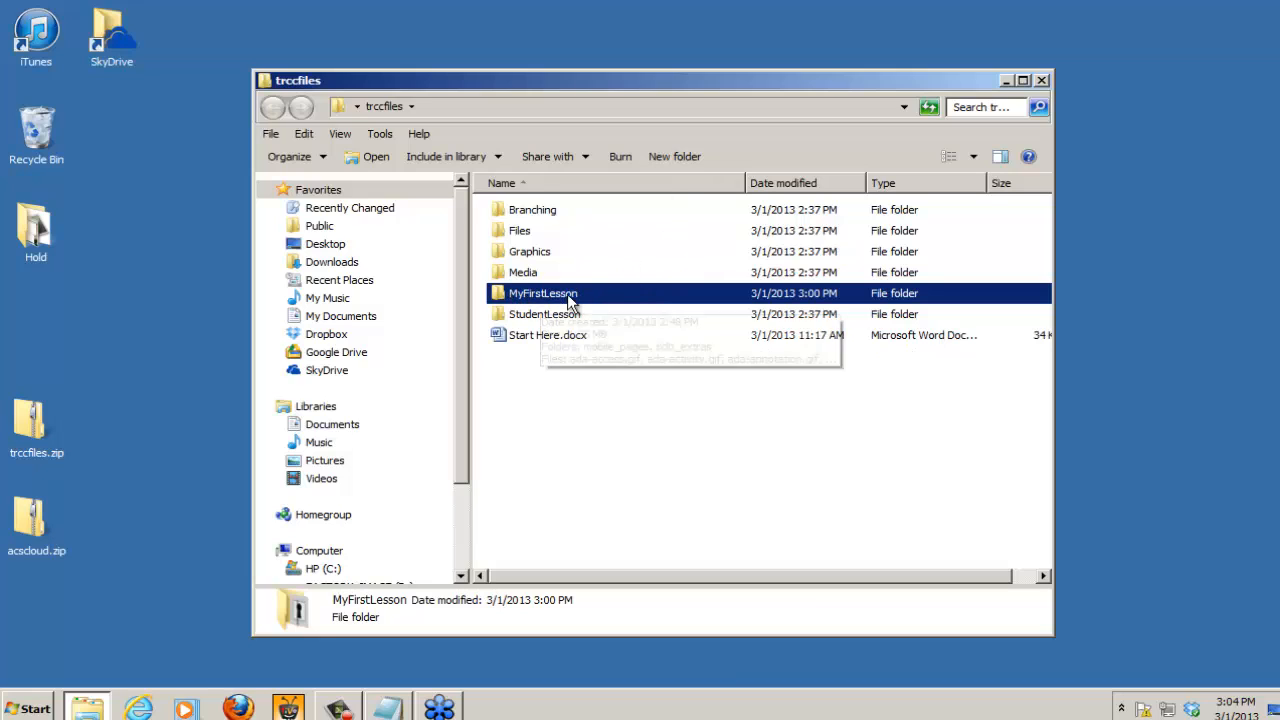
# Step: Look through the files in the MyFirstLesson folder and open MyFirstLesson.html in the browser
pyautogui.doubleClick(500, 299)
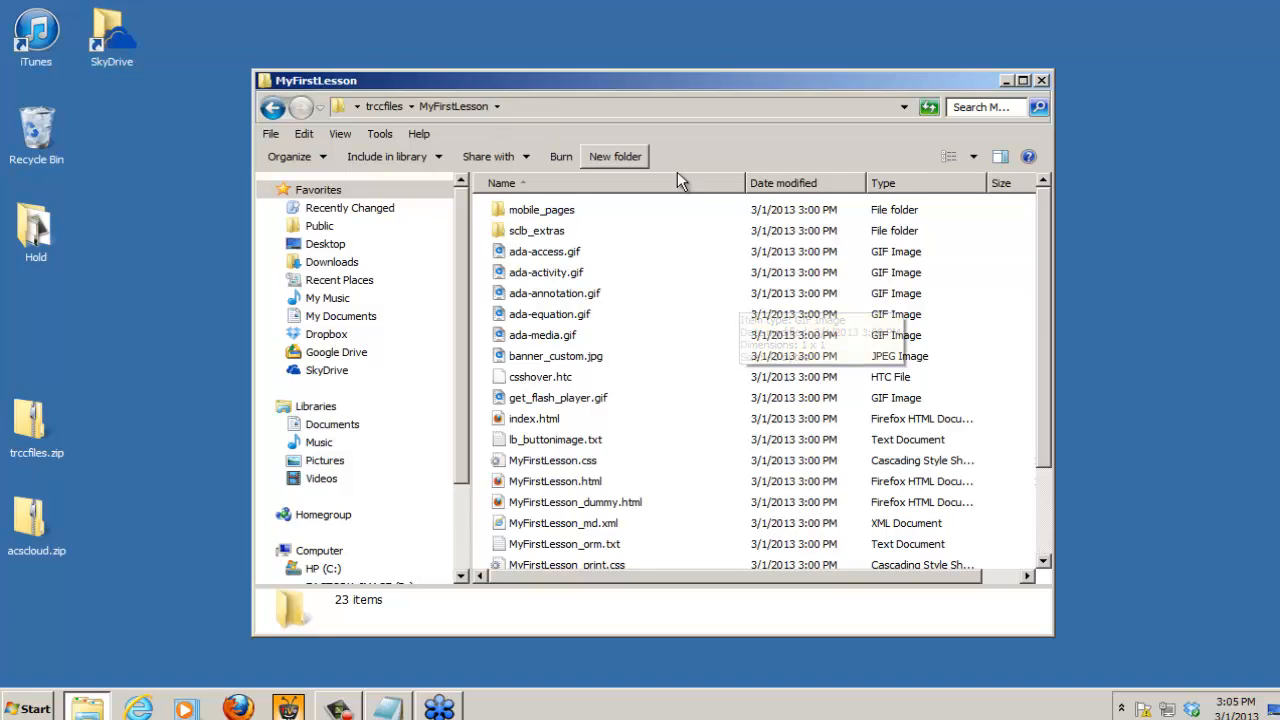
pyautogui.moveTo(1041, 321); pyautogui.dragTo(1067, 449)
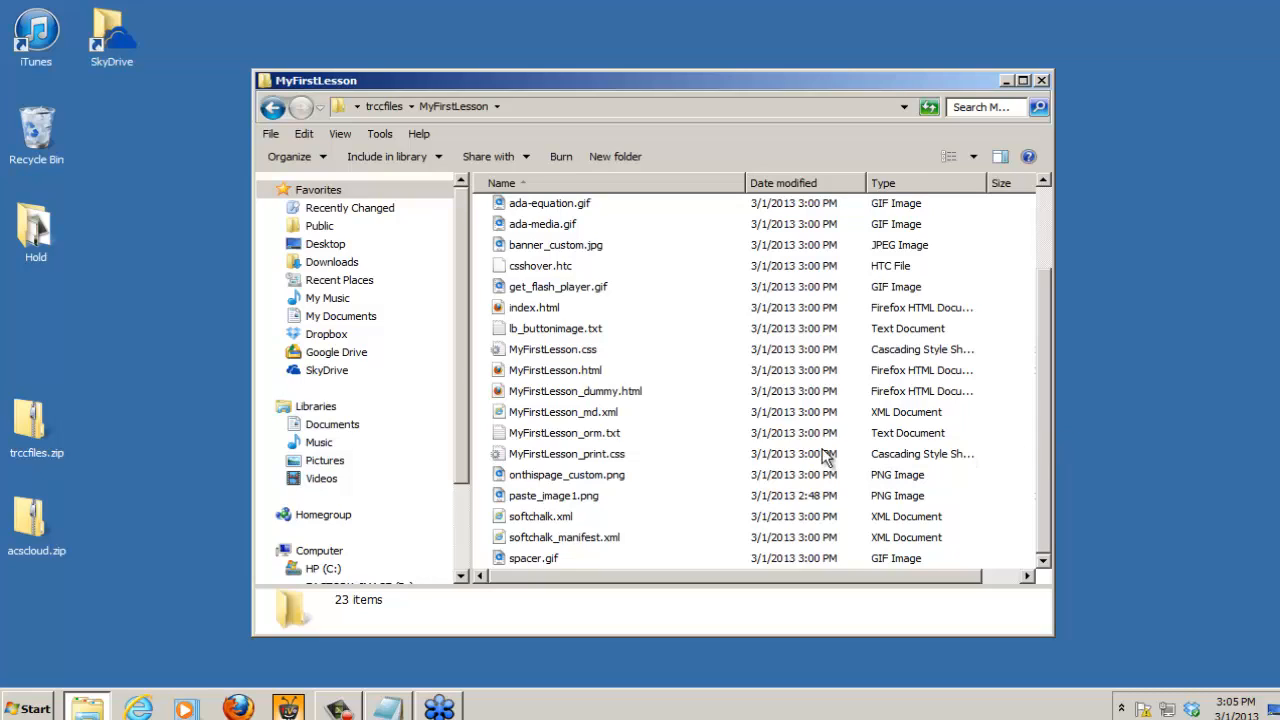
pyautogui.click(533, 373)
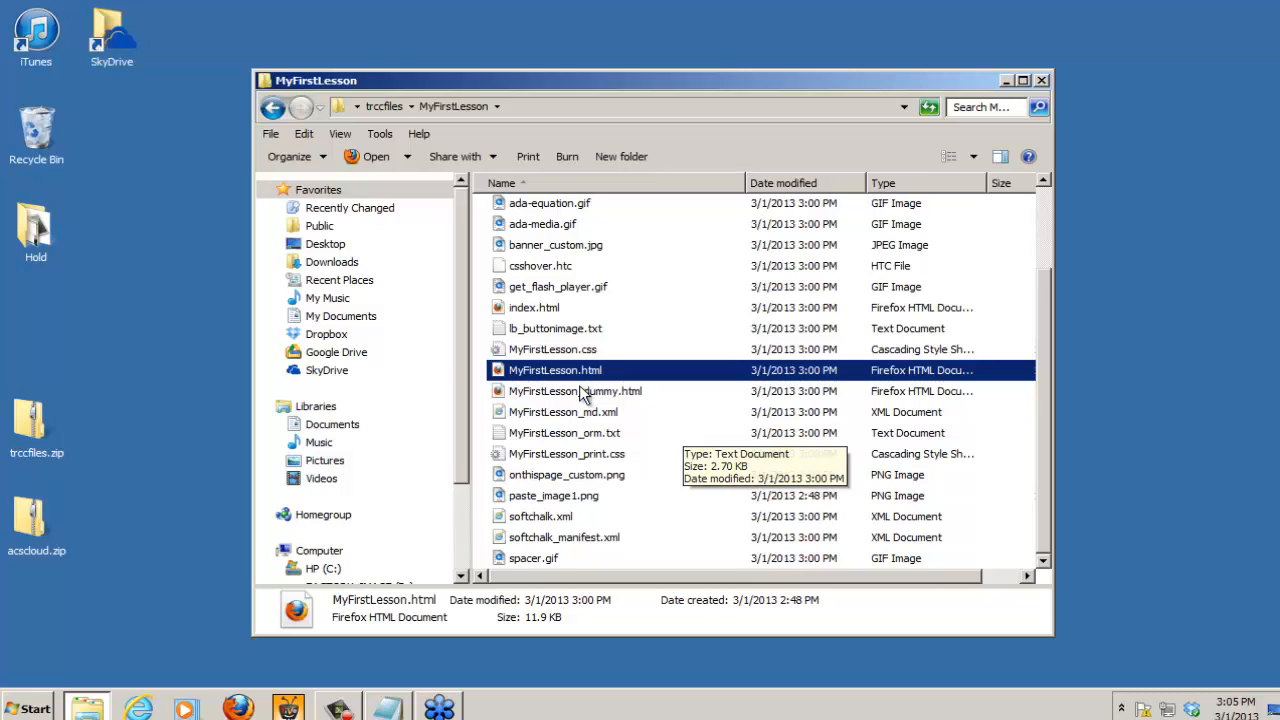
pyautogui.doubleClick(500, 370)
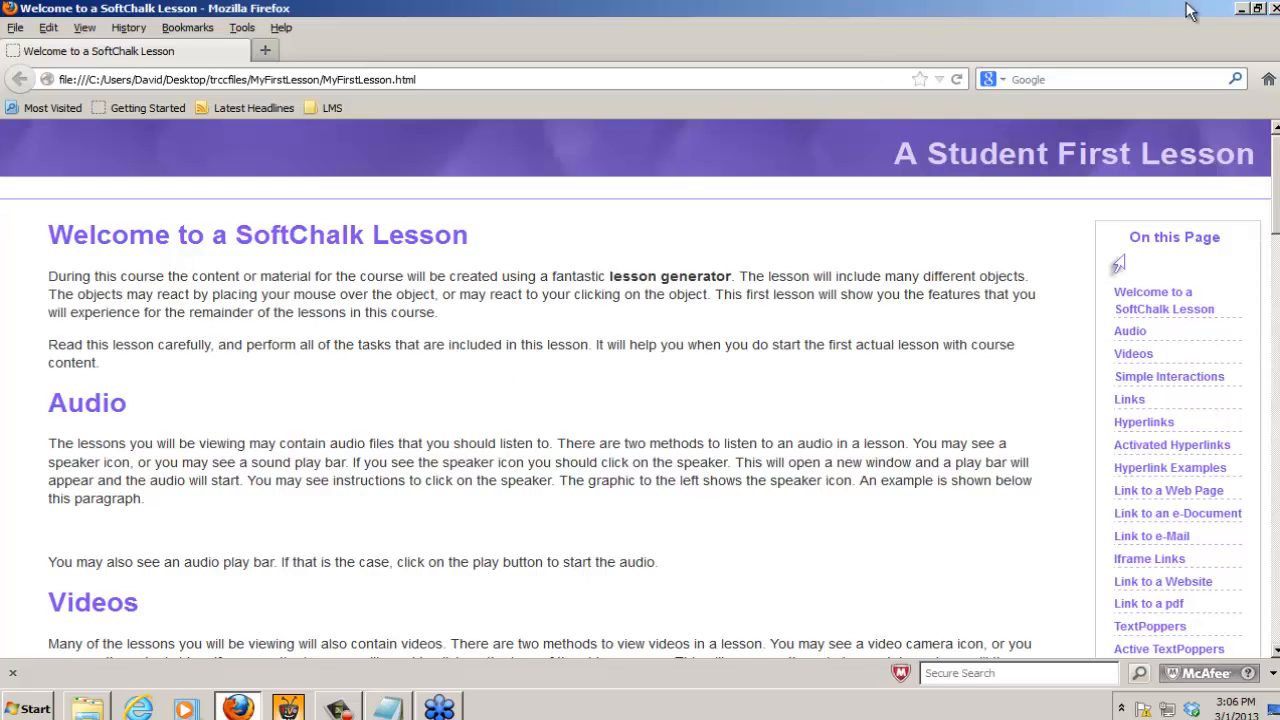
# Step: Close the browser and the MyFirstLesson folder window, and start SoftChalk 7 from the desktop
pyautogui.click(1274, 8)
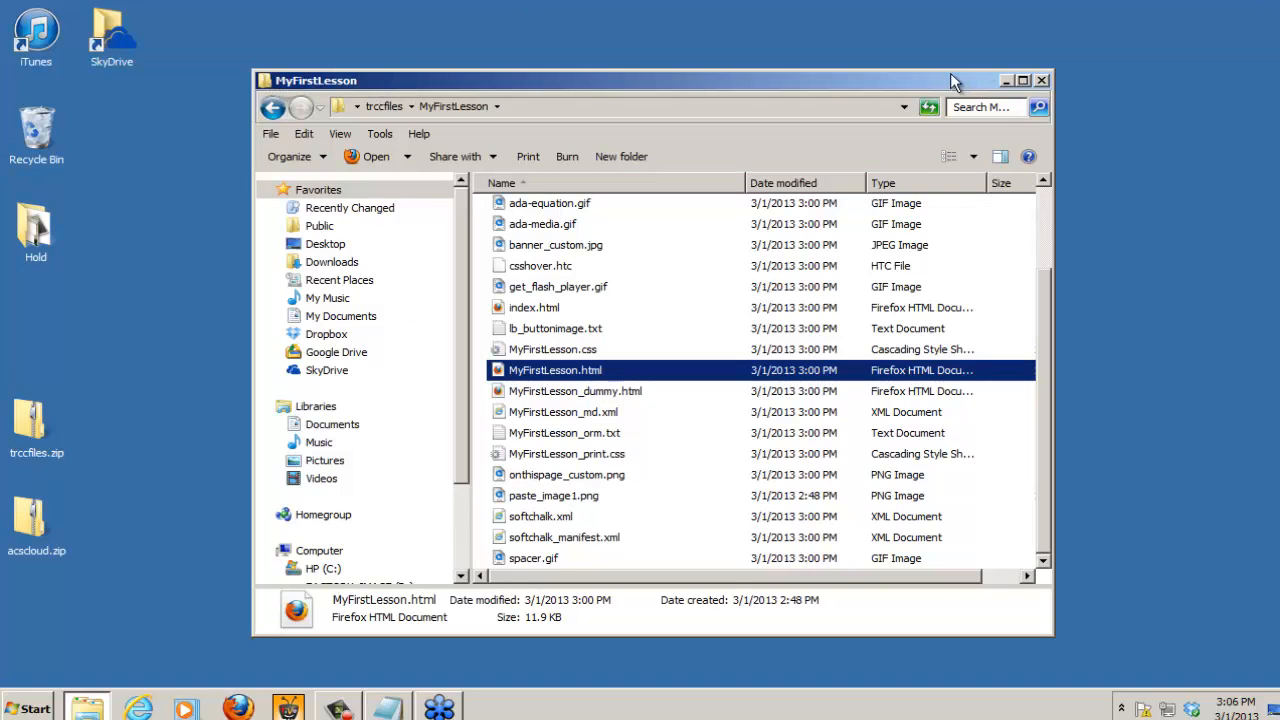
pyautogui.click(1042, 80)
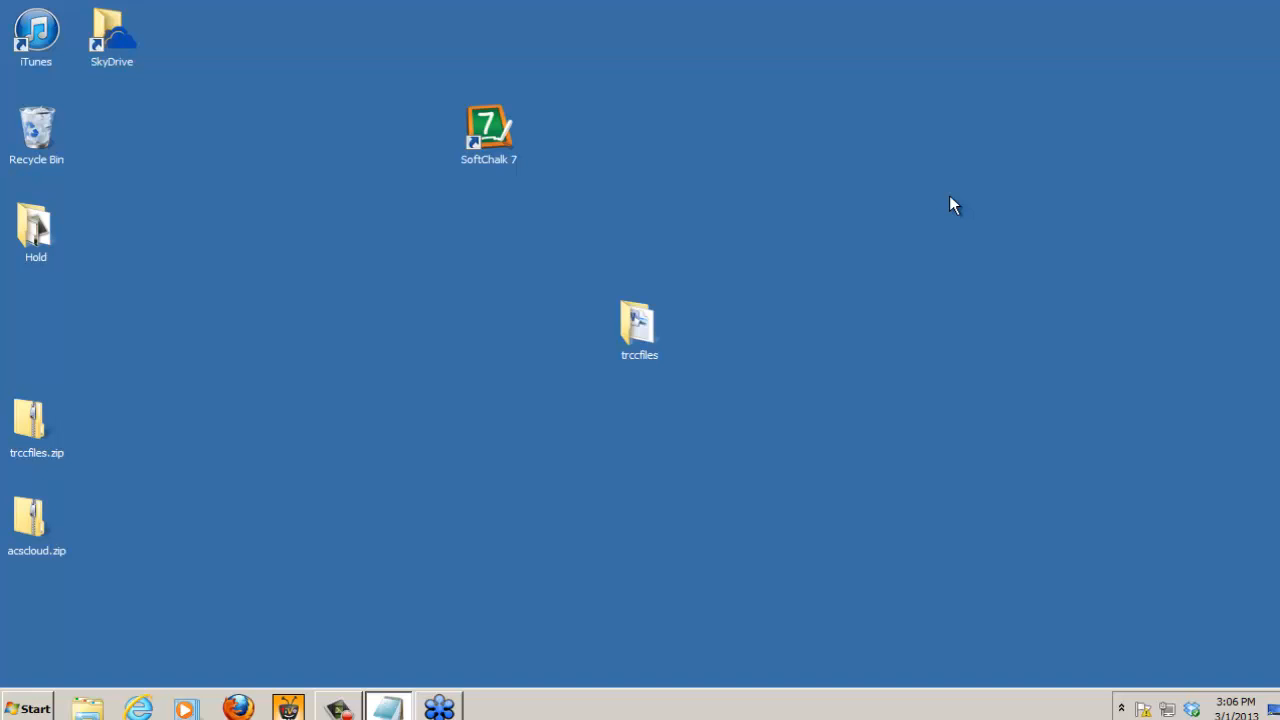
pyautogui.click(487, 130)
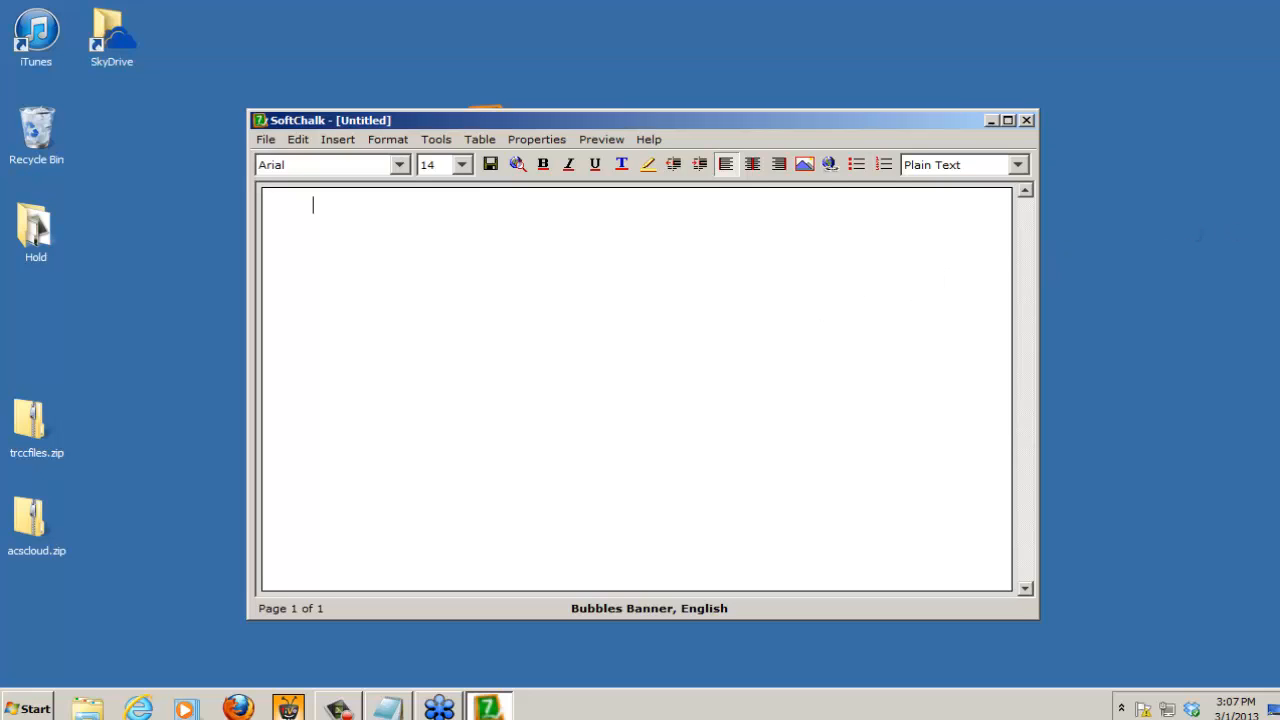
pyautogui.click(1200, 236)
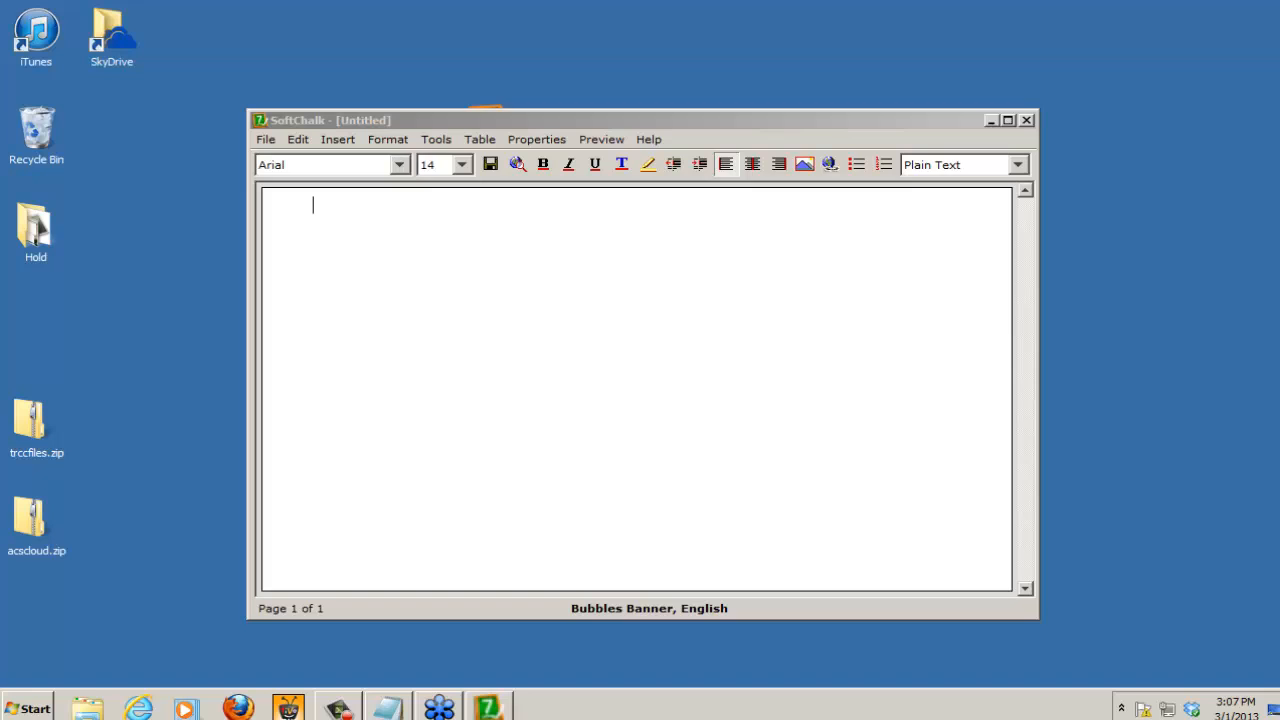
pyautogui.moveTo(743, 611)
pyautogui.mouseDown()
pyautogui.moveTo(564, 607)
pyautogui.moveTo(728, 608)
pyautogui.mouseUp()
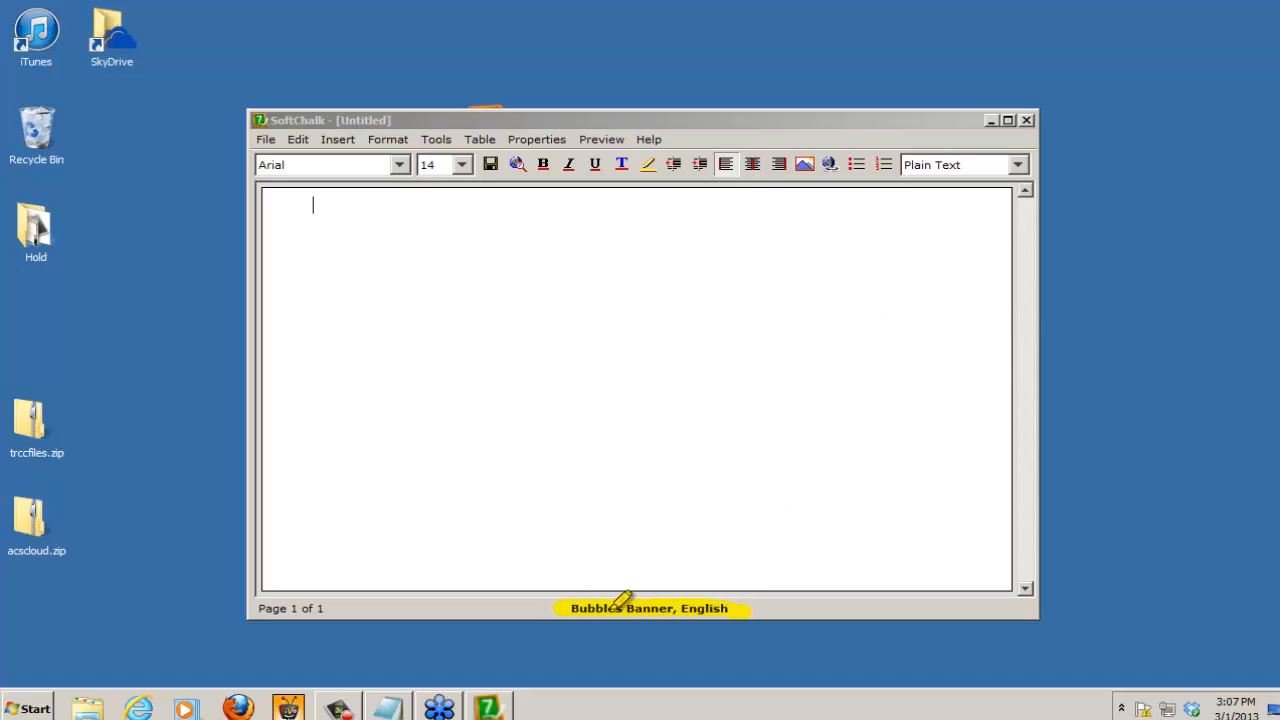
pyautogui.moveTo(608, 546)
pyautogui.mouseDown()
pyautogui.moveTo(611, 591)
pyautogui.moveTo(634, 580)
pyautogui.moveTo(589, 594)
pyautogui.moveTo(613, 590)
pyautogui.mouseUp()
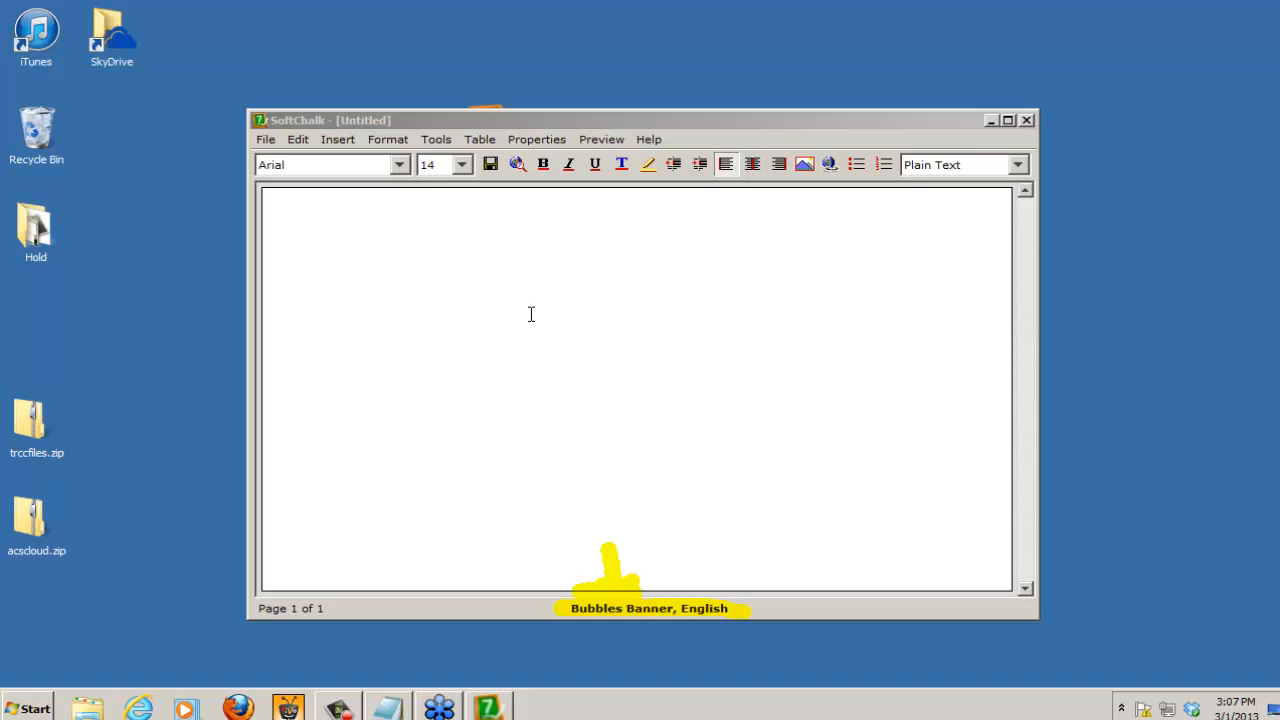
# Step: Open the recently used MyFirstLesson lesson and maximize its window
pyautogui.click(266, 139)
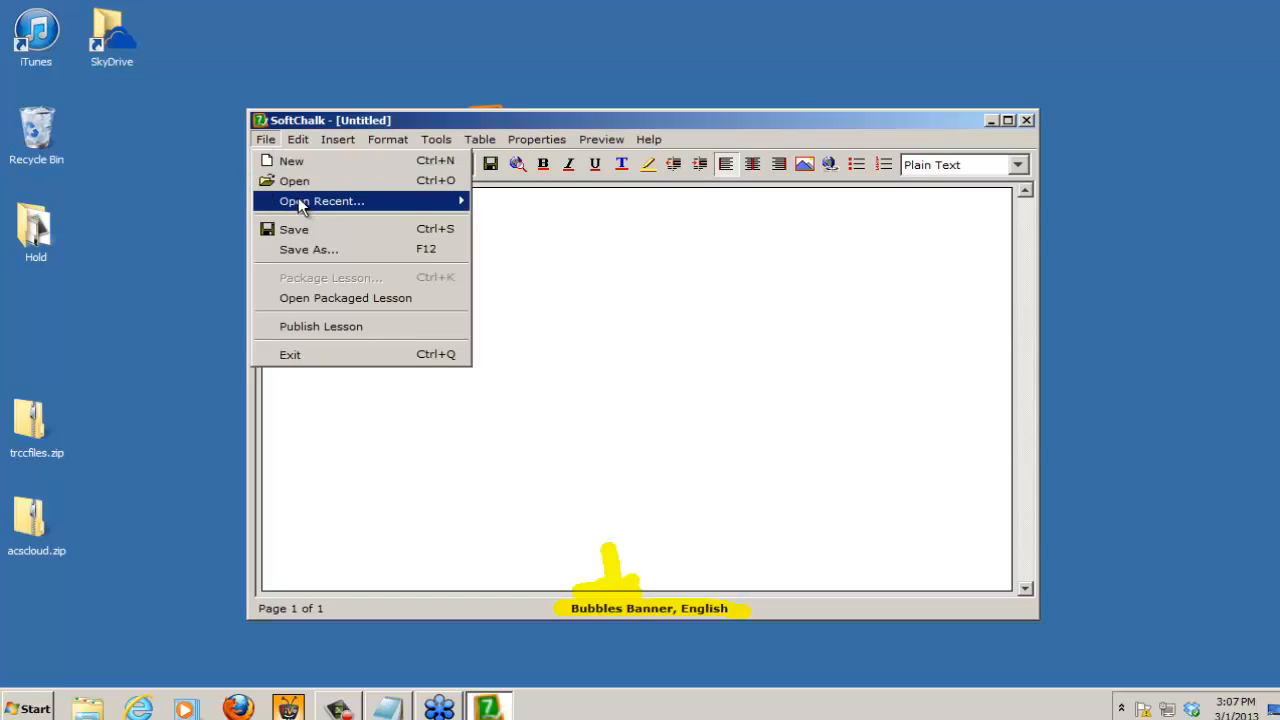
pyautogui.moveTo(300, 199)
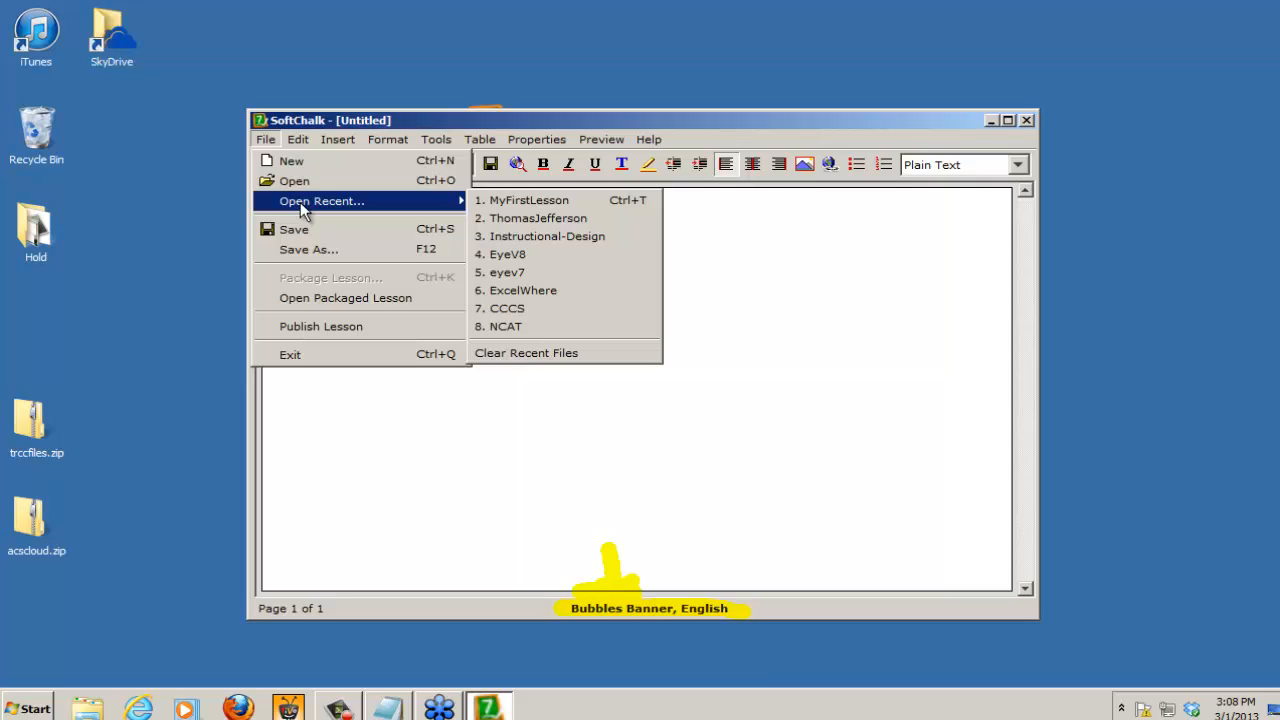
pyautogui.click(551, 200)
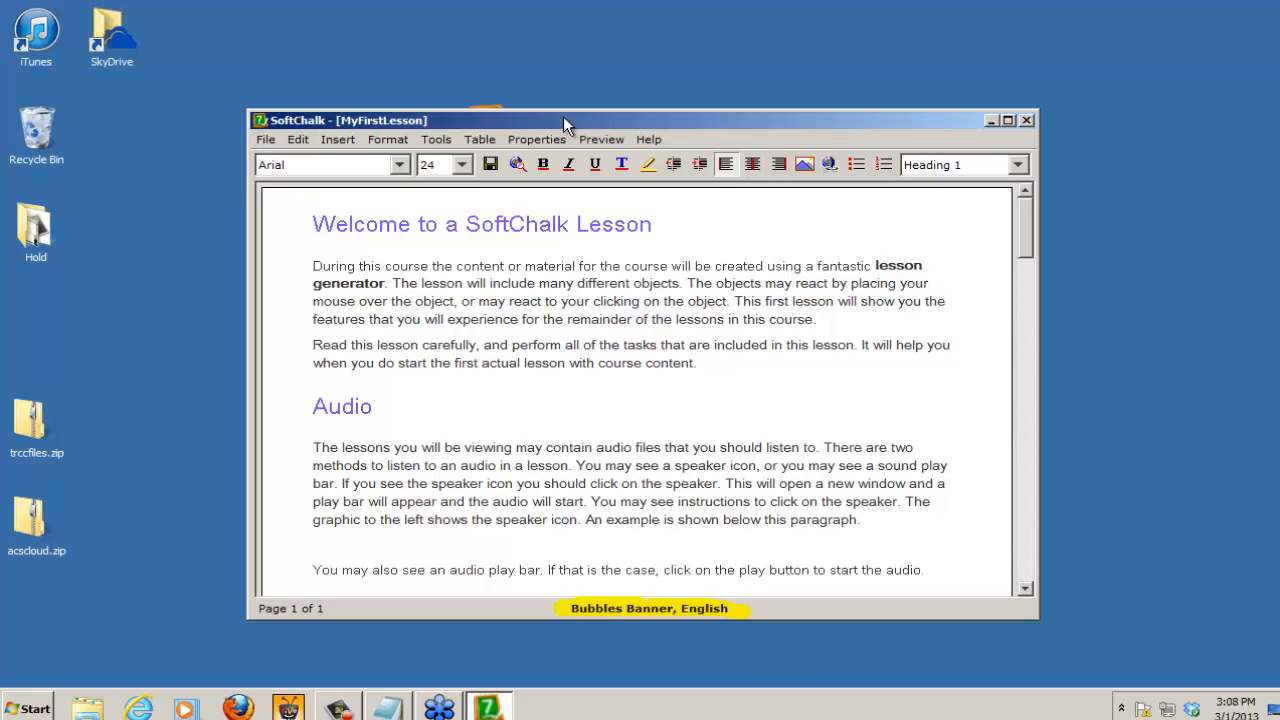
pyautogui.doubleClick(650, 117)
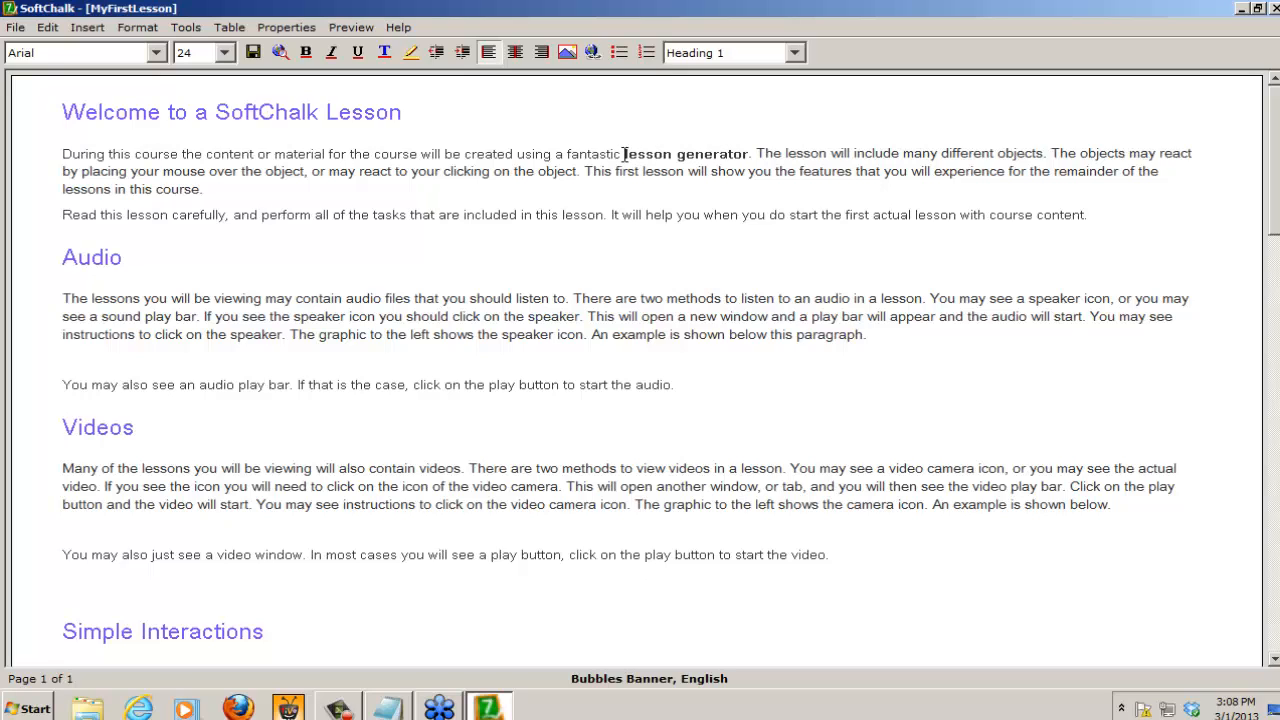
# Step: Remove all formatting from the bold words "lesson generator" in the first paragraph
pyautogui.moveTo(624, 154); pyautogui.dragTo(750, 157)
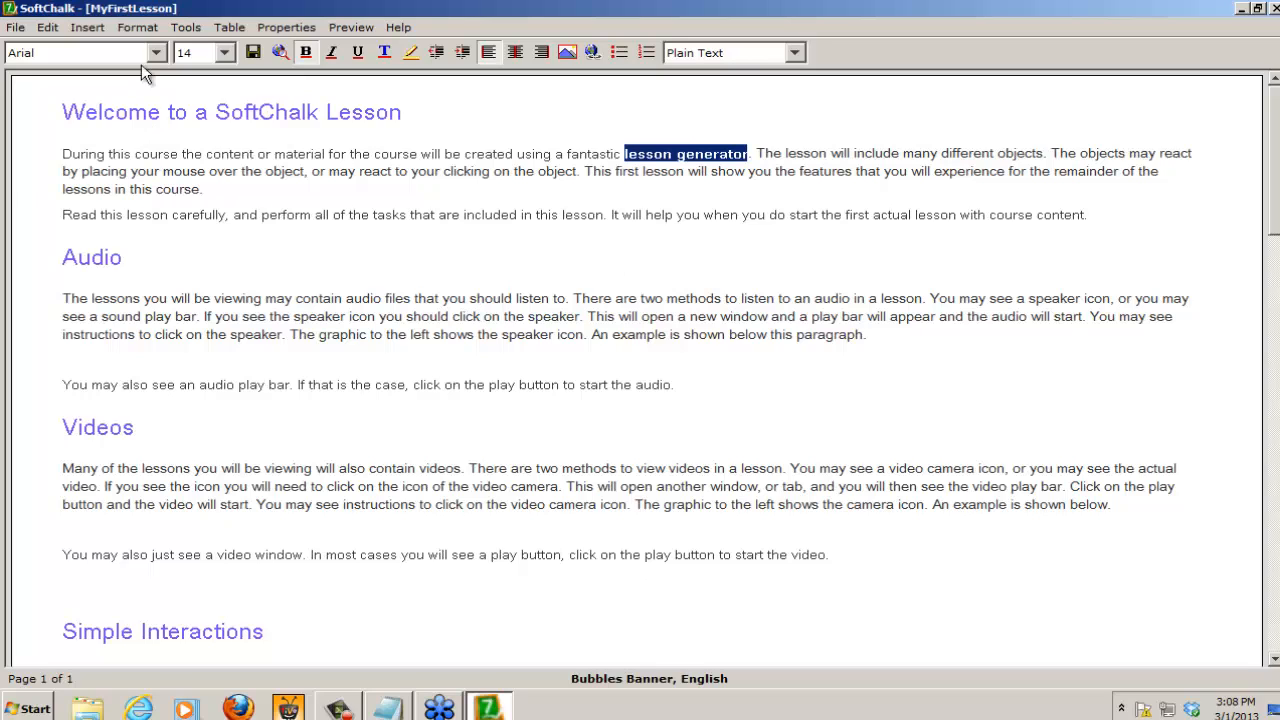
pyautogui.click(138, 29)
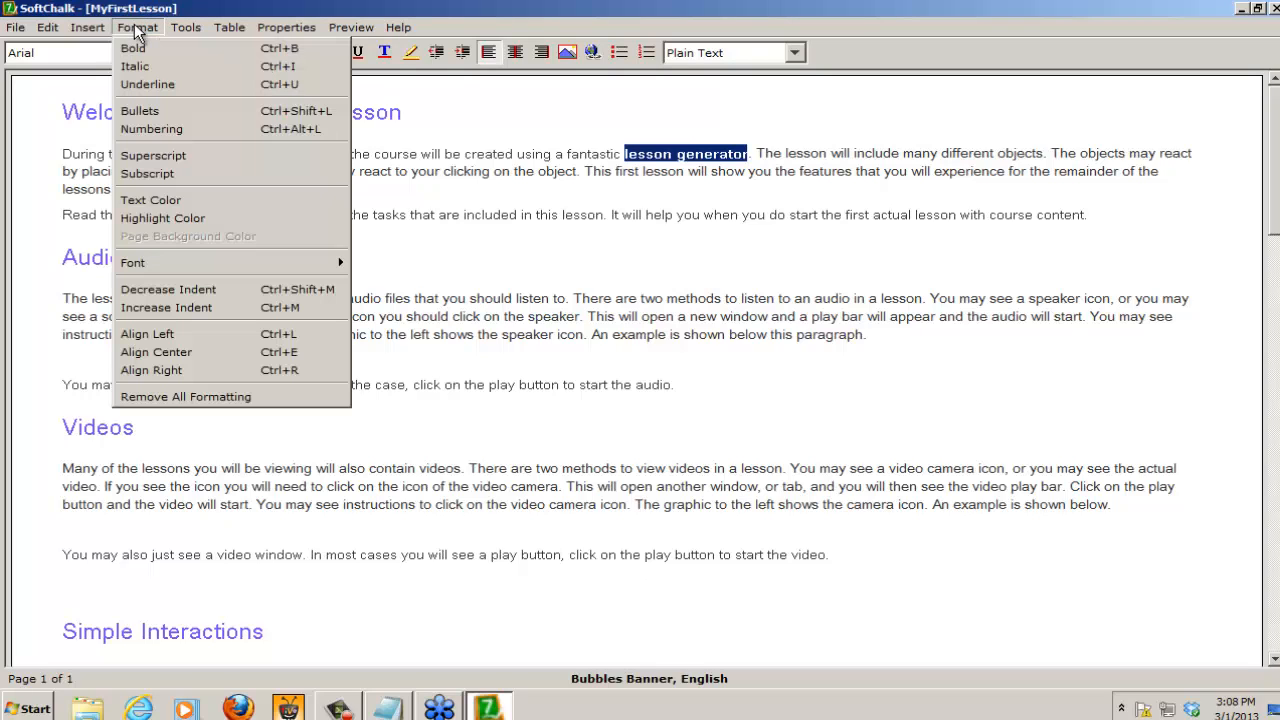
pyautogui.click(165, 396)
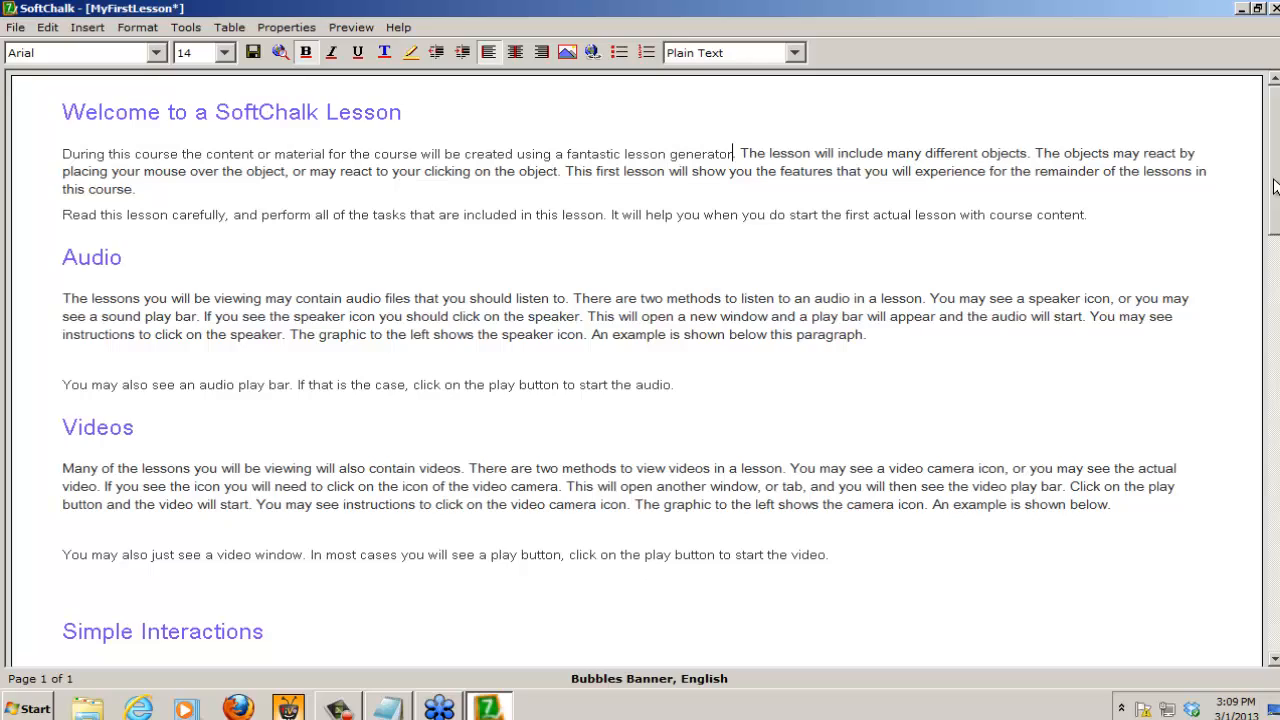
# Step: Enter the line "Scoring Activities" below the Activities heading near the end of the lesson
pyautogui.moveTo(1275, 187); pyautogui.dragTo(1265, 635)
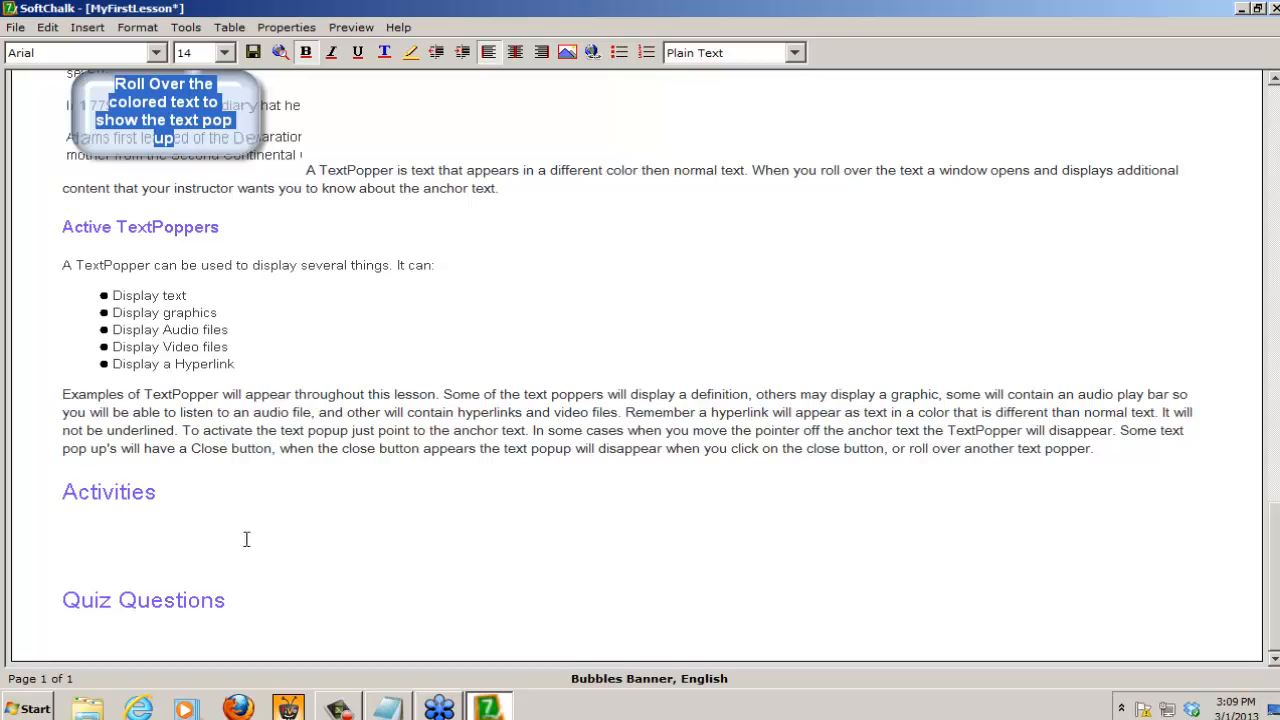
pyautogui.click(64, 527)
pyautogui.write('Socring ')
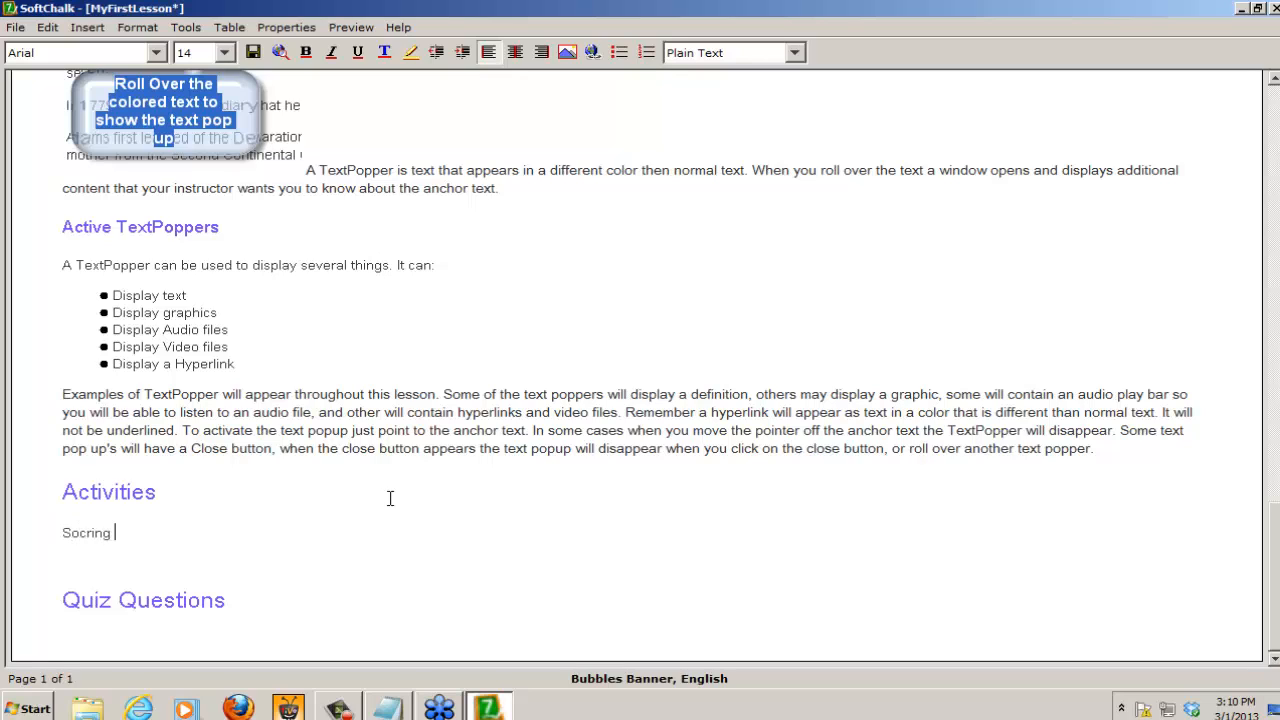
pyautogui.write('Activities')
pyautogui.click(84, 531)
pyautogui.press('BackSpace')
pyautogui.write('o')
# Step: Format the "Scoring Activities" line as Heading 2
pyautogui.click(185, 532)
pyautogui.click(711, 55)
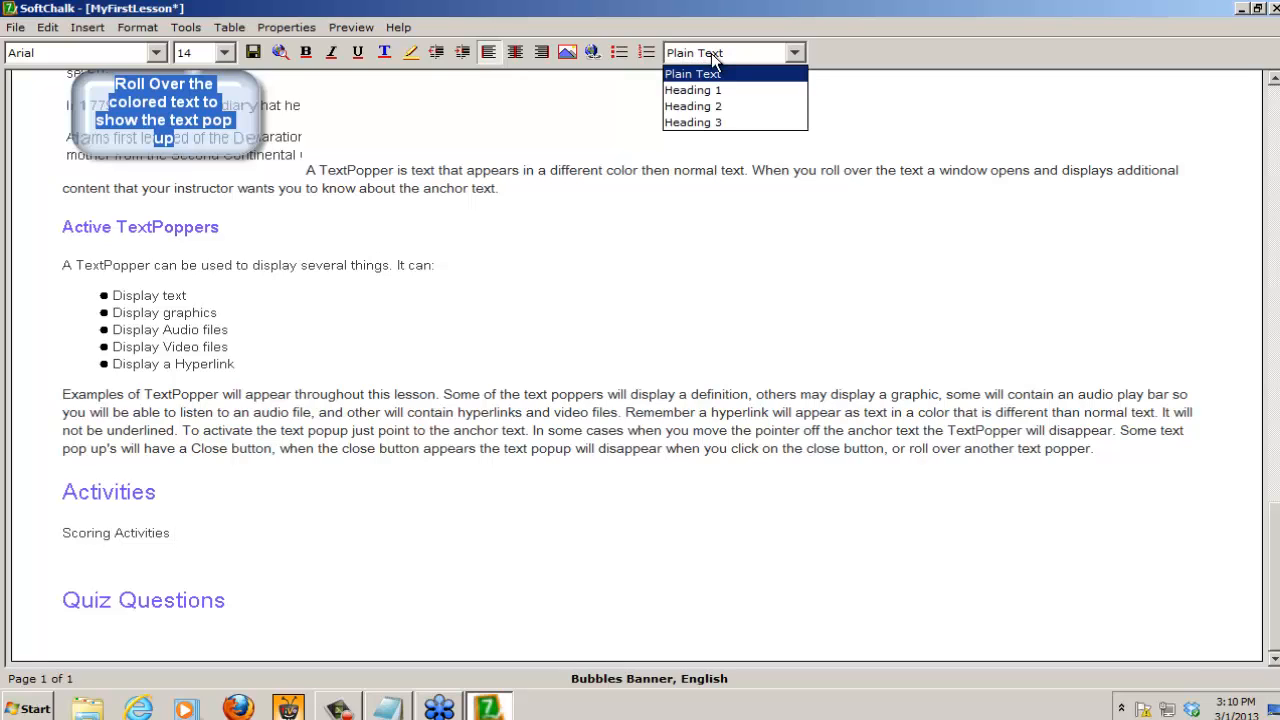
pyautogui.click(703, 106)
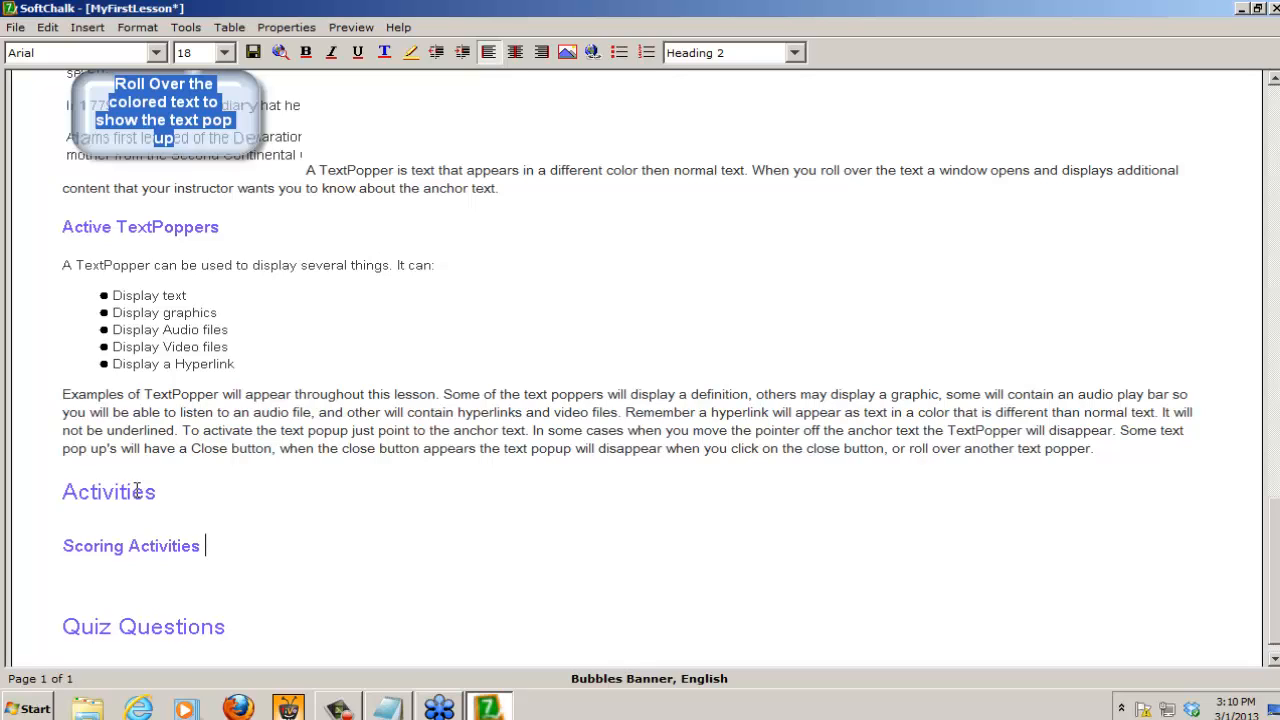
pyautogui.press('Home')
# Step: Save the lesson and preview it in the browser, checking the On this Page sidebar before closing the preview
pyautogui.click(281, 51)
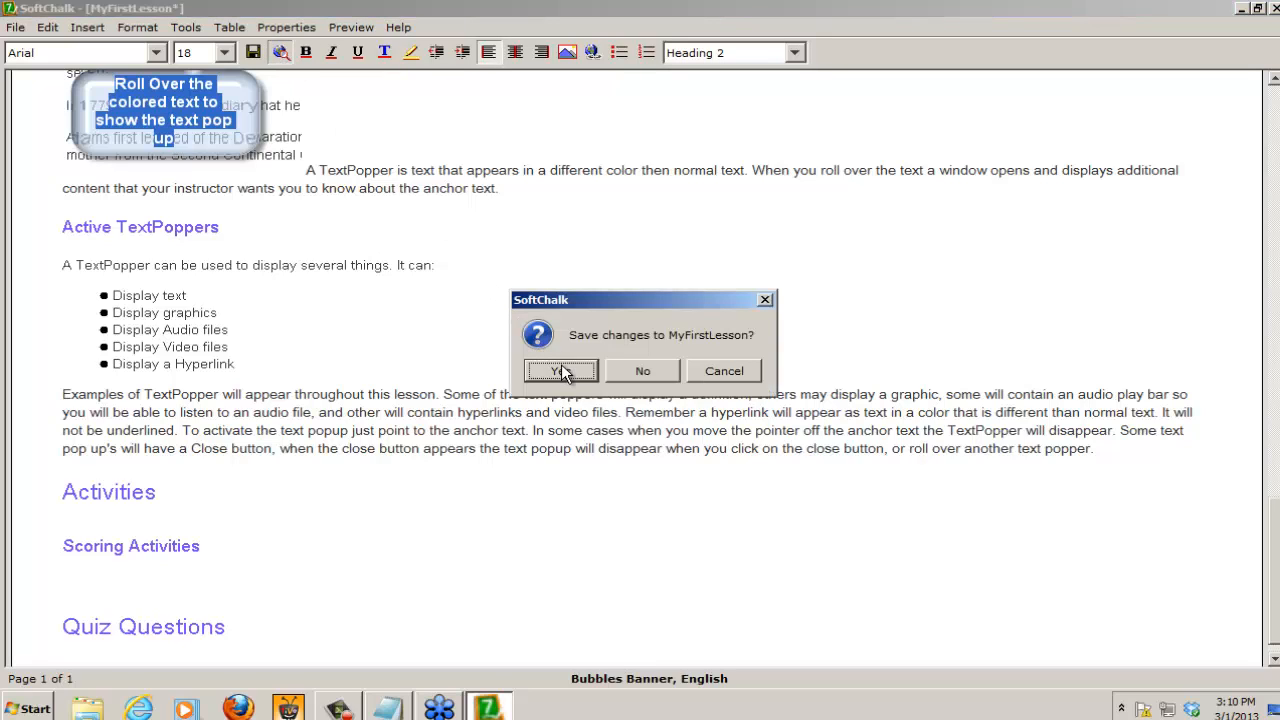
pyautogui.click(562, 371)
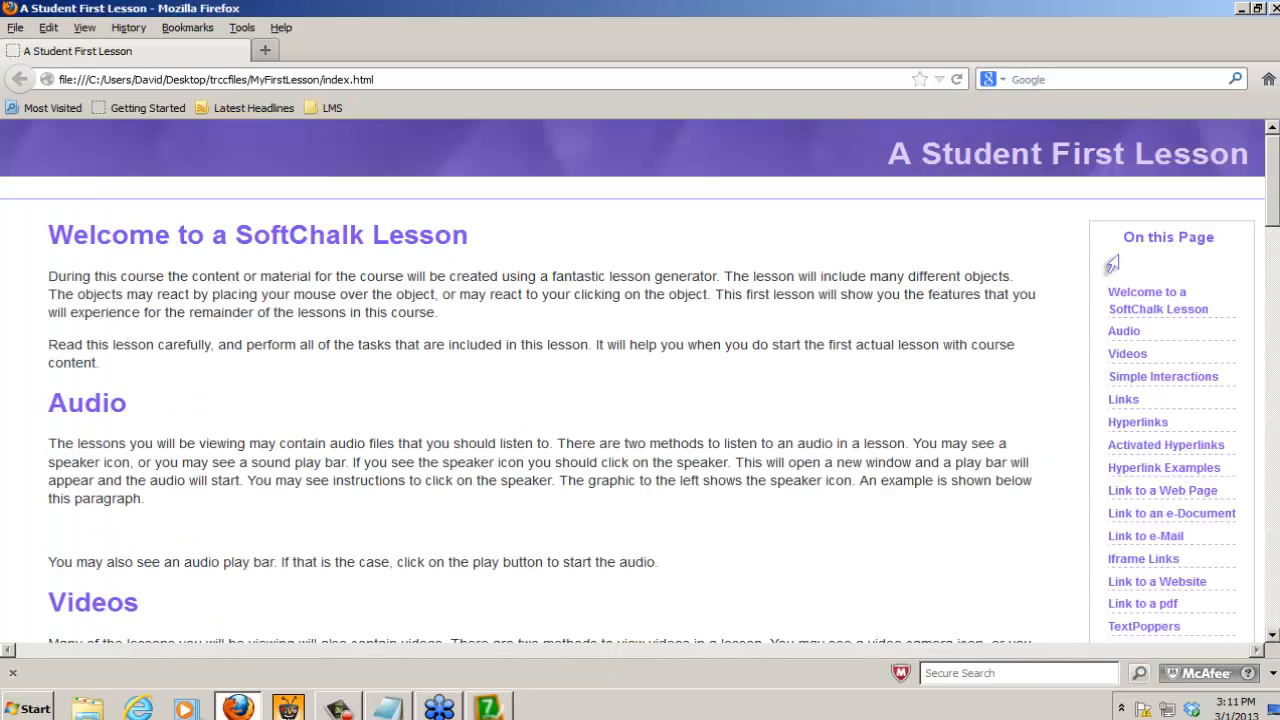
pyautogui.moveTo(1273, 200); pyautogui.dragTo(1273, 240)
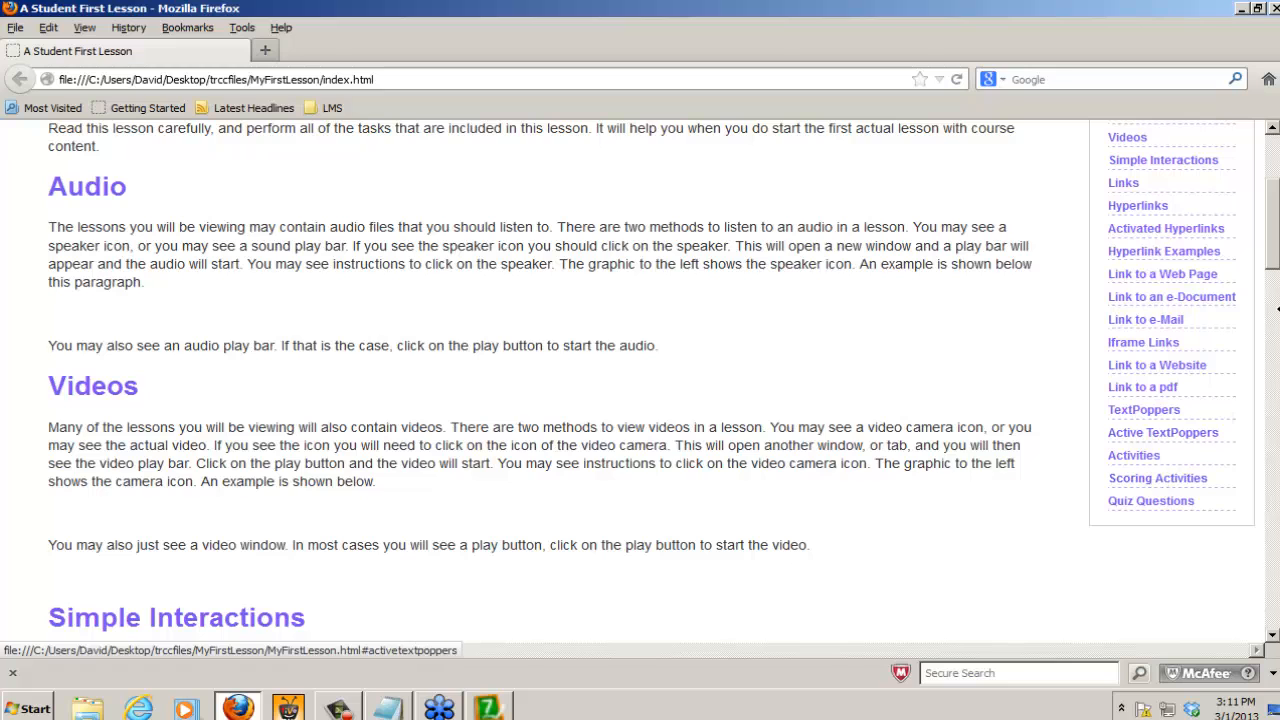
pyautogui.scroll(1, 1272, 203)
pyautogui.scroll(4, 1272, 203)
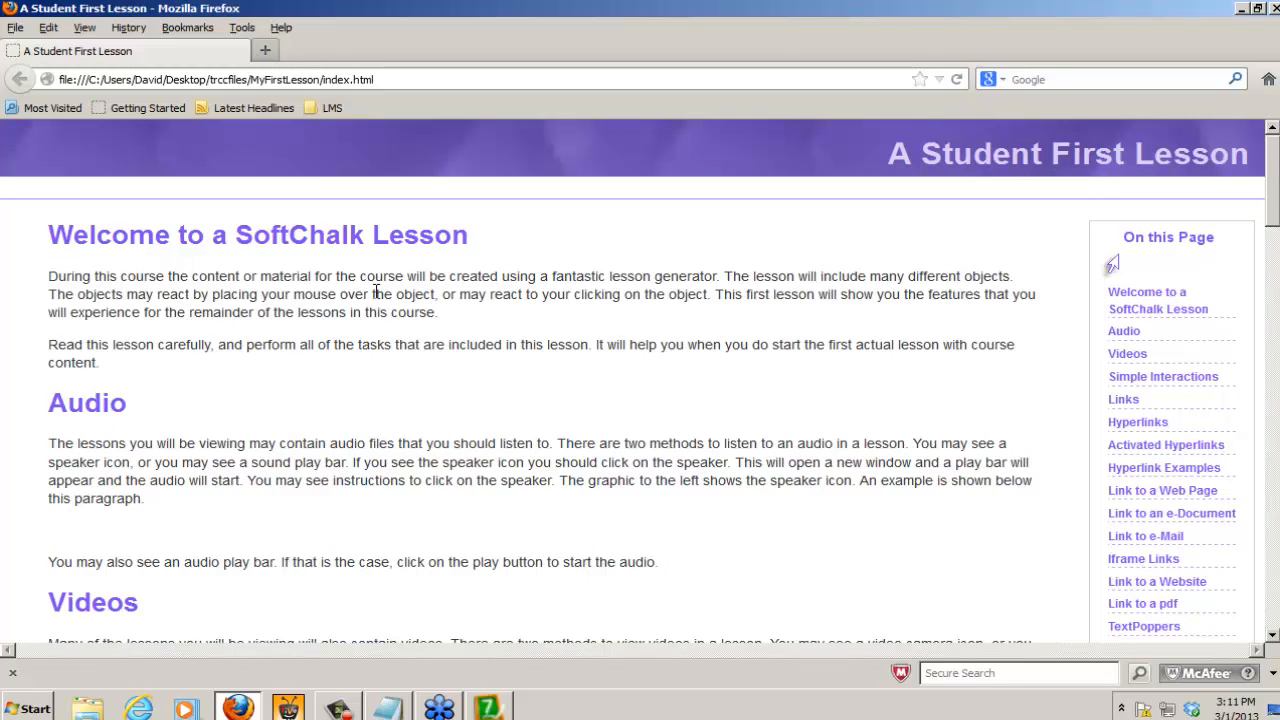
pyautogui.click(1275, 10)
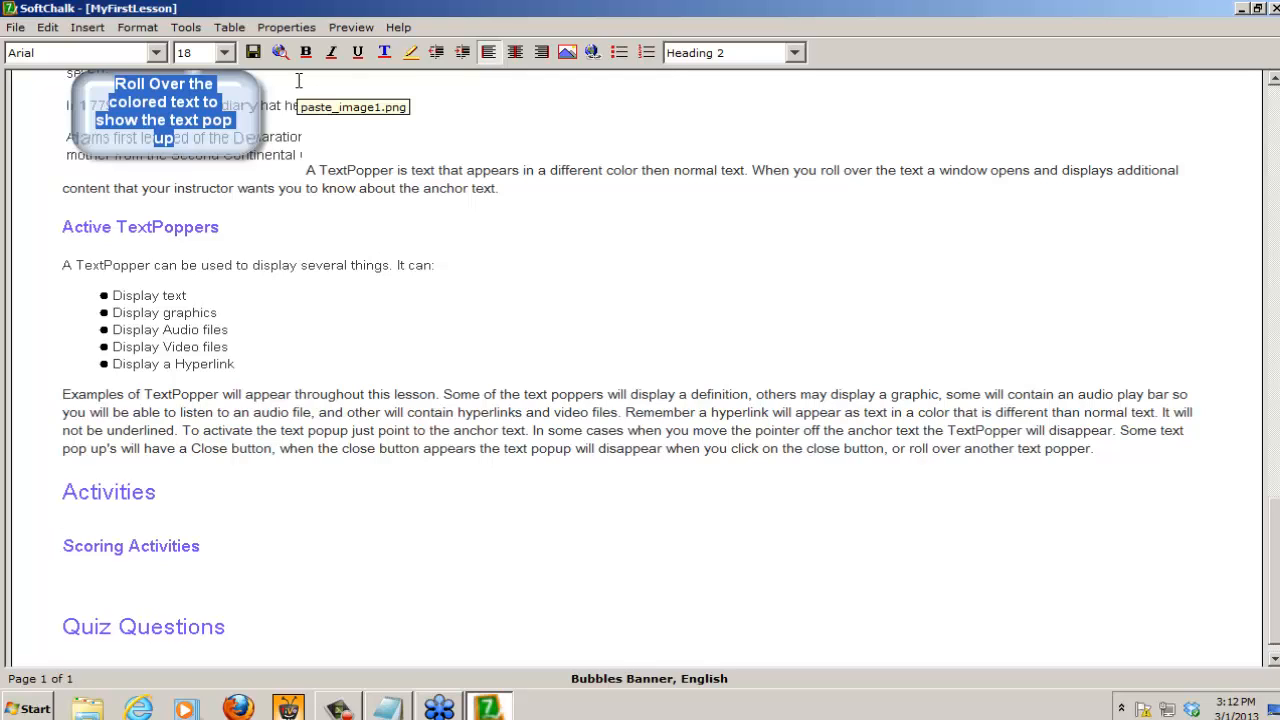
# Step: Enable the Table of Contents page in the lesson's style properties
pyautogui.click(287, 27)
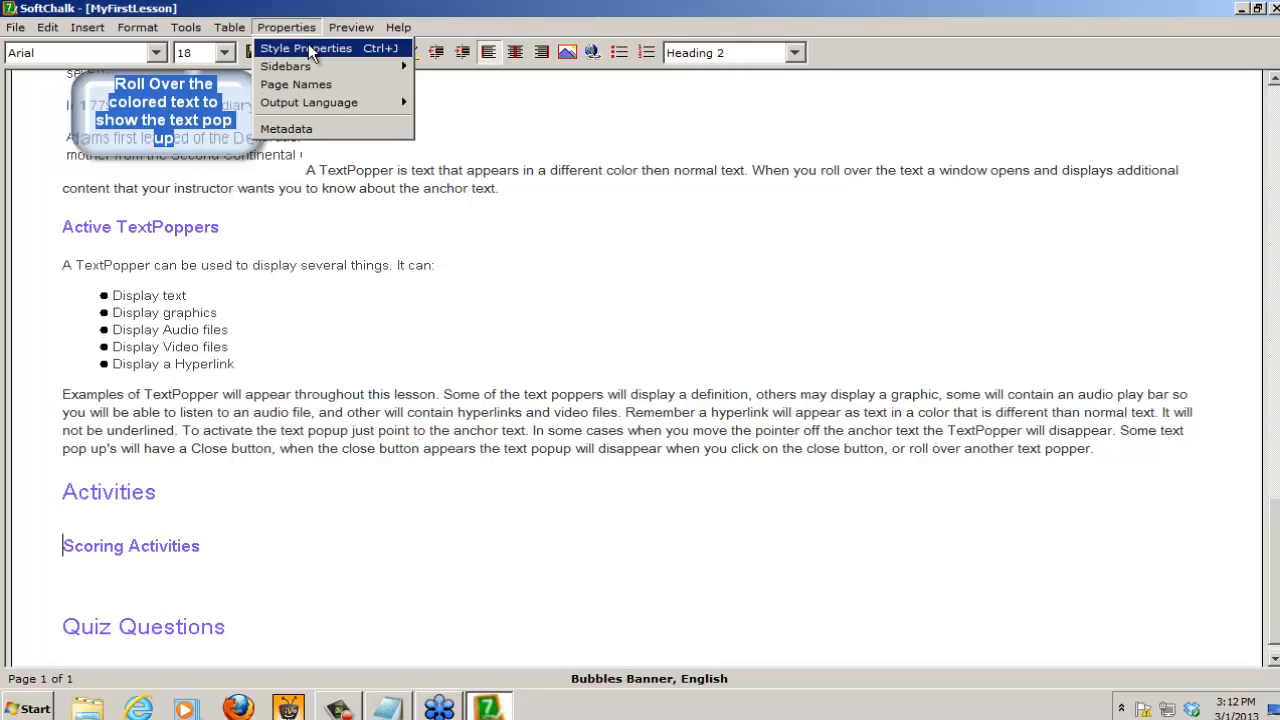
pyautogui.click(308, 48)
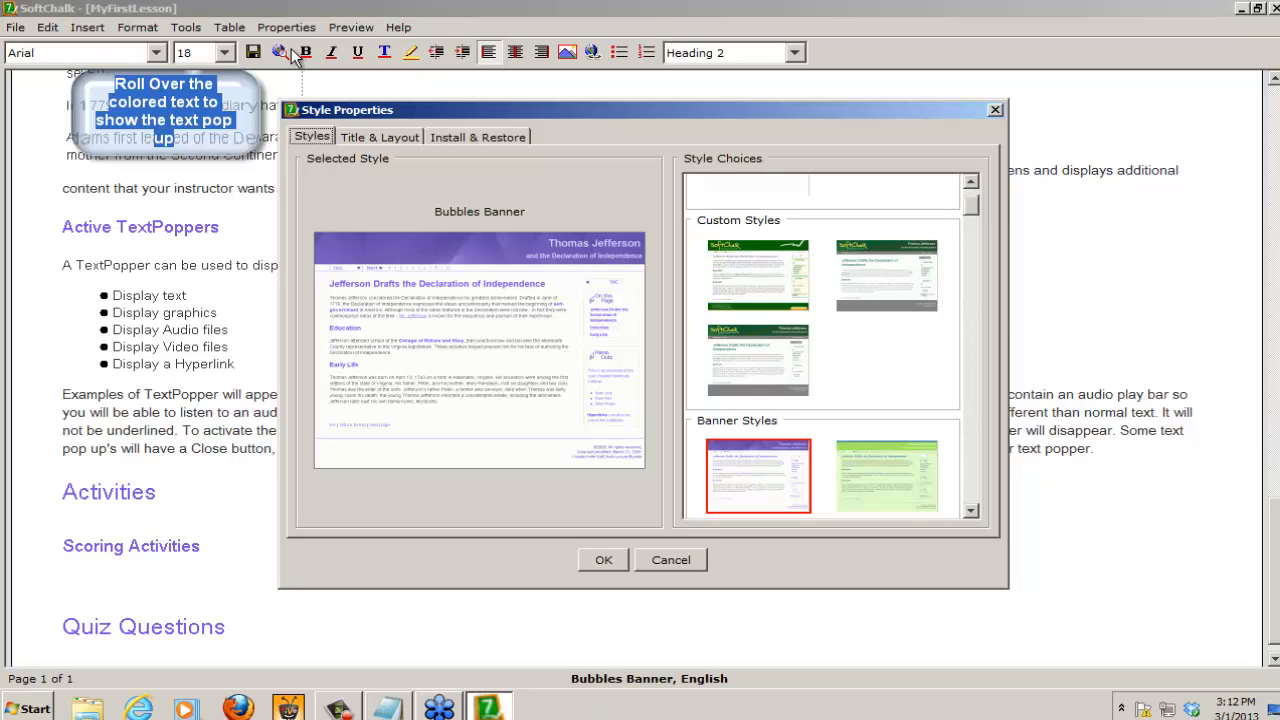
pyautogui.click(392, 137)
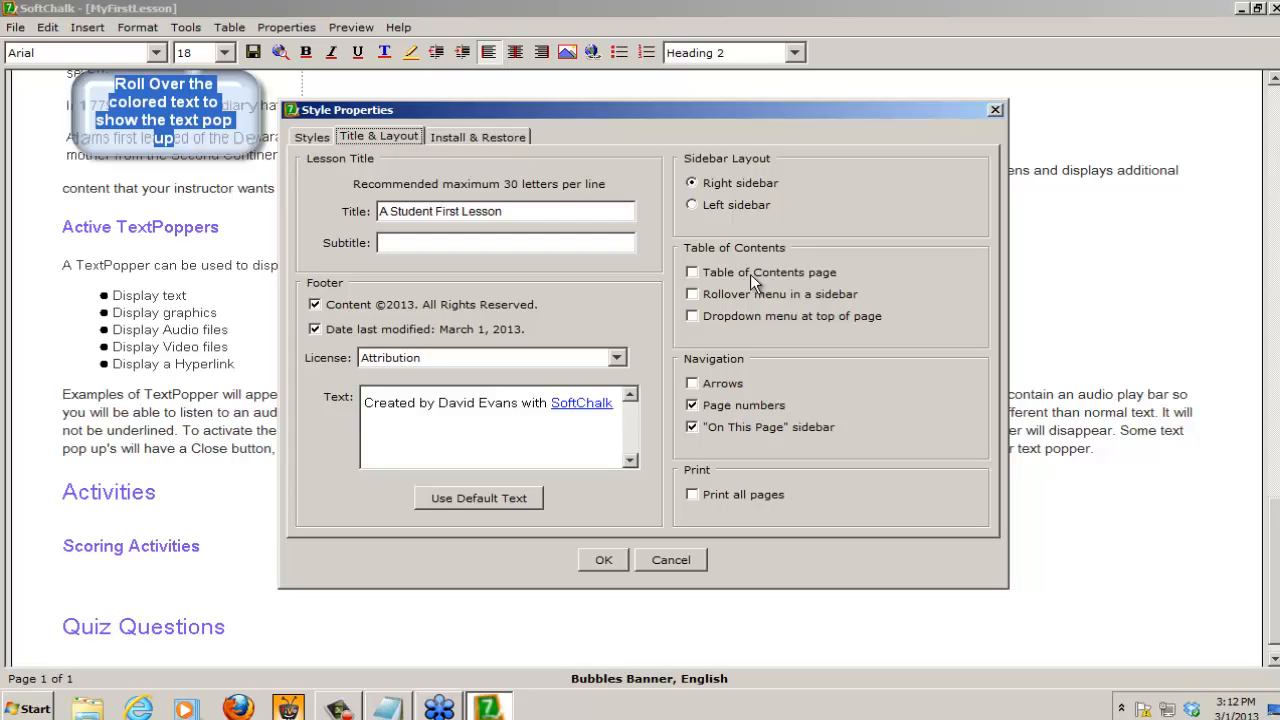
pyautogui.click(692, 272)
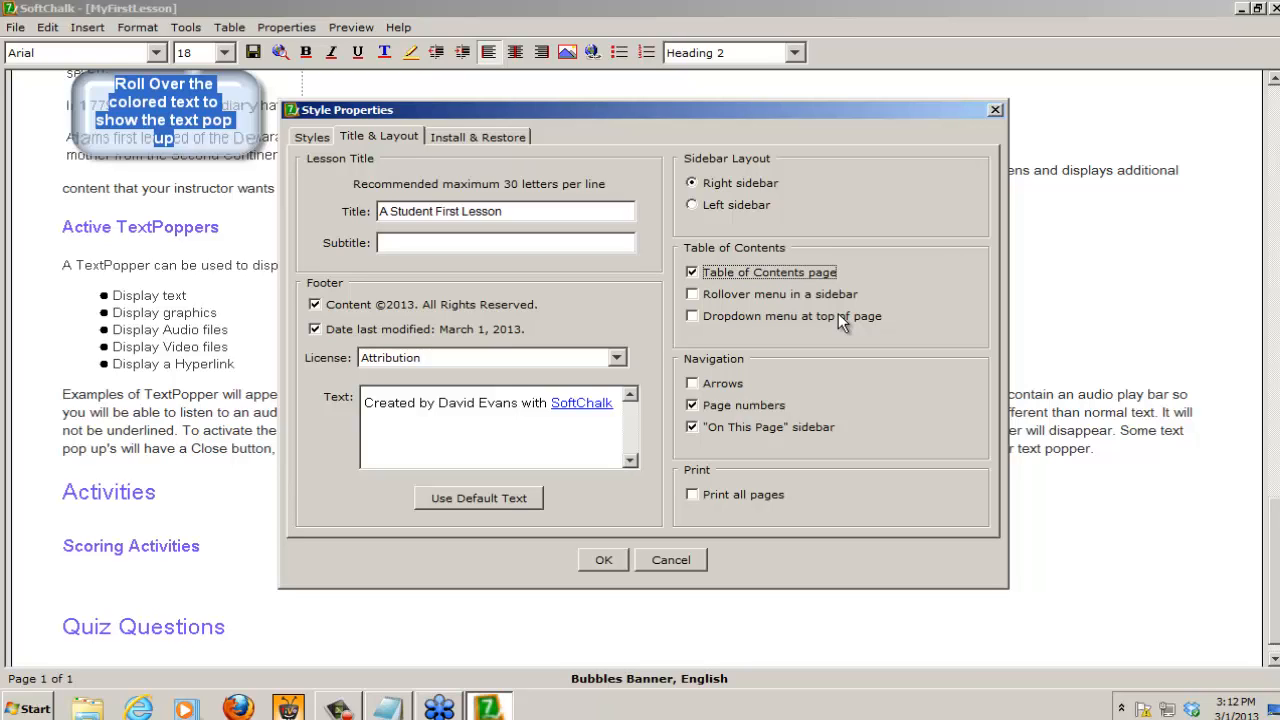
pyautogui.click(603, 560)
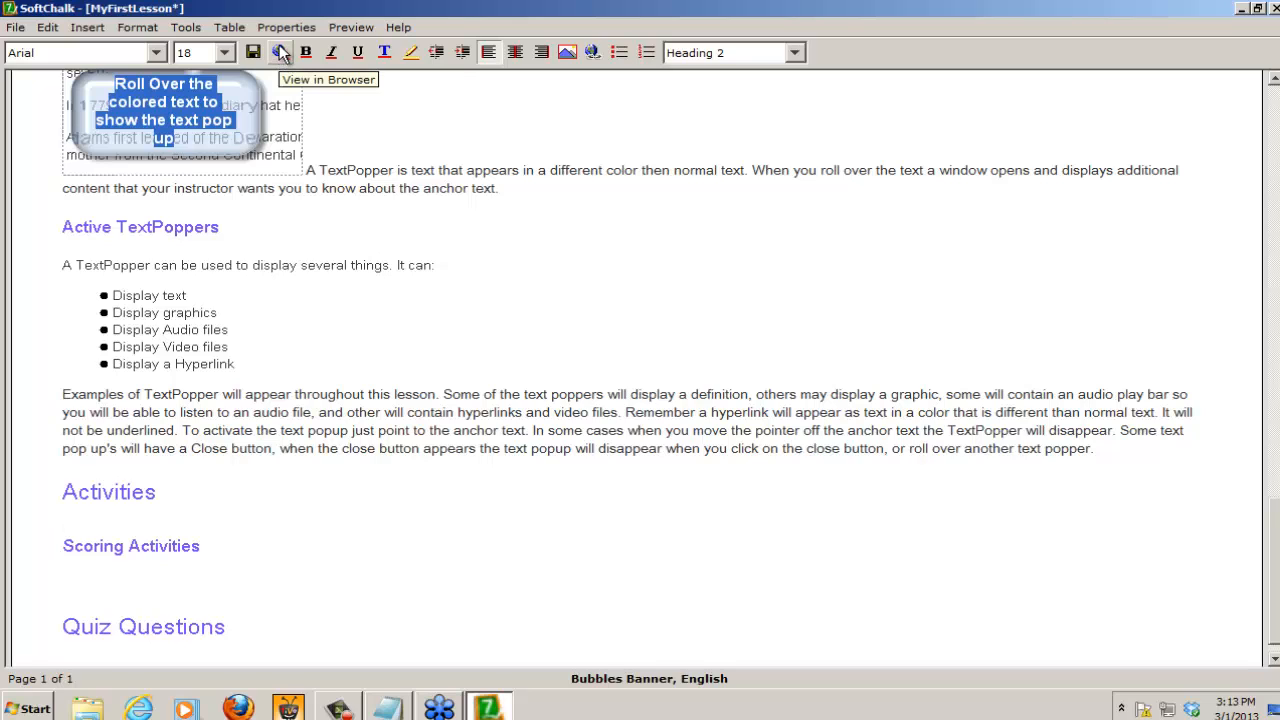
# Step: Save and preview the lesson in the browser, testing the Hyperlinks entry and the link back to the Contents page
pyautogui.click(281, 53)
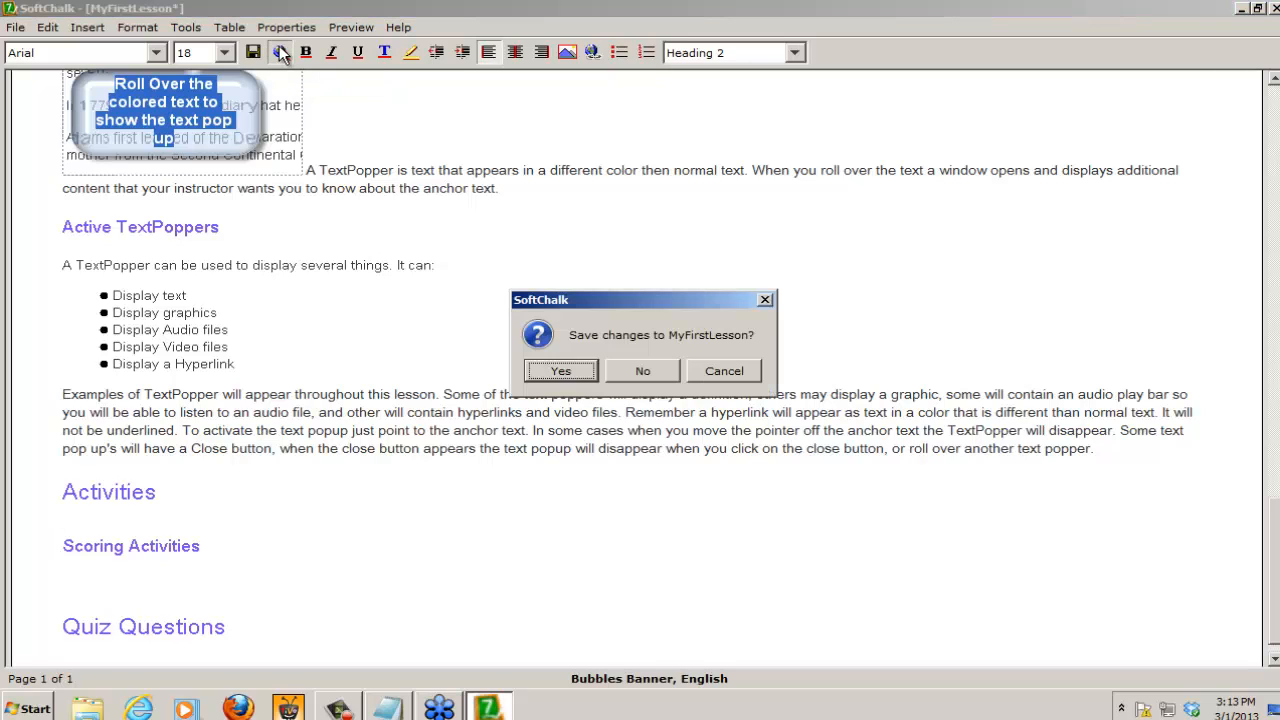
pyautogui.click(563, 370)
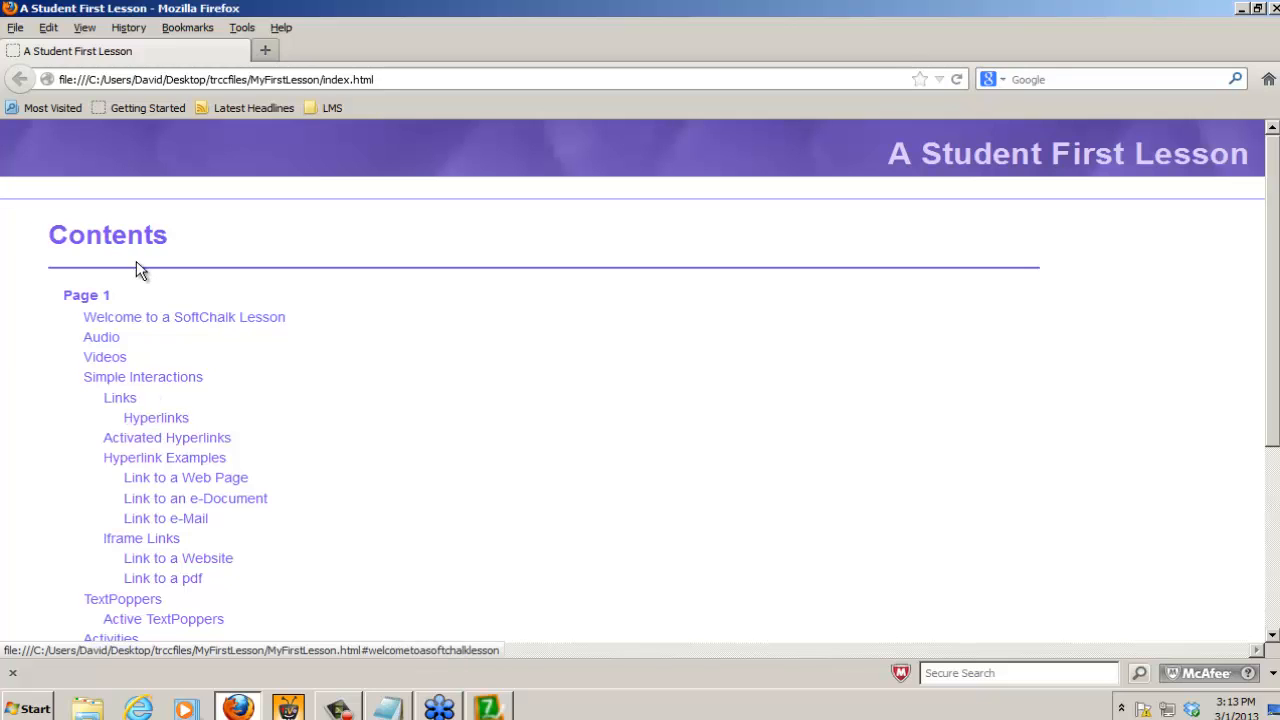
pyautogui.click(152, 424)
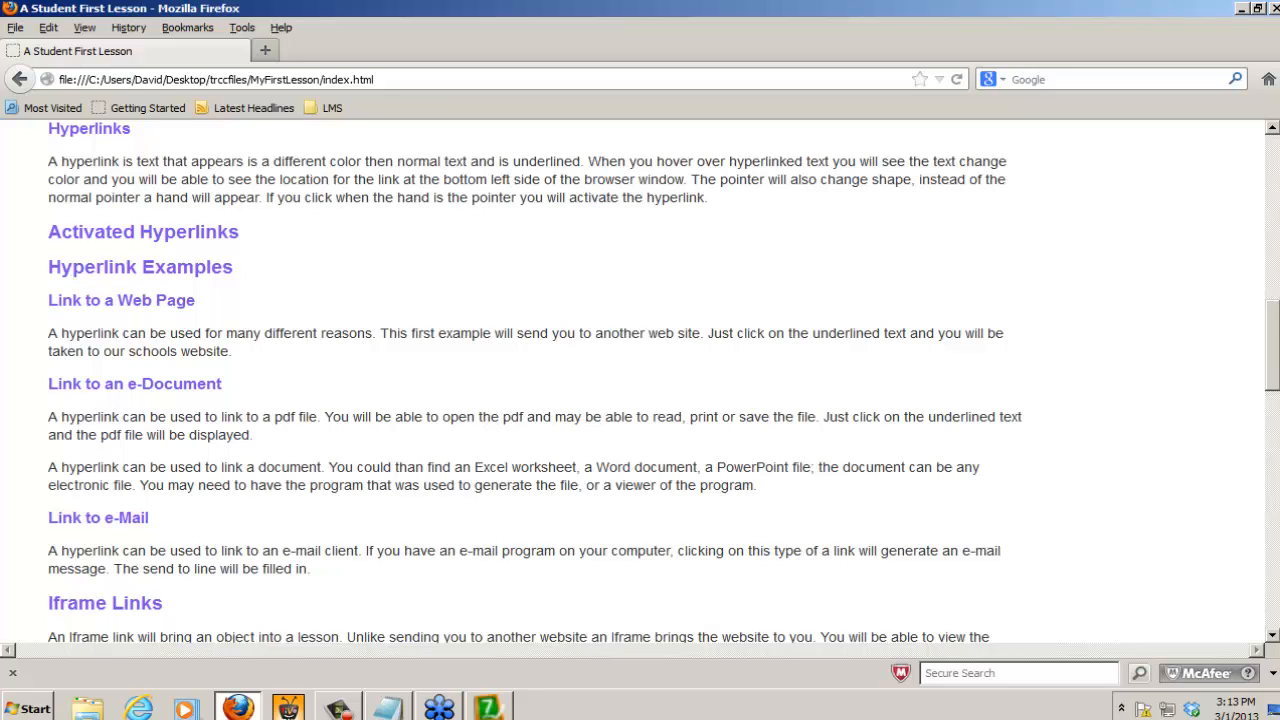
pyautogui.moveTo(1274, 370); pyautogui.dragTo(1275, 185)
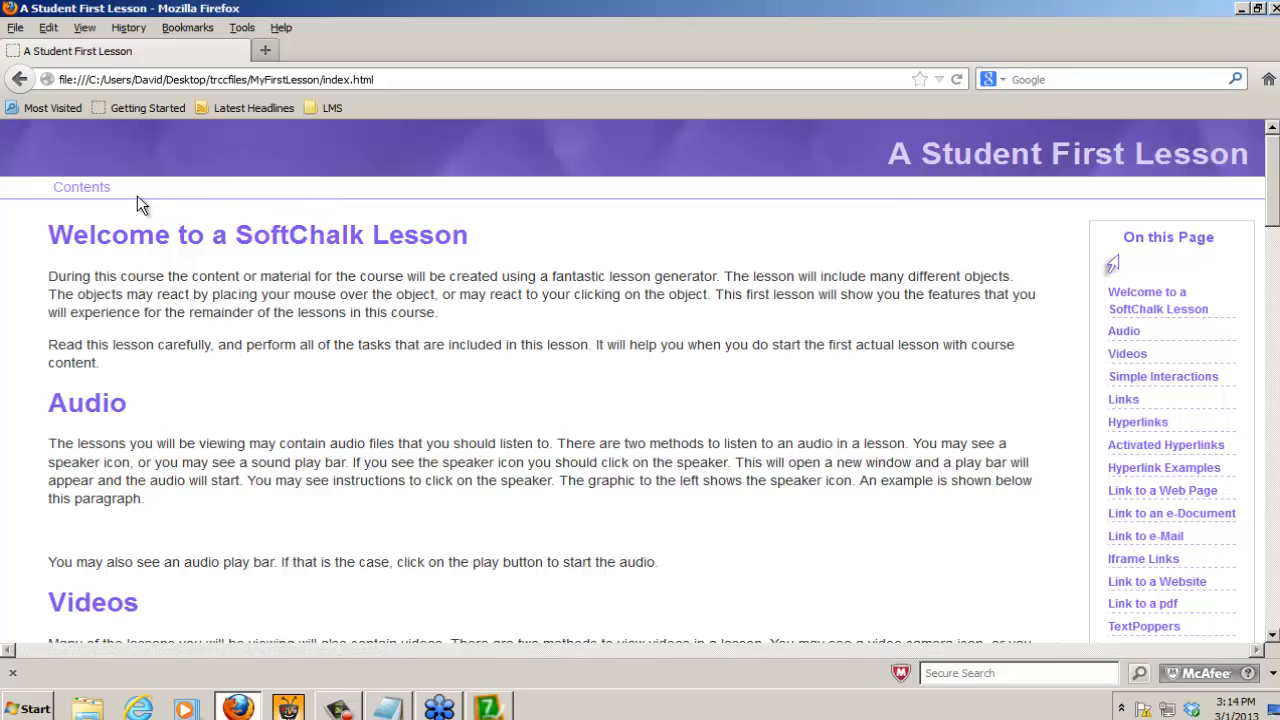
pyautogui.click(81, 190)
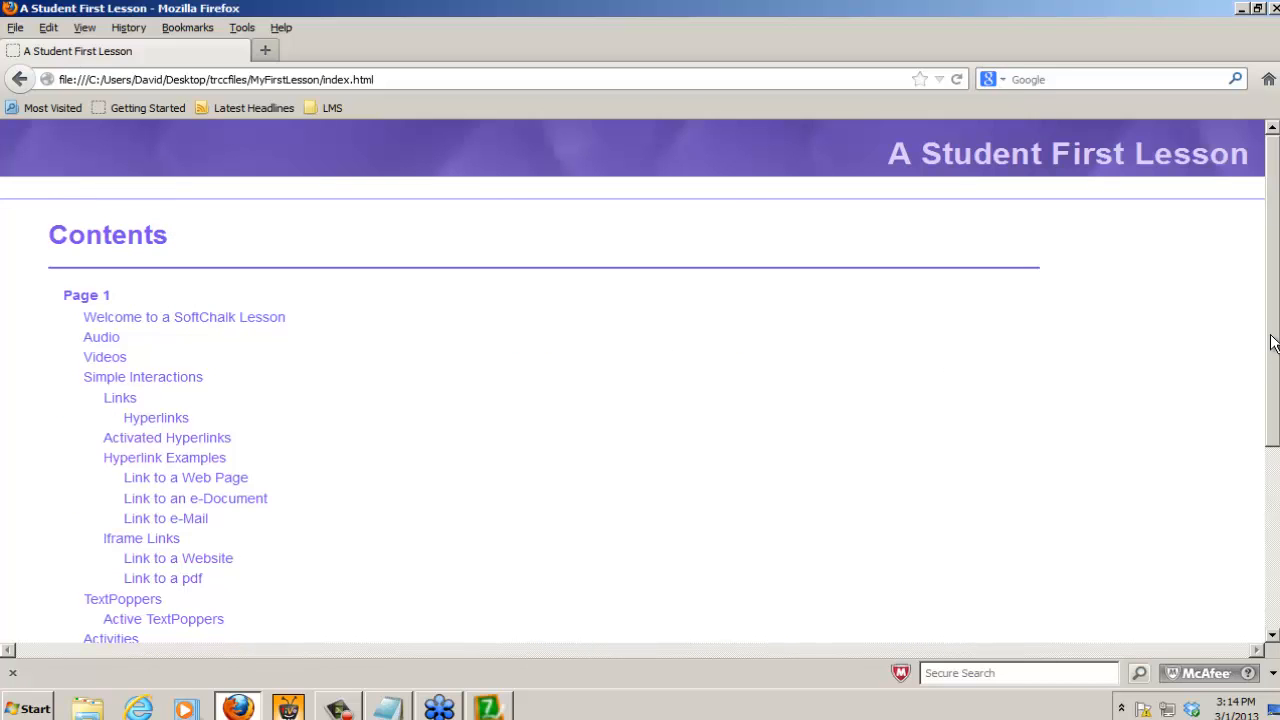
# Step: Test the Quiz Questions entry at the end of the Contents page and close the browser preview
pyautogui.scroll(-1, 1273, 350)
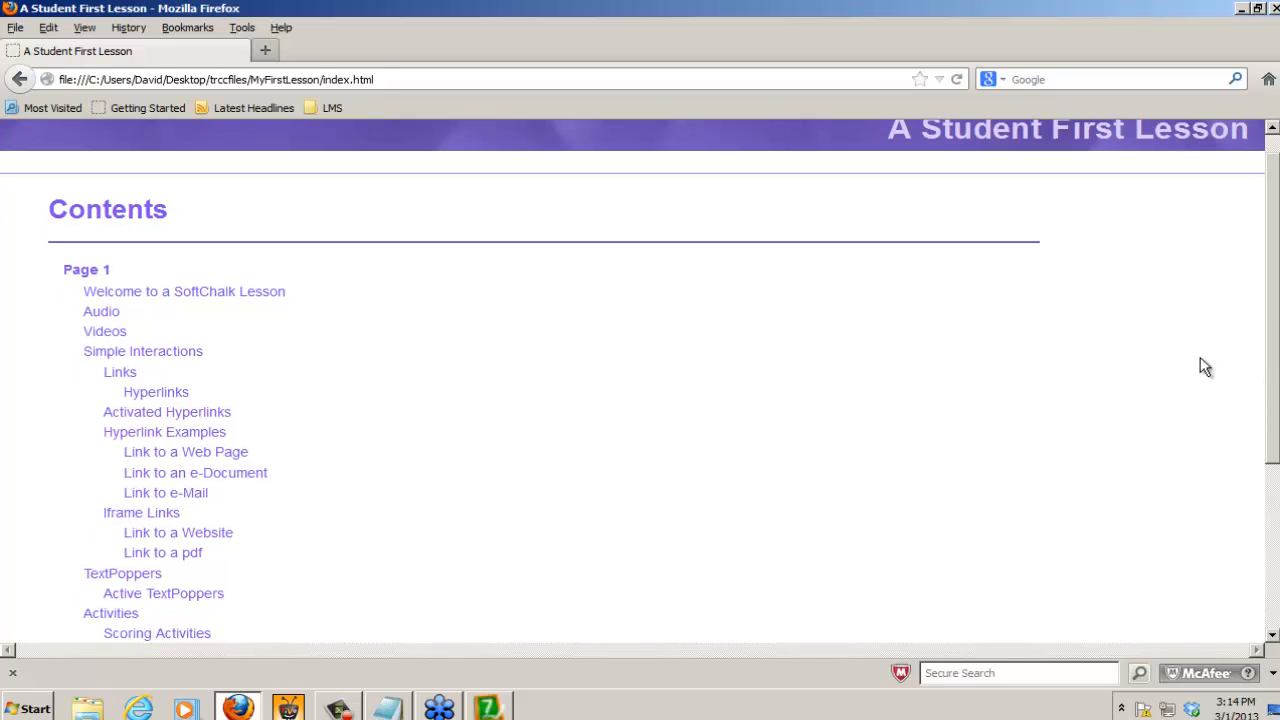
pyautogui.scroll(-4, 1273, 376)
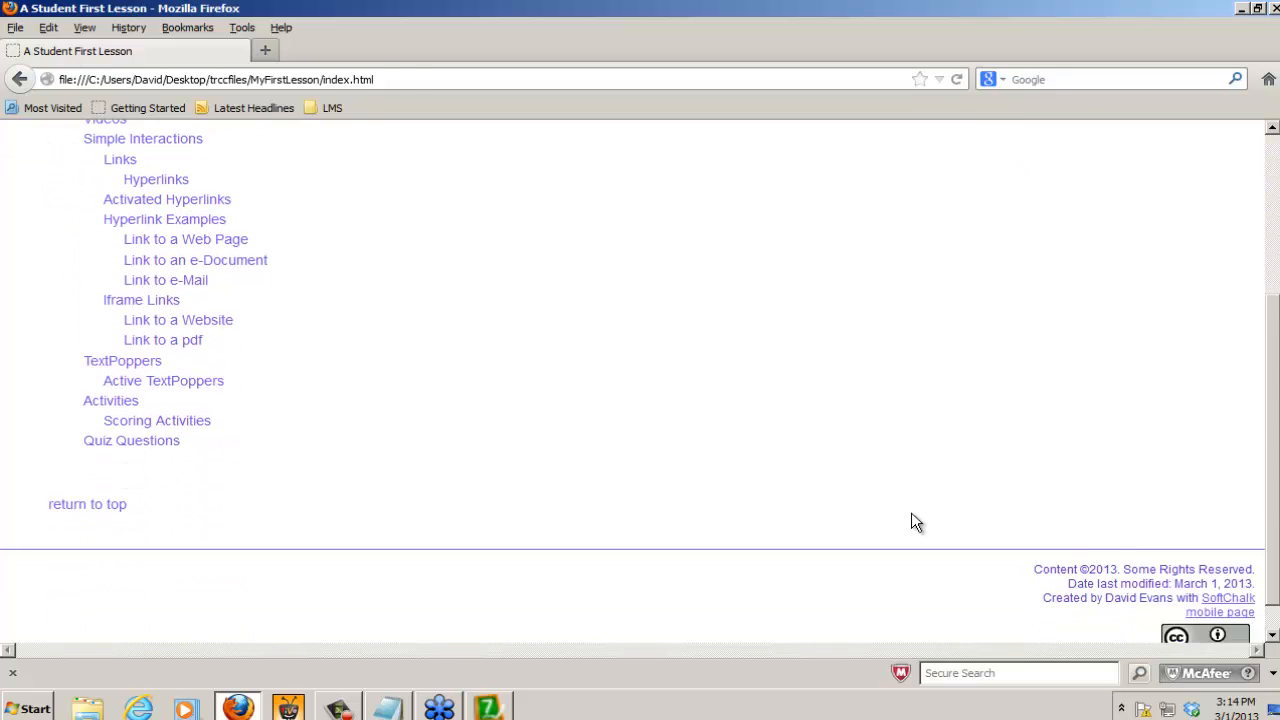
pyautogui.click(121, 442)
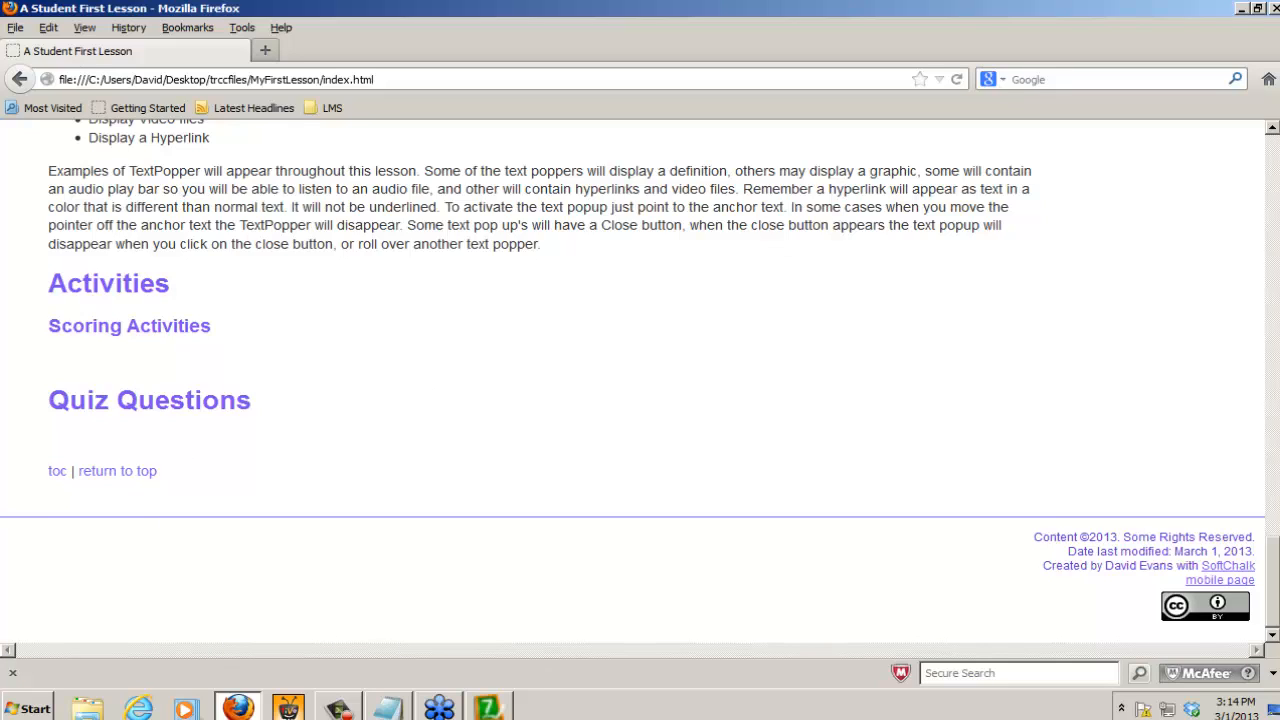
pyautogui.click(1275, 8)
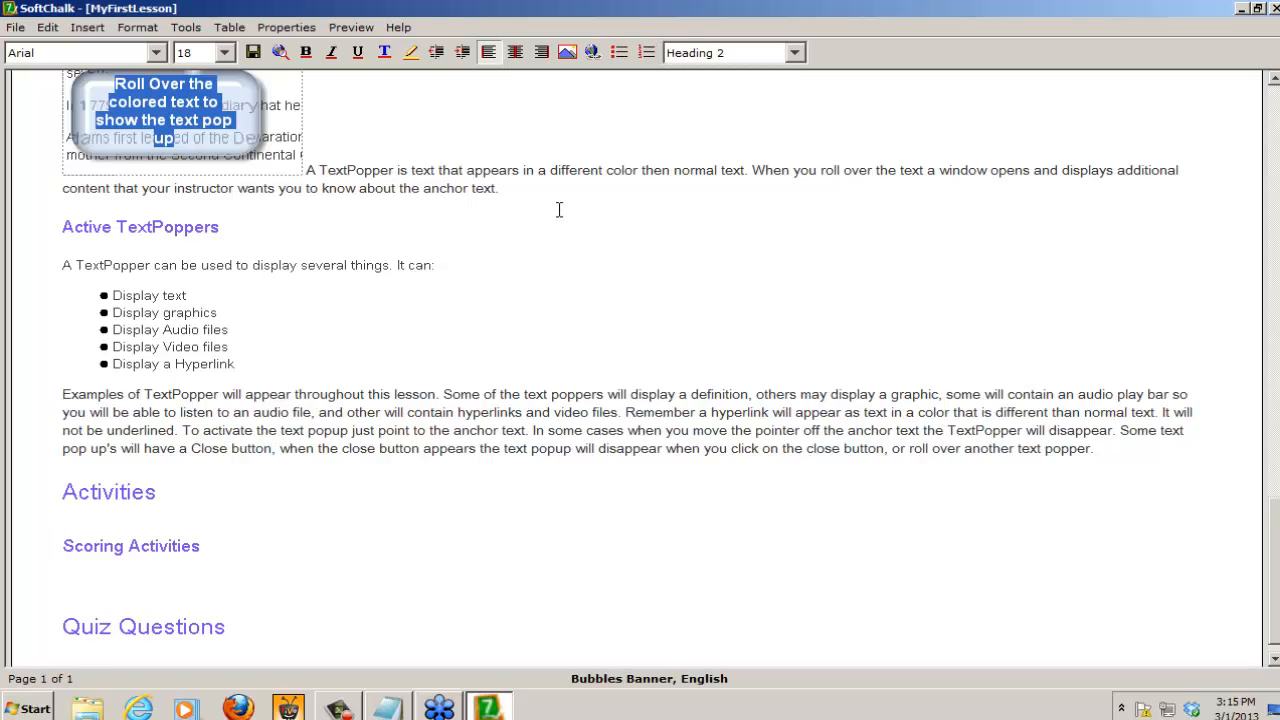
# Step: Name page 1 "Using a SoftChalk Lesson" for the table of contents
pyautogui.click(285, 28)
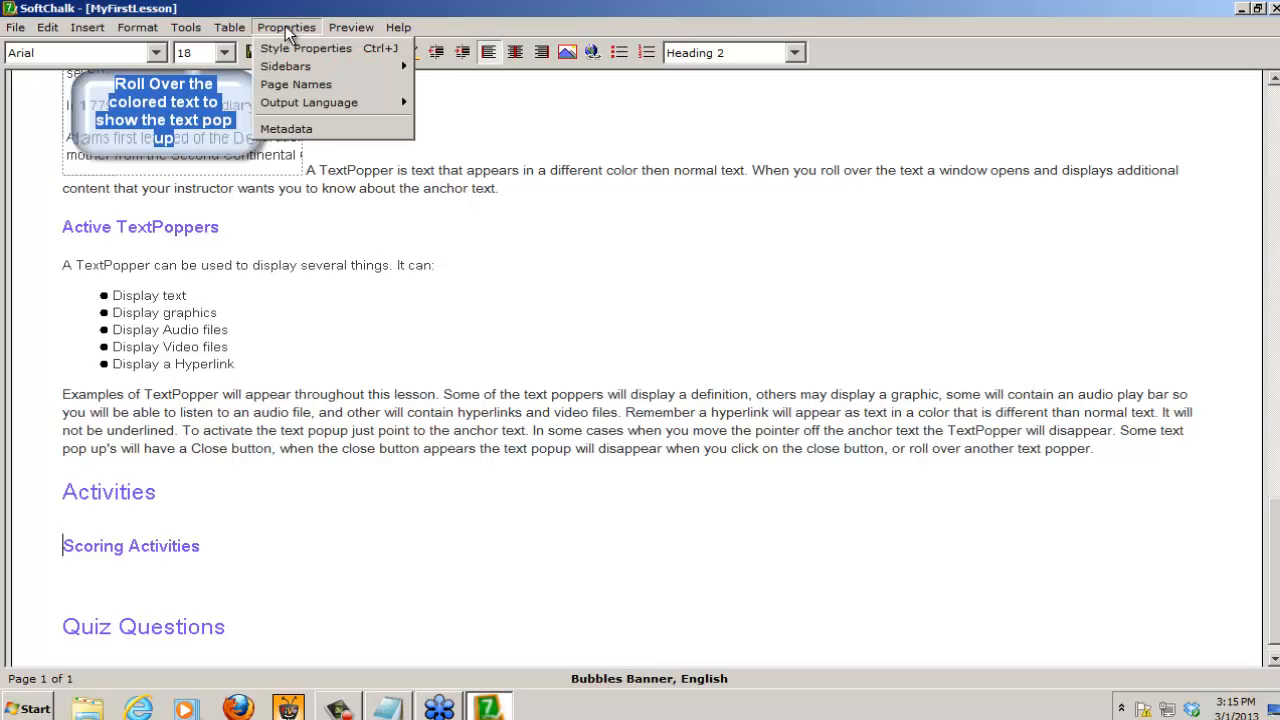
pyautogui.click(293, 84)
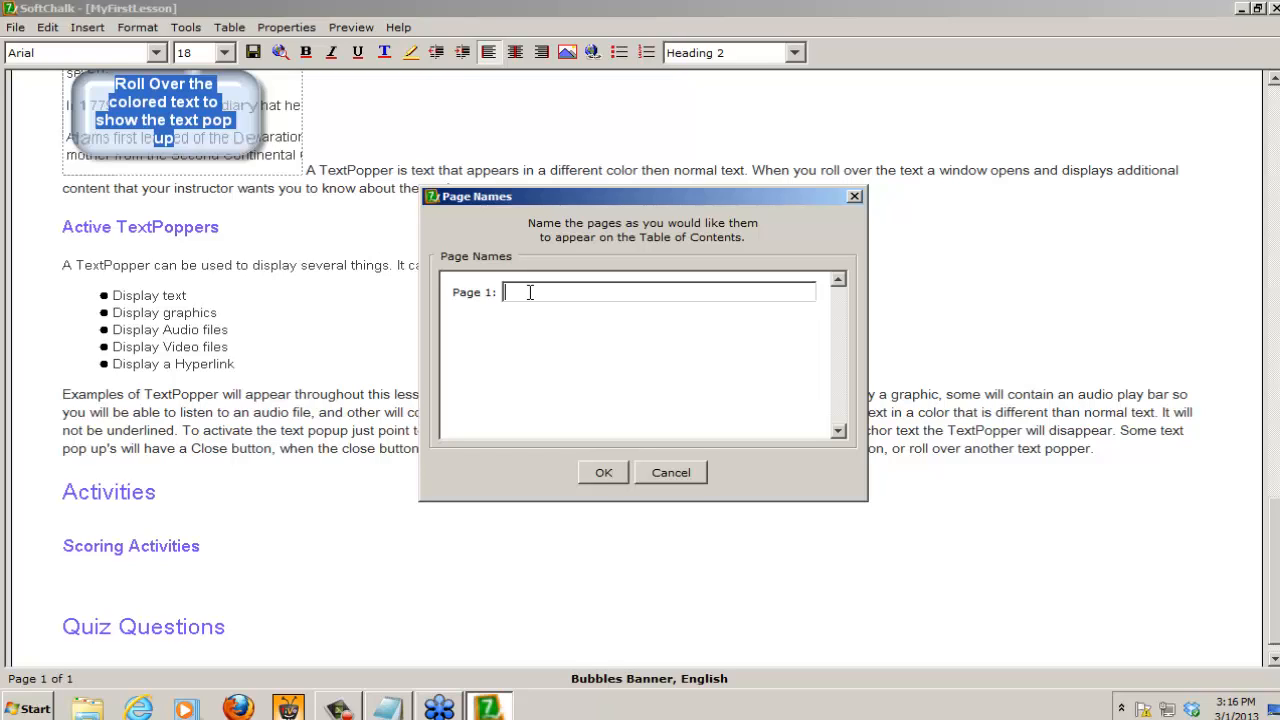
pyautogui.write('Using a SoftChalk Lesson')
pyautogui.click(602, 471)
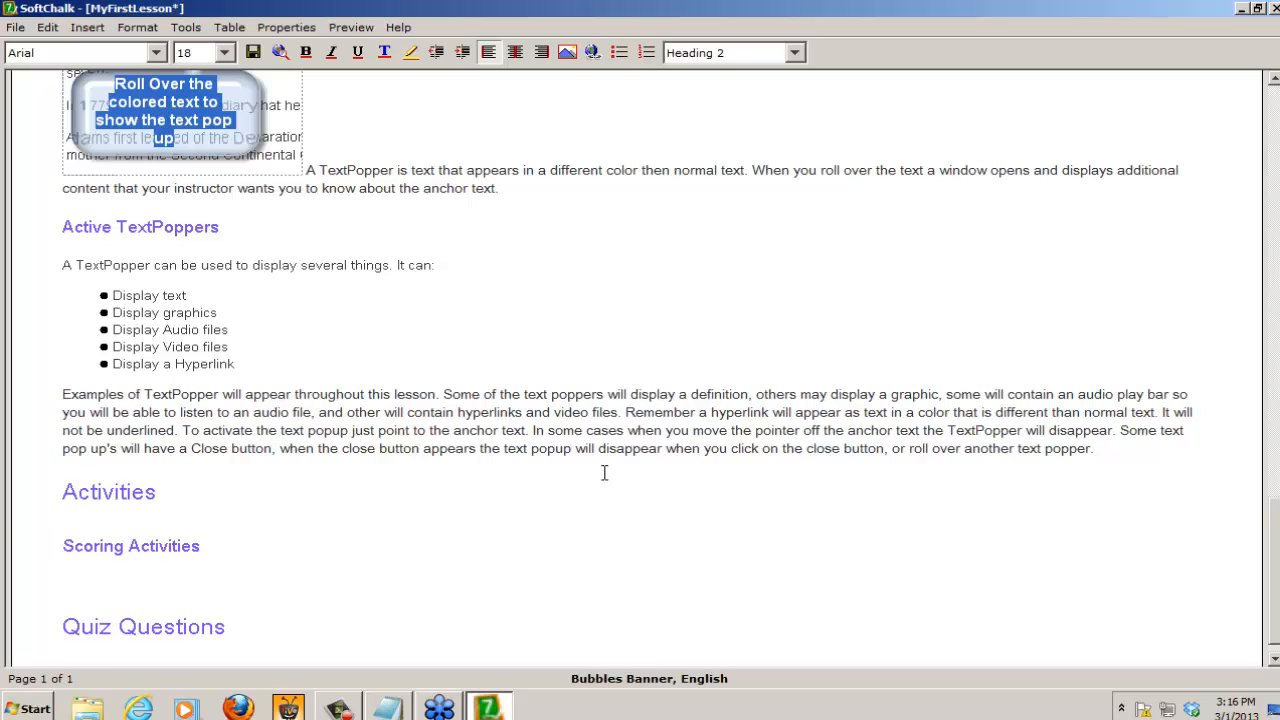
# Step: Save the lesson, preview its Contents page in the browser to check the page name, and close the preview
pyautogui.click(281, 48)
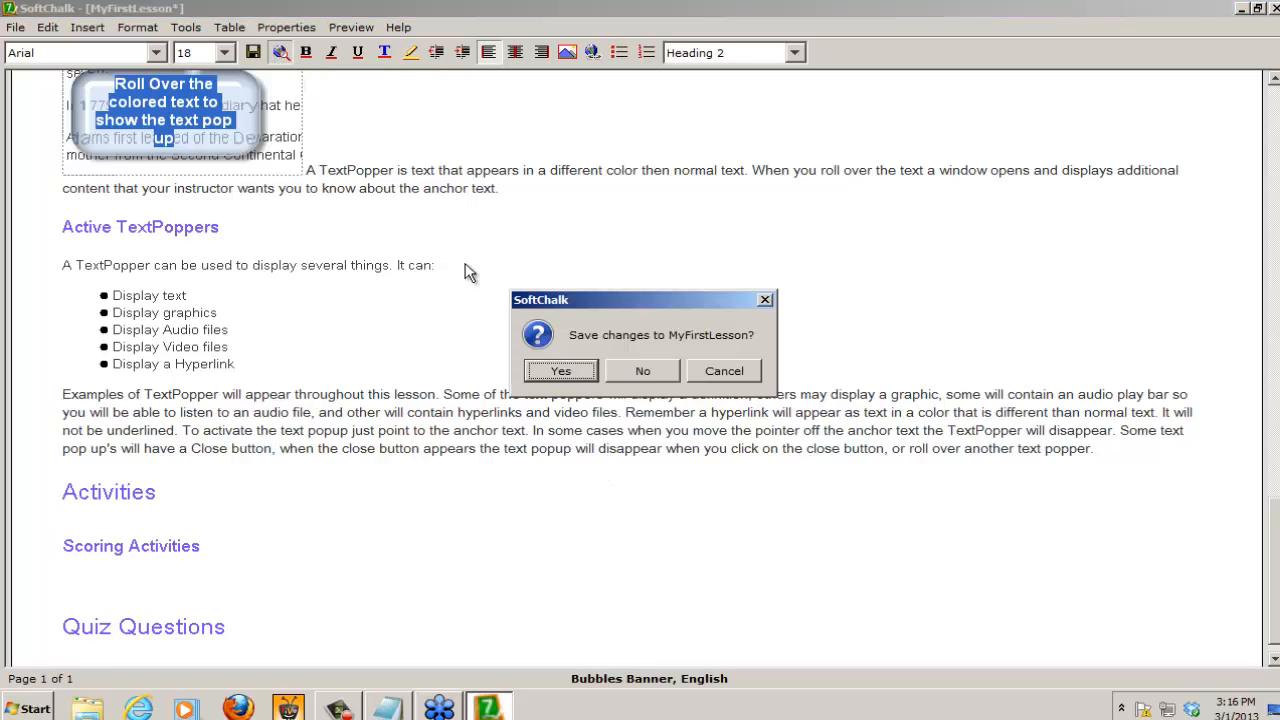
pyautogui.click(557, 370)
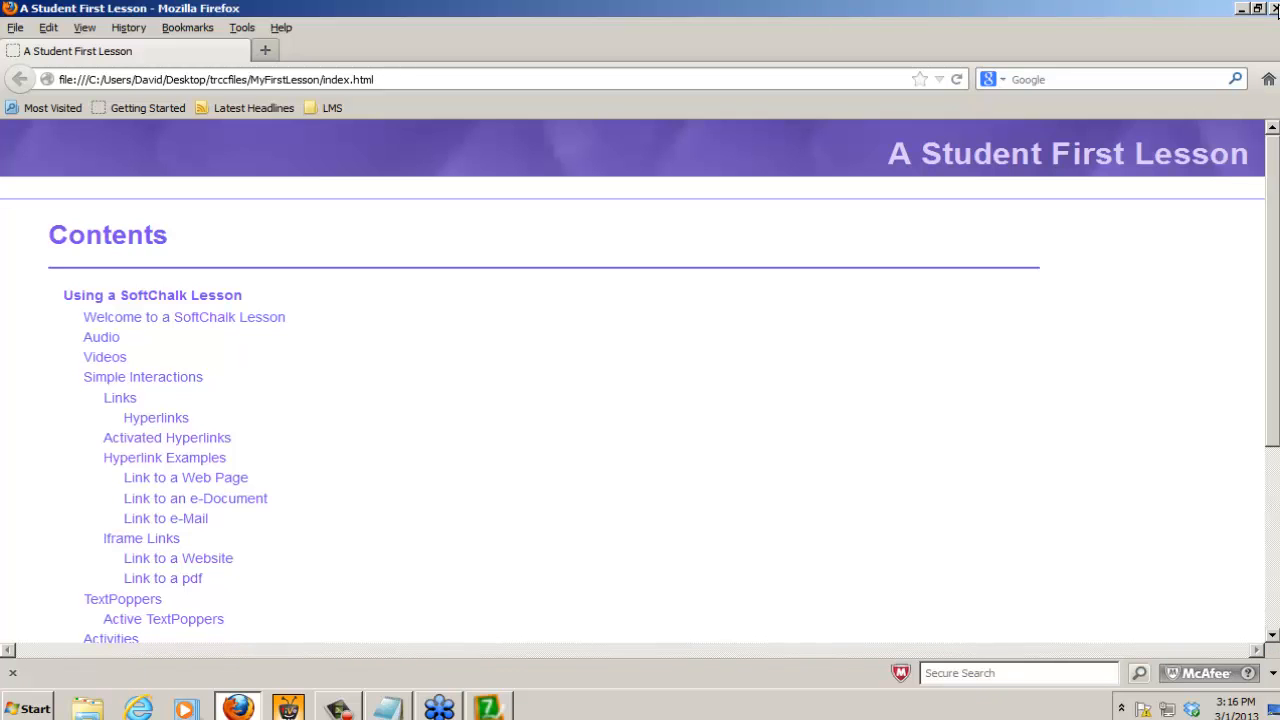
pyautogui.click(1273, 8)
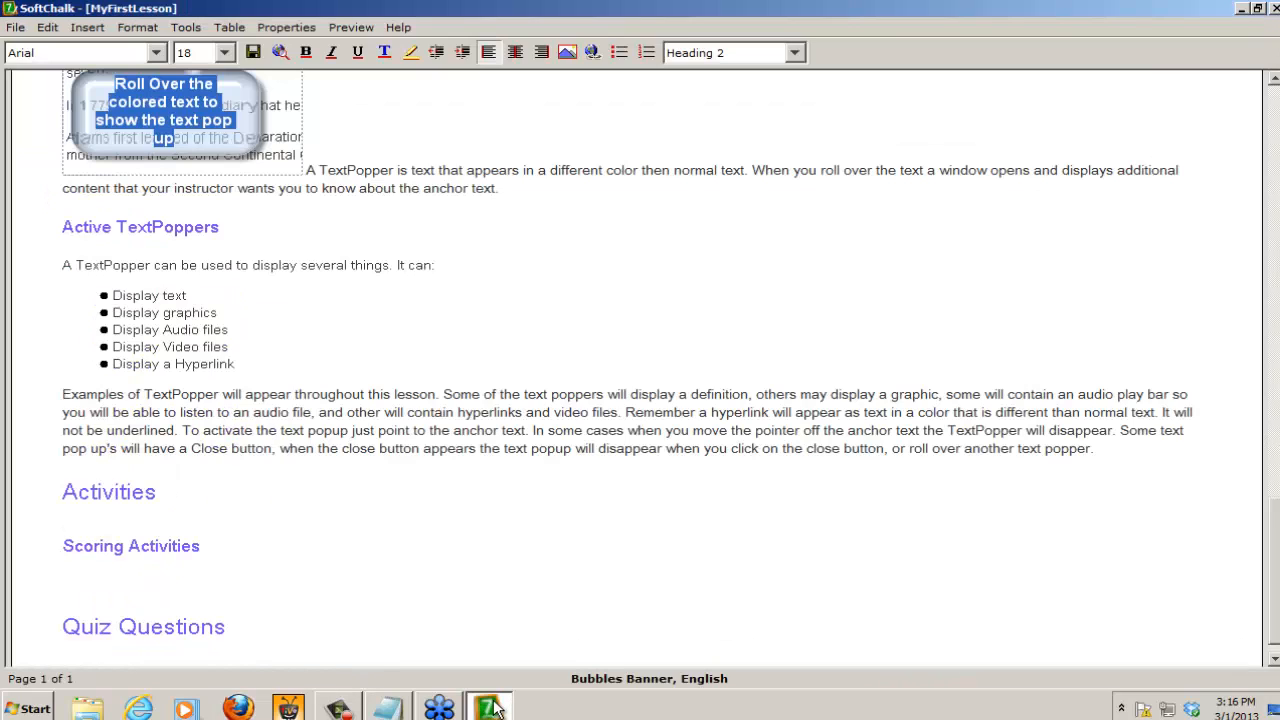
# Step: Insert a page break on the empty line between the Scoring Activities and Quiz Questions headings
pyautogui.moveTo(495, 706)
pyautogui.click(69, 591)
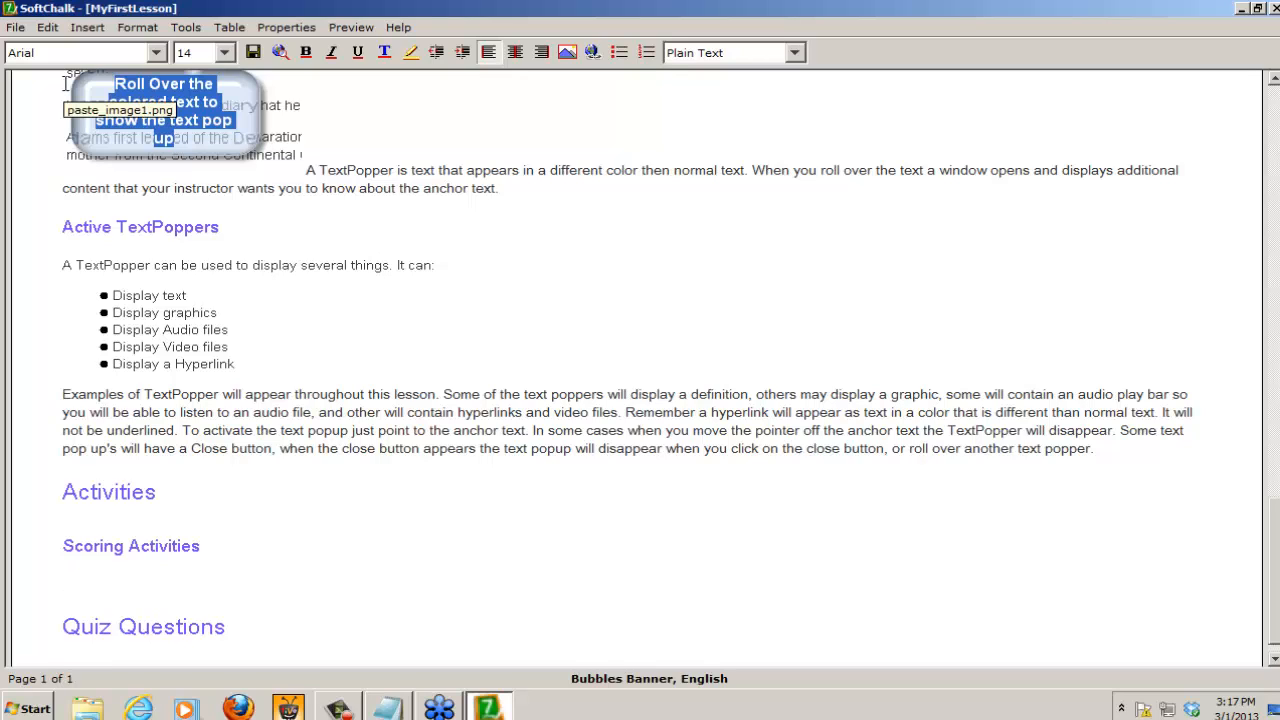
pyautogui.click(88, 28)
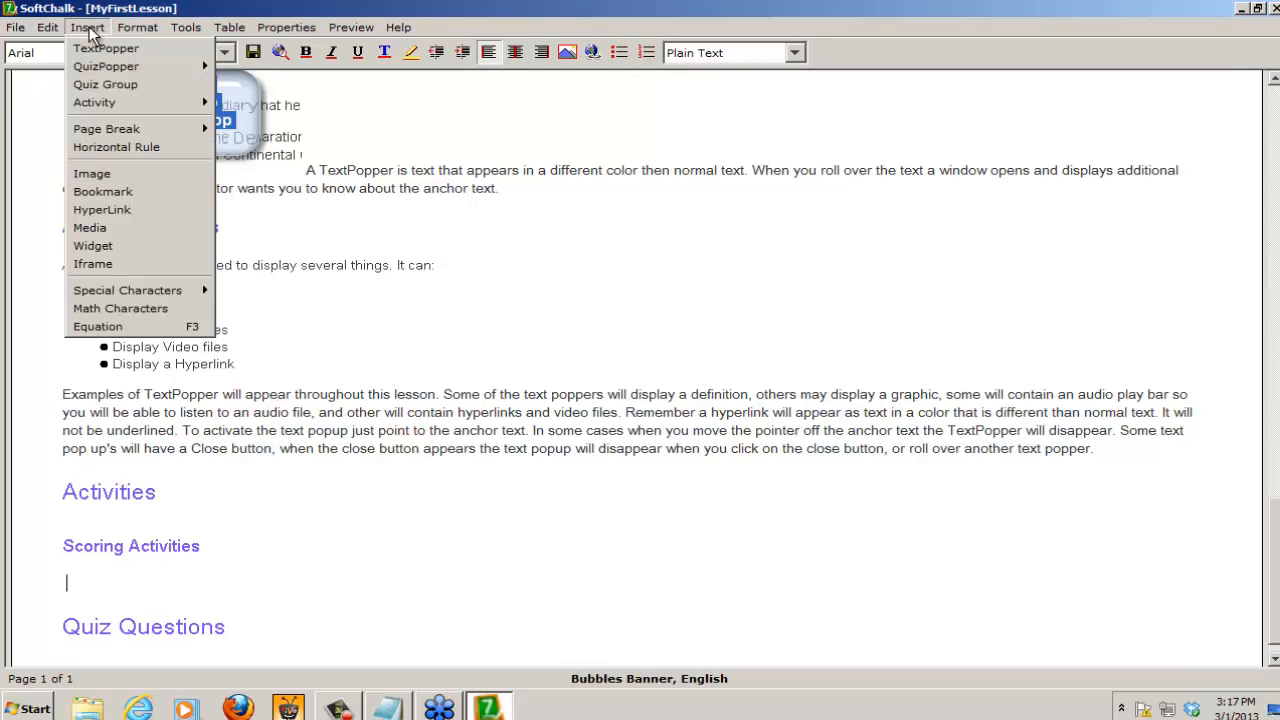
pyautogui.moveTo(110, 130)
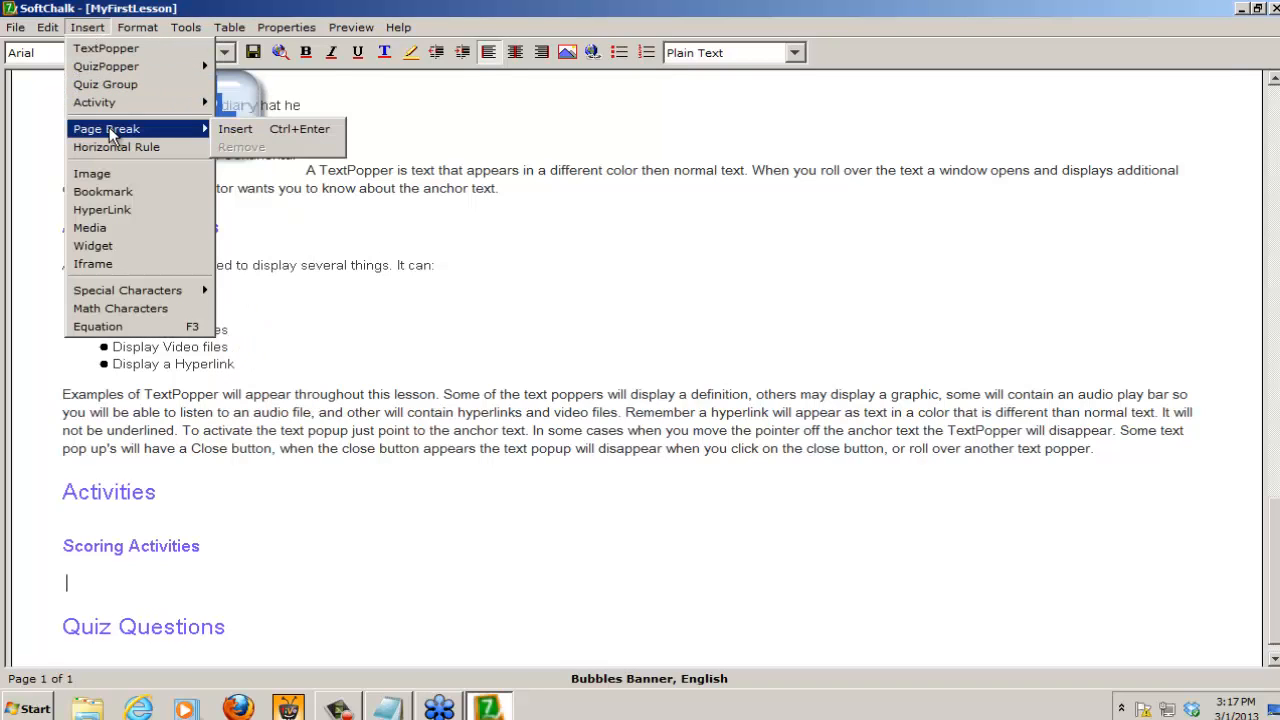
pyautogui.click(299, 127)
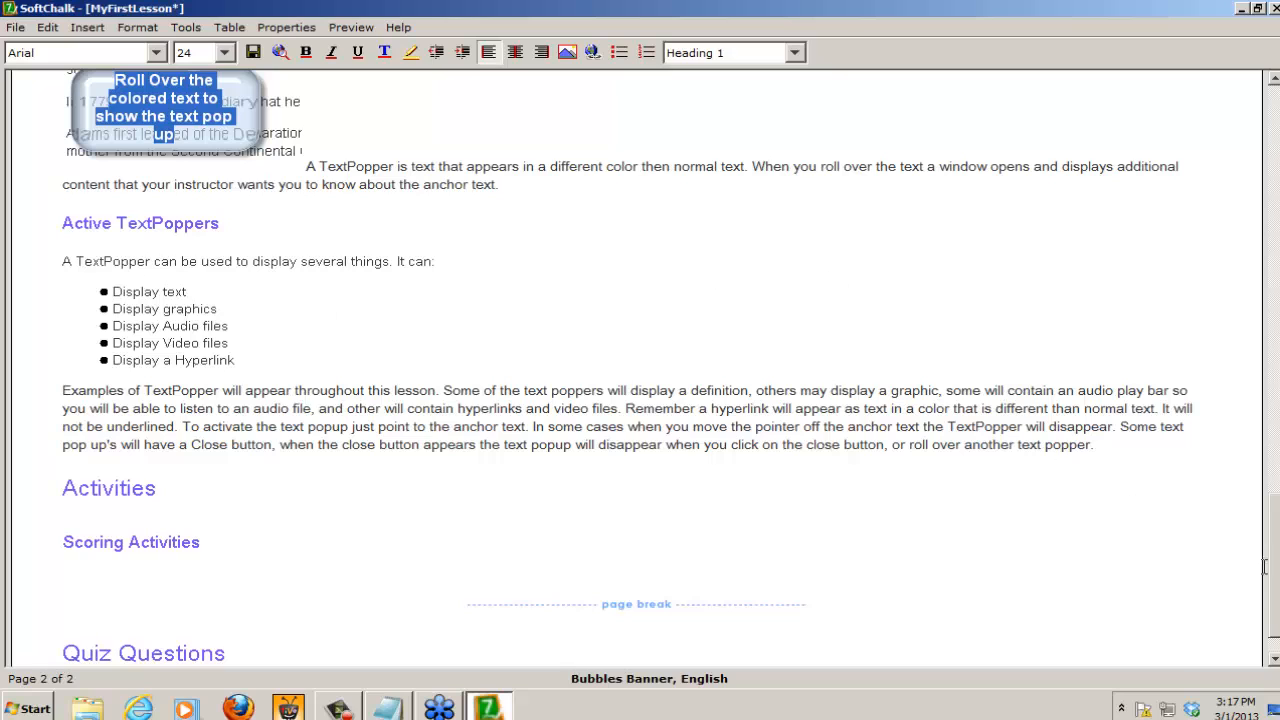
# Step: Insert a page break after the last TextPopper paragraph, just before the Activities heading
pyautogui.moveTo(1277, 575); pyautogui.dragTo(1277, 574)
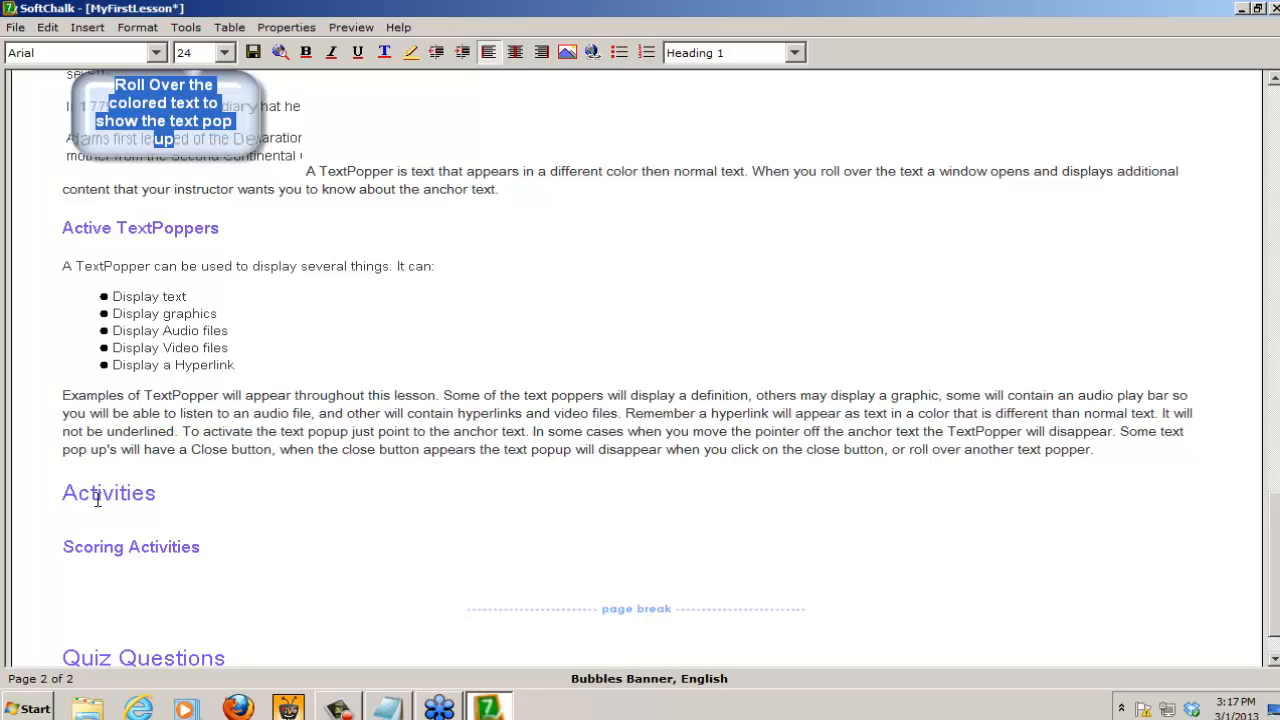
pyautogui.click(1110, 451)
pyautogui.click(84, 31)
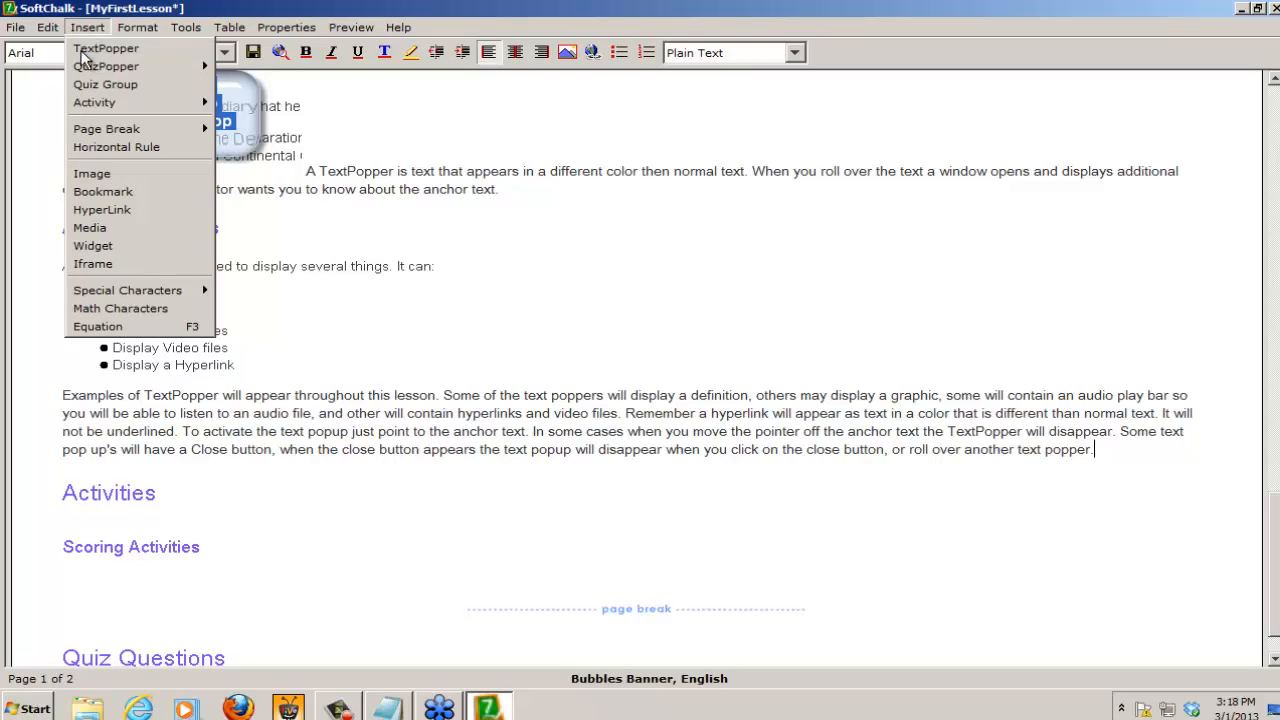
pyautogui.moveTo(90, 133)
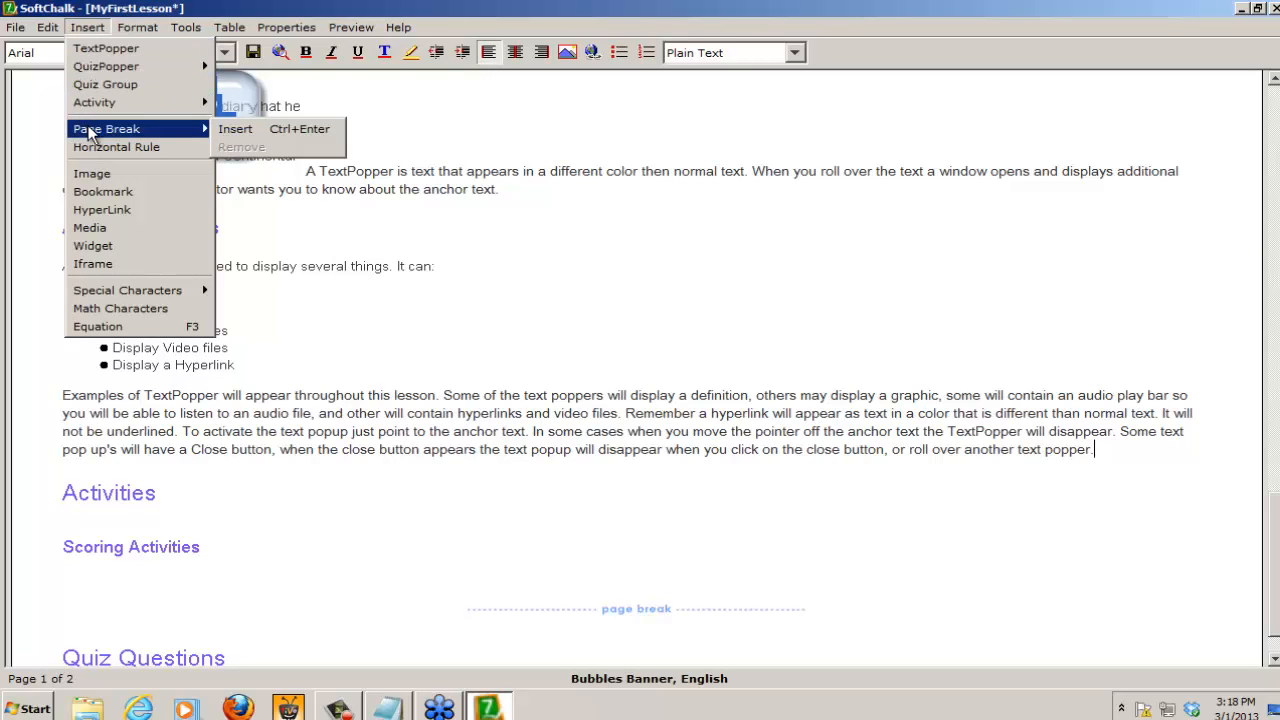
pyautogui.click(280, 127)
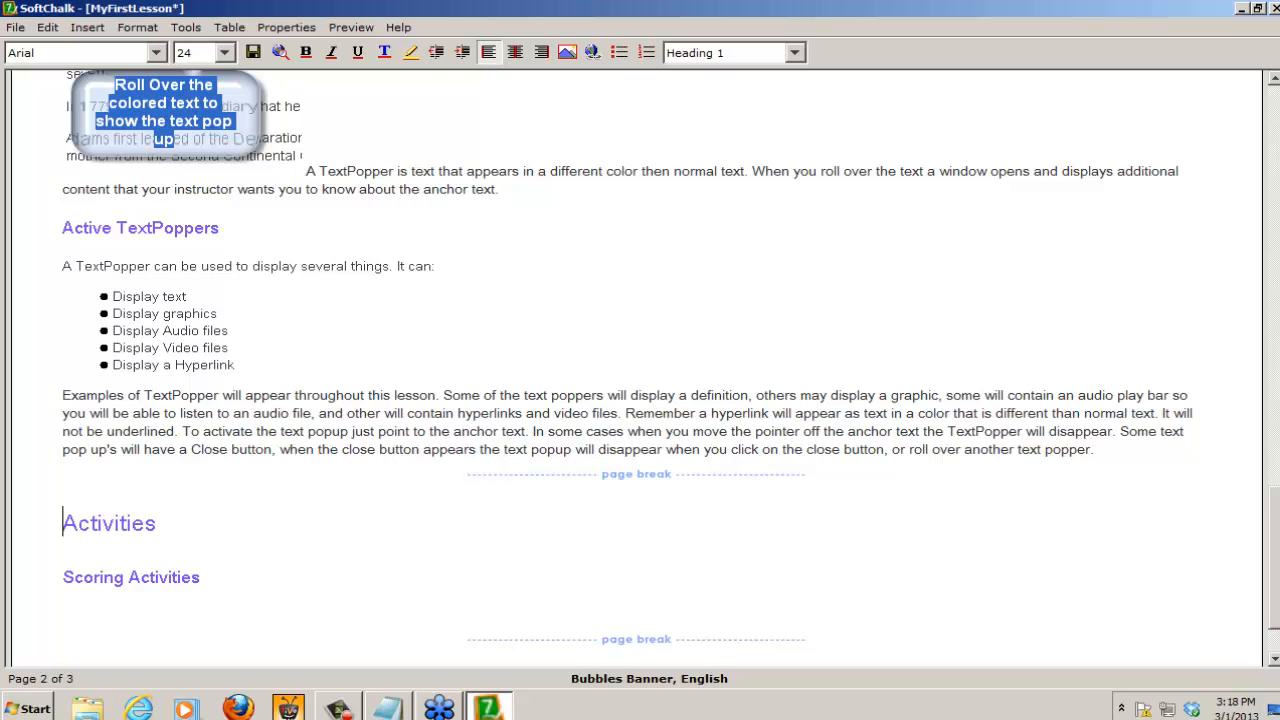
# Step: Insert a page break on the empty line just above the TextPoppers heading
pyautogui.click(1274, 78)
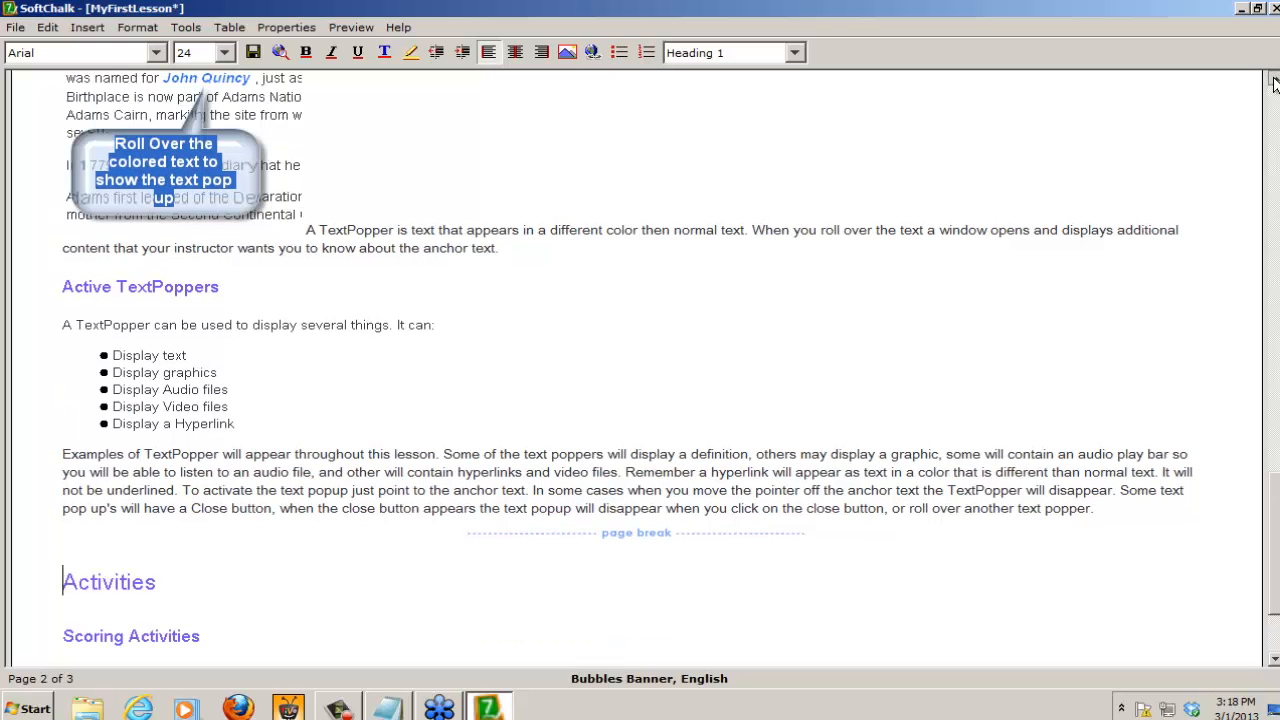
pyautogui.click(1274, 80)
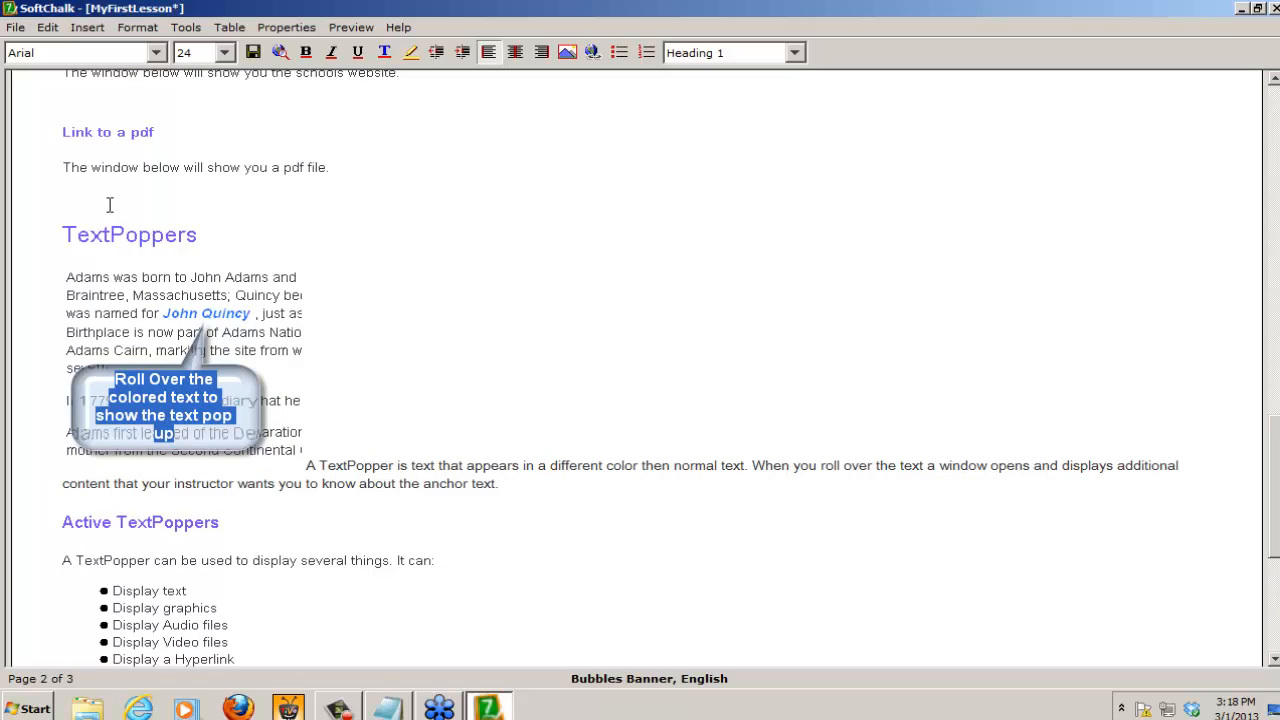
pyautogui.click(67, 200)
pyautogui.hotkey('ctrl', 'Return')
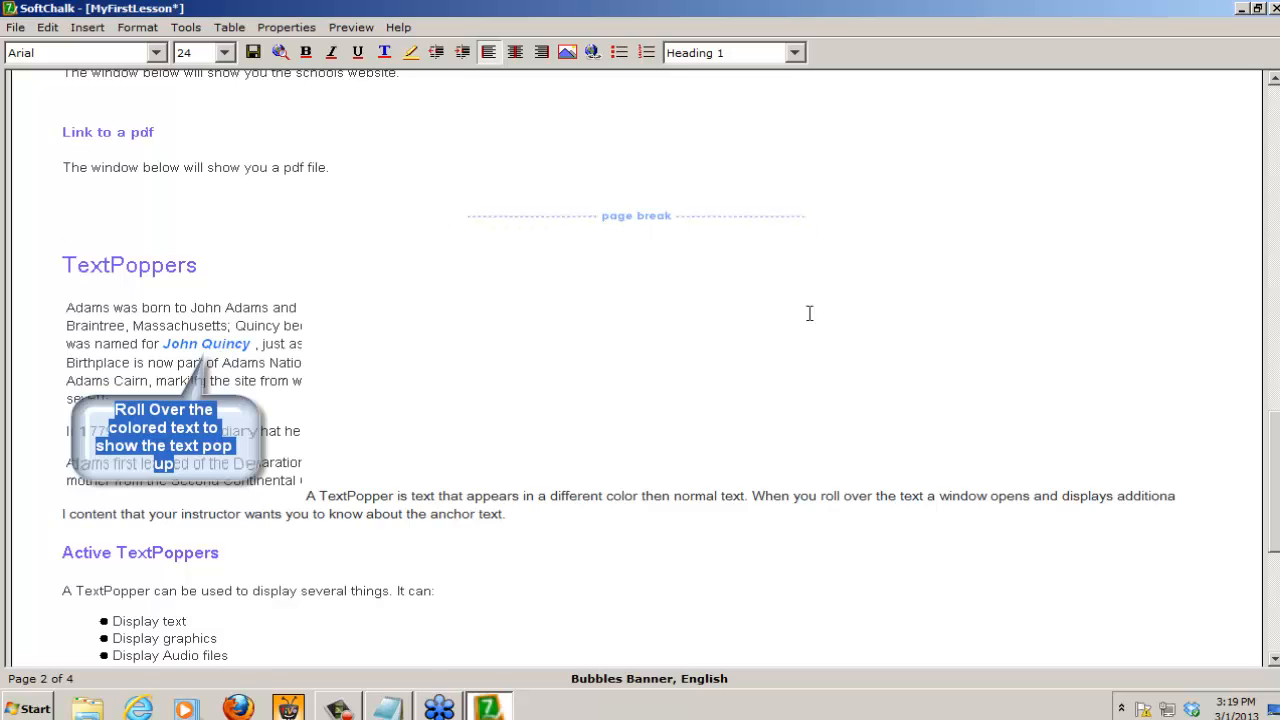
# Step: Insert a page break on the empty line just above the Simple Interactions heading
pyautogui.click(1274, 84)
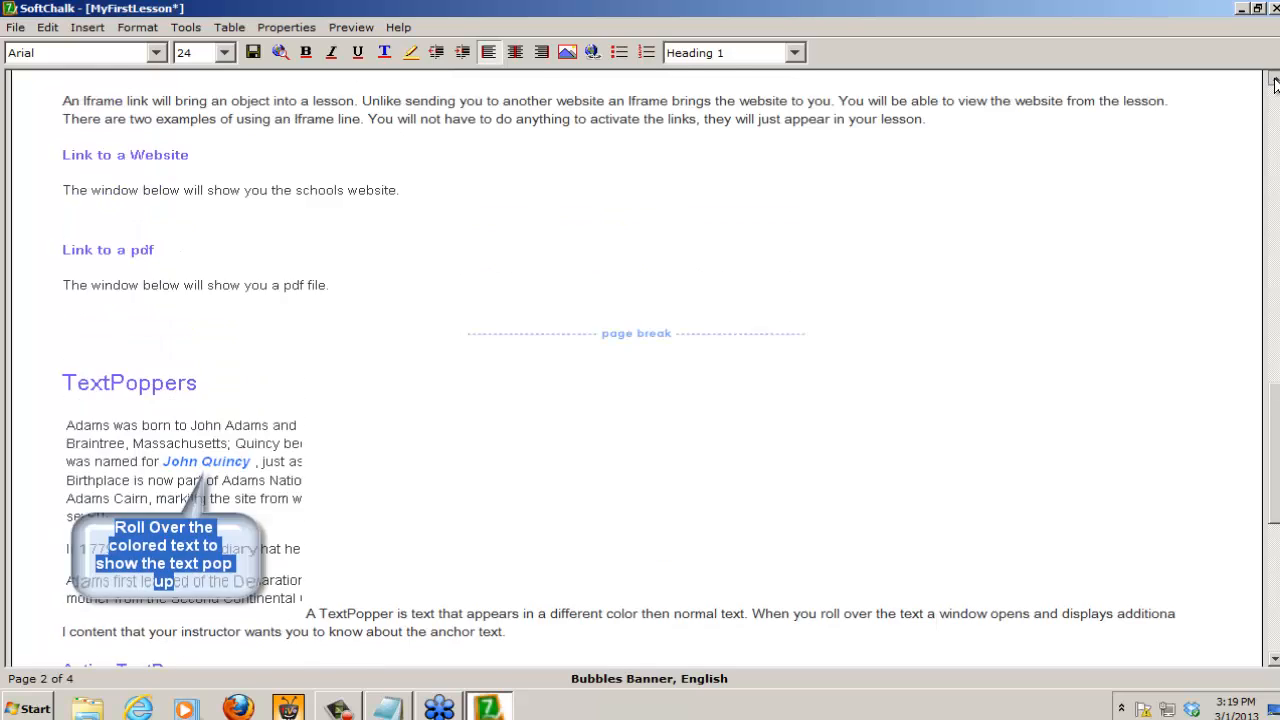
pyautogui.moveTo(1274, 84); pyautogui.dragTo(1274, 84)
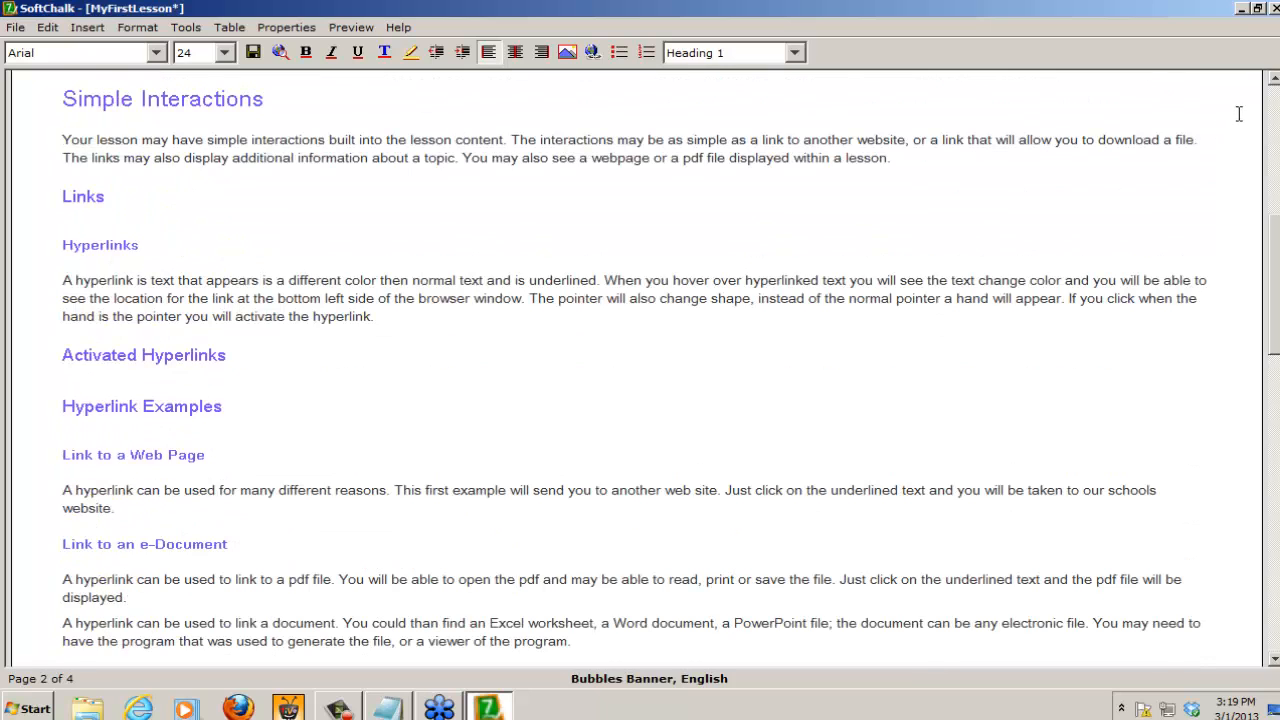
pyautogui.click(1274, 84)
pyautogui.click(1274, 84)
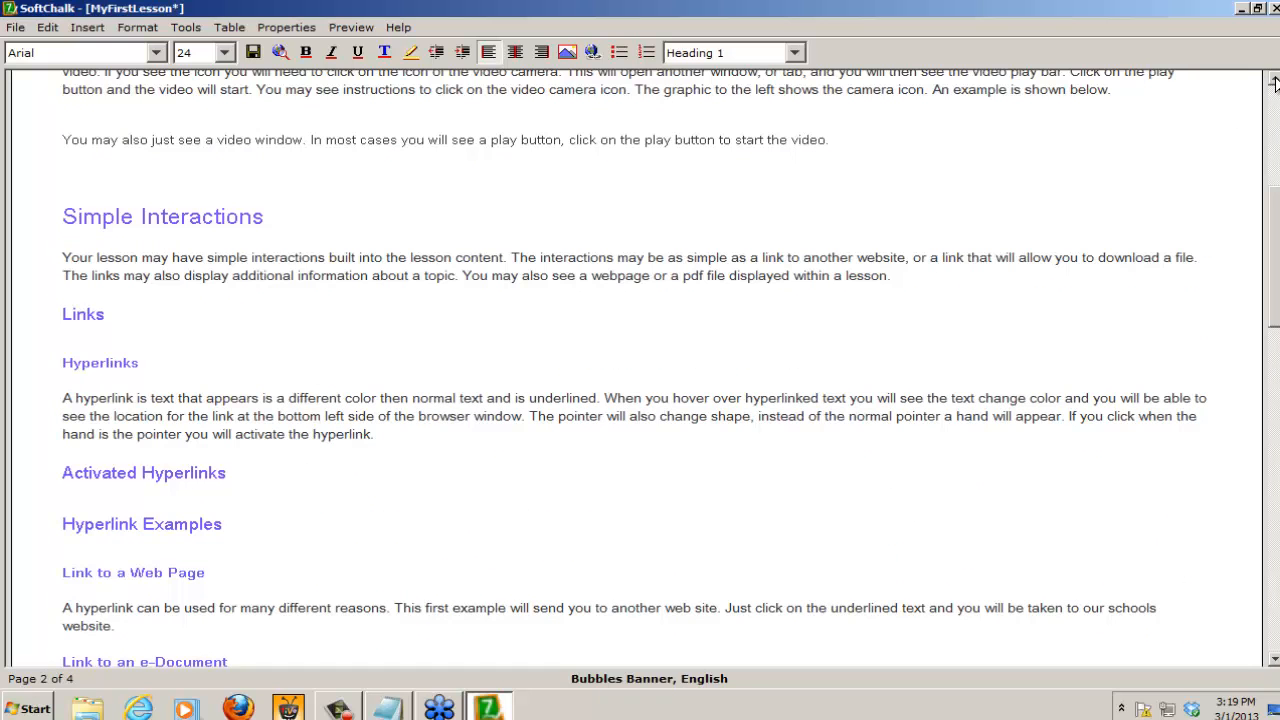
pyautogui.click(70, 179)
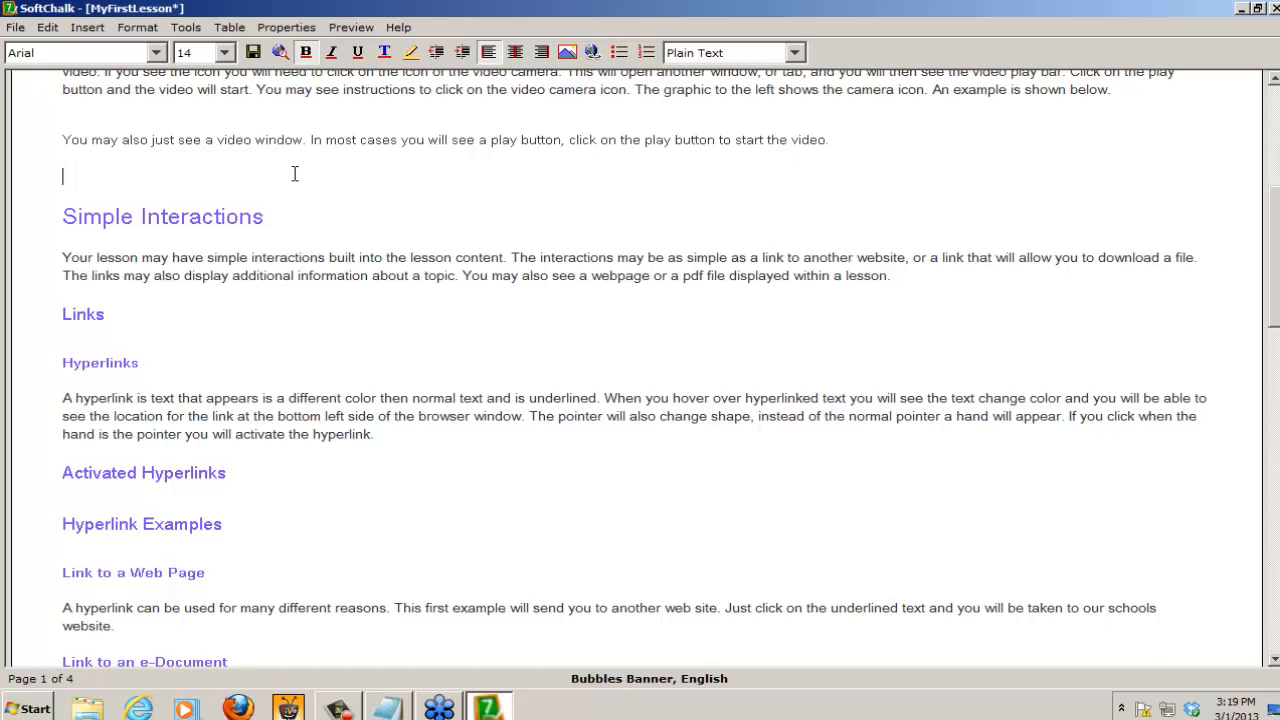
pyautogui.hotkey('ctrl', 'Return')
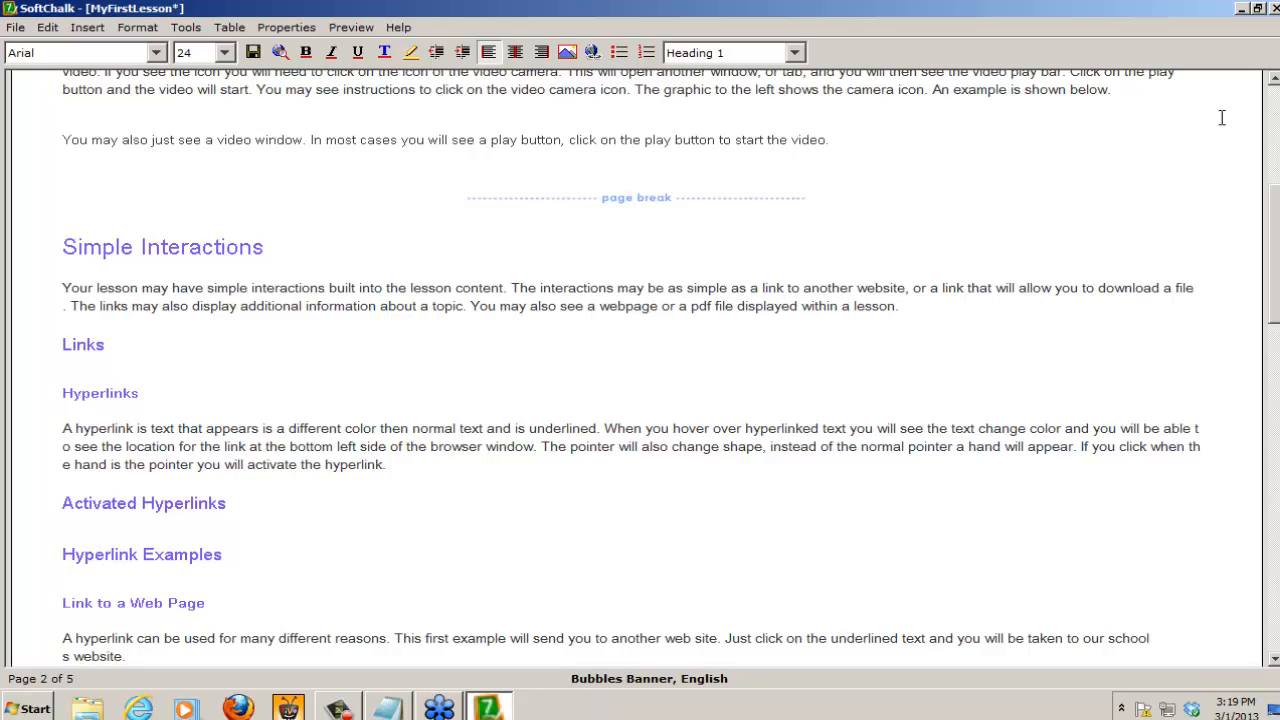
# Step: Insert a page break at the end of the welcome text, just before the Audio heading
pyautogui.click(1274, 79)
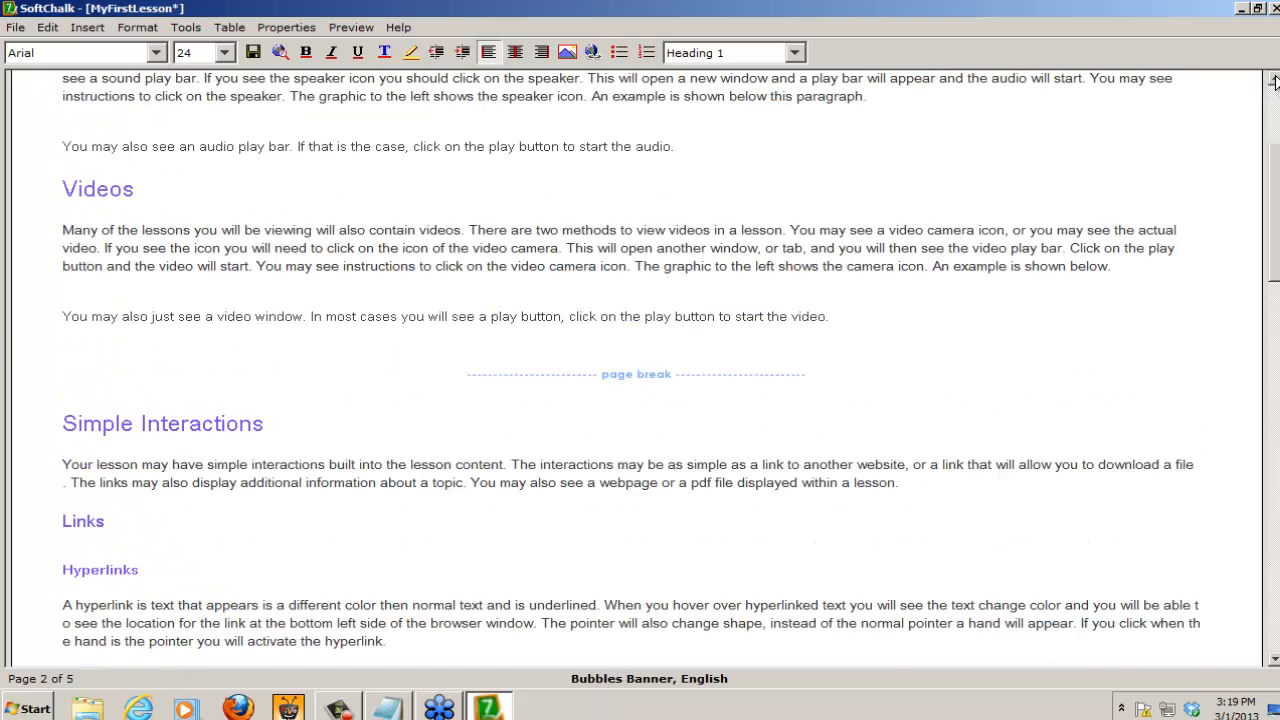
pyautogui.click(1274, 79)
pyautogui.click(1274, 79)
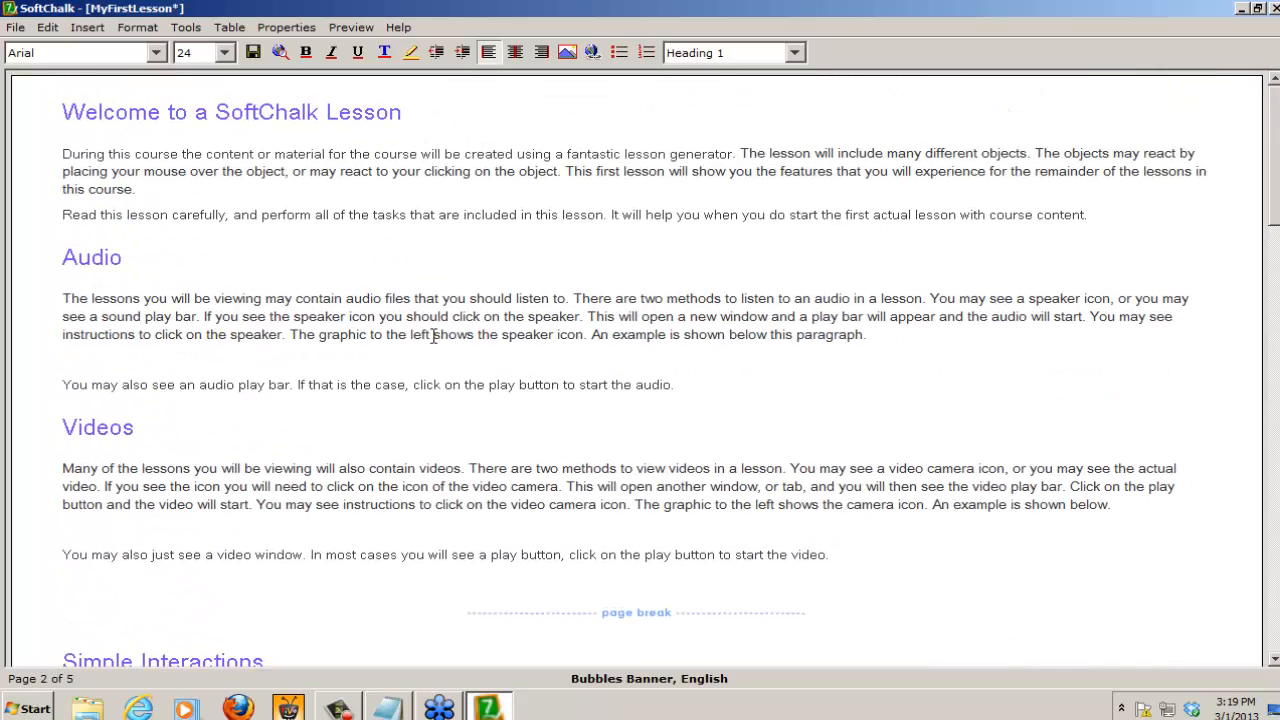
pyautogui.click(1103, 212)
pyautogui.hotkey('ctrl', 'Return')
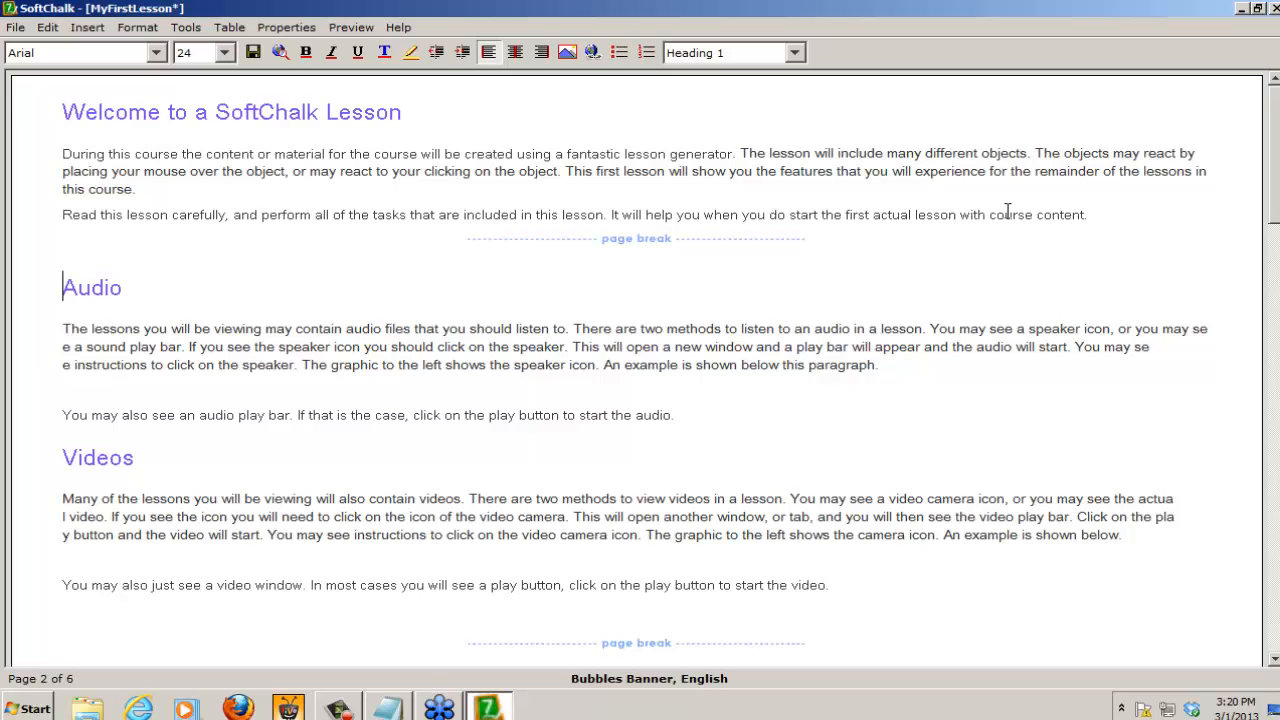
# Step: Add the heading "Media in a Lesson" on its own line directly above Audio
pyautogui.write('Media in ')
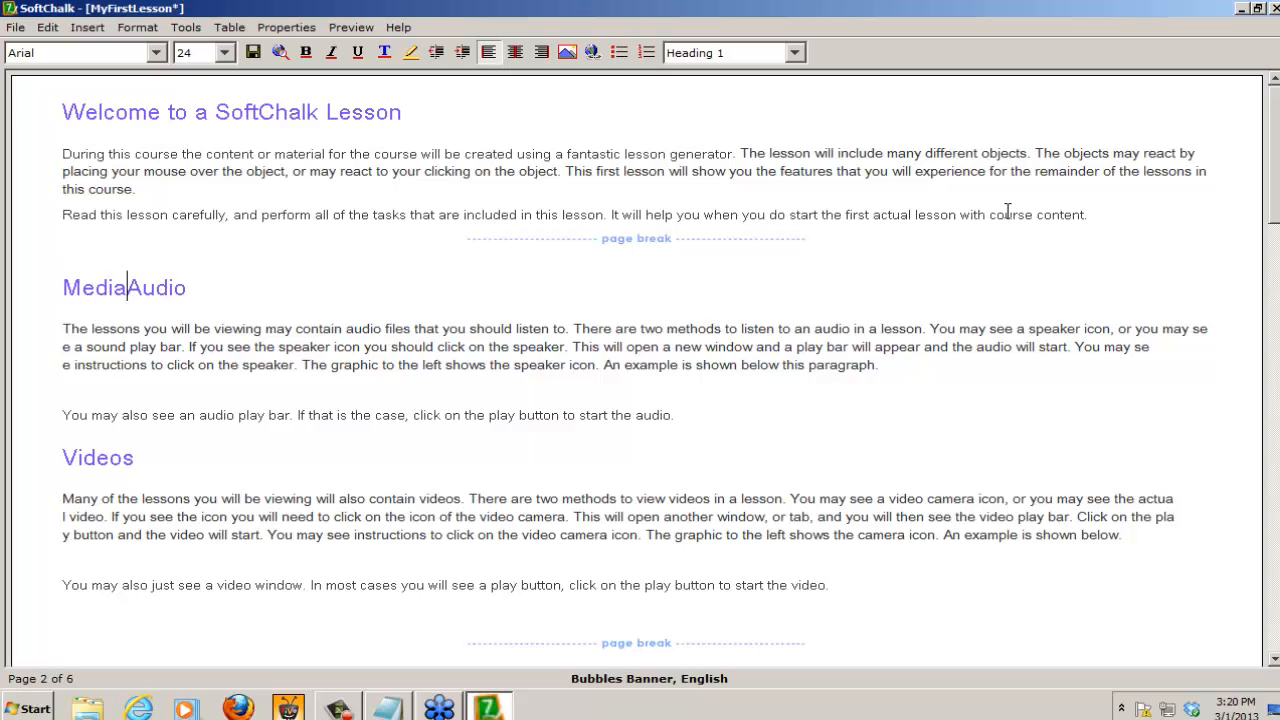
pyautogui.write('a Lesson')
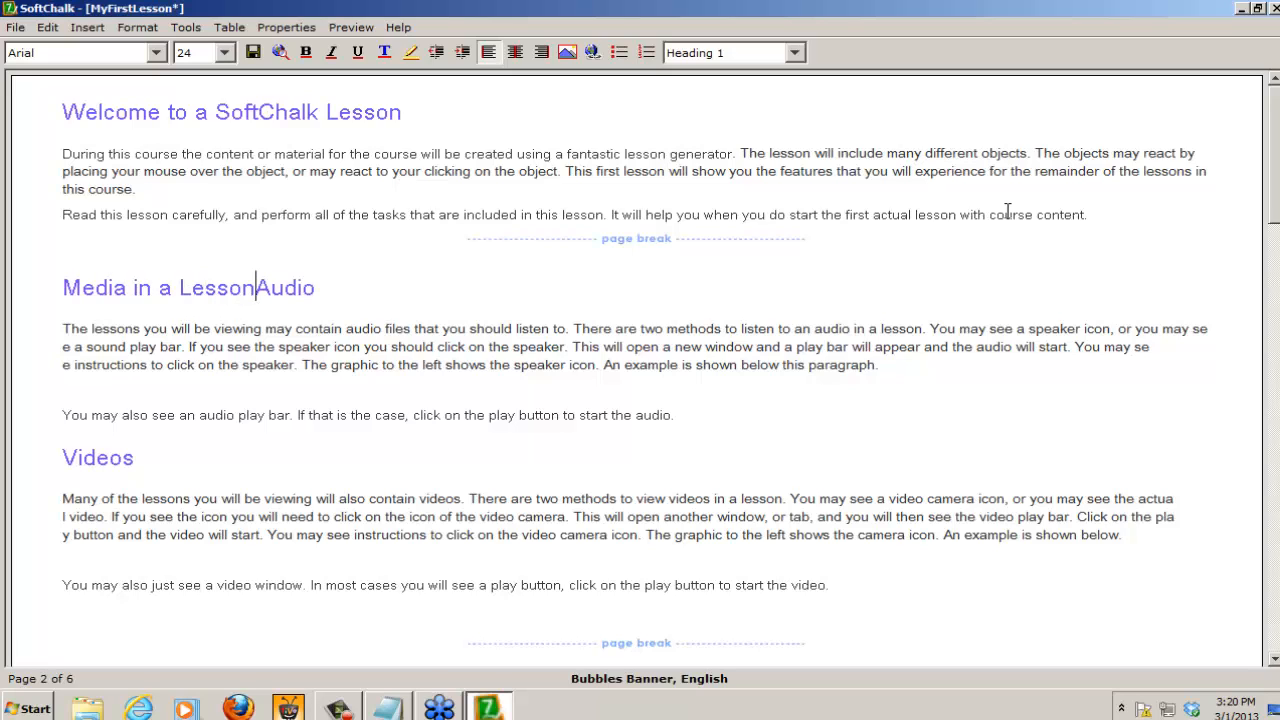
pyautogui.press('Return')
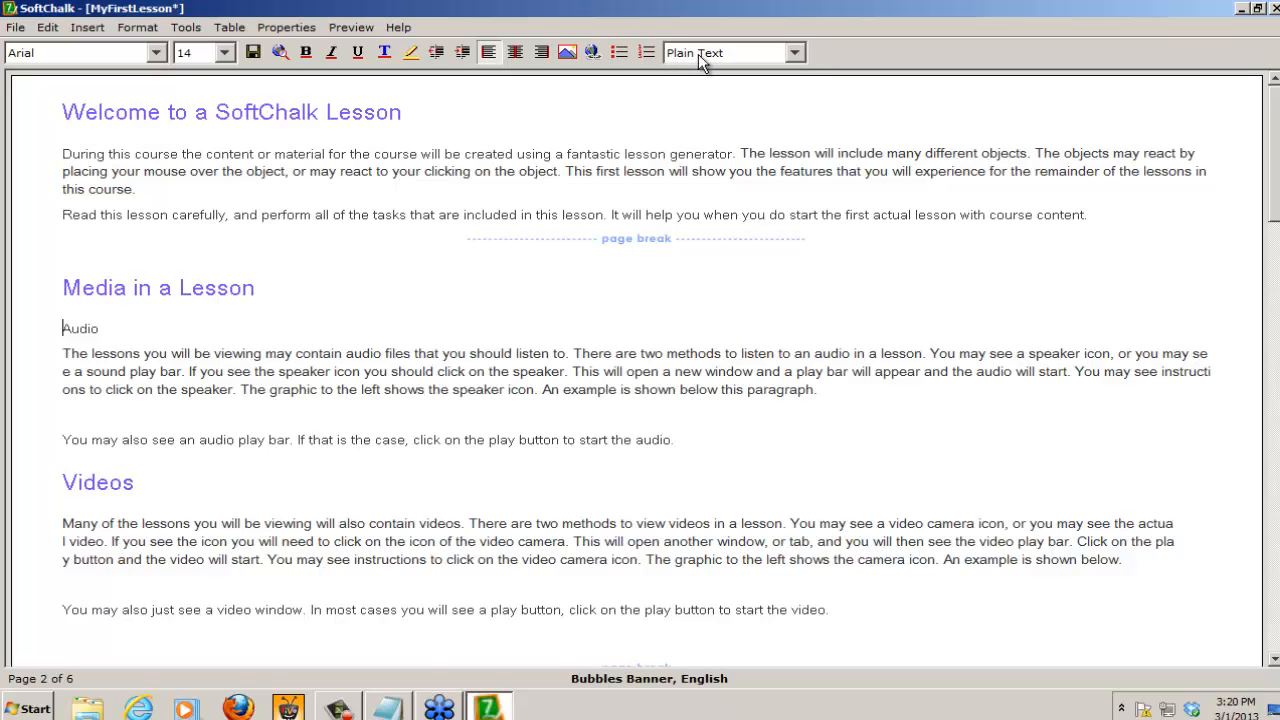
# Step: Format the Audio and Videos titles as Heading 2
pyautogui.click(729, 52)
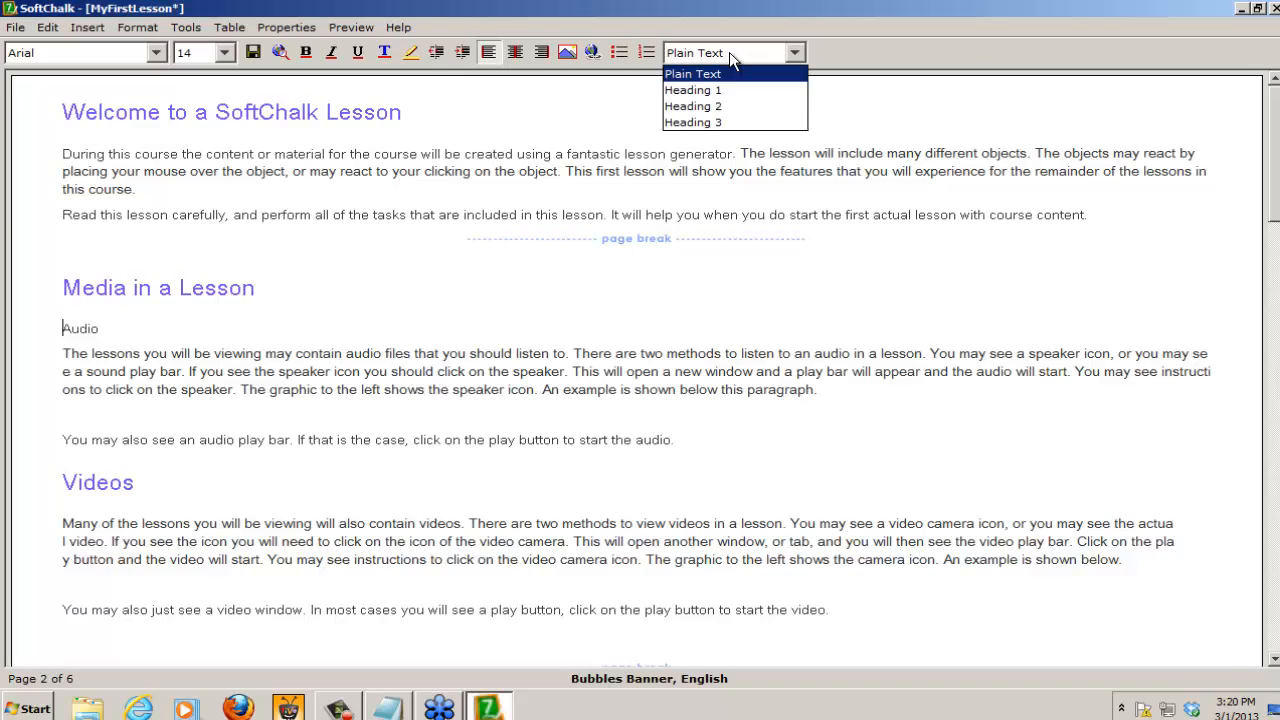
pyautogui.click(722, 106)
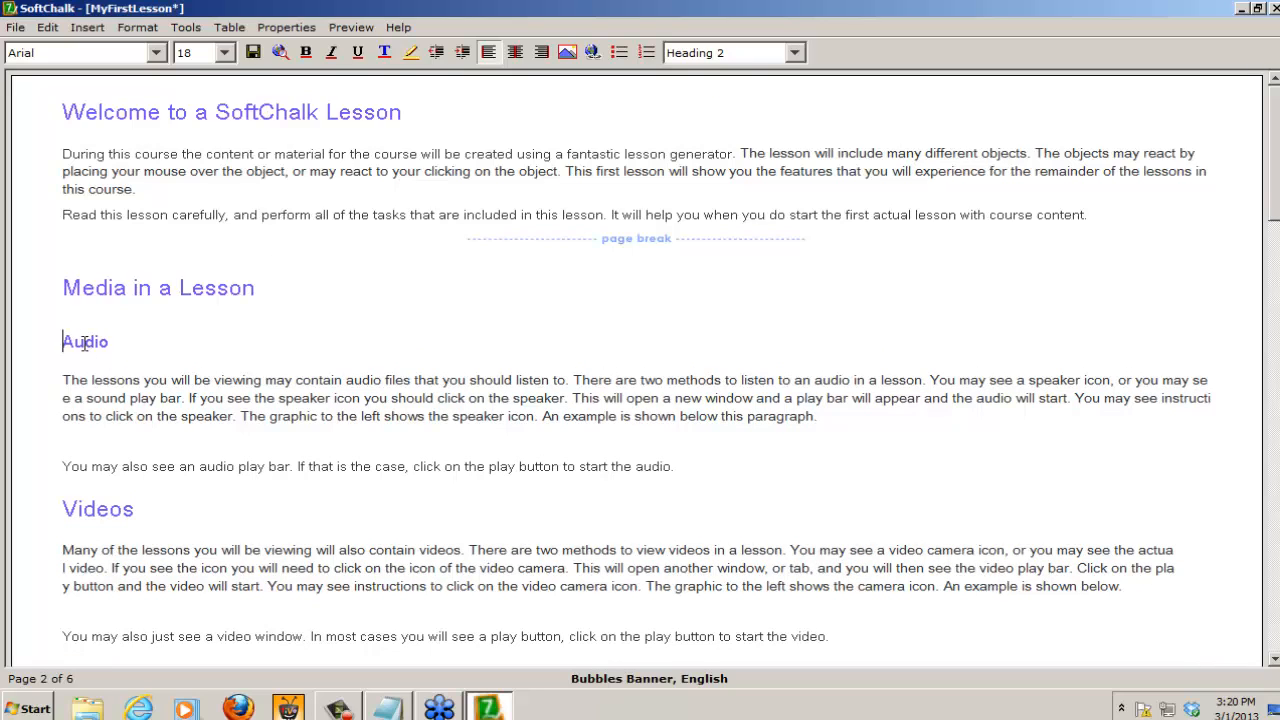
pyautogui.click(98, 512)
pyautogui.click(795, 53)
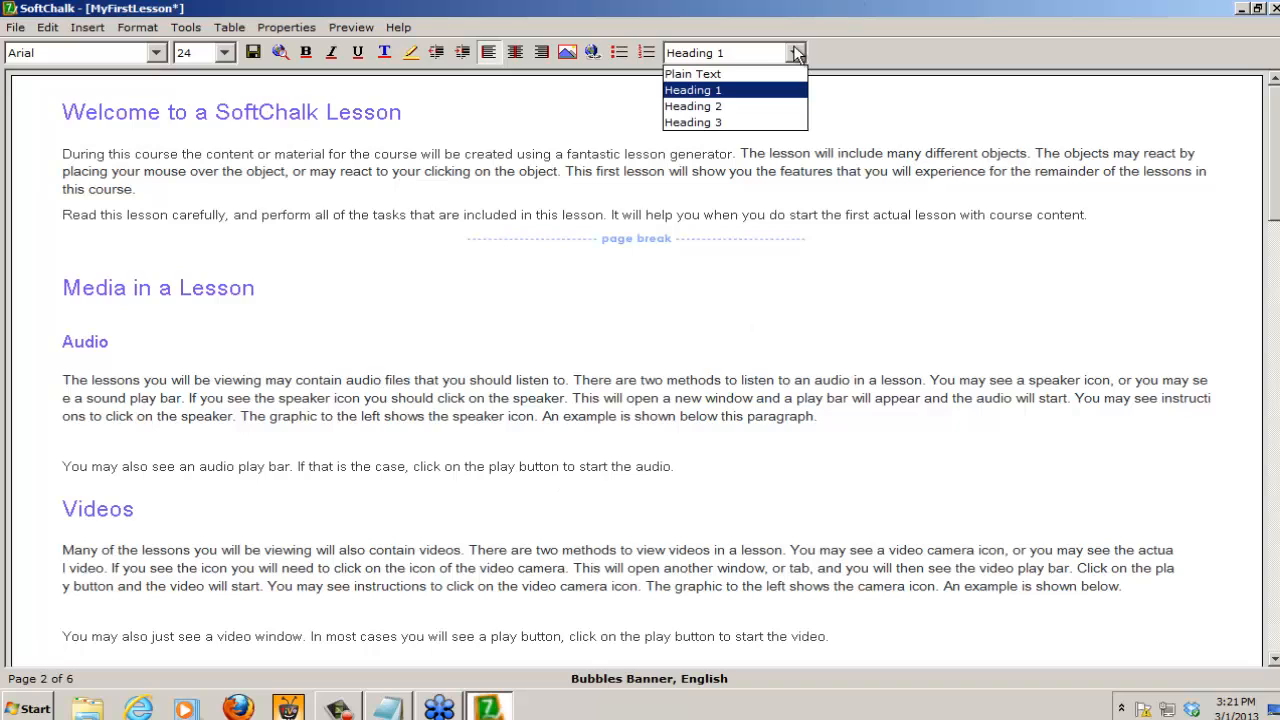
pyautogui.click(718, 105)
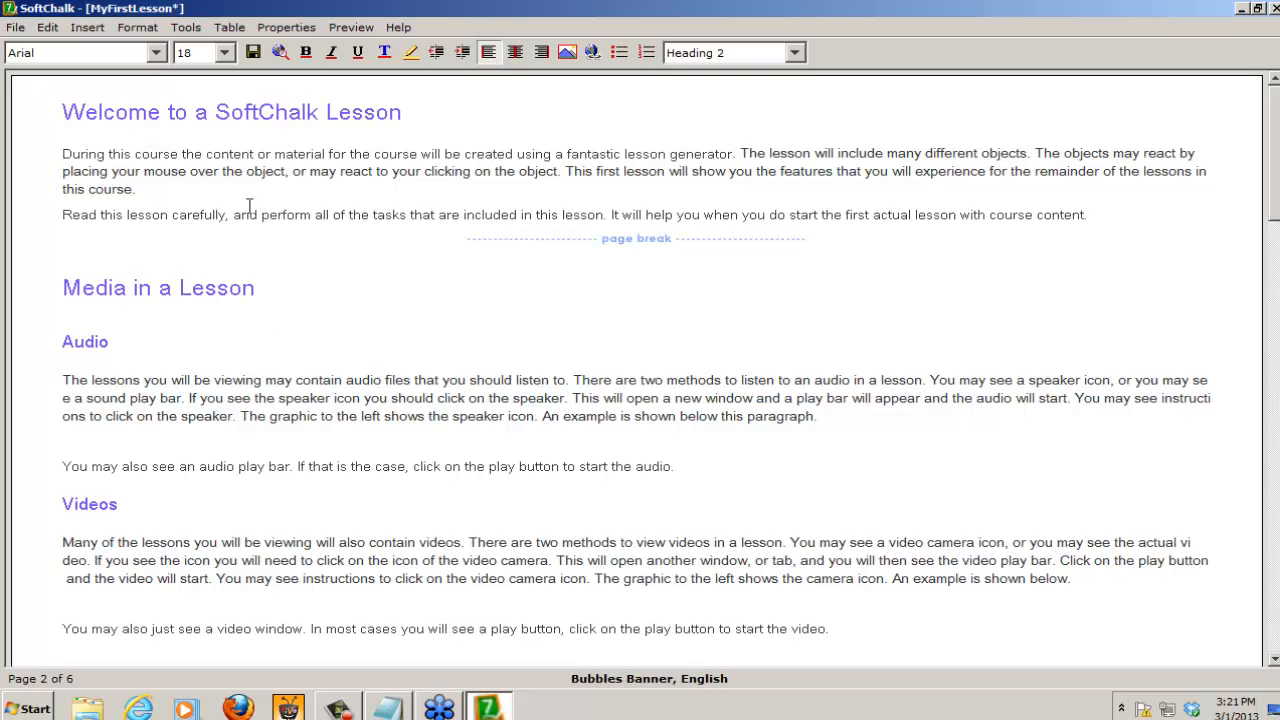
# Step: Save the lesson and preview it in the browser, reviewing the page entries in the Contents list
pyautogui.click(279, 52)
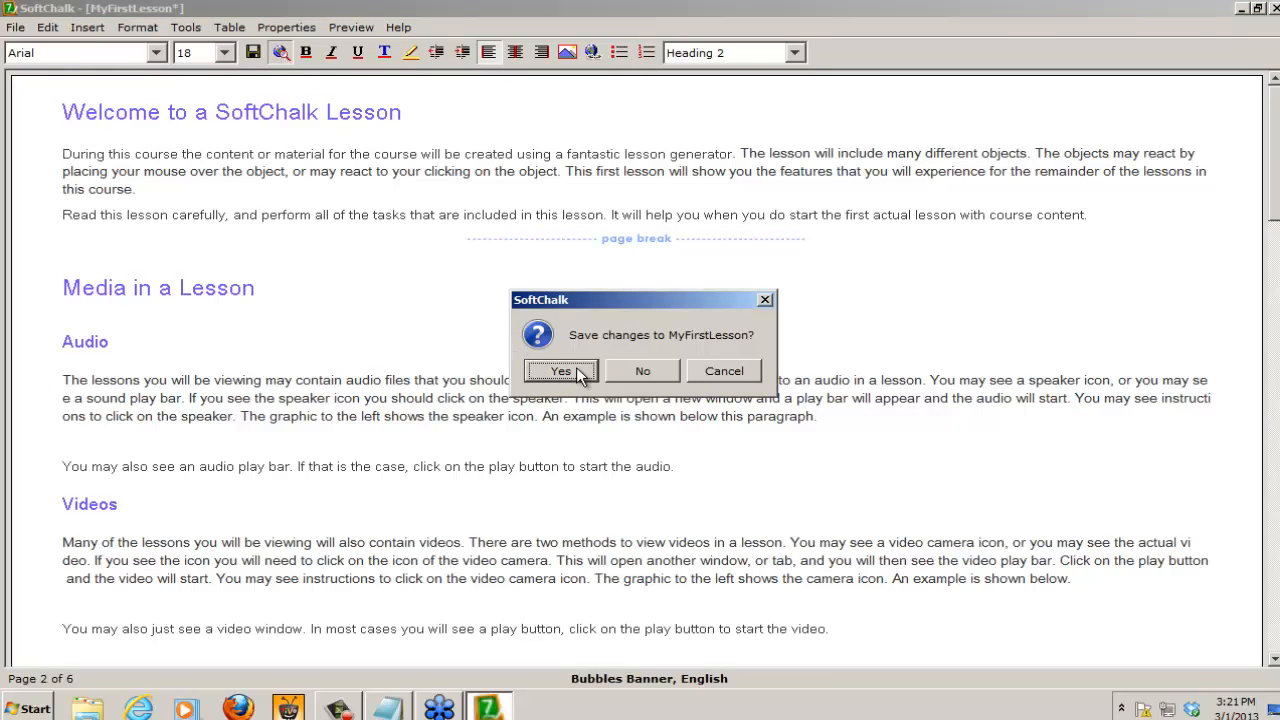
pyautogui.click(576, 370)
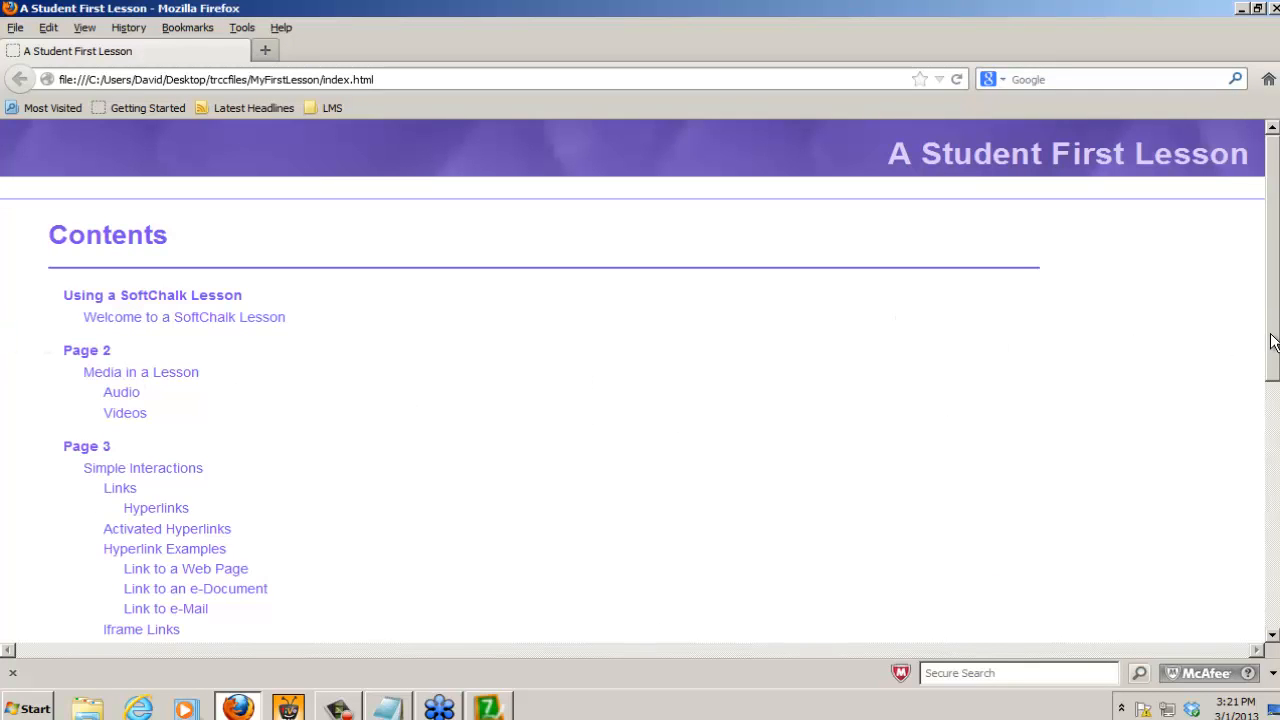
pyautogui.moveTo(1273, 348); pyautogui.dragTo(1274, 401)
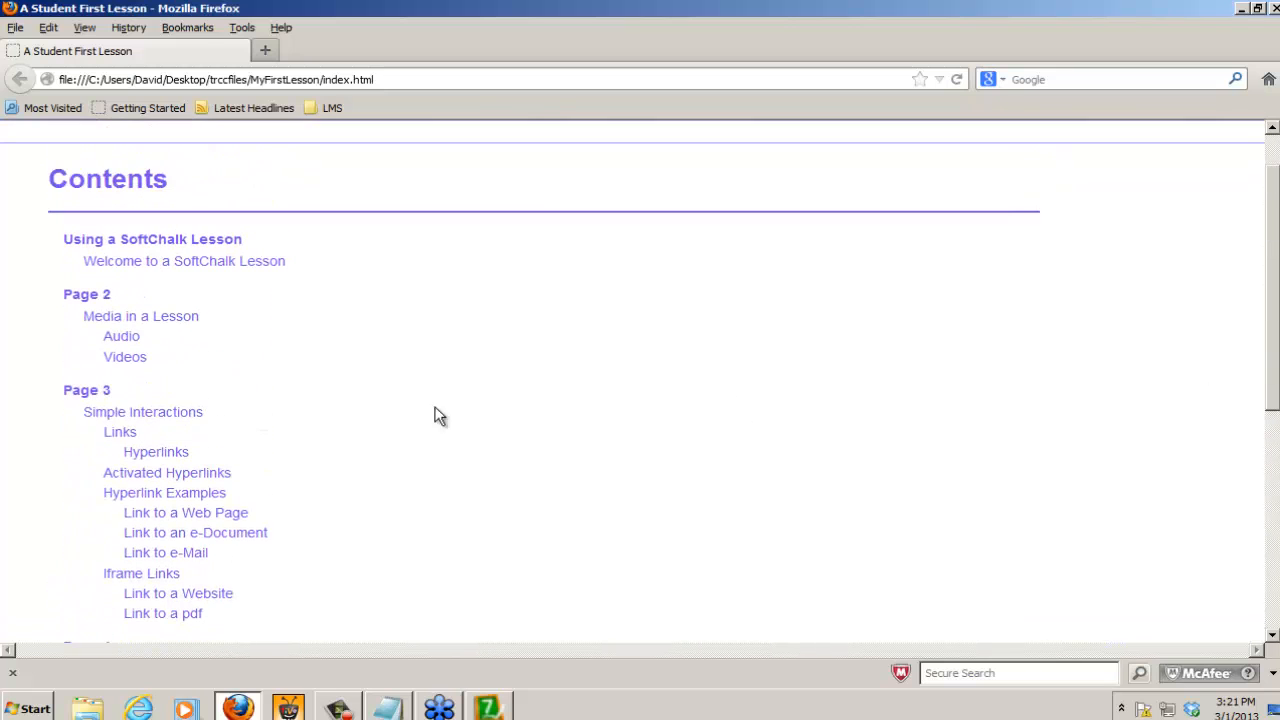
# Step: Test the Page 3 entry in the Contents list and the links to pages 1 and 4, and close the browser preview
pyautogui.click(80, 397)
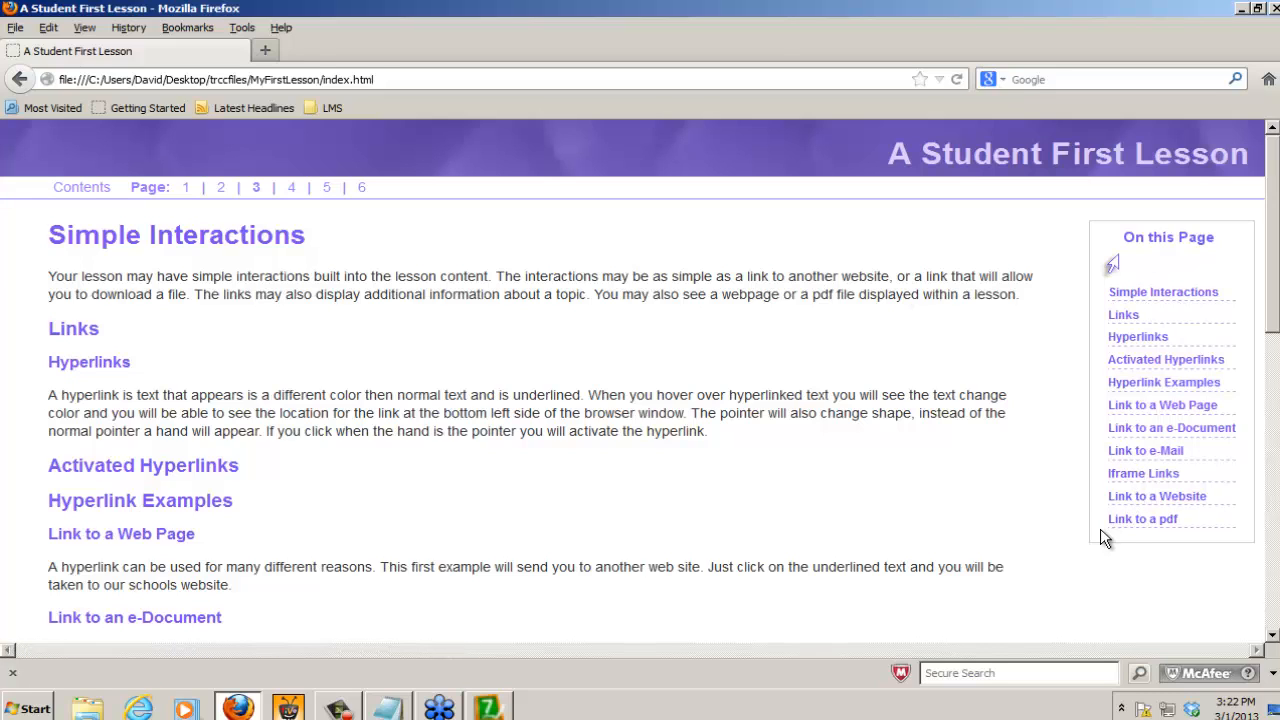
pyautogui.click(185, 190)
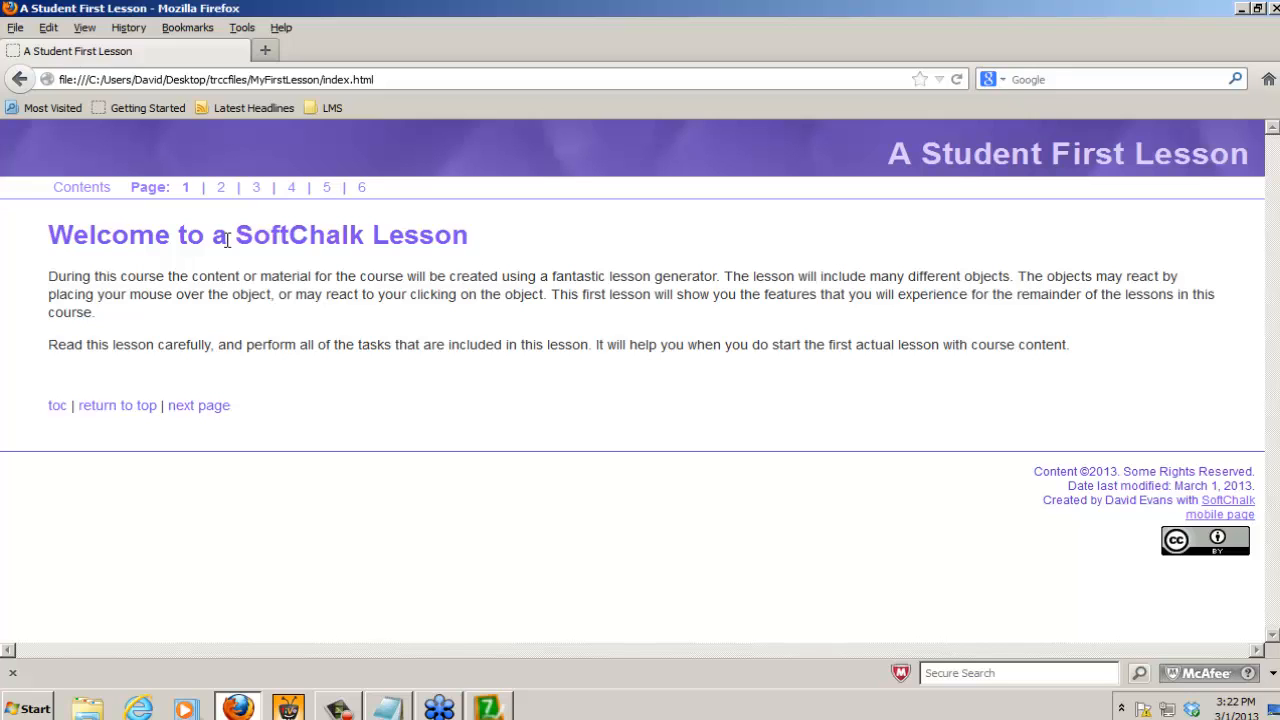
pyautogui.click(293, 189)
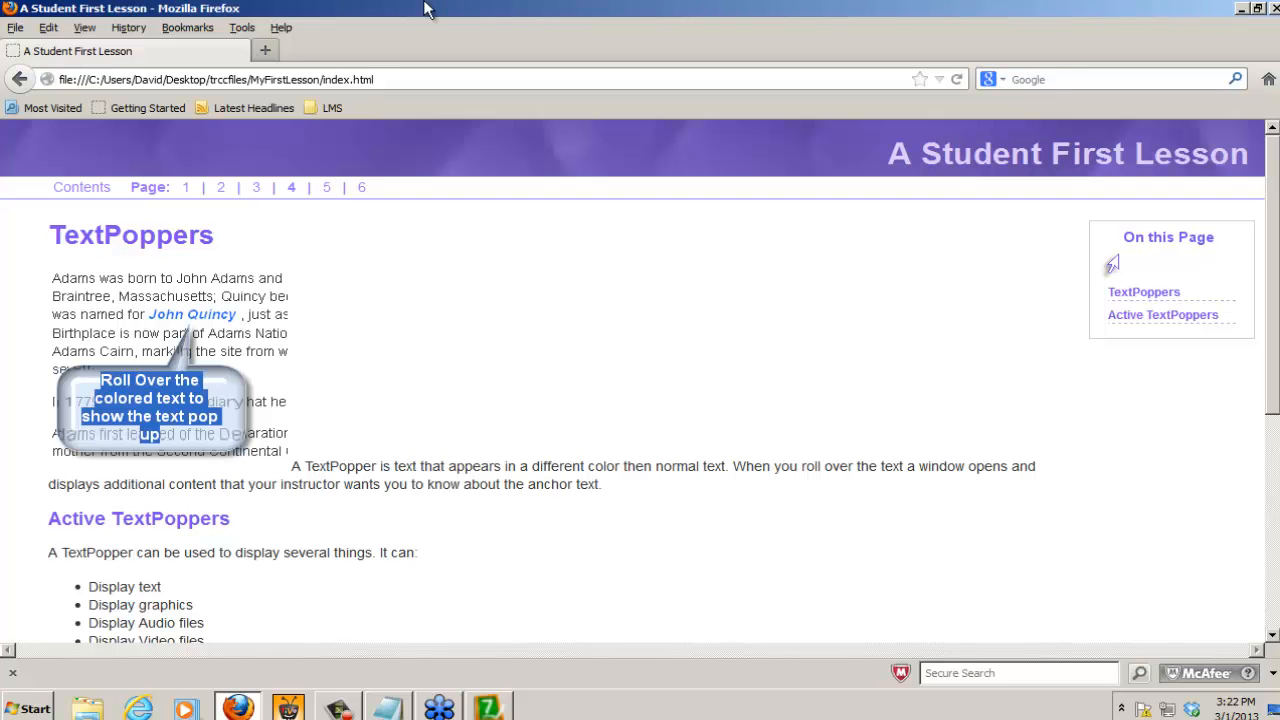
pyautogui.click(1274, 8)
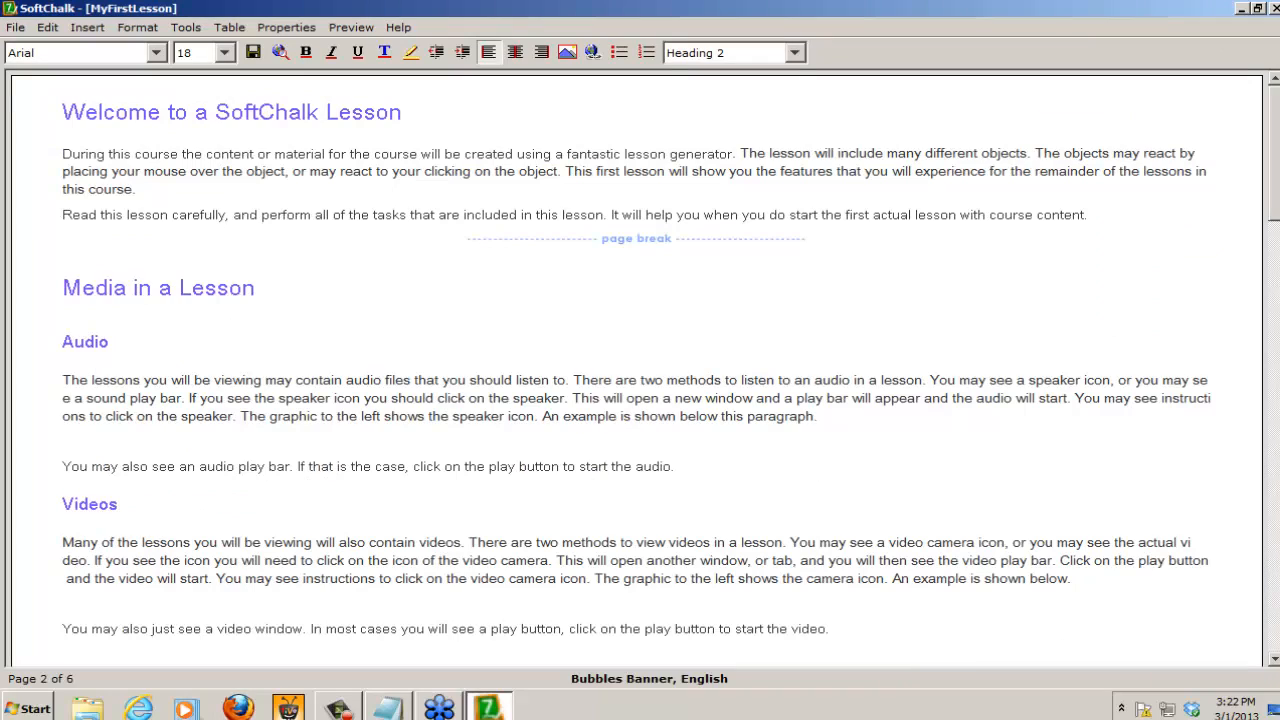
# Step: Enable the table of contents dropdown menu at the top of the page in the lesson's style properties
pyautogui.moveTo(487, 708)
pyautogui.click(282, 27)
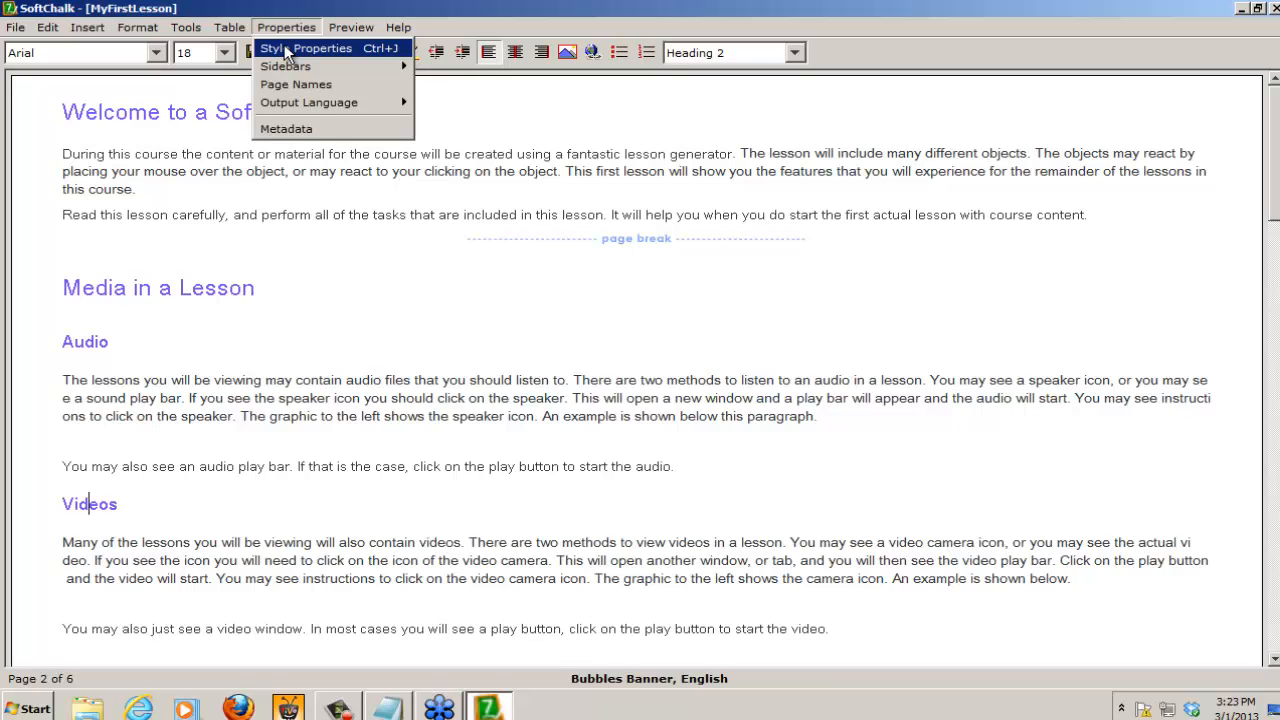
pyautogui.click(284, 47)
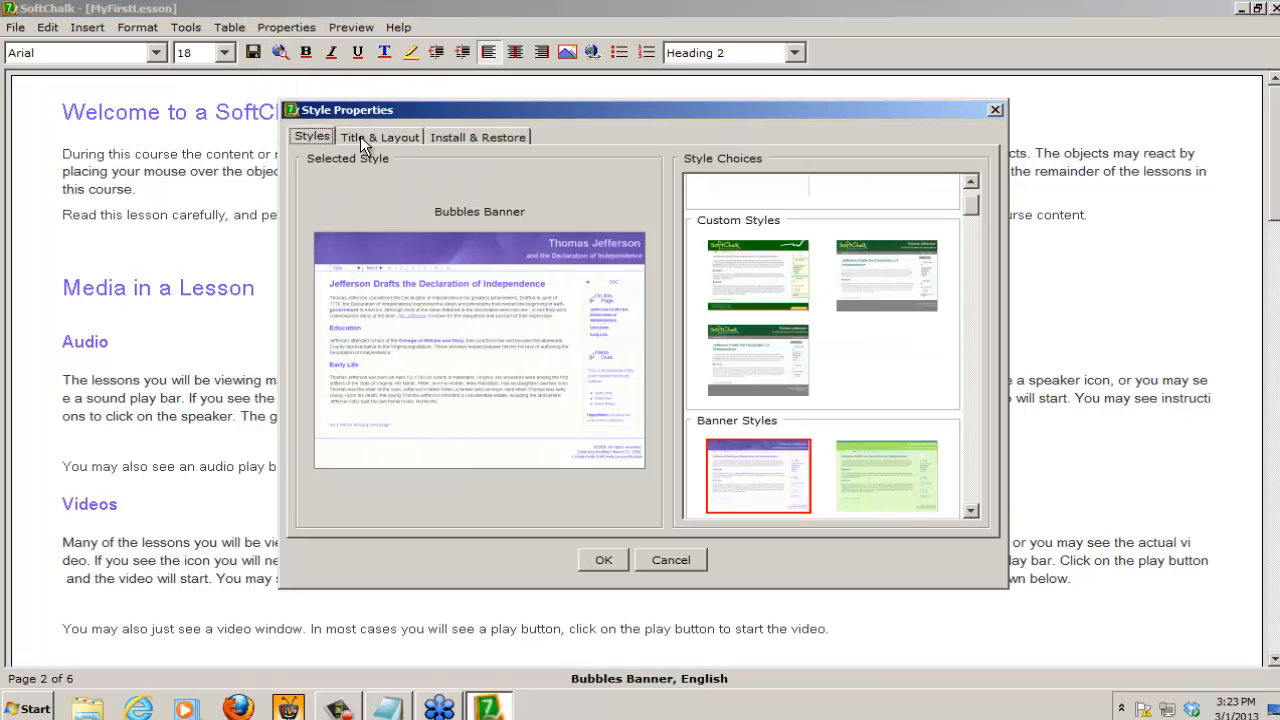
pyautogui.click(396, 136)
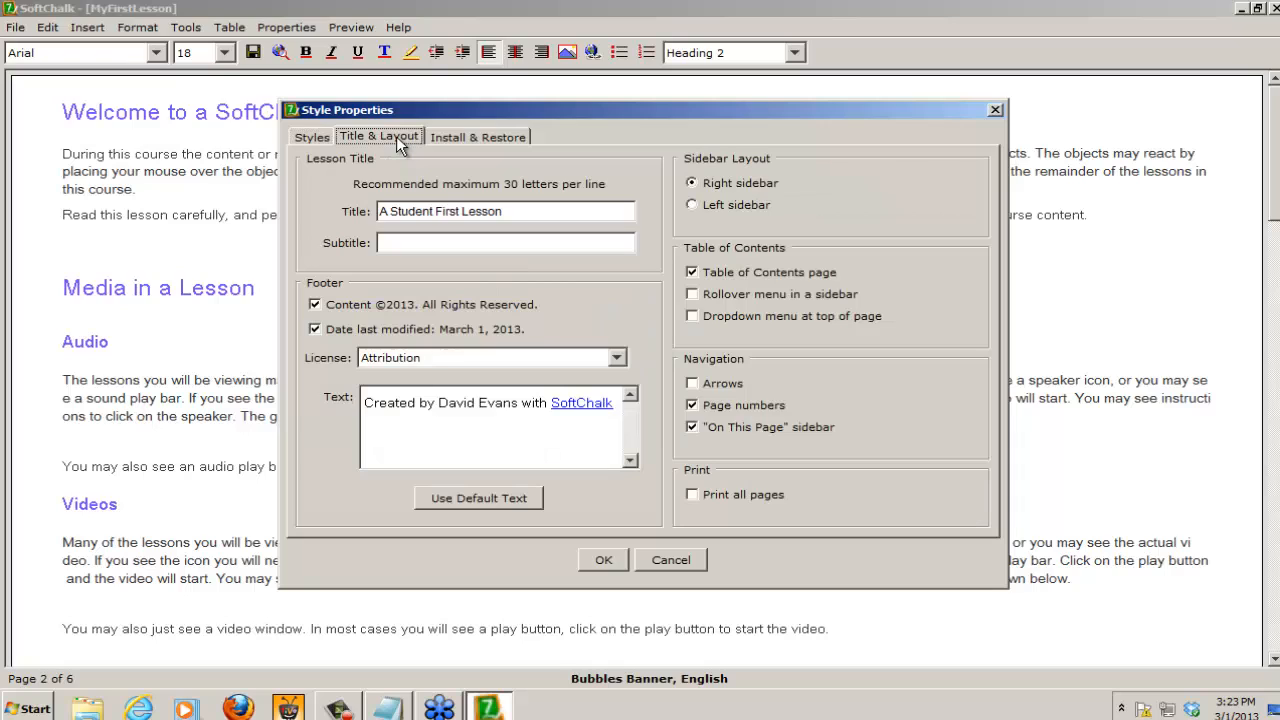
pyautogui.click(693, 317)
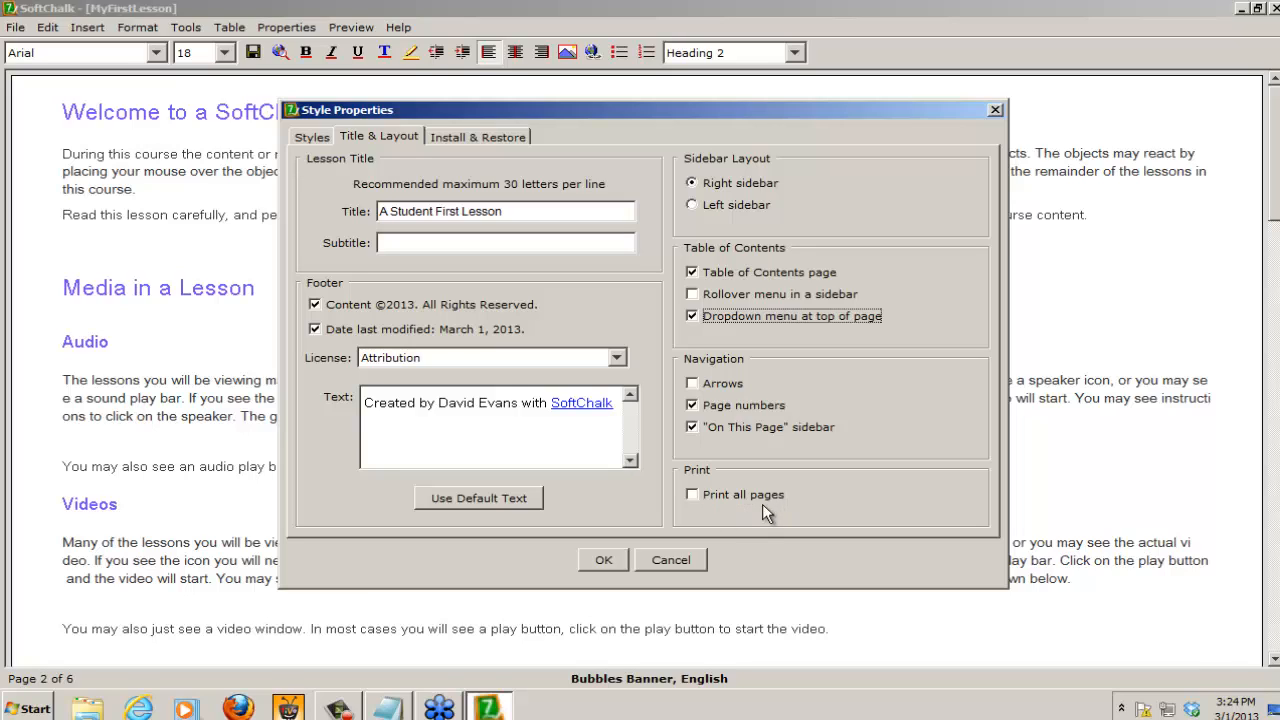
# Step: Enable the Print all pages option in the style properties, save the changes to MyFirstLesson and preview it in the browser
pyautogui.click(694, 494)
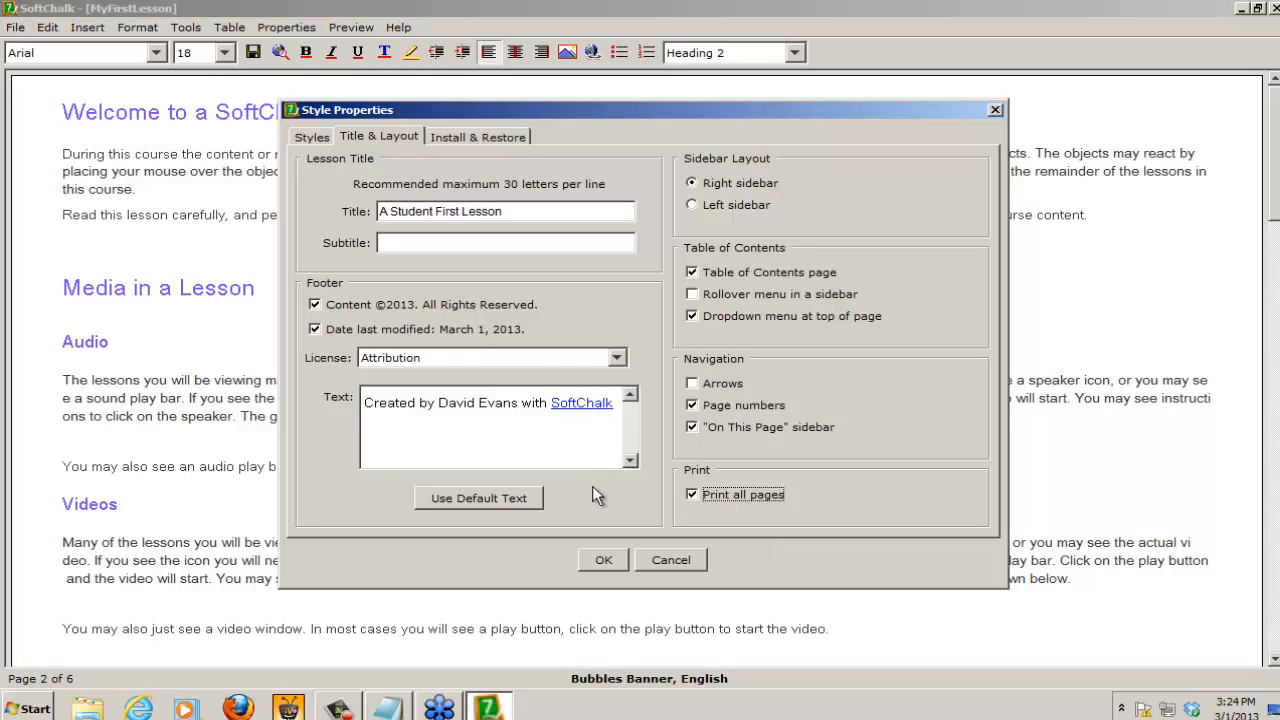
pyautogui.click(604, 561)
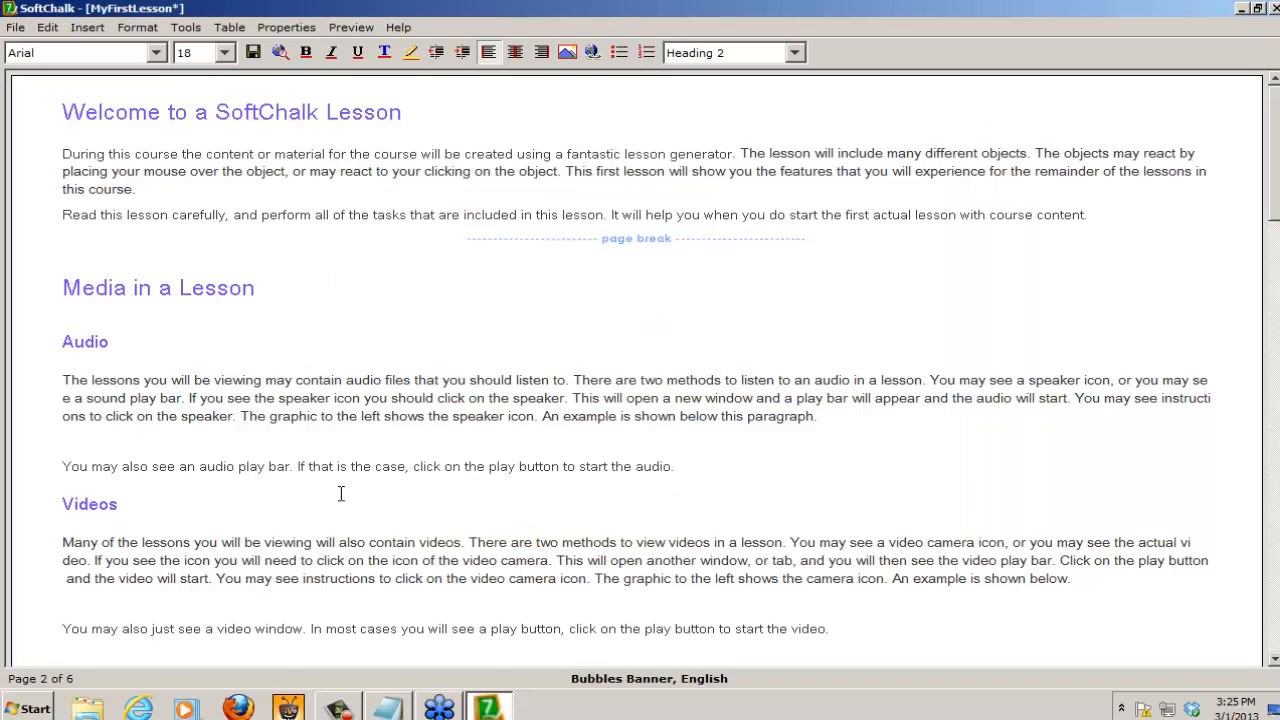
pyautogui.click(283, 52)
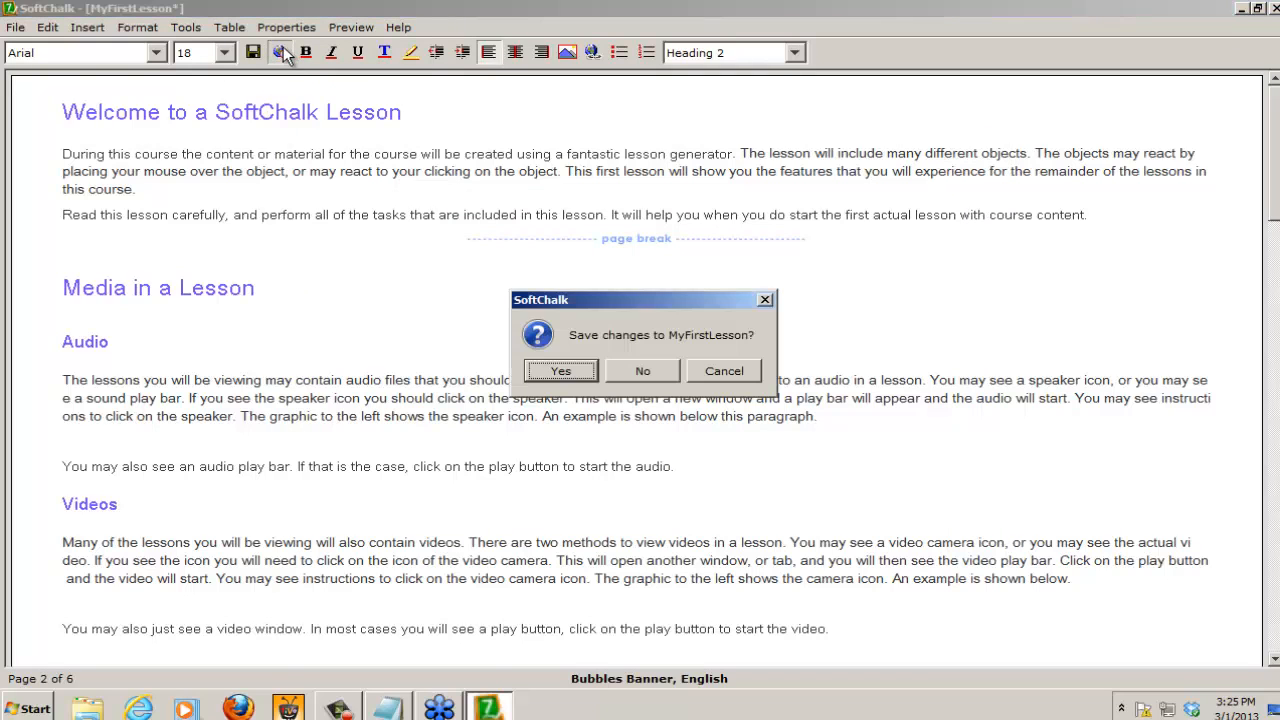
pyautogui.click(576, 370)
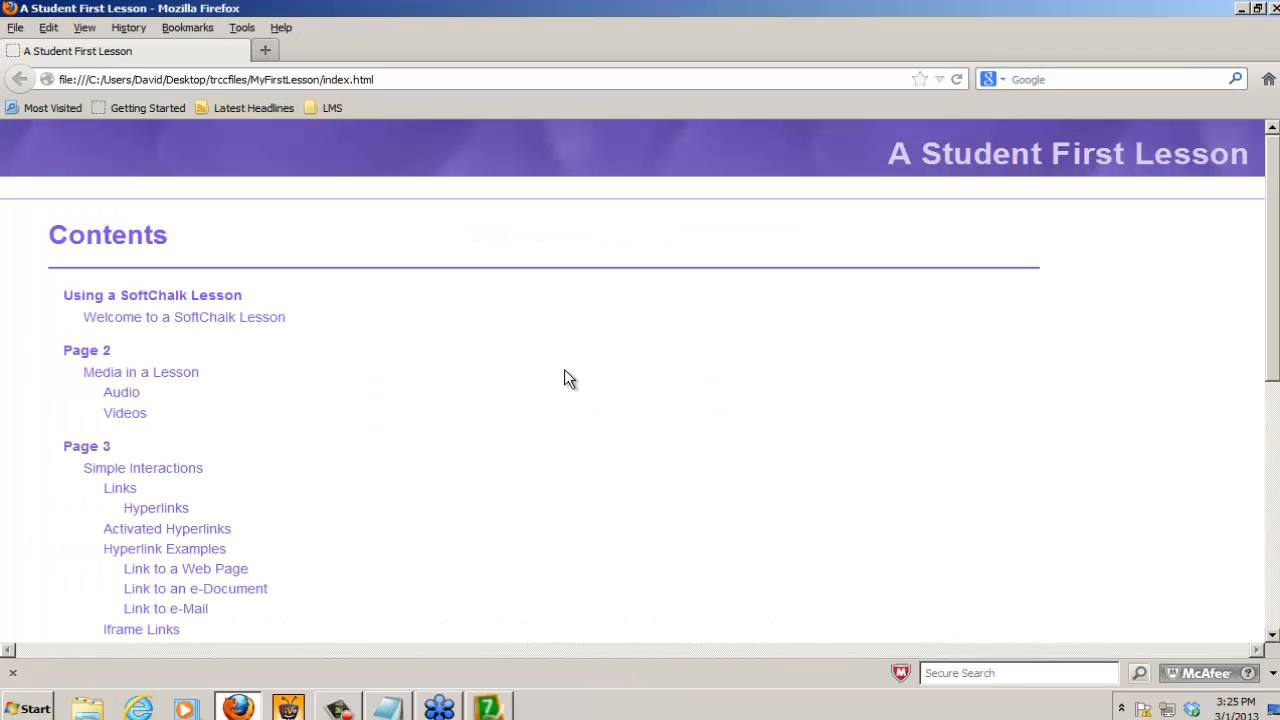
# Step: Open the Using a SoftChalk Lesson page in the preview, review the Contents dropdown's page submenus, and close the browser
pyautogui.click(210, 298)
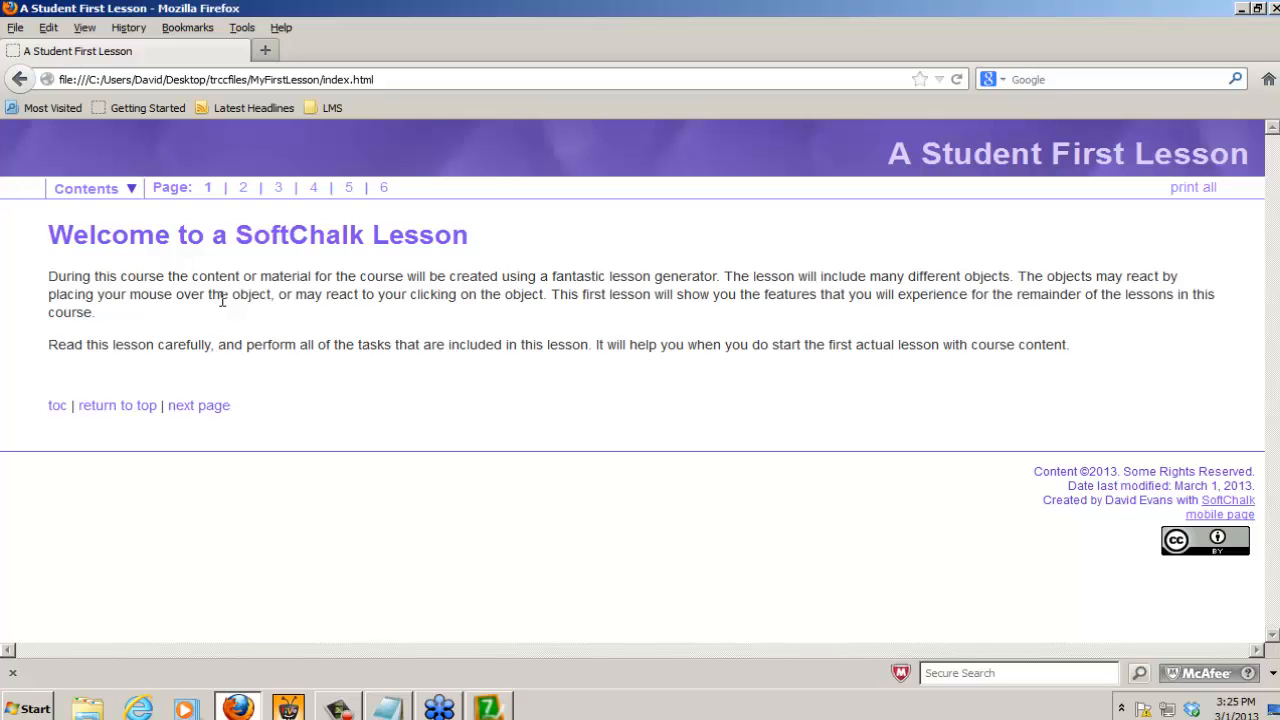
pyautogui.moveTo(77, 188)
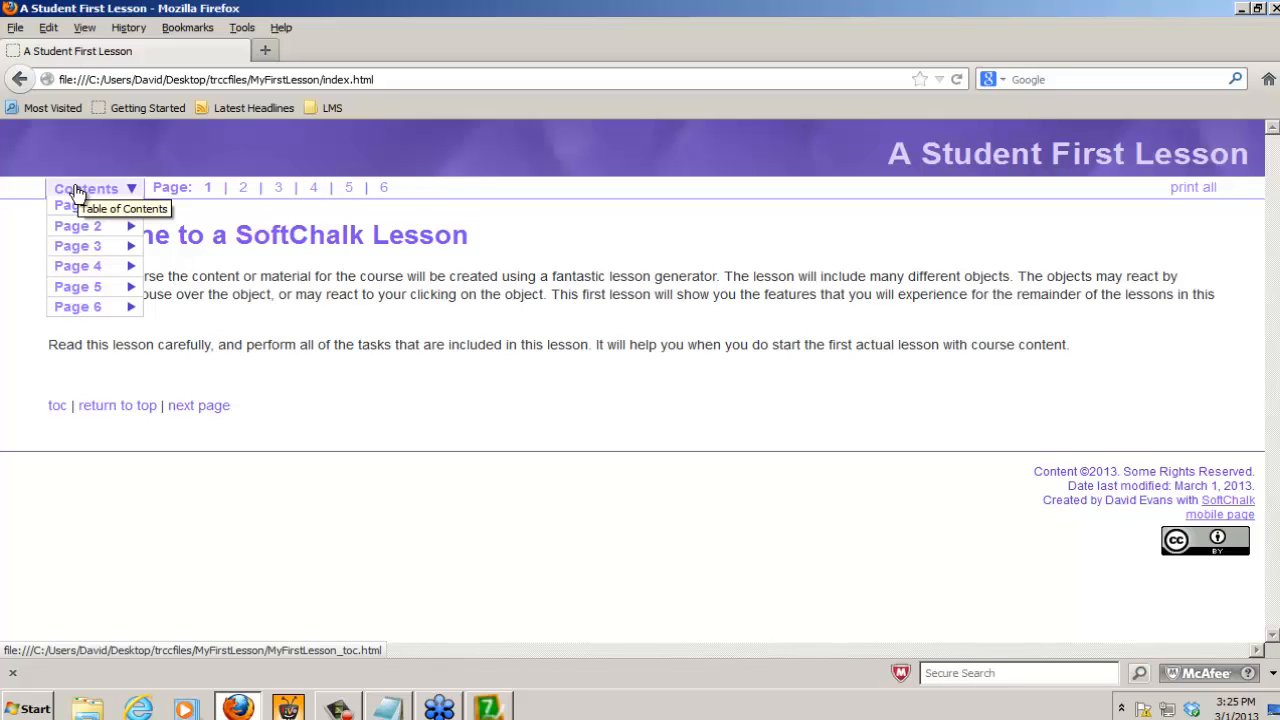
pyautogui.moveTo(75, 246)
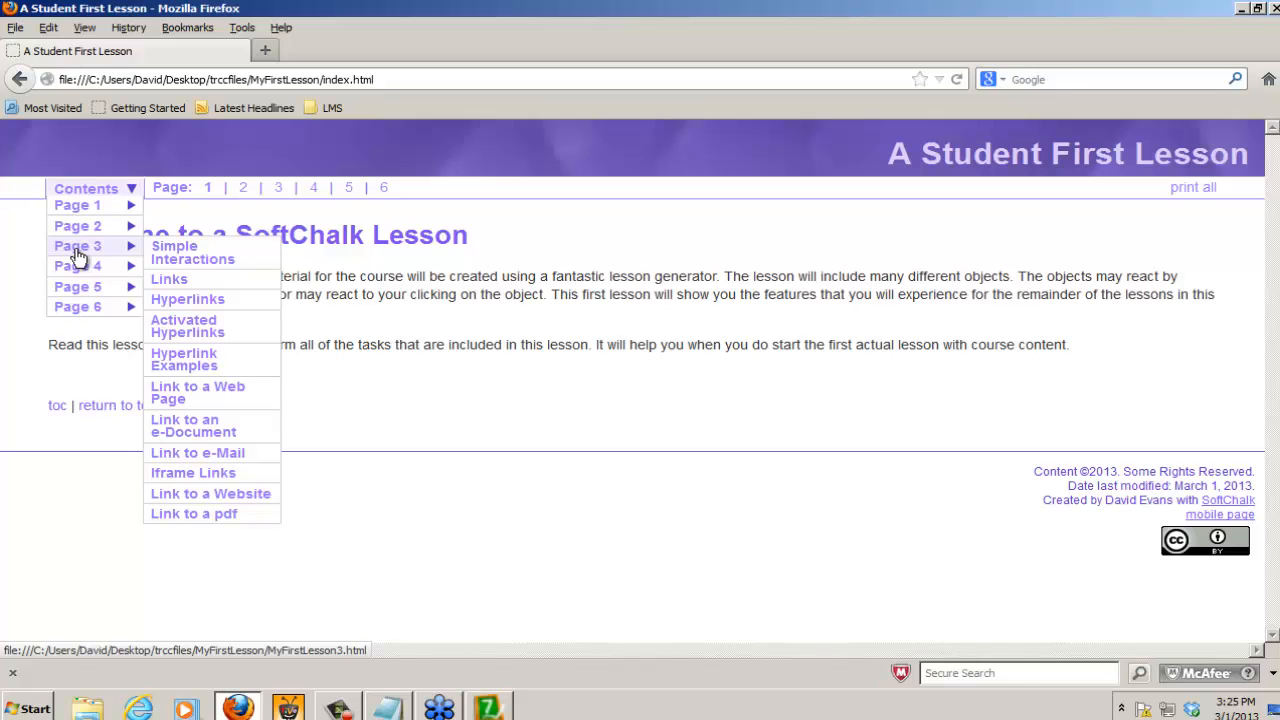
pyautogui.moveTo(83, 272)
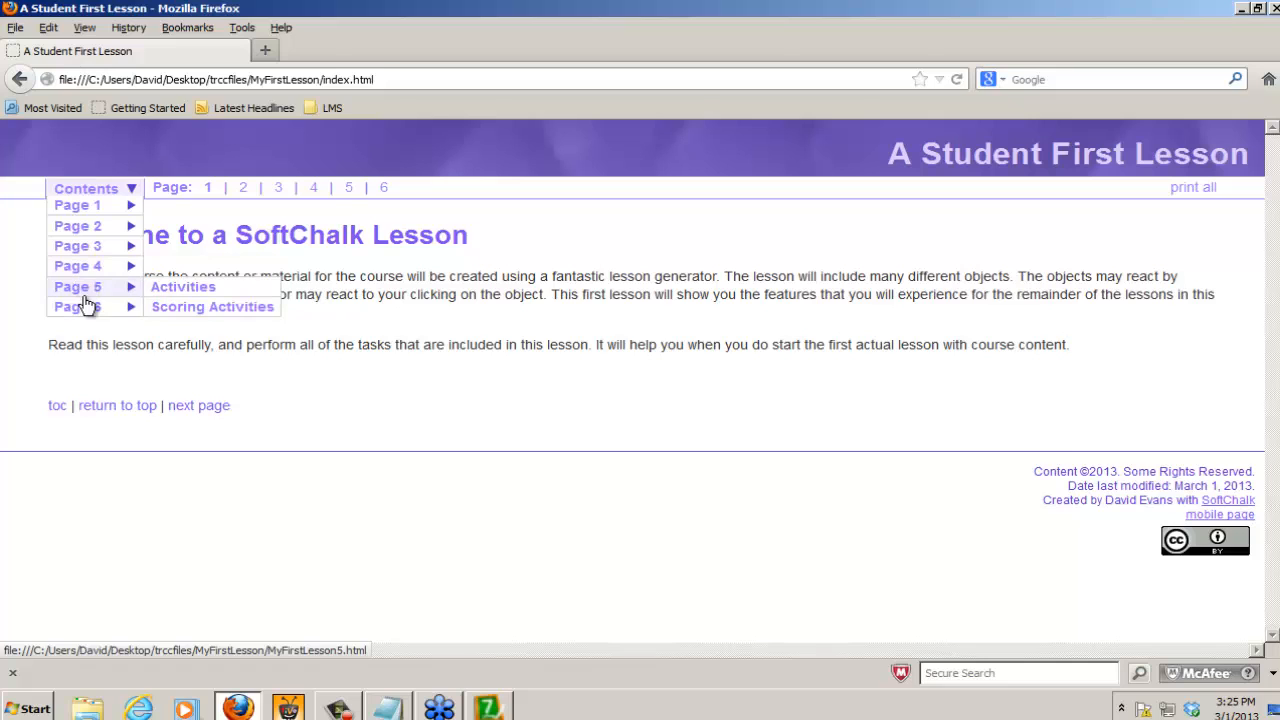
pyautogui.moveTo(88, 312)
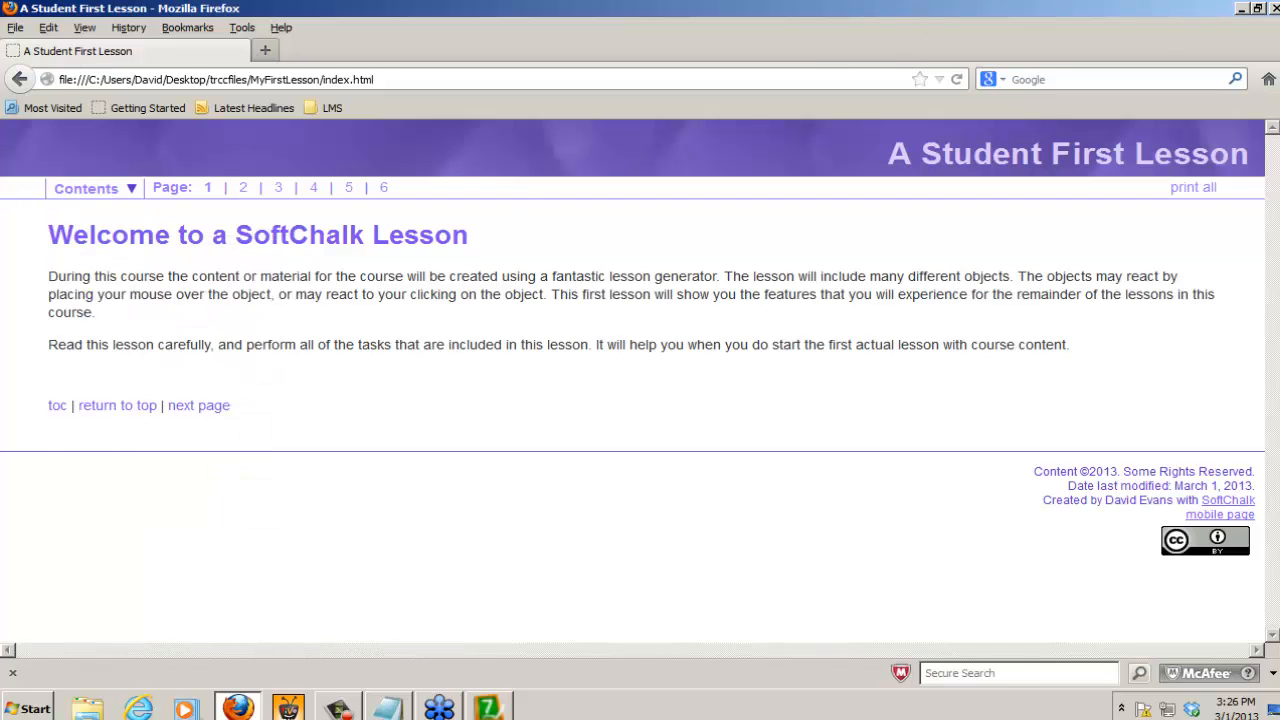
pyautogui.click(1274, 9)
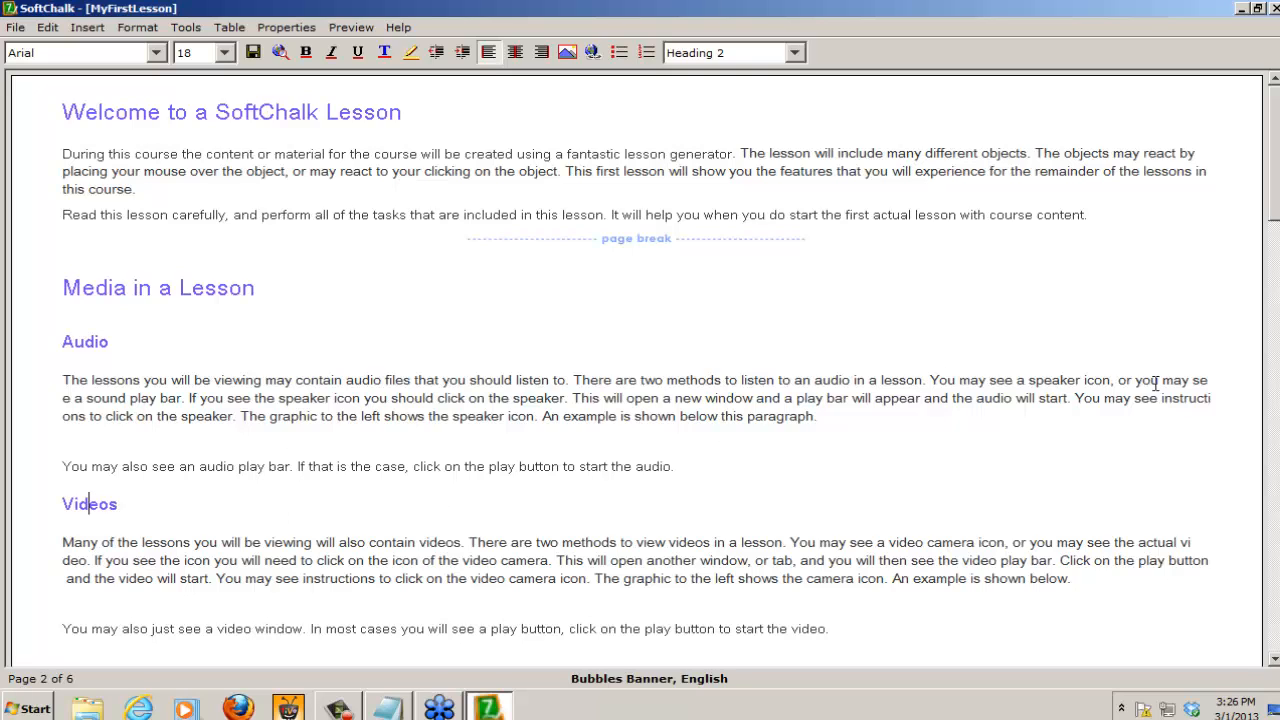
# Step: Modify the image under the TextPoppers heading, setting its alignment to left and its border to 2
pyautogui.scroll(-6, 1275, 210)
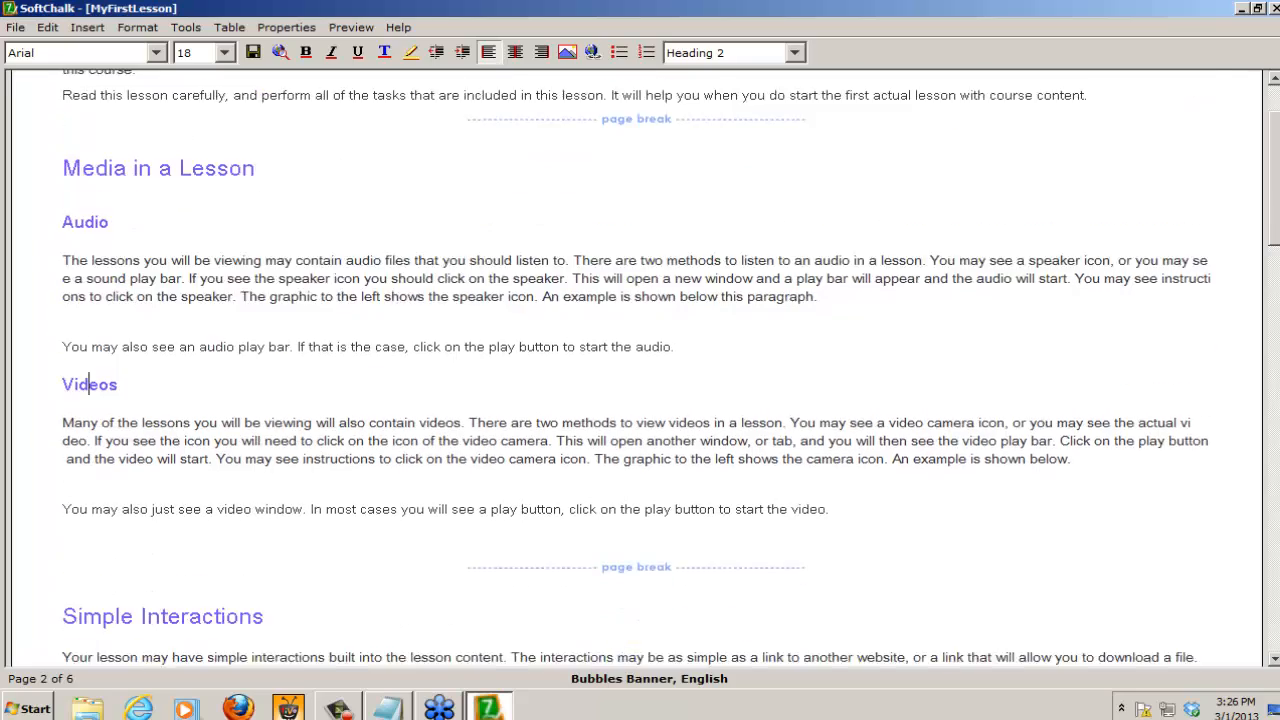
pyautogui.scroll(-5, 298, 505)
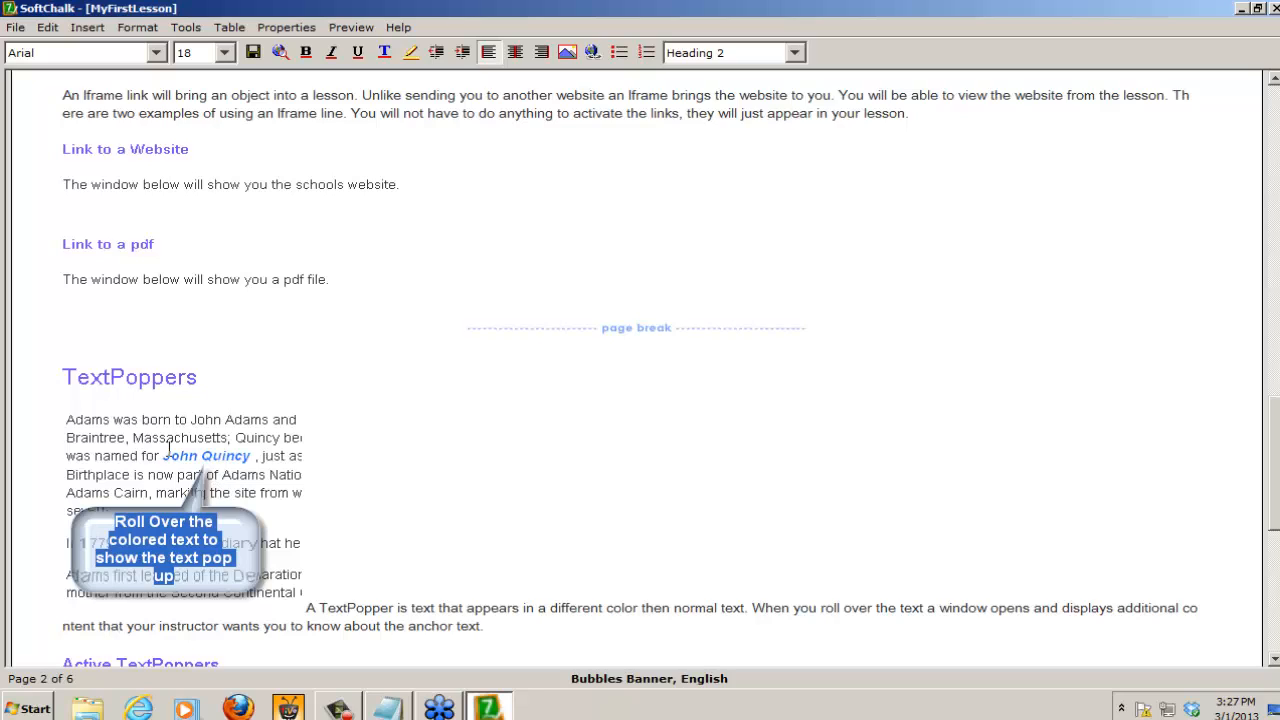
pyautogui.click(167, 455)
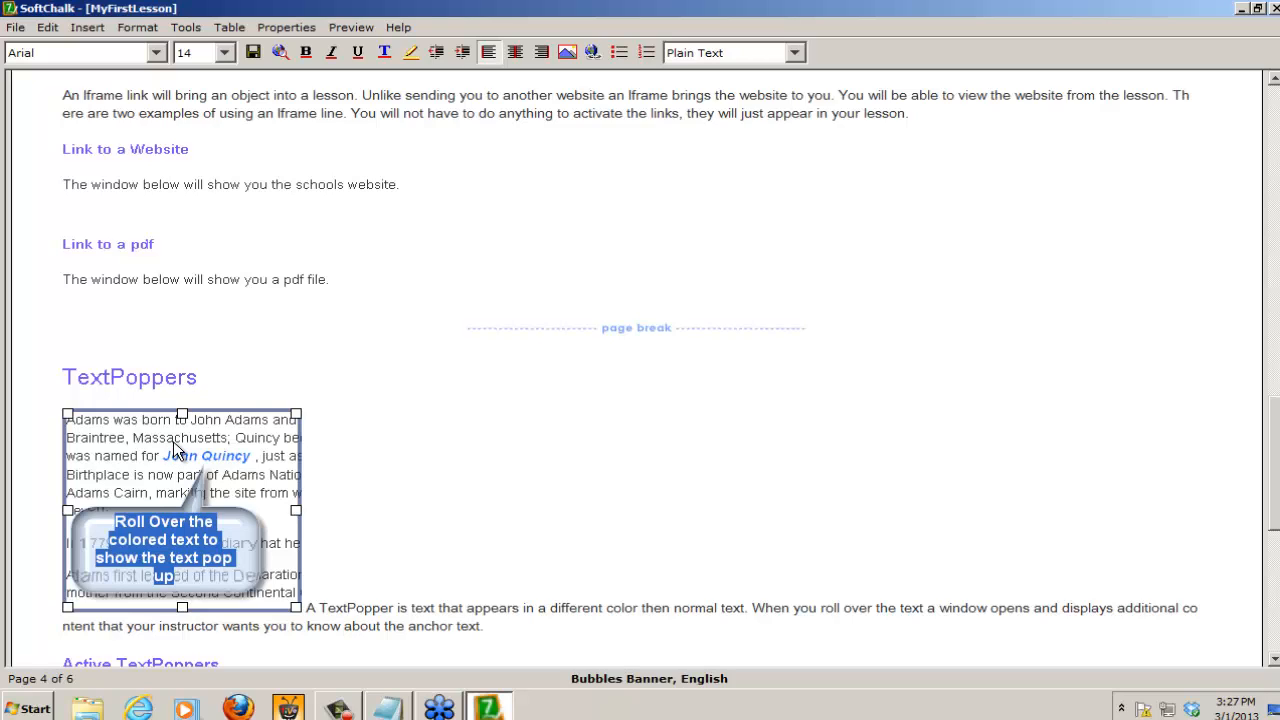
pyautogui.rightClick(173, 441)
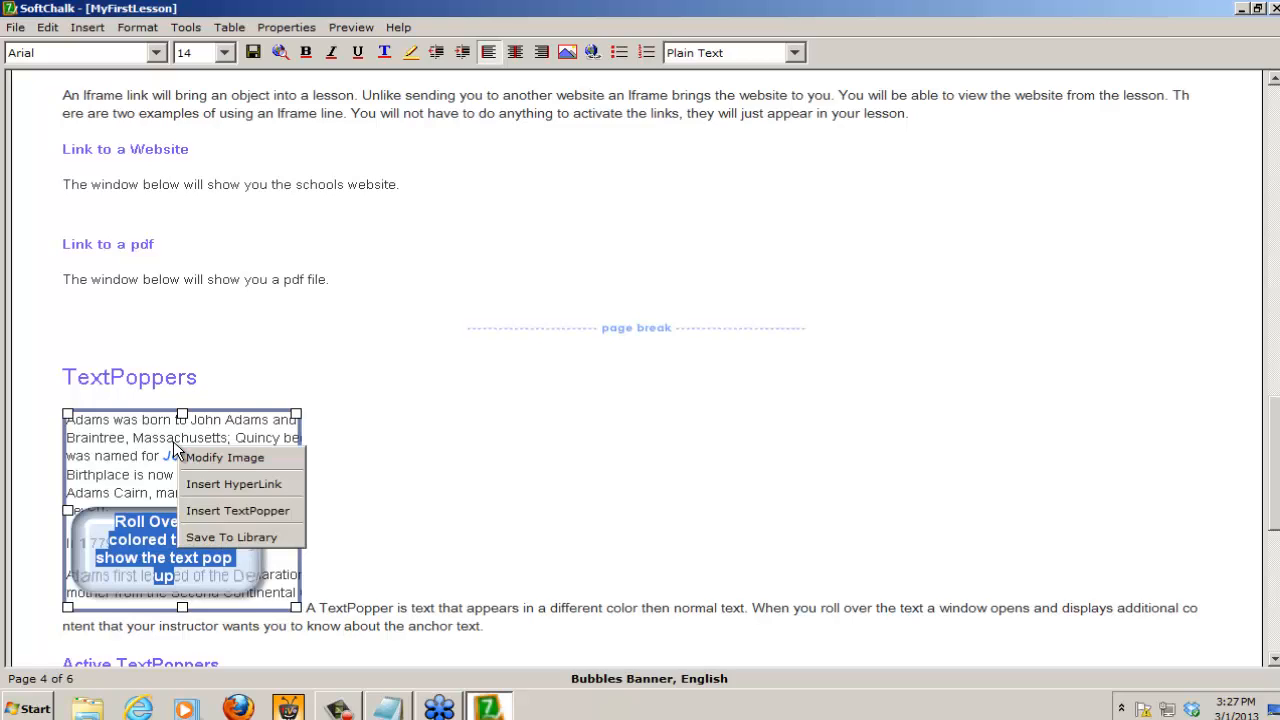
pyautogui.click(265, 462)
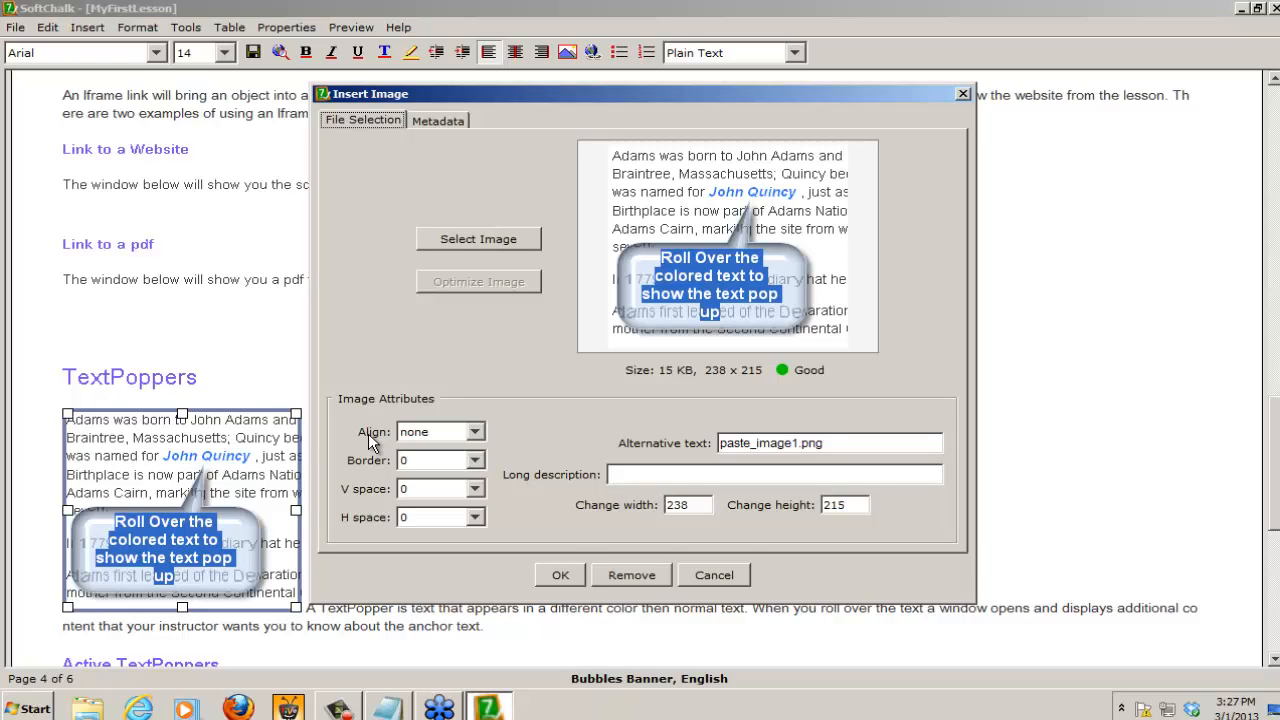
pyautogui.click(420, 437)
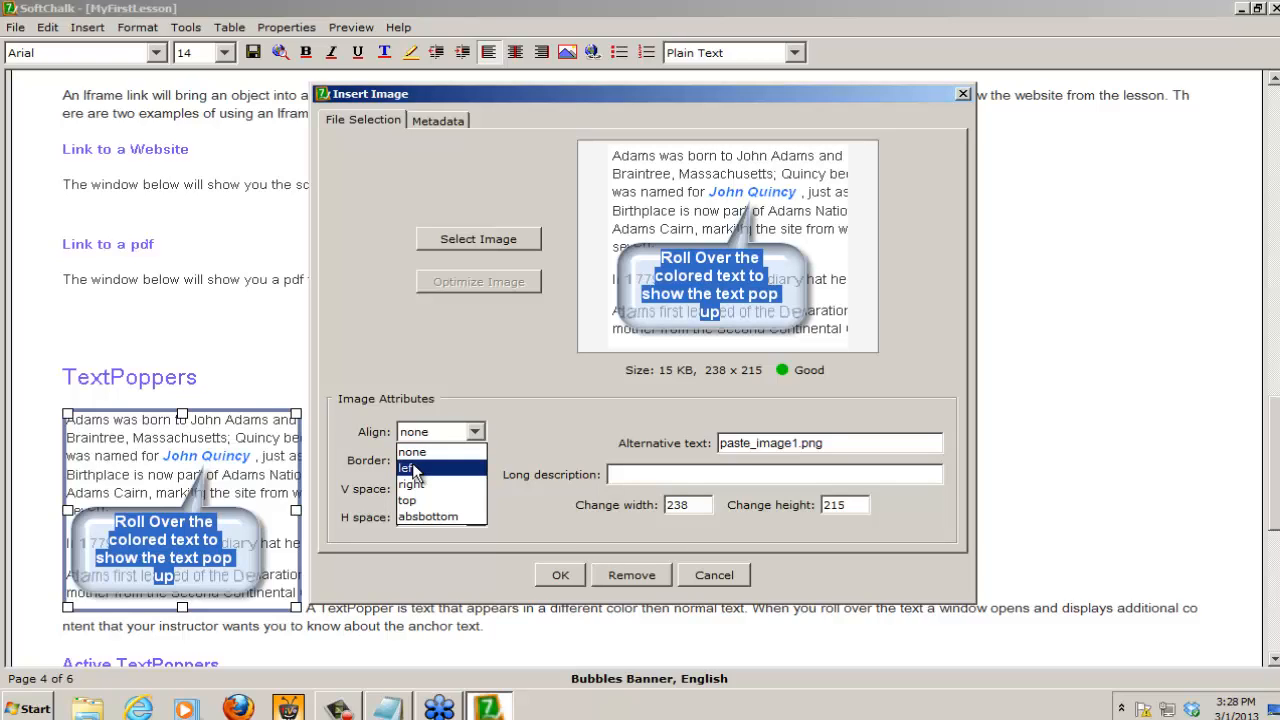
pyautogui.click(414, 469)
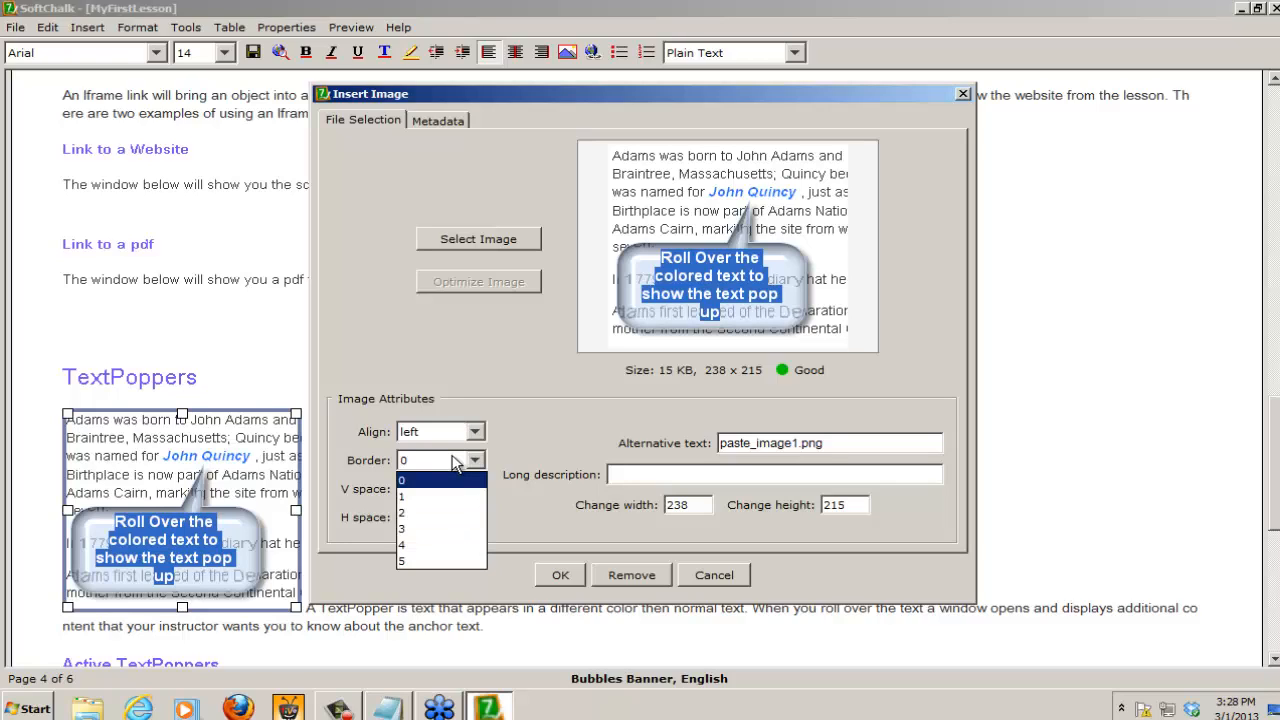
pyautogui.click(403, 513)
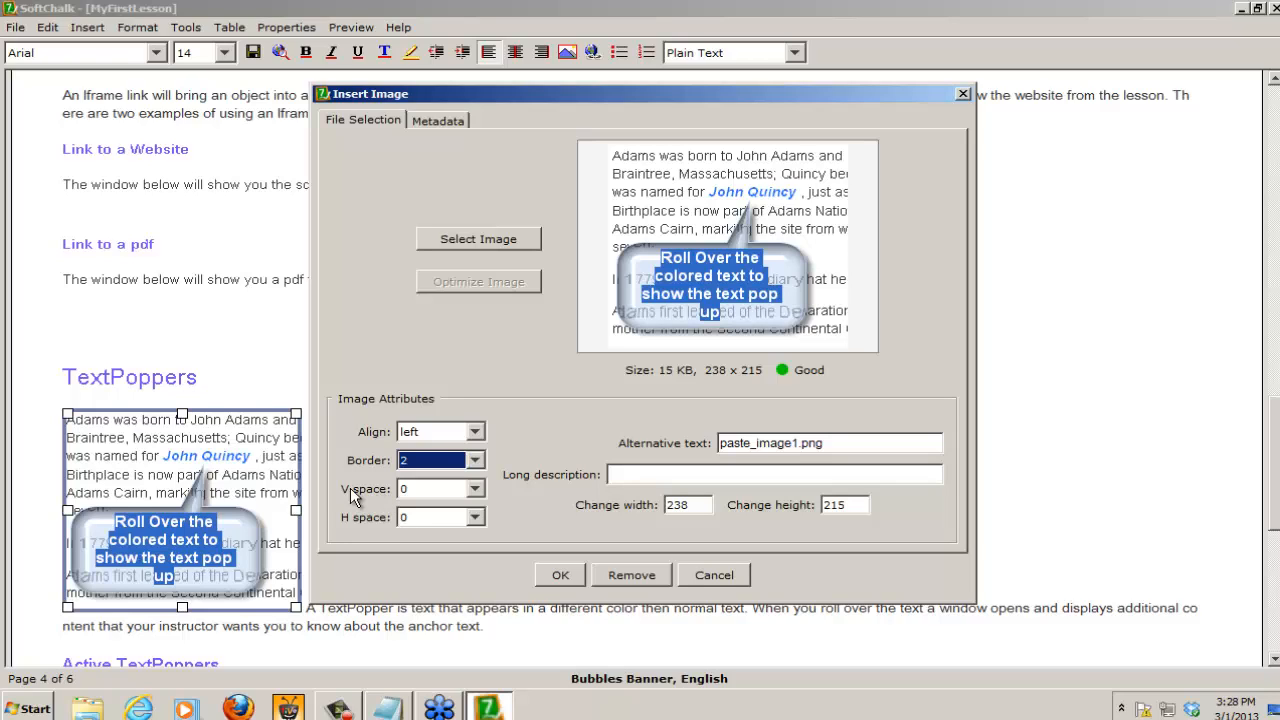
# Step: Set the TextPoppers image's vertical and horizontal space to 10 each and apply the image changes
pyautogui.click(433, 490)
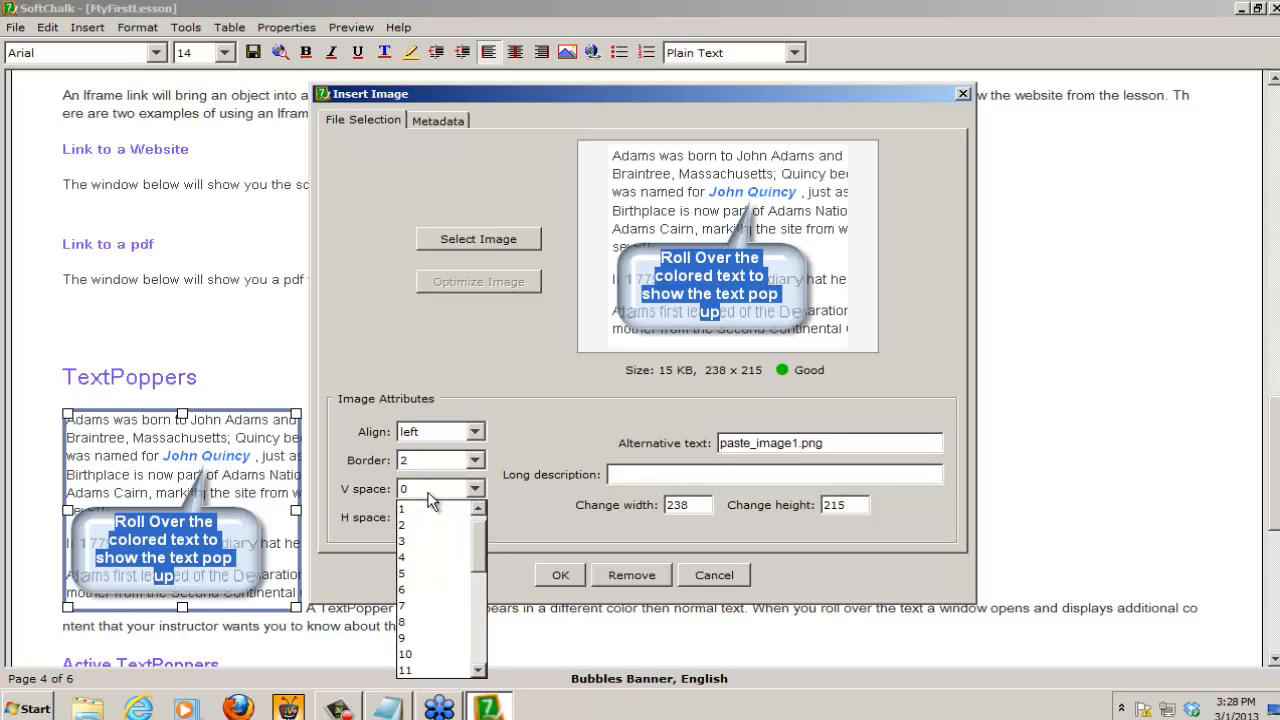
pyautogui.click(418, 656)
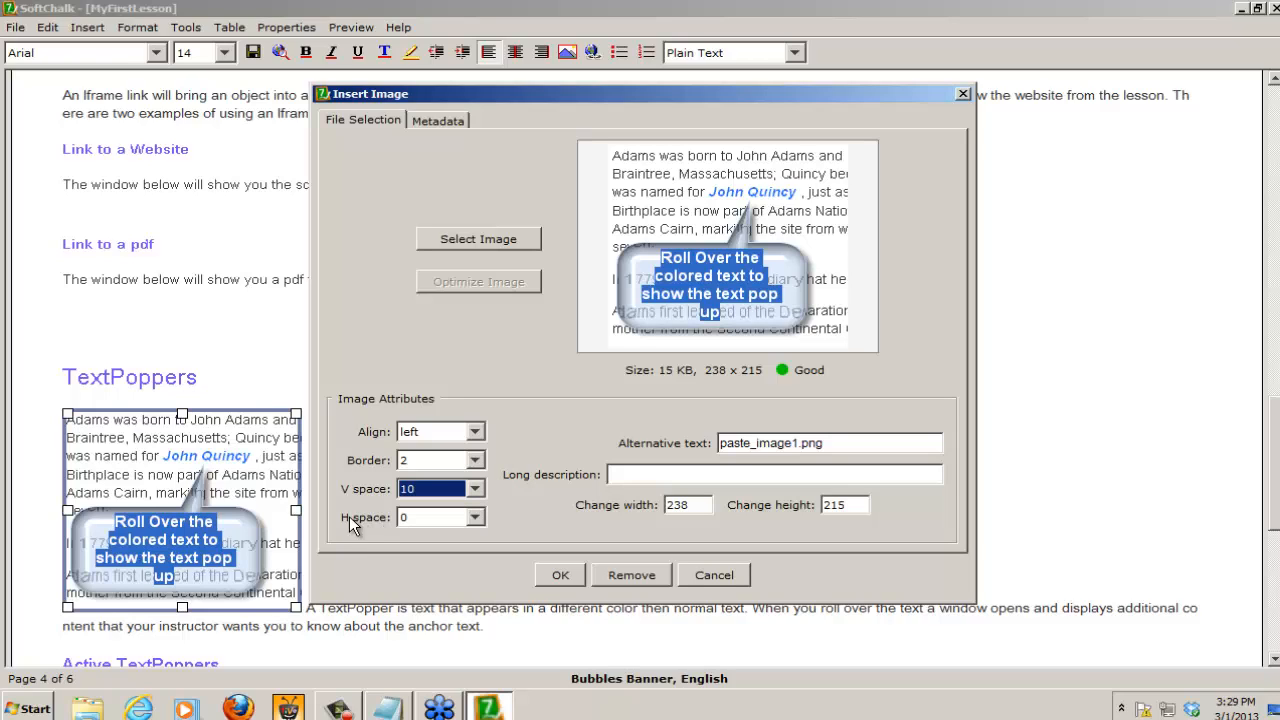
pyautogui.click(423, 520)
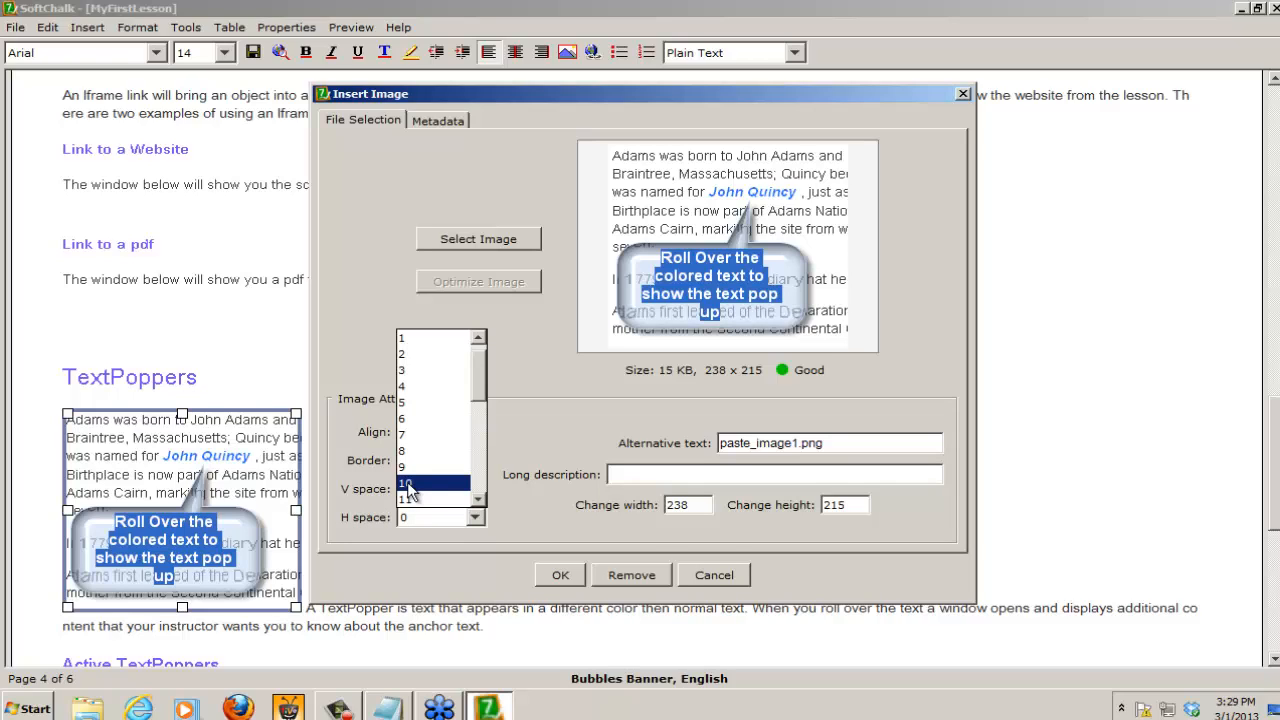
pyautogui.click(408, 486)
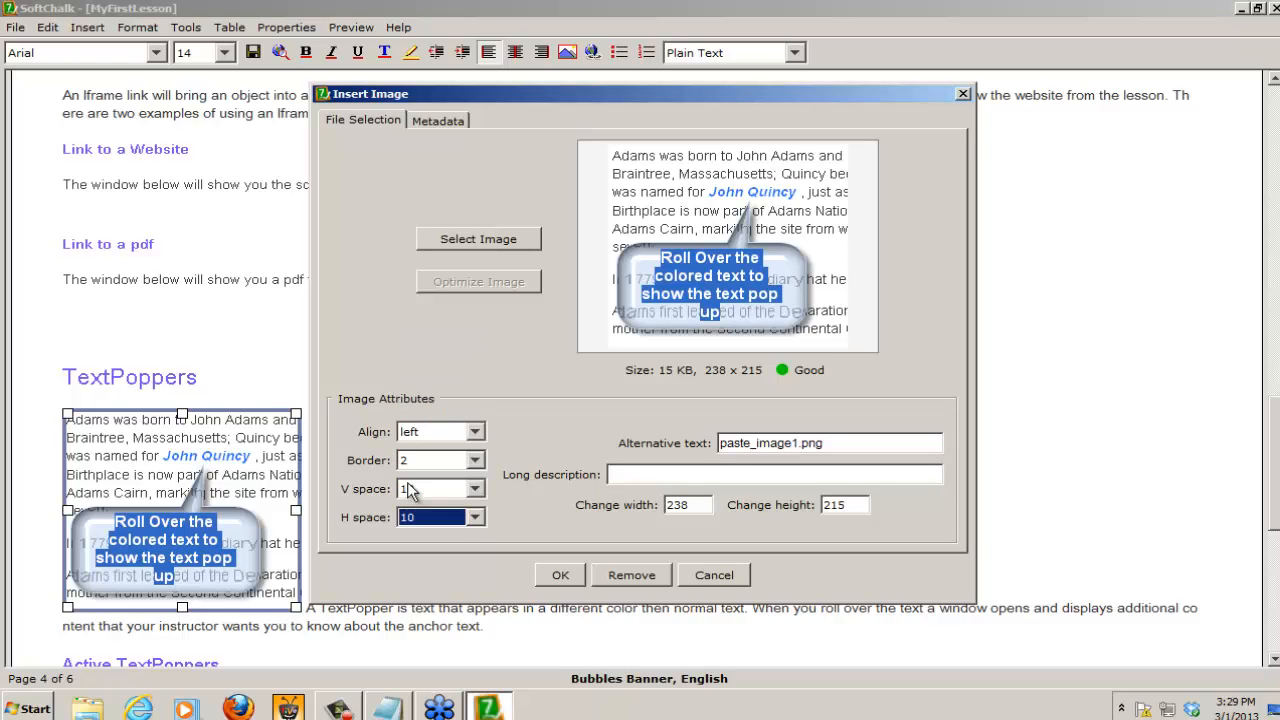
pyautogui.click(560, 576)
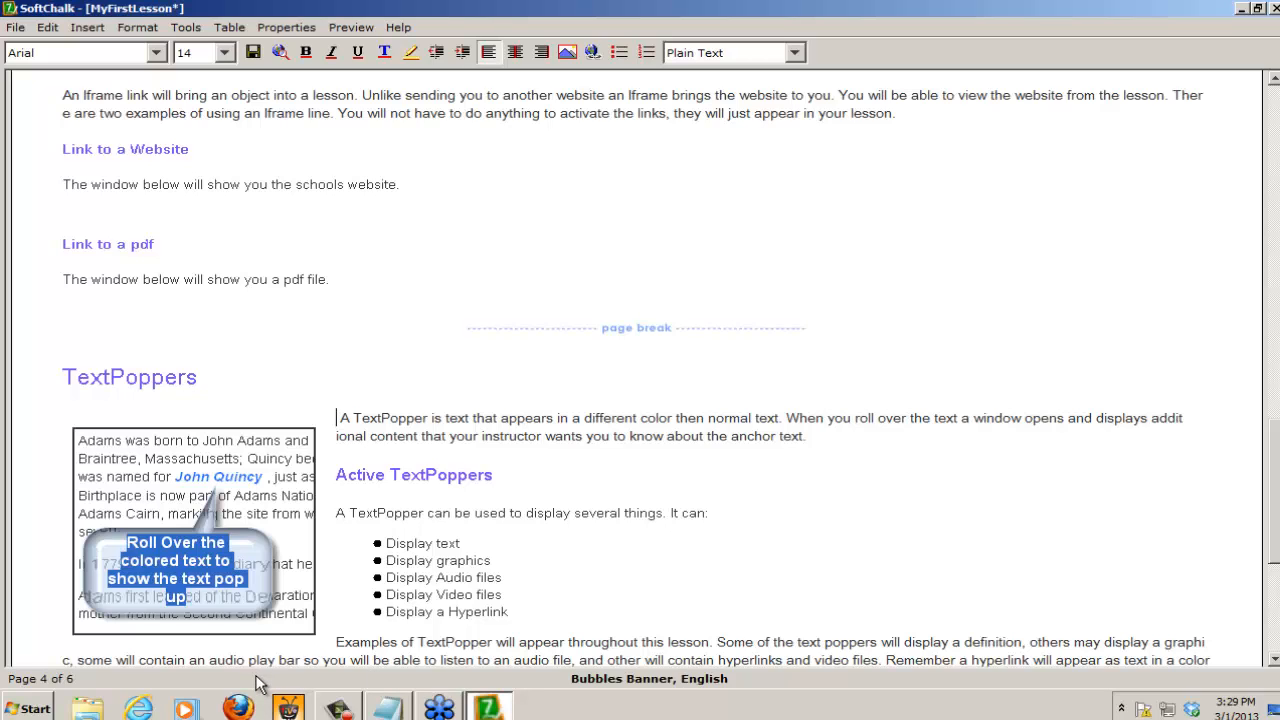
pyautogui.click(183, 510)
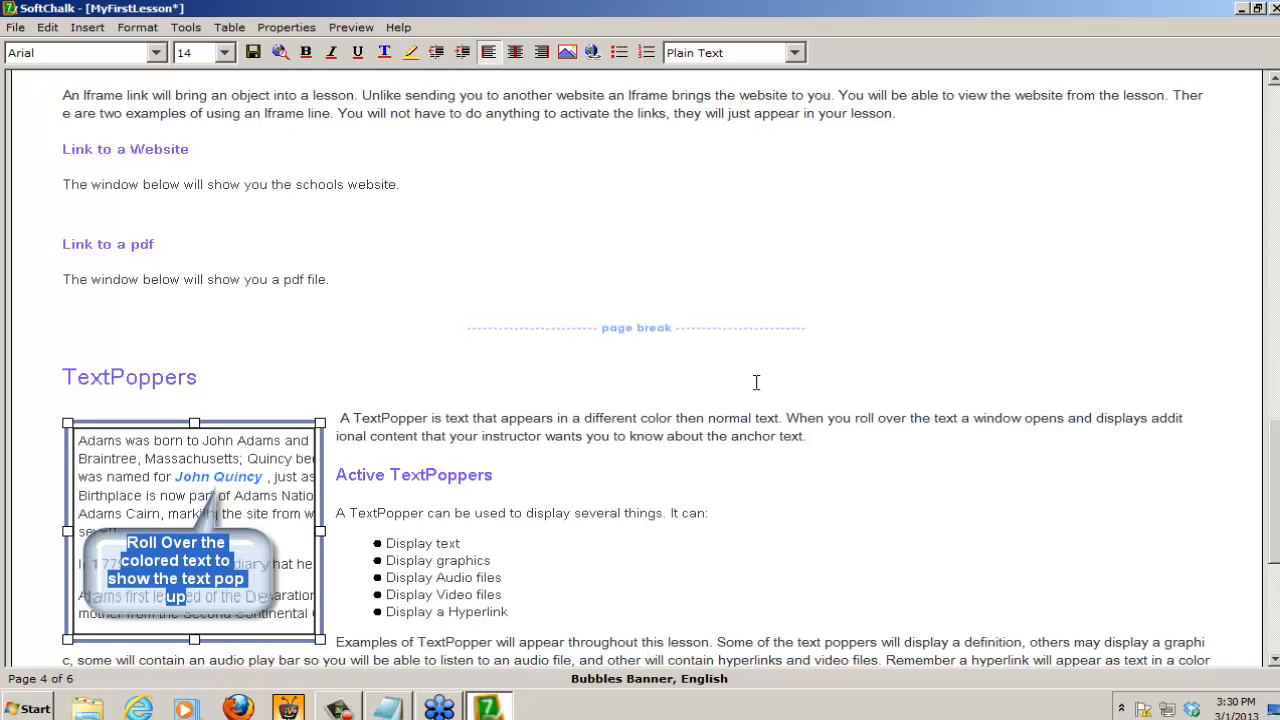
# Step: Place the insertion point at the start of the first paragraph under the Audio heading
pyautogui.scroll(10, 756, 383)
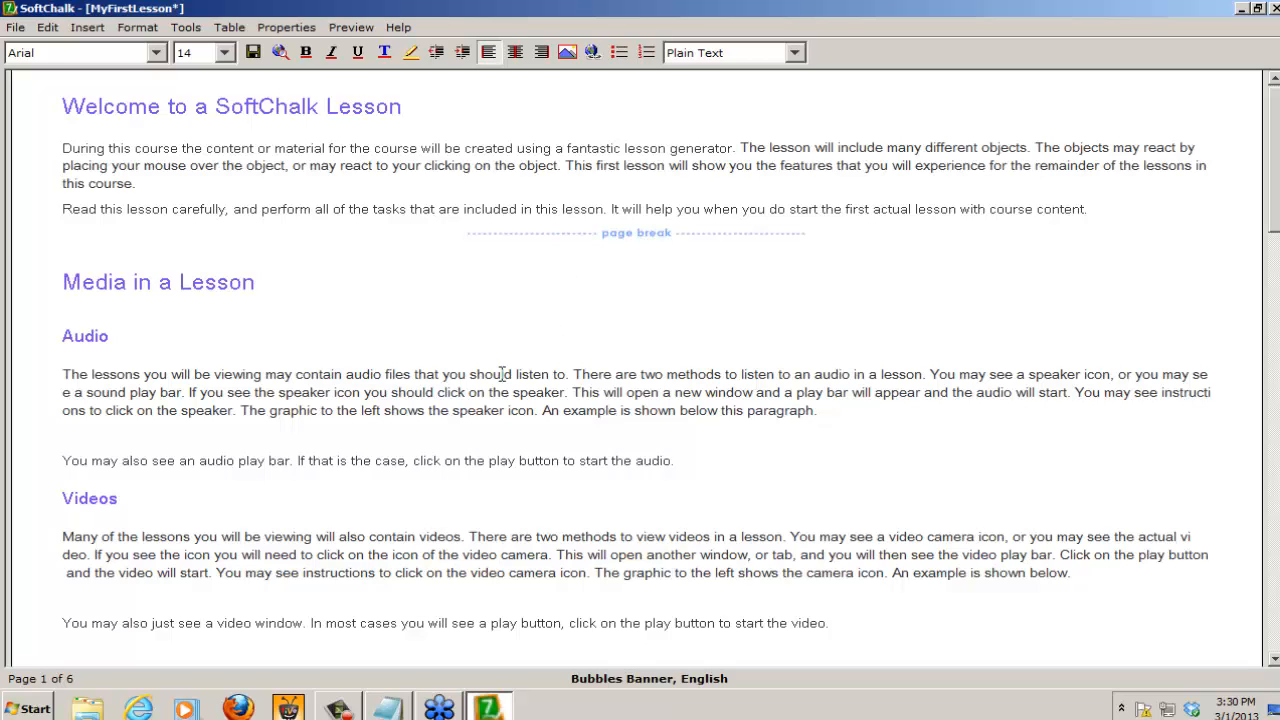
pyautogui.click(59, 374)
# Step: Locate Audio1.png in the Graphics folder of trccfiles on the Desktop using the file explorer, and close the explorer window
pyautogui.click(90, 710)
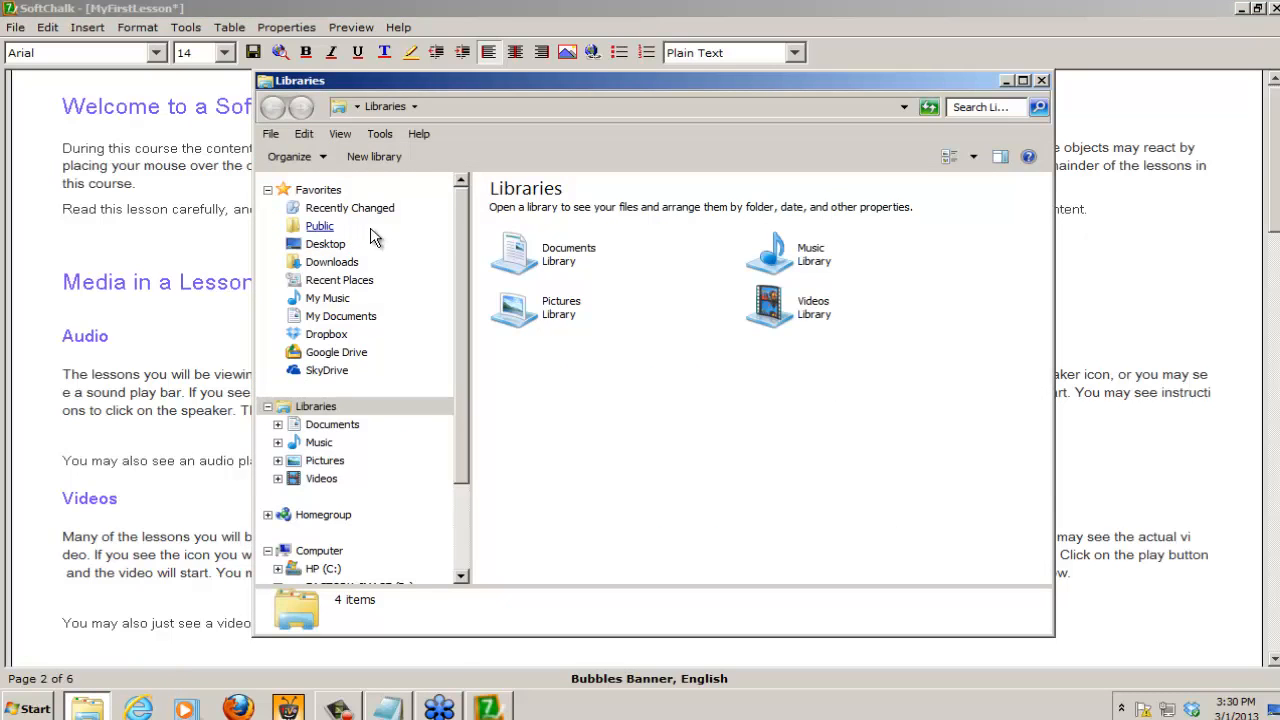
pyautogui.click(340, 247)
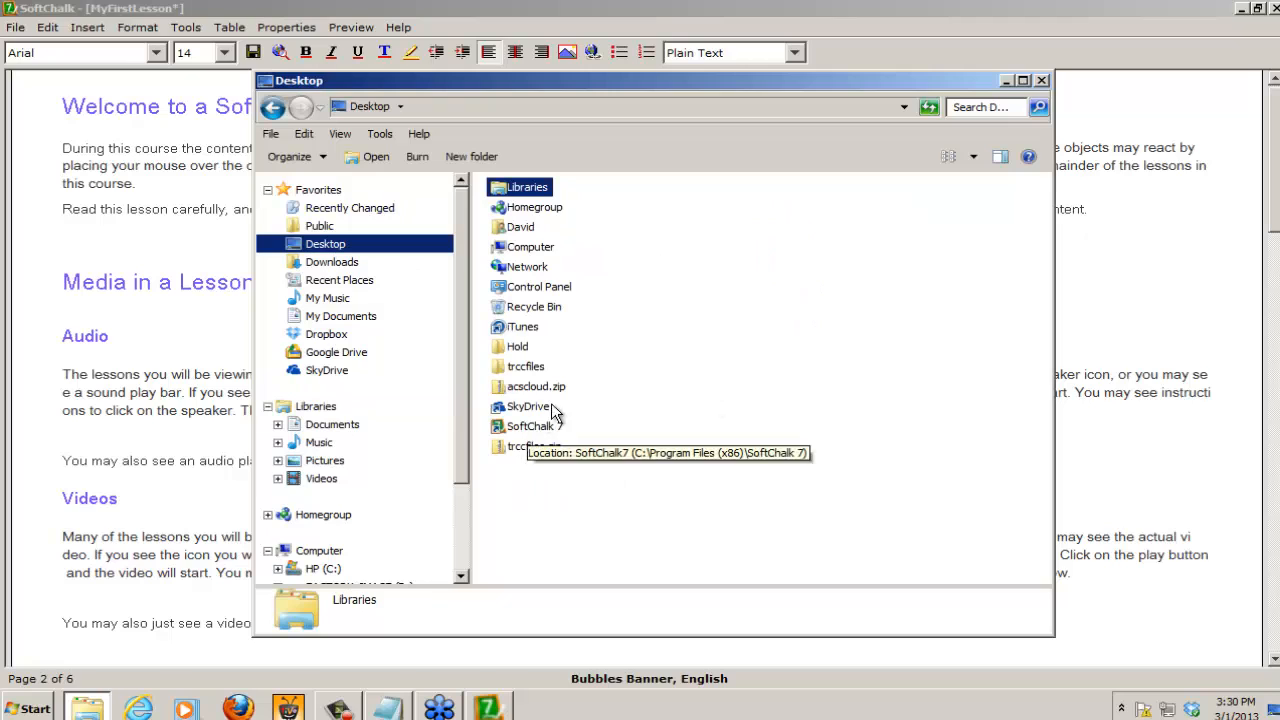
pyautogui.doubleClick(517, 368)
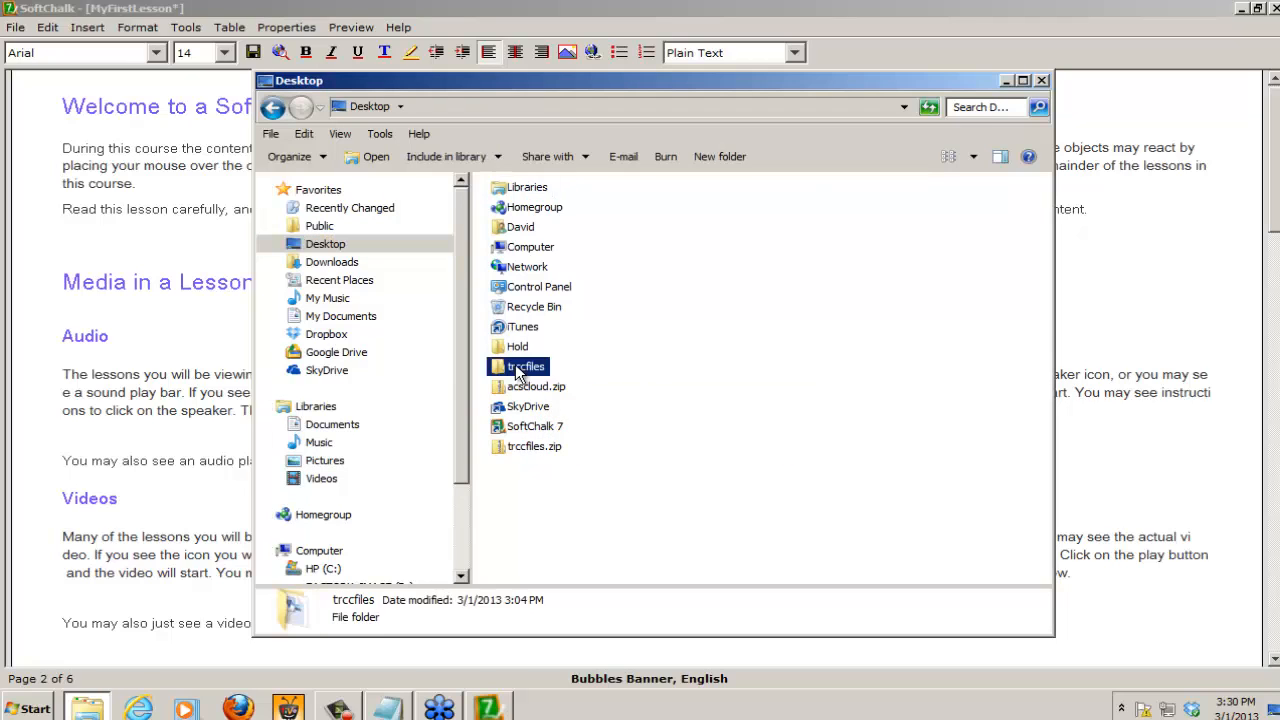
pyautogui.click(517, 253)
pyautogui.doubleClick(517, 253)
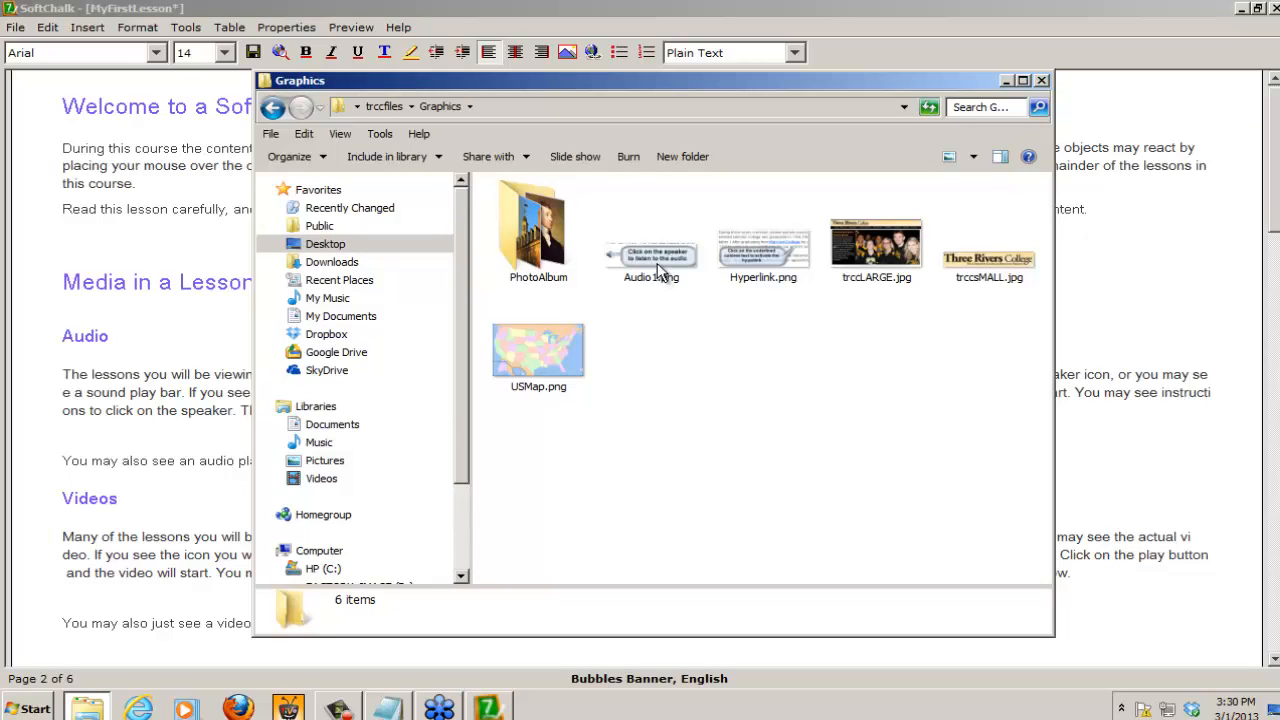
pyautogui.click(656, 261)
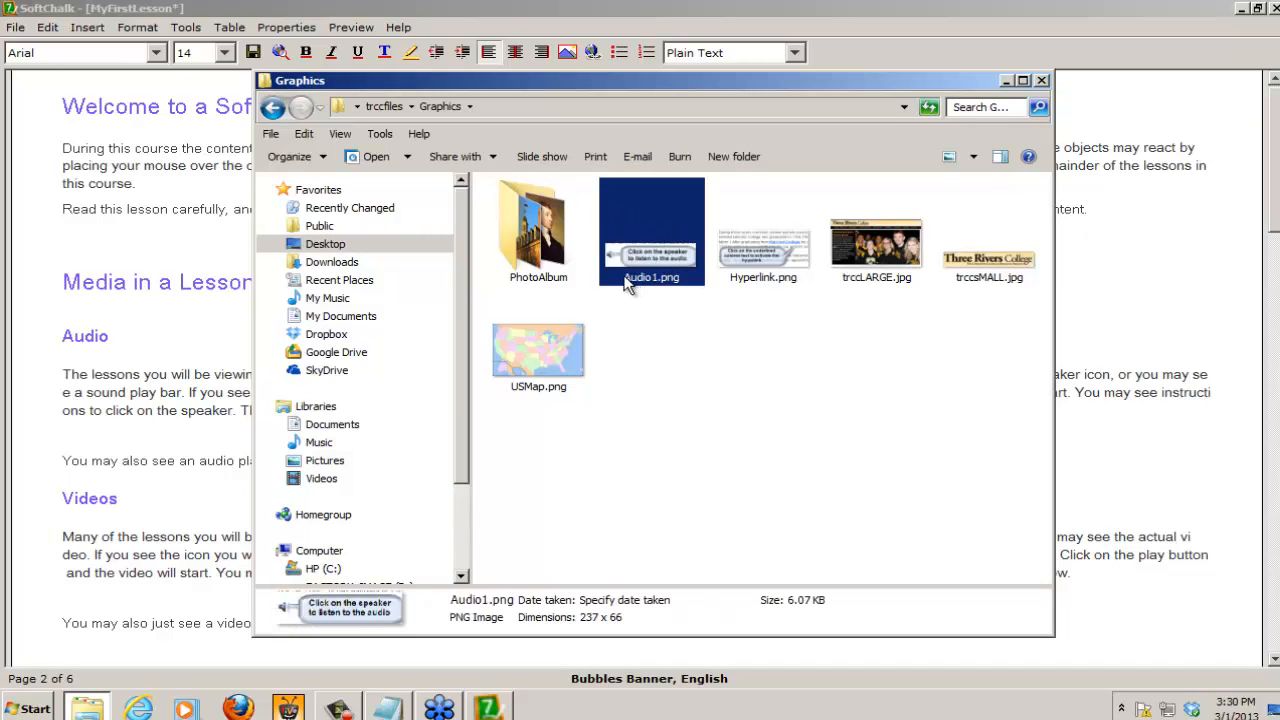
pyautogui.click(1041, 82)
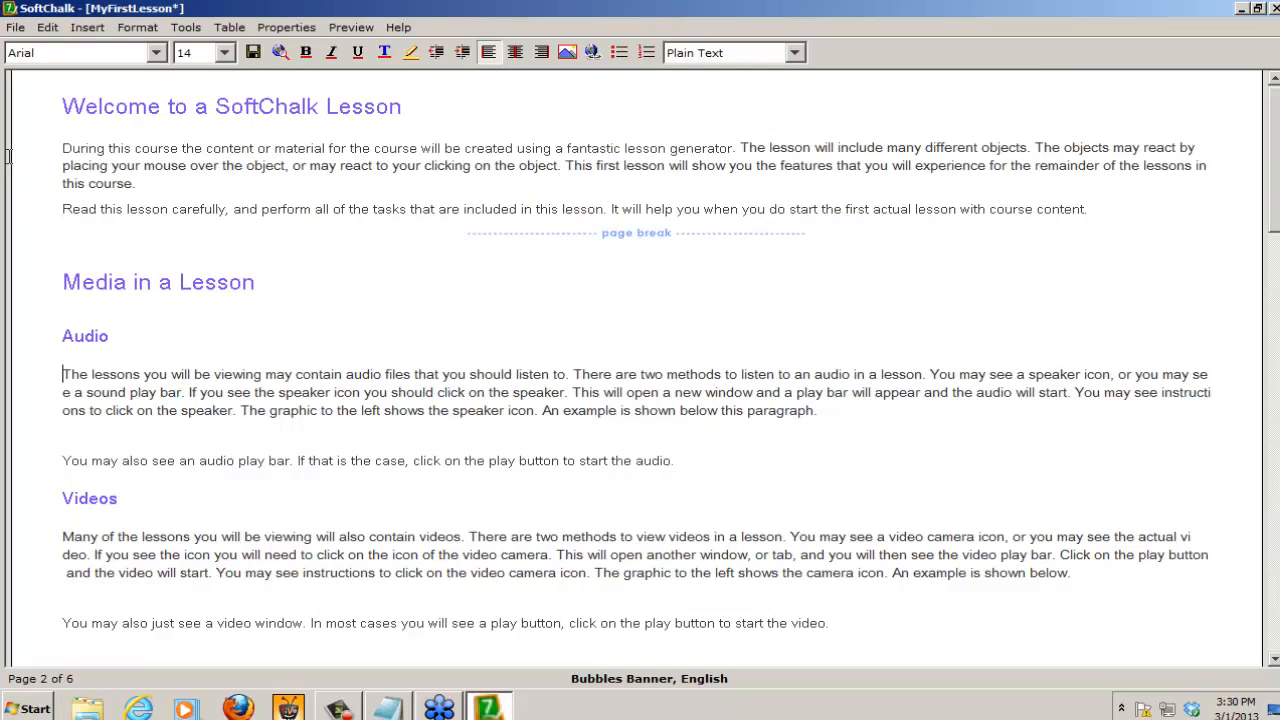
# Step: Start a new image at the beginning of the Audio paragraph, choosing Audio1.png from the Graphics folder of trccfiles on the Desktop
pyautogui.click(88, 30)
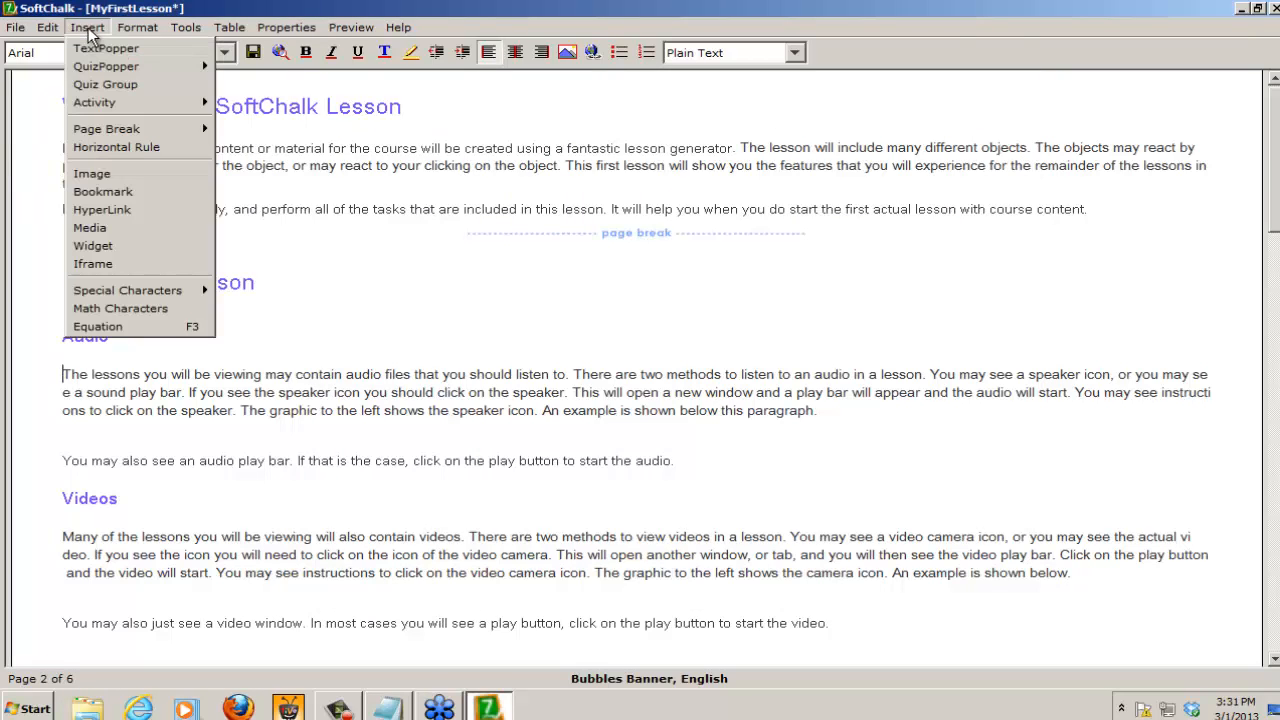
pyautogui.click(88, 175)
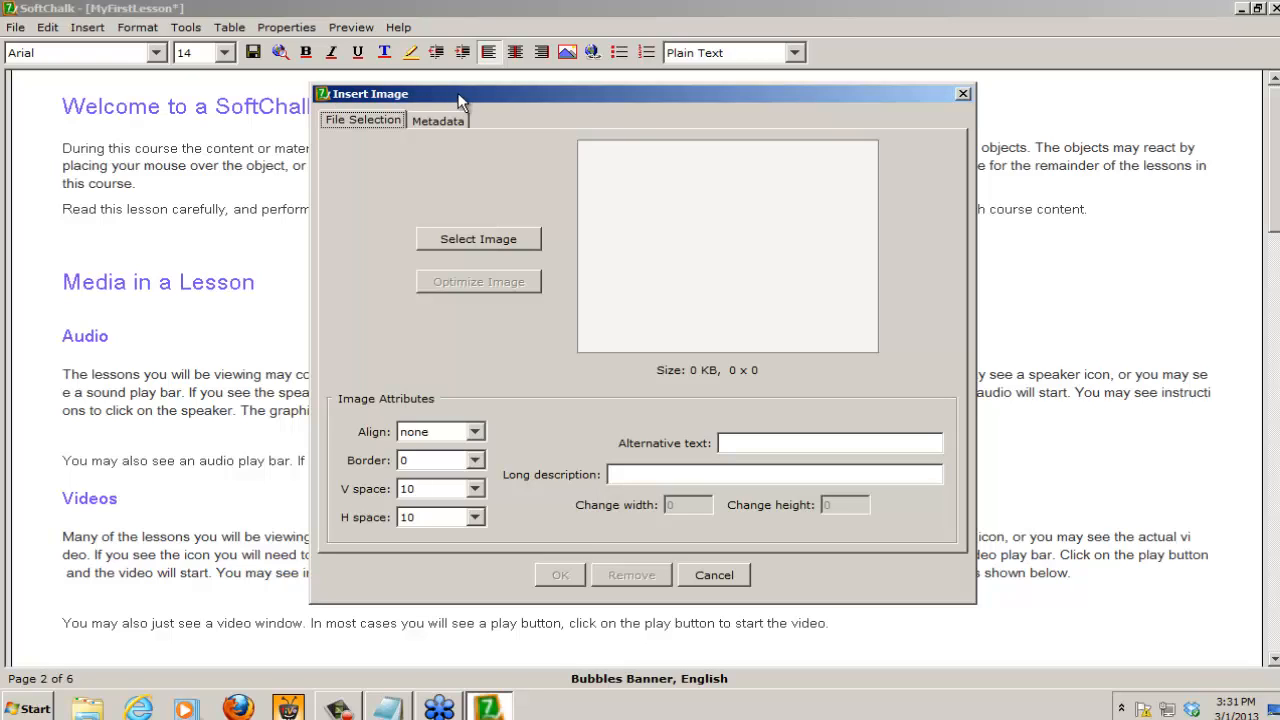
pyautogui.click(496, 238)
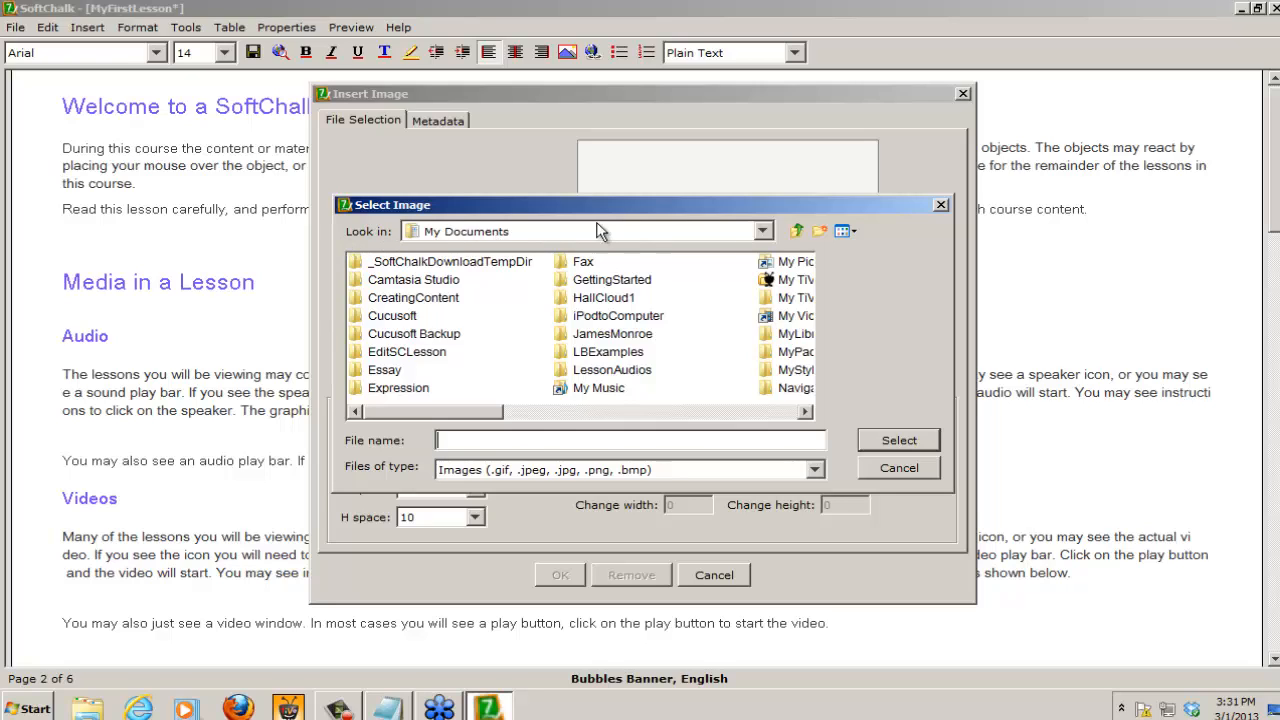
pyautogui.click(495, 233)
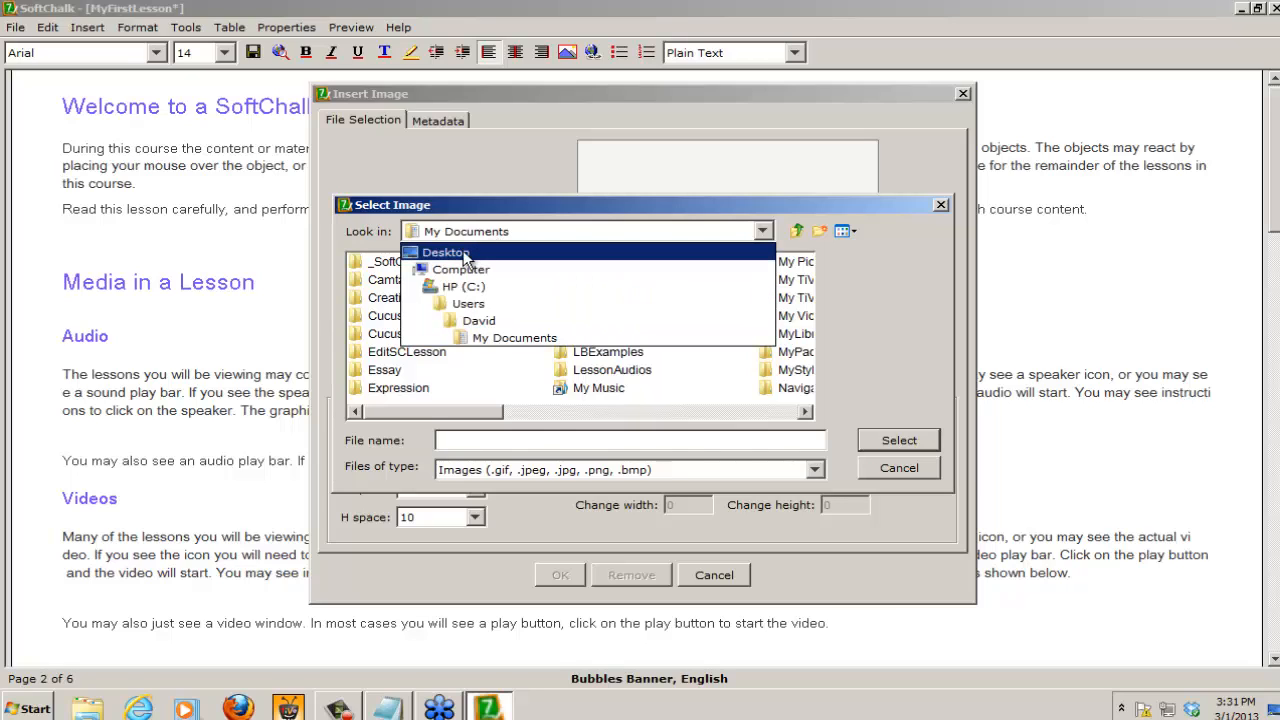
pyautogui.click(465, 255)
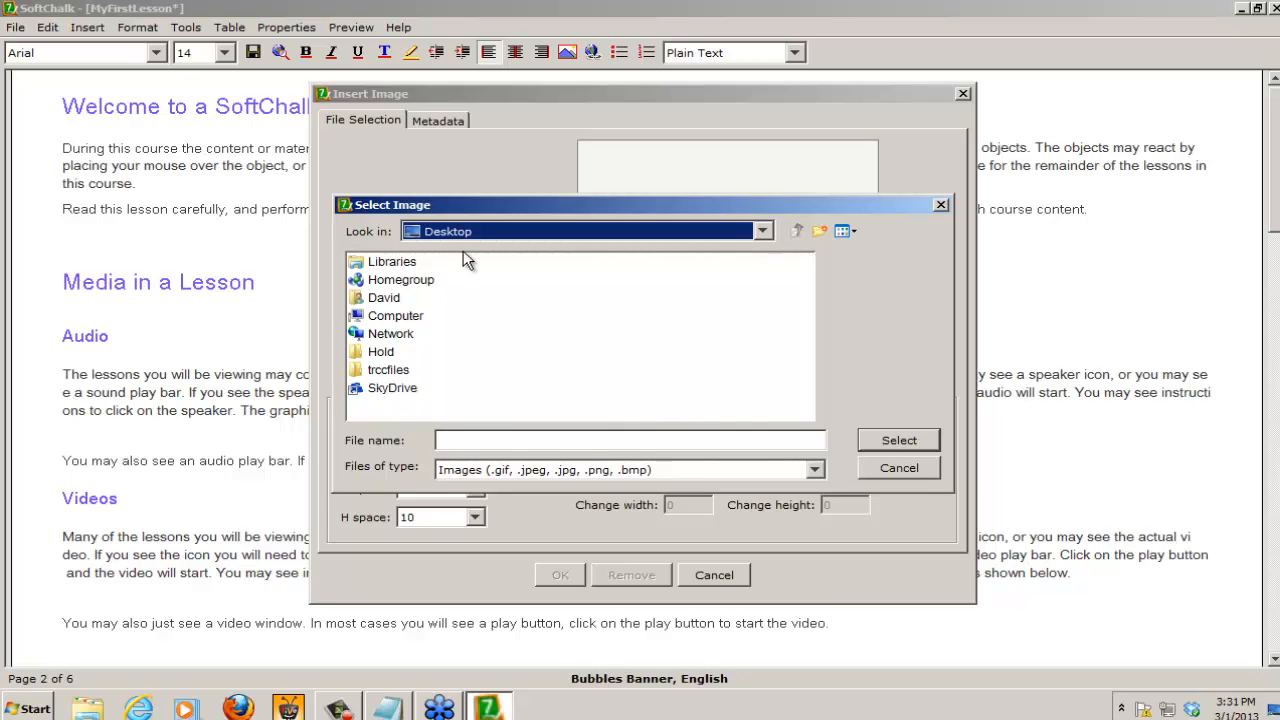
pyautogui.click(392, 377)
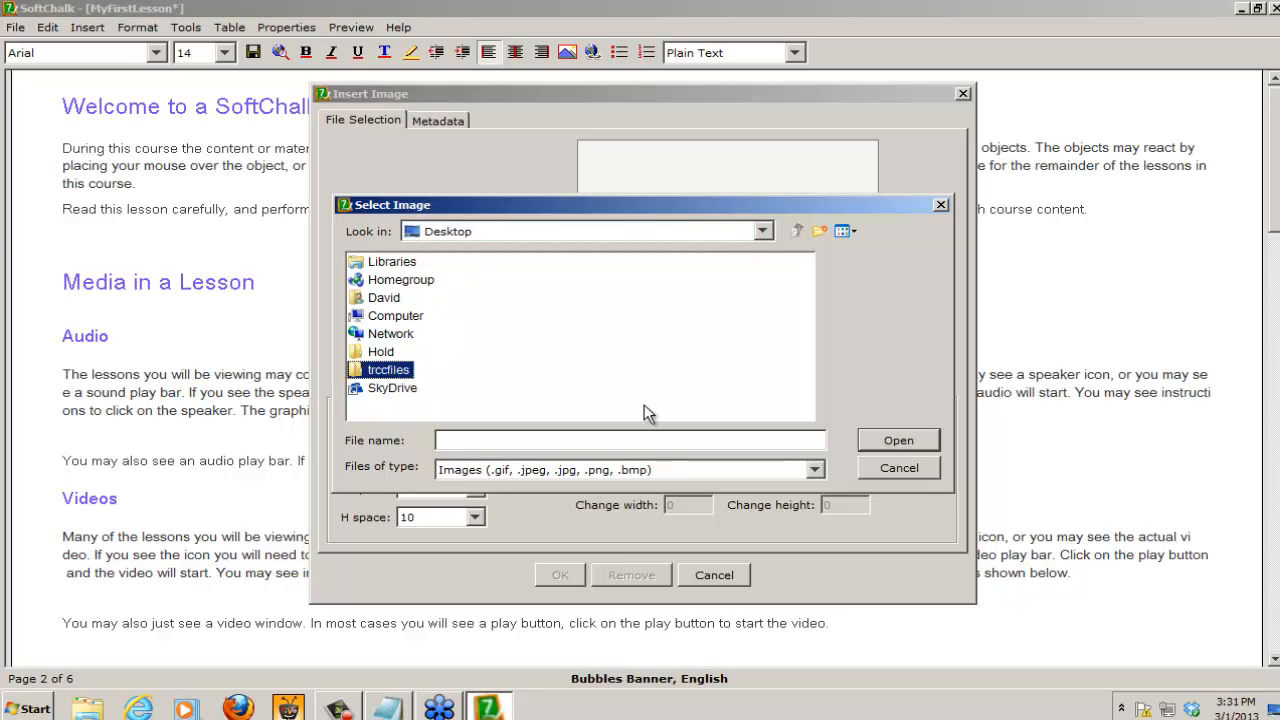
pyautogui.click(898, 441)
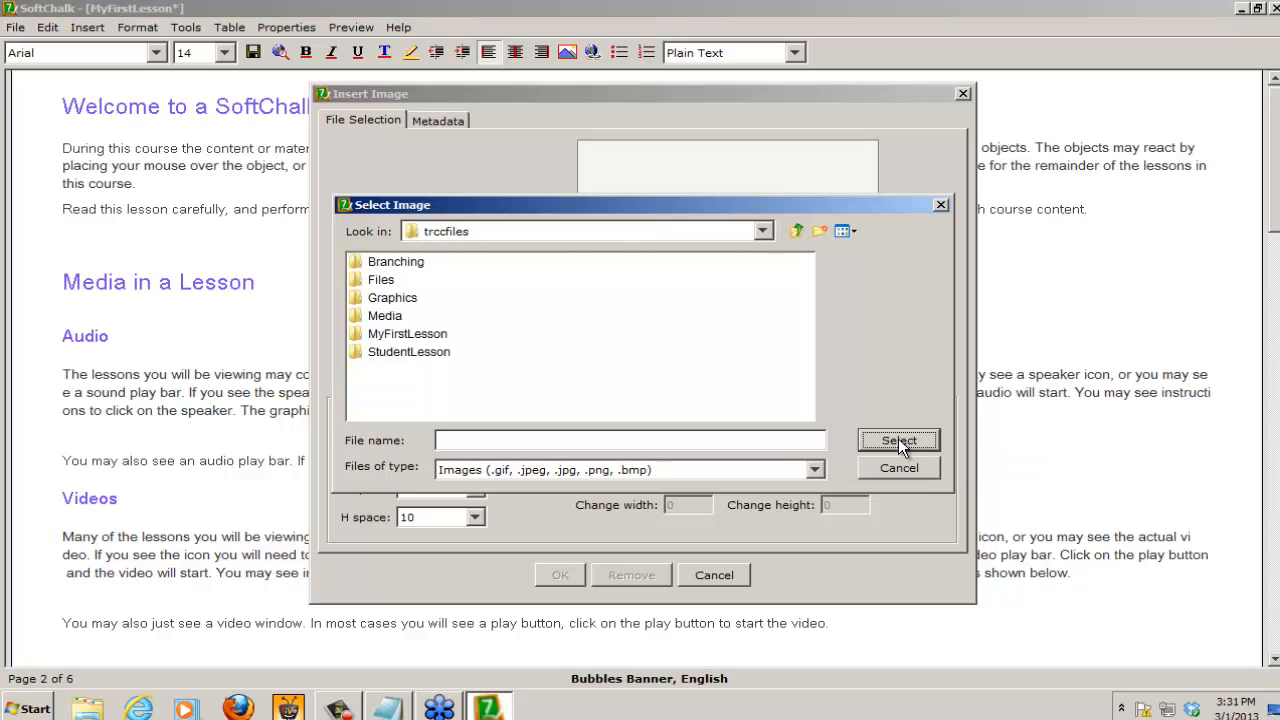
pyautogui.click(392, 300)
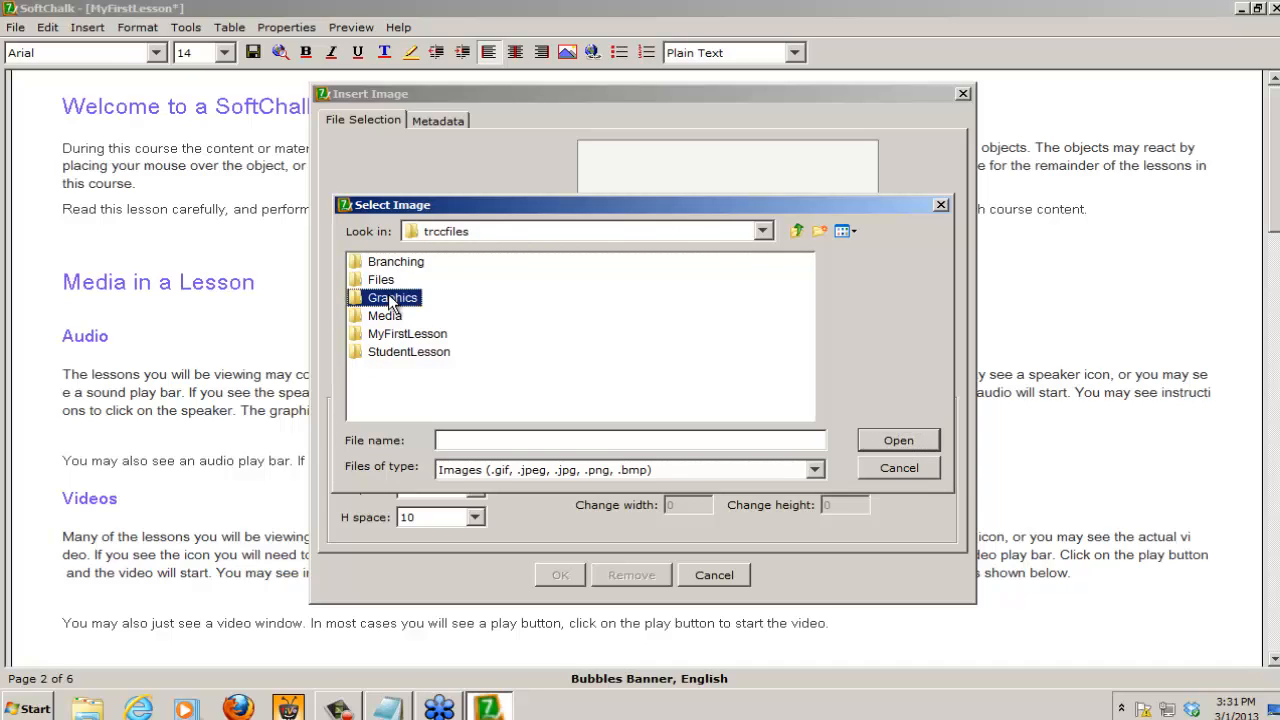
pyautogui.click(912, 439)
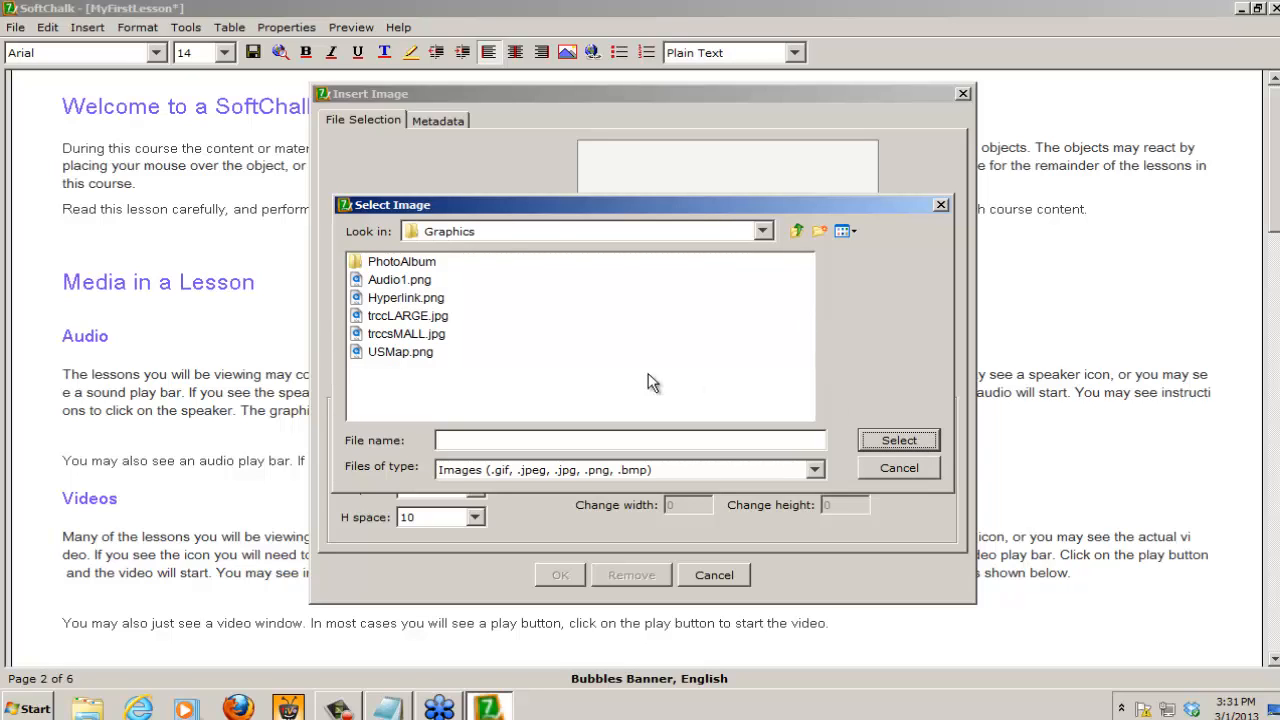
pyautogui.click(386, 281)
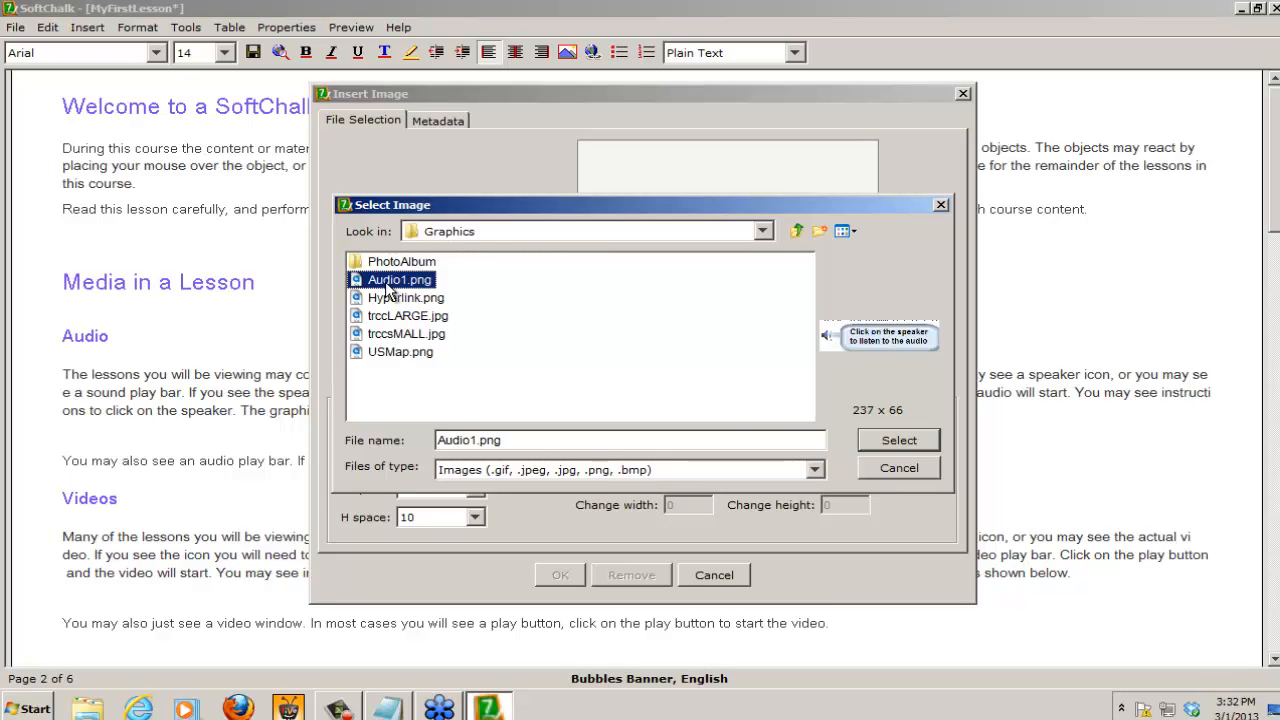
pyautogui.click(903, 438)
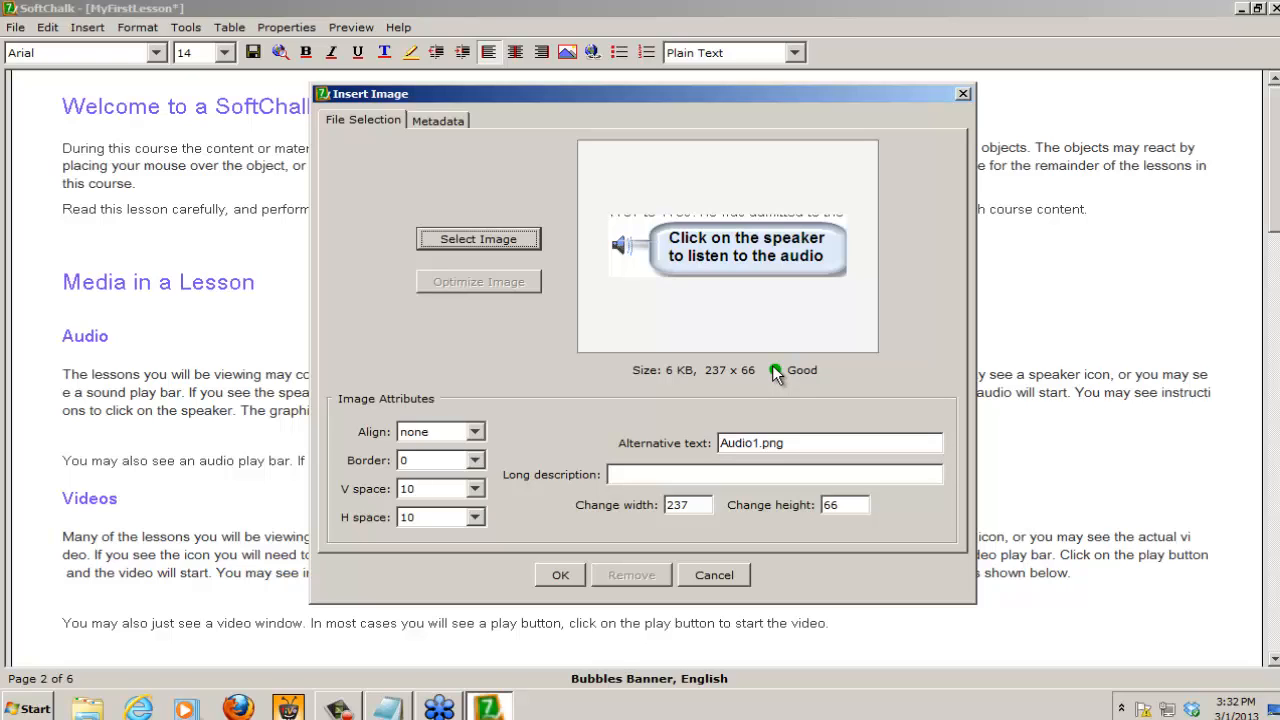
# Step: Set the Audio1.png image's alignment to left and its border to 2
pyautogui.click(455, 434)
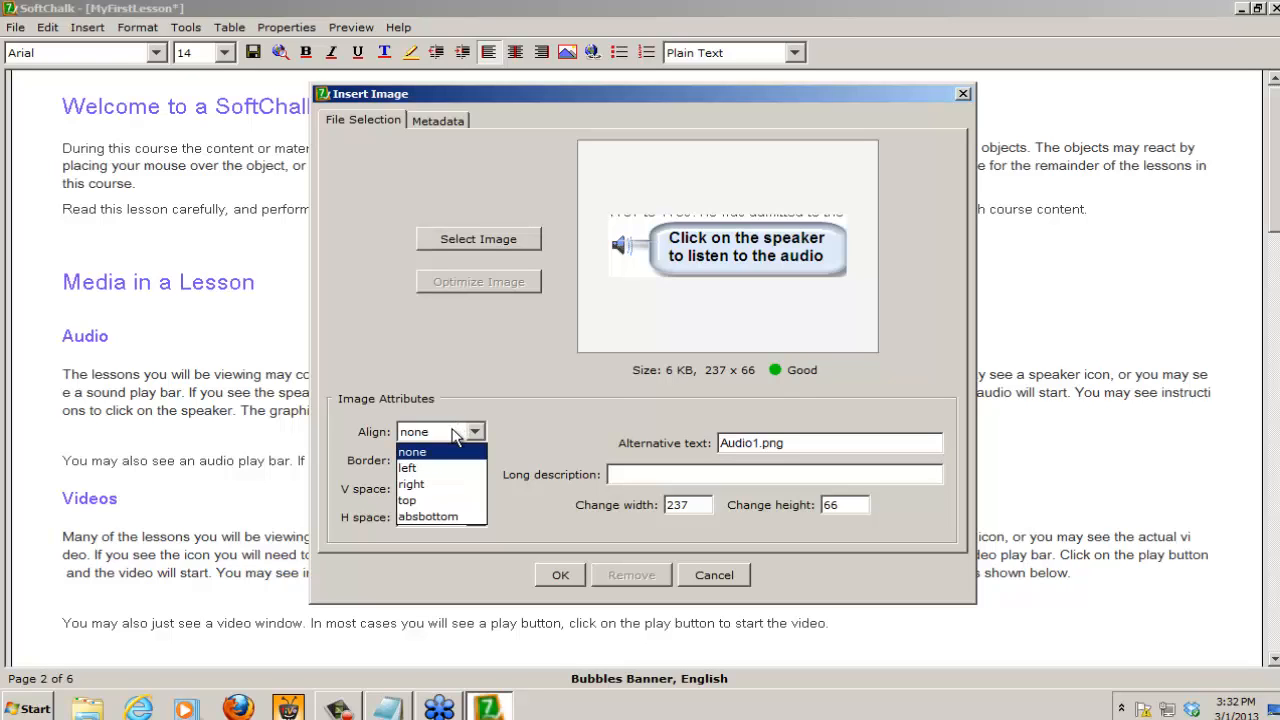
pyautogui.click(421, 470)
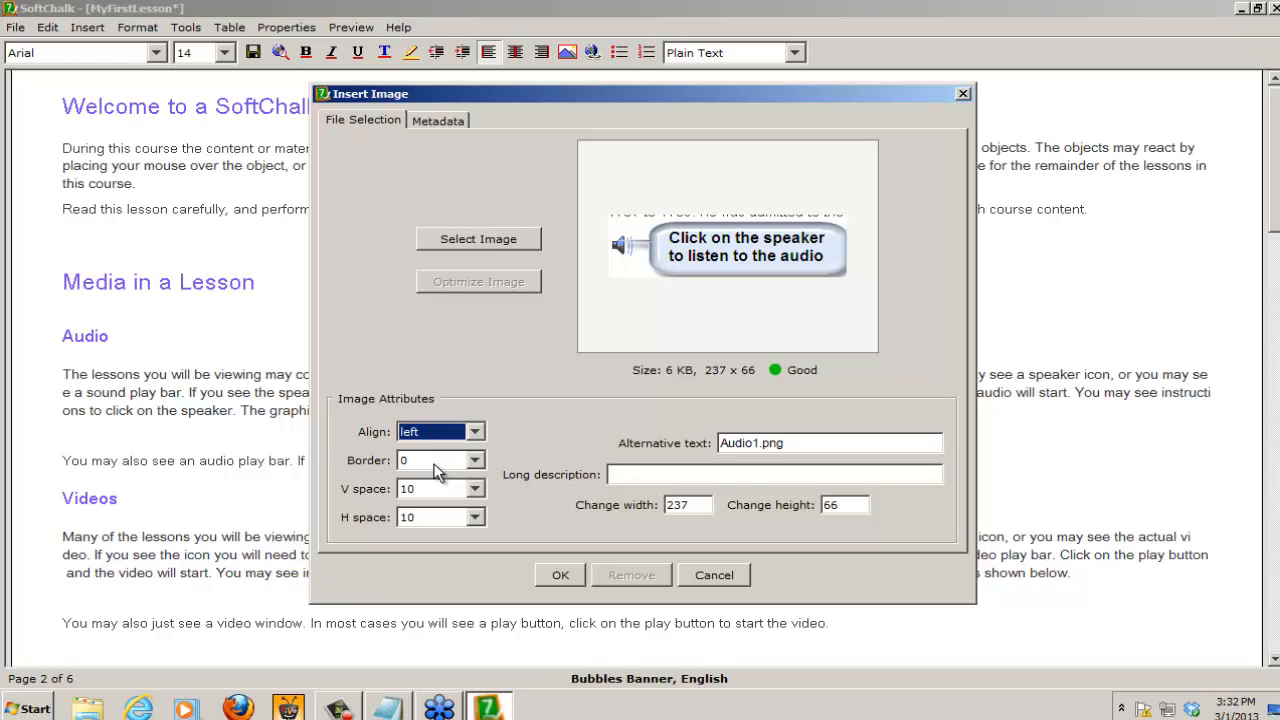
pyautogui.click(437, 462)
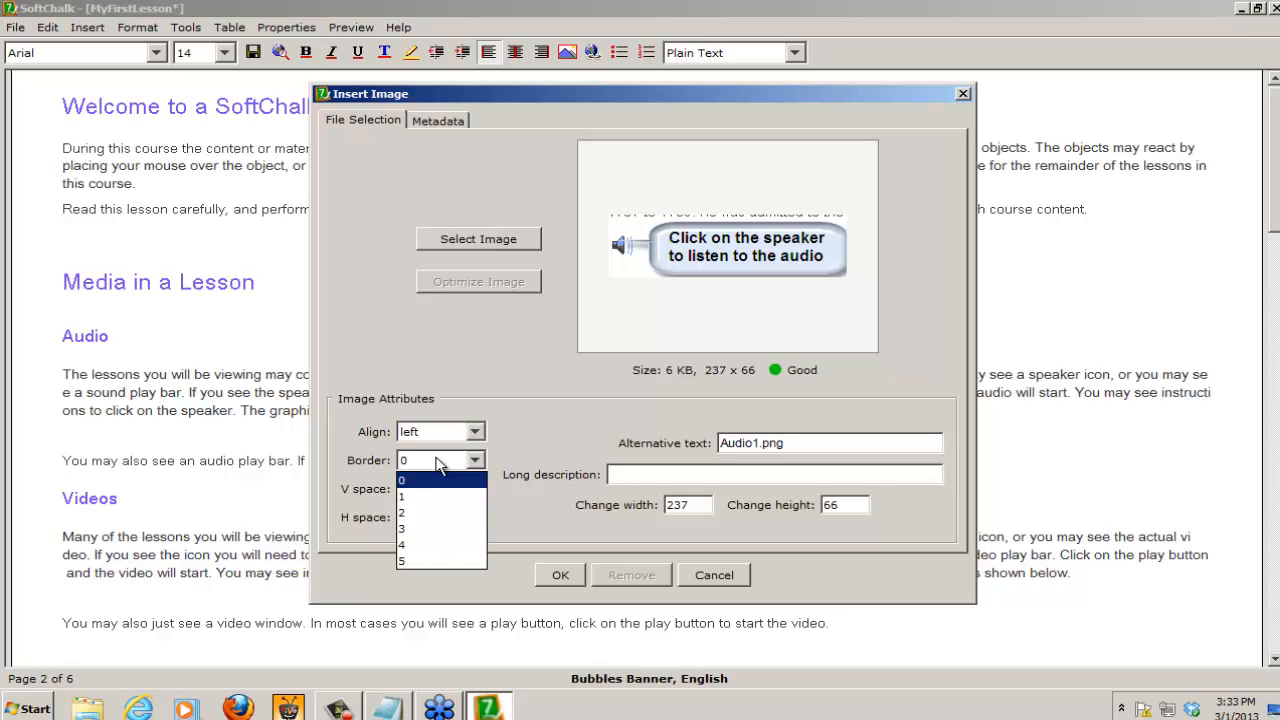
pyautogui.click(407, 514)
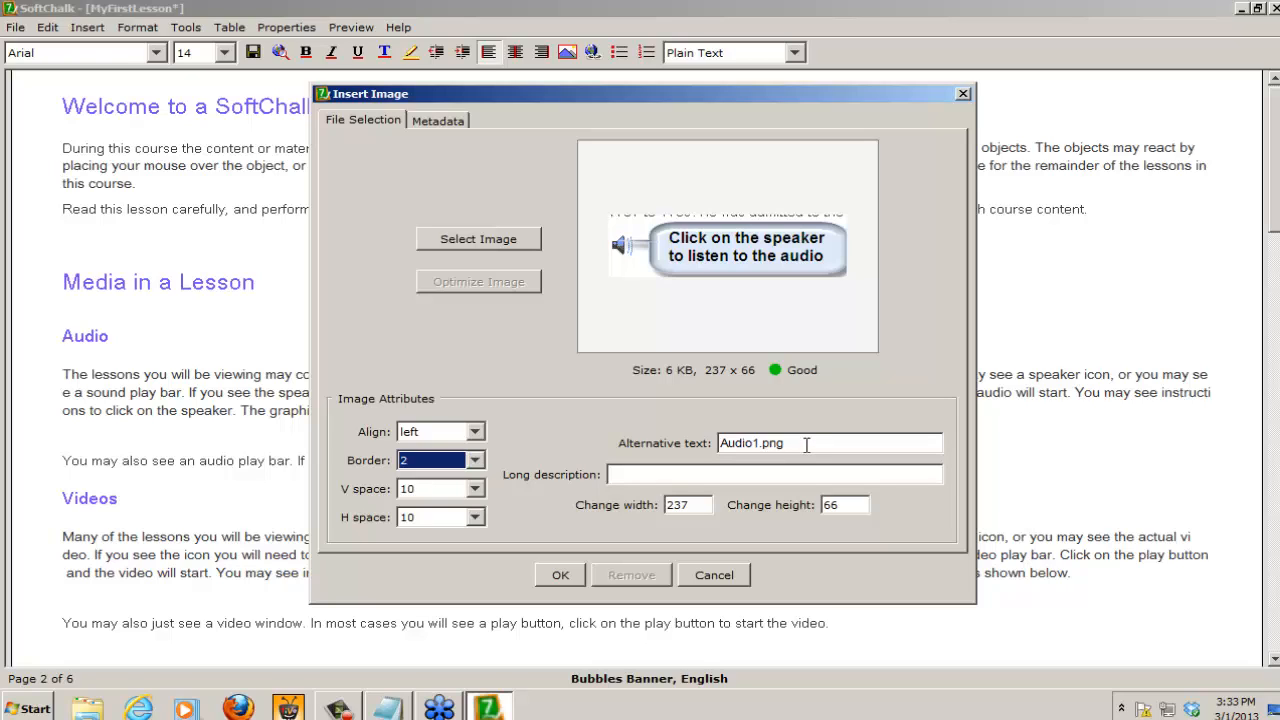
# Step: Replace the speaker image's alternative text with "A Speaker with a Dialog bubble"
pyautogui.click(806, 444)
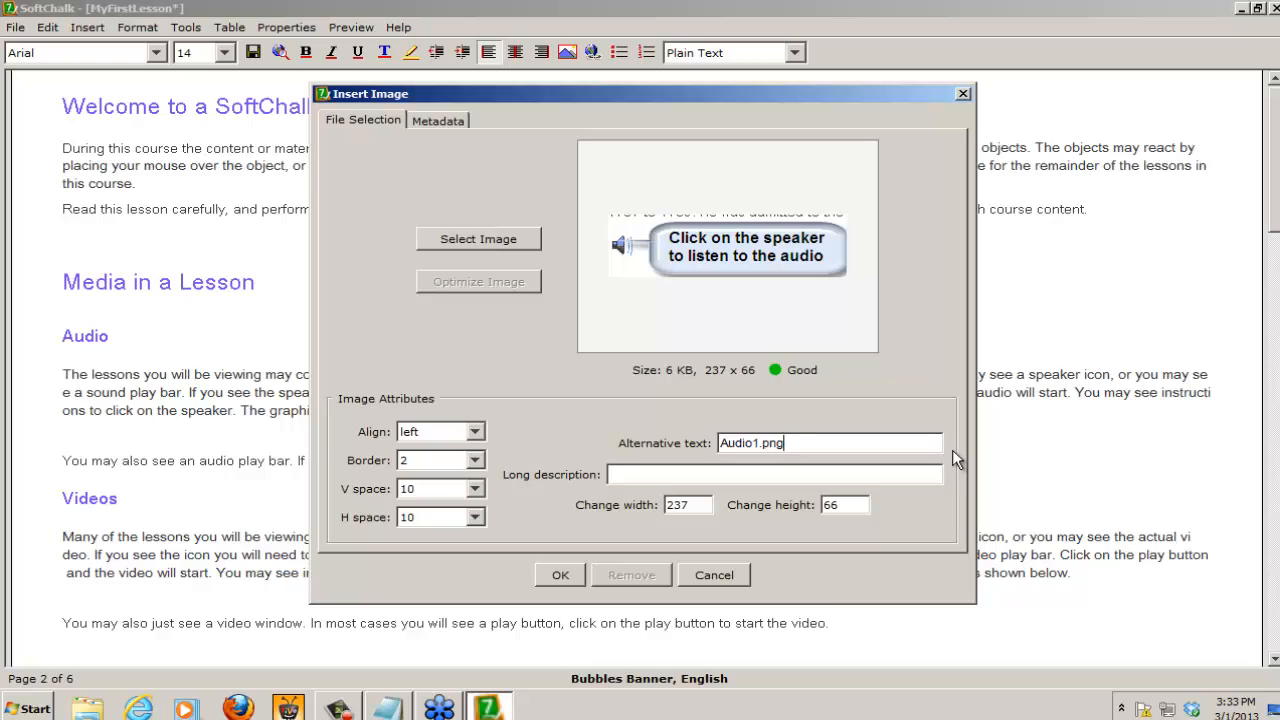
pyautogui.press('BackSpace')
pyautogui.press('BackSpace')
pyautogui.press('BackSpace')
pyautogui.press('BackSpace')
pyautogui.press('BackSpace')
pyautogui.press('BackSpace')
pyautogui.press('BackSpace')
pyautogui.press('BackSpace')
pyautogui.press('BackSpace')
pyautogui.press('BackSpace')
pyautogui.write('A Speaker with a Dial')
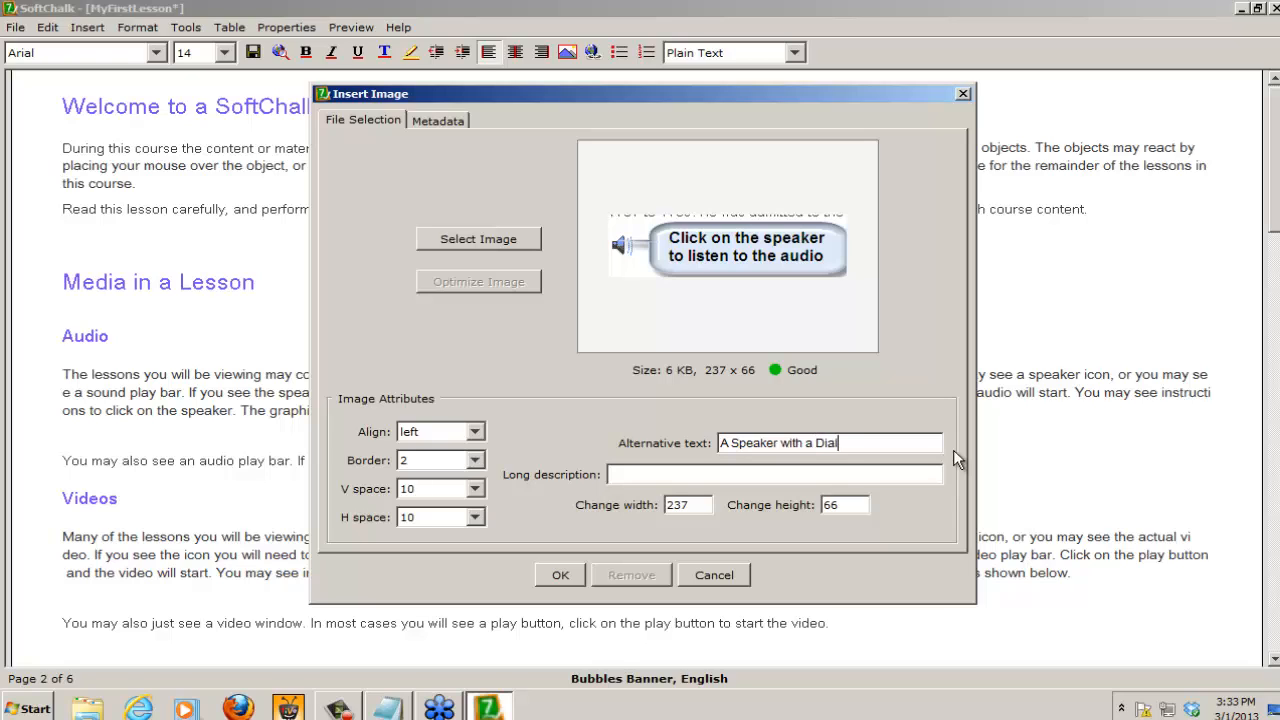
pyautogui.write('og b')
pyautogui.press('BackSpace')
pyautogui.write('bubble')
# Step: Enter long description "A speaker inmage appears with a Dialog bubble that has the text Click on the speaker to listen to the audio" and insert the image
pyautogui.click(629, 478)
pyautogui.write('A speaker ')
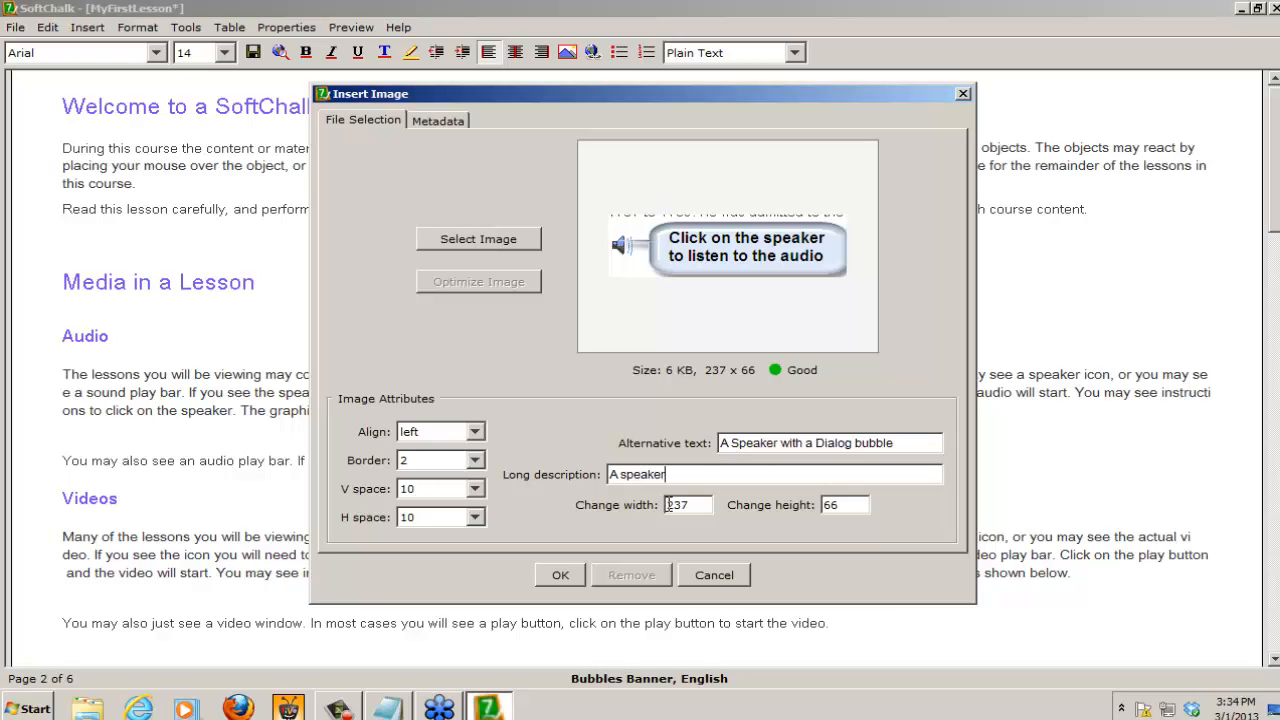
pyautogui.write('inmage appears with a')
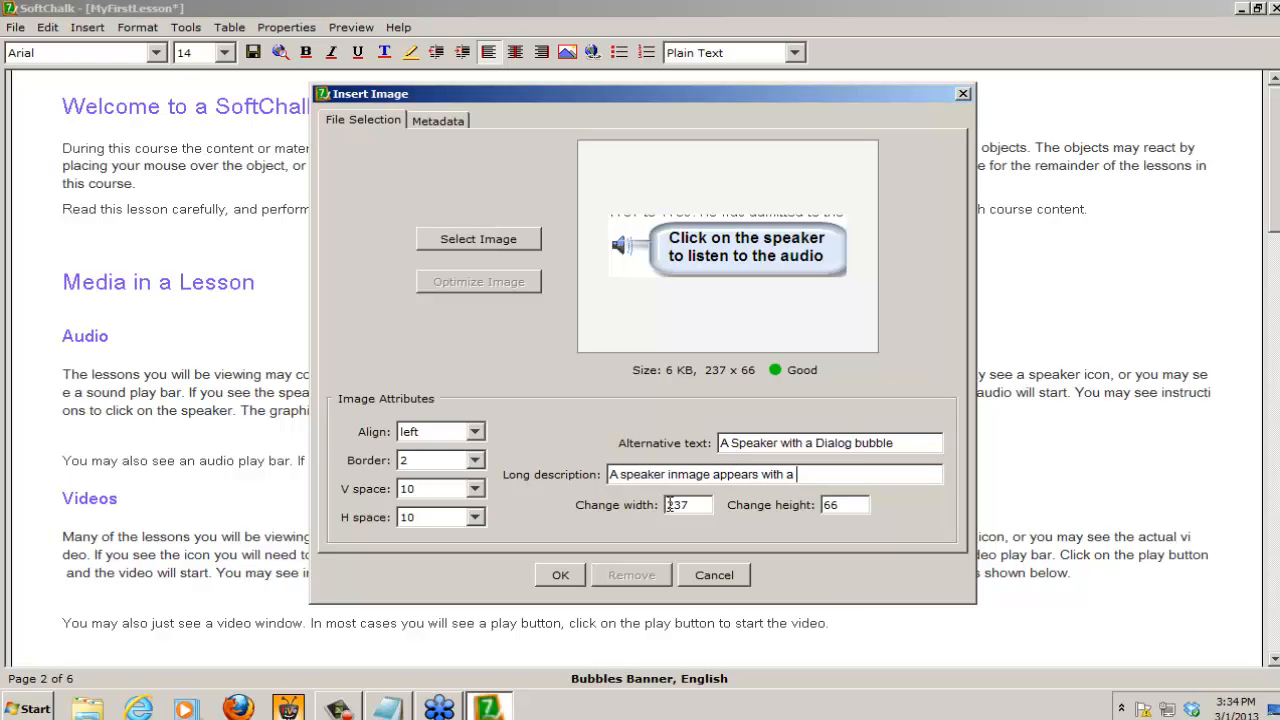
pyautogui.write(' Dialog bubble that has ')
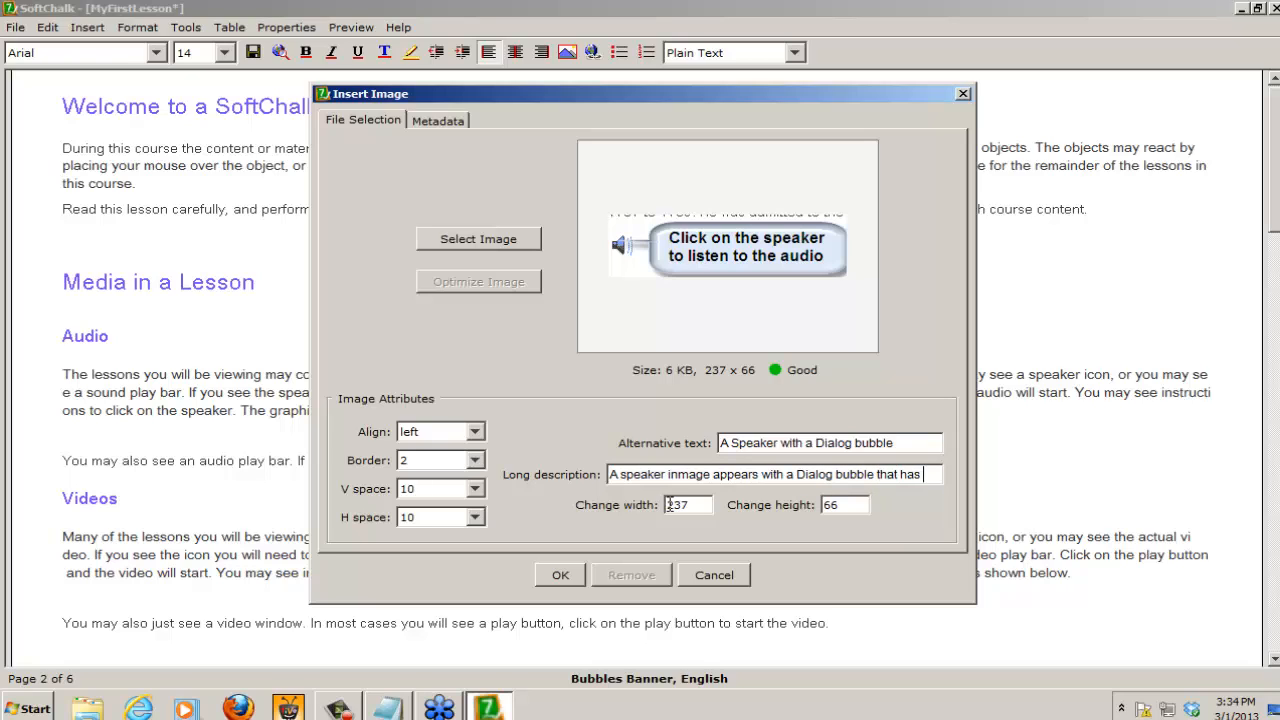
pyautogui.write('the text')
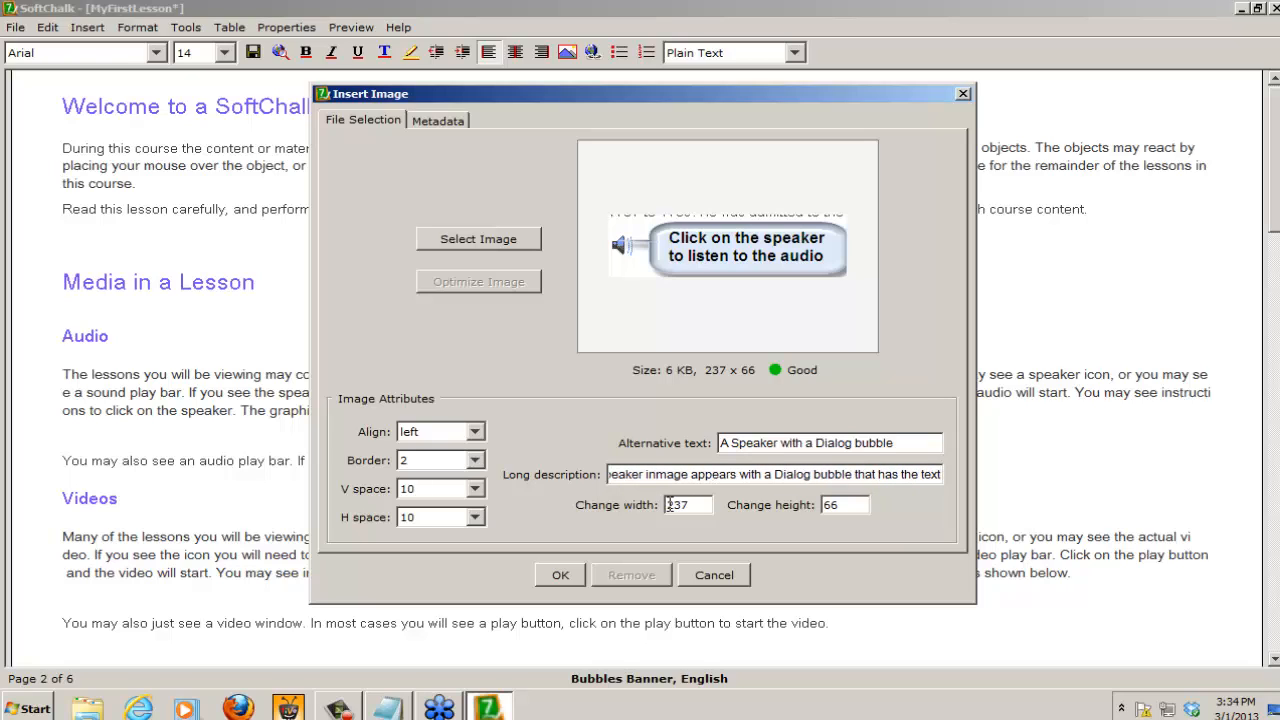
pyautogui.write(' Click to')
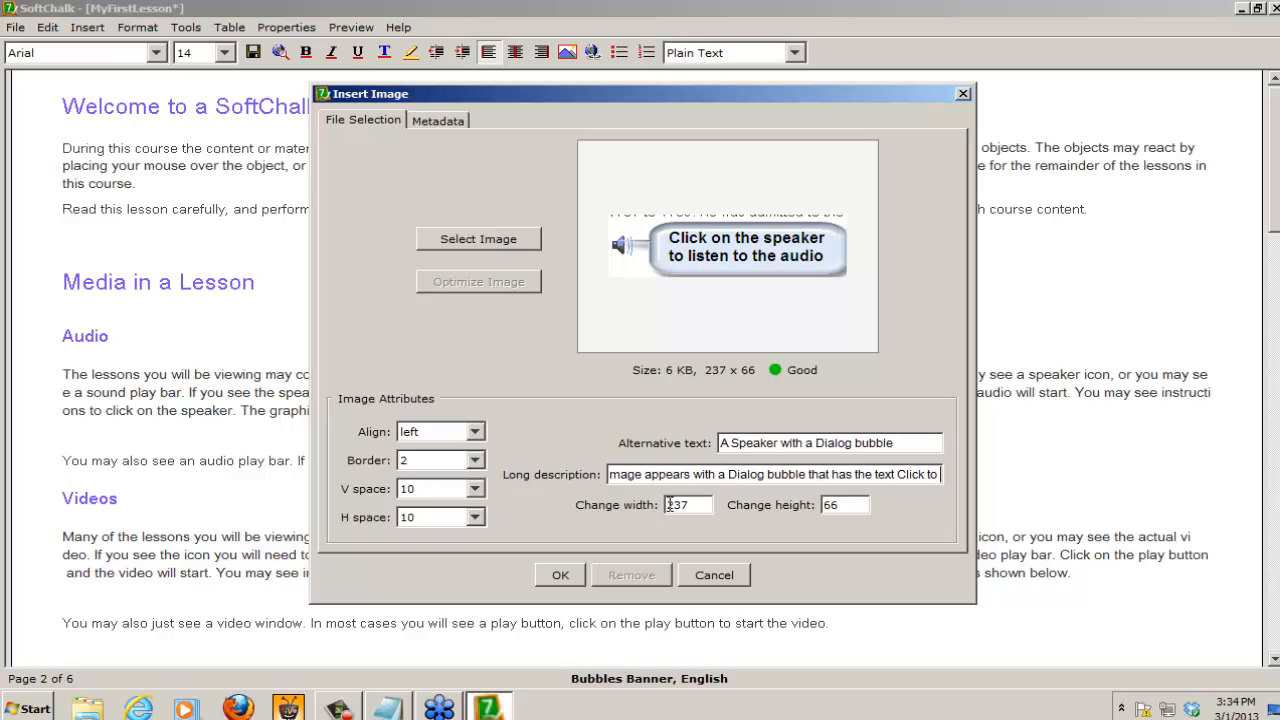
pyautogui.press('BackSpace')
pyautogui.press('BackSpace')
pyautogui.write('on the s')
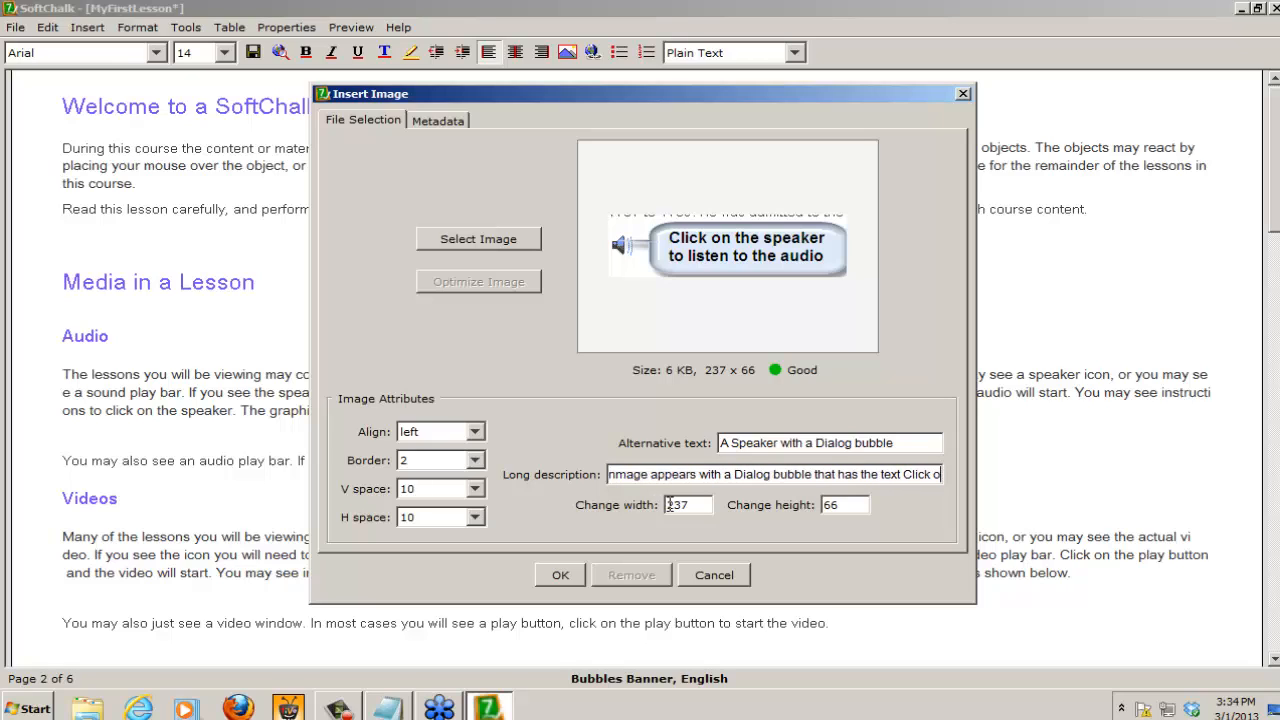
pyautogui.write('pea')
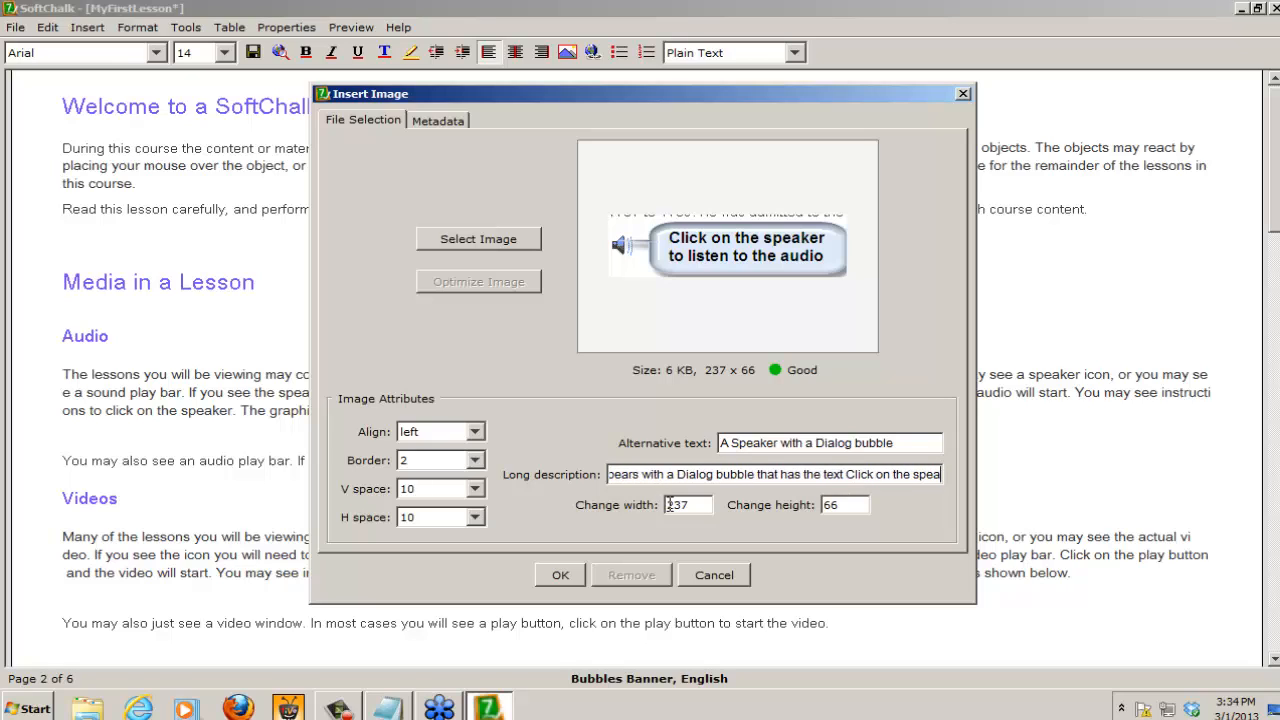
pyautogui.write('ker to lis')
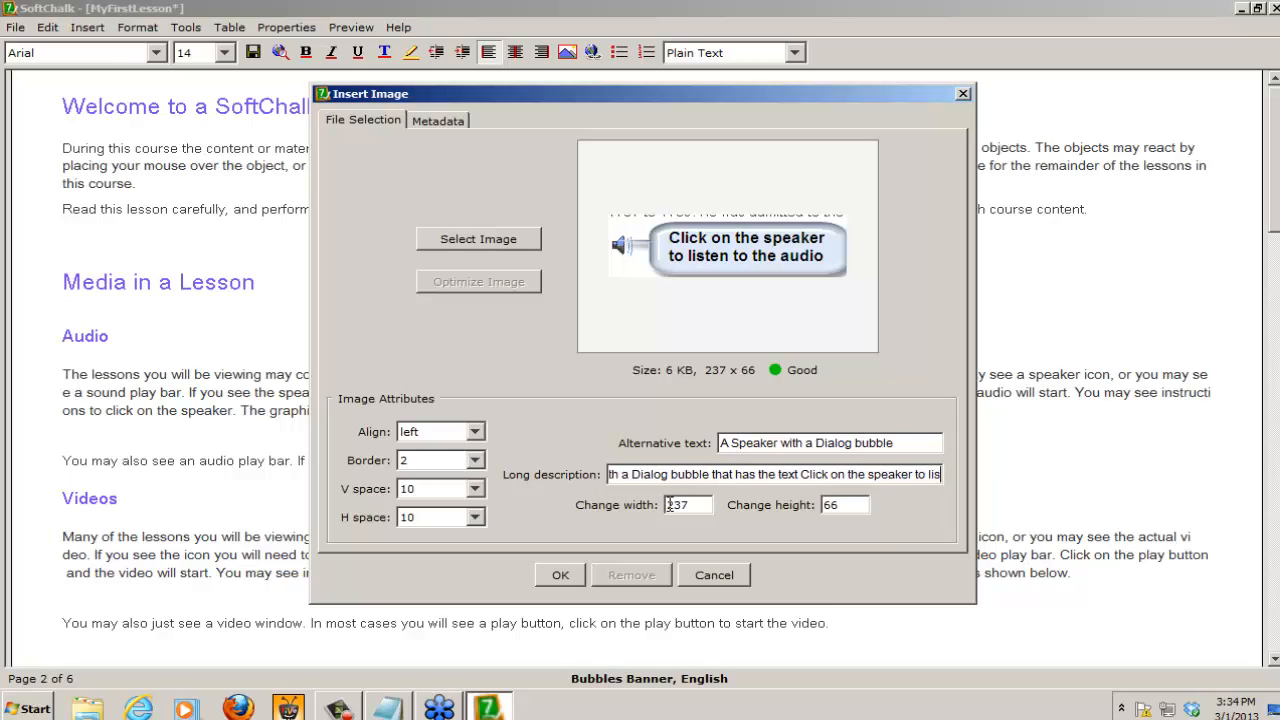
pyautogui.write('ten to the')
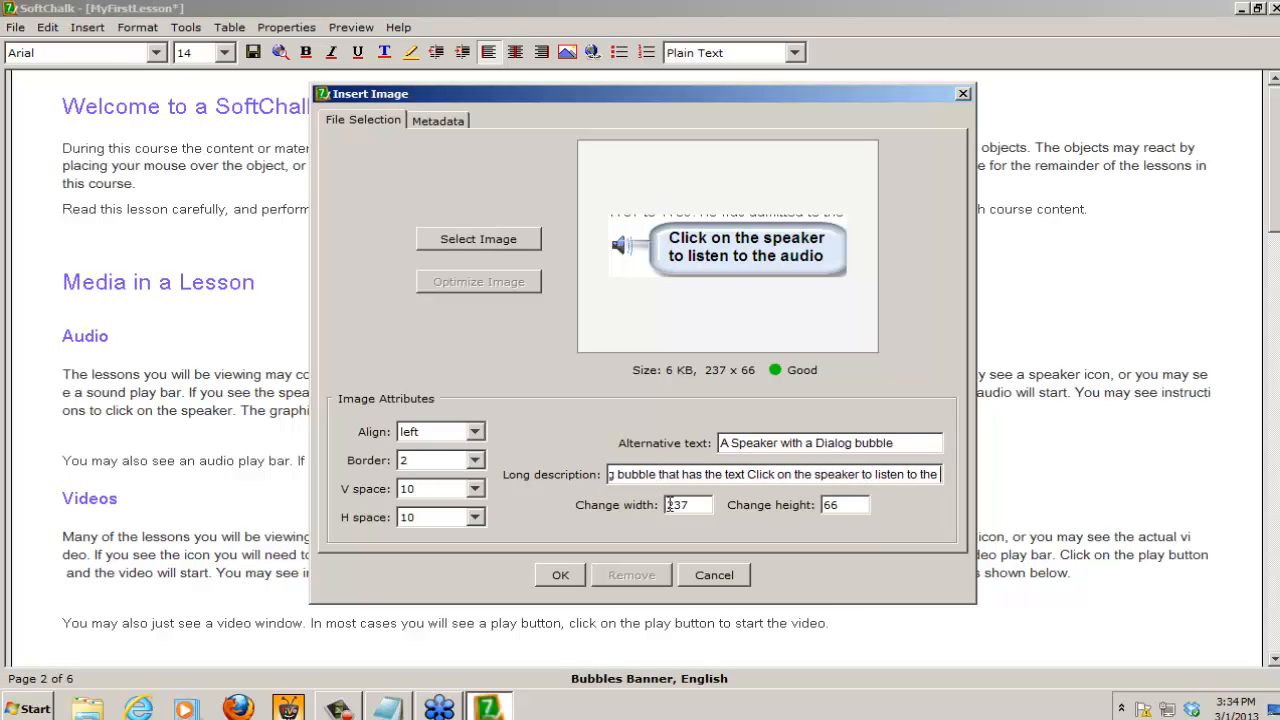
pyautogui.write(' audio')
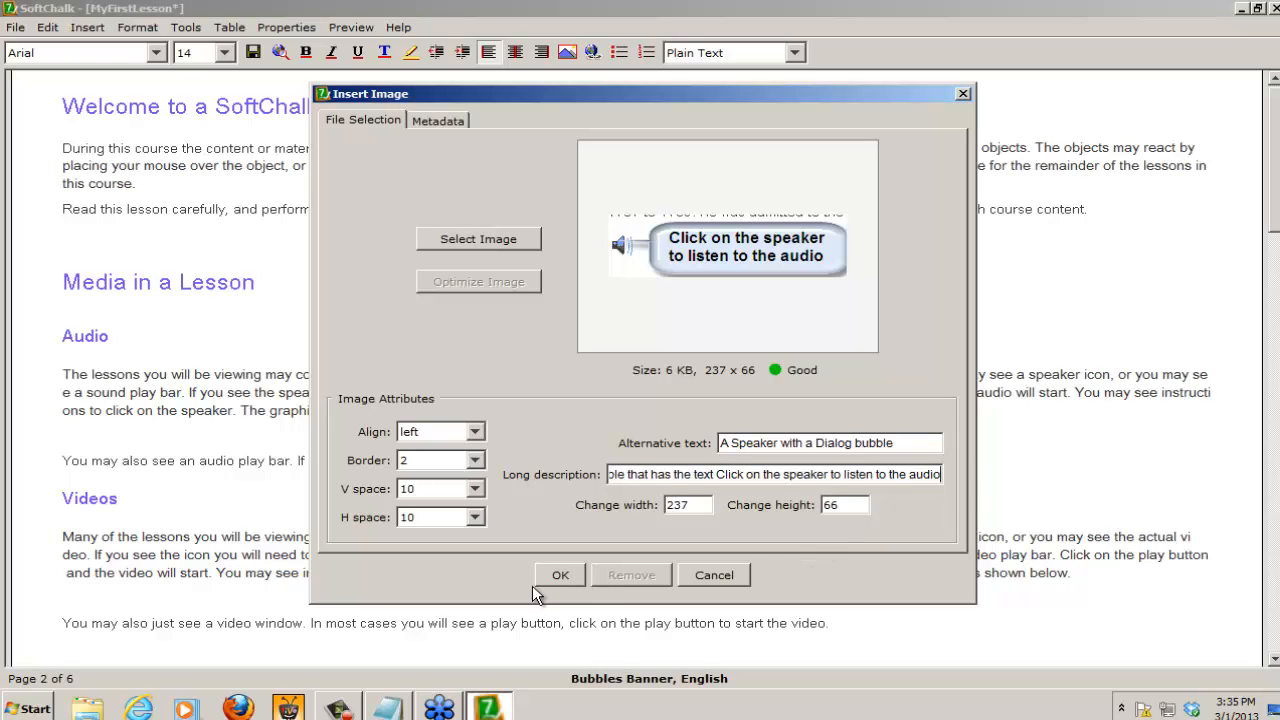
pyautogui.click(560, 576)
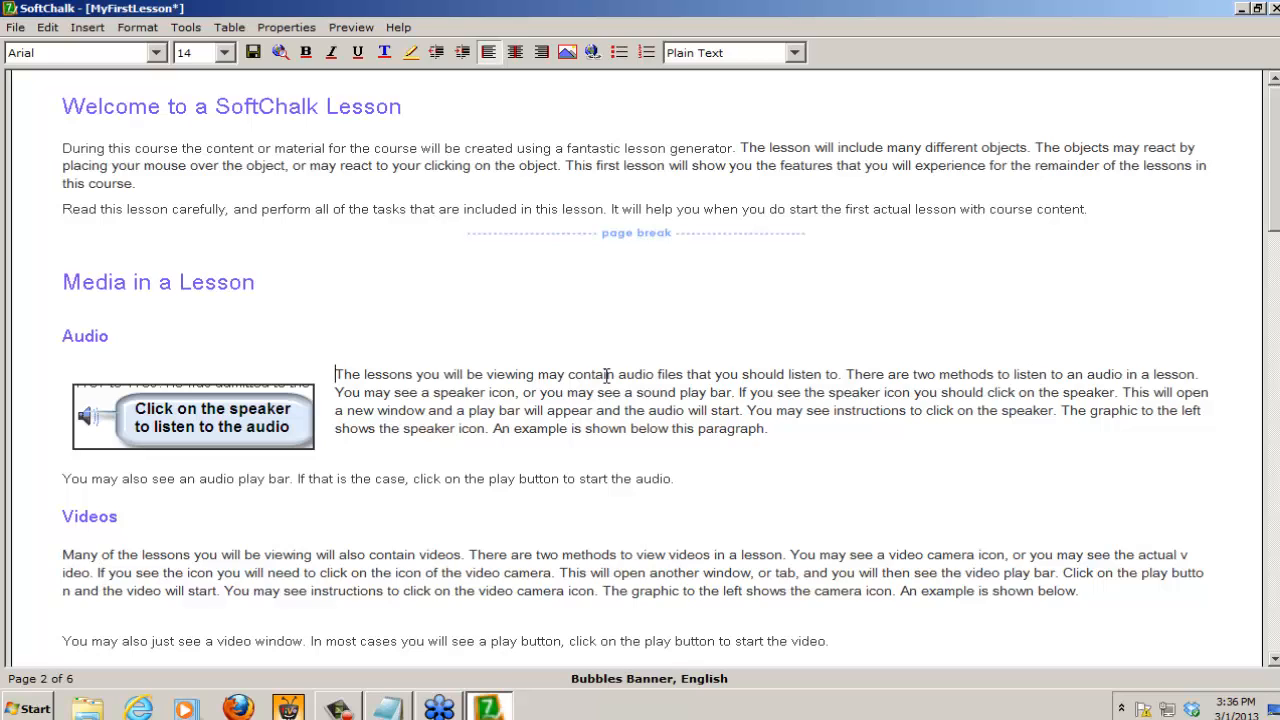
# Step: Add a blank line below the "Welcome to a SoftChalk Lesson" heading and choose trccLARGE.jpg from Graphics as the image to insert there
pyautogui.click(433, 111)
pyautogui.press('Return')
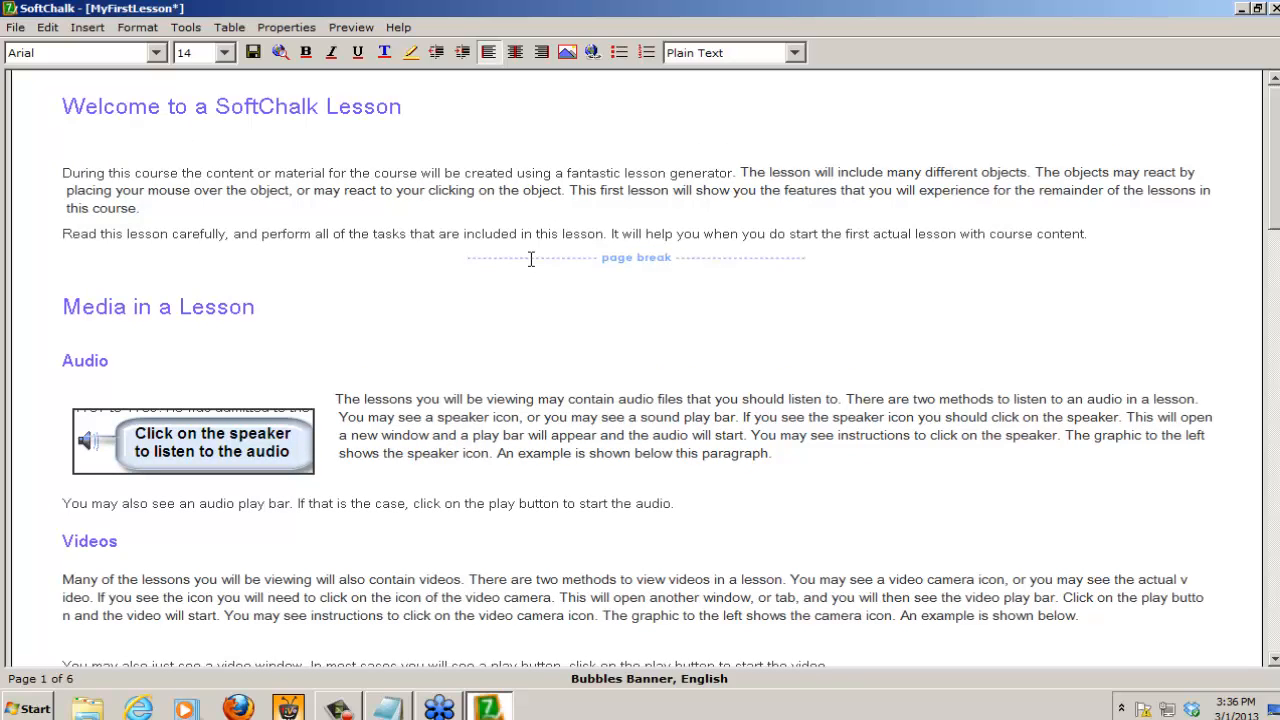
pyautogui.click(87, 28)
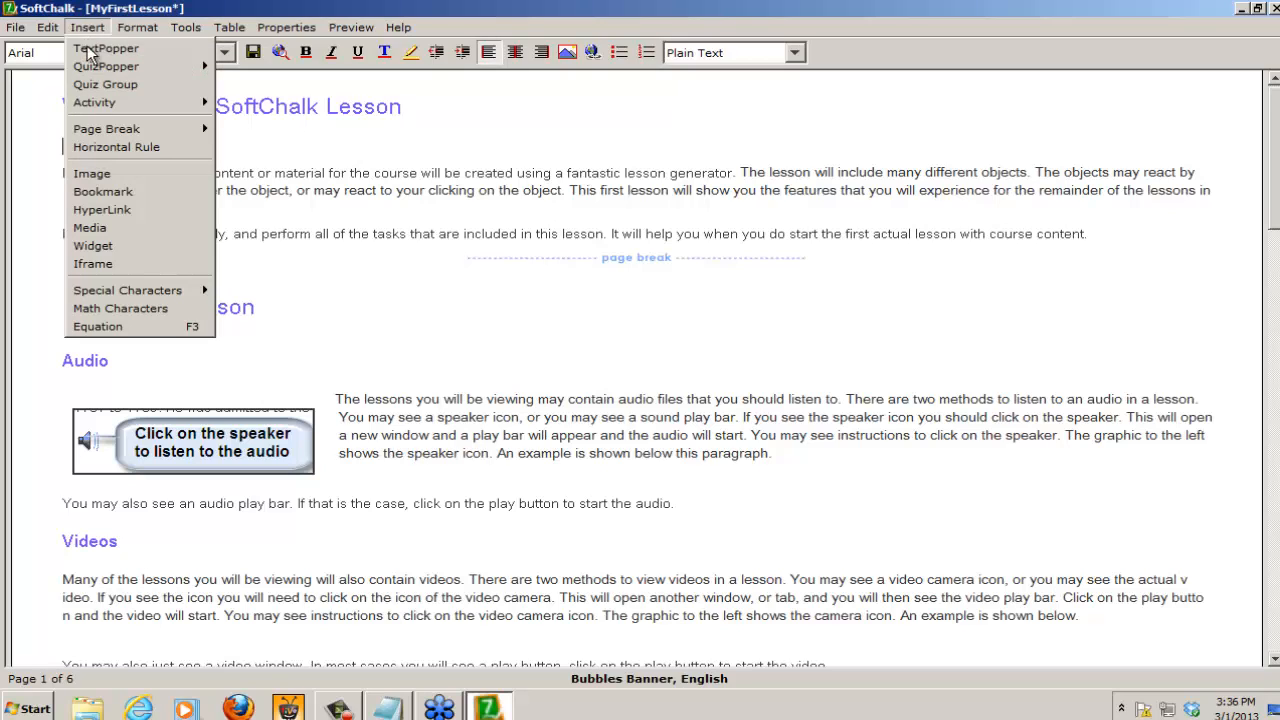
pyautogui.click(92, 174)
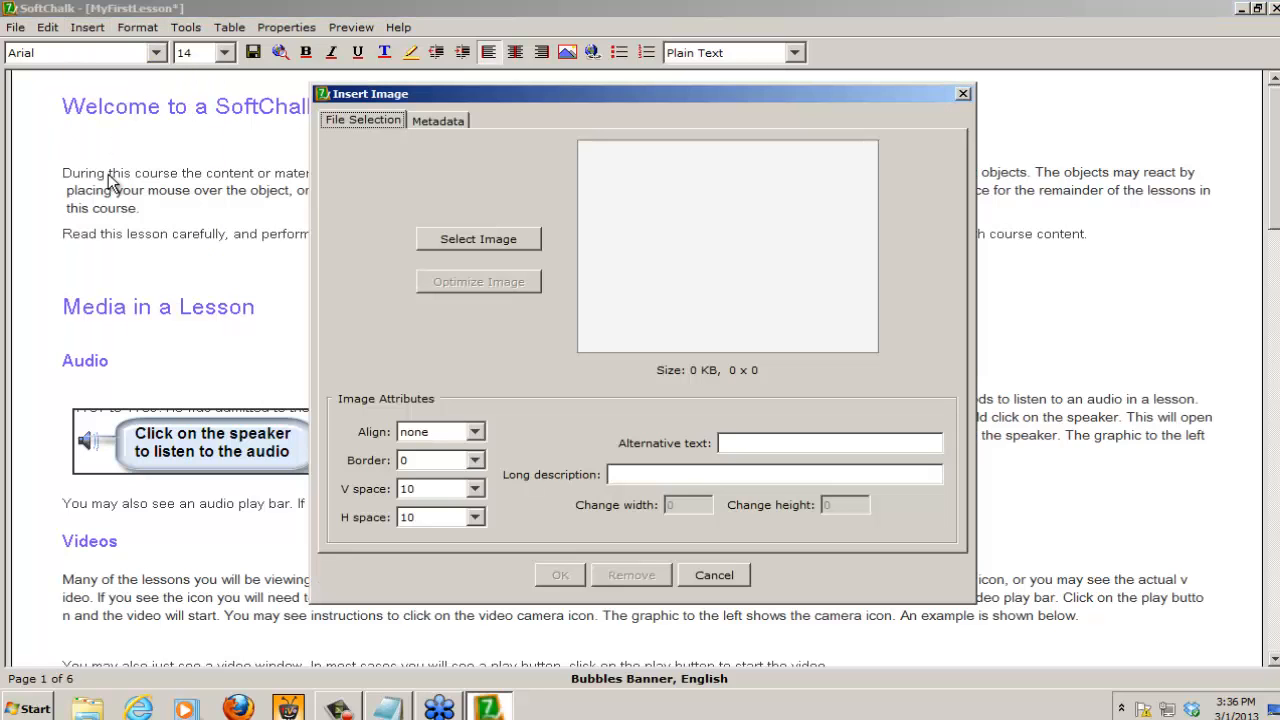
pyautogui.click(501, 240)
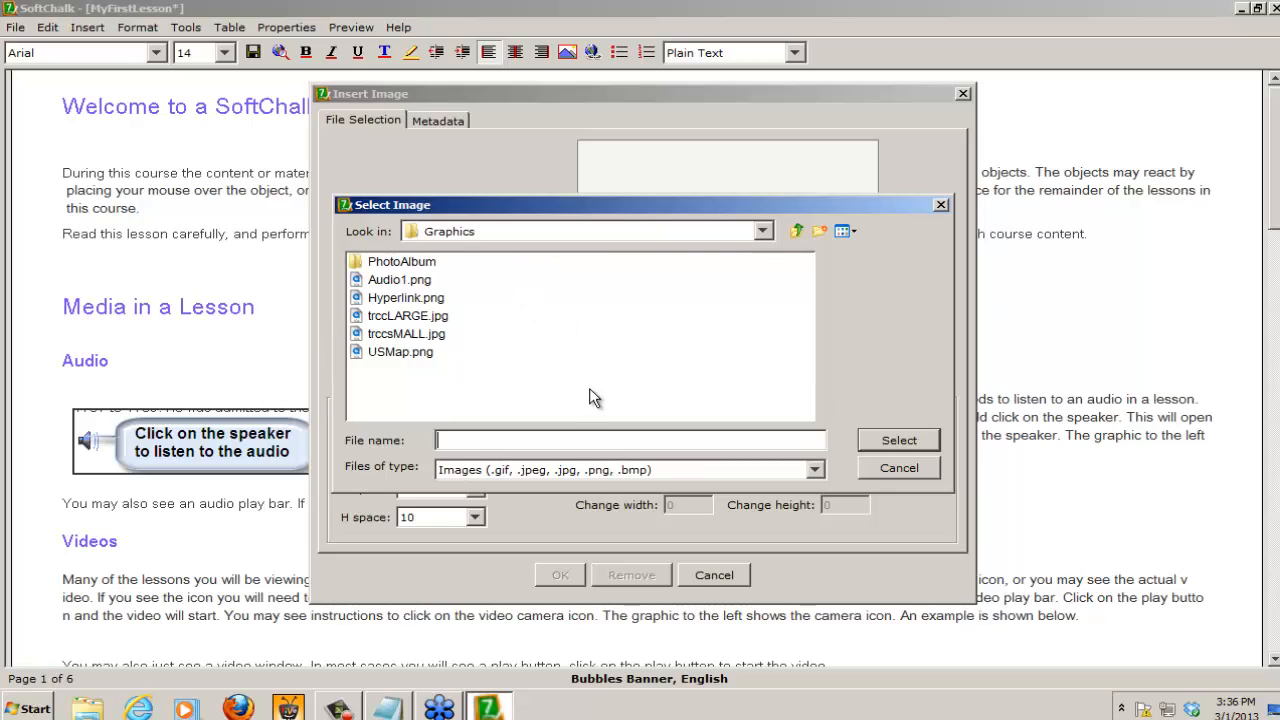
pyautogui.click(396, 318)
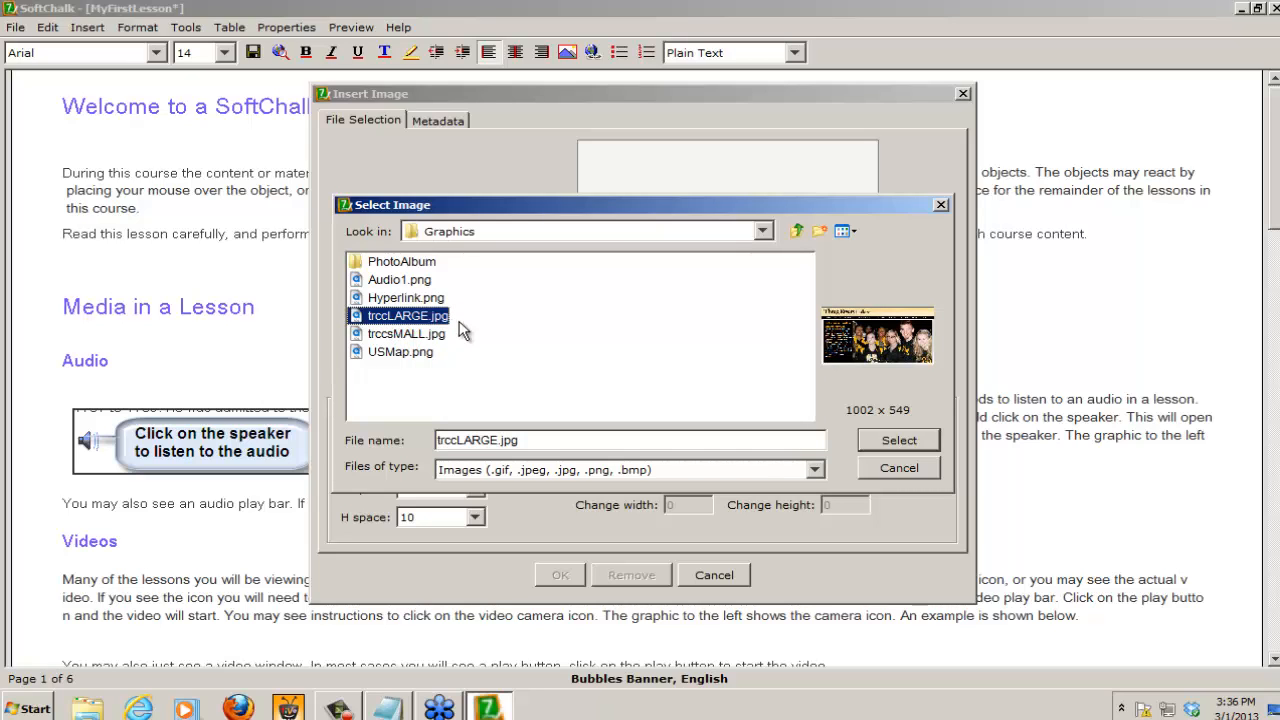
pyautogui.click(902, 440)
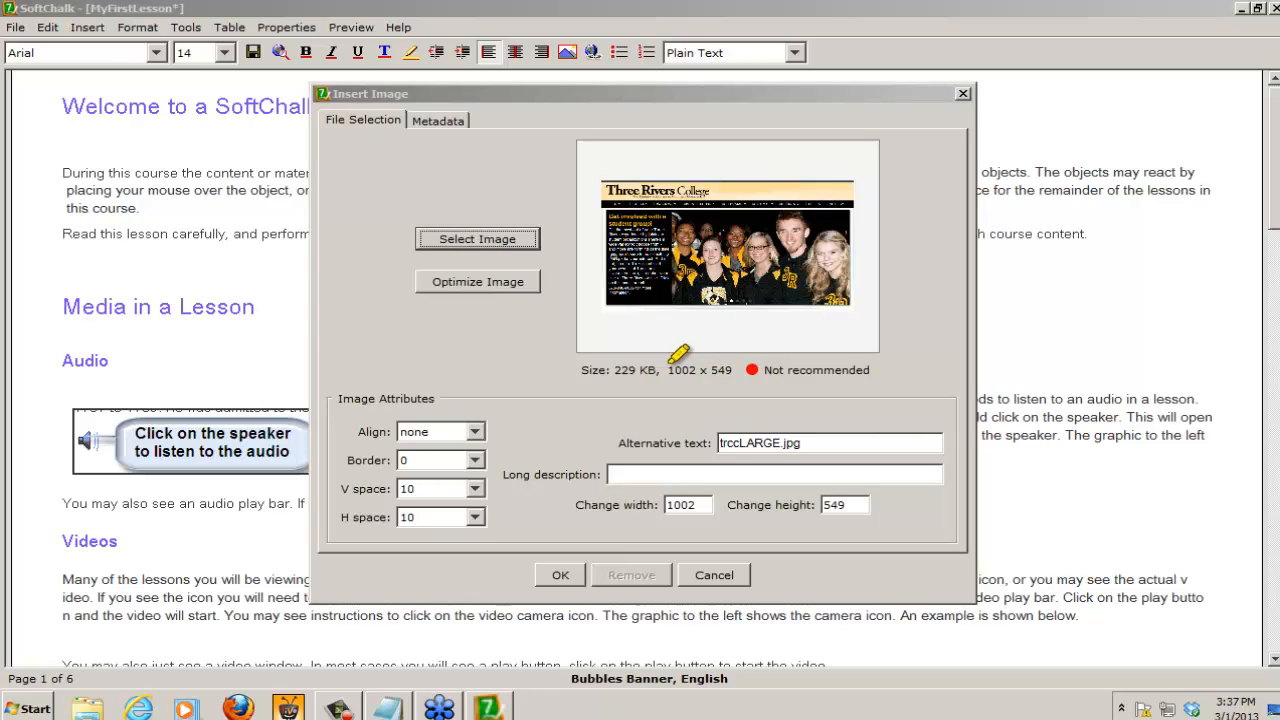
pyautogui.moveTo(673, 365)
pyautogui.mouseDown()
pyautogui.moveTo(734, 366)
pyautogui.moveTo(678, 369)
pyautogui.mouseUp()
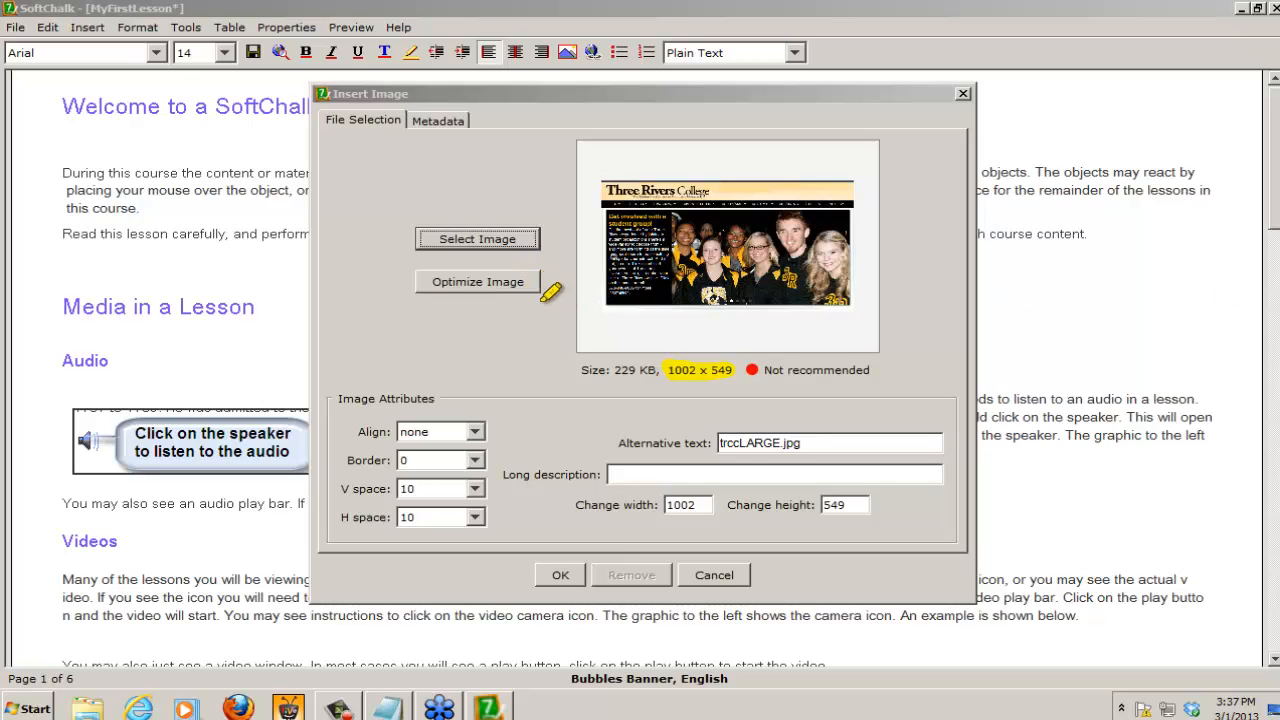
pyautogui.moveTo(538, 282)
pyautogui.mouseDown()
pyautogui.moveTo(425, 272)
pyautogui.moveTo(417, 290)
pyautogui.mouseUp()
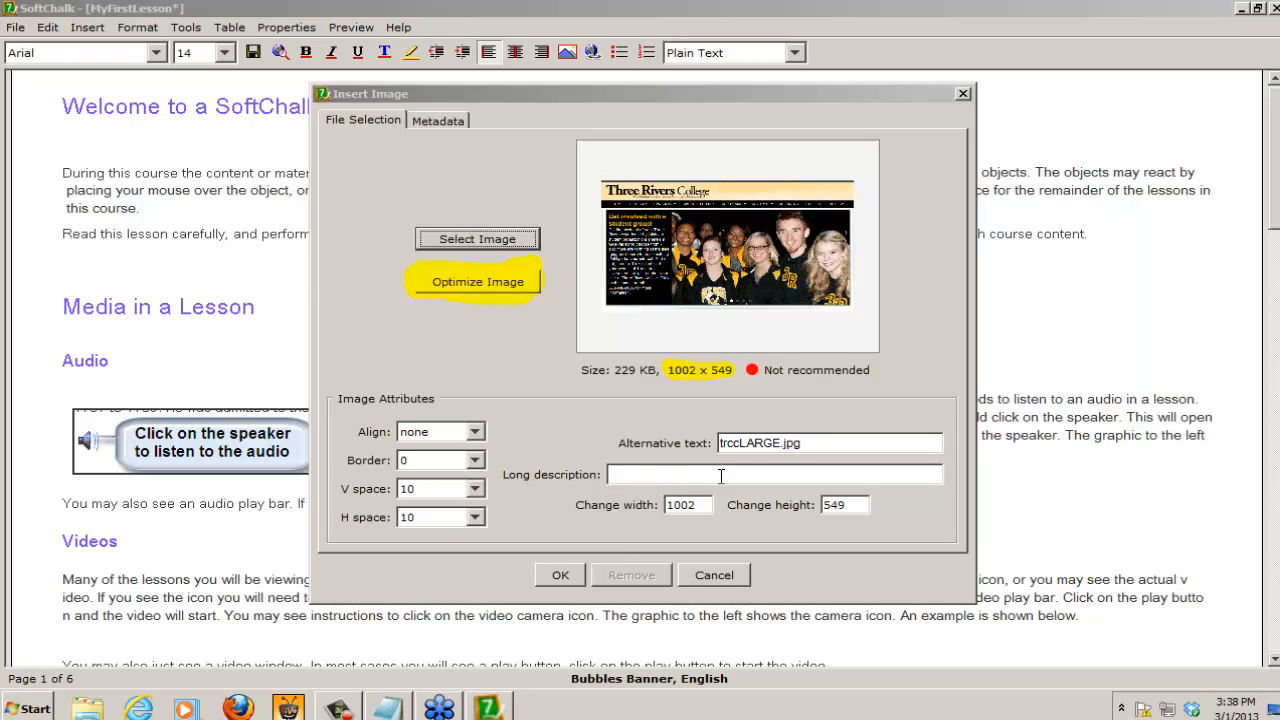
# Step: Optimize the oversized trccLARGE.jpg image and insert it with vertical and horizontal spacing set to 0
pyautogui.click(466, 282)
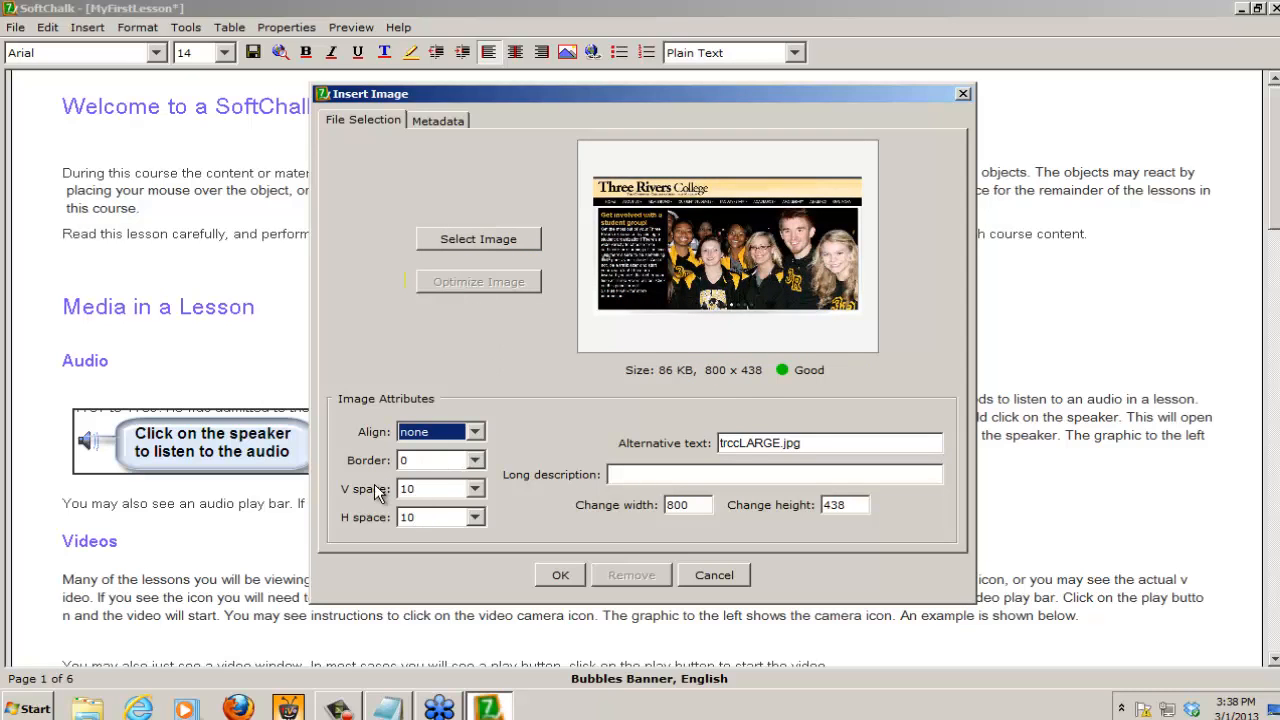
pyautogui.click(477, 489)
pyautogui.moveTo(484, 575); pyautogui.dragTo(482, 519)
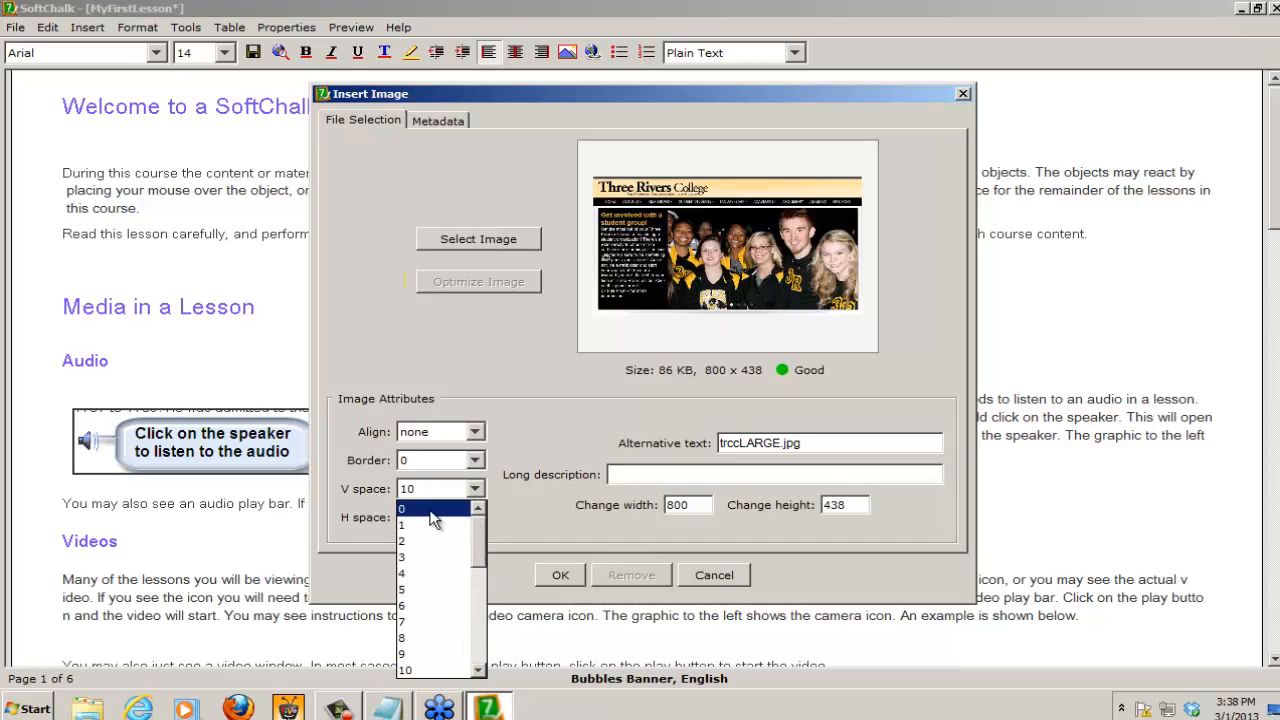
pyautogui.click(430, 605)
pyautogui.click(454, 517)
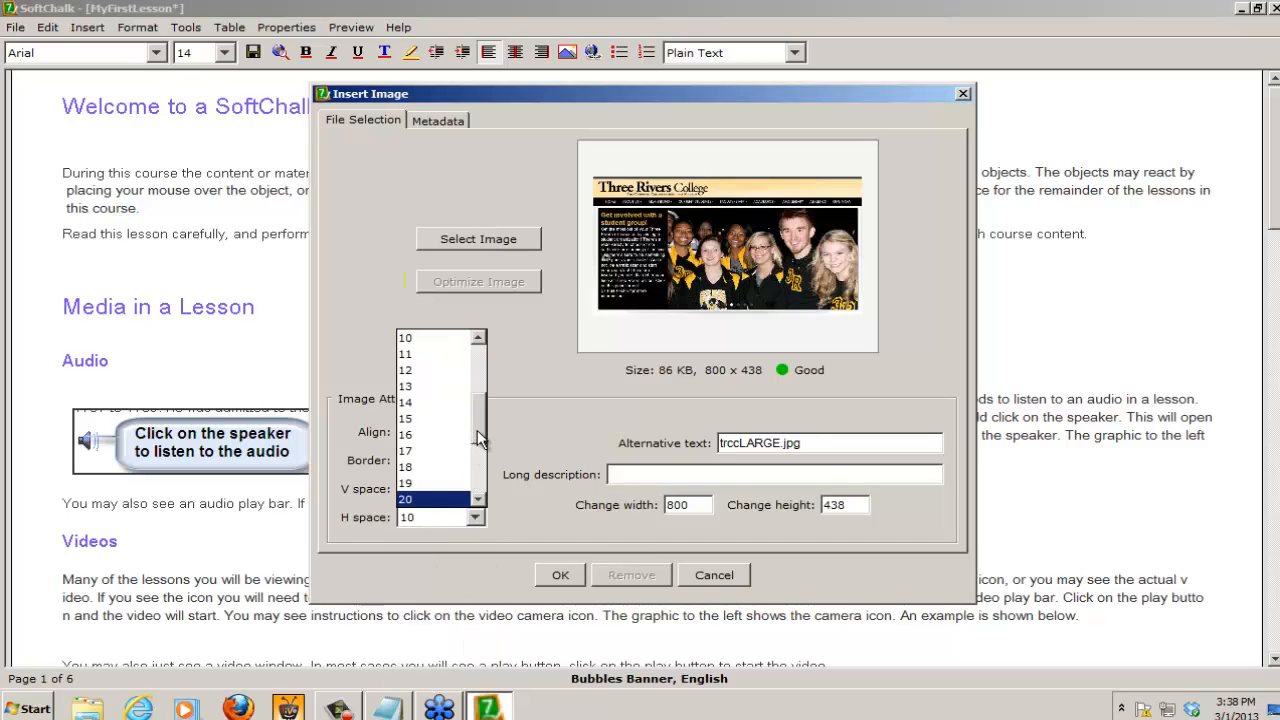
pyautogui.moveTo(477, 430); pyautogui.dragTo(477, 380)
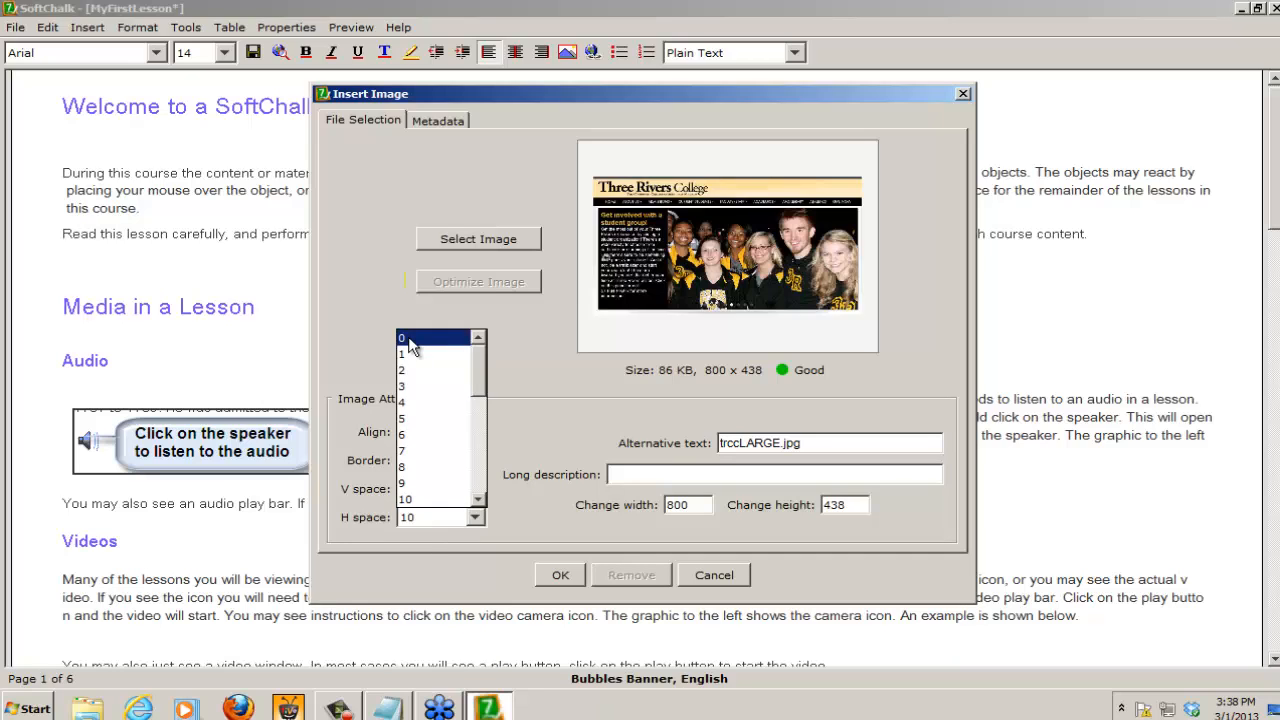
pyautogui.click(408, 339)
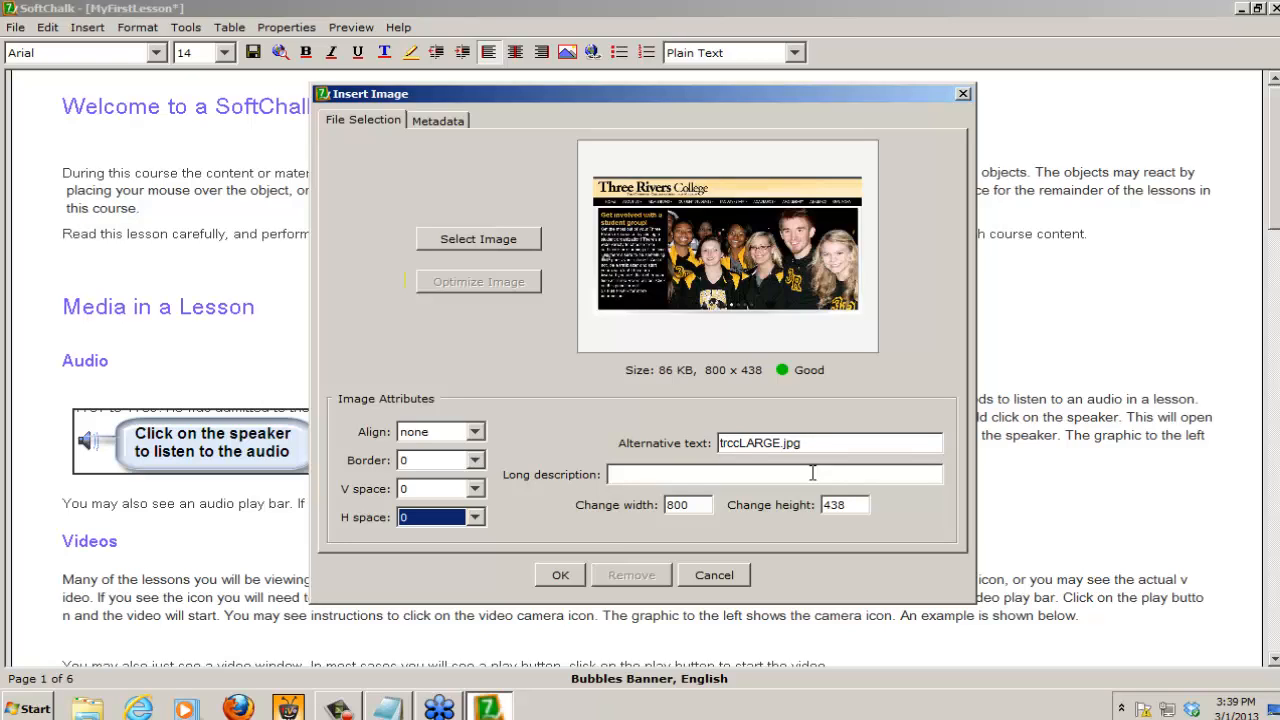
pyautogui.click(562, 575)
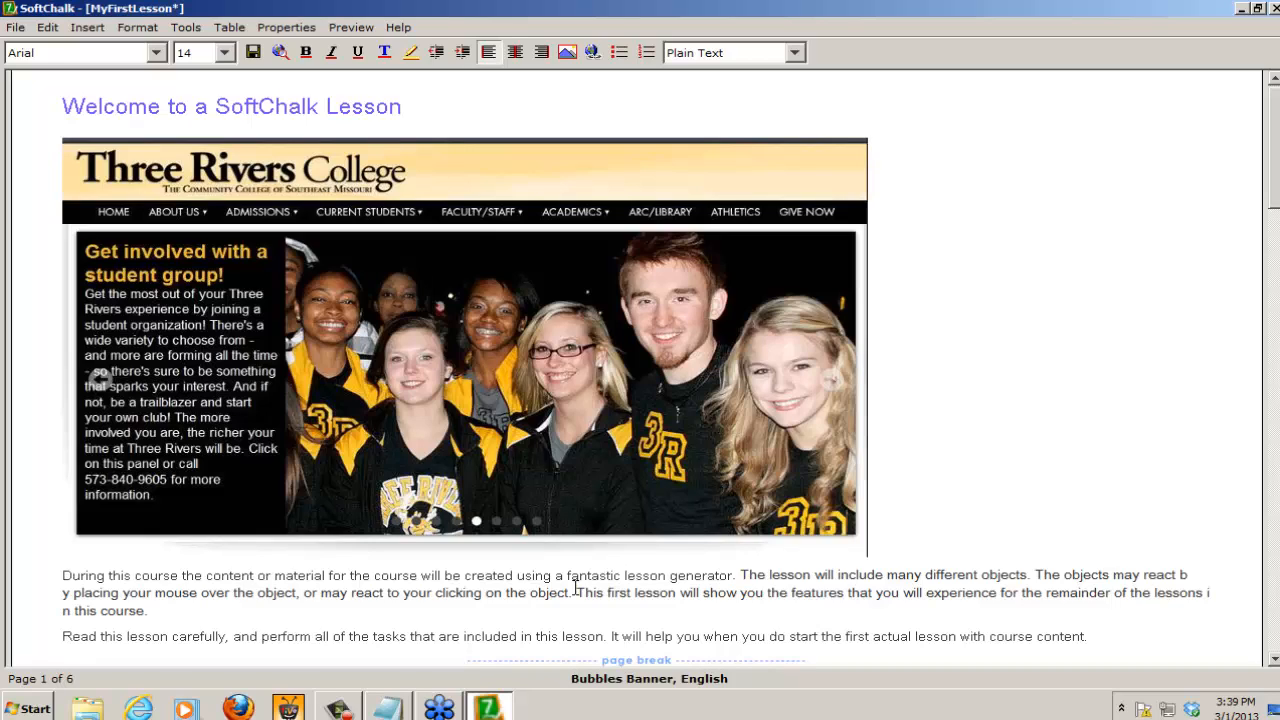
# Step: Center the Three Rivers College image below the "Welcome to a SoftChalk Lesson" heading
pyautogui.click(537, 495)
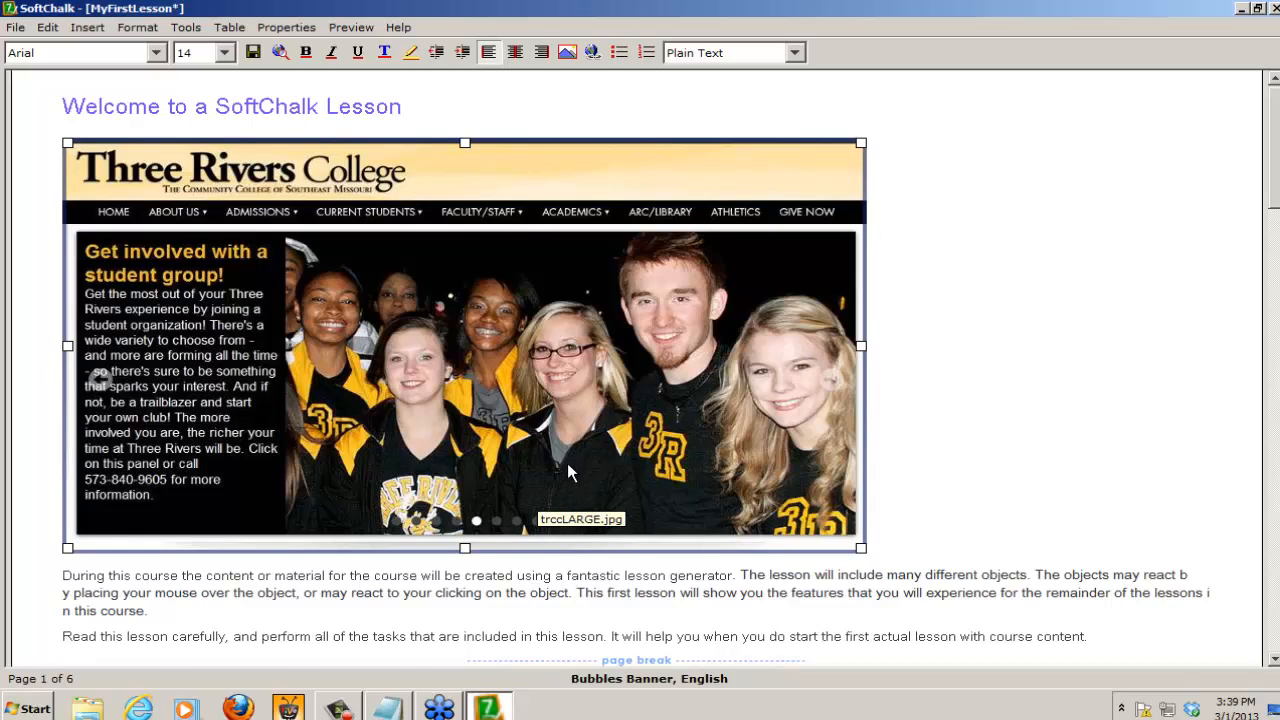
pyautogui.click(517, 60)
pyautogui.click(516, 56)
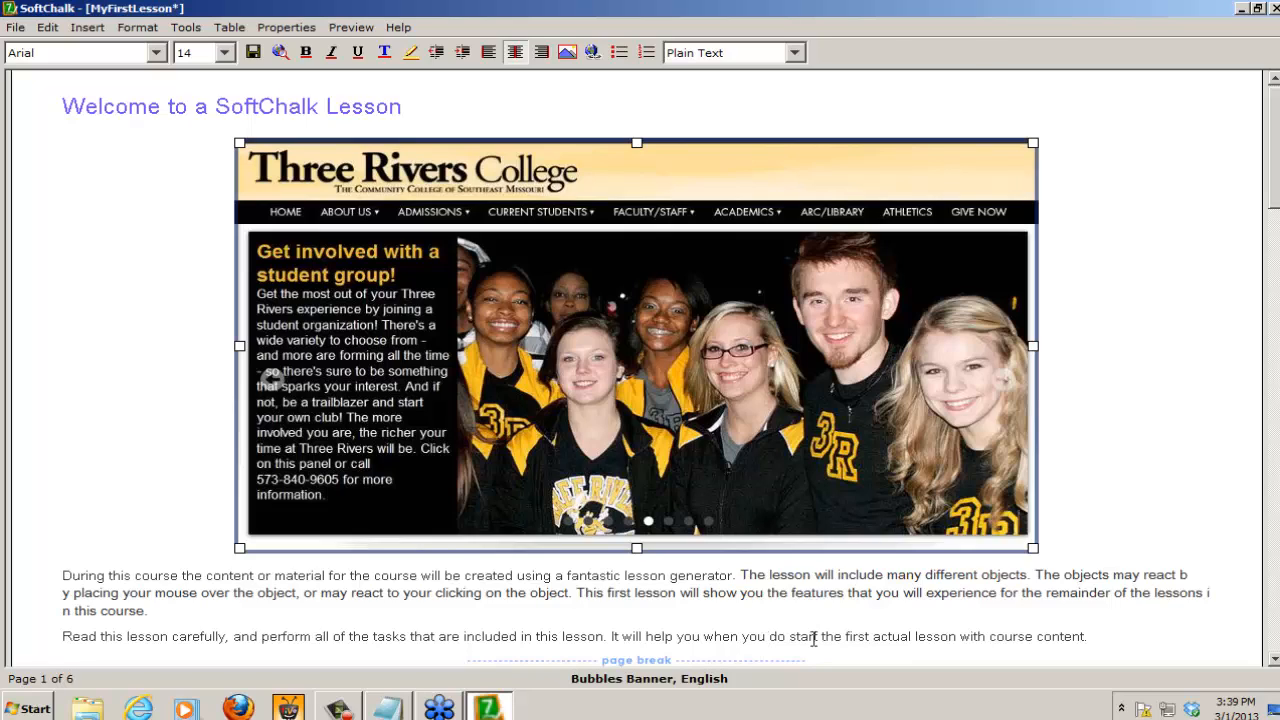
# Step: Look through the Graphics folder inside trccfiles on the desktop for an image to accompany the Videos paragraph
pyautogui.scroll(-10, 1085, 418)
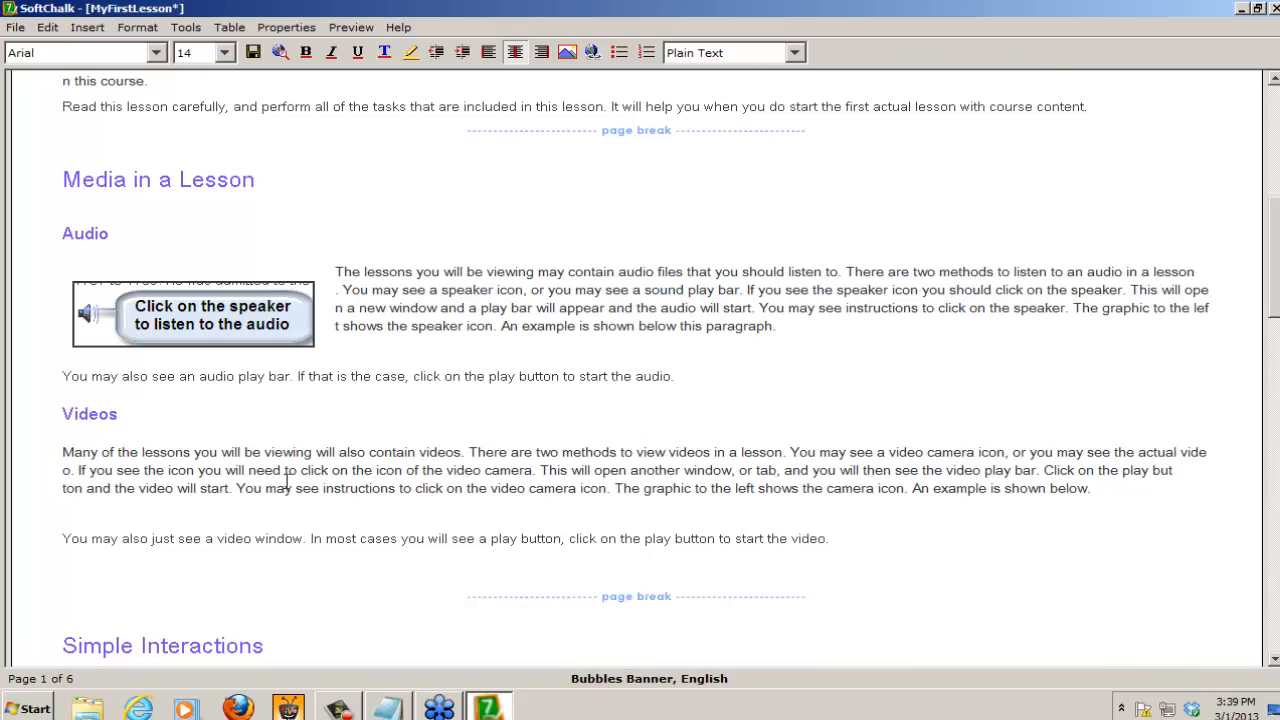
pyautogui.click(61, 455)
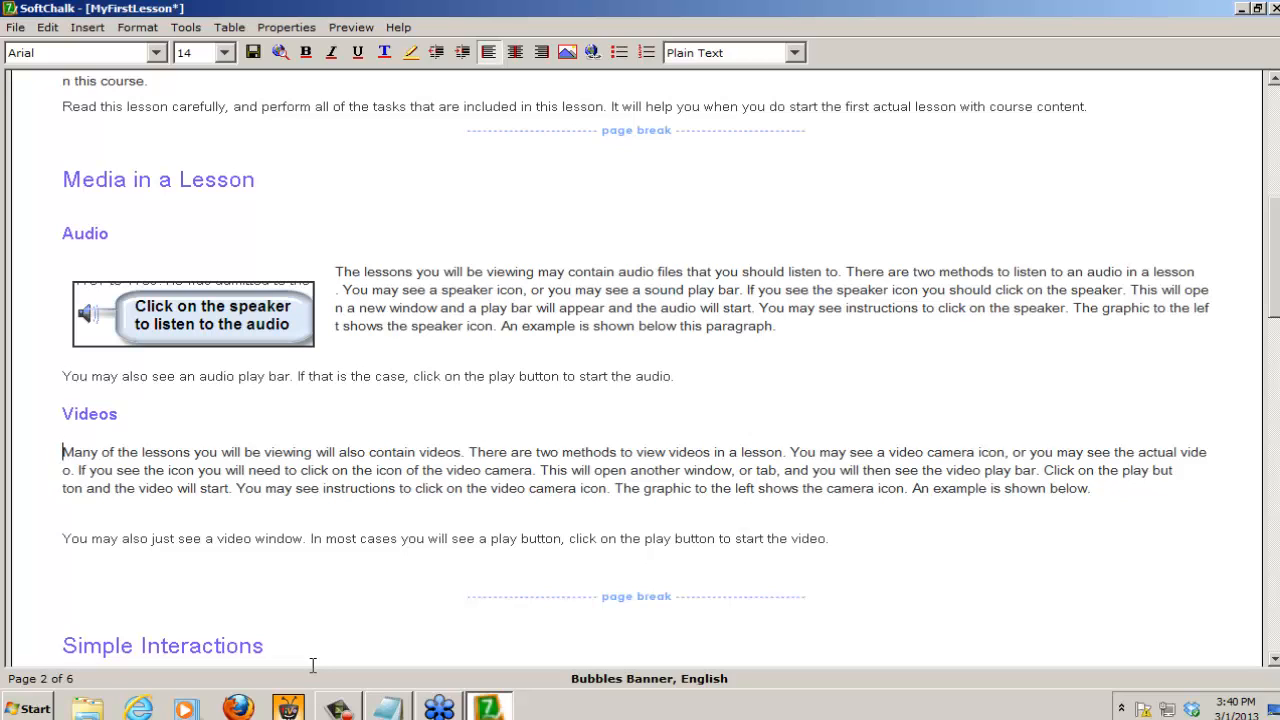
pyautogui.click(86, 708)
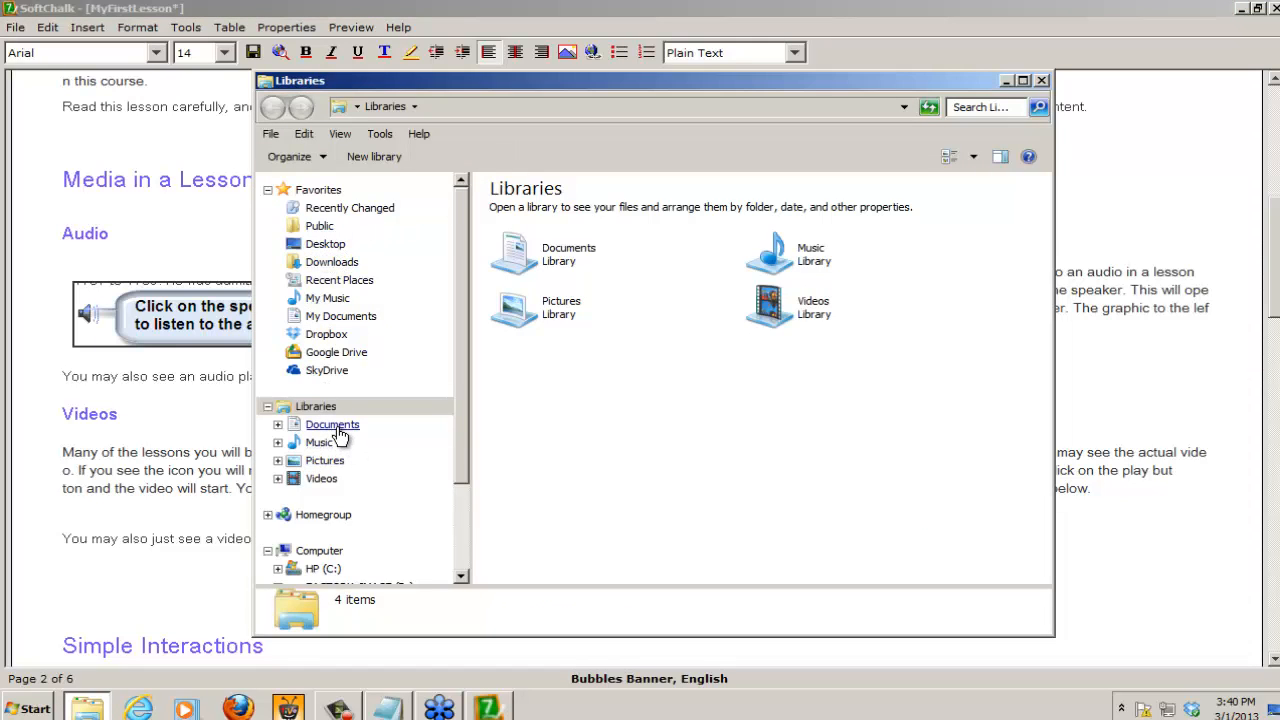
pyautogui.click(332, 246)
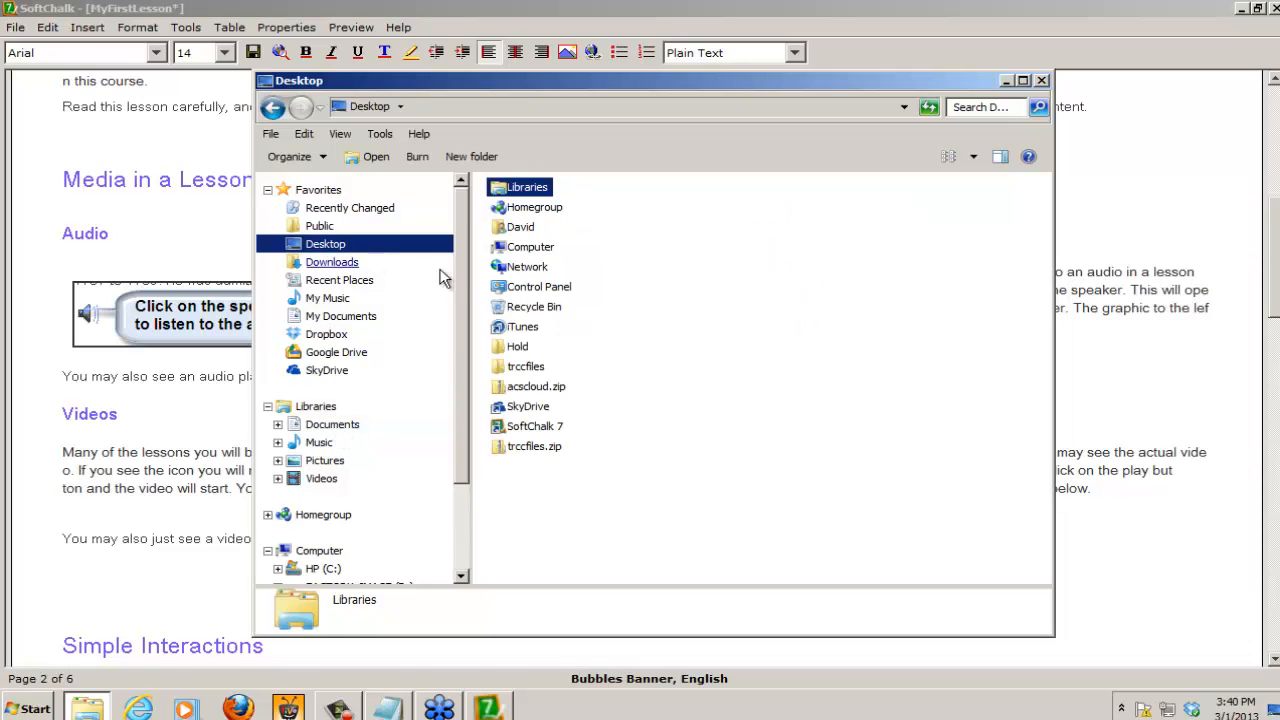
pyautogui.doubleClick(514, 366)
pyautogui.doubleClick(529, 249)
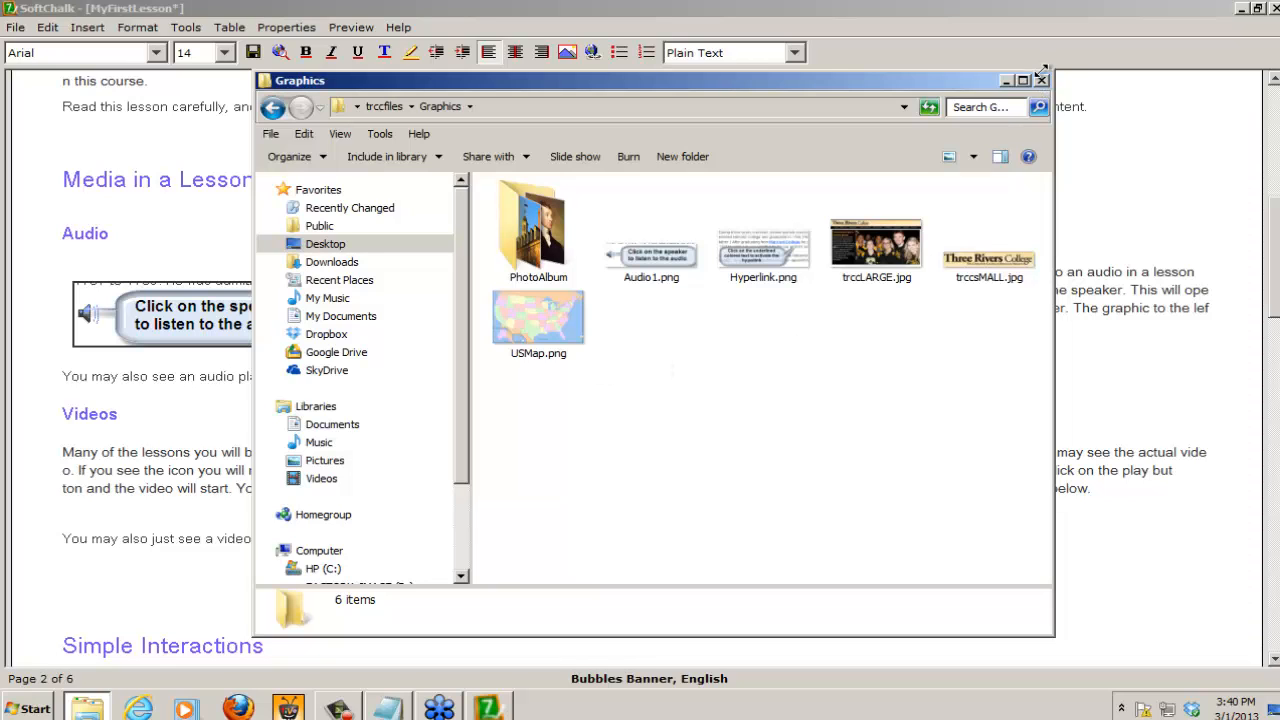
pyautogui.click(1041, 80)
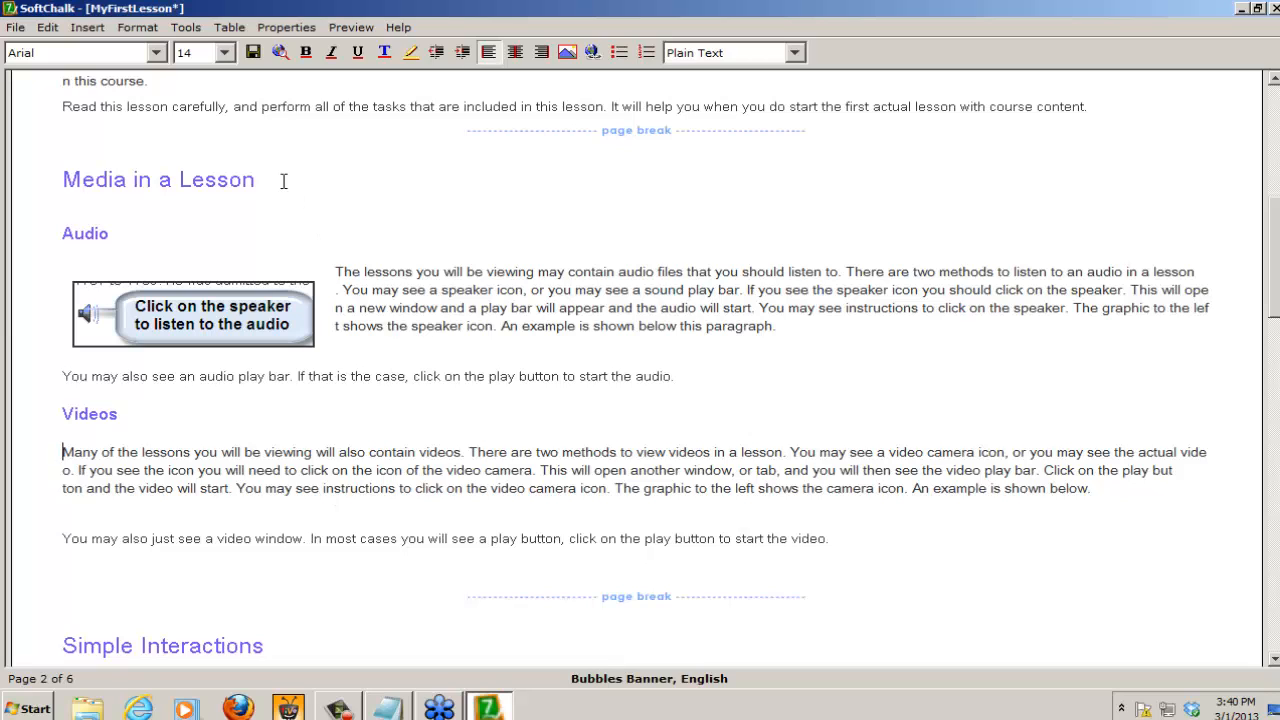
# Step: Place the cursor before the first paragraph under Videos and run a Media Search for "Softchalk Video" that includes Flickr
pyautogui.click(62, 452)
pyautogui.click(185, 28)
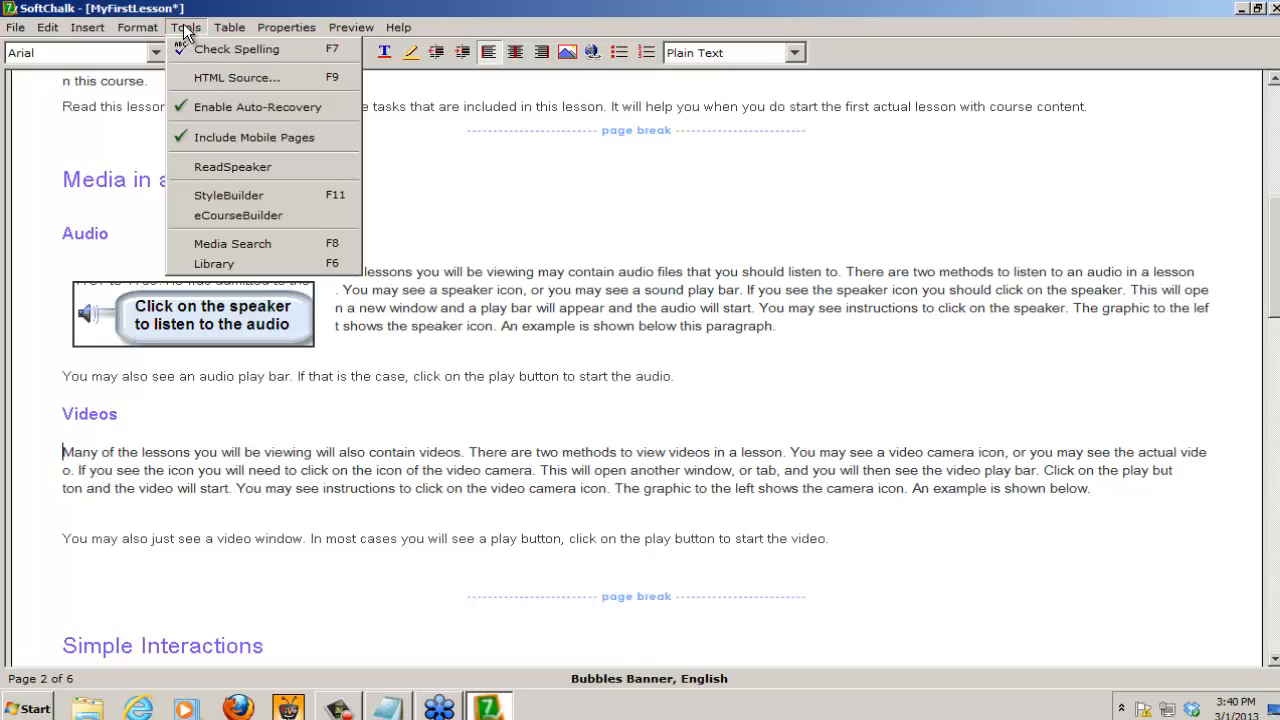
pyautogui.click(262, 241)
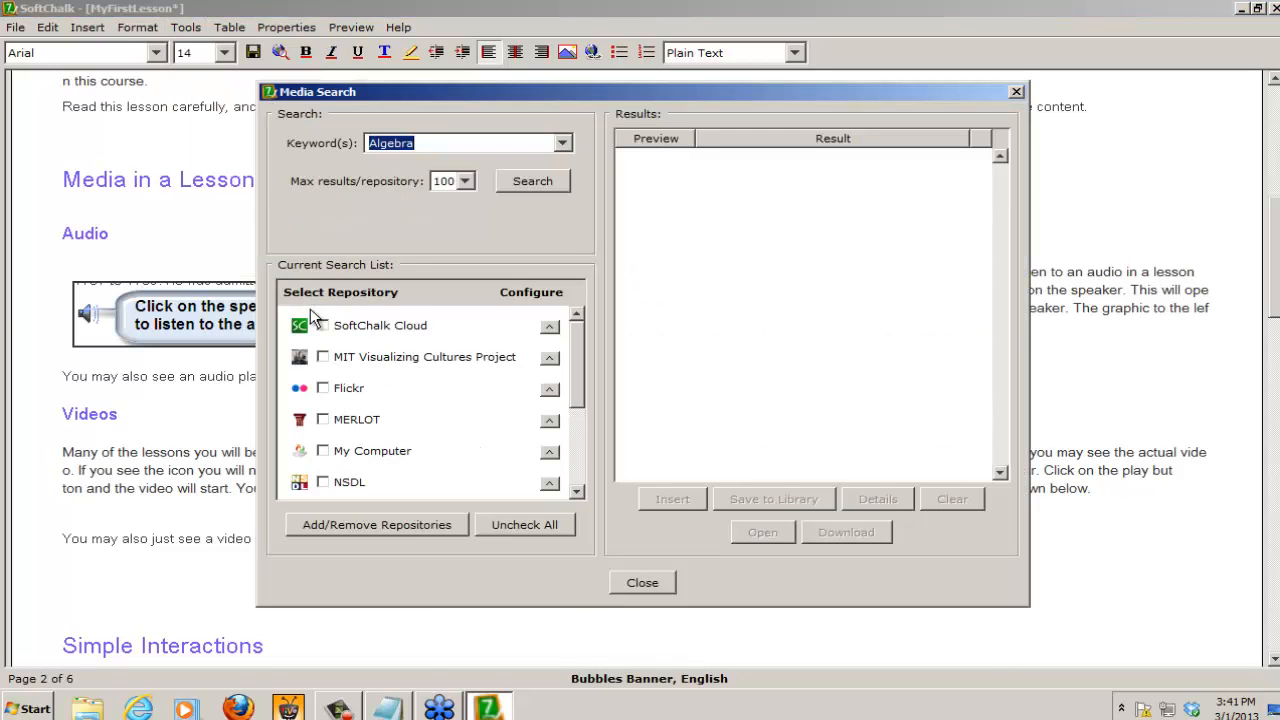
pyautogui.press('BackSpace')
pyautogui.write('Softcahlk')
pyautogui.press('BackSpace')
pyautogui.press('BackSpace')
pyautogui.press('BackSpace')
pyautogui.press('BackSpace')
pyautogui.write('halk Audio')
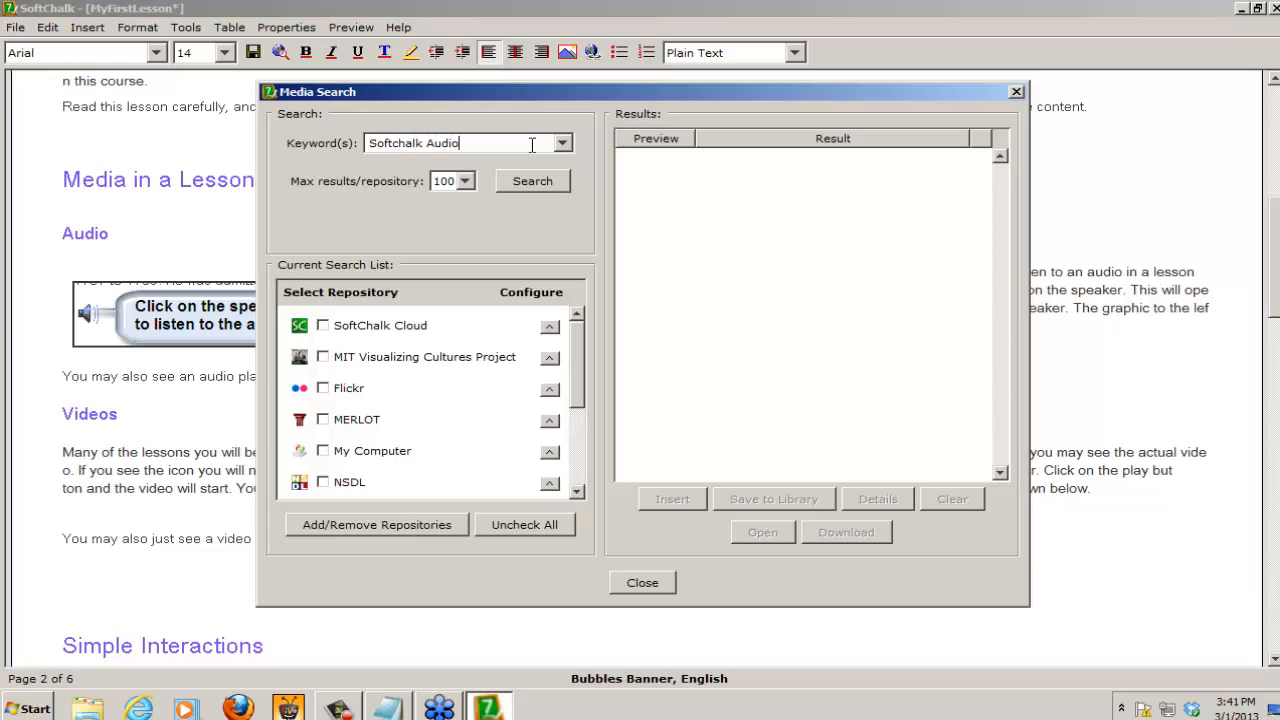
pyautogui.press('BackSpace')
pyautogui.press('BackSpace')
pyautogui.press('BackSpace')
pyautogui.press('BackSpace')
pyautogui.press('BackSpace')
pyautogui.write('Video')
pyautogui.click(540, 182)
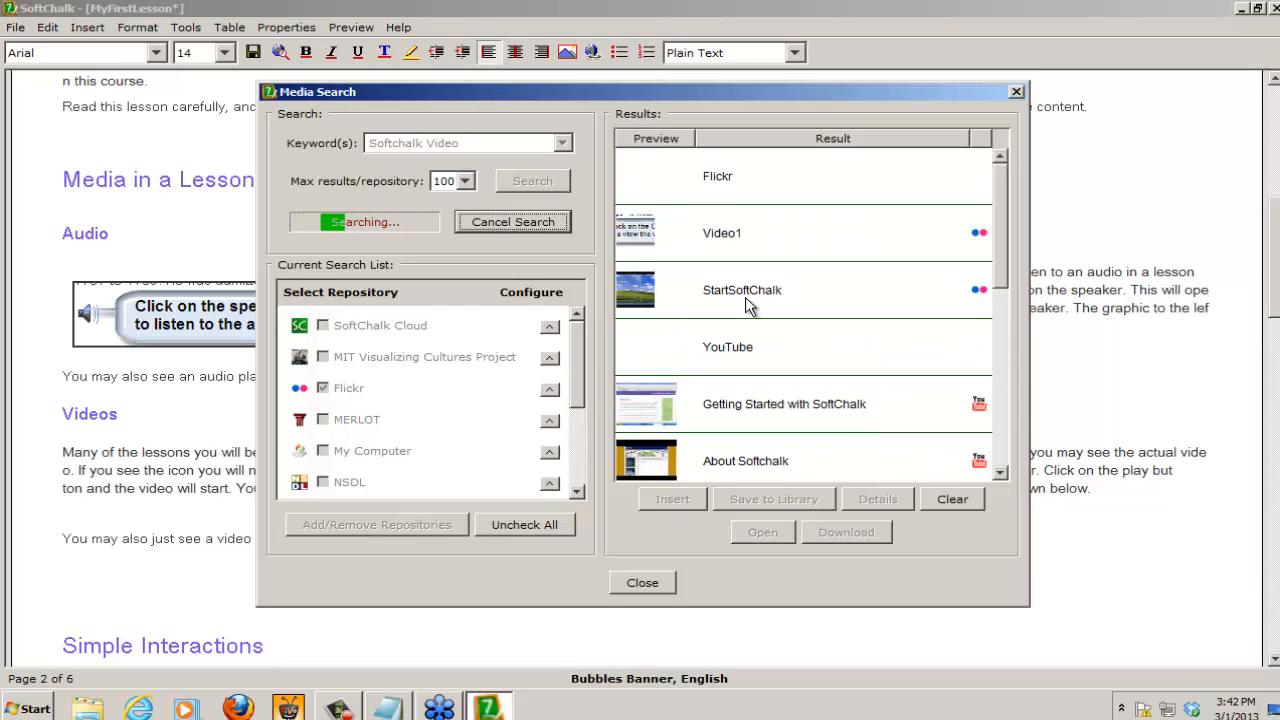
# Step: Insert the Video1 image from the Flickr results before the Videos paragraph and close Media Search
pyautogui.click(735, 239)
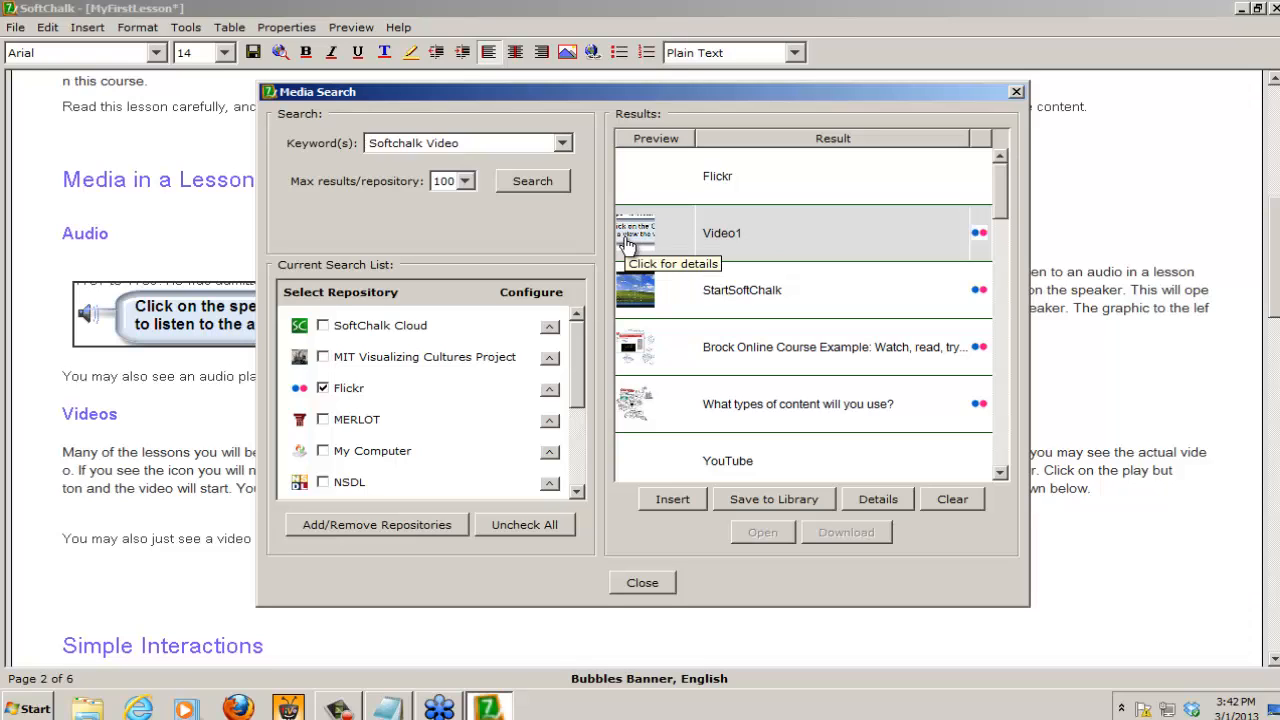
pyautogui.click(661, 497)
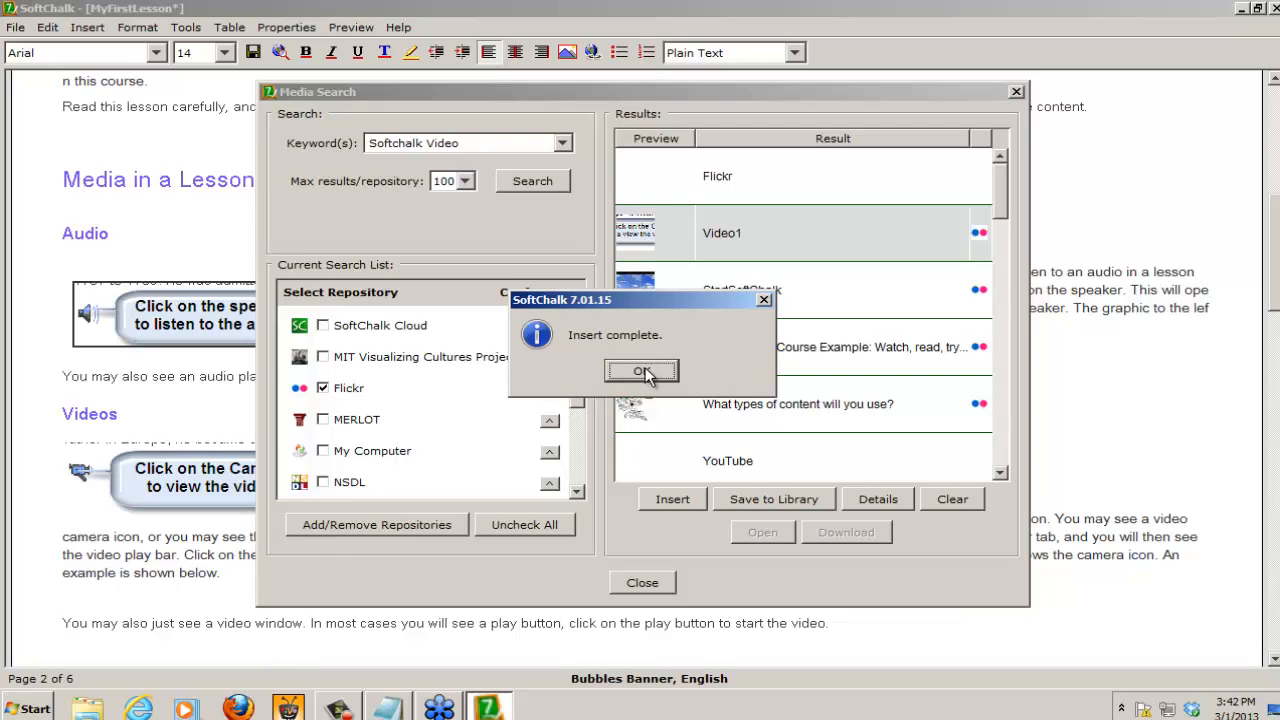
pyautogui.click(642, 370)
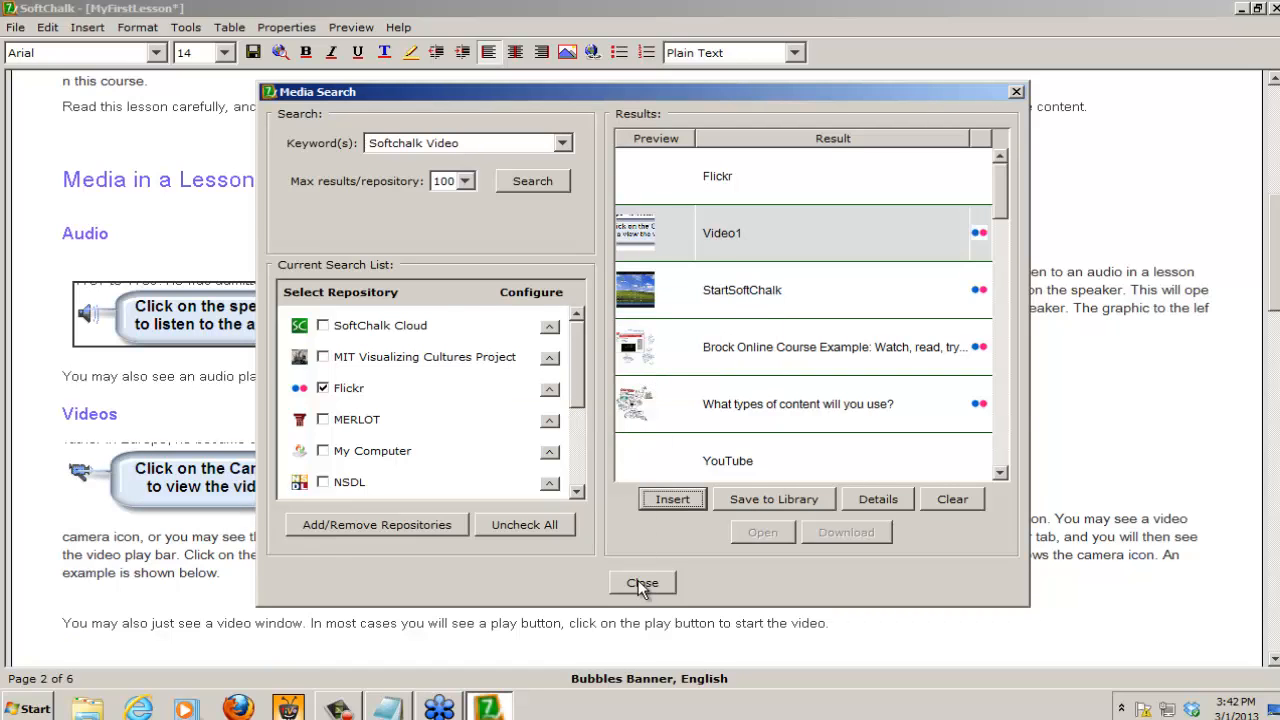
pyautogui.click(642, 583)
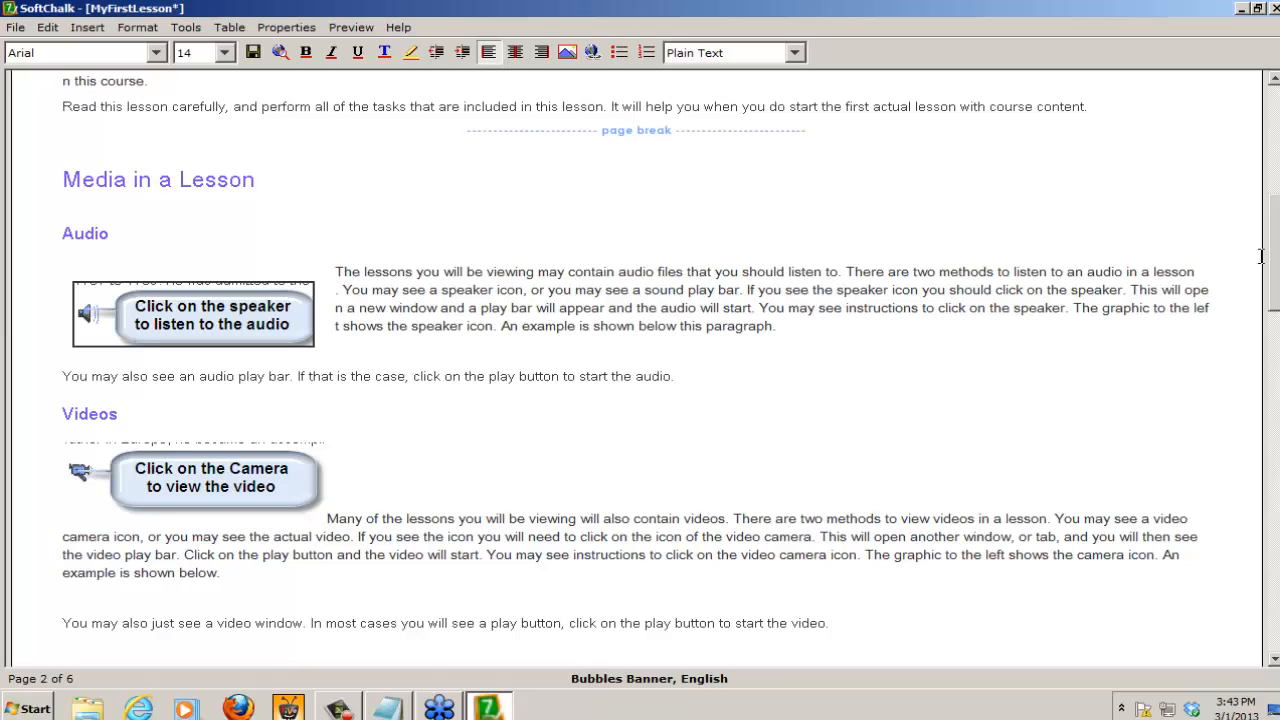
# Step: Modify the camera image under Videos, setting its alignment to left and its border to 2
pyautogui.moveTo(1272, 266); pyautogui.dragTo(1275, 545)
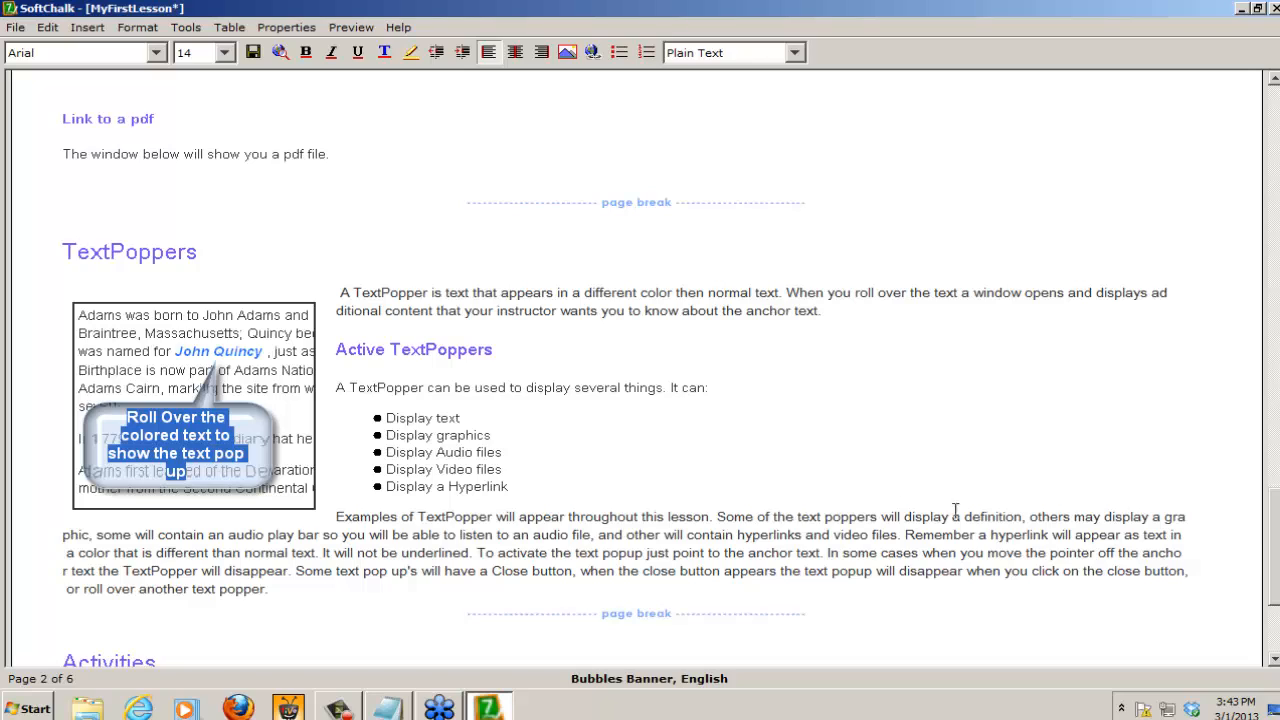
pyautogui.moveTo(1276, 568); pyautogui.dragTo(1277, 265)
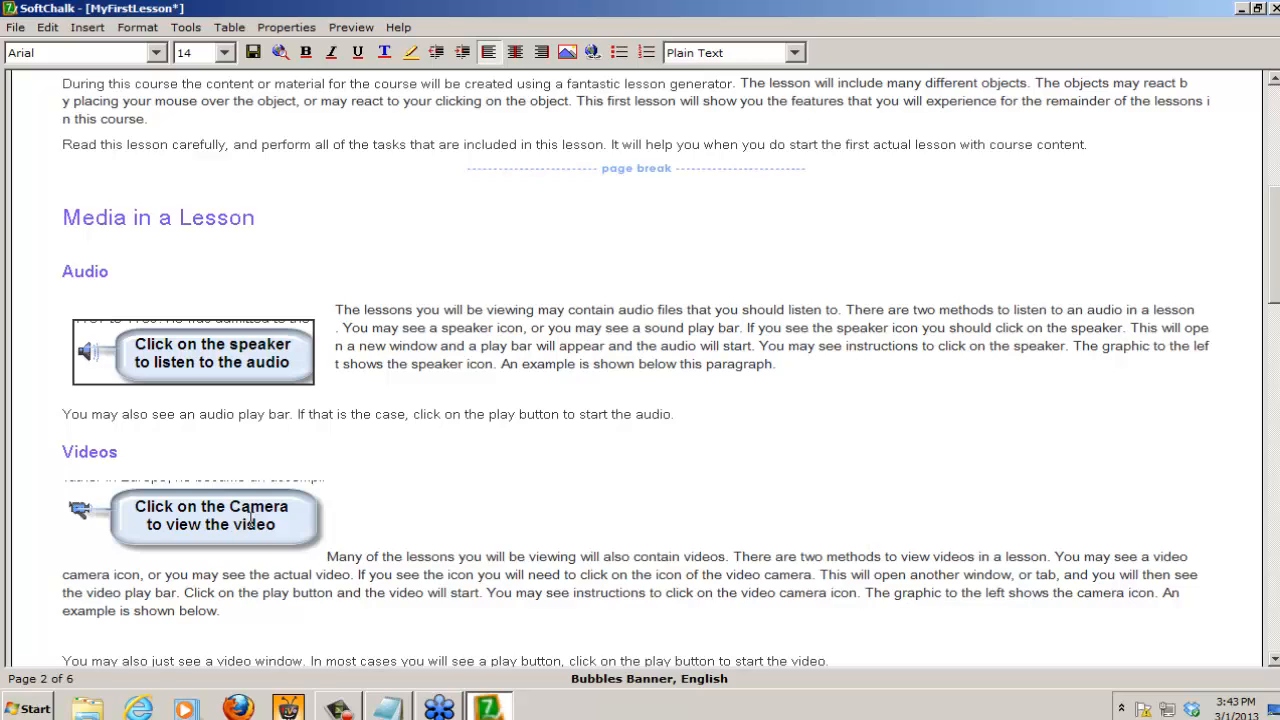
pyautogui.rightClick(212, 514)
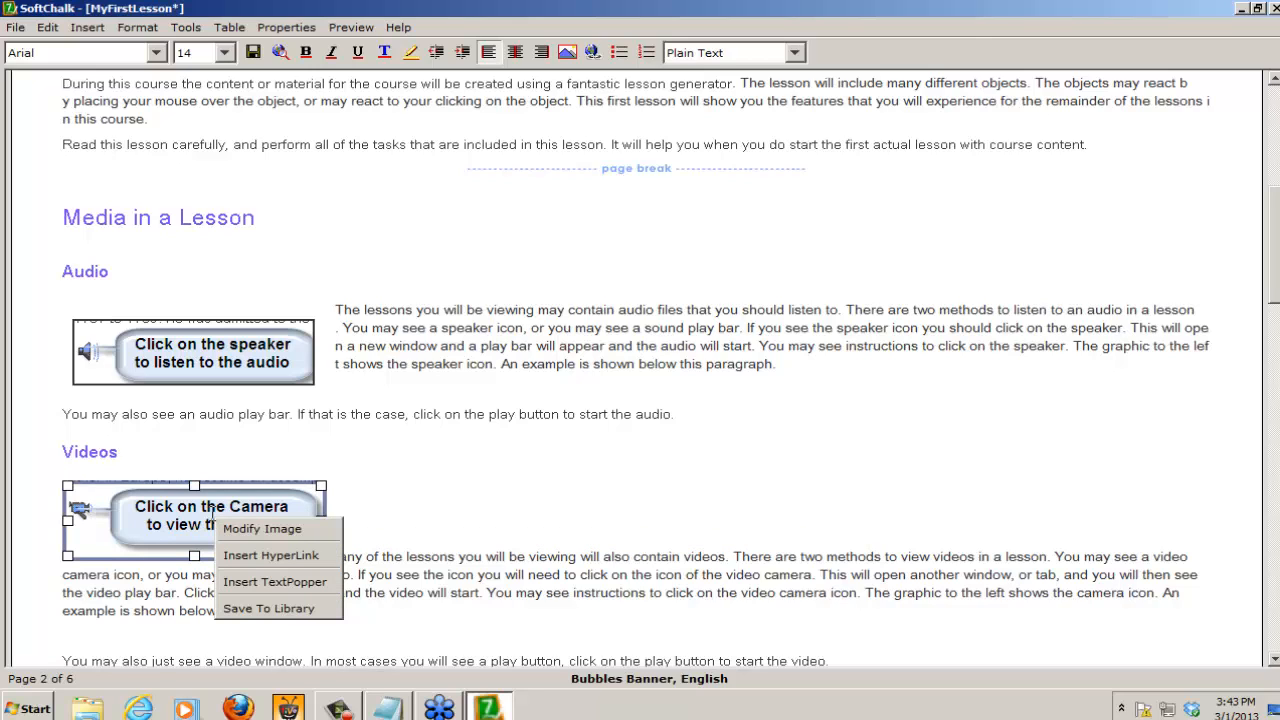
pyautogui.click(276, 530)
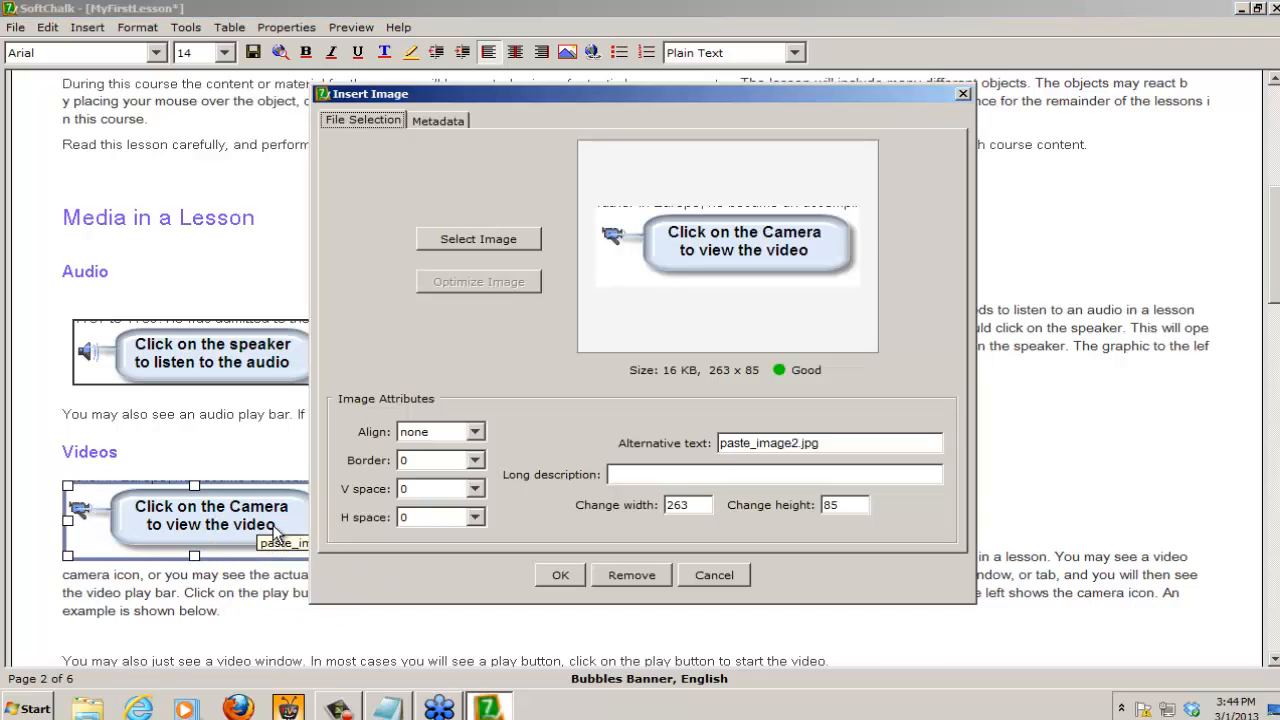
pyautogui.click(447, 438)
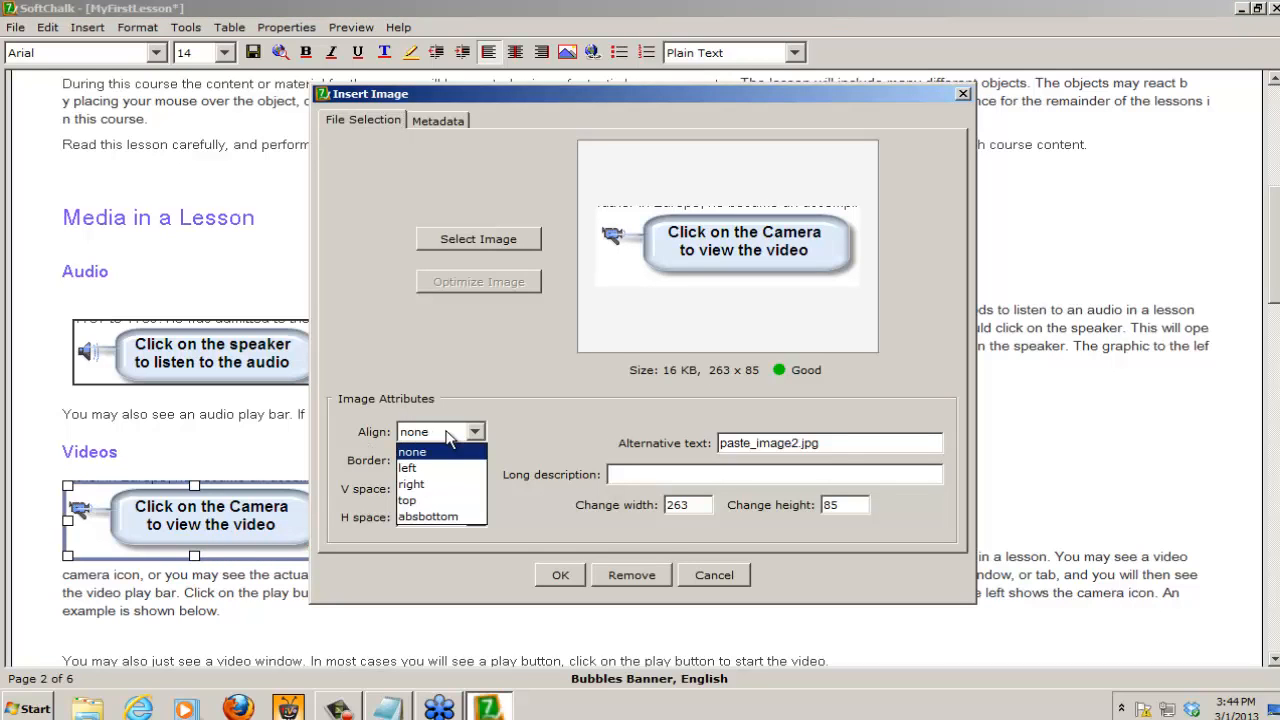
pyautogui.click(412, 470)
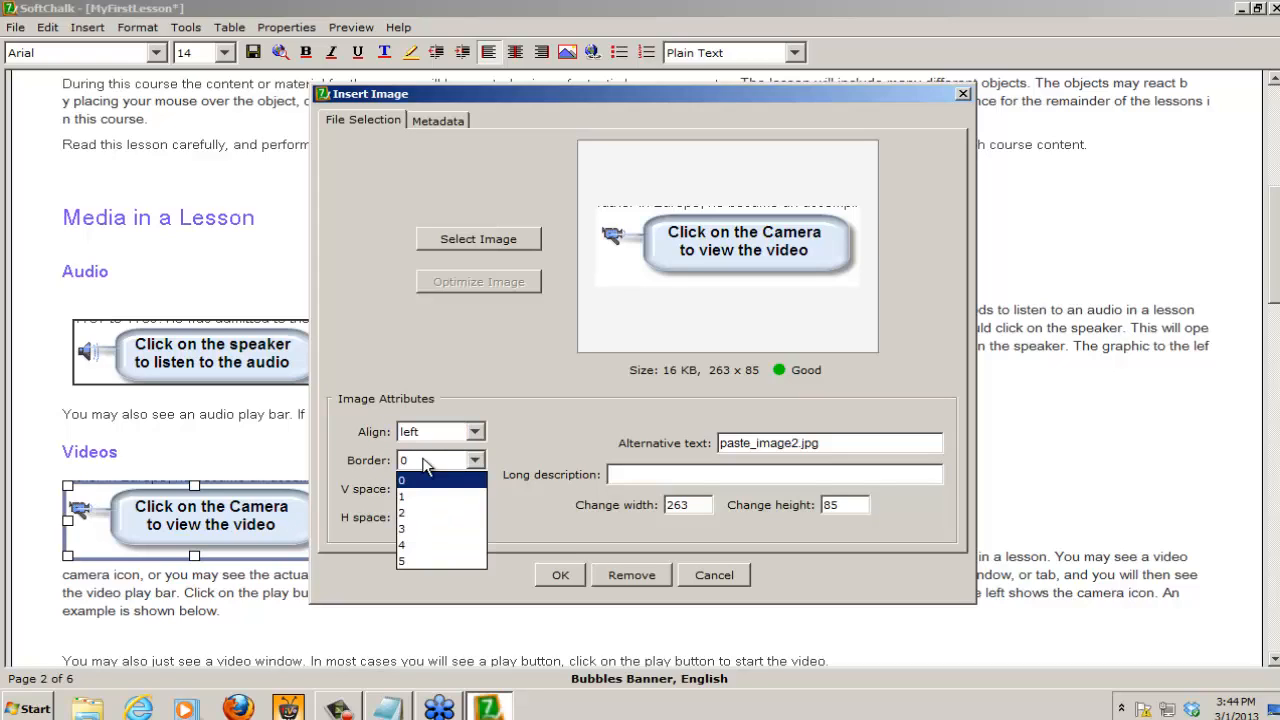
pyautogui.click(424, 460)
pyautogui.click(414, 513)
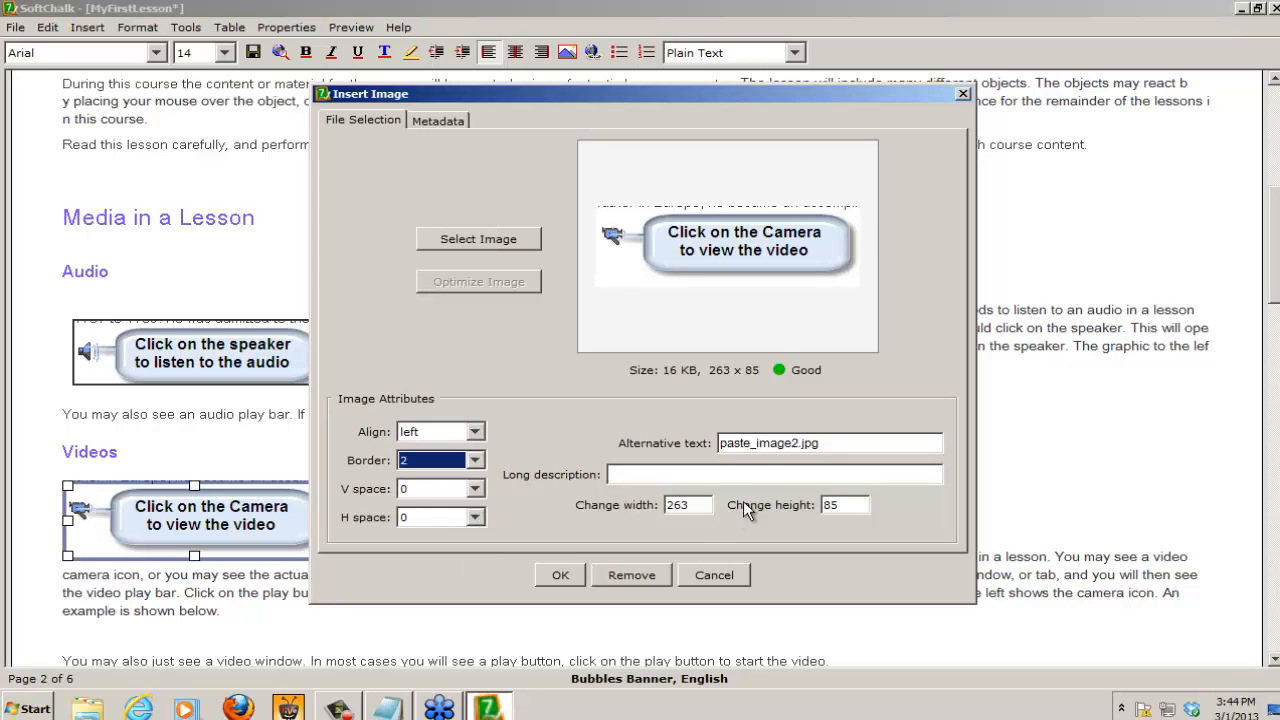
pyautogui.click(762, 446)
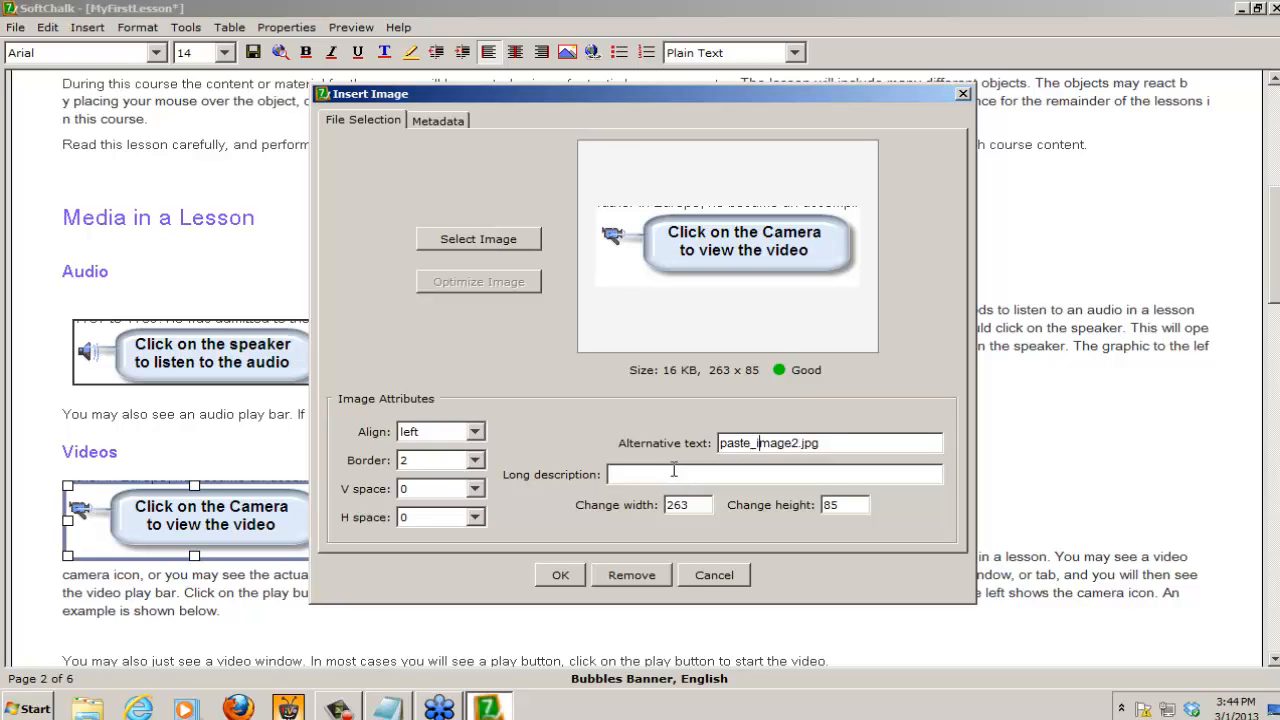
pyautogui.click(560, 576)
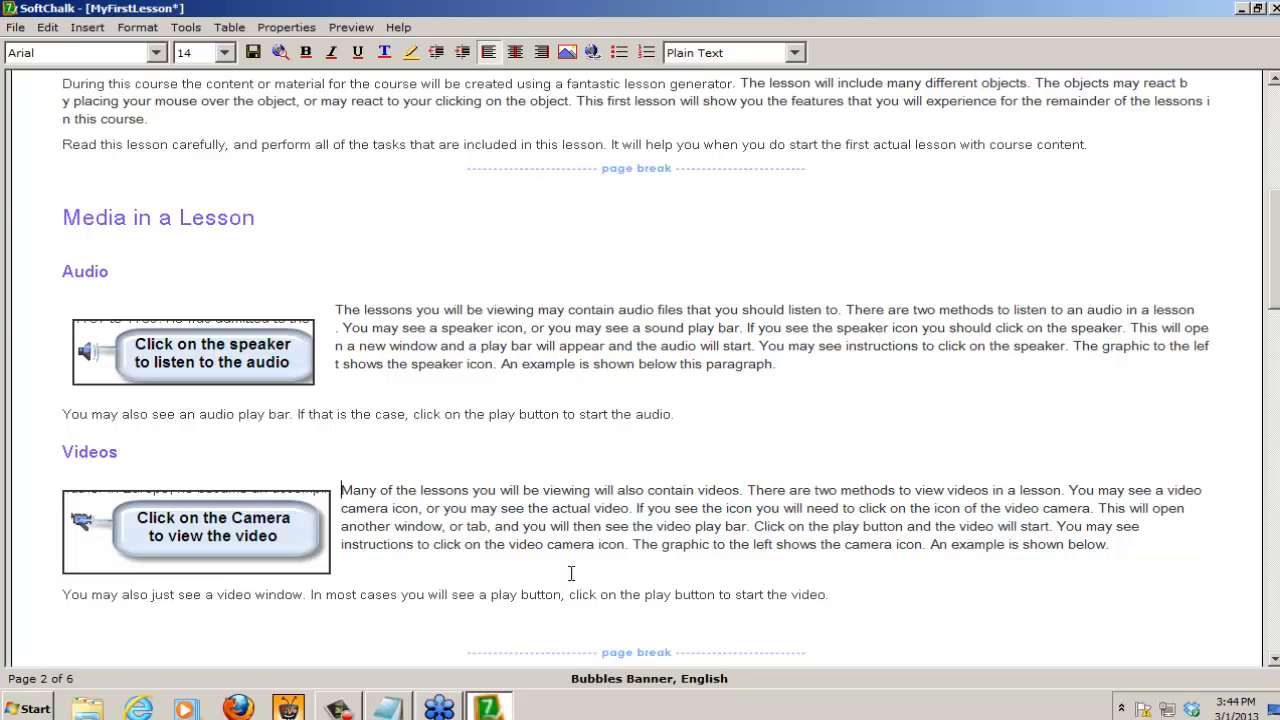
# Step: Save the MyFirstLesson lesson and close SoftChalk
pyautogui.click(255, 55)
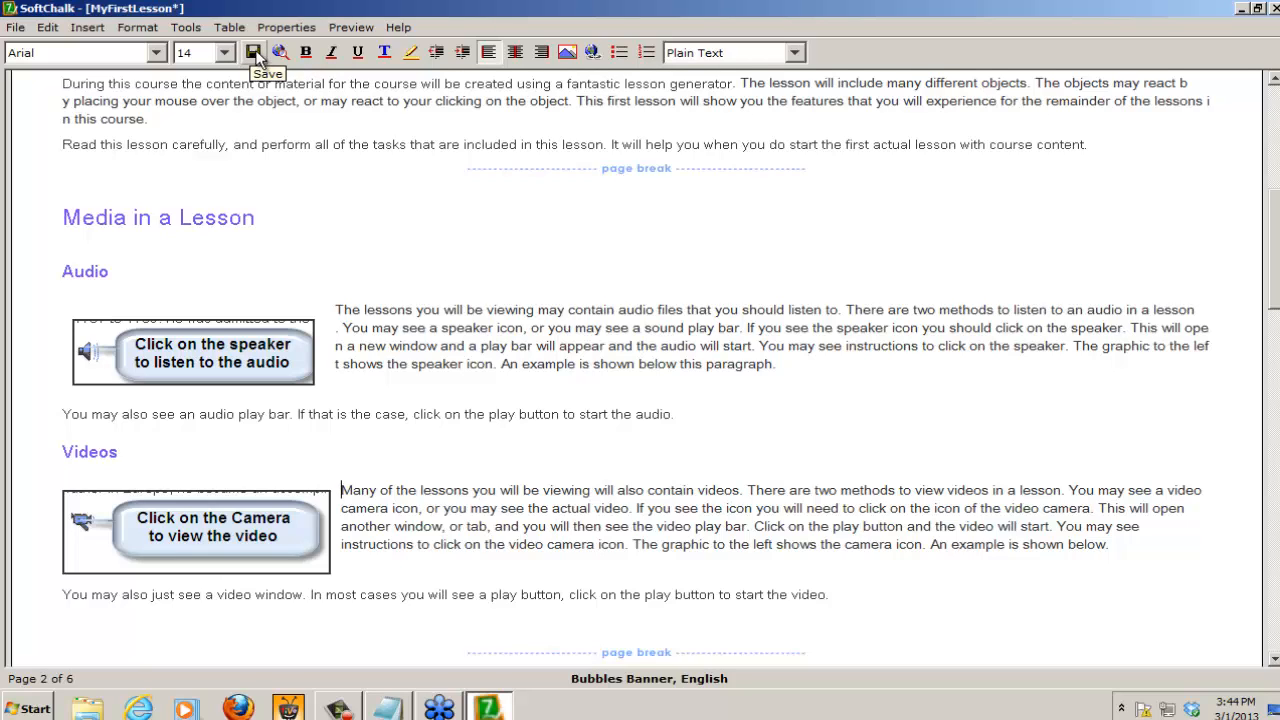
pyautogui.click(256, 55)
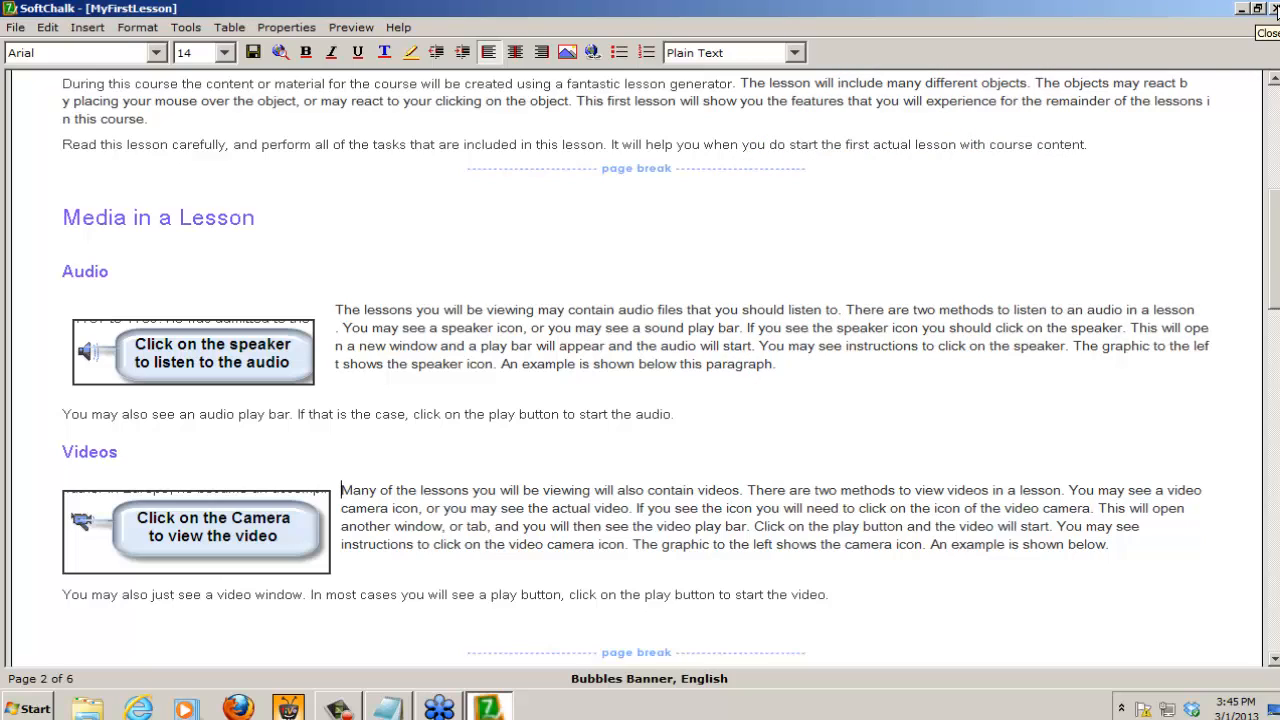
pyautogui.click(1273, 8)
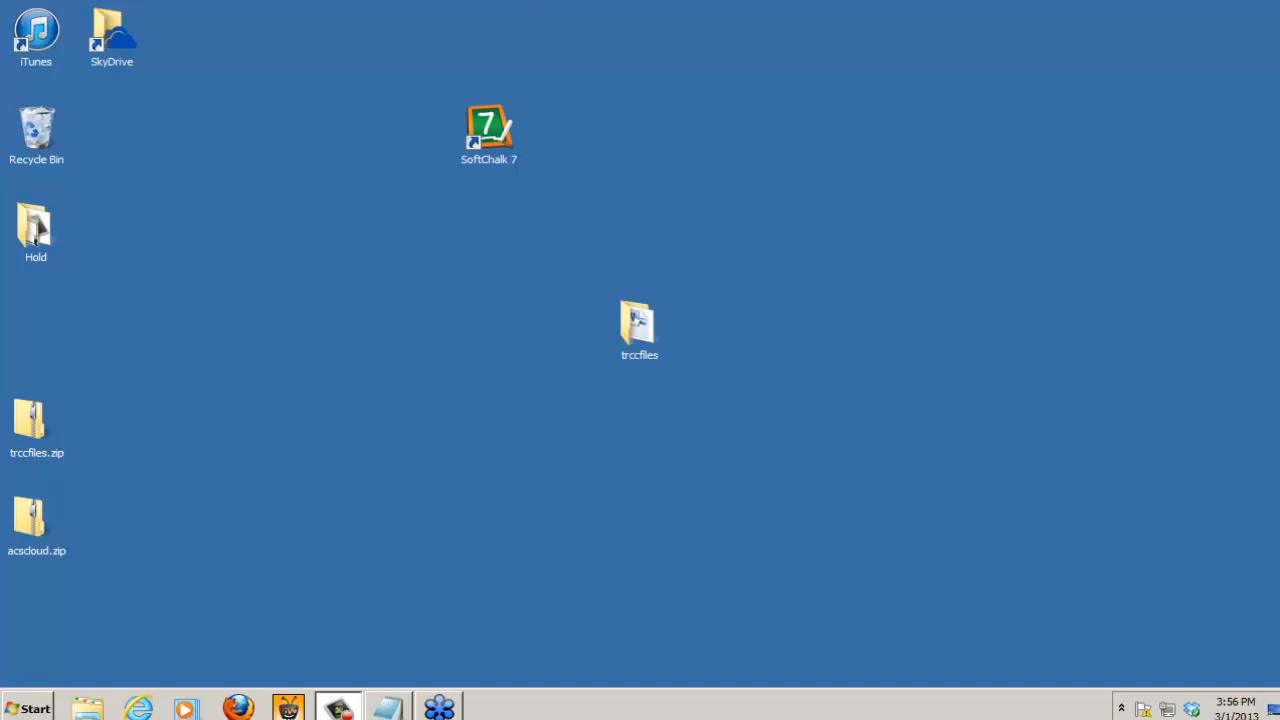
# Step: Launch SoftChalk 7 and clear its list of recently opened files
pyautogui.click(488, 129)
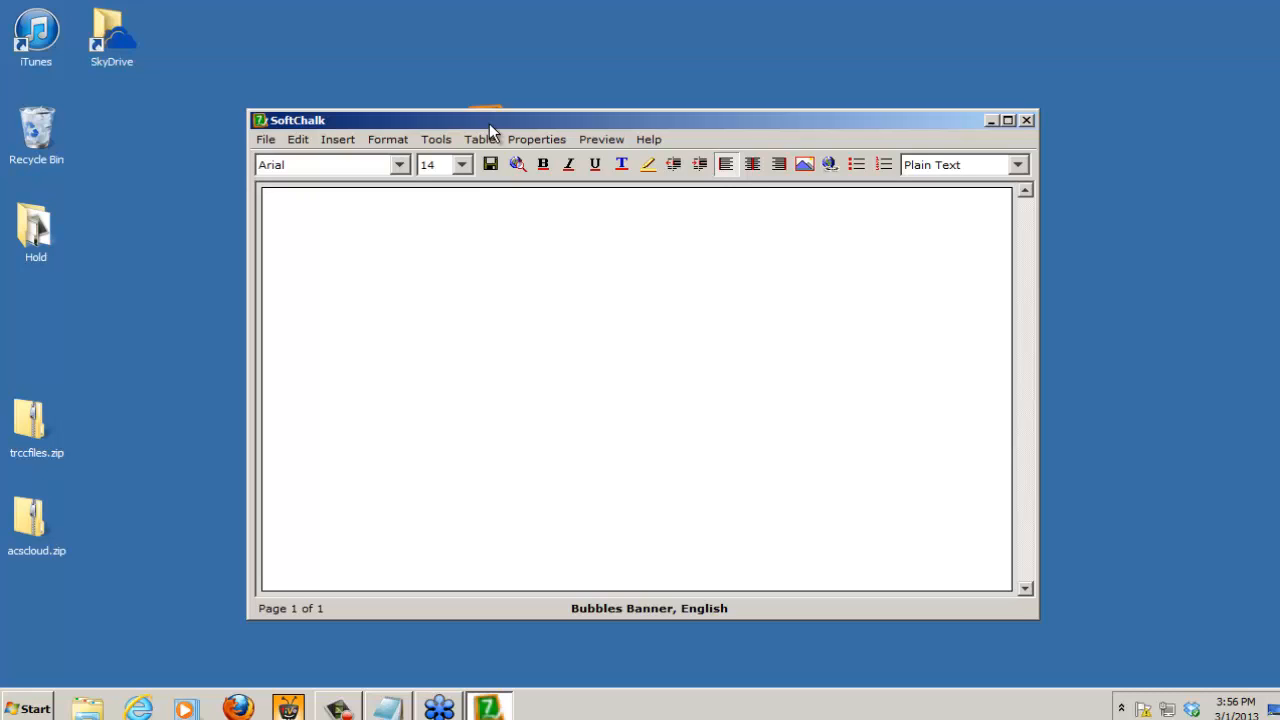
pyautogui.click(265, 140)
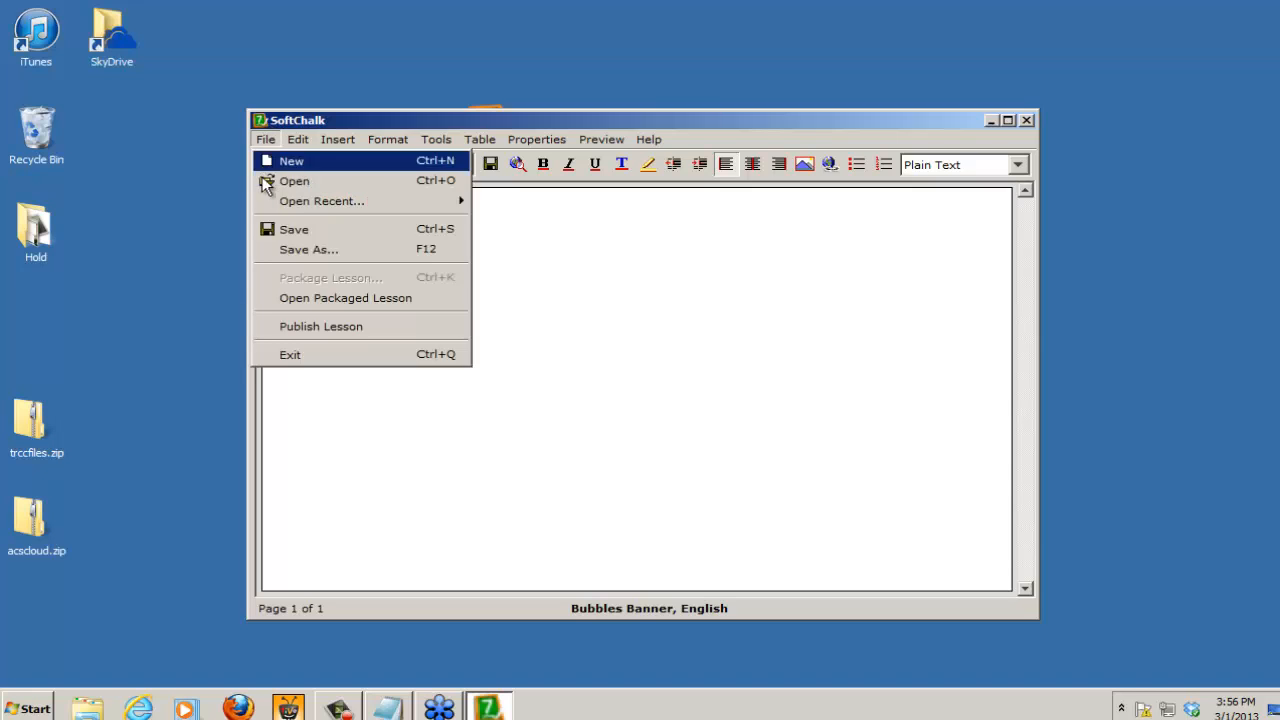
pyautogui.moveTo(286, 201)
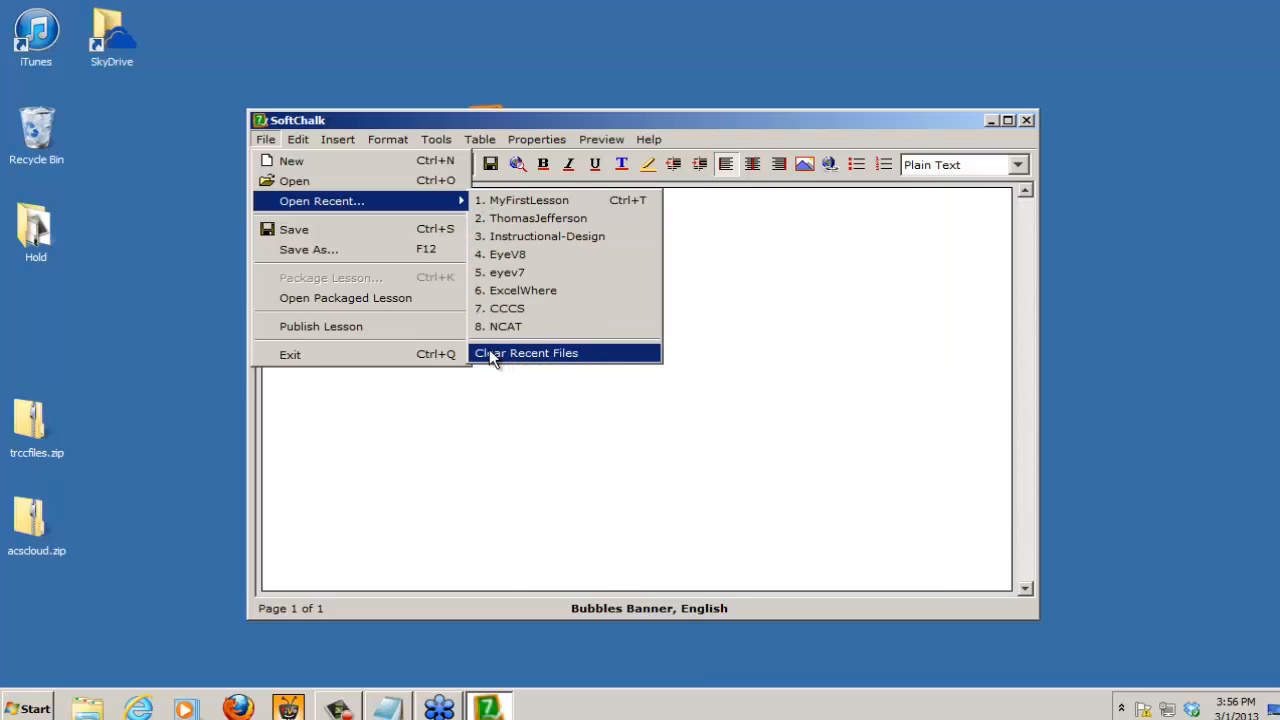
pyautogui.click(566, 352)
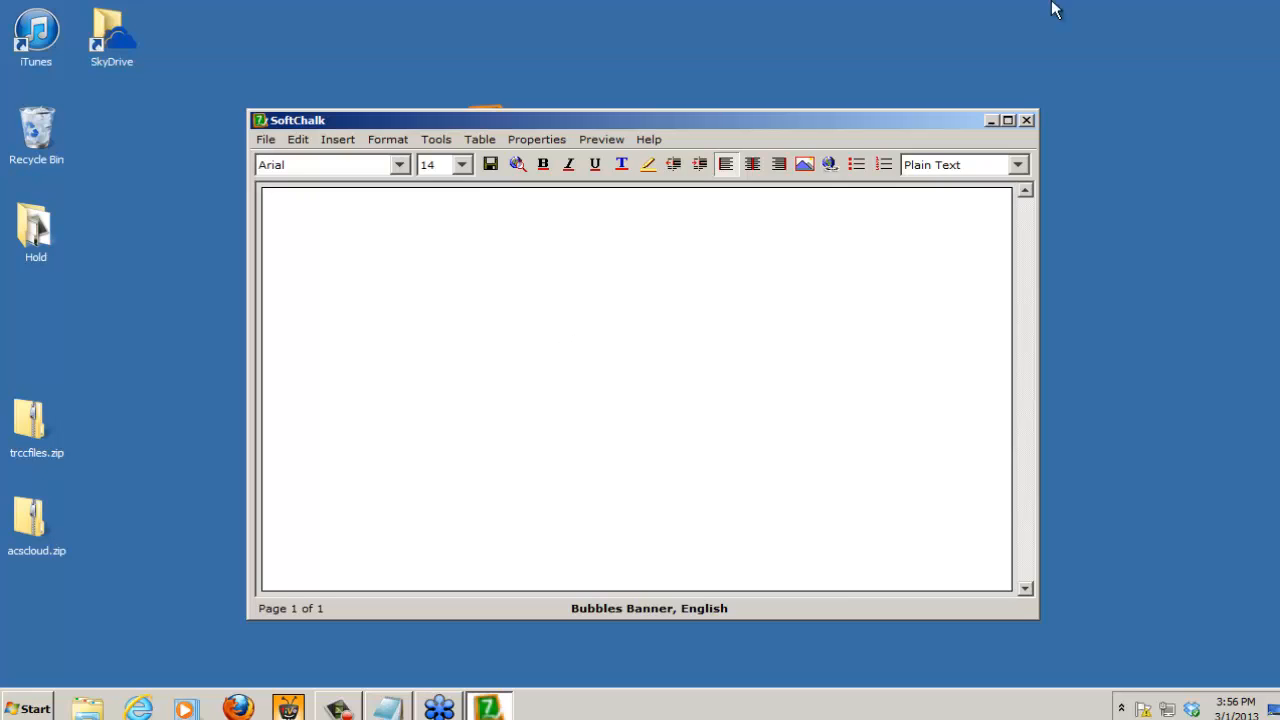
# Step: Start opening a SoftChalk file and browse to the MyFirstLesson folder inside trccfiles
pyautogui.click(266, 140)
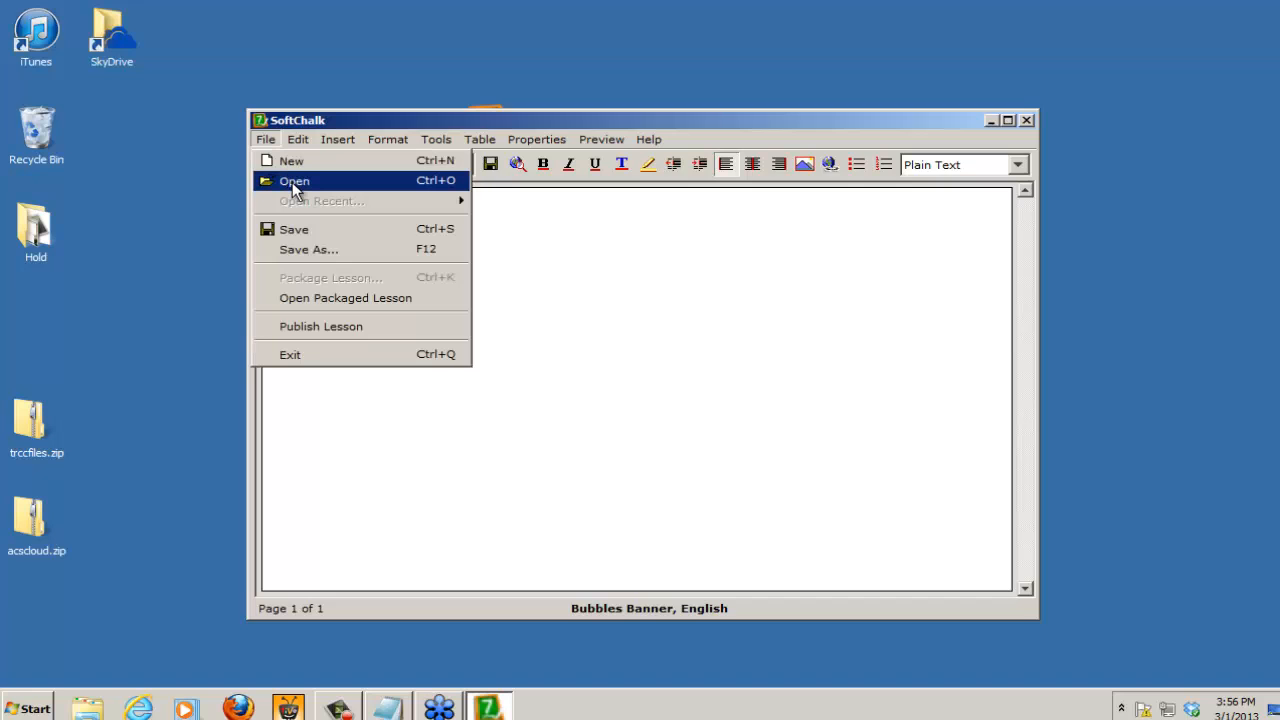
pyautogui.click(292, 182)
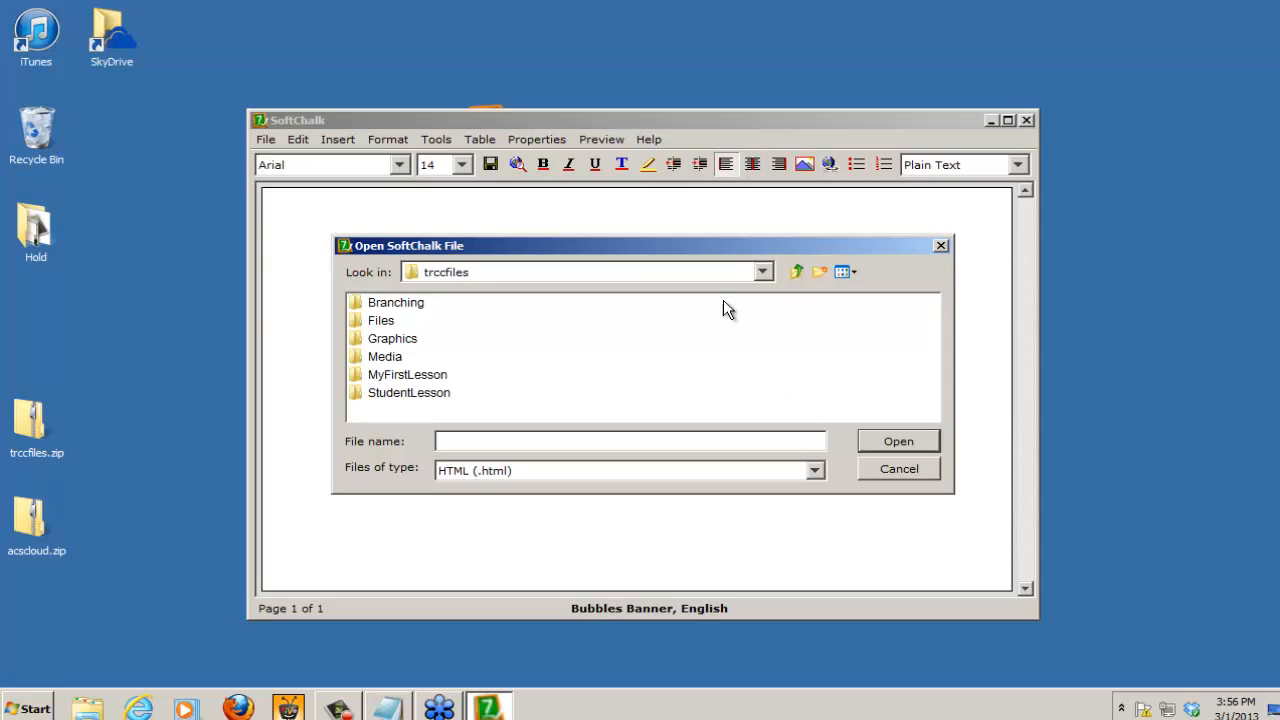
pyautogui.moveTo(584, 243); pyautogui.dragTo(597, 208)
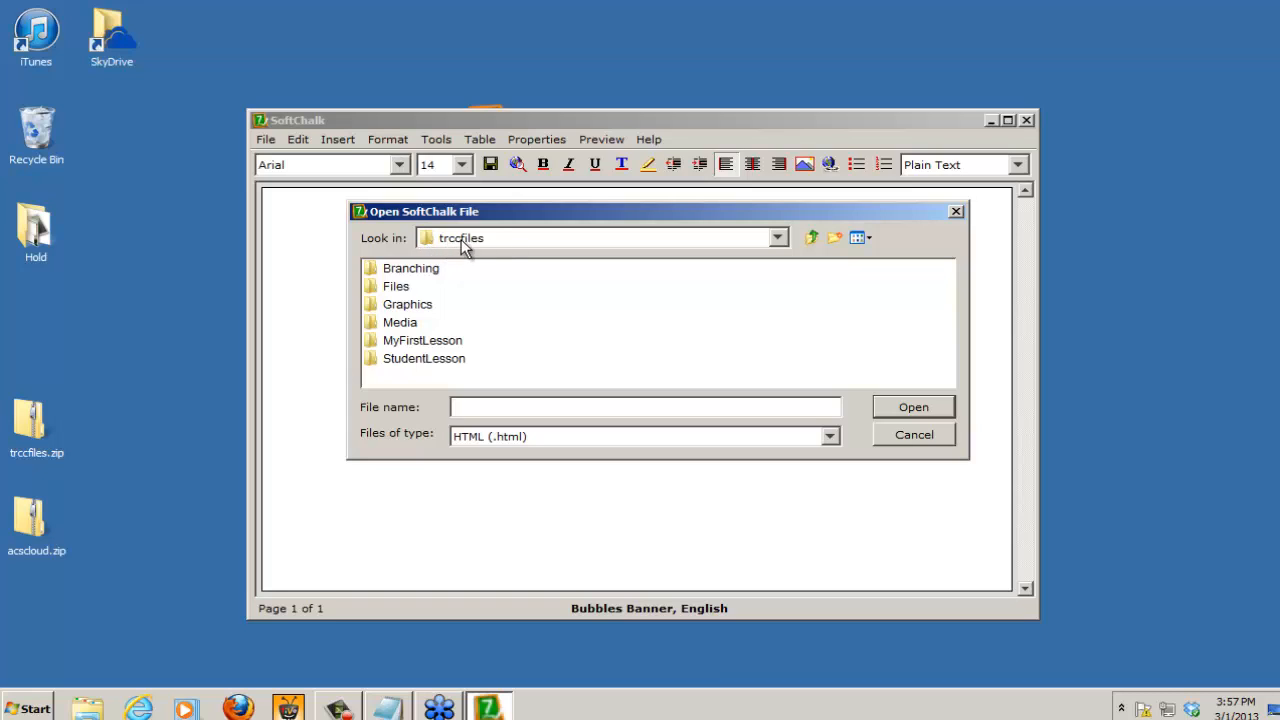
pyautogui.click(538, 237)
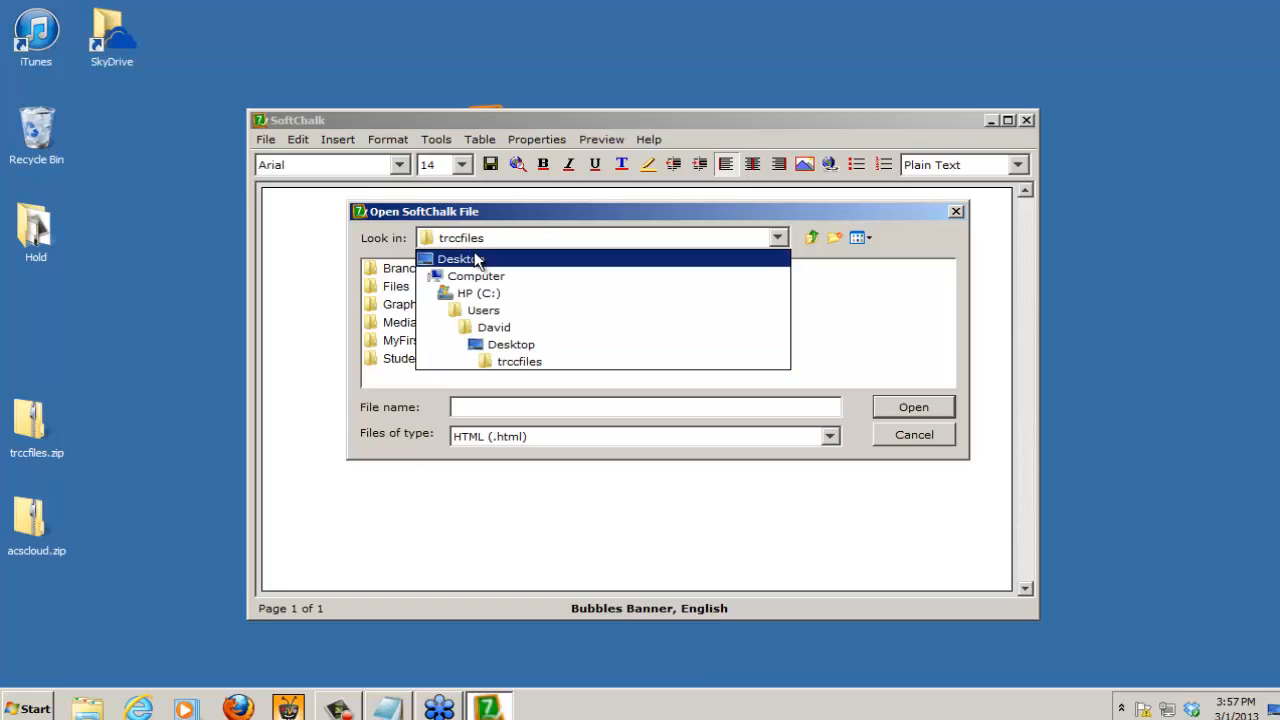
pyautogui.click(526, 363)
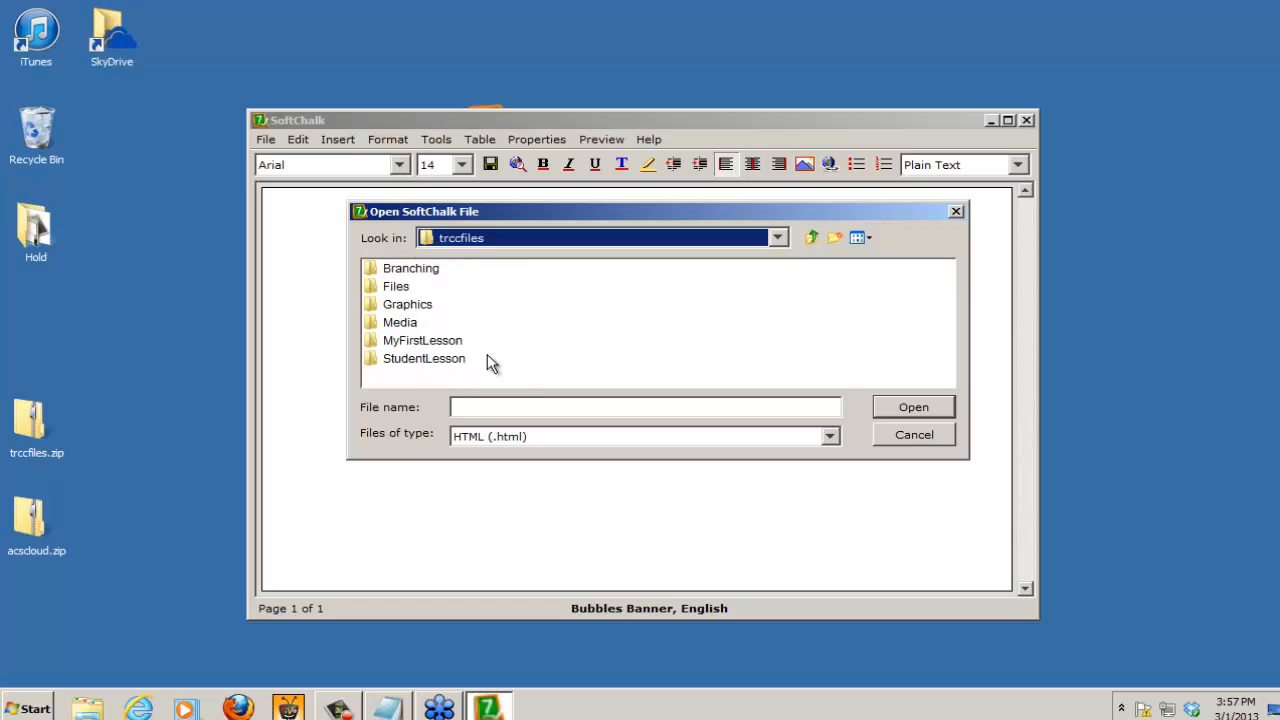
pyautogui.click(397, 345)
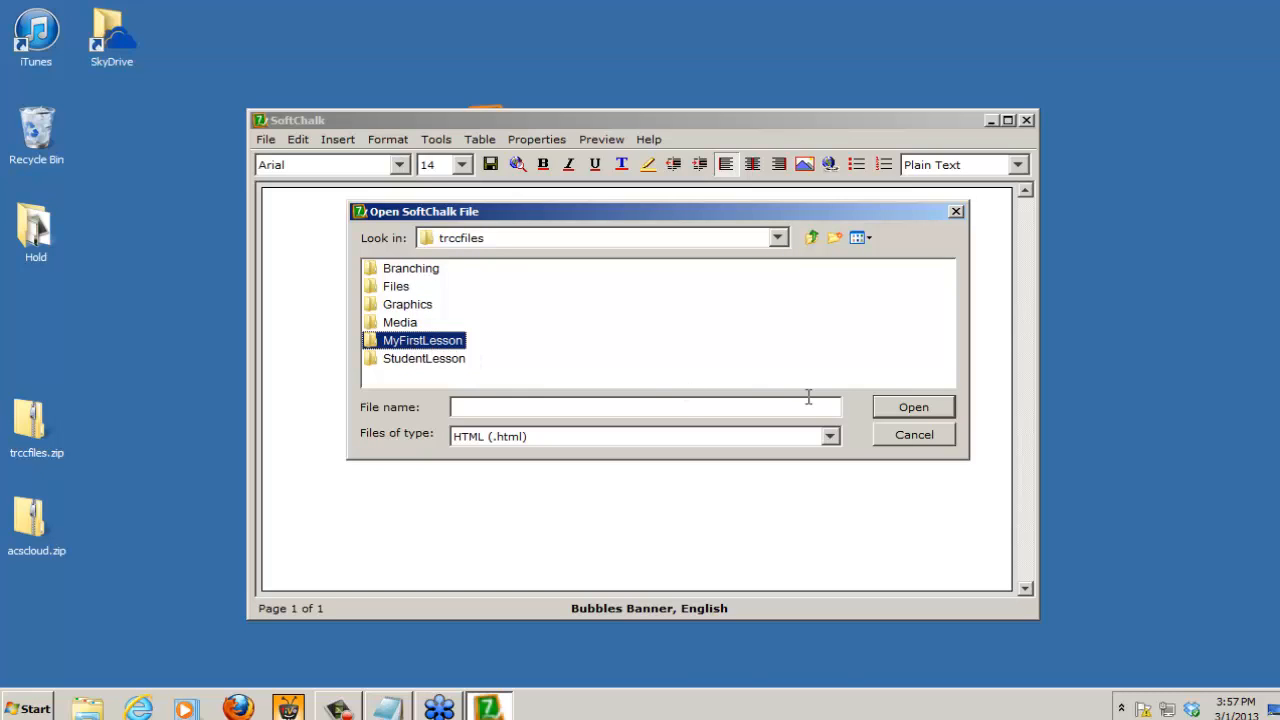
pyautogui.click(929, 406)
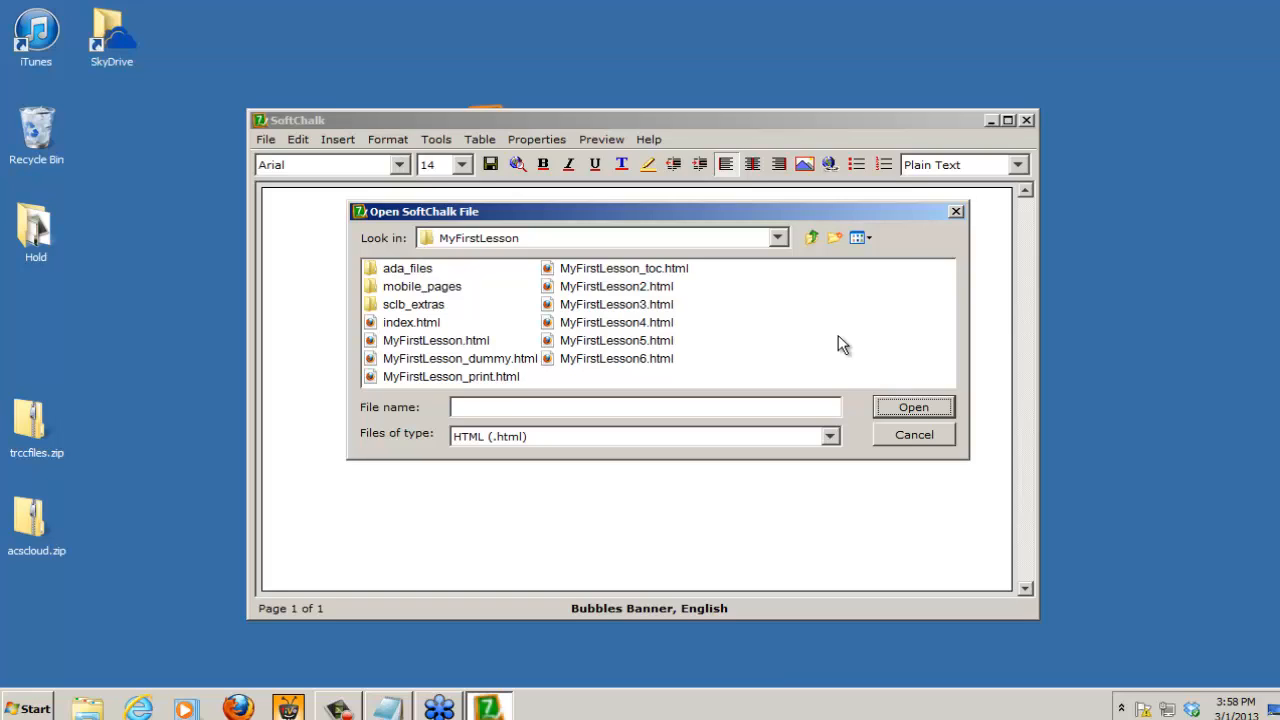
# Step: Open the lesson through MyFirstLesson_dummy.html and maximize the SoftChalk window
pyautogui.click(416, 323)
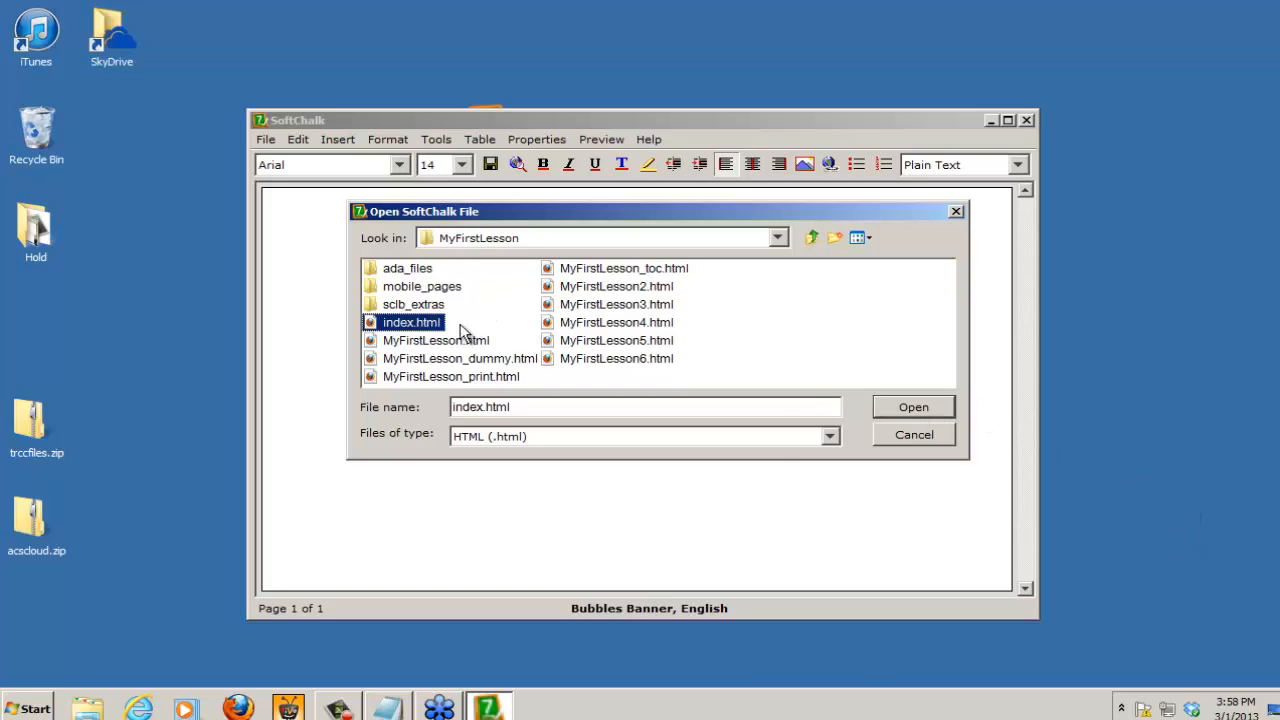
pyautogui.click(428, 342)
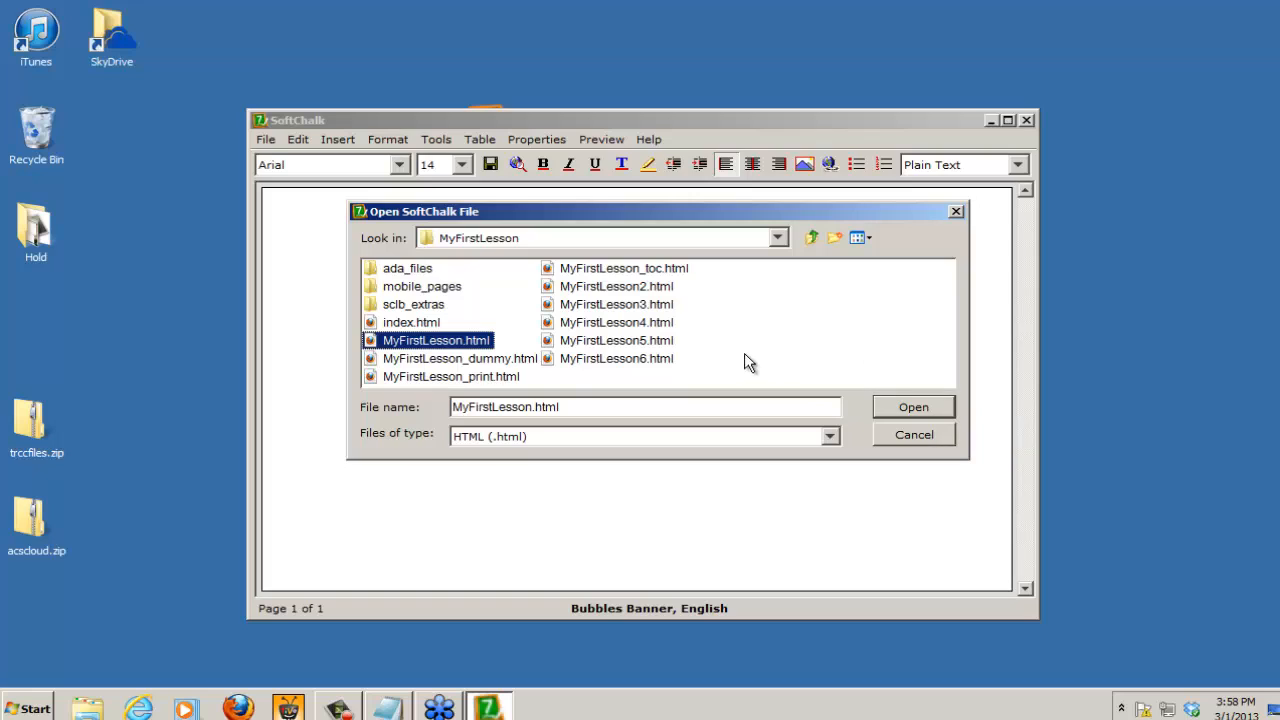
pyautogui.click(419, 360)
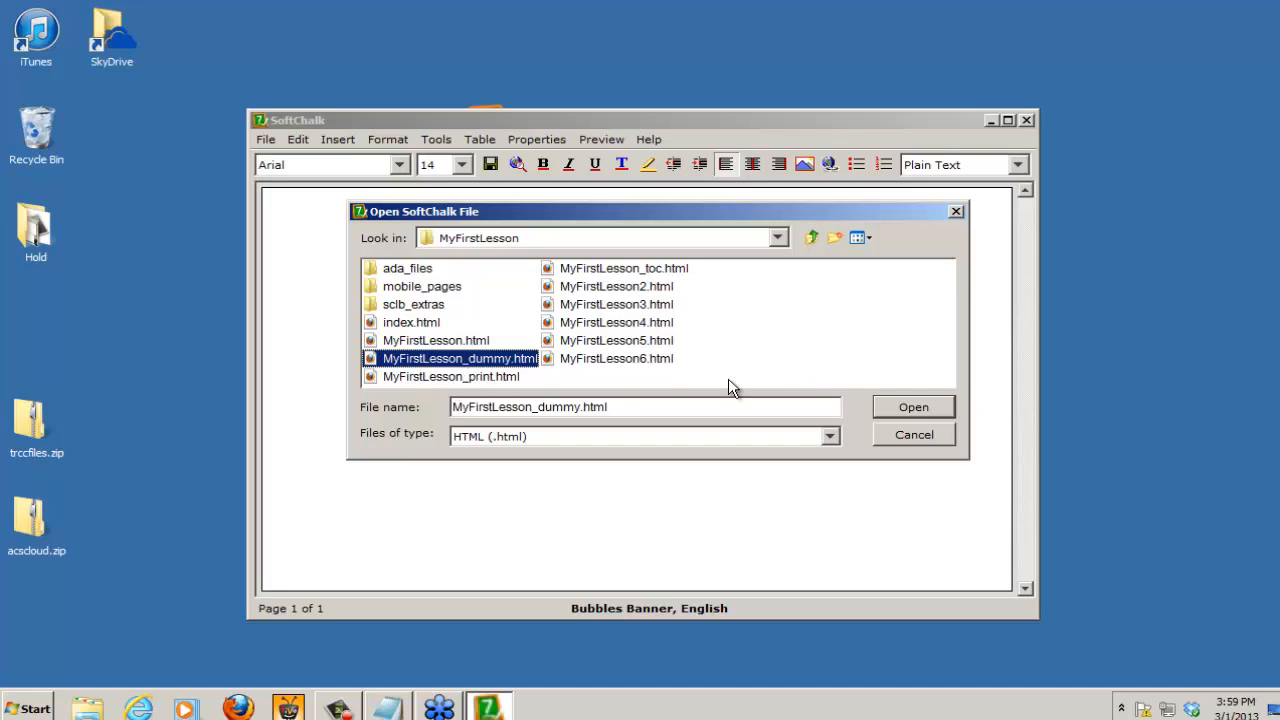
pyautogui.click(910, 404)
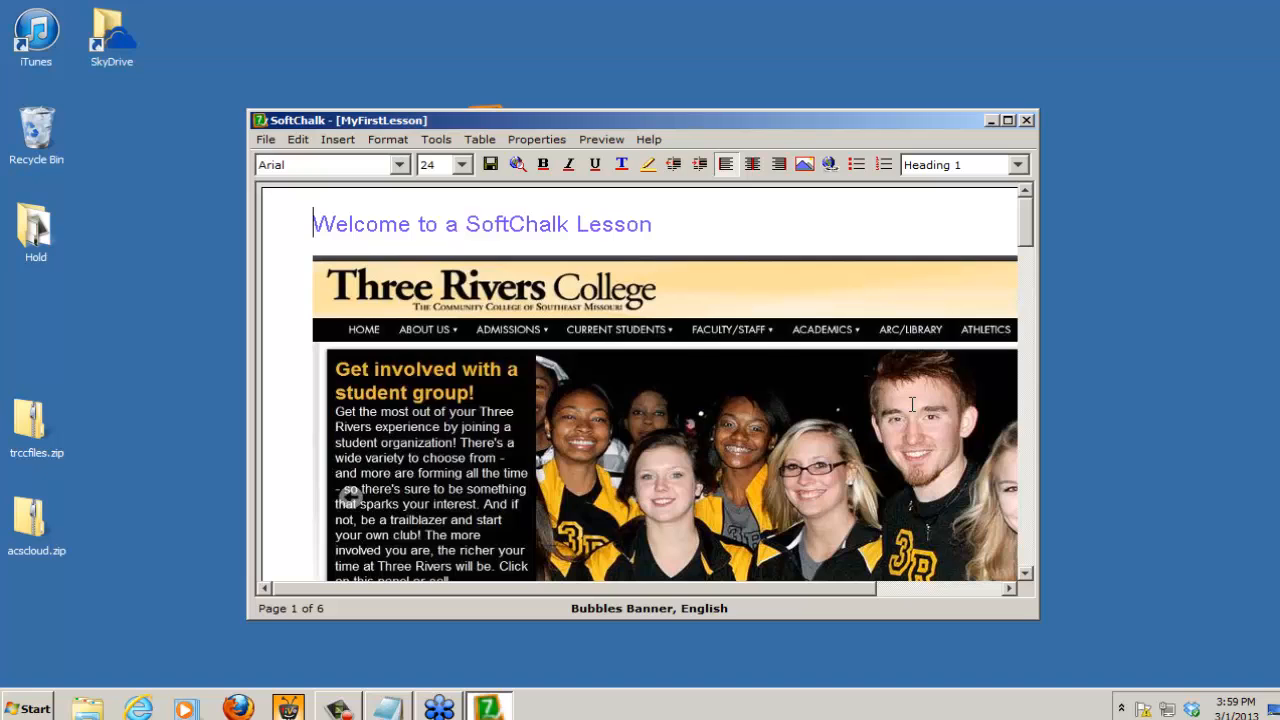
pyautogui.click(1008, 120)
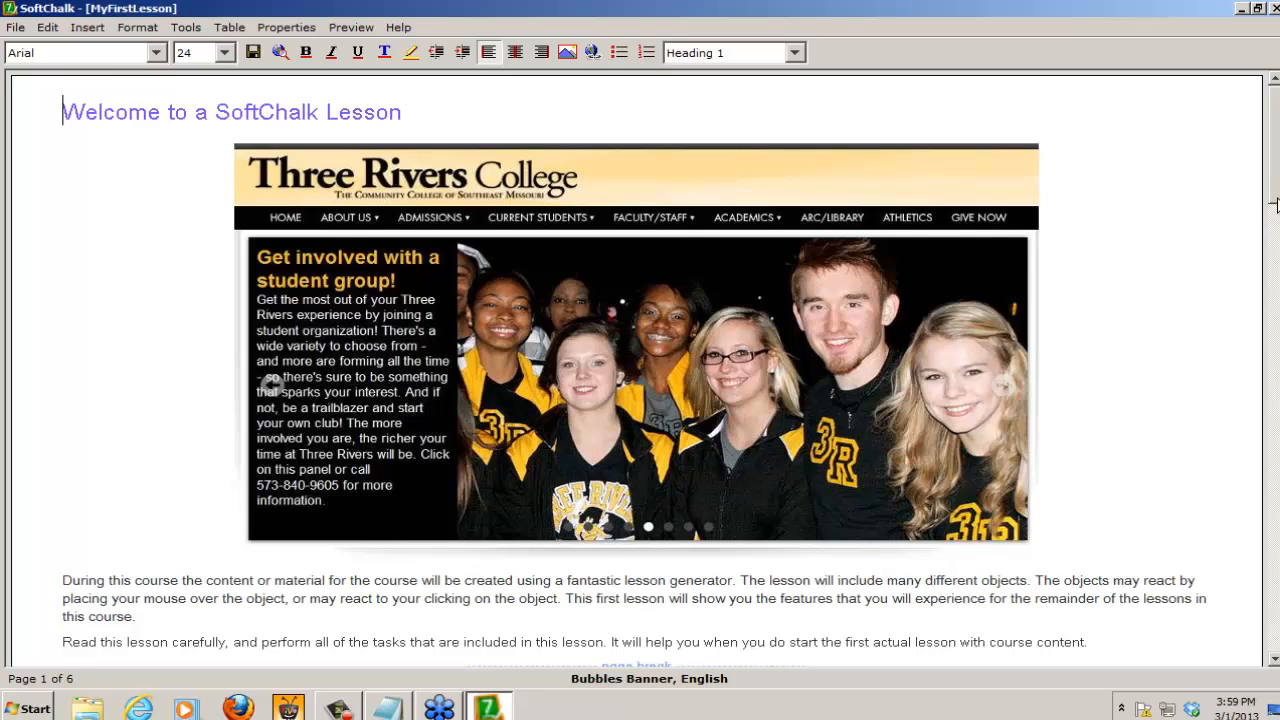
# Step: Place the cursor on the empty line below the first paragraph under Audio on page 2
pyautogui.scroll(-3, 1270, 210)
pyautogui.scroll(-6, 640, 368)
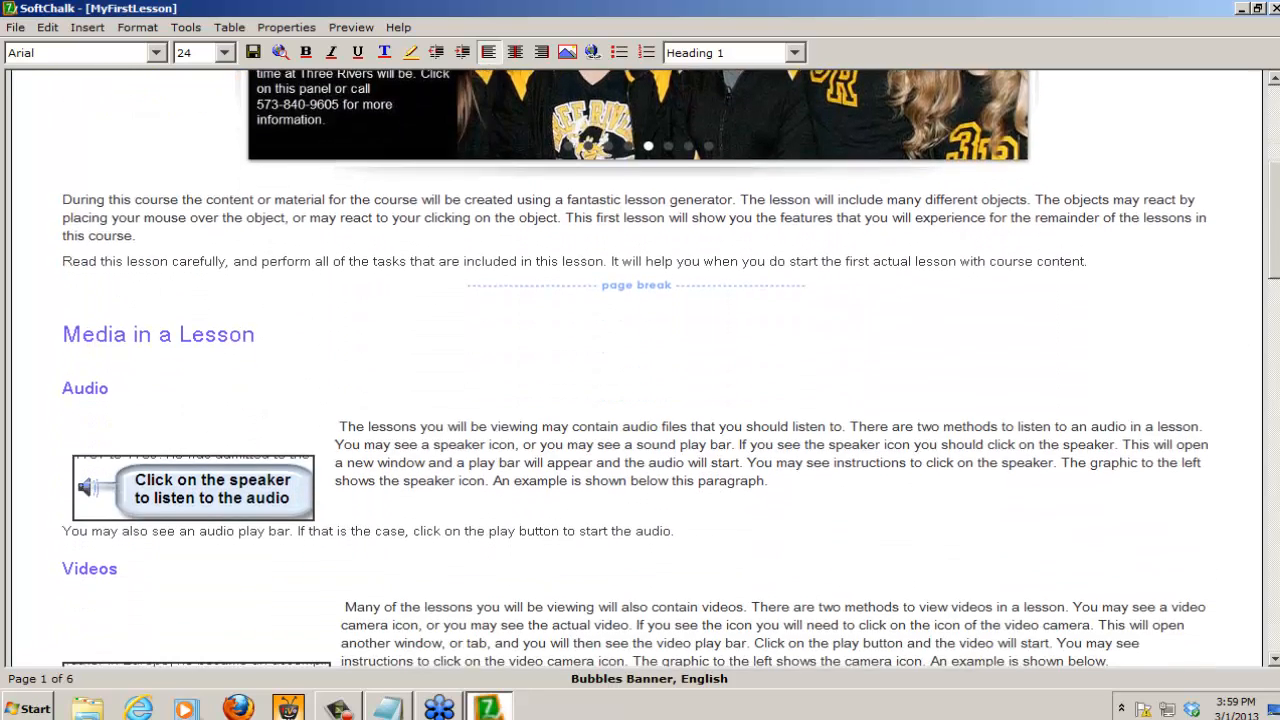
pyautogui.scroll(-2, 640, 368)
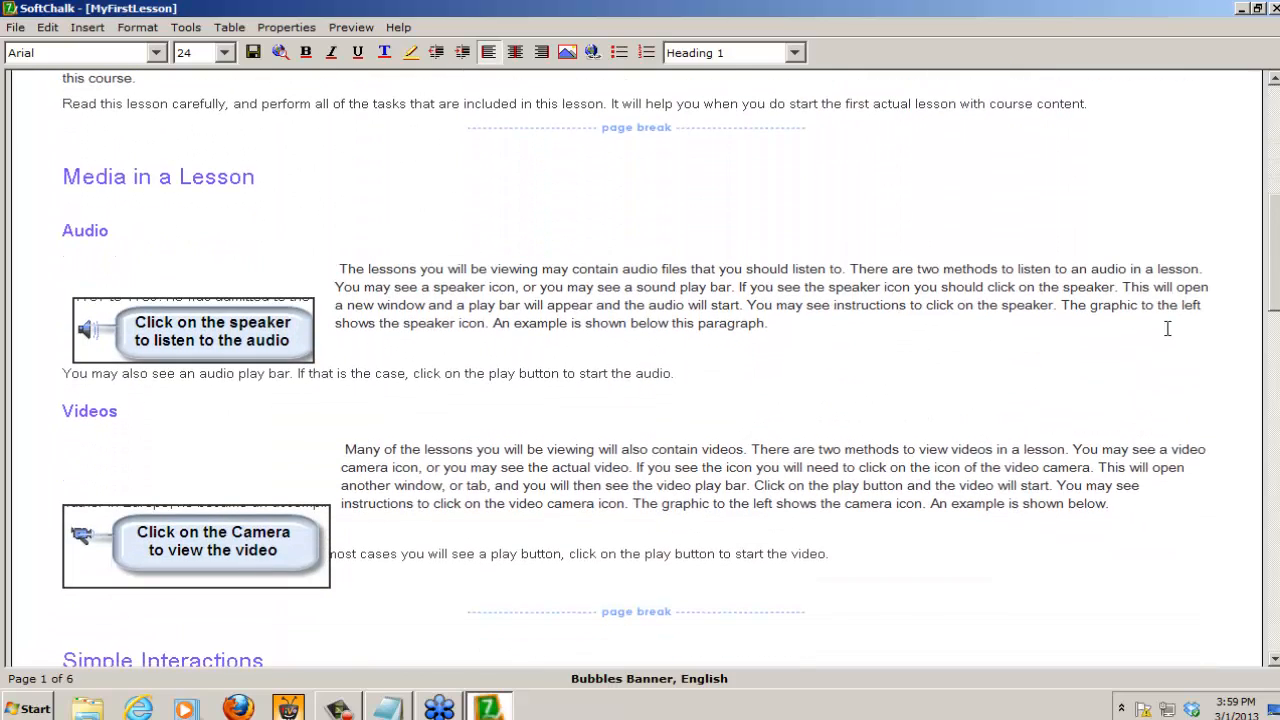
pyautogui.click(366, 344)
pyautogui.moveTo(1276, 270)
pyautogui.mouseDown()
pyautogui.moveTo(1277, 395)
pyautogui.moveTo(1277, 258)
pyautogui.mouseUp()
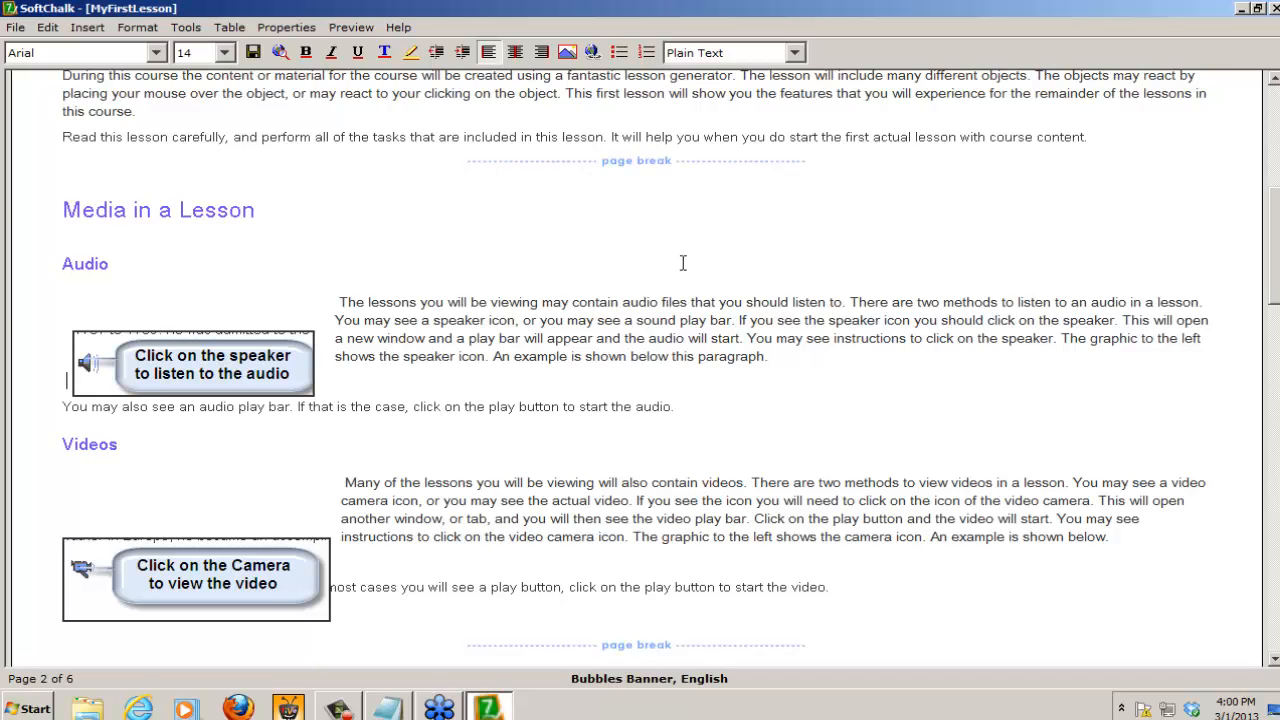
# Step: Insert the audio file Slide2.mp3 from the Media folder in trccfiles on the desktop as a linked file
pyautogui.click(87, 29)
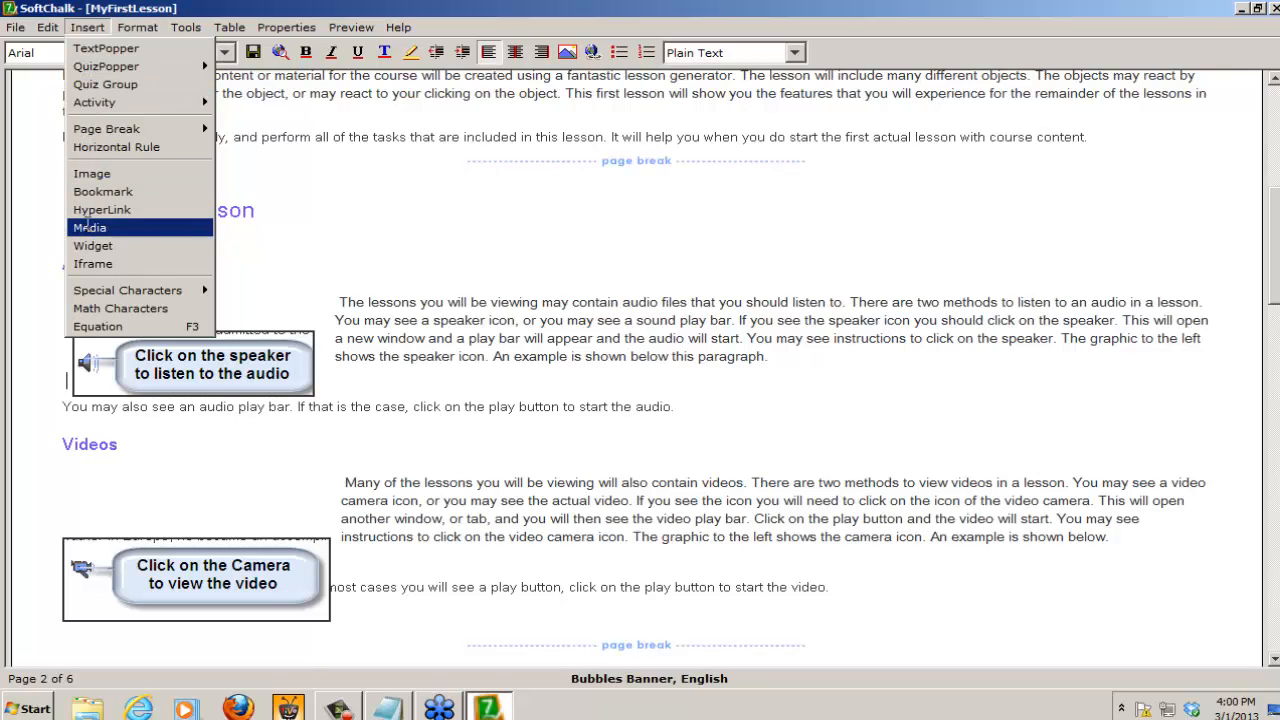
pyautogui.click(88, 228)
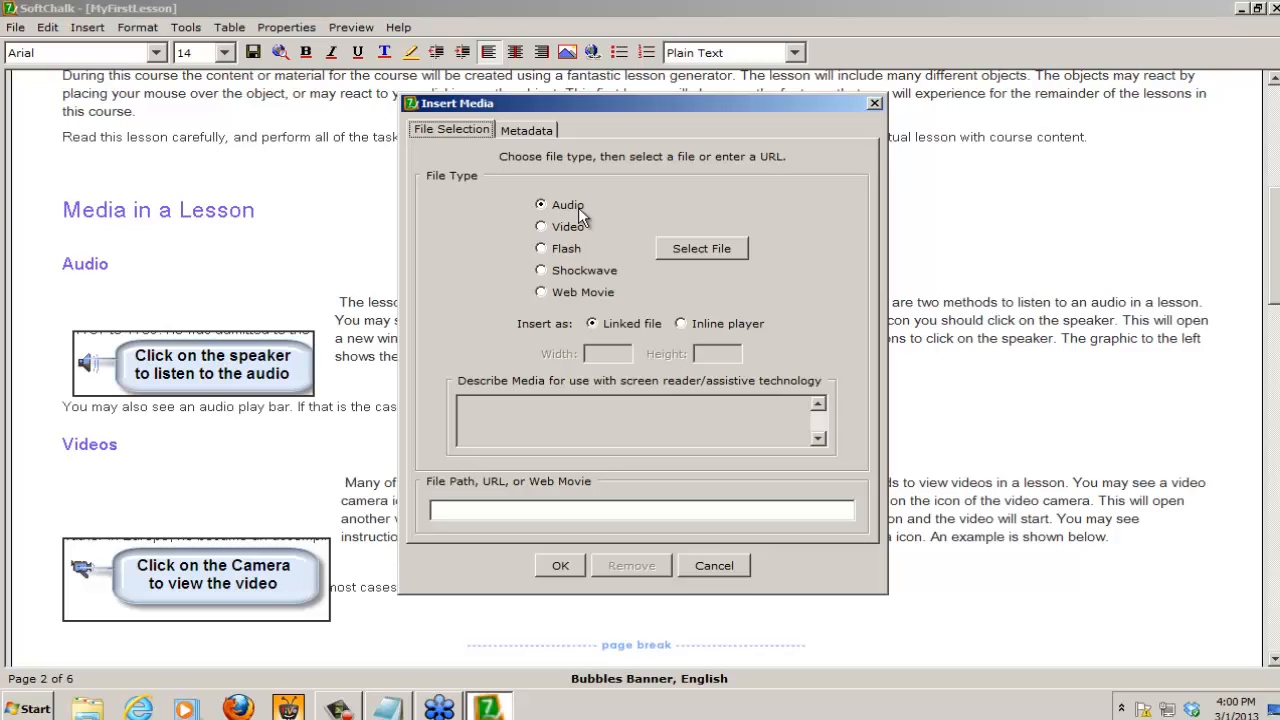
pyautogui.click(707, 248)
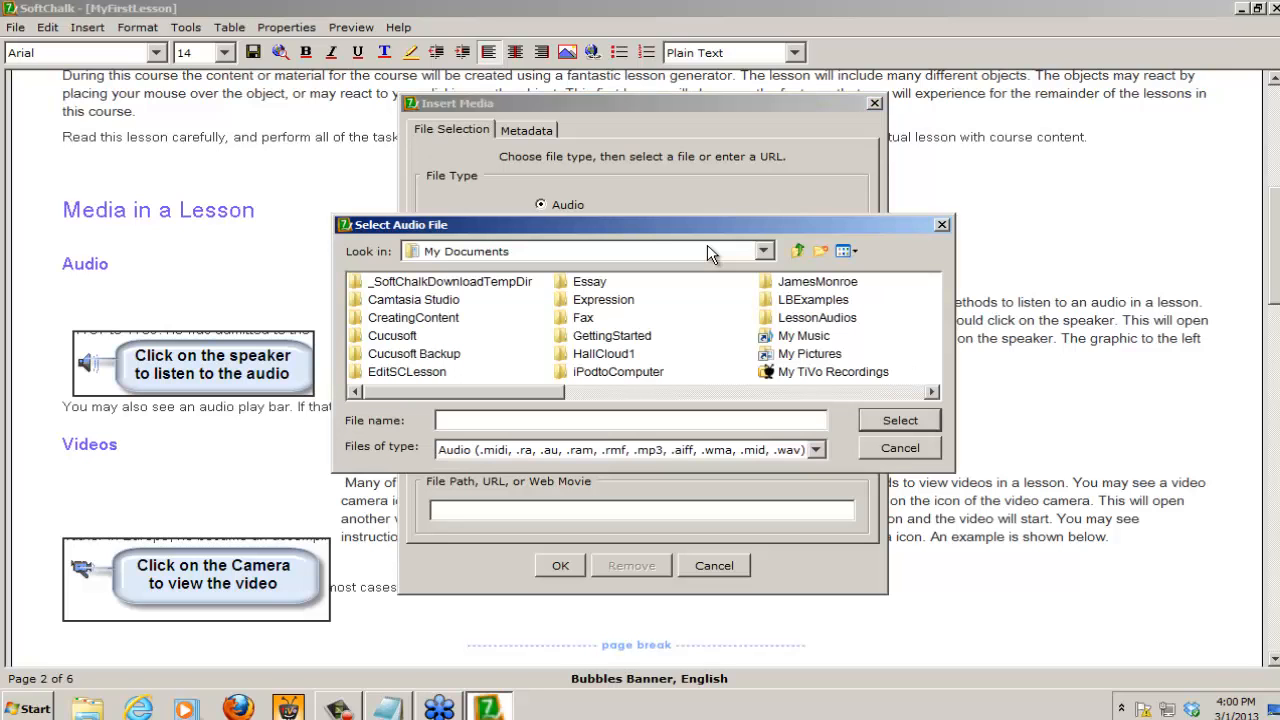
pyautogui.click(542, 256)
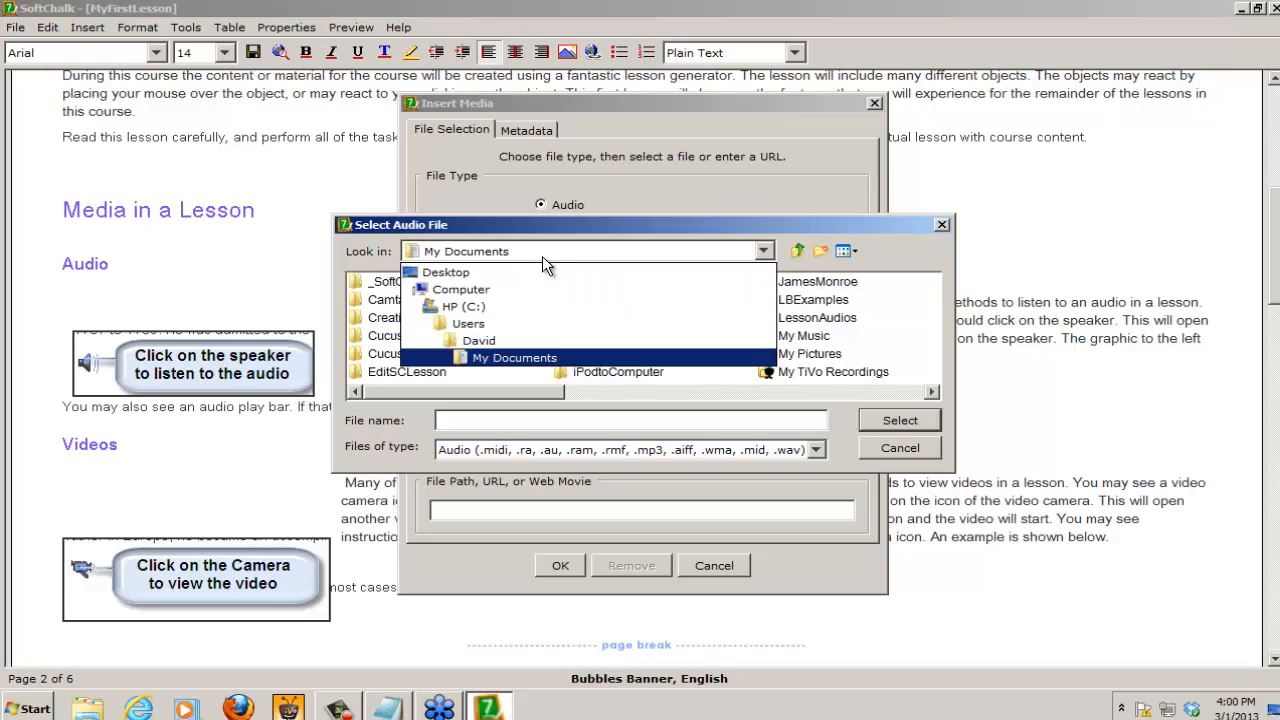
pyautogui.click(465, 274)
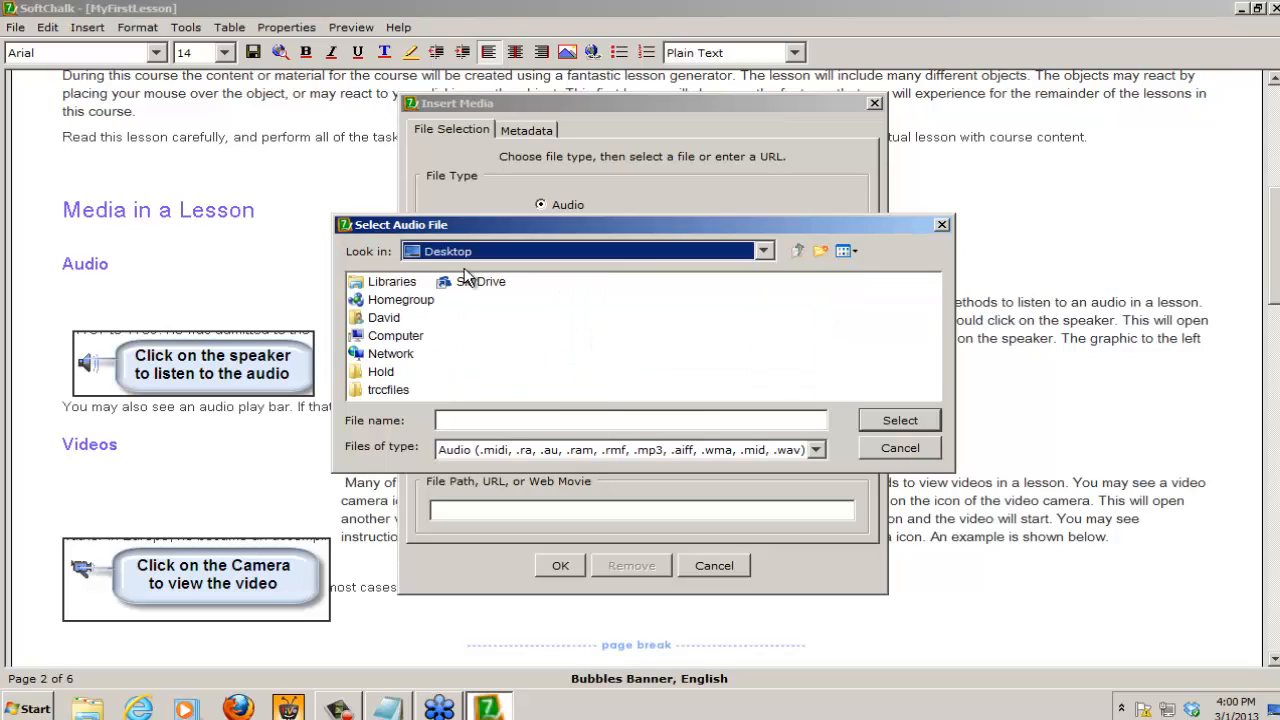
pyautogui.click(388, 390)
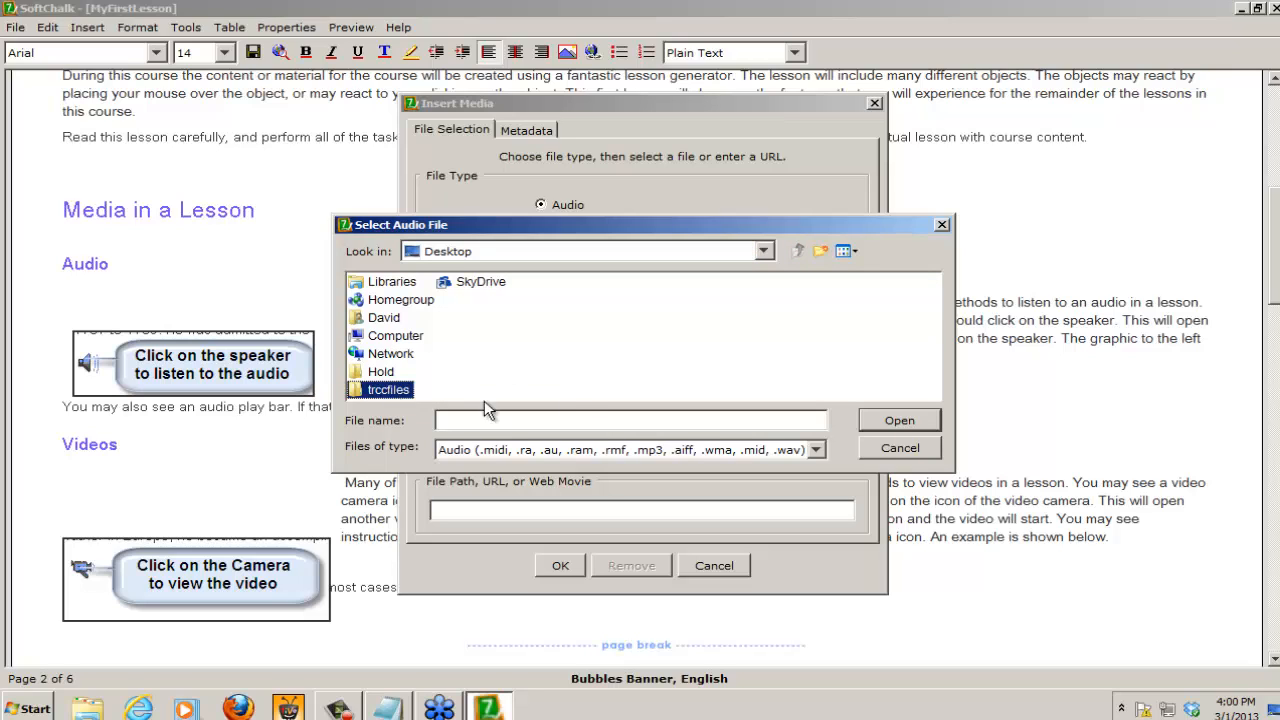
pyautogui.click(901, 421)
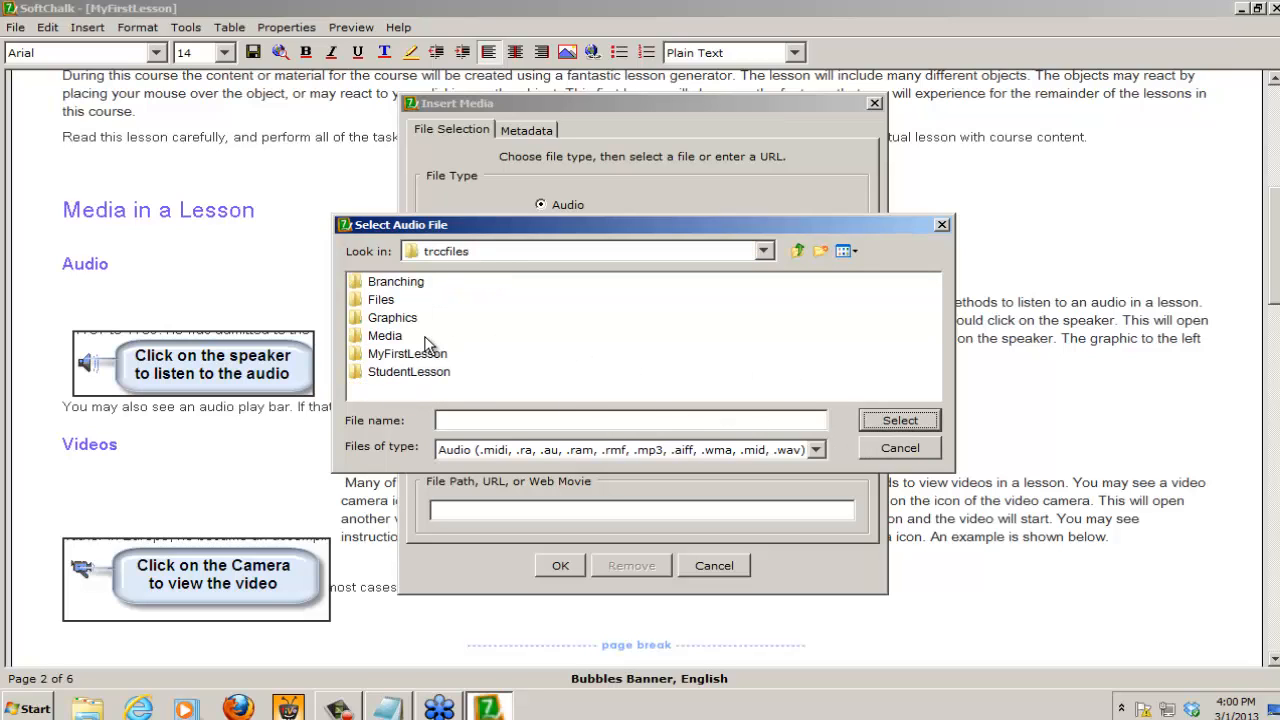
pyautogui.click(383, 337)
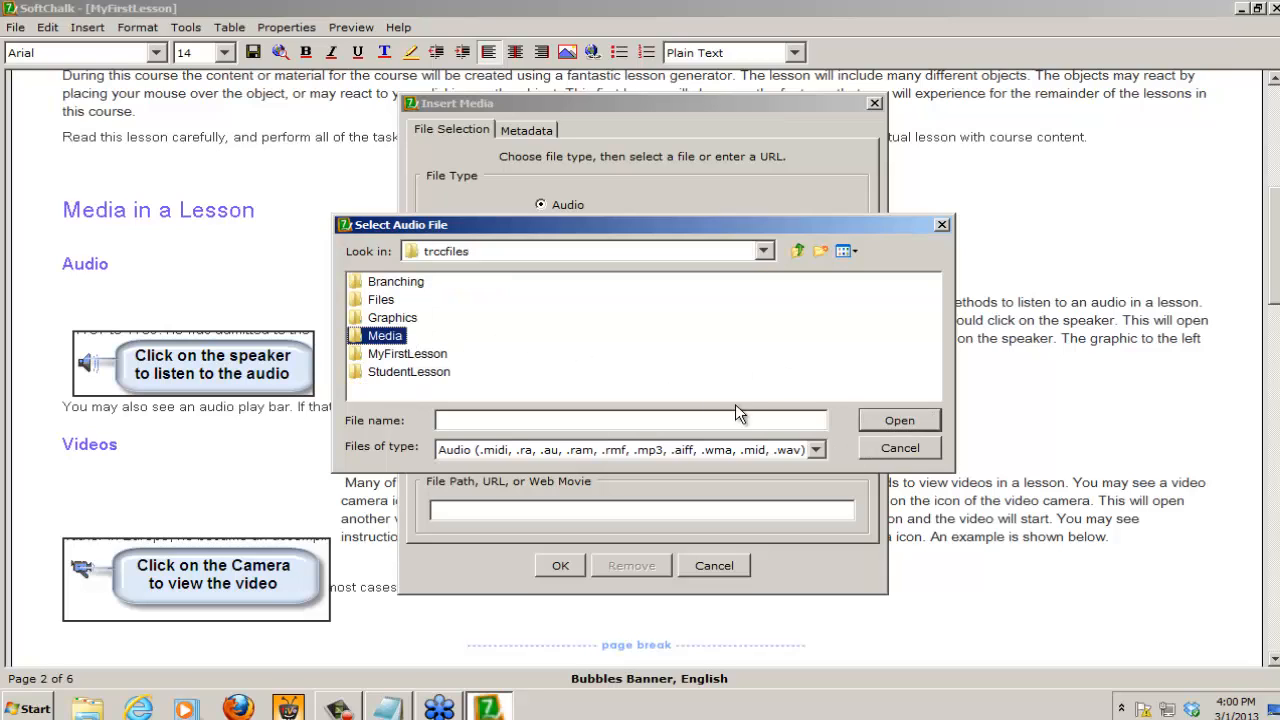
pyautogui.click(903, 420)
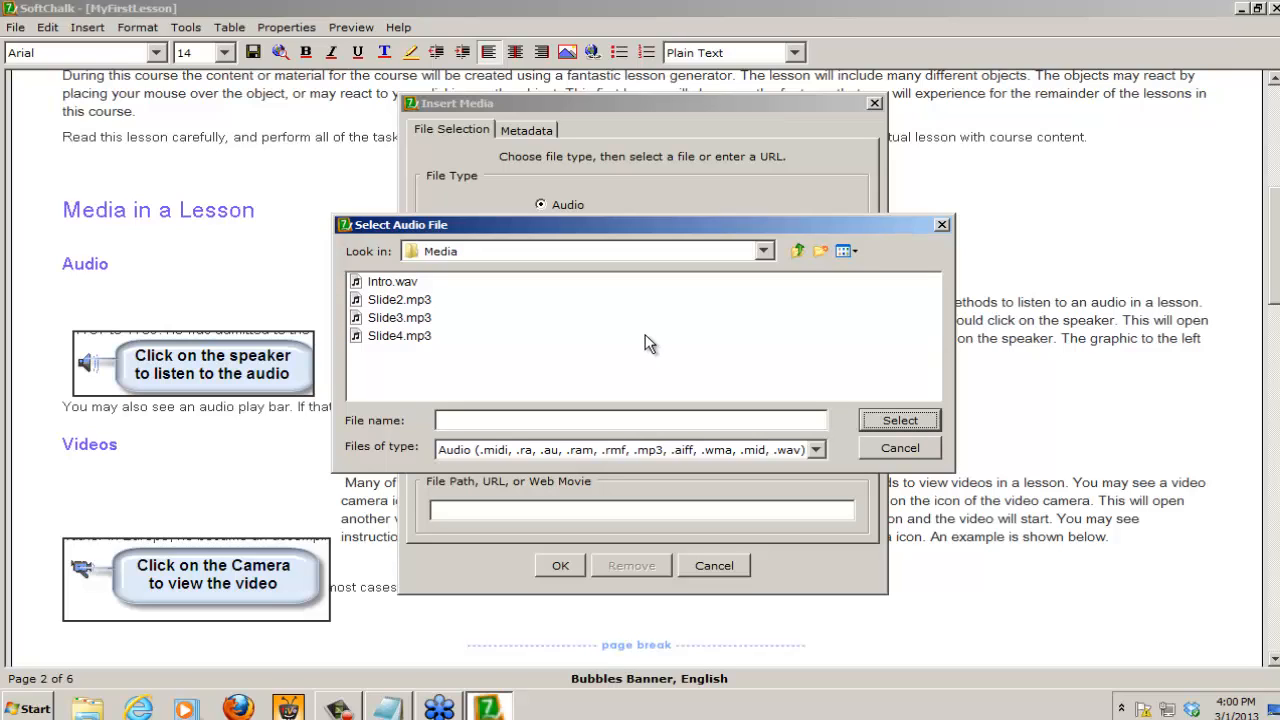
pyautogui.click(395, 306)
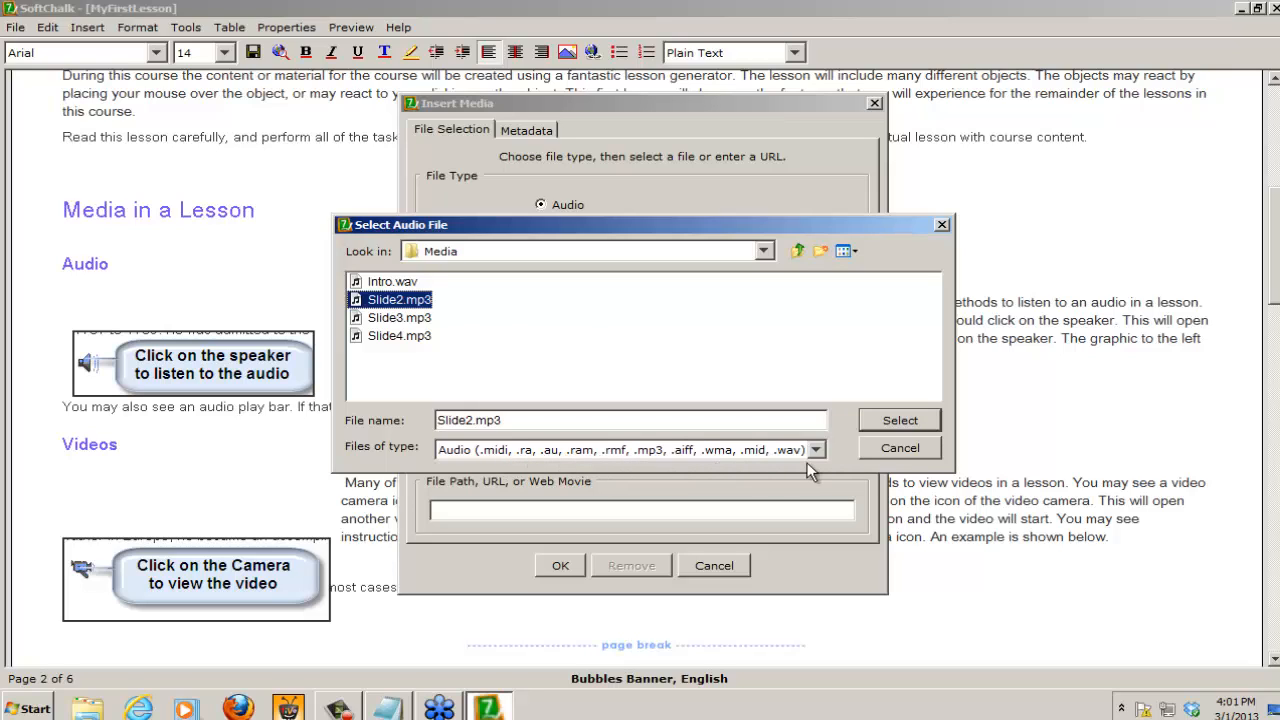
pyautogui.click(905, 417)
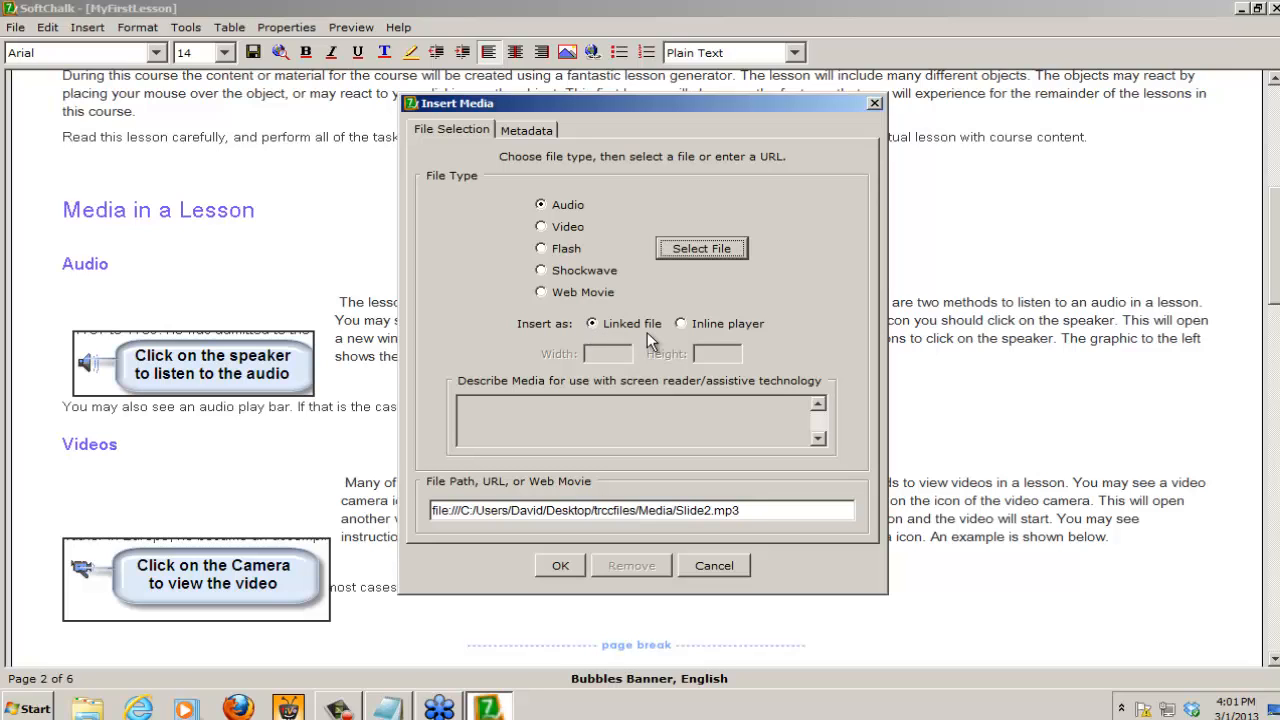
pyautogui.click(561, 566)
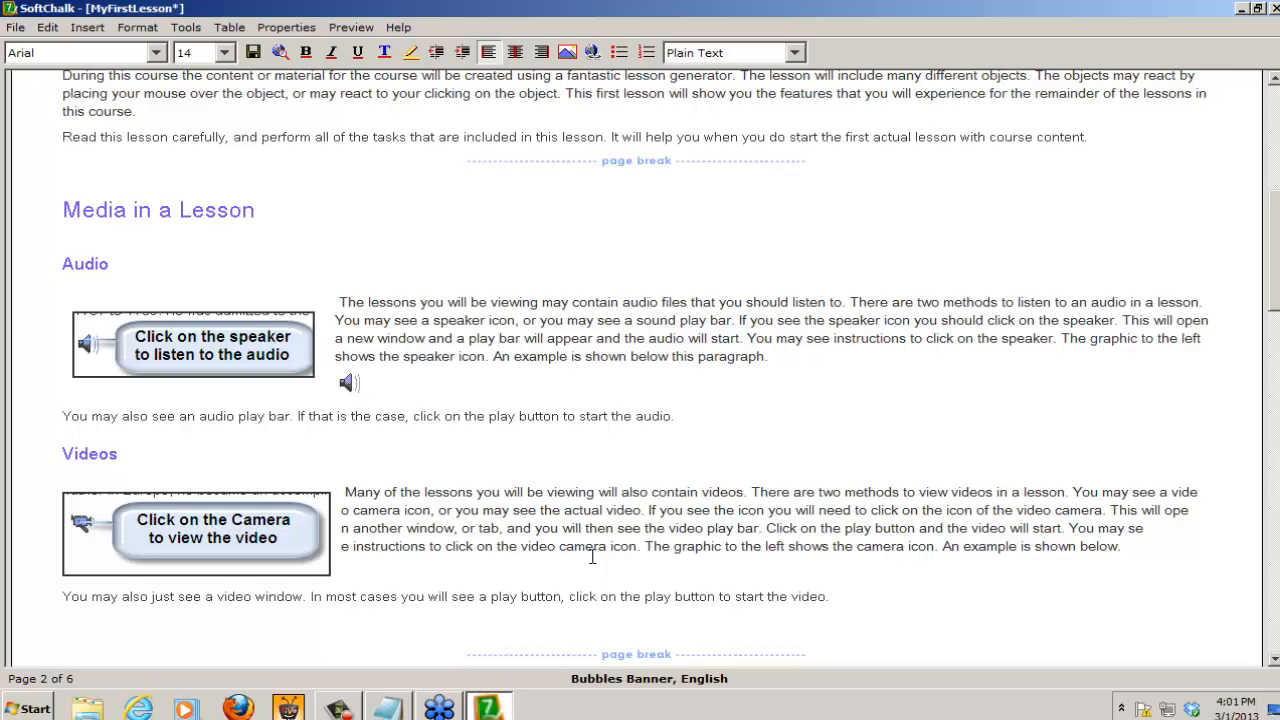
# Step: Add the text "Click on the speaker to listen to the audio" beside the inserted speaker icon
pyautogui.write('Click on the speaker to listen to t')
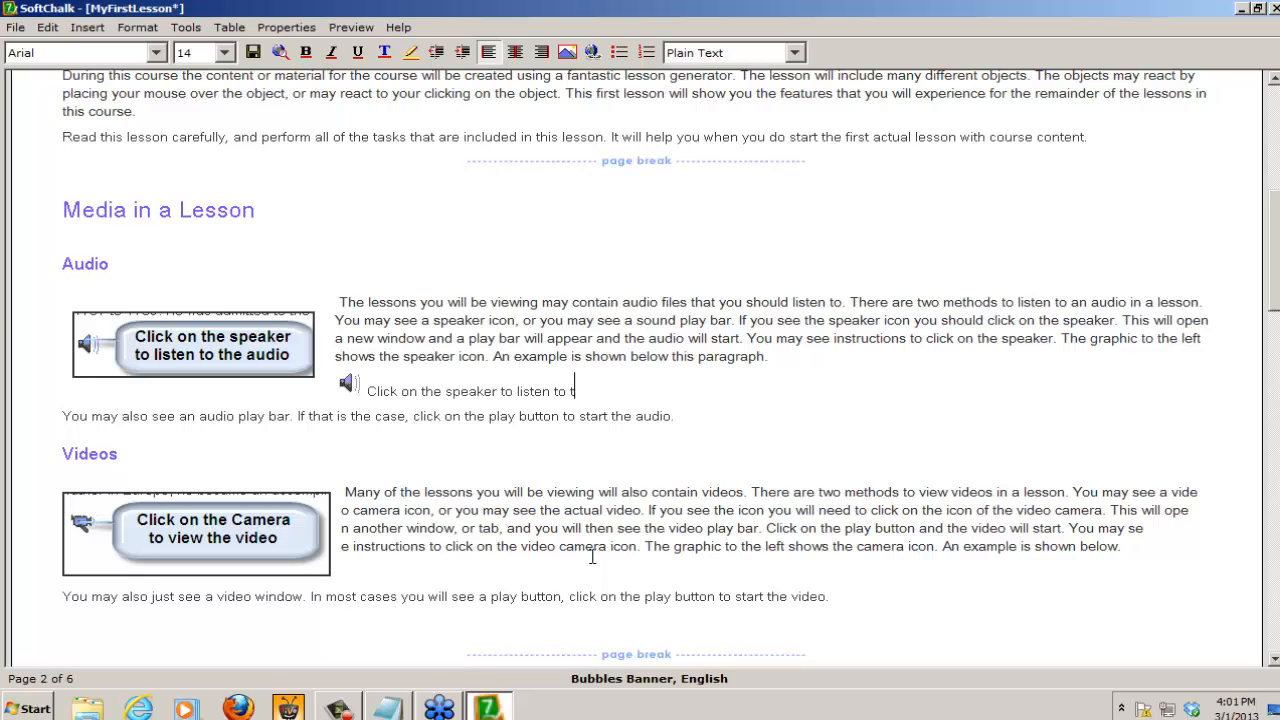
pyautogui.write('he audio')
# Step: Add an empty line below the sentence about the audio play bar, above the Videos heading
pyautogui.click(681, 419)
pyautogui.press('Return')
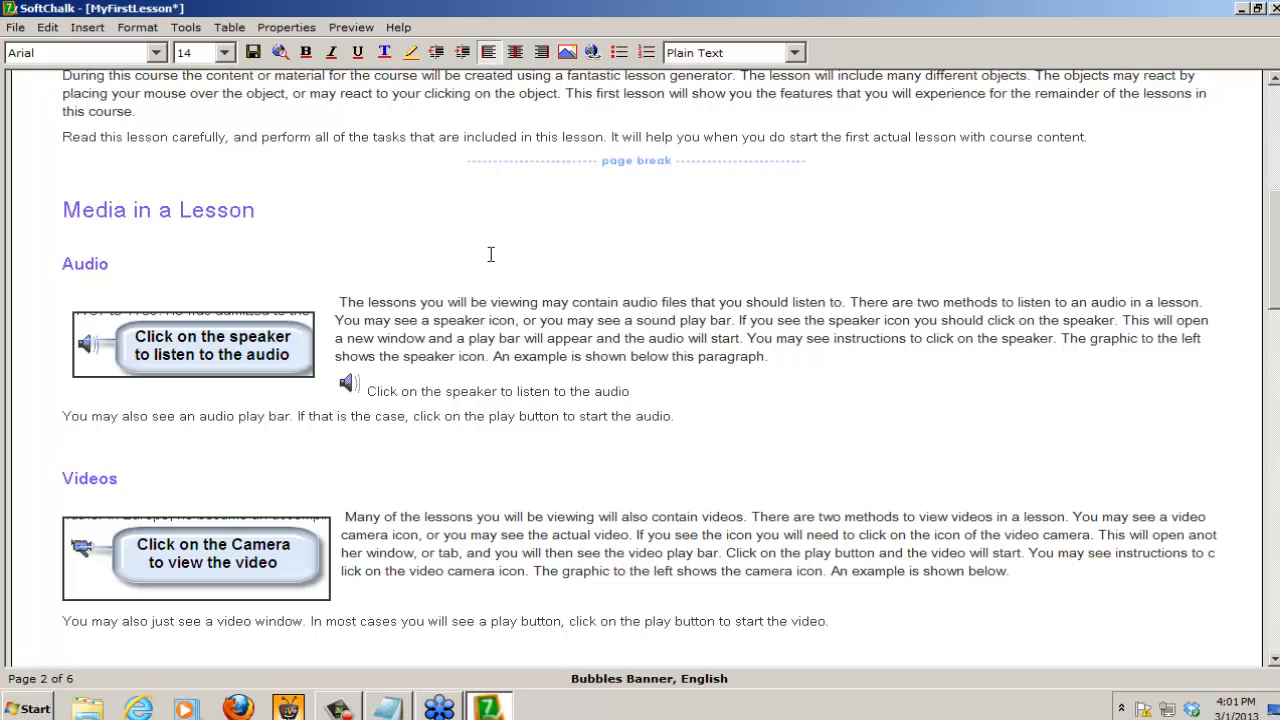
pyautogui.click(86, 29)
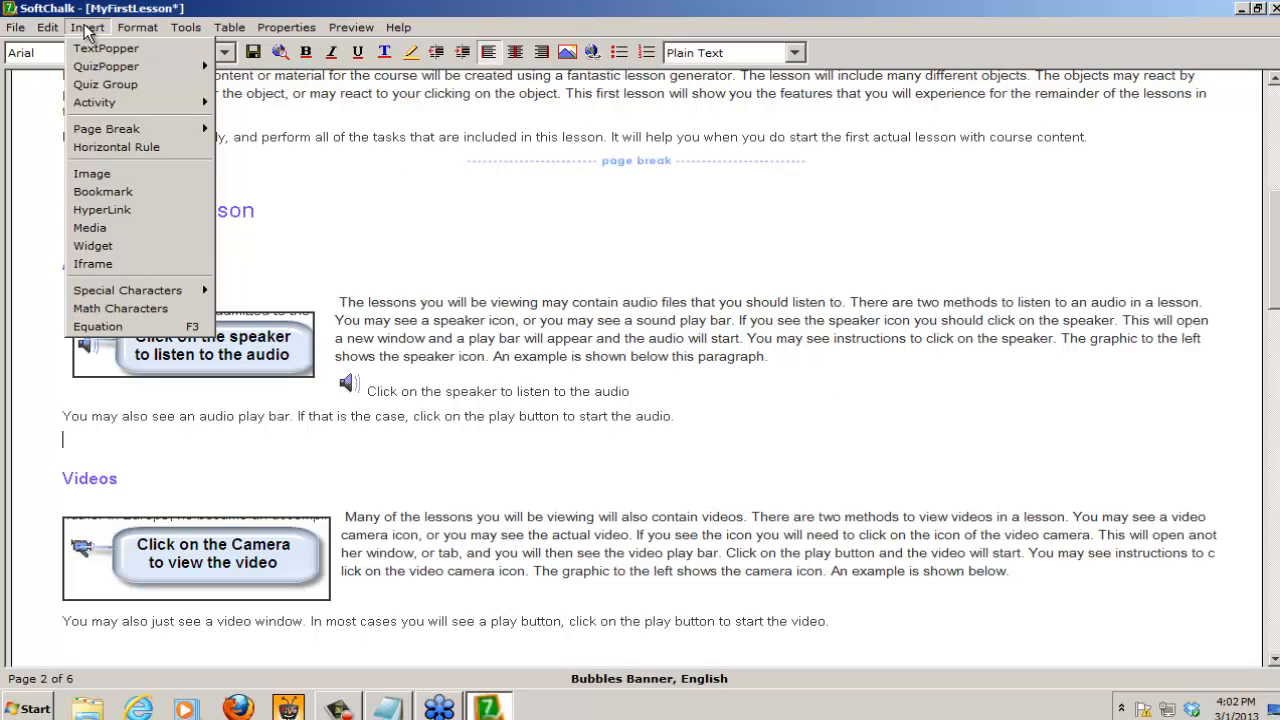
pyautogui.click(92, 246)
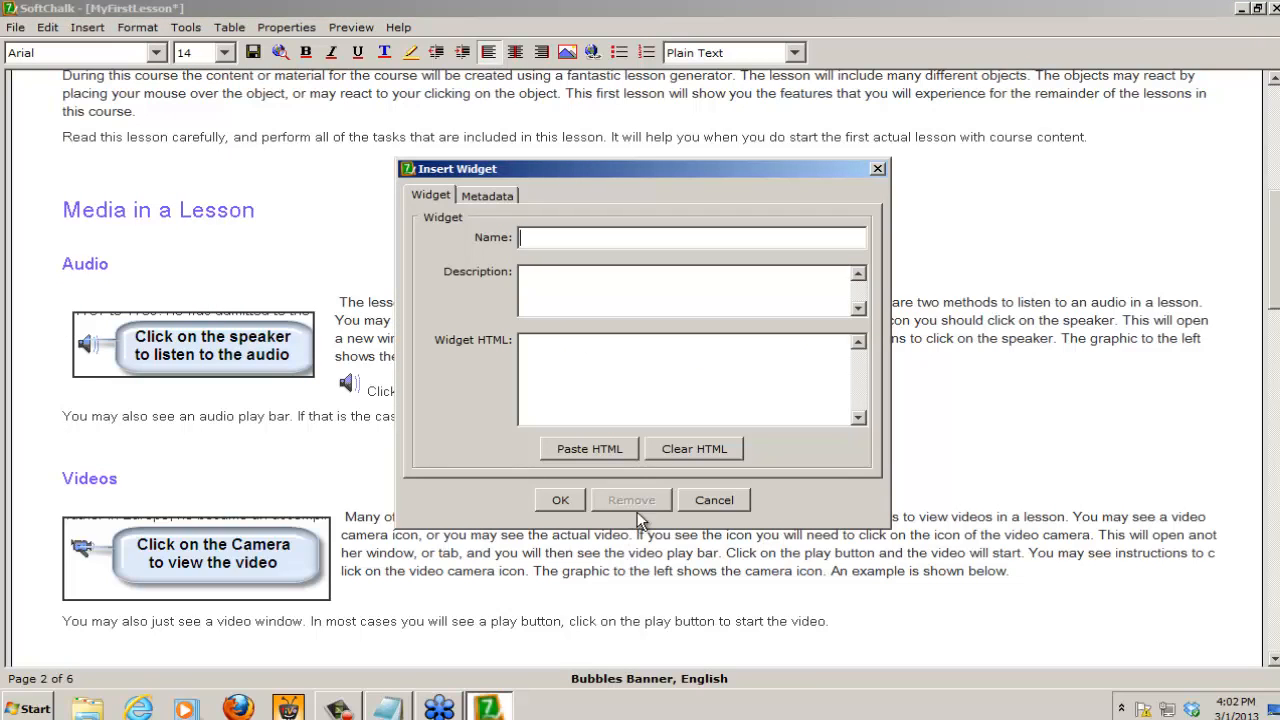
pyautogui.click(712, 500)
# Step: Start a new audio media insertion on the empty line, choosing Slide2.mp3 from the Media folder as an inline player
pyautogui.click(86, 27)
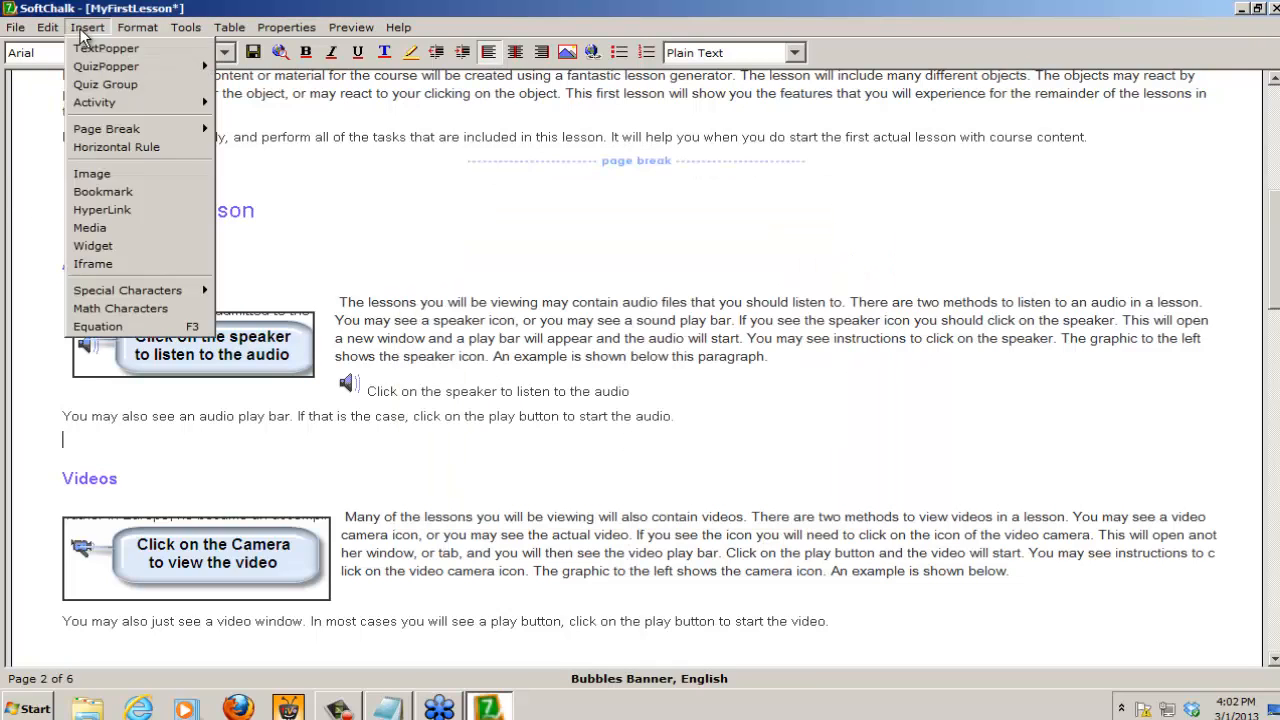
pyautogui.click(107, 230)
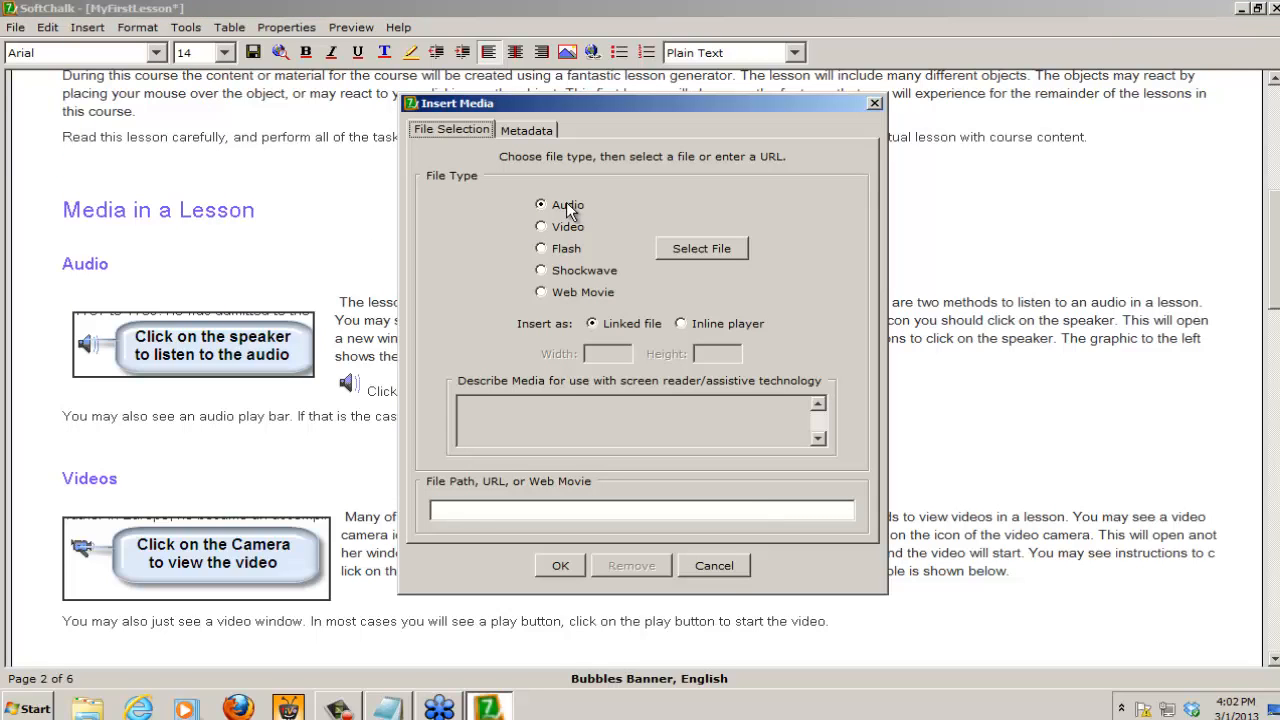
pyautogui.click(706, 251)
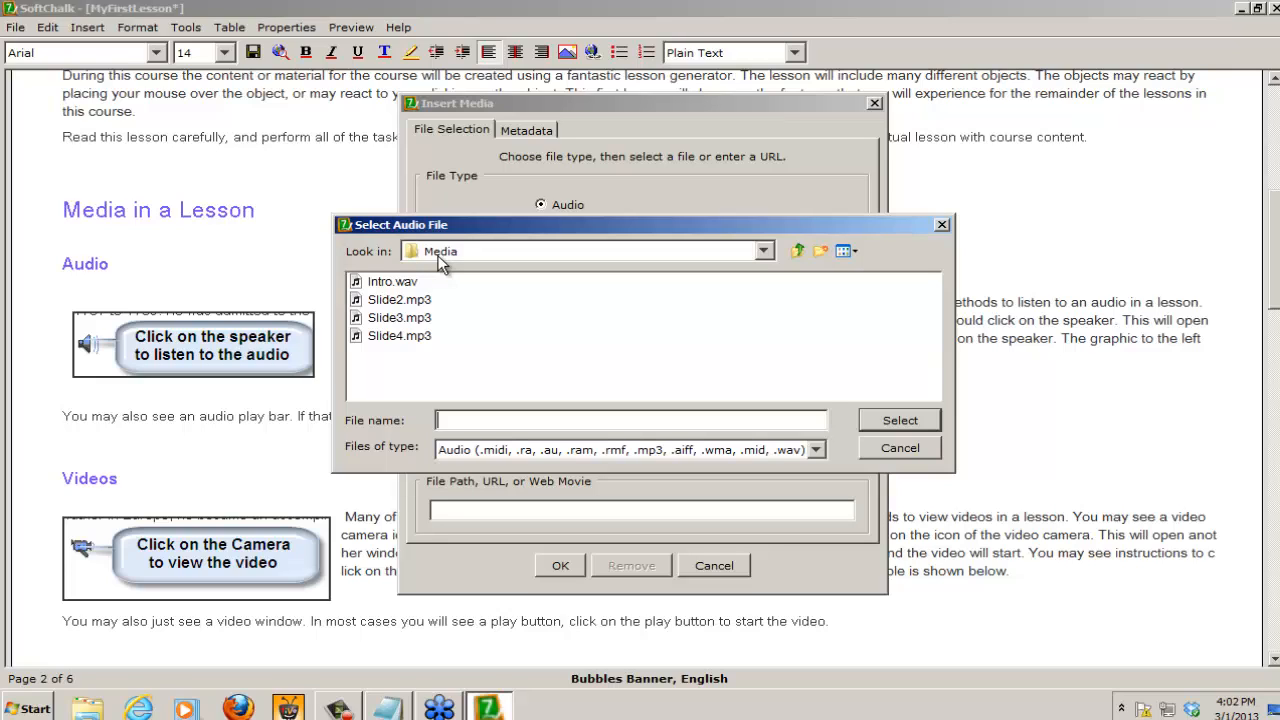
pyautogui.click(390, 302)
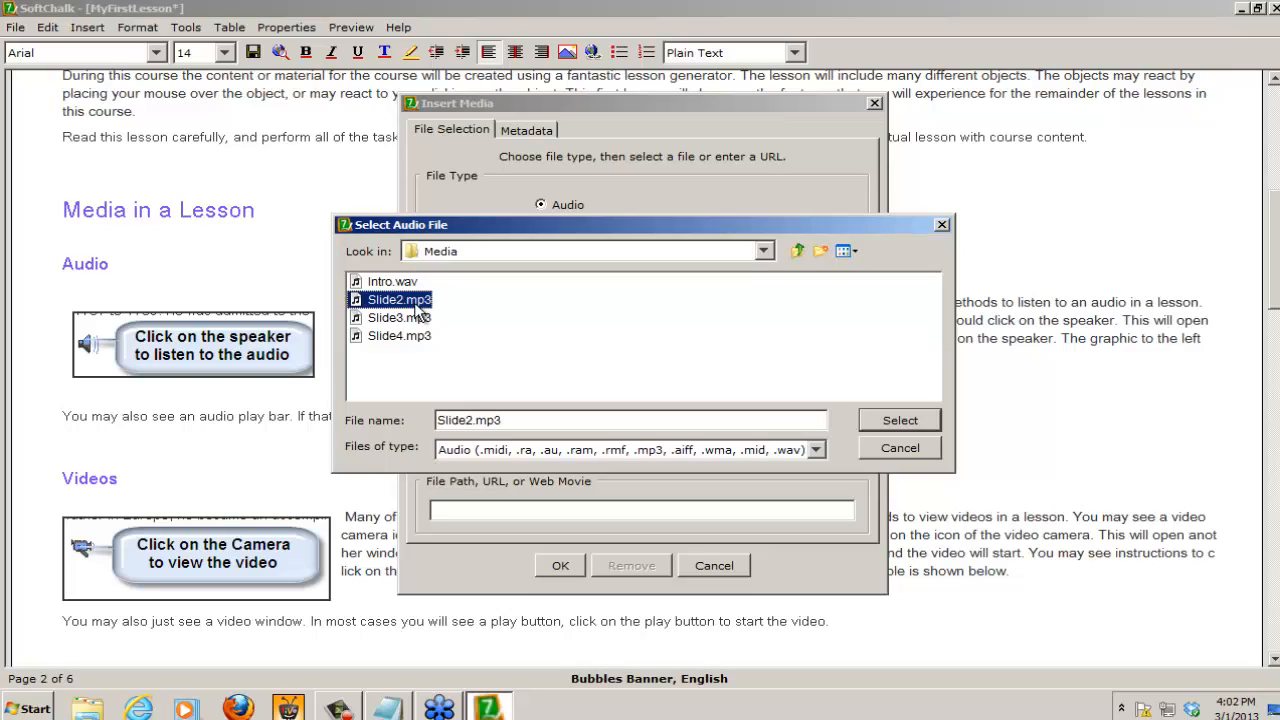
pyautogui.click(901, 420)
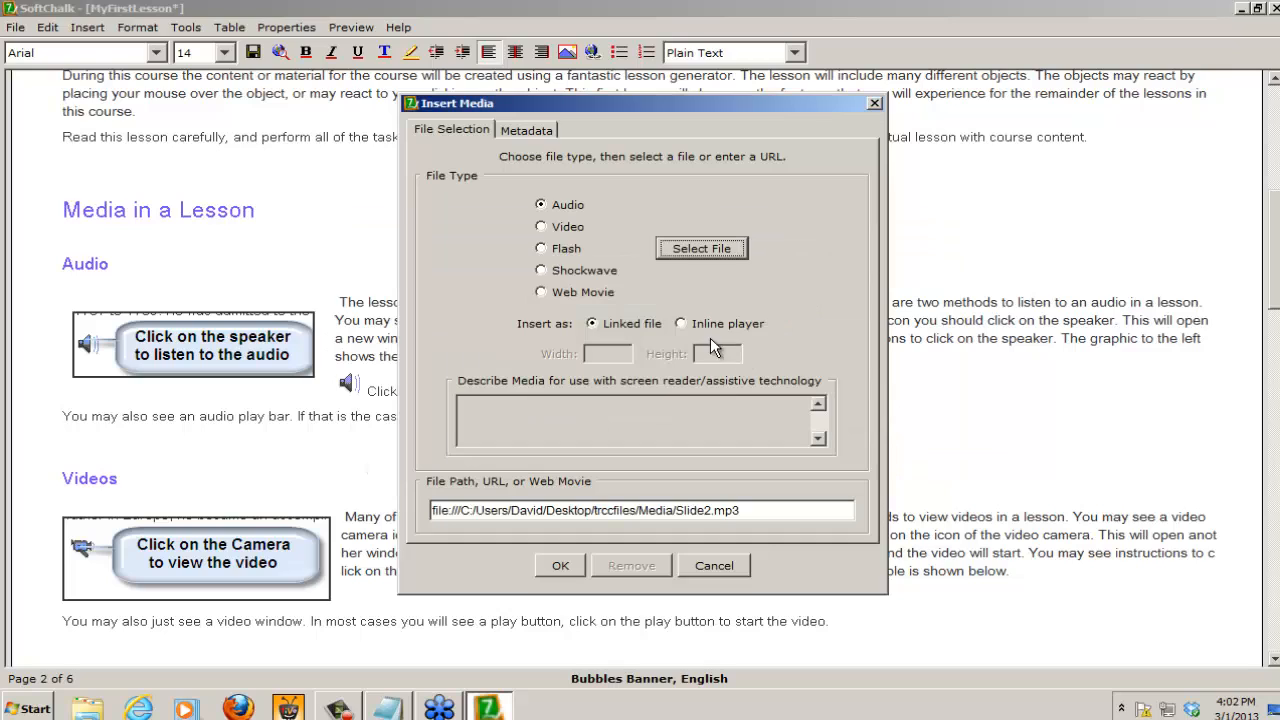
pyautogui.click(682, 320)
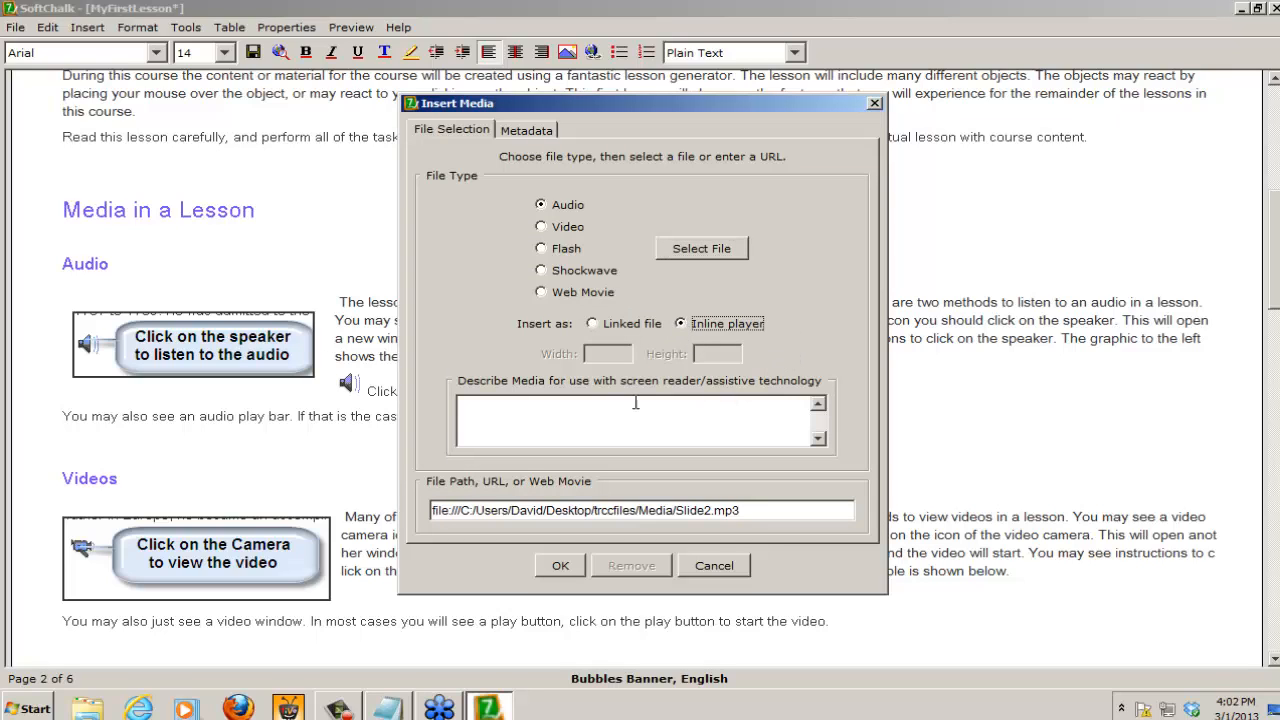
# Step: Describe the audio for screen readers as "This is the script for the audio file that is playing." and insert the player
pyautogui.click(538, 408)
pyautogui.write('This is the script')
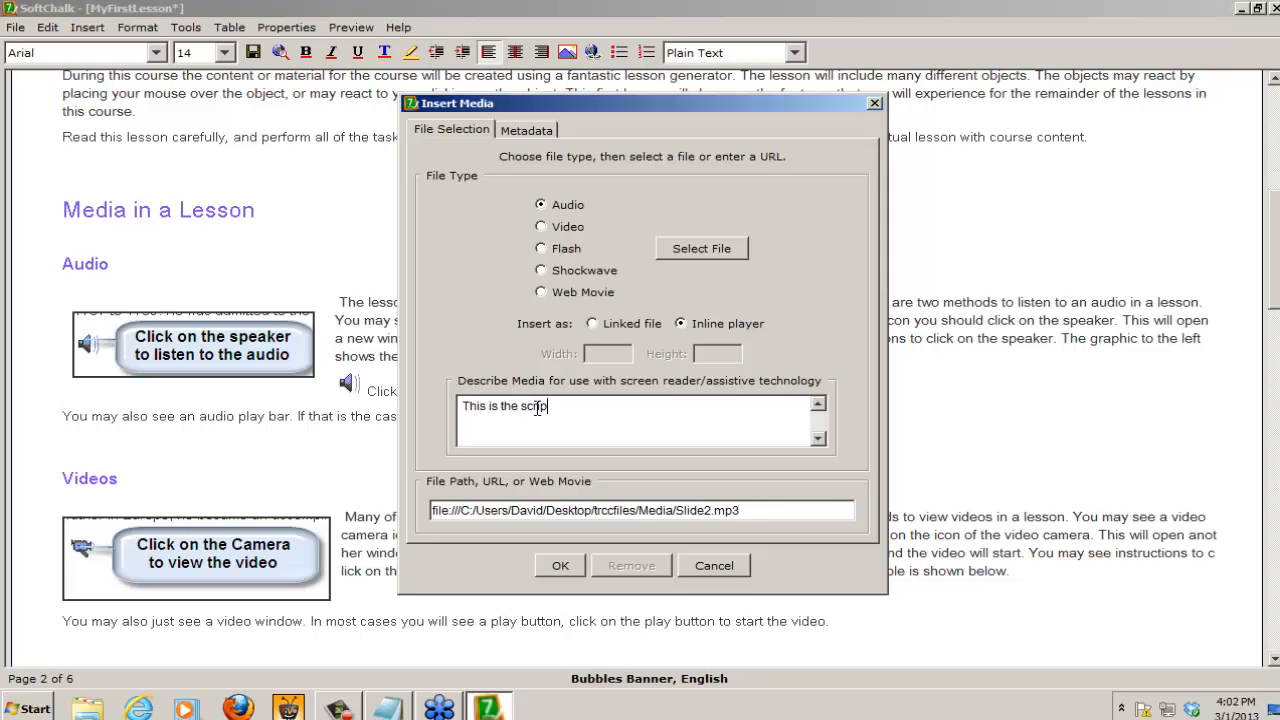
pyautogui.write(' for the audio file that is ')
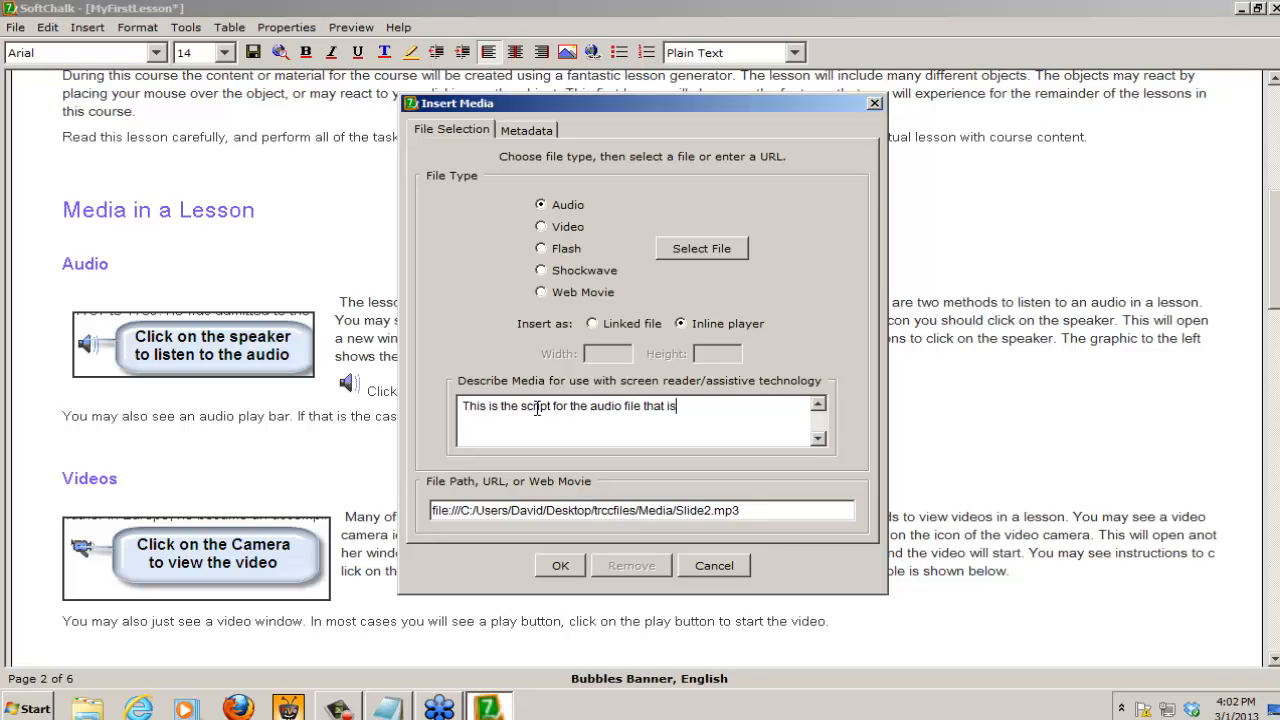
pyautogui.write('playing.')
pyautogui.click(560, 567)
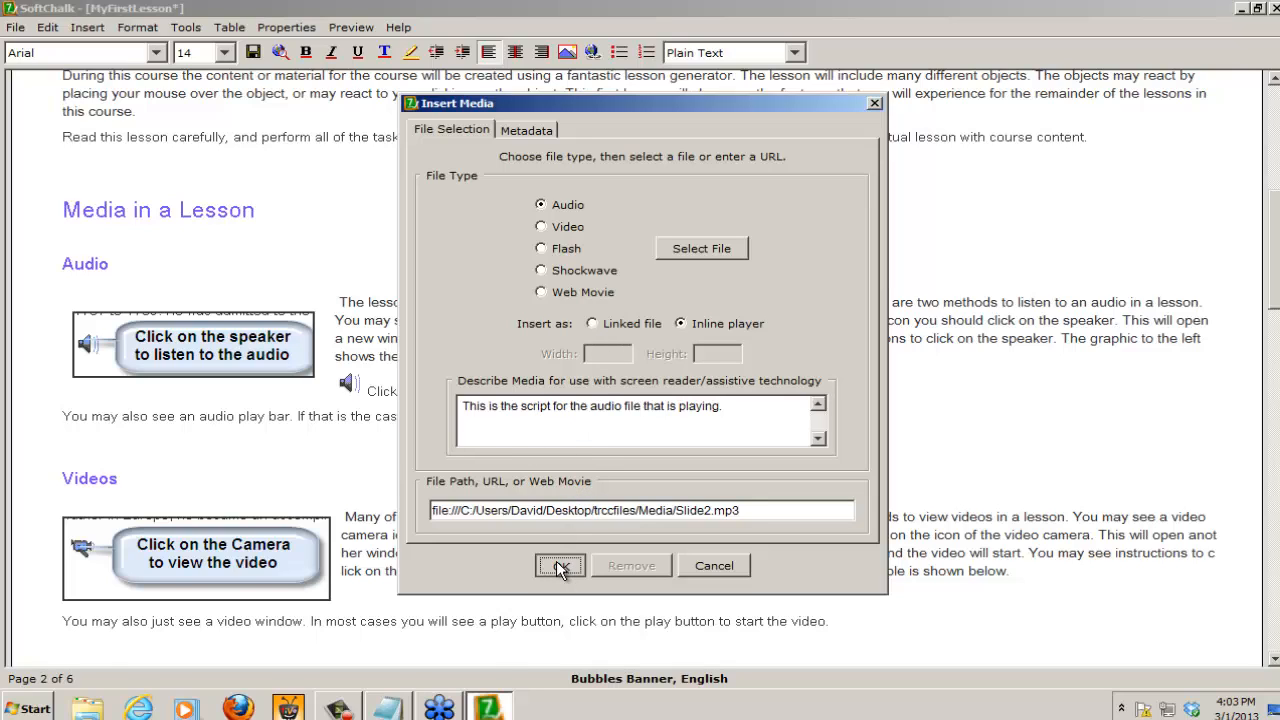
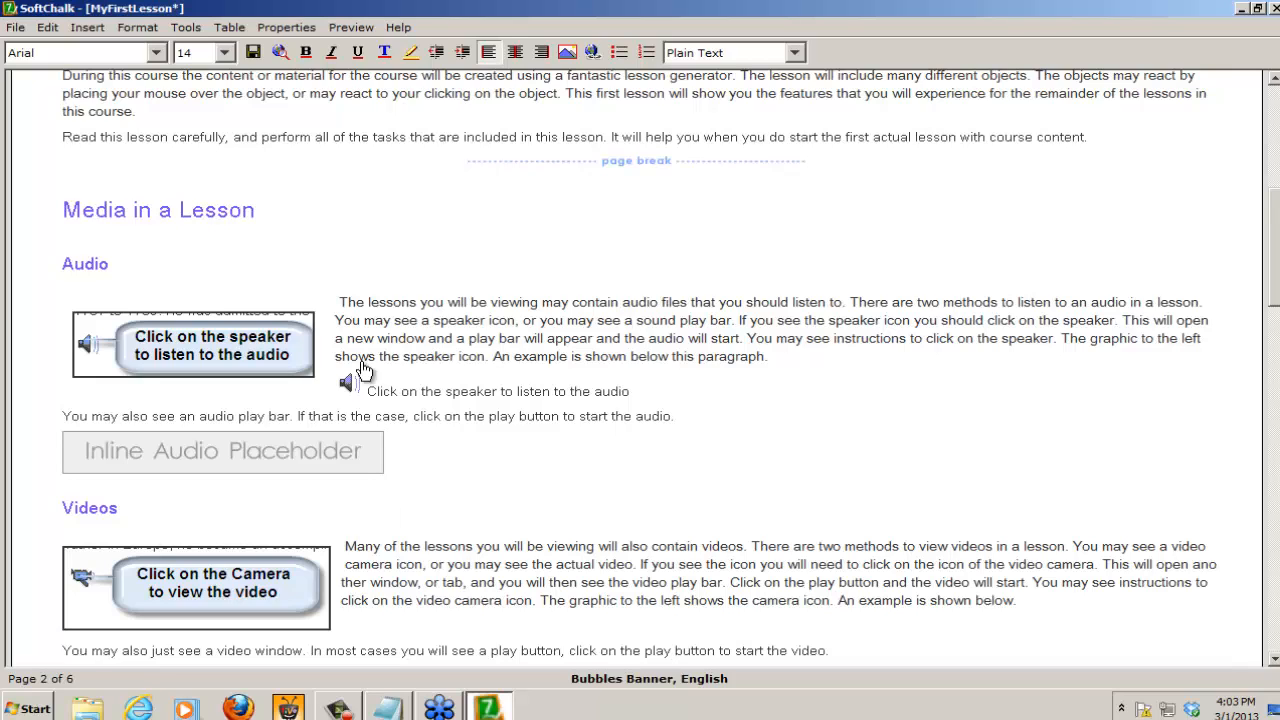
# Step: Save the lesson changes, preview the lesson in the browser, and open Page 2 from the contents
pyautogui.click(280, 52)
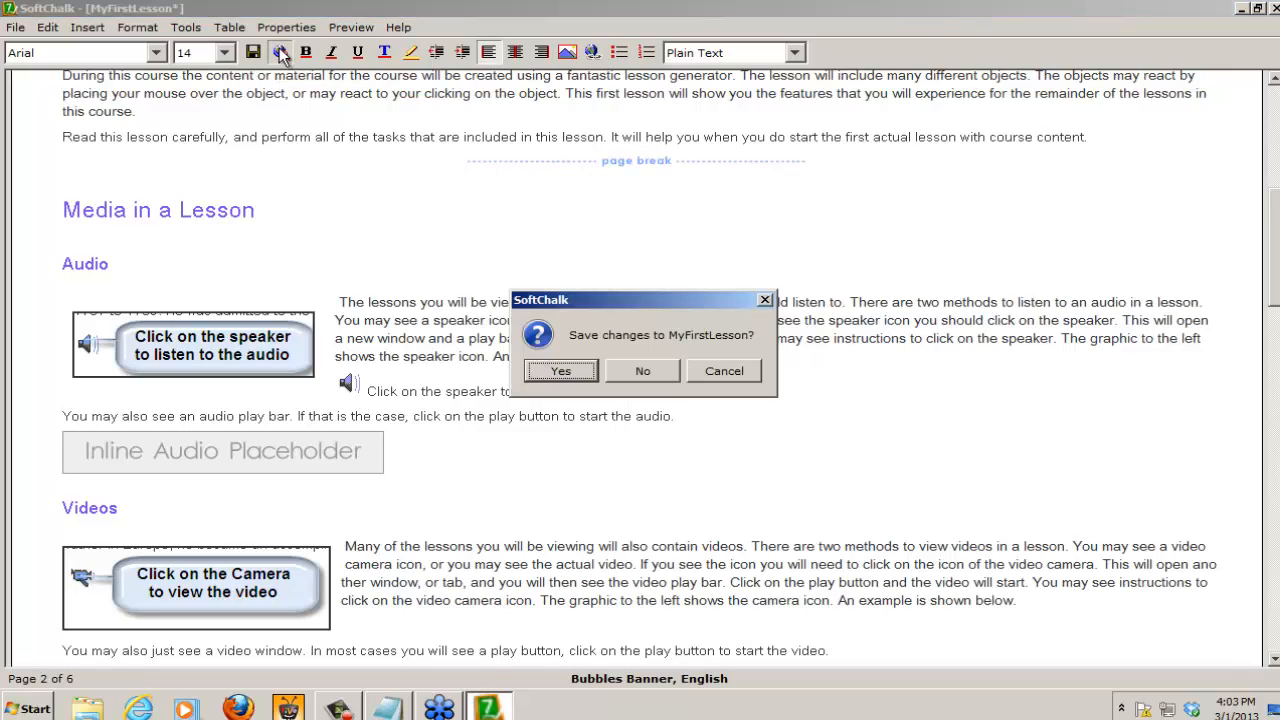
pyautogui.click(560, 372)
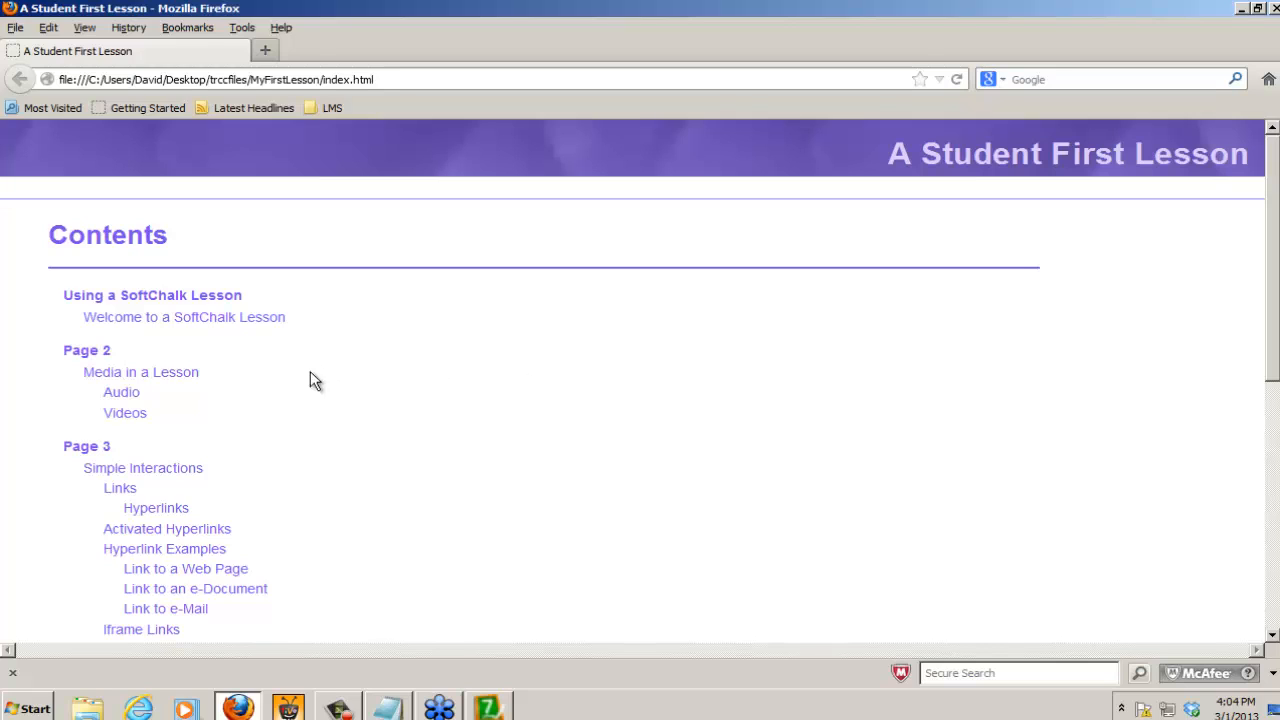
pyautogui.click(86, 352)
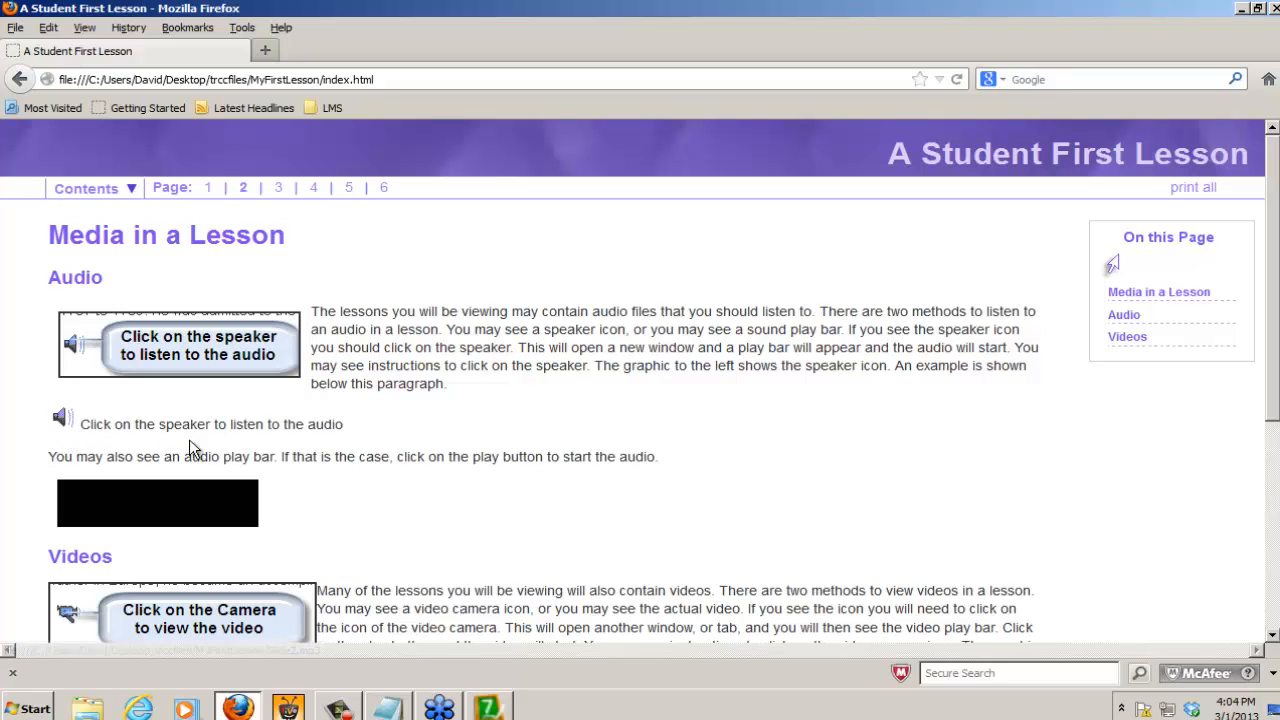
# Step: Test the linked speaker audio and the inline audio player on the previewed page, and close the browser preview
pyautogui.click(61, 422)
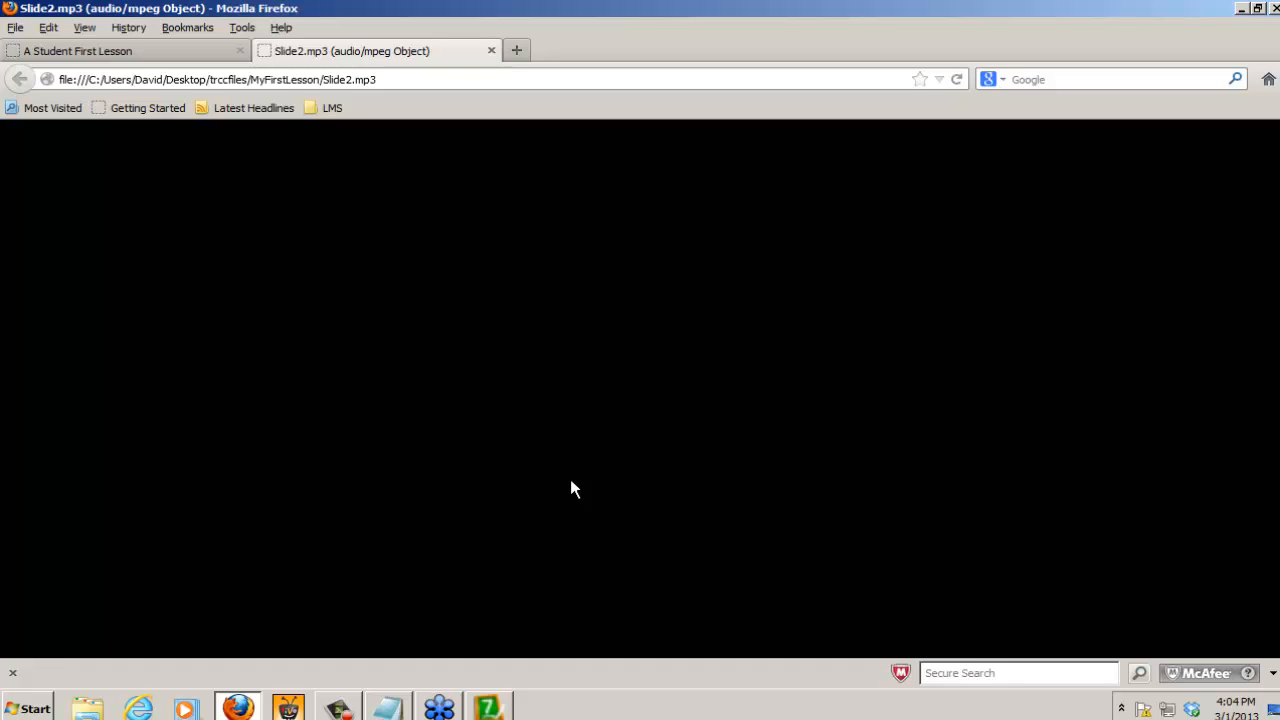
pyautogui.click(491, 50)
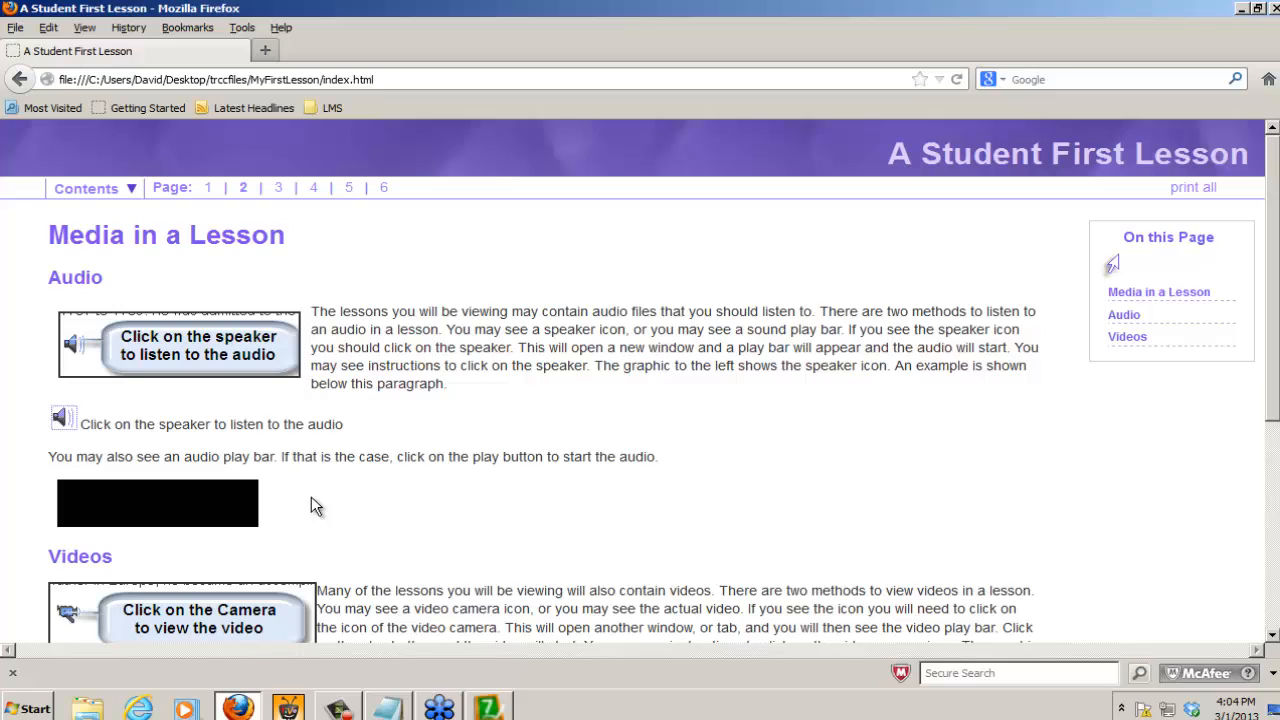
pyautogui.click(84, 503)
pyautogui.click(1273, 8)
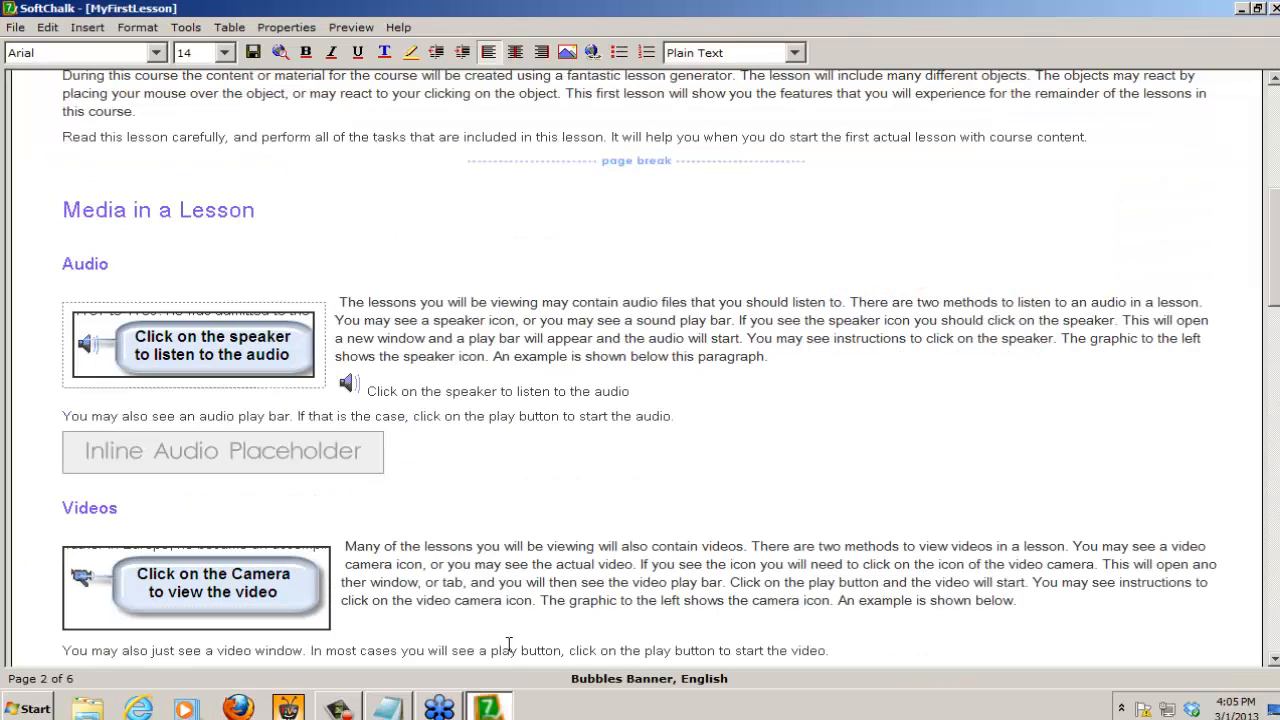
# Step: Start a new video media insertion below the Videos paragraph, beside the camera graphic, and browse for its file
pyautogui.click(857, 651)
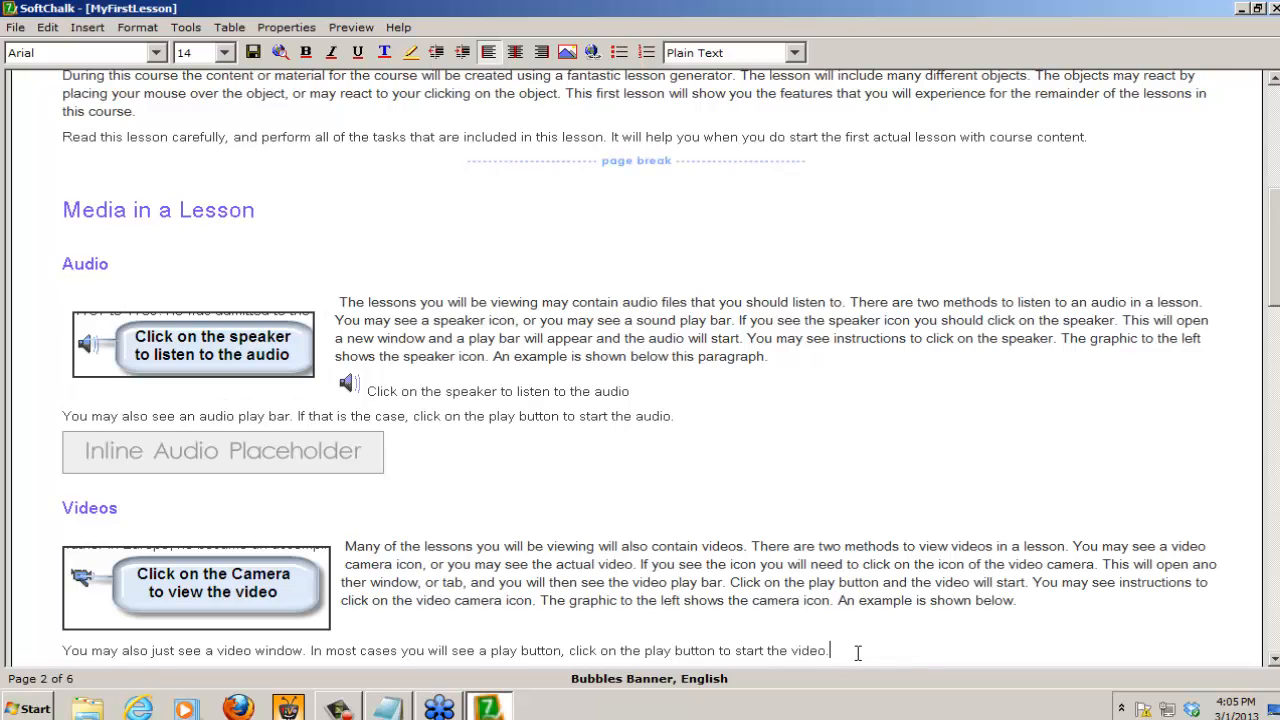
pyautogui.moveTo(1277, 235); pyautogui.dragTo(1277, 281)
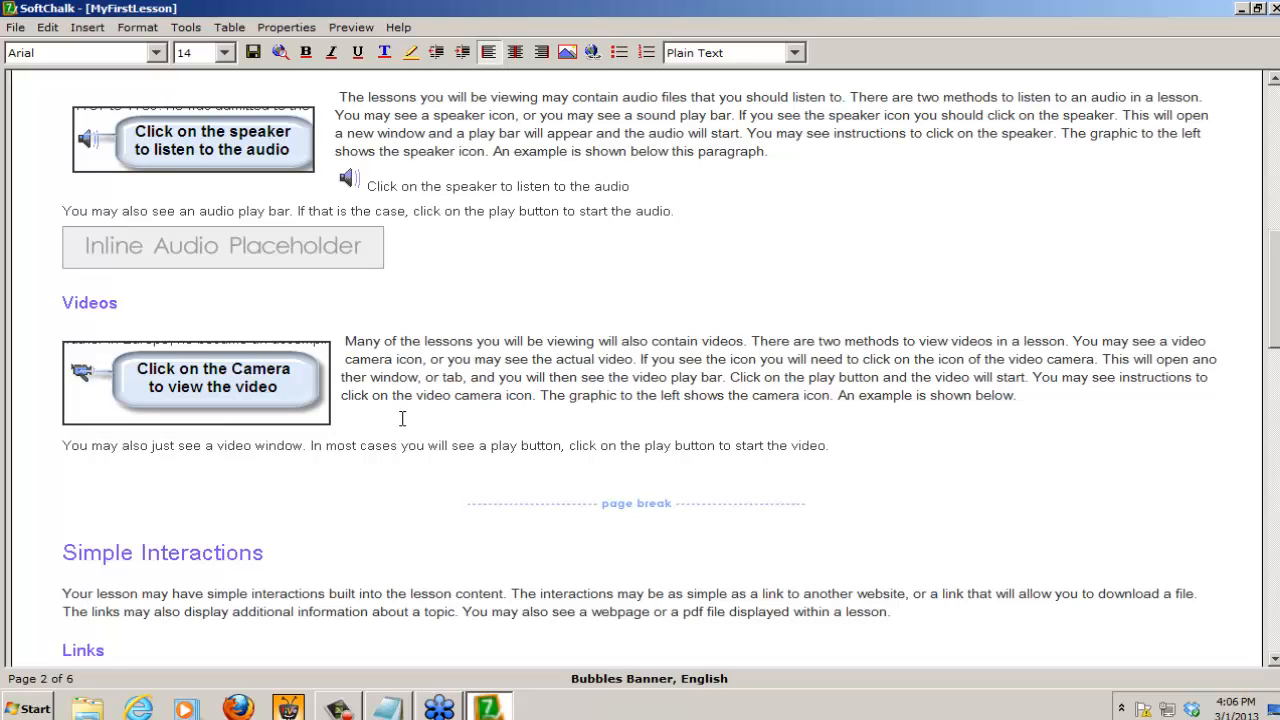
pyautogui.click(87, 28)
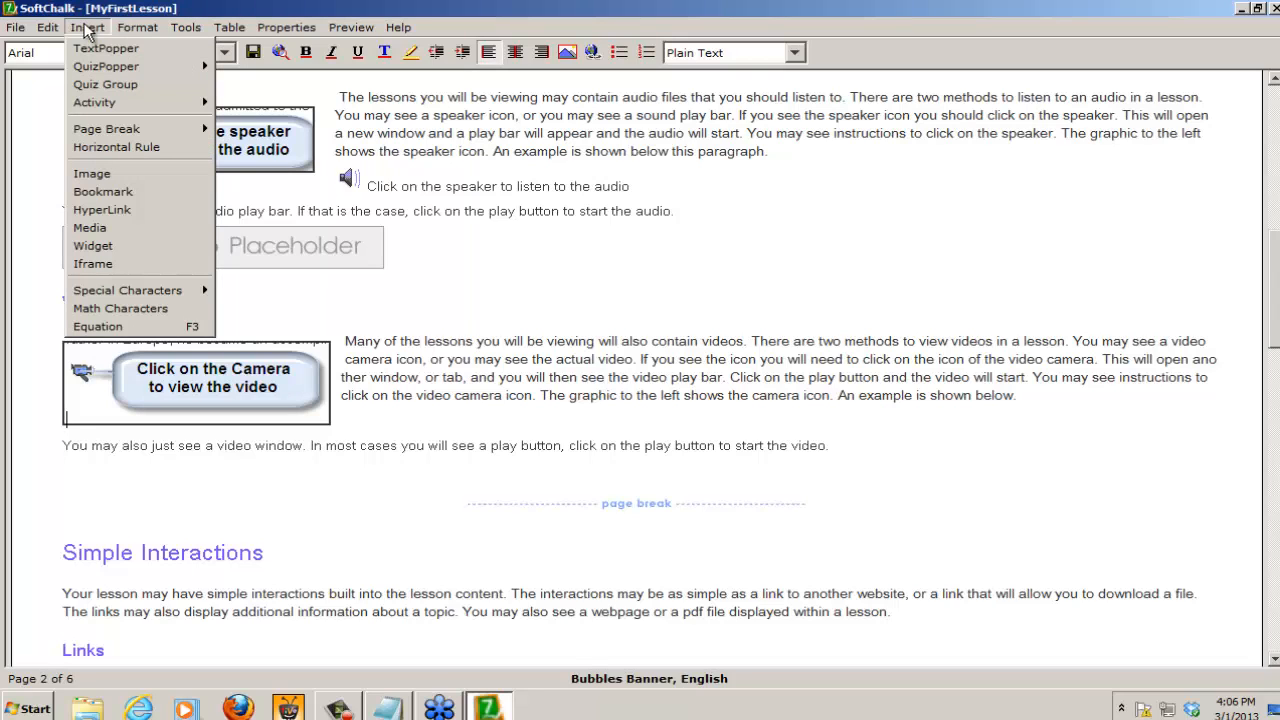
pyautogui.click(92, 228)
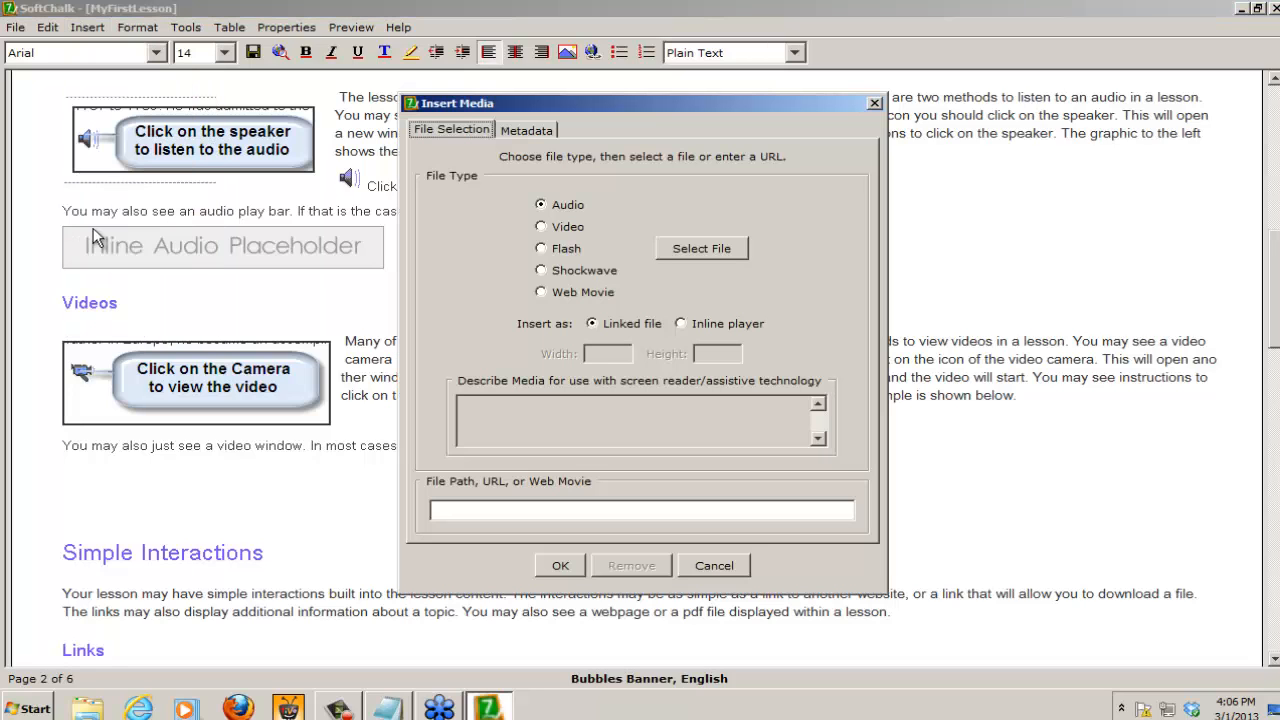
pyautogui.click(558, 227)
pyautogui.click(692, 248)
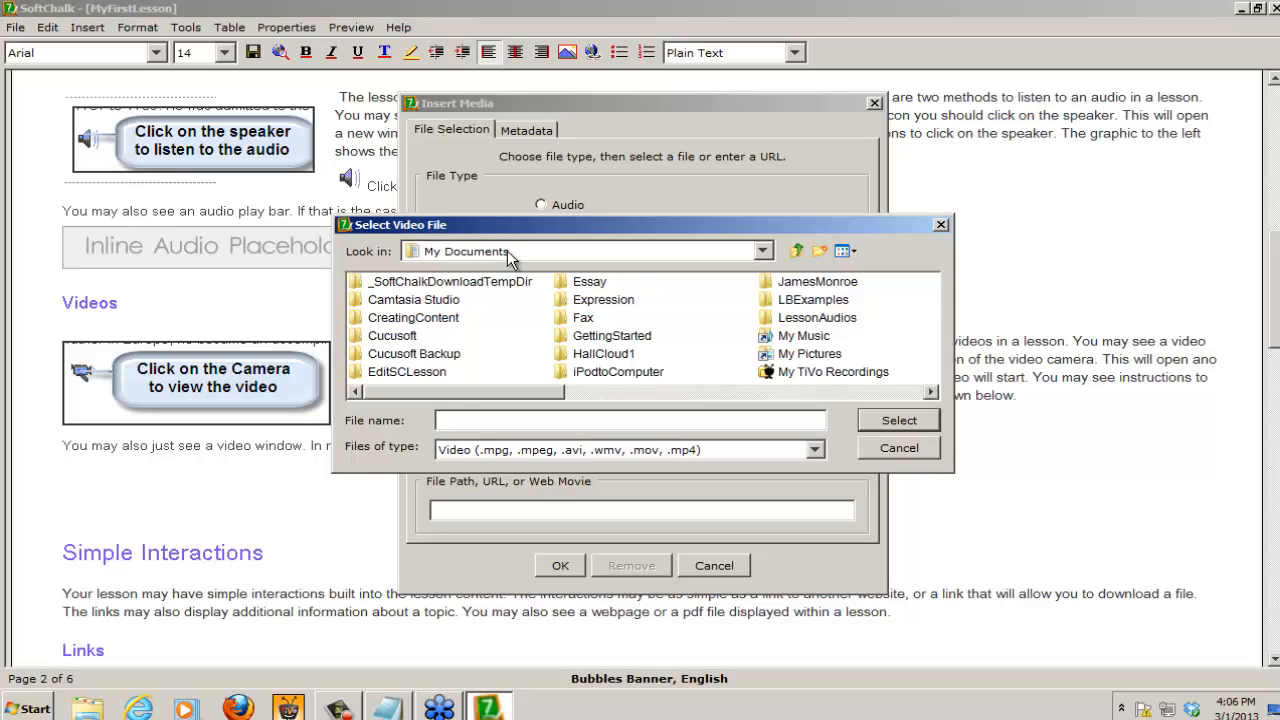
# Step: Choose AUdioFiles.mp4 from the Media folder in trccfiles on the Desktop and insert it as a linked file
pyautogui.click(508, 254)
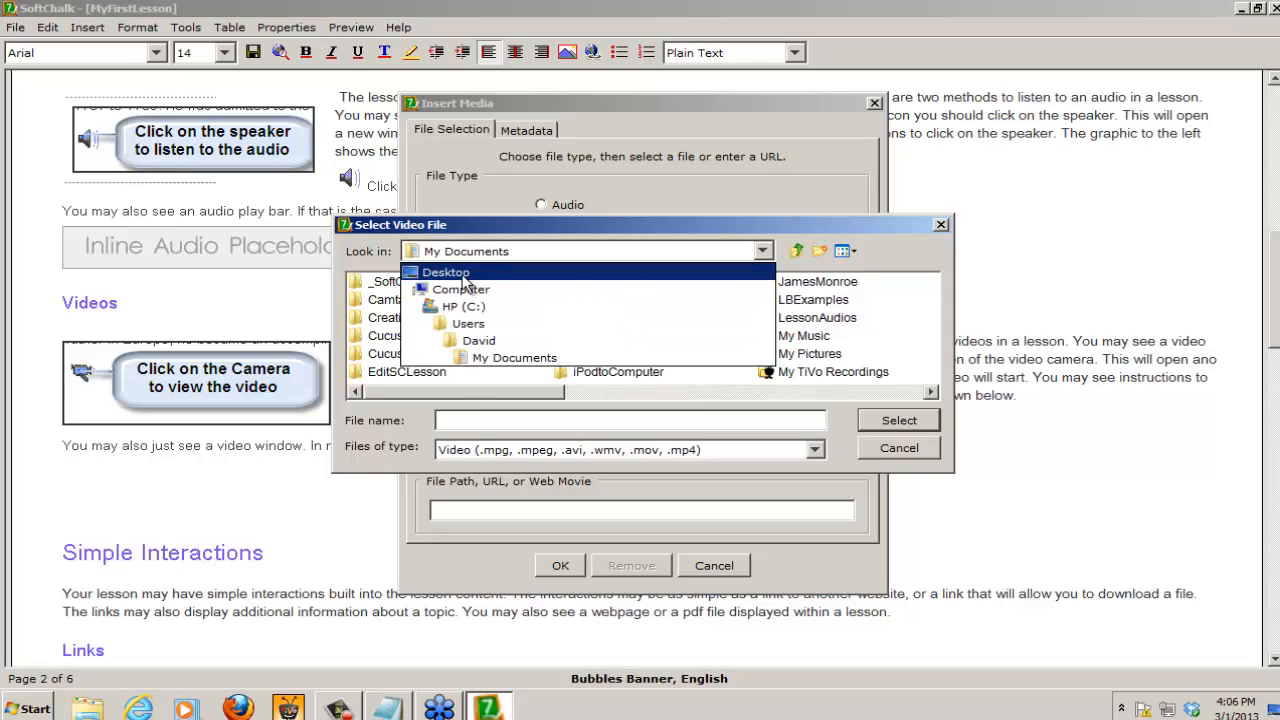
pyautogui.click(462, 277)
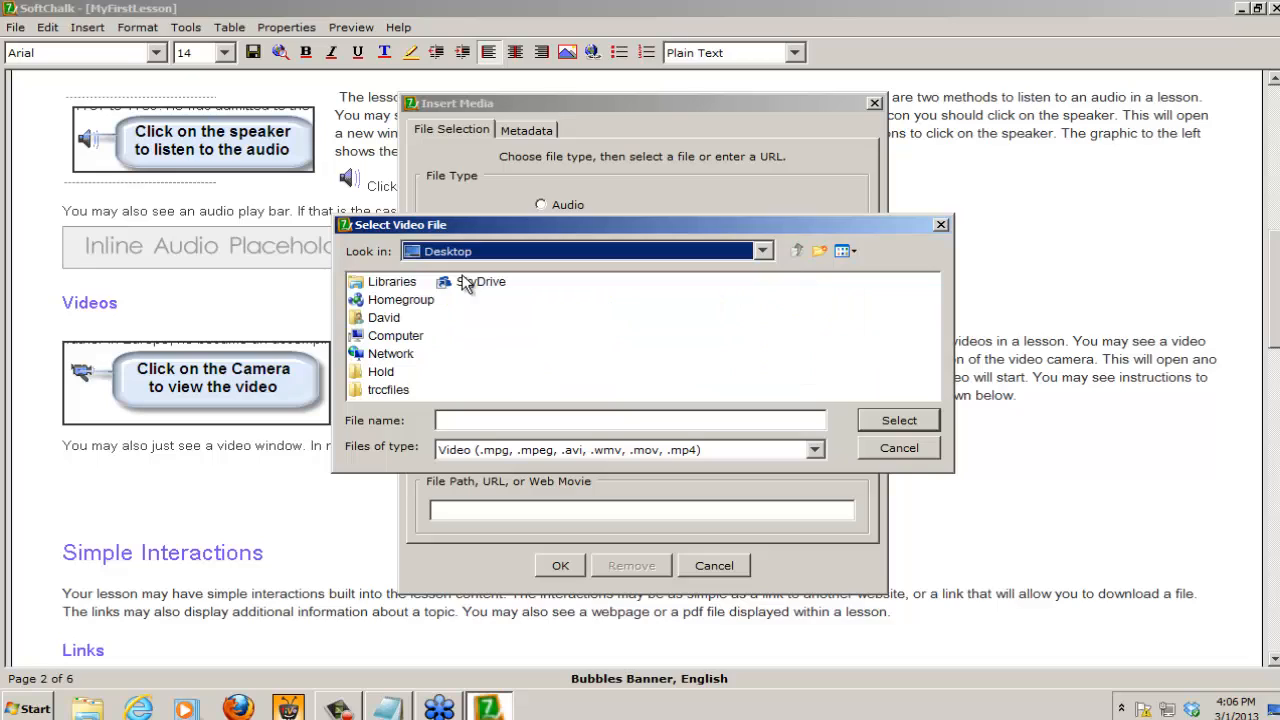
pyautogui.click(378, 392)
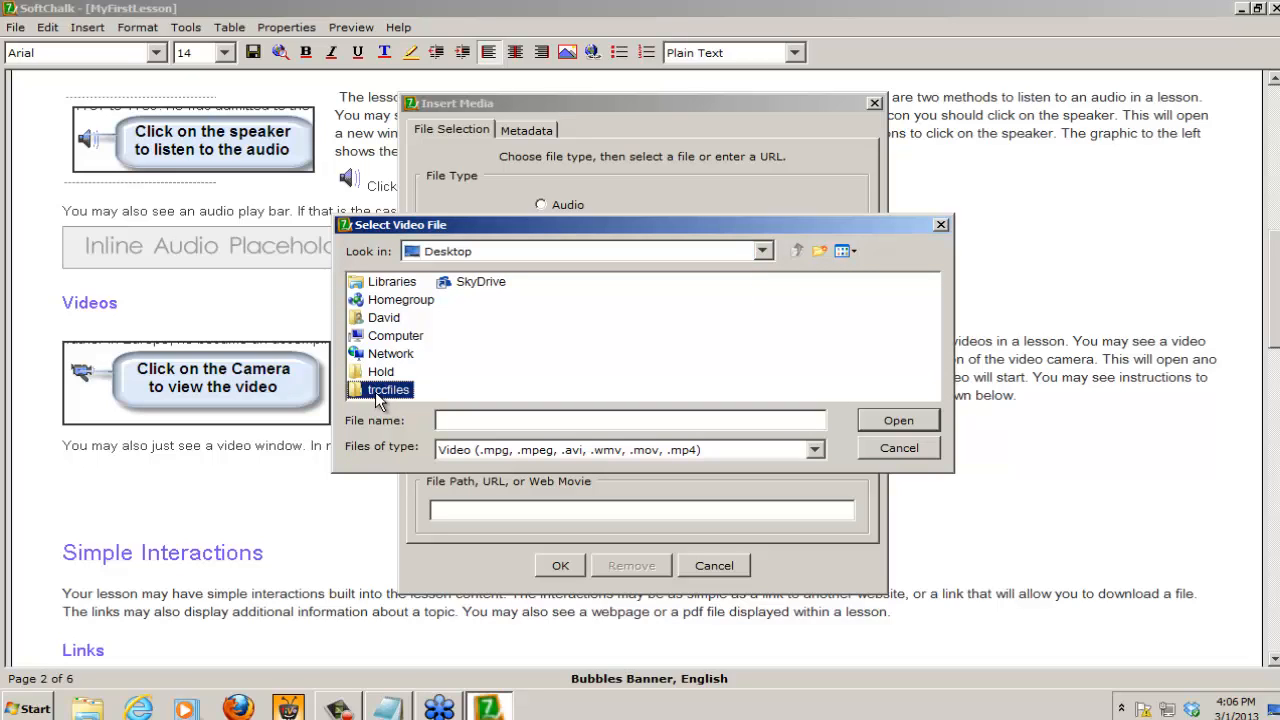
pyautogui.click(907, 418)
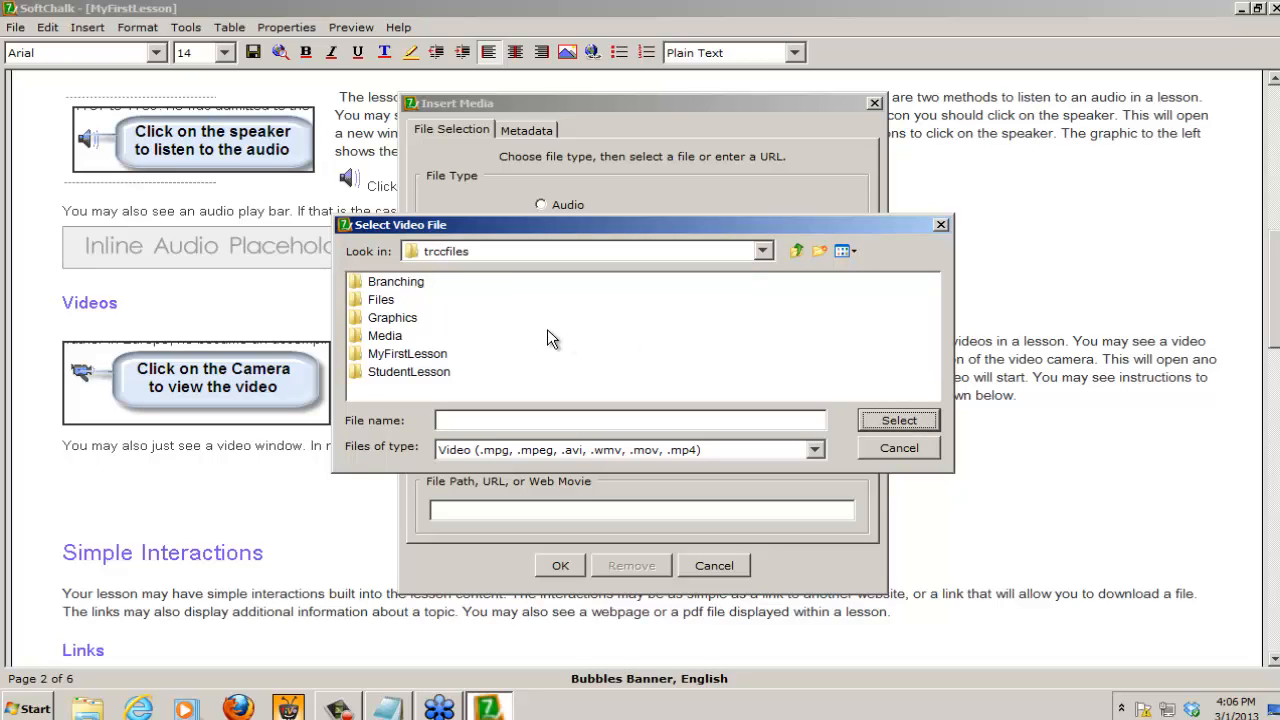
pyautogui.click(378, 338)
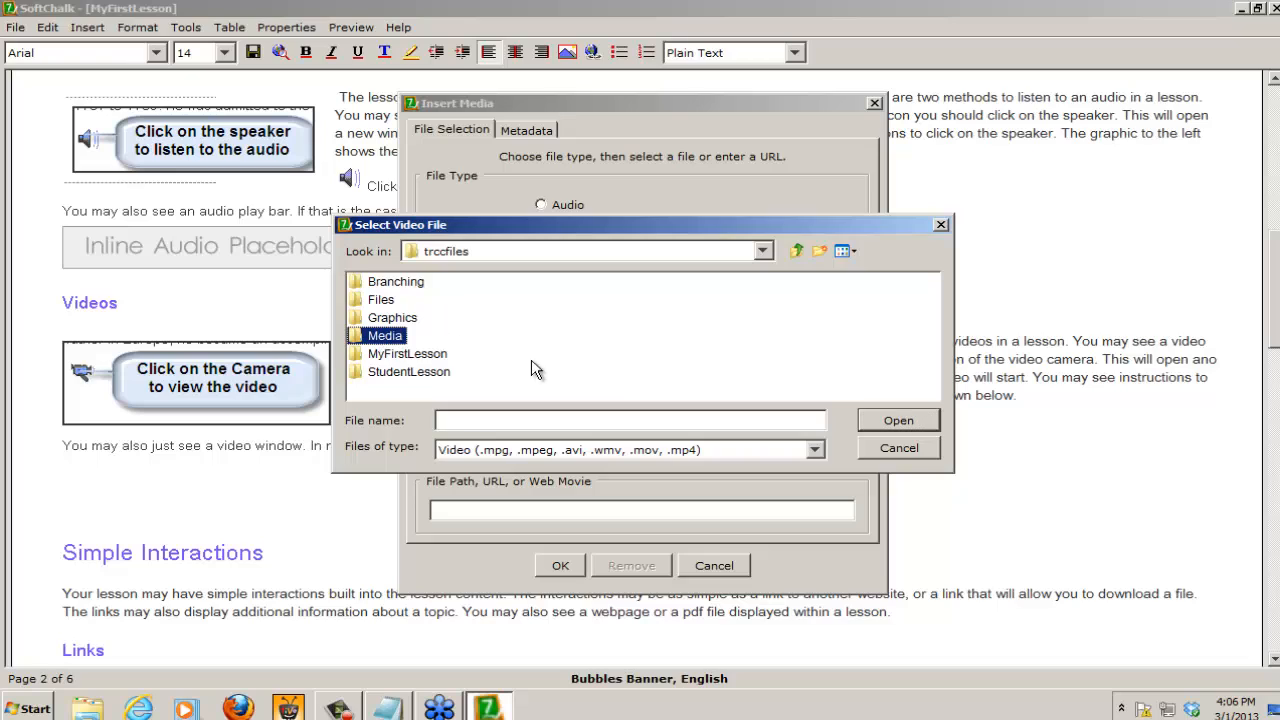
pyautogui.click(899, 421)
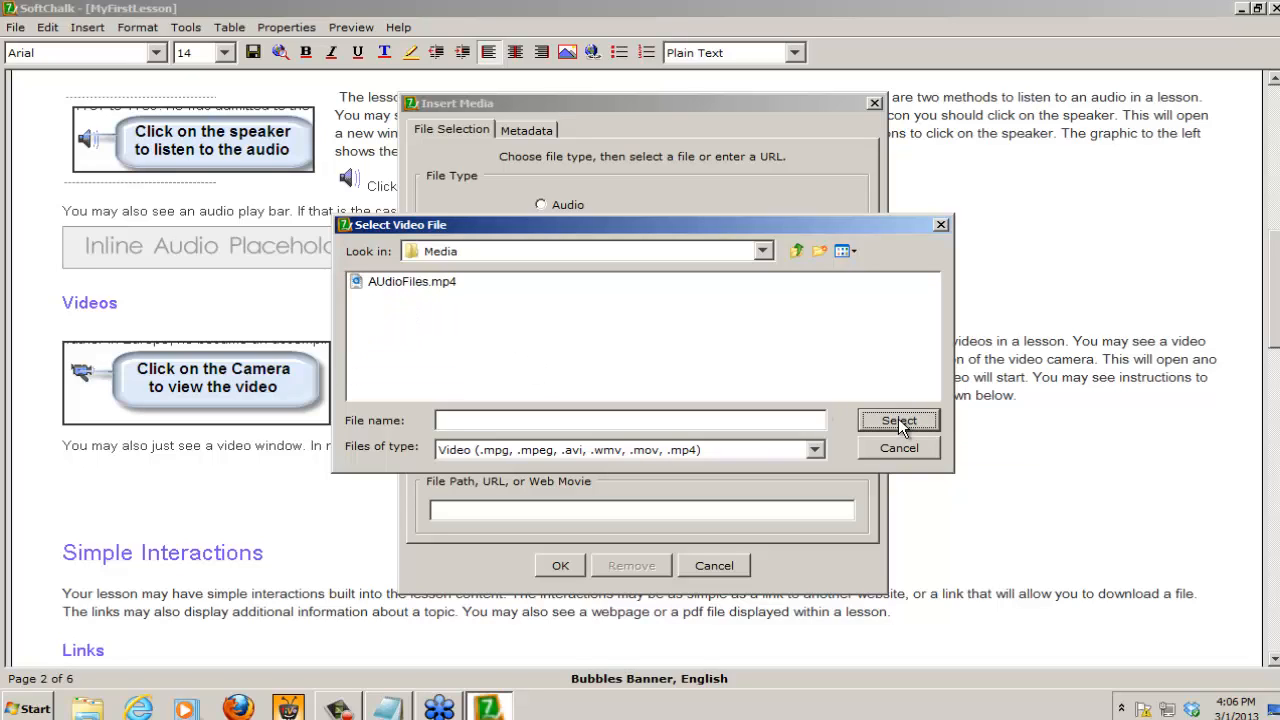
pyautogui.click(400, 283)
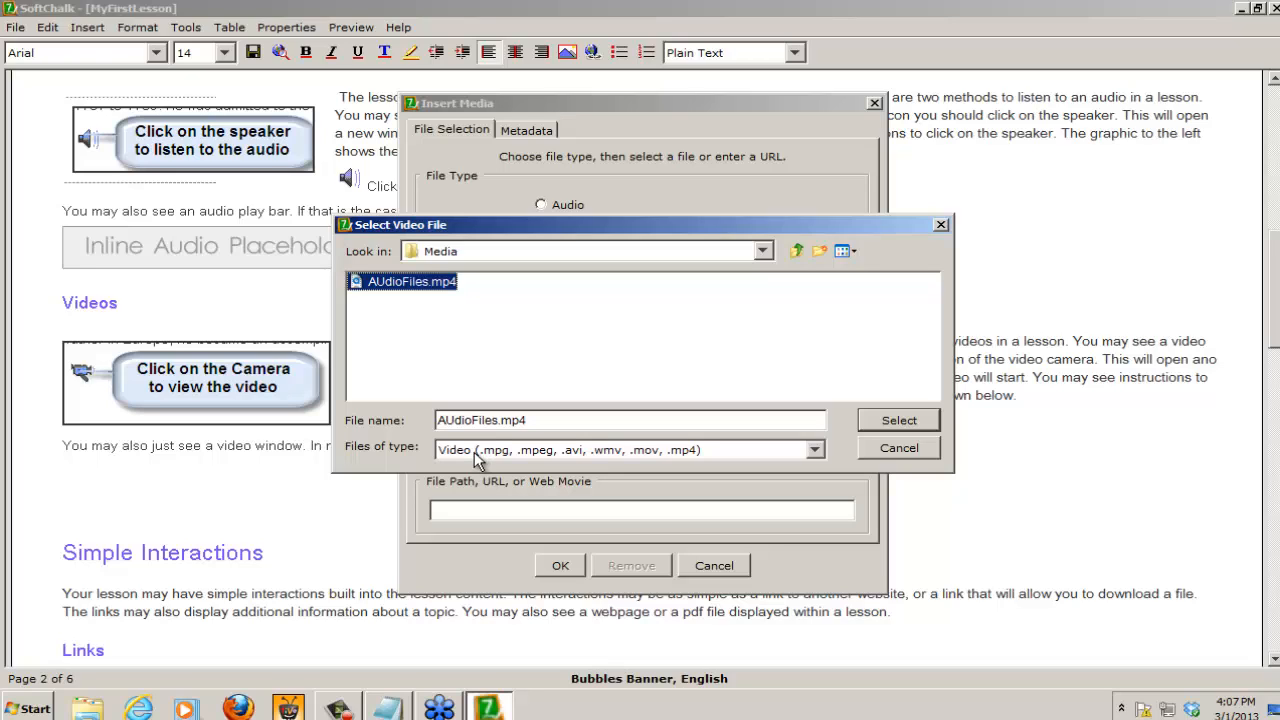
pyautogui.click(908, 420)
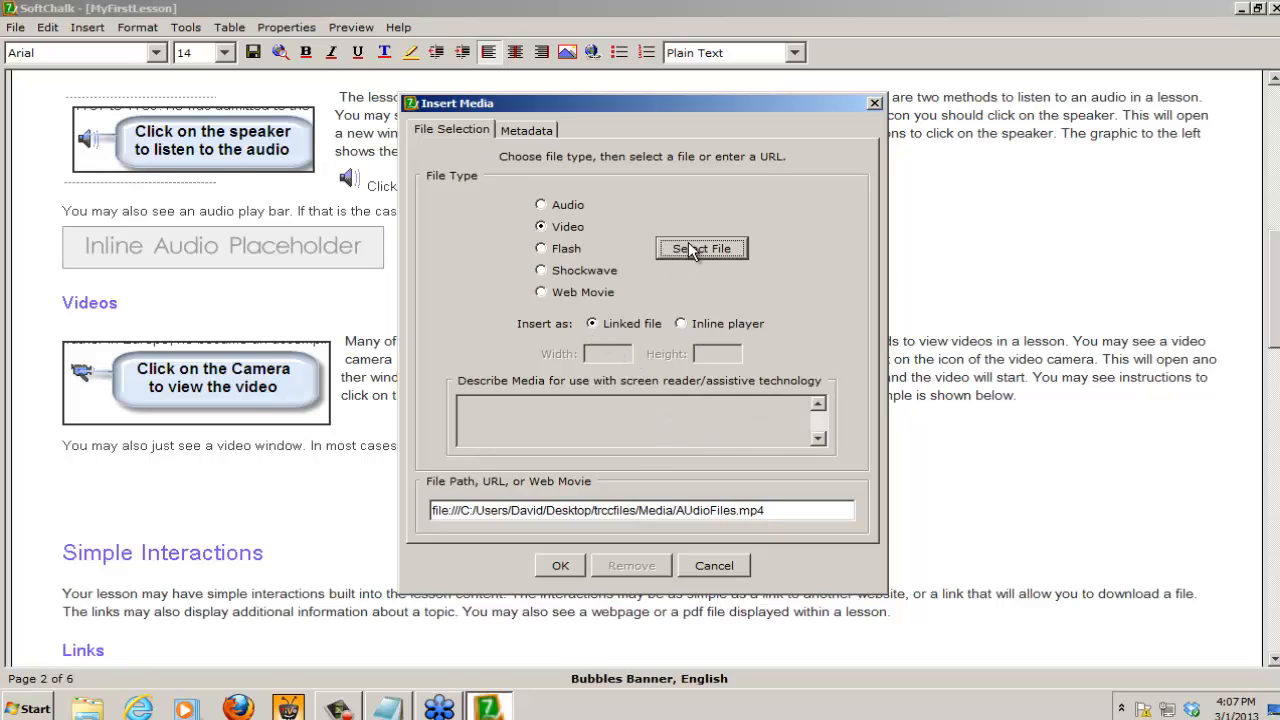
pyautogui.click(561, 567)
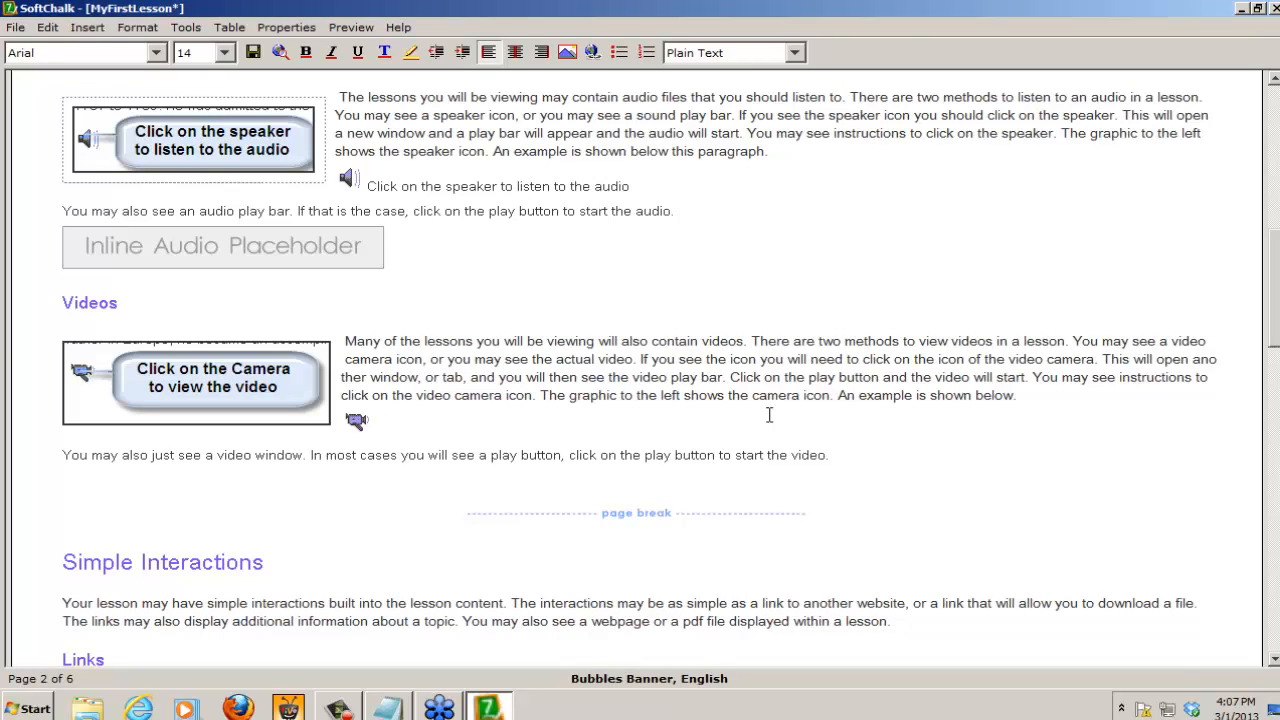
# Step: Add the text "Click on the Video Camera to watch the video" beside the inserted video camera icon
pyautogui.write('Click on the Video Camera')
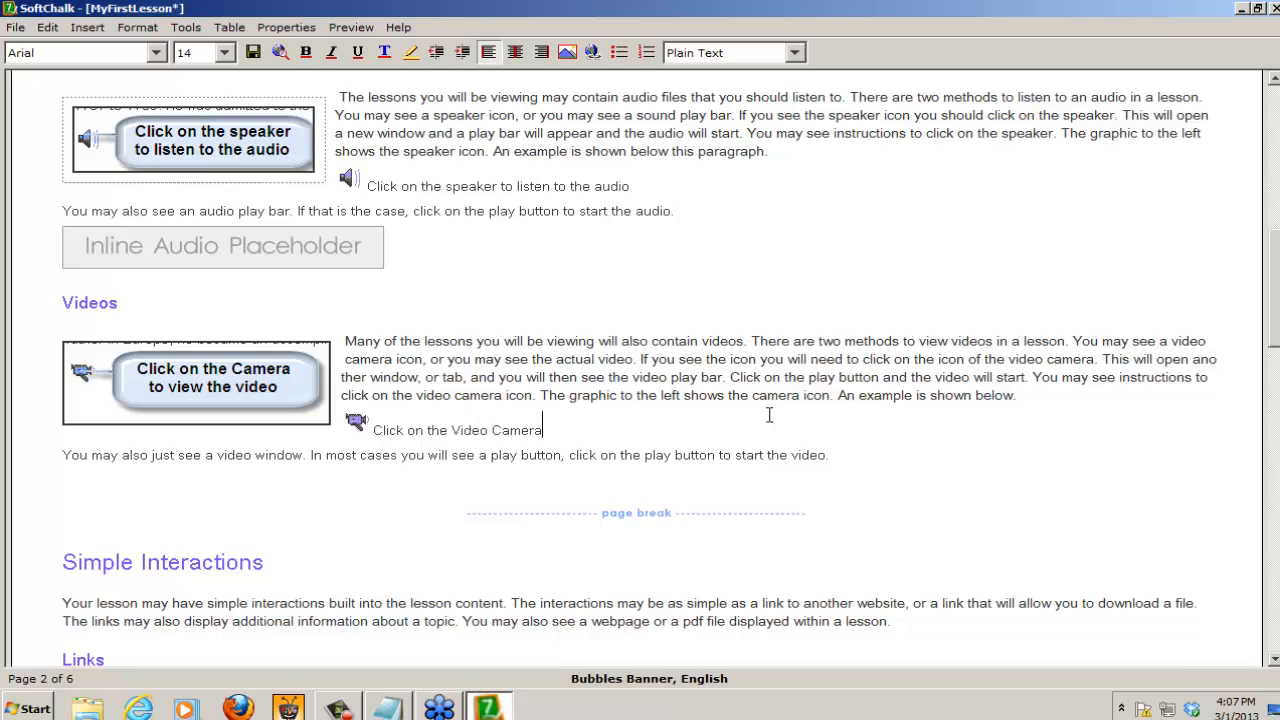
pyautogui.write(' to watch the video')
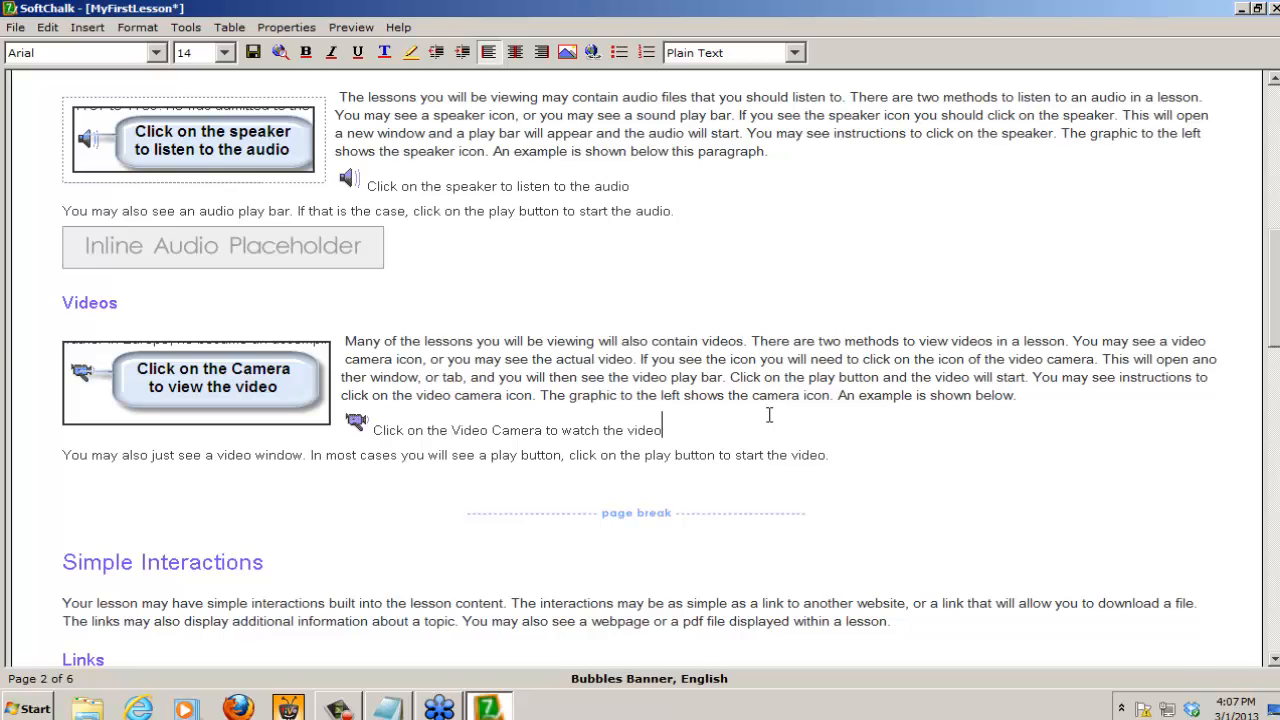
# Step: Start a video media insertion on the empty line above the page break, choosing AUdioFiles.mp4 as an inline player
pyautogui.click(66, 477)
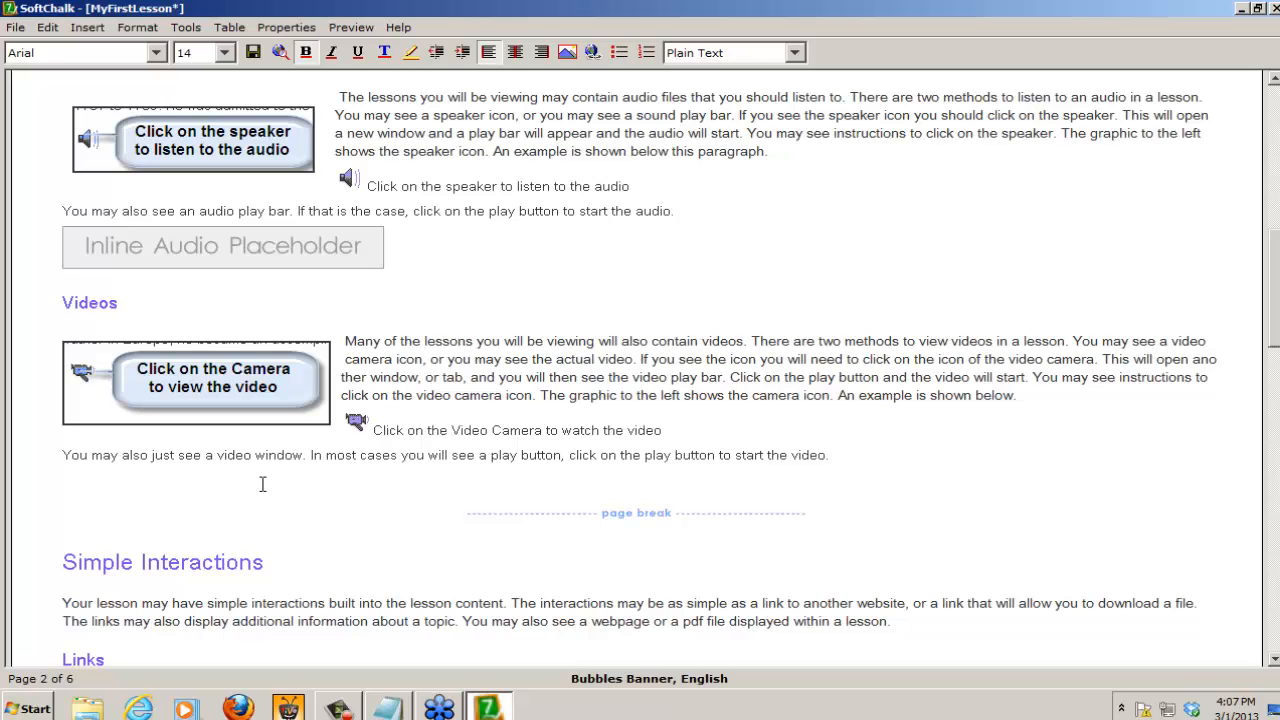
pyautogui.click(88, 27)
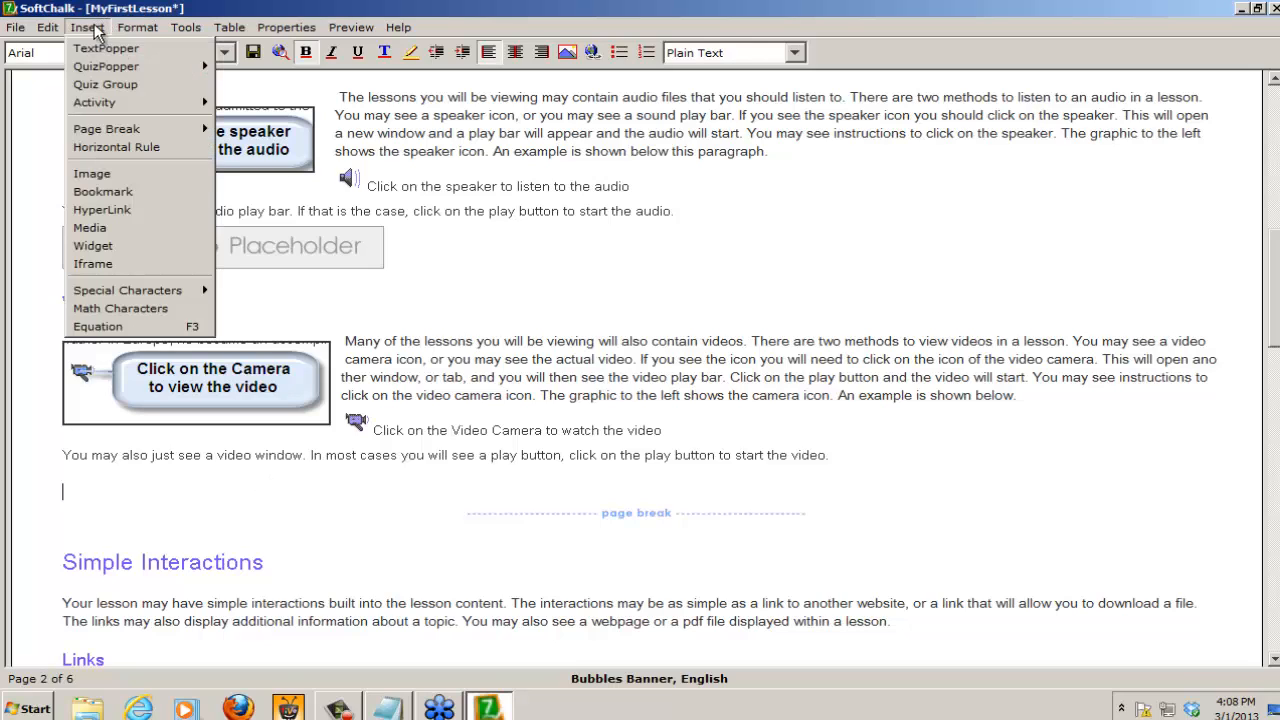
pyautogui.click(111, 229)
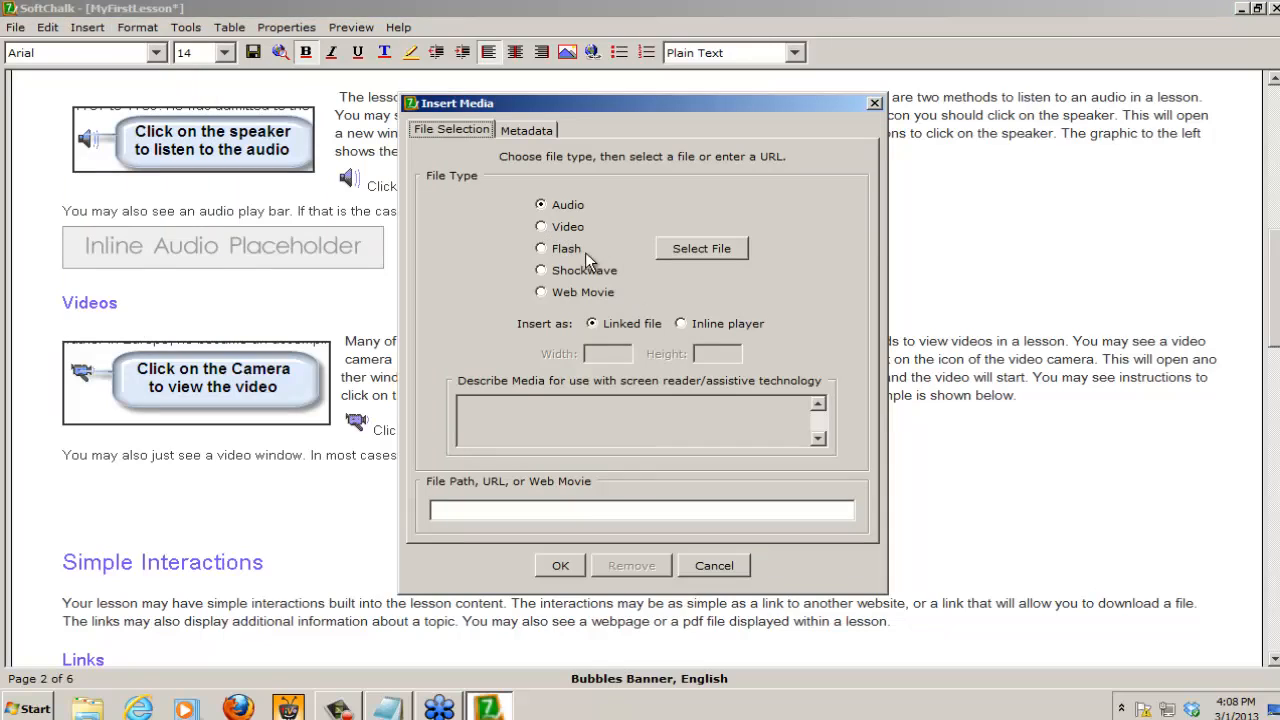
pyautogui.click(541, 226)
pyautogui.click(686, 246)
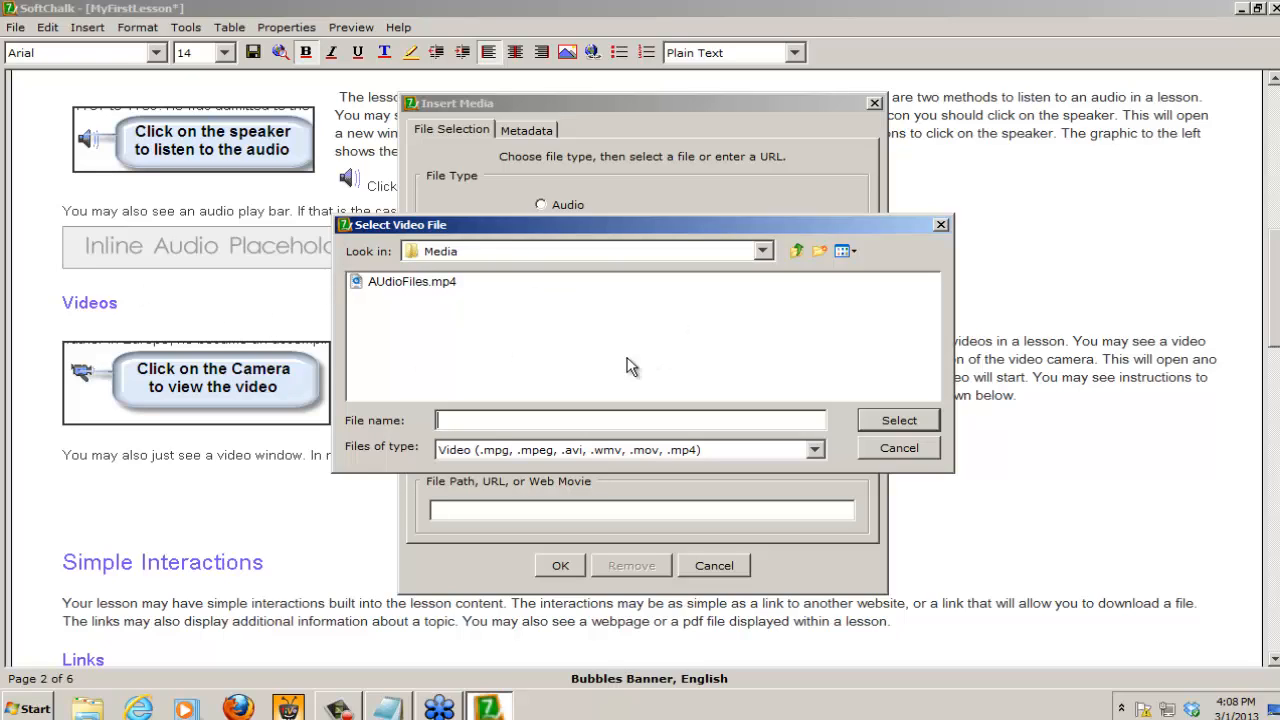
pyautogui.click(391, 283)
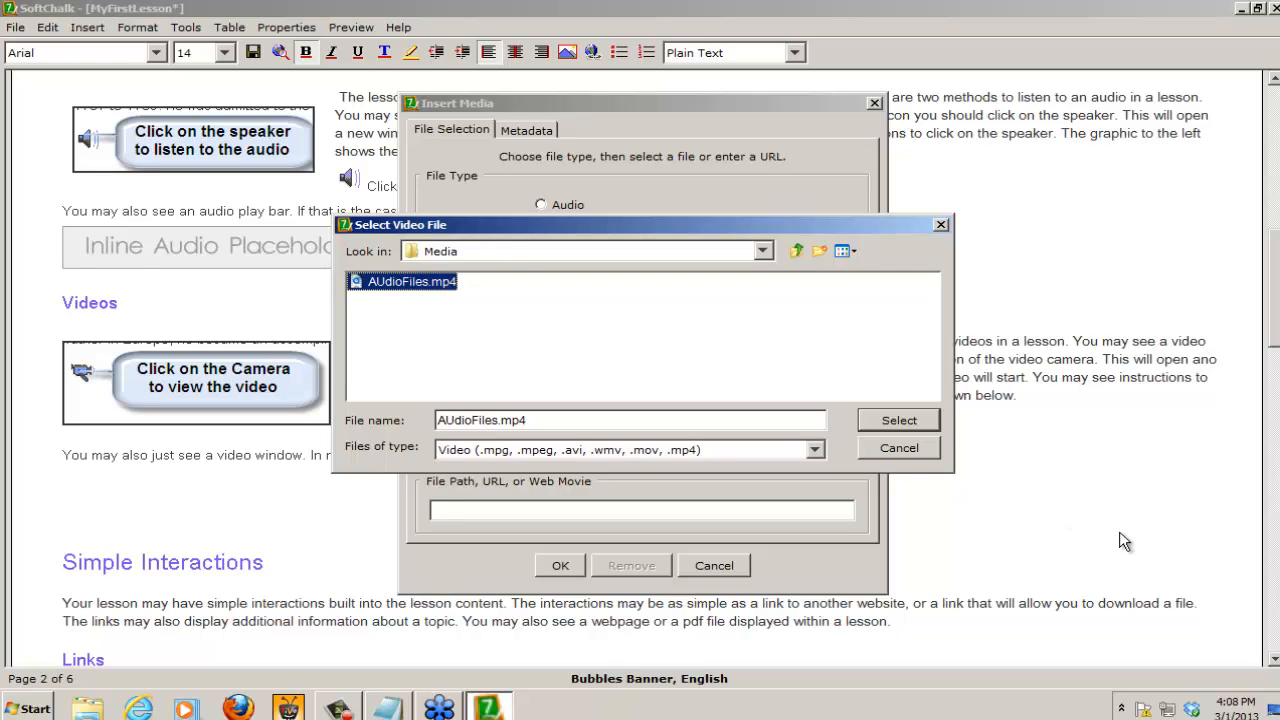
pyautogui.click(910, 419)
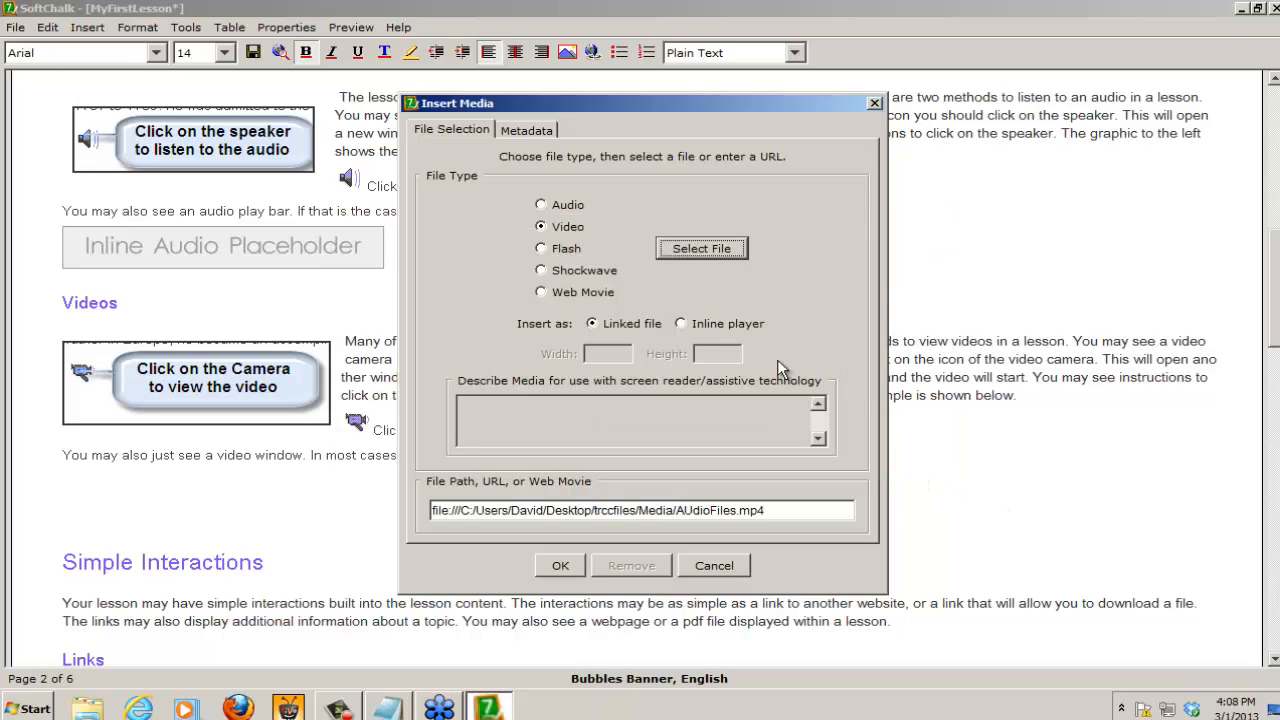
pyautogui.click(679, 324)
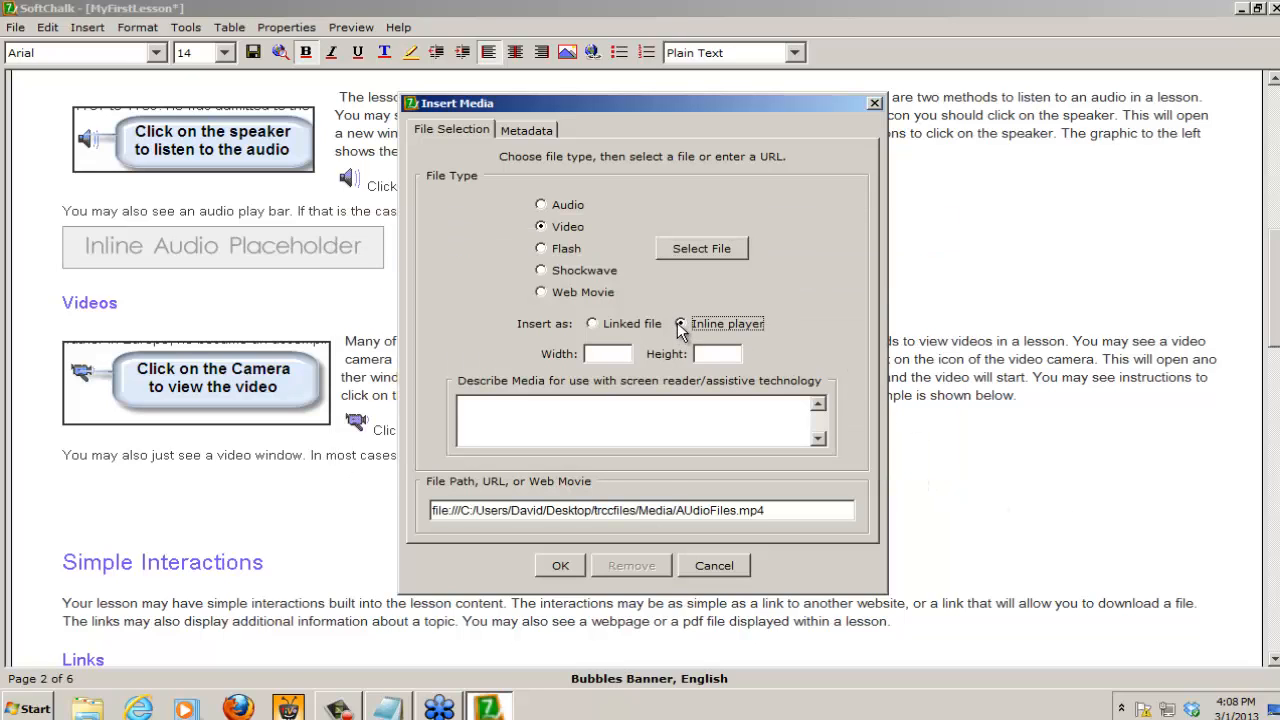
# Step: Describe the video for screen readers as "This is my description" and insert the inline player
pyautogui.click(602, 416)
pyautogui.write('This is my descr')
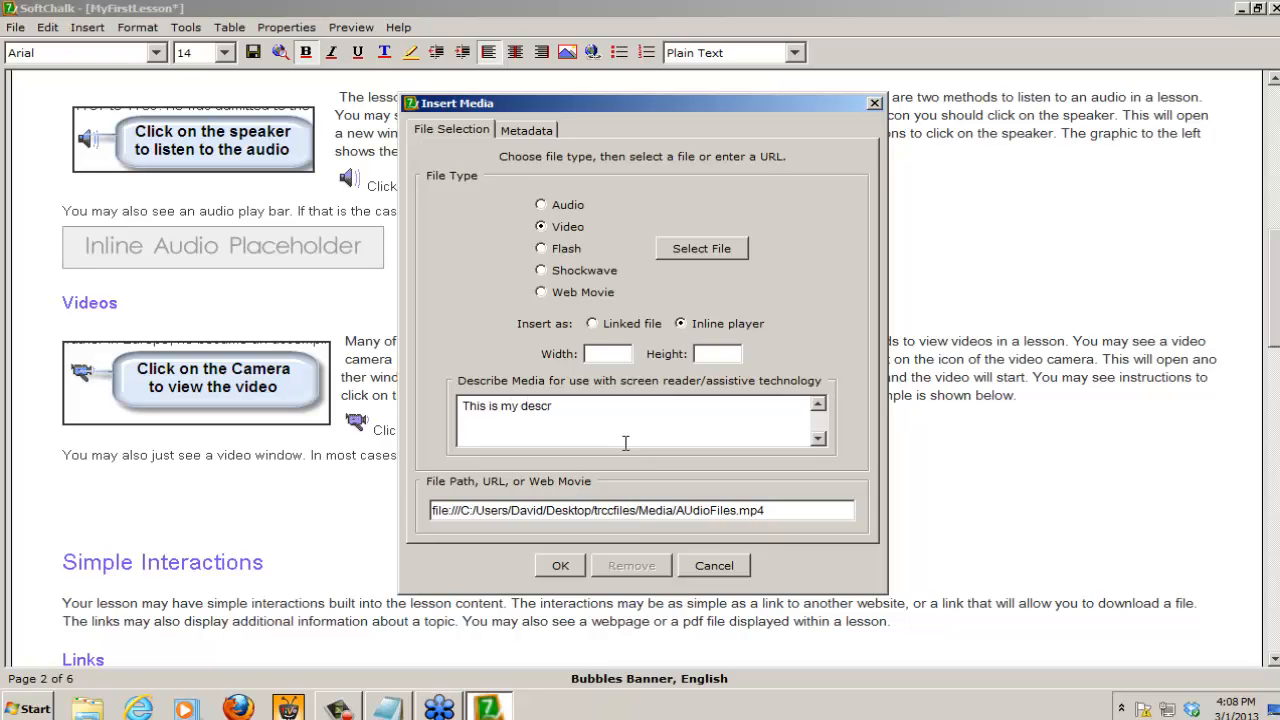
pyautogui.write('iption')
pyautogui.click(563, 566)
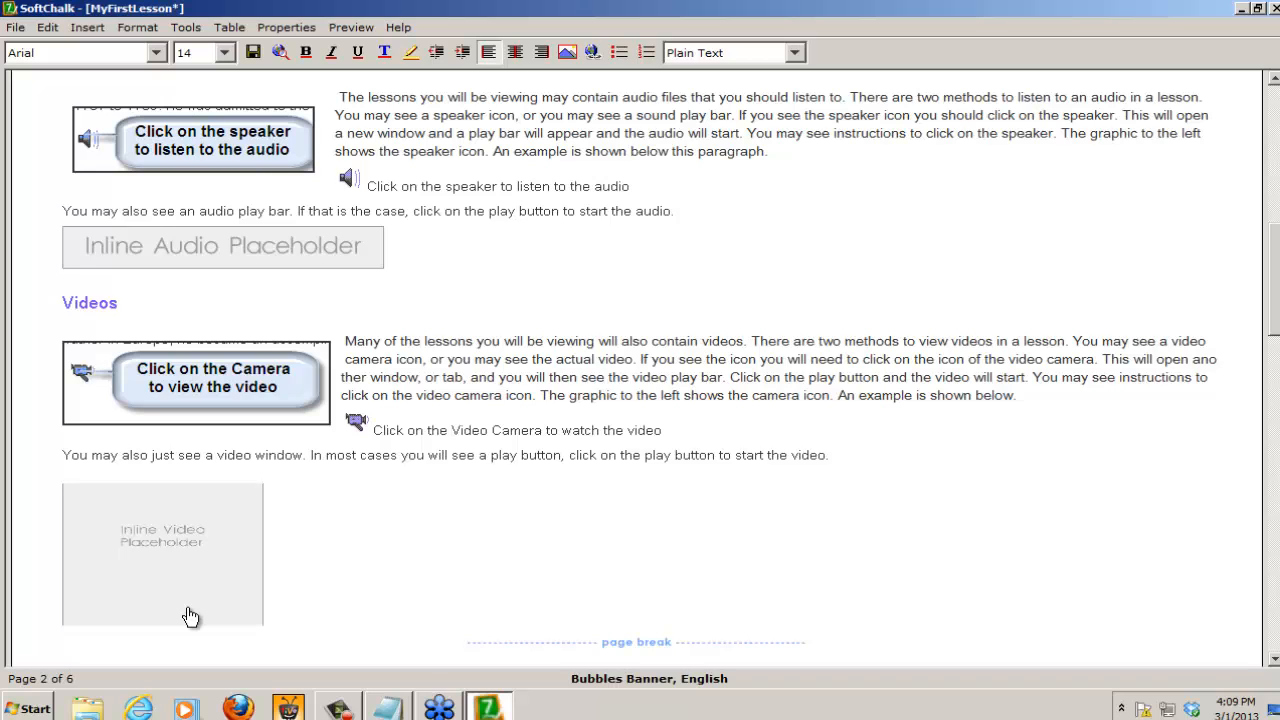
# Step: Modify the inline video placeholder's size to a width of 800 and a height of 620
pyautogui.click(160, 540)
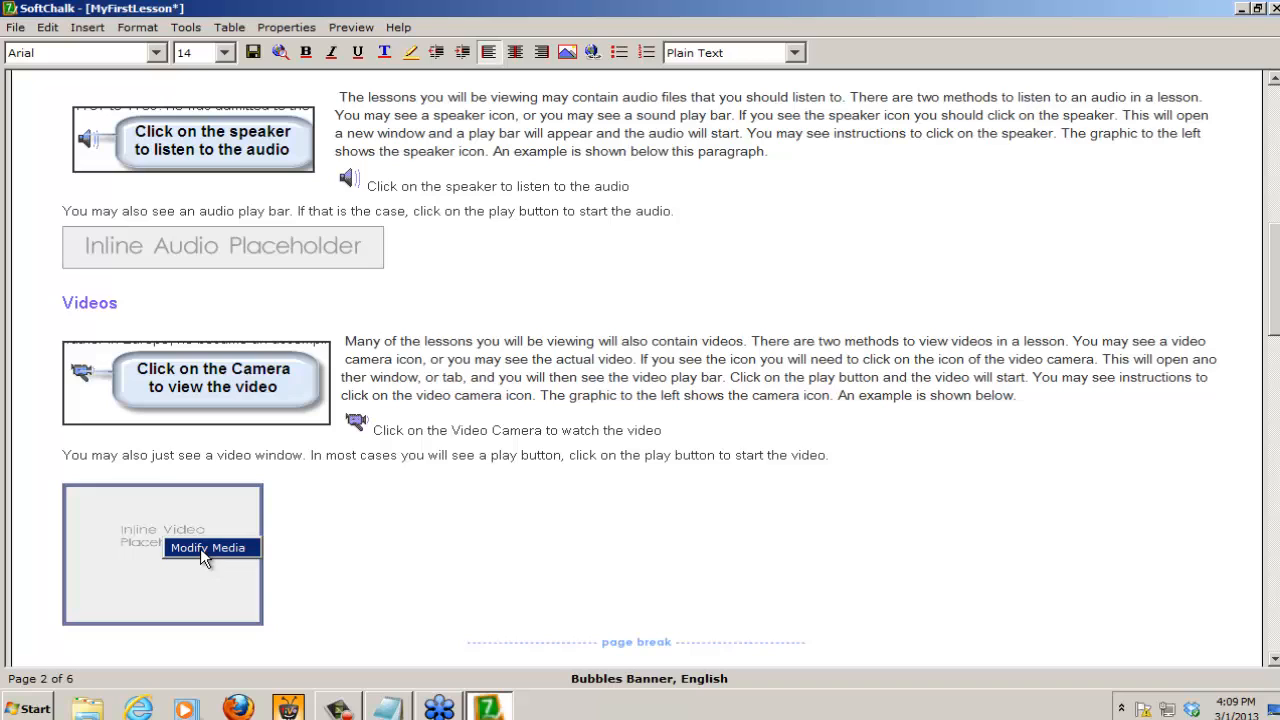
pyautogui.click(199, 547)
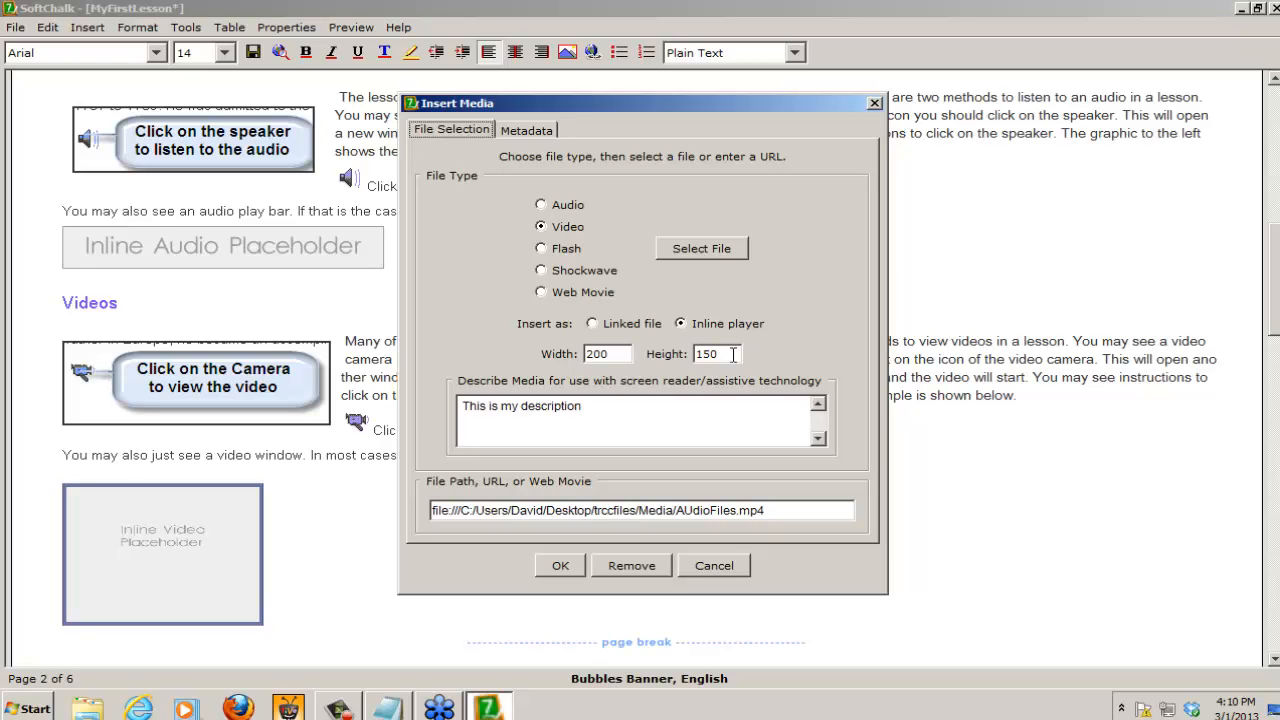
pyautogui.moveTo(618, 354); pyautogui.dragTo(520, 354)
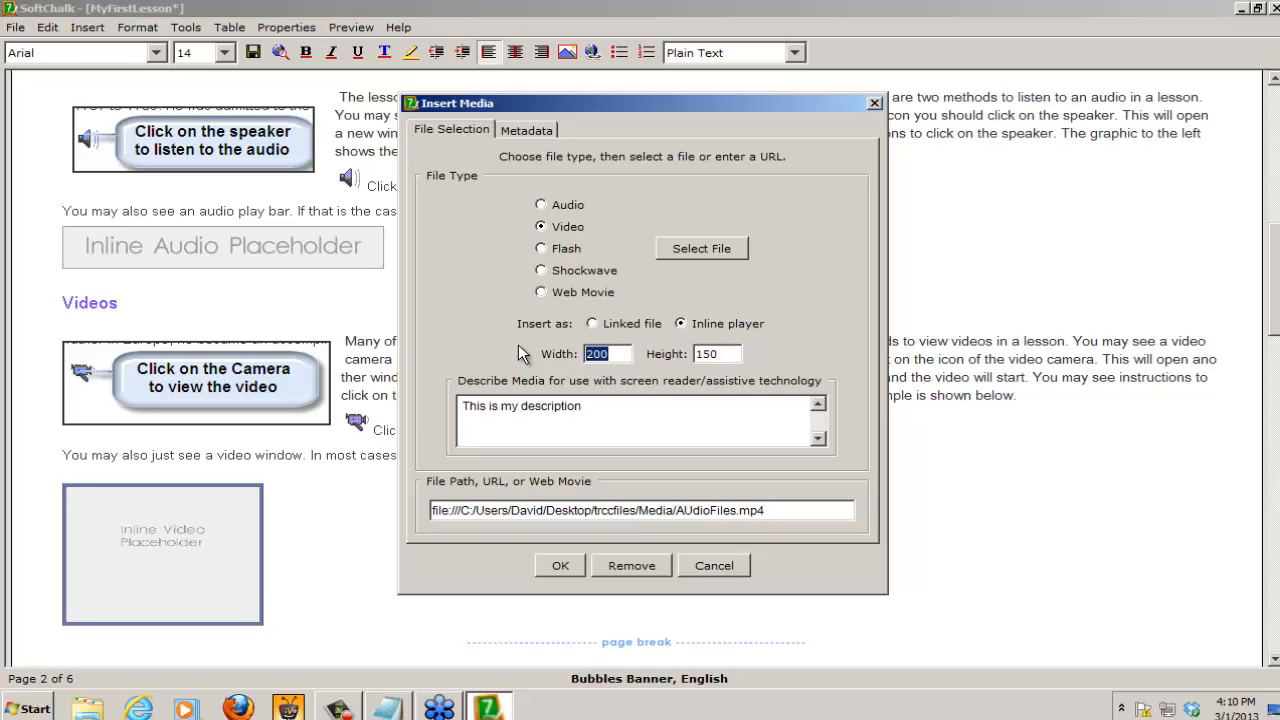
pyautogui.write('800')
pyautogui.moveTo(720, 354); pyautogui.dragTo(652, 358)
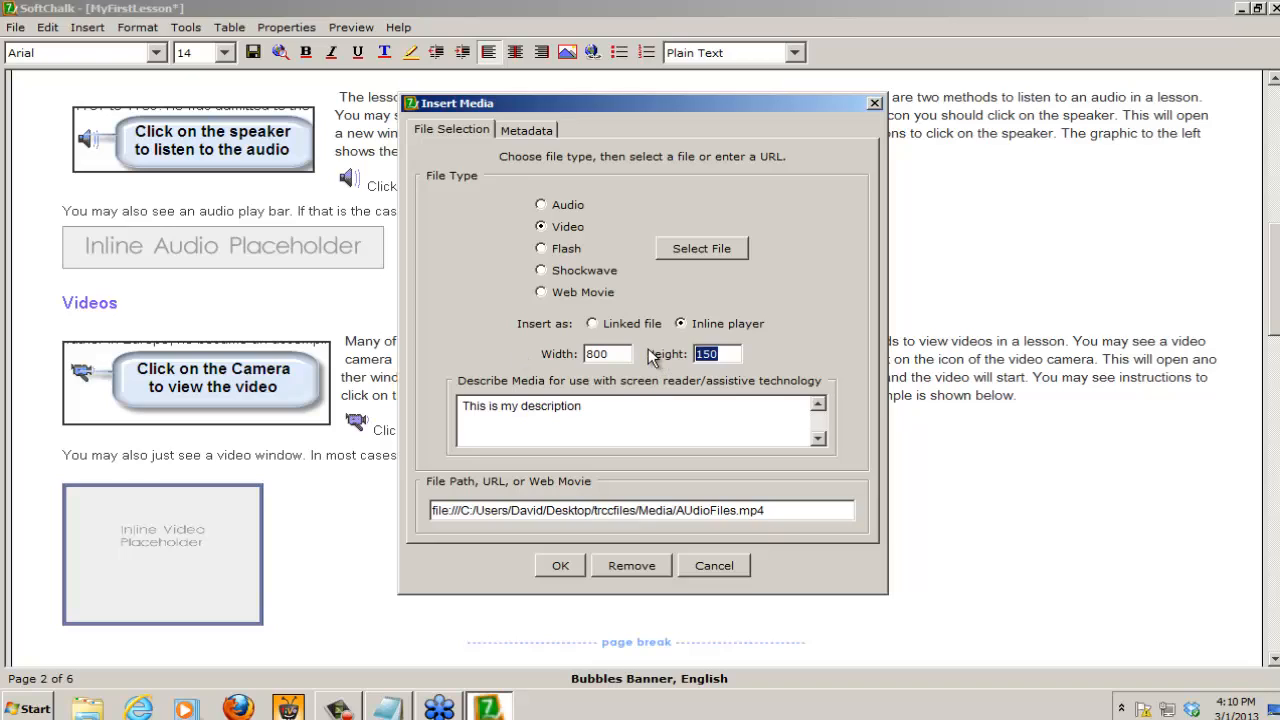
pyautogui.write('620')
pyautogui.click(560, 566)
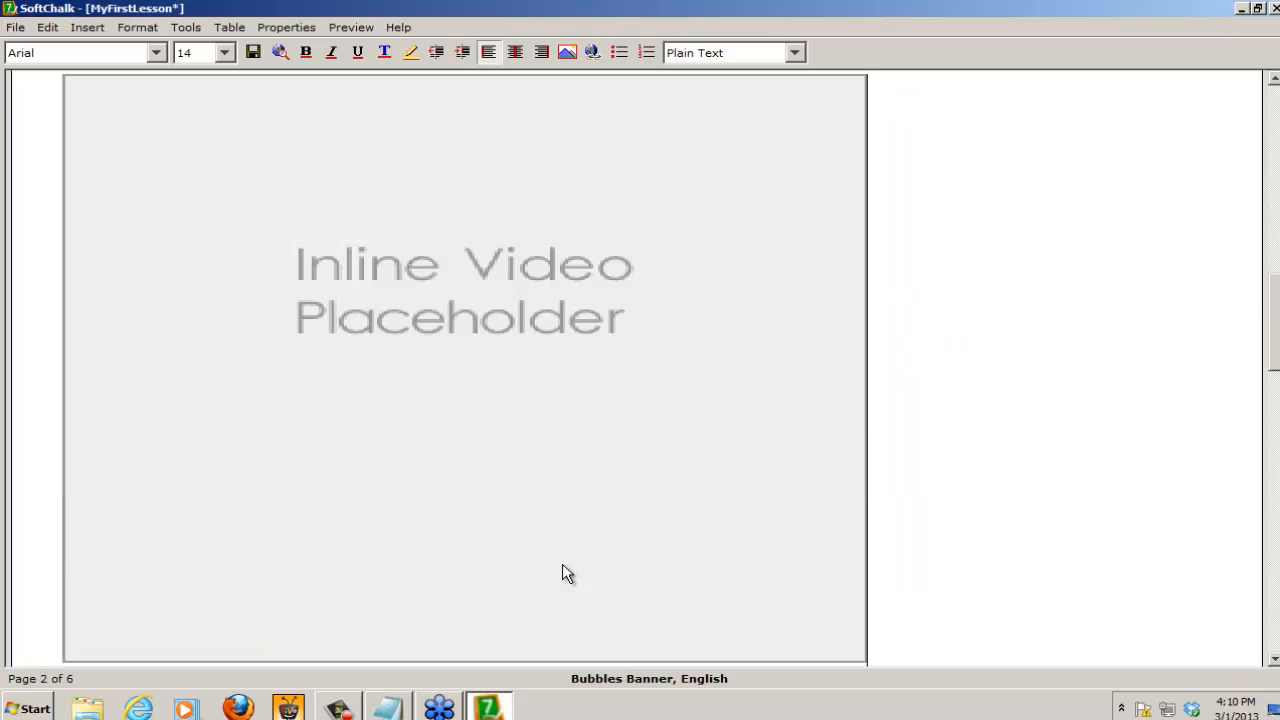
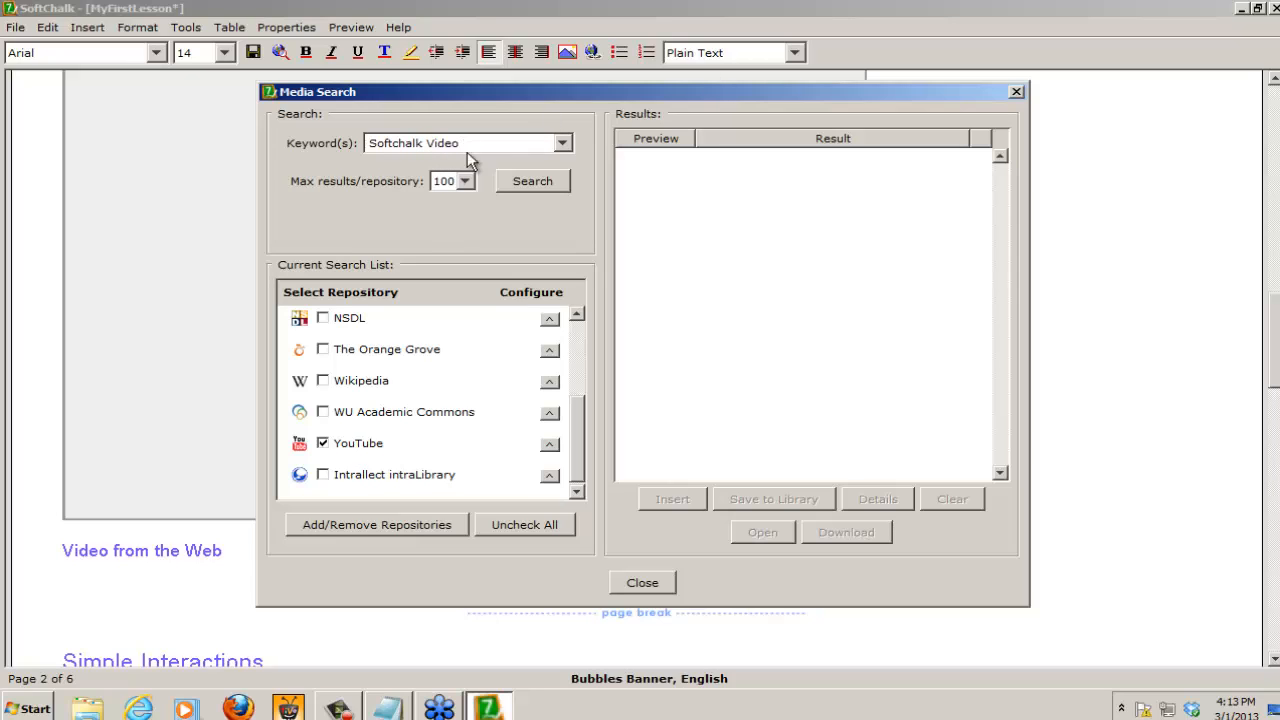
# Step: Search YouTube for "Softchalk Video" and insert the result "Viewing Video in SoftChalk" under the Video from the Web heading
pyautogui.click(540, 180)
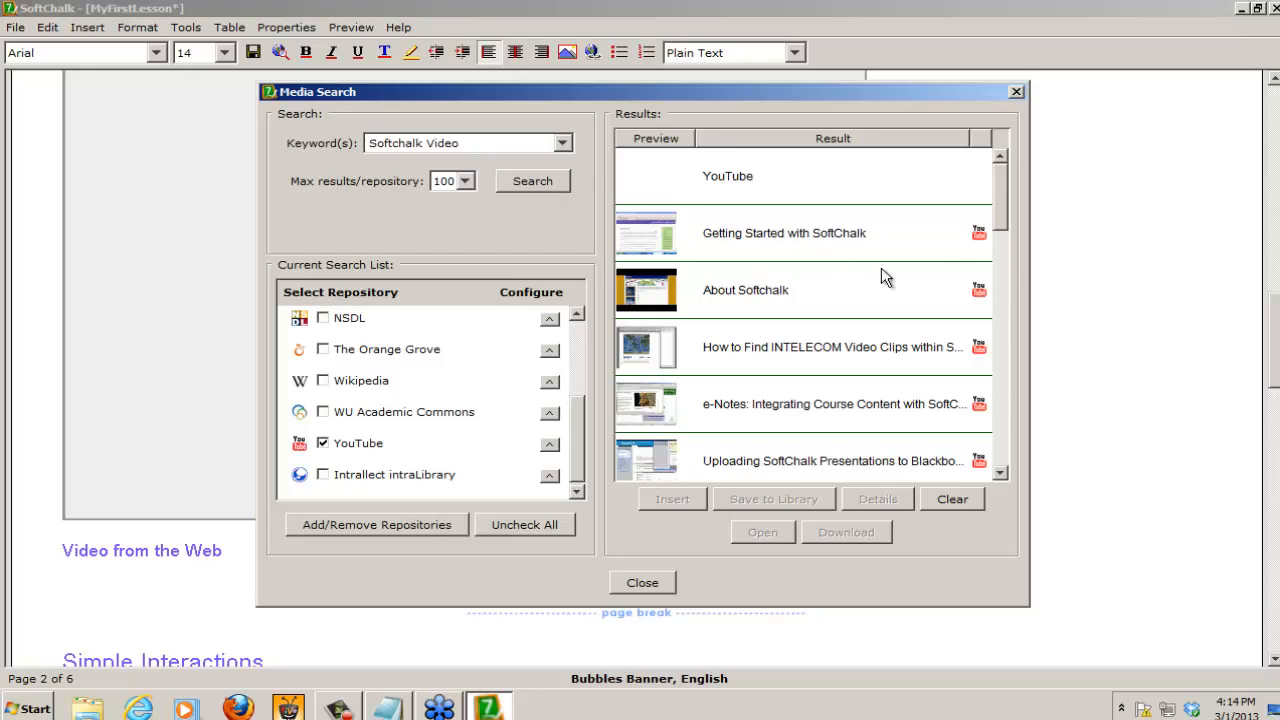
pyautogui.moveTo(1009, 210); pyautogui.dragTo(1008, 276)
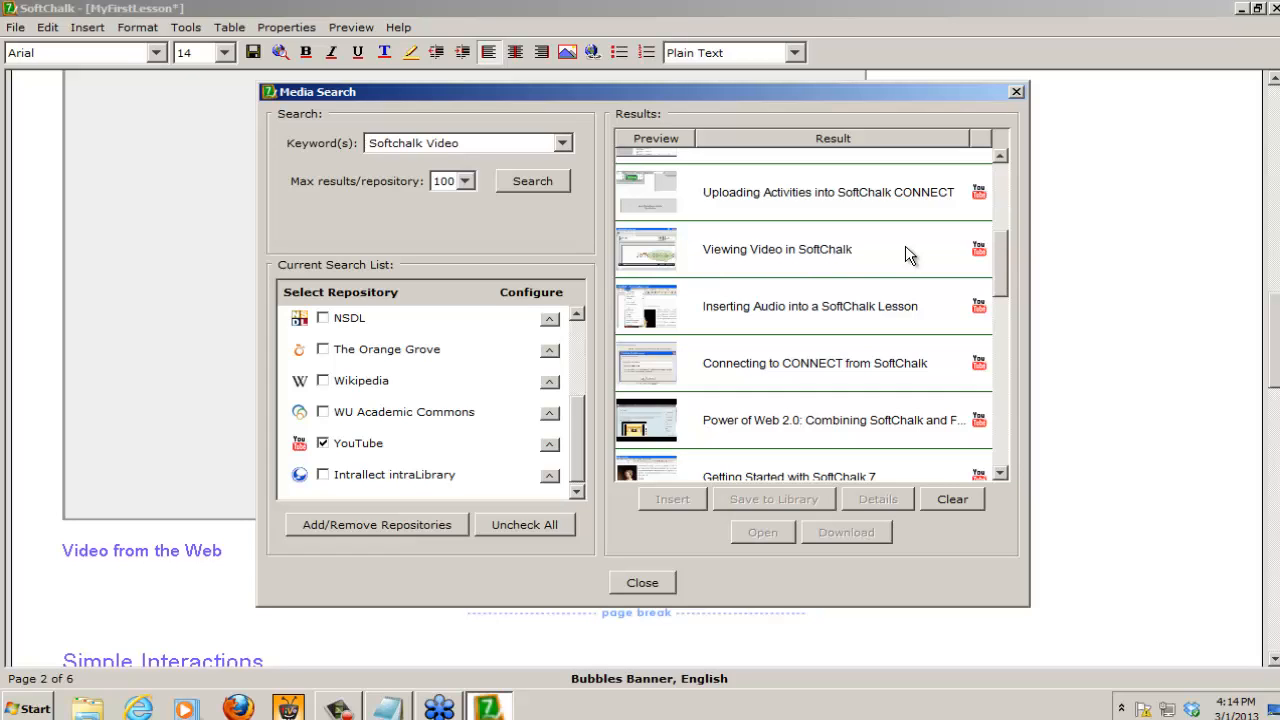
pyautogui.click(765, 251)
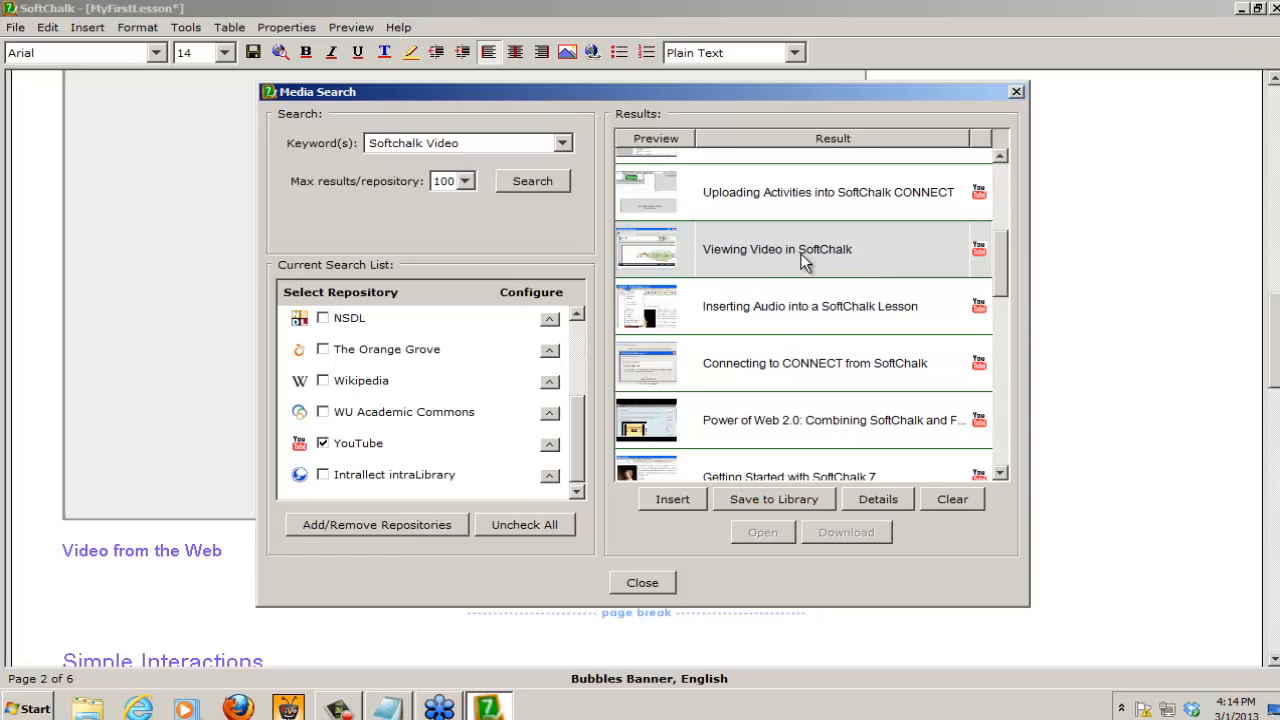
pyautogui.click(671, 499)
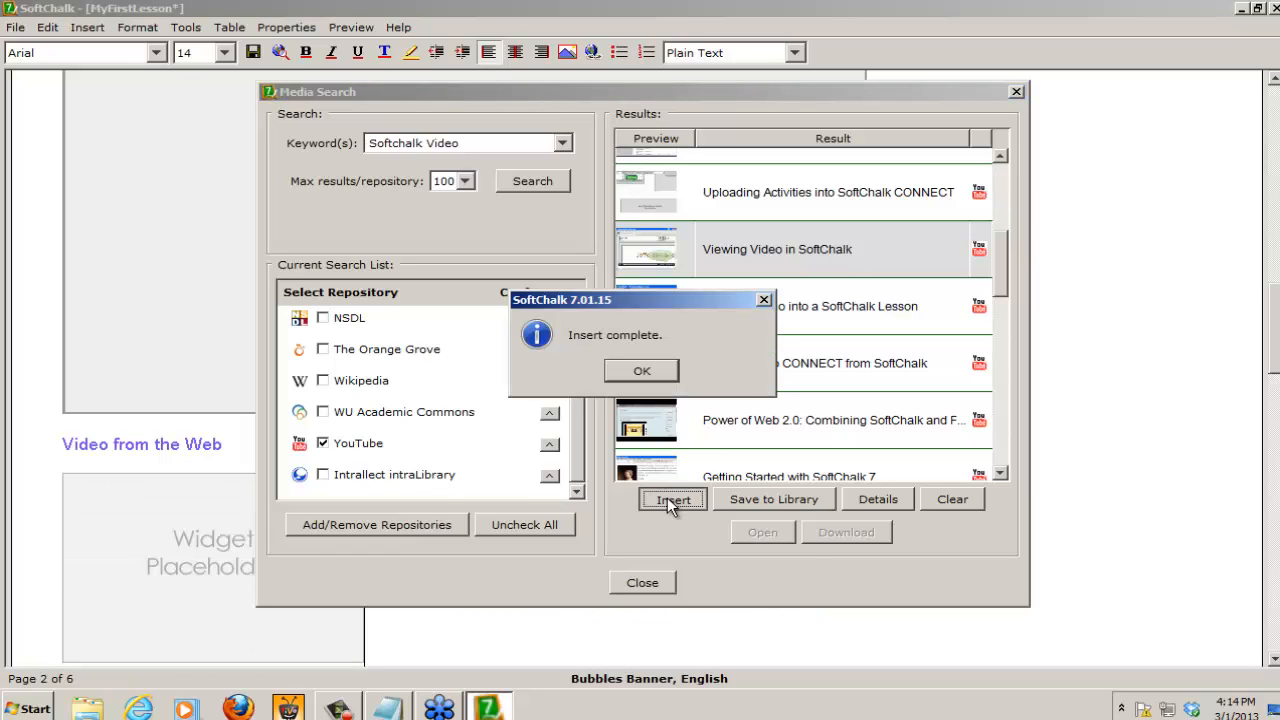
pyautogui.click(641, 371)
pyautogui.click(642, 583)
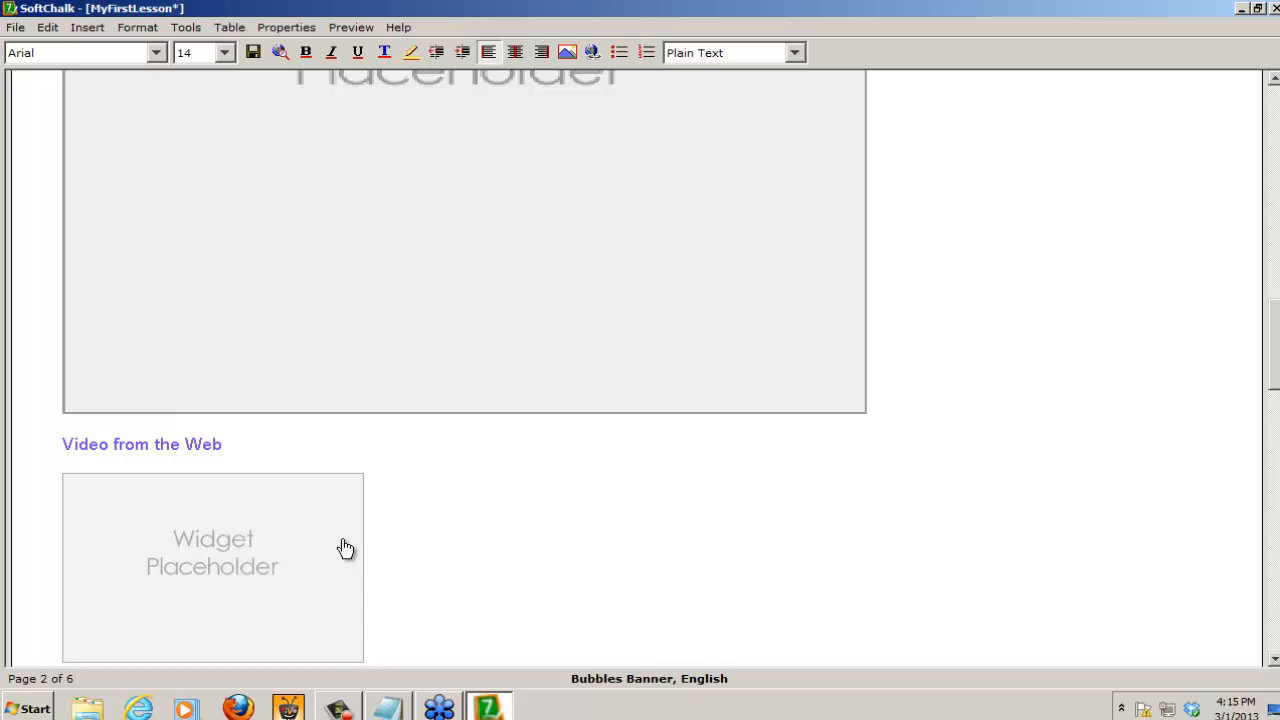
# Step: Add the subheading "A Video from CNN" in Heading 3 style below the widget placeholder, followed by an empty line
pyautogui.press('Return')
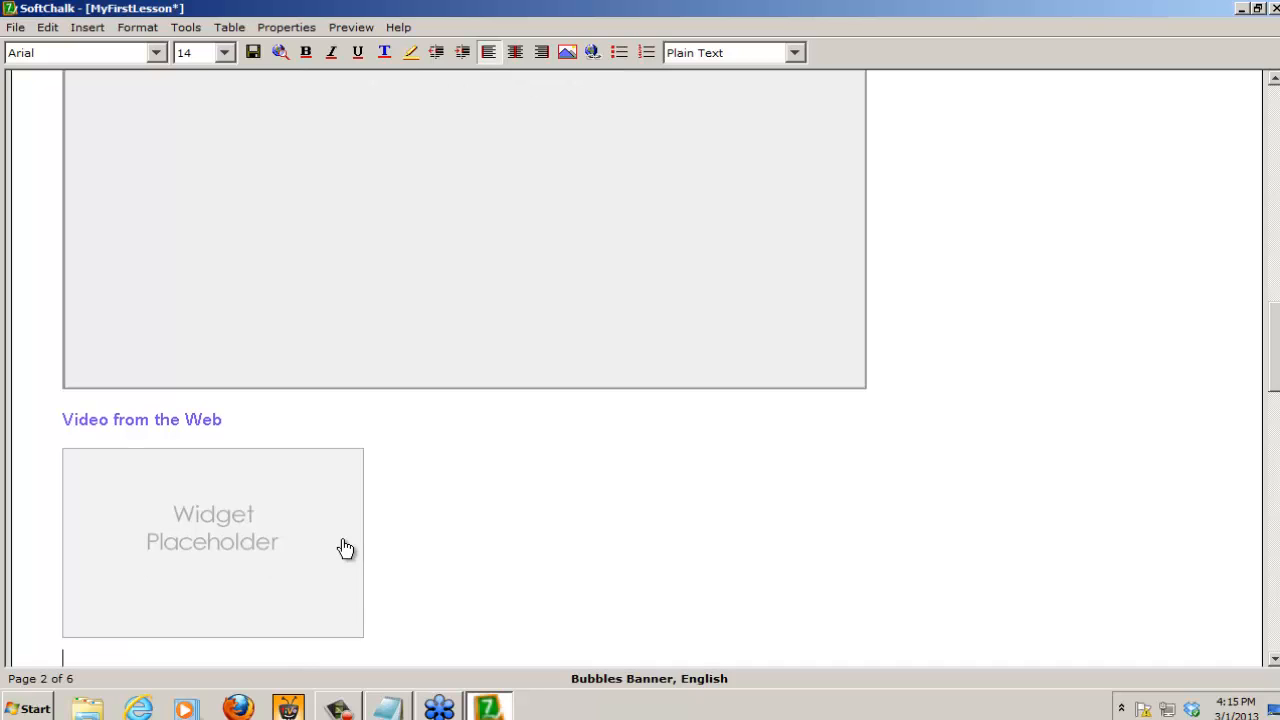
pyautogui.write('A Video from CNN')
pyautogui.click(698, 53)
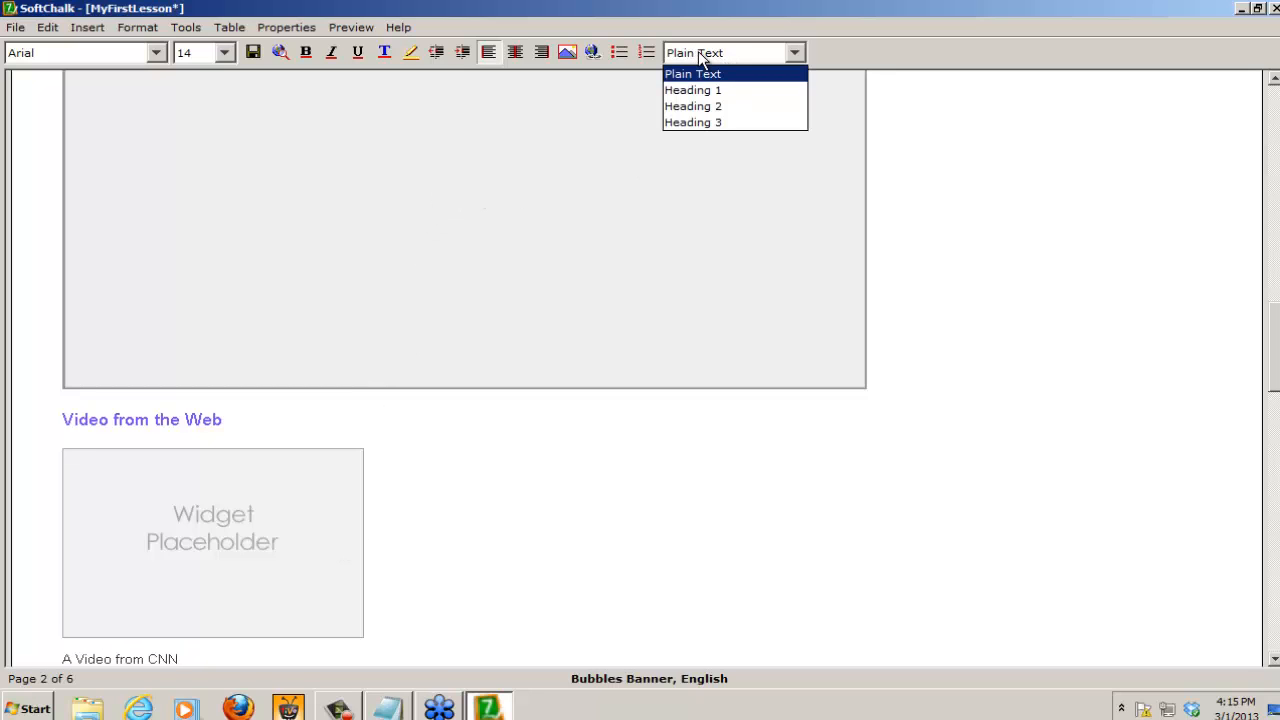
pyautogui.click(701, 122)
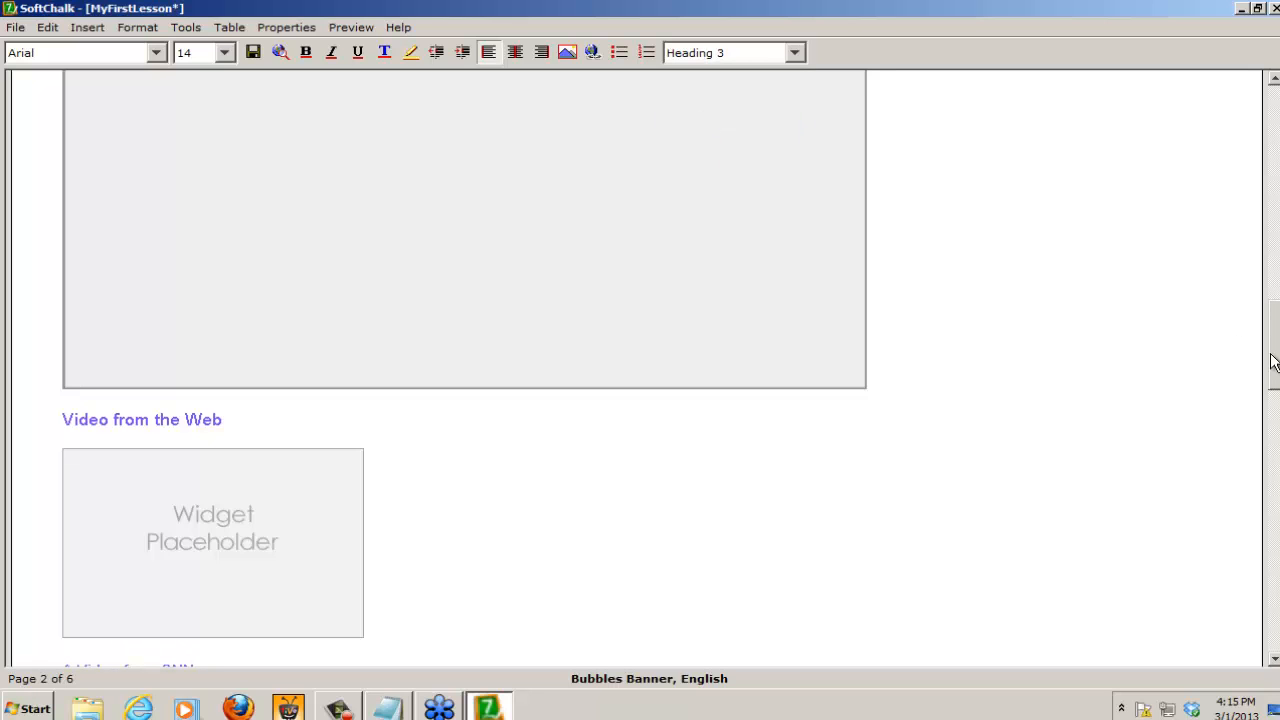
pyautogui.moveTo(1275, 358); pyautogui.dragTo(1275, 384)
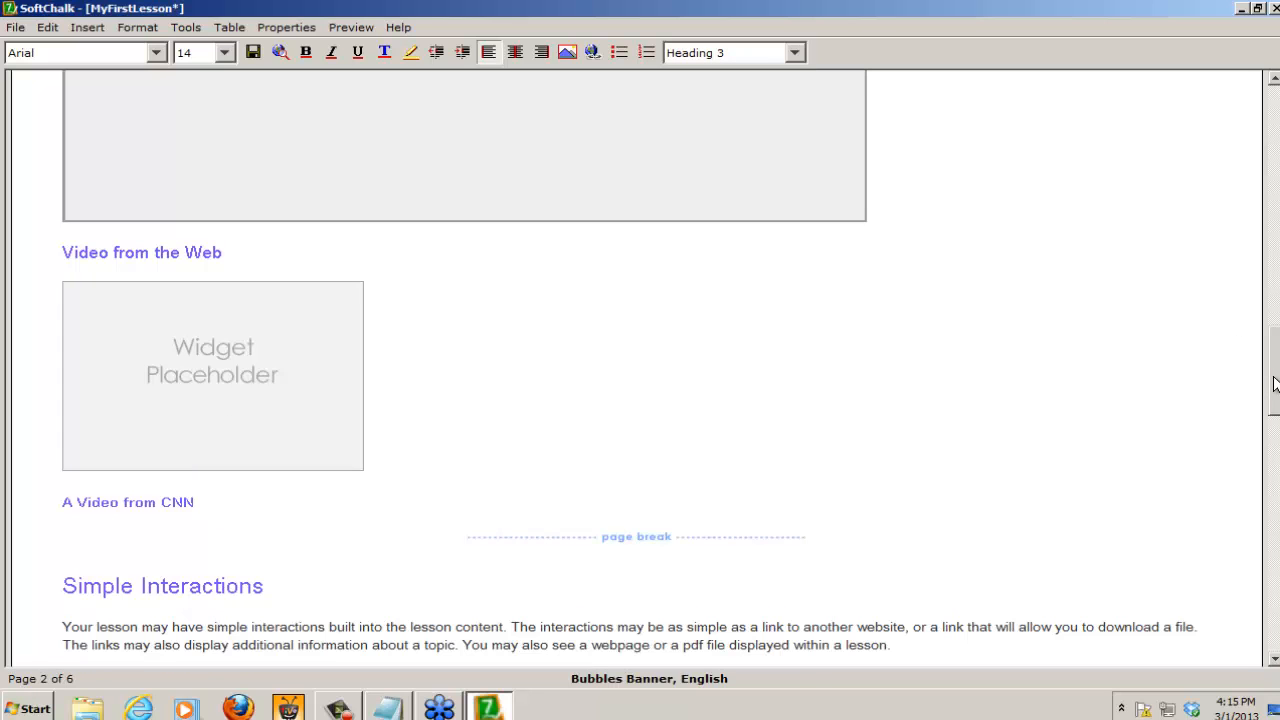
pyautogui.press('Return')
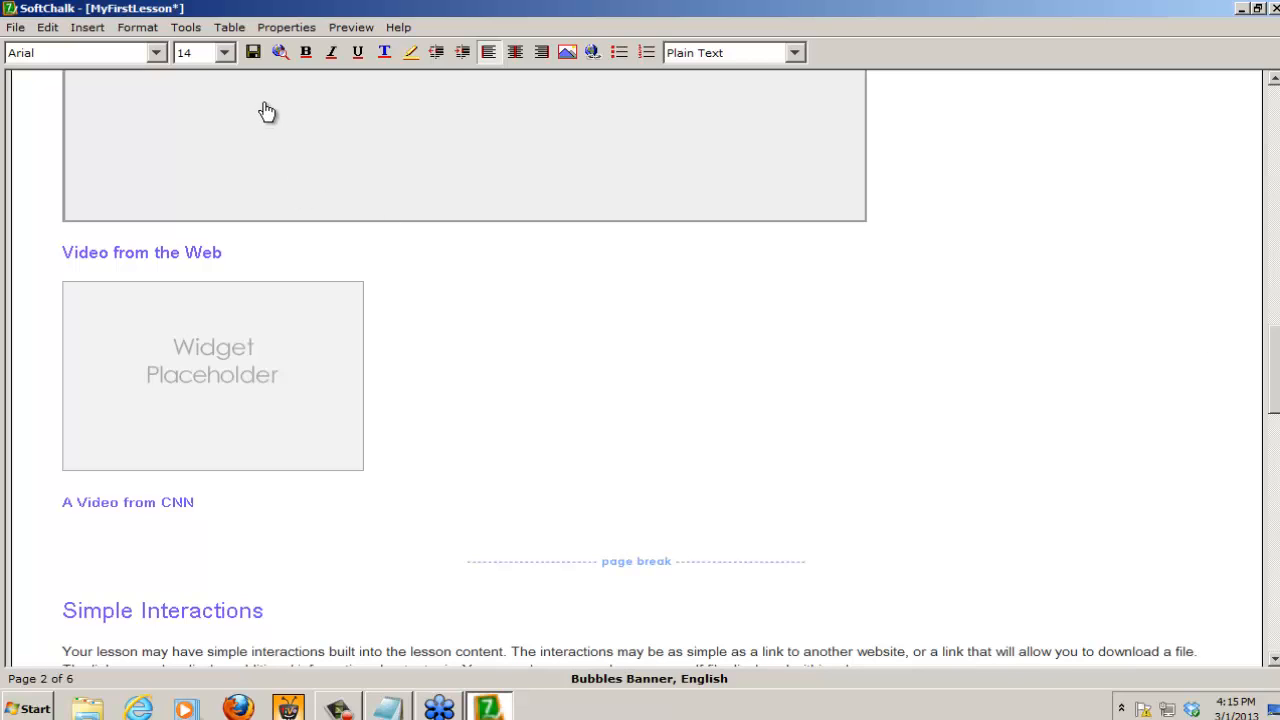
# Step: Save the lesson while previewing it in Firefox, and go to cnn.com in that browser window
pyautogui.click(279, 49)
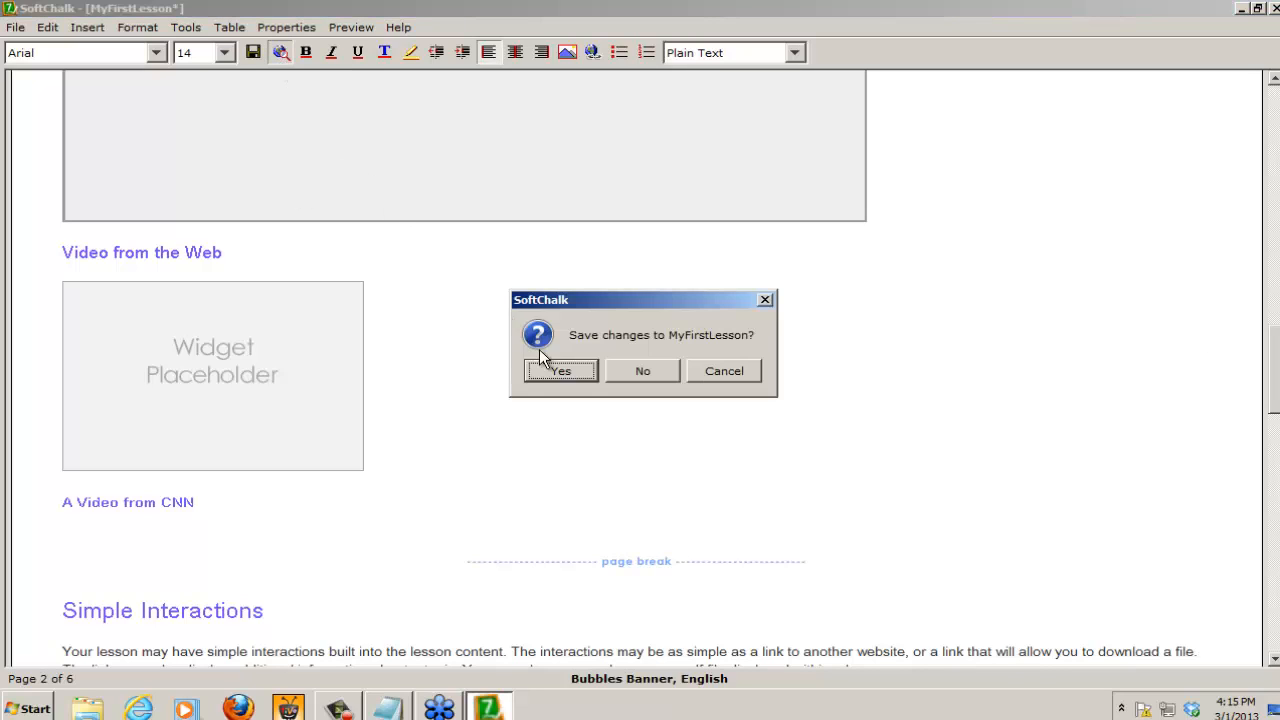
pyautogui.click(562, 371)
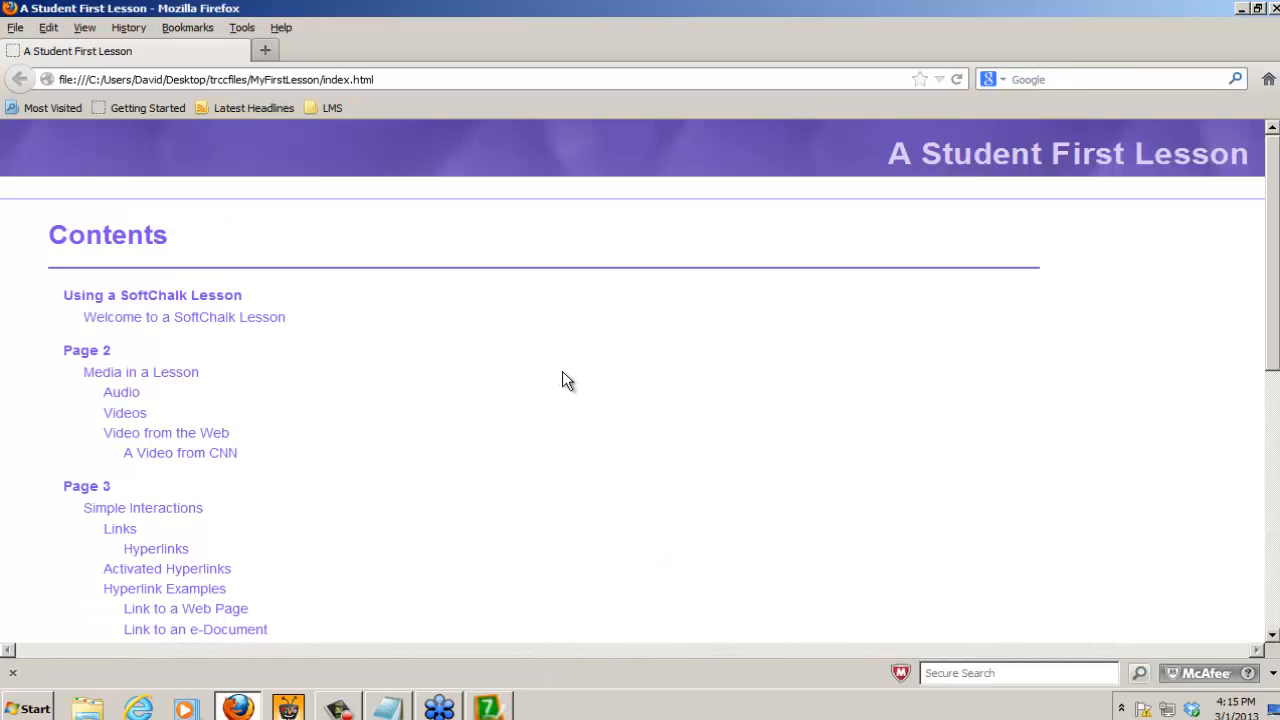
pyautogui.click(410, 79)
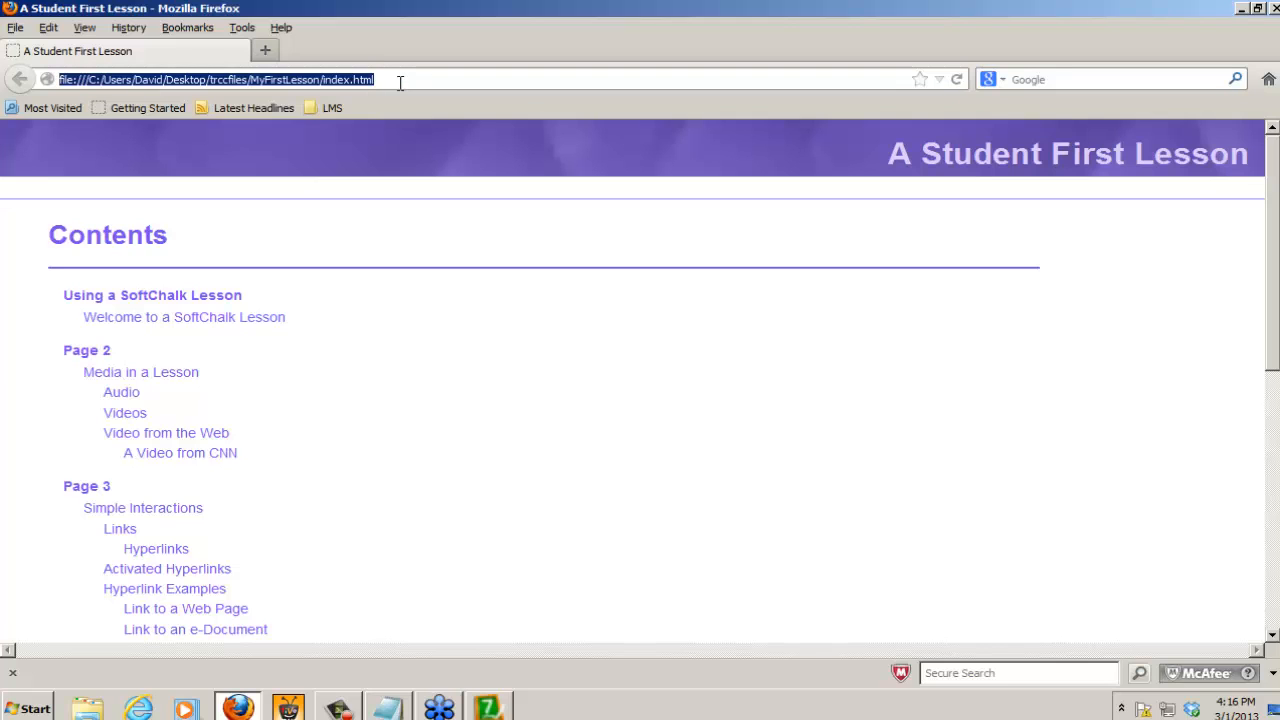
pyautogui.write('cnn.co')
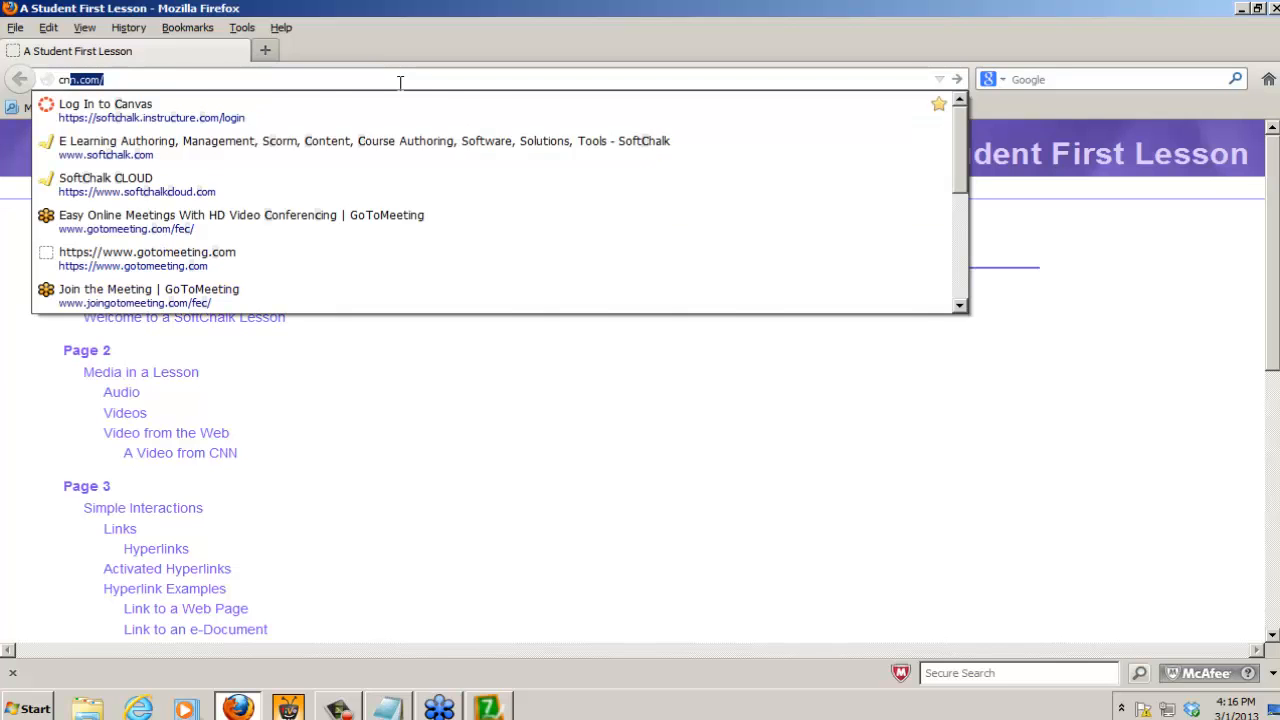
pyautogui.write('m')
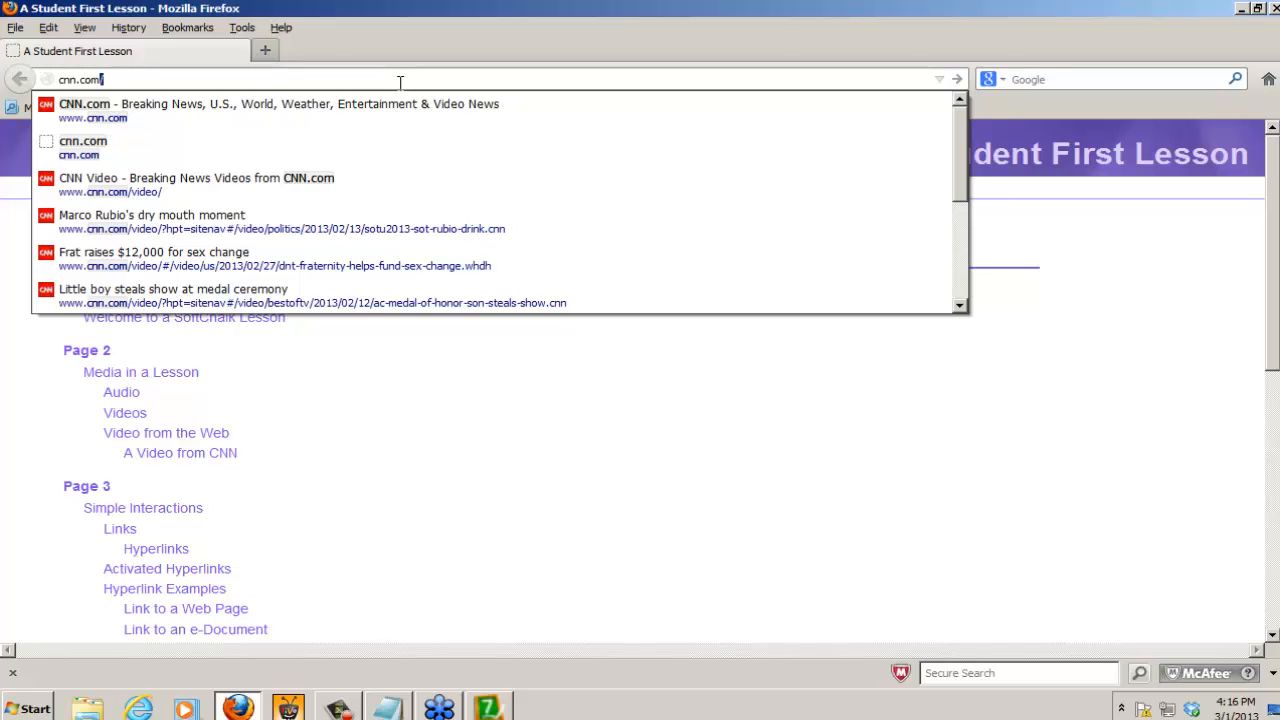
pyautogui.press('Return')
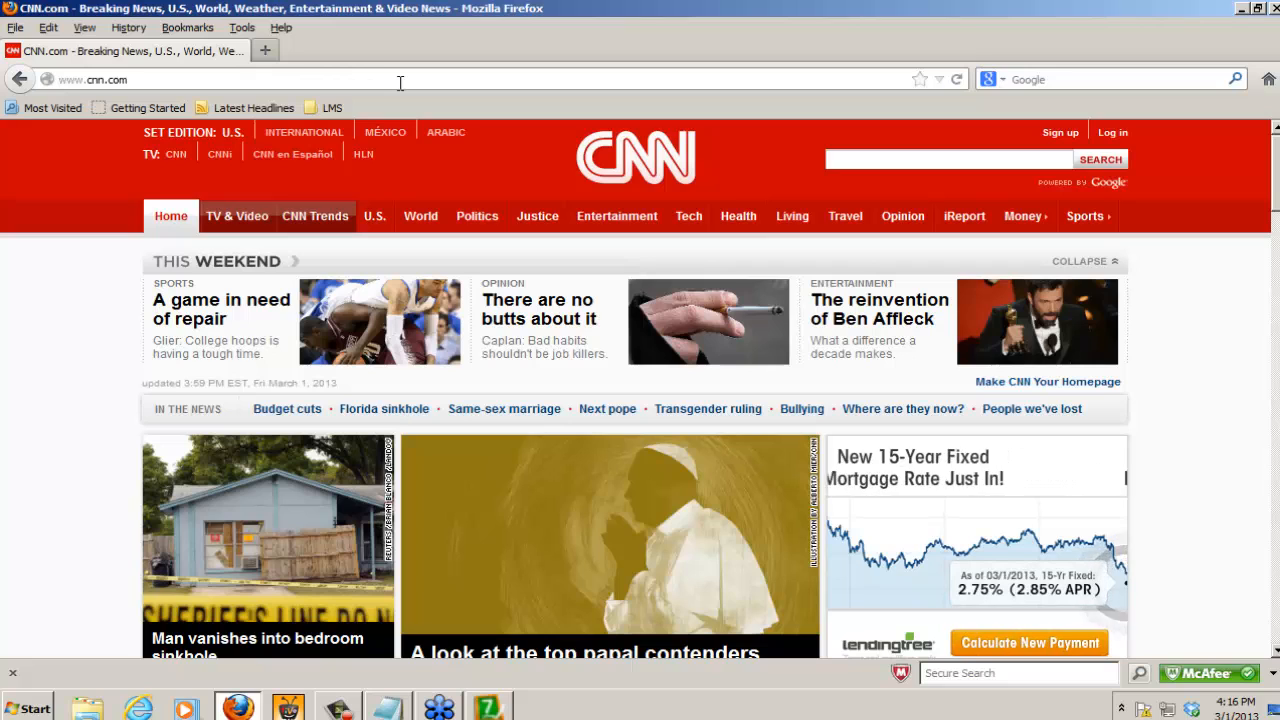
# Step: Open CNN's video page, pause the playing video "Whose travel cost taxpayers $11 million?" and copy its embed code
pyautogui.click(238, 222)
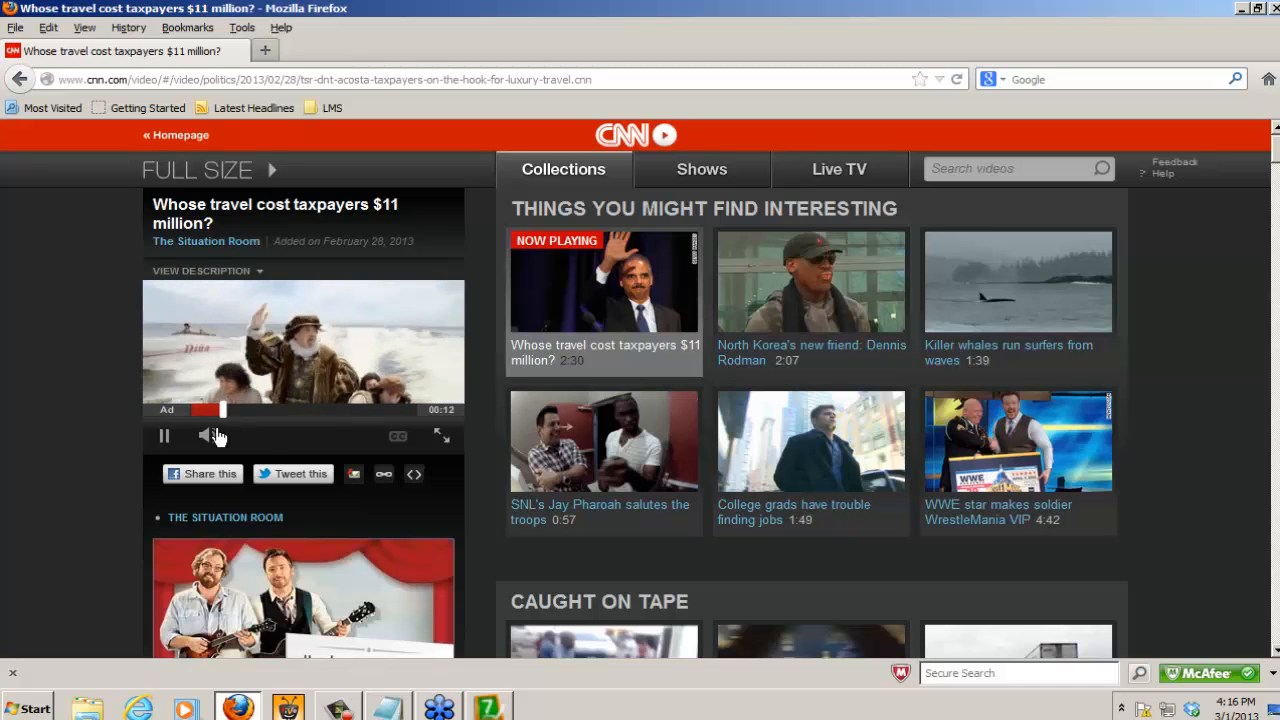
pyautogui.click(164, 437)
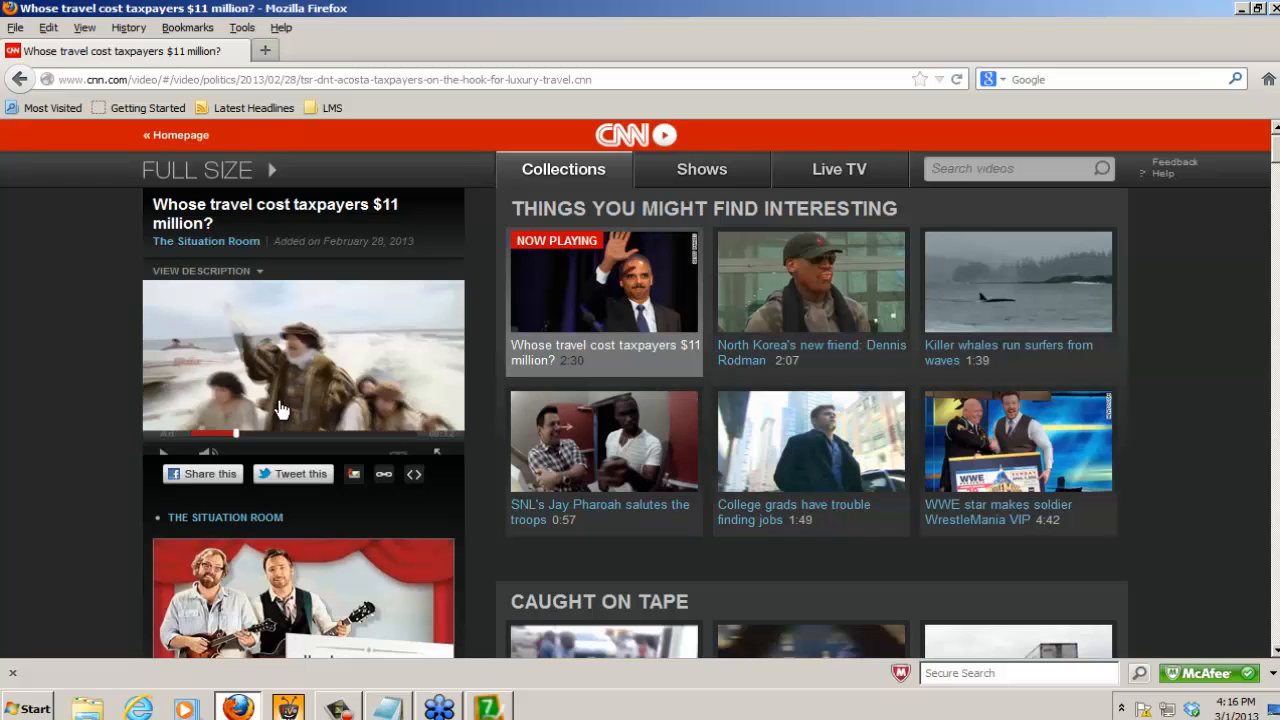
pyautogui.click(413, 476)
# Step: Switch back to SoftChalk, start a new widget below the A Video from CNN heading and paste the copied embed code into it
pyautogui.moveTo(497, 710)
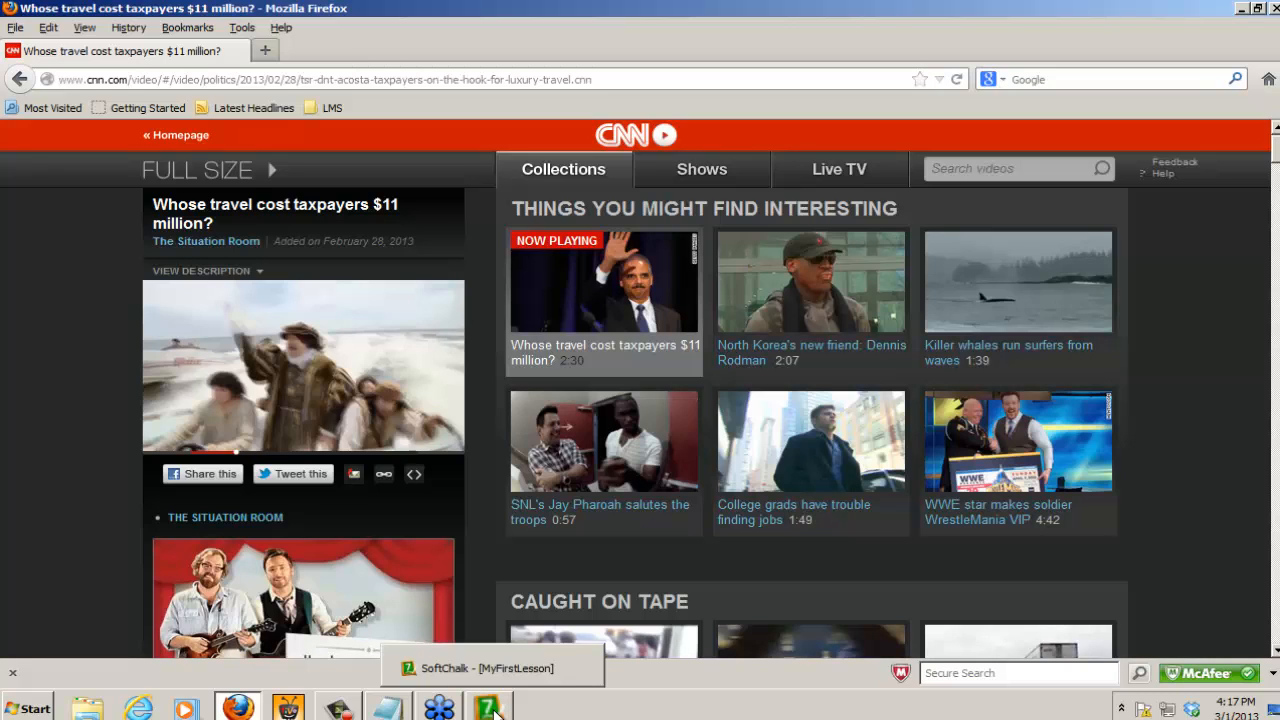
pyautogui.click(490, 708)
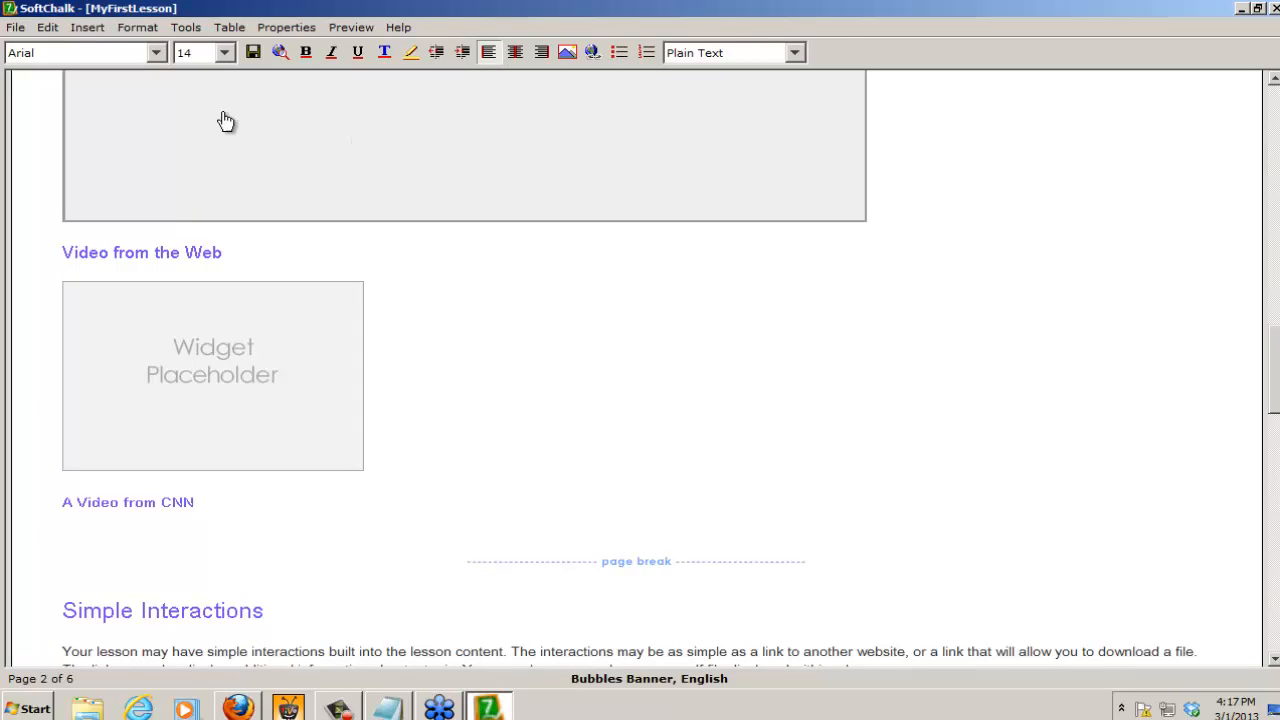
pyautogui.click(87, 27)
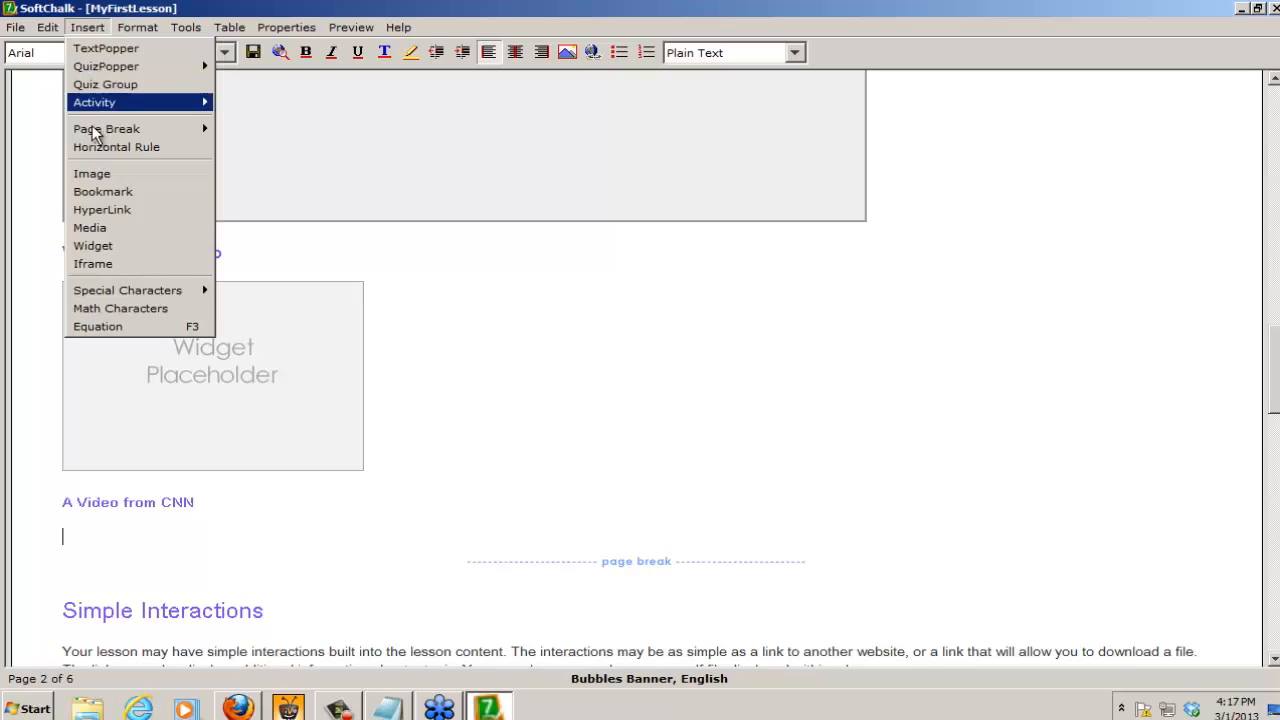
pyautogui.click(92, 246)
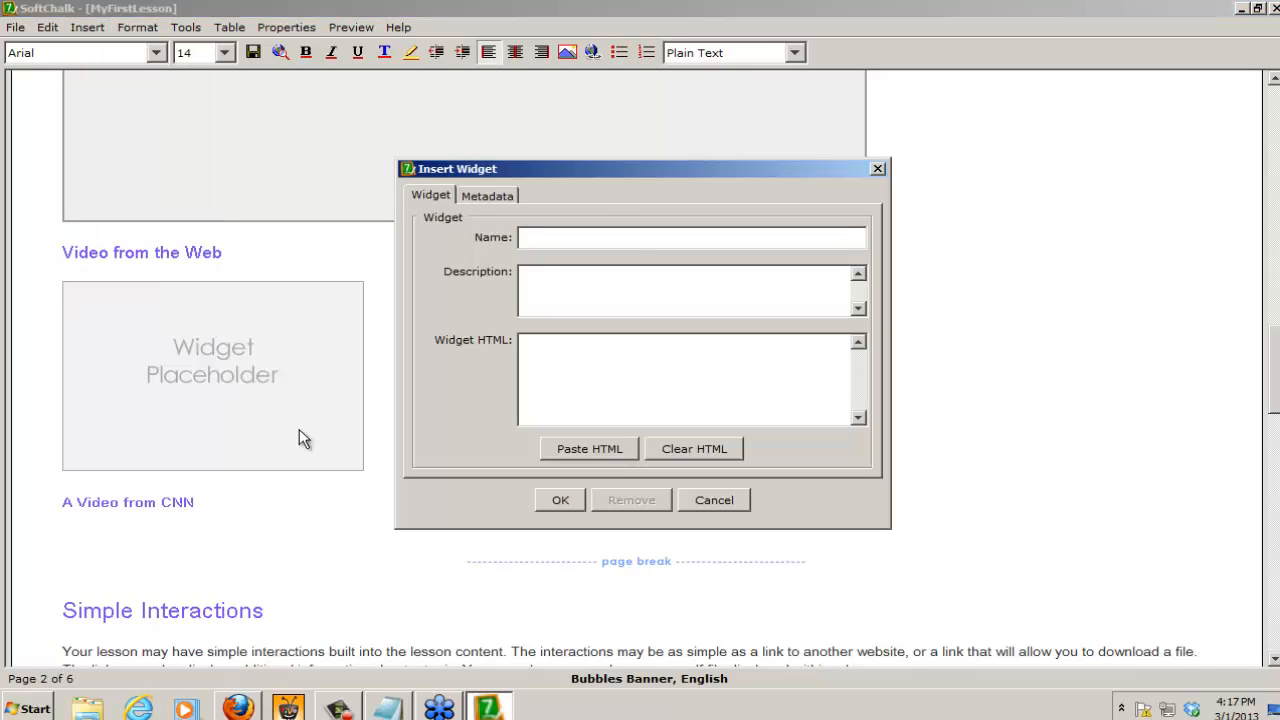
pyautogui.click(588, 448)
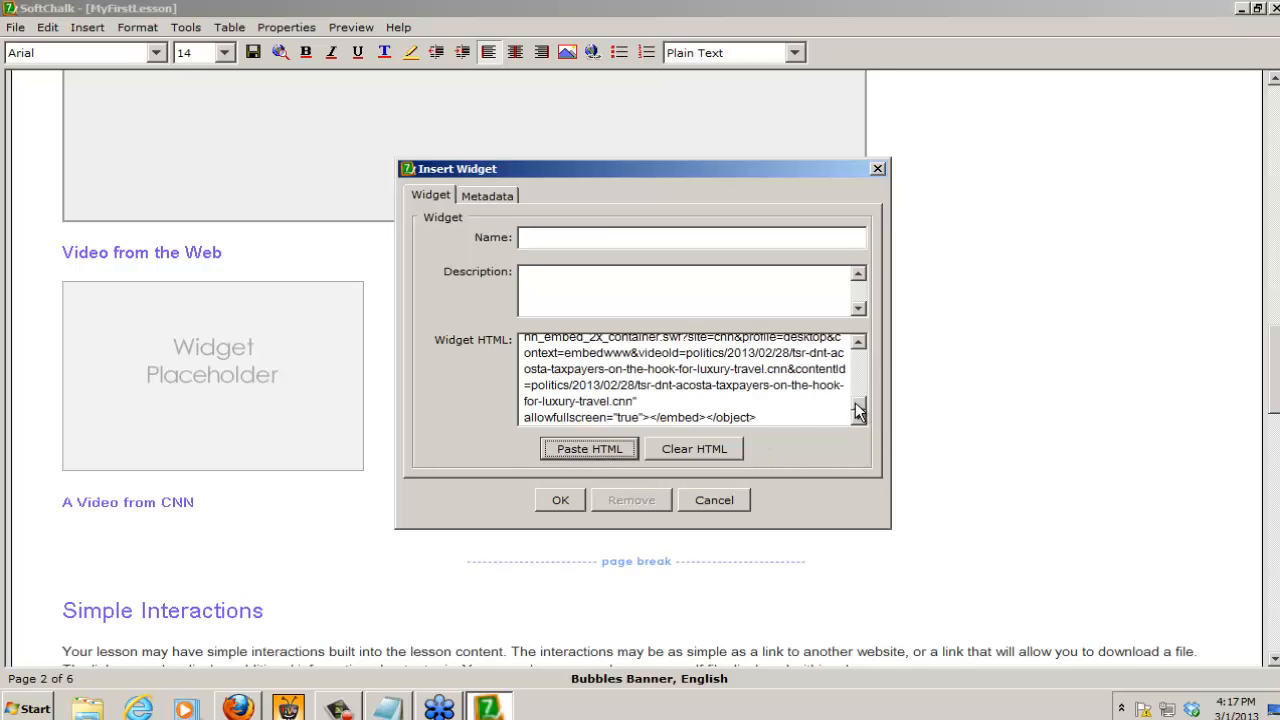
pyautogui.moveTo(860, 412)
pyautogui.mouseDown()
pyautogui.moveTo(859, 358)
pyautogui.moveTo(858, 412)
pyautogui.mouseUp()
# Step: Name the widget "CNN 1", describe it as "This is my description" and insert it into the lesson
pyautogui.click(567, 237)
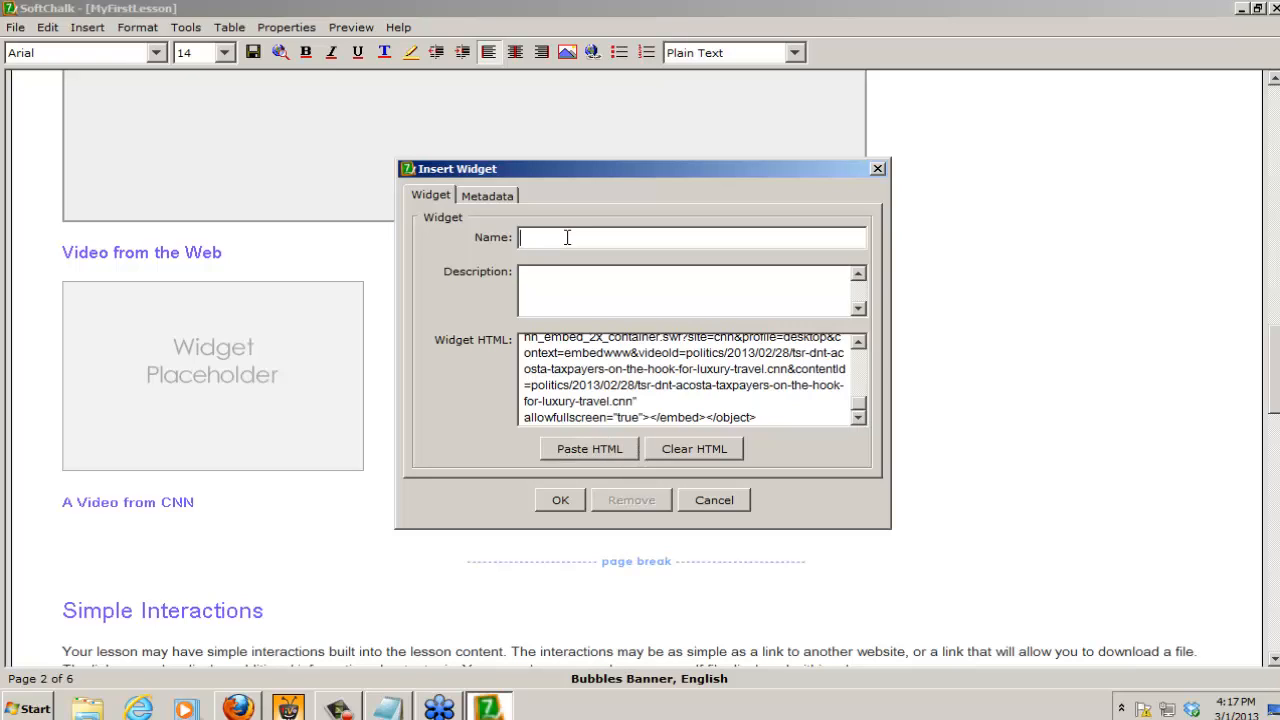
pyautogui.write('CNN 1')
pyautogui.click(577, 275)
pyautogui.write('This is my desc')
pyautogui.press('BackSpace')
pyautogui.write('cription')
pyautogui.click(561, 498)
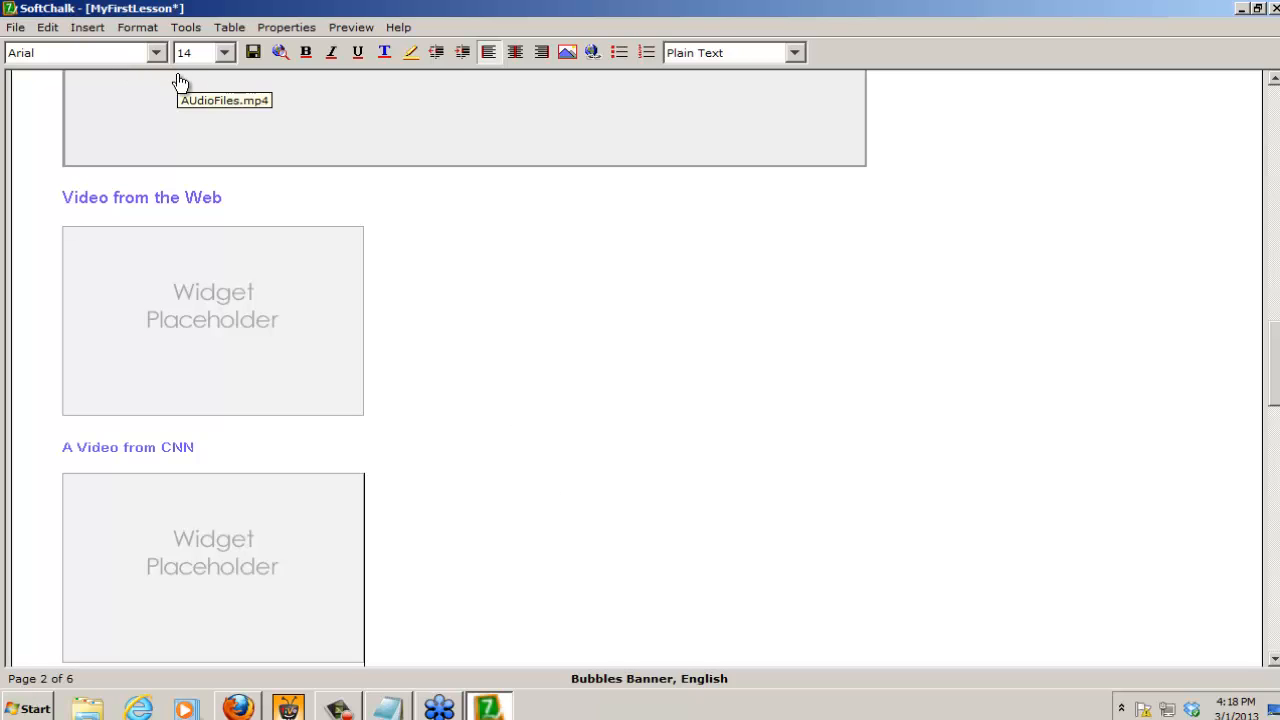
# Step: Save the lesson, preview it in the browser and go to its Videos section
pyautogui.click(278, 50)
pyautogui.click(571, 368)
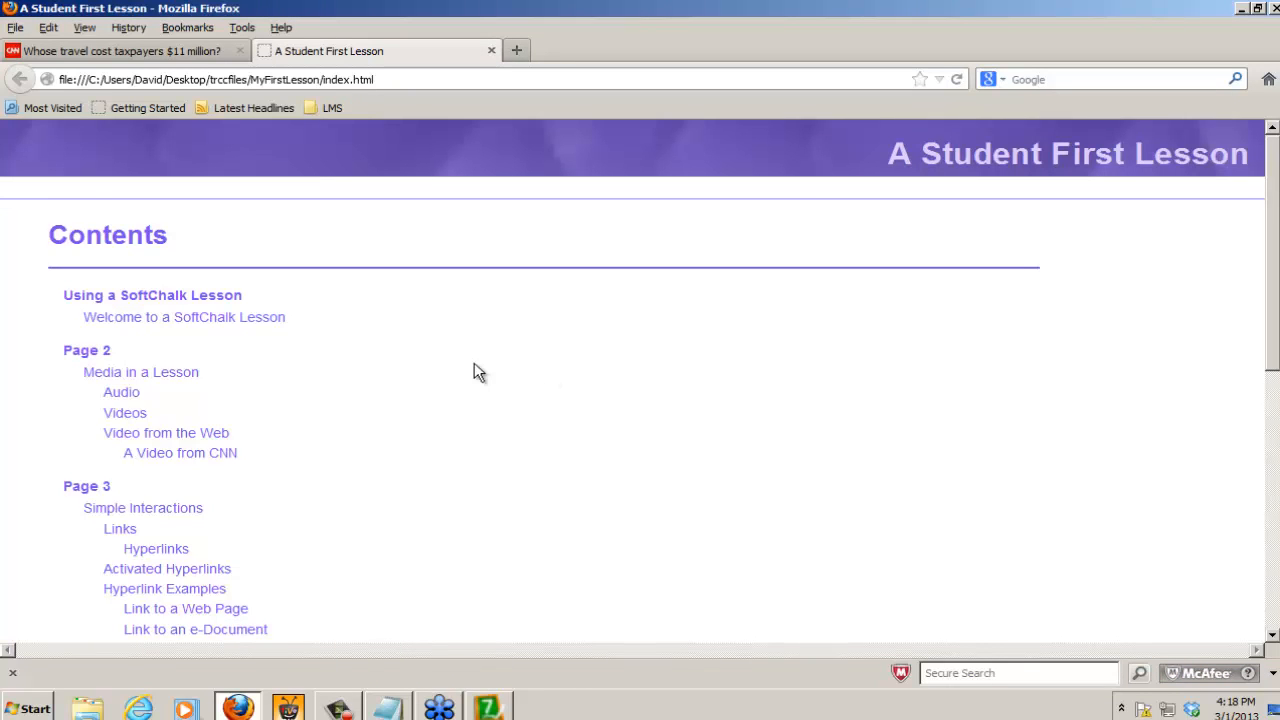
pyautogui.click(126, 416)
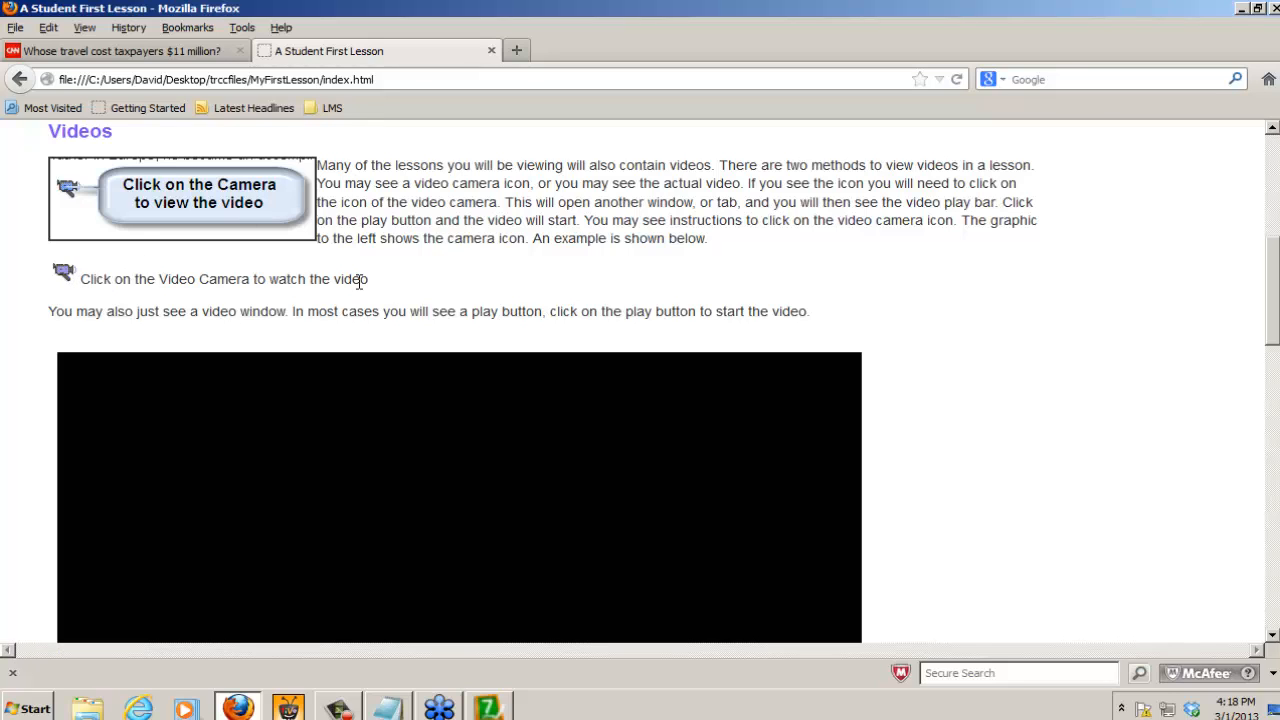
# Step: Test the video camera link in the preview, close the tab it opens and check the inline video player
pyautogui.click(67, 276)
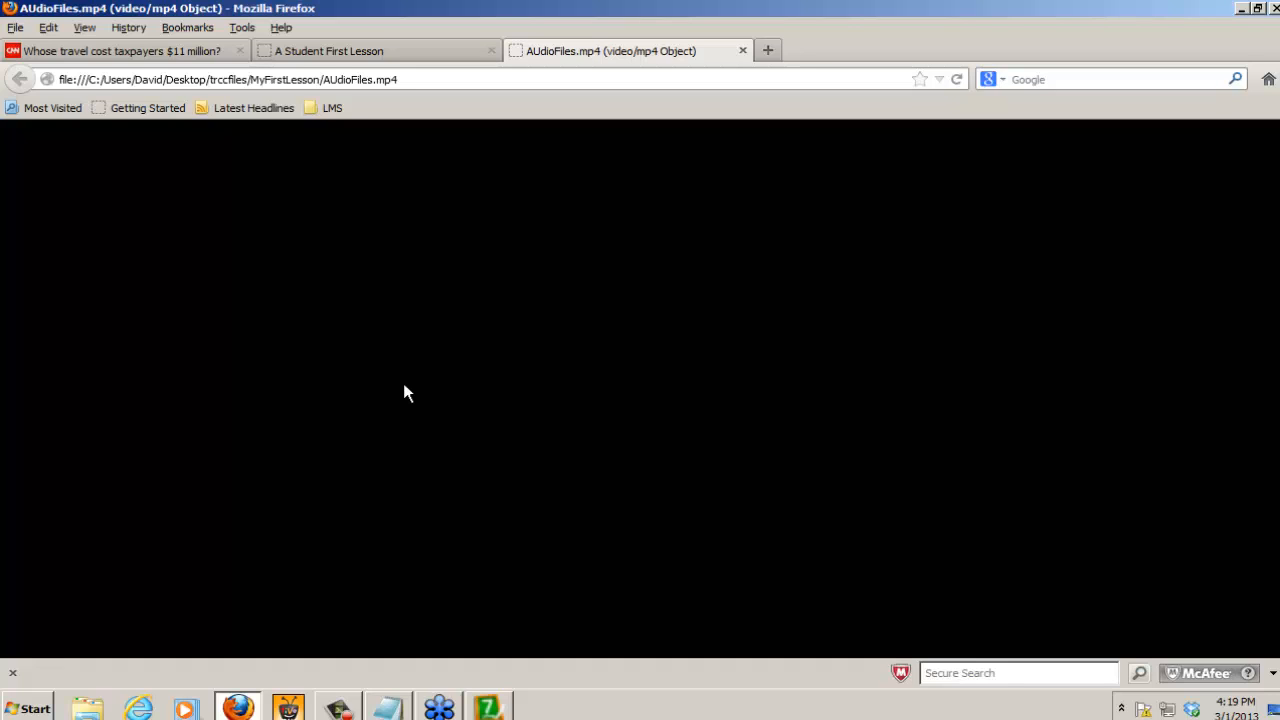
pyautogui.click(743, 50)
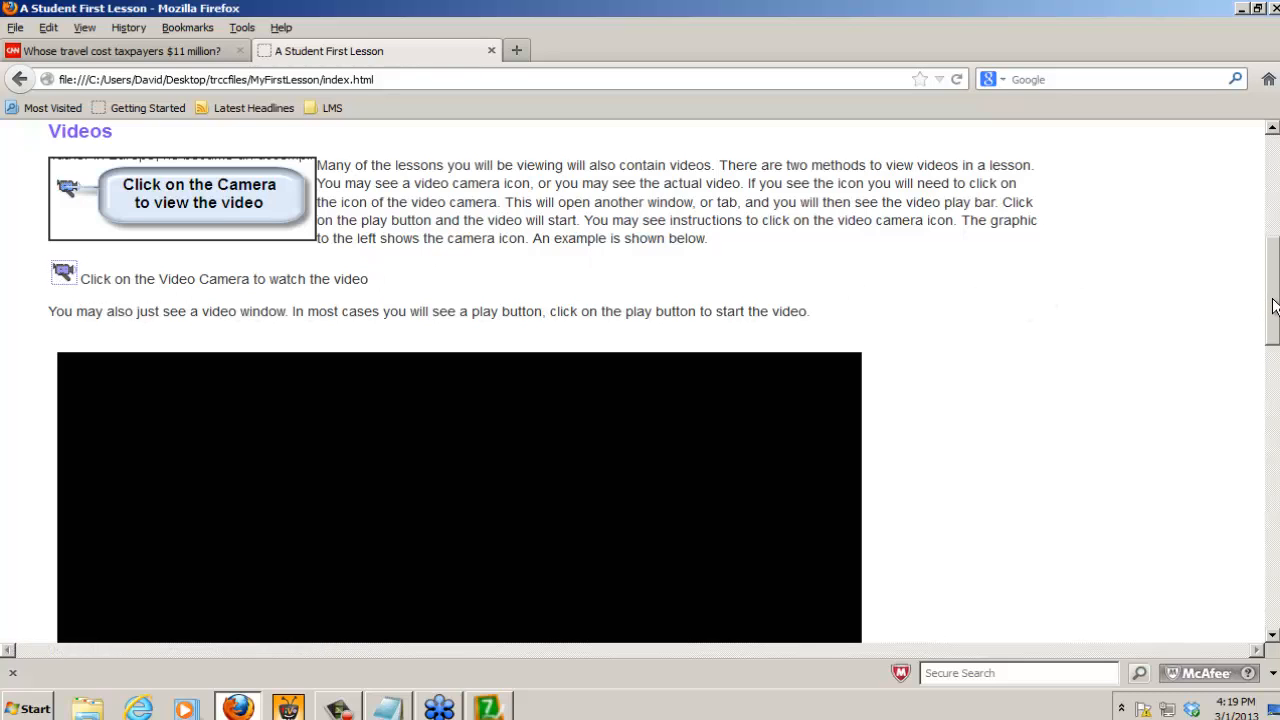
pyautogui.moveTo(1273, 310); pyautogui.dragTo(1272, 380)
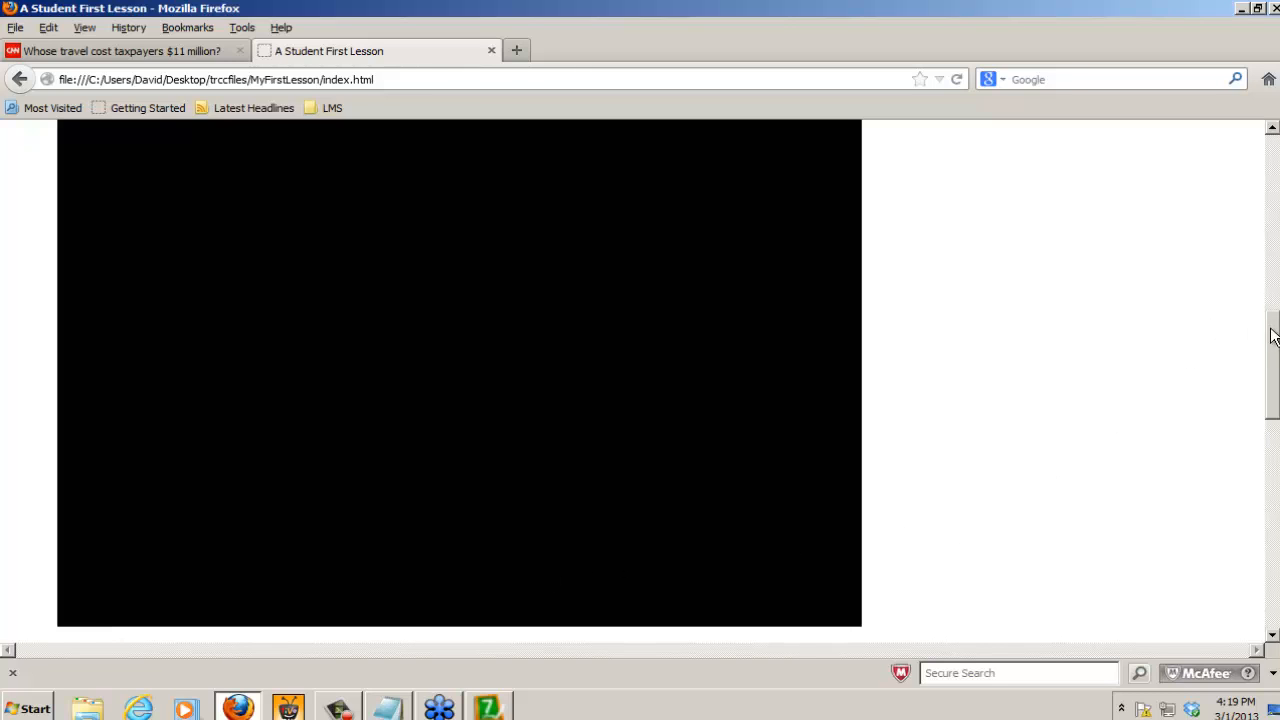
# Step: Play and pause the YouTube video under Video from the Web, and start the CNN video below it
pyautogui.moveTo(1275, 366); pyautogui.dragTo(1275, 477)
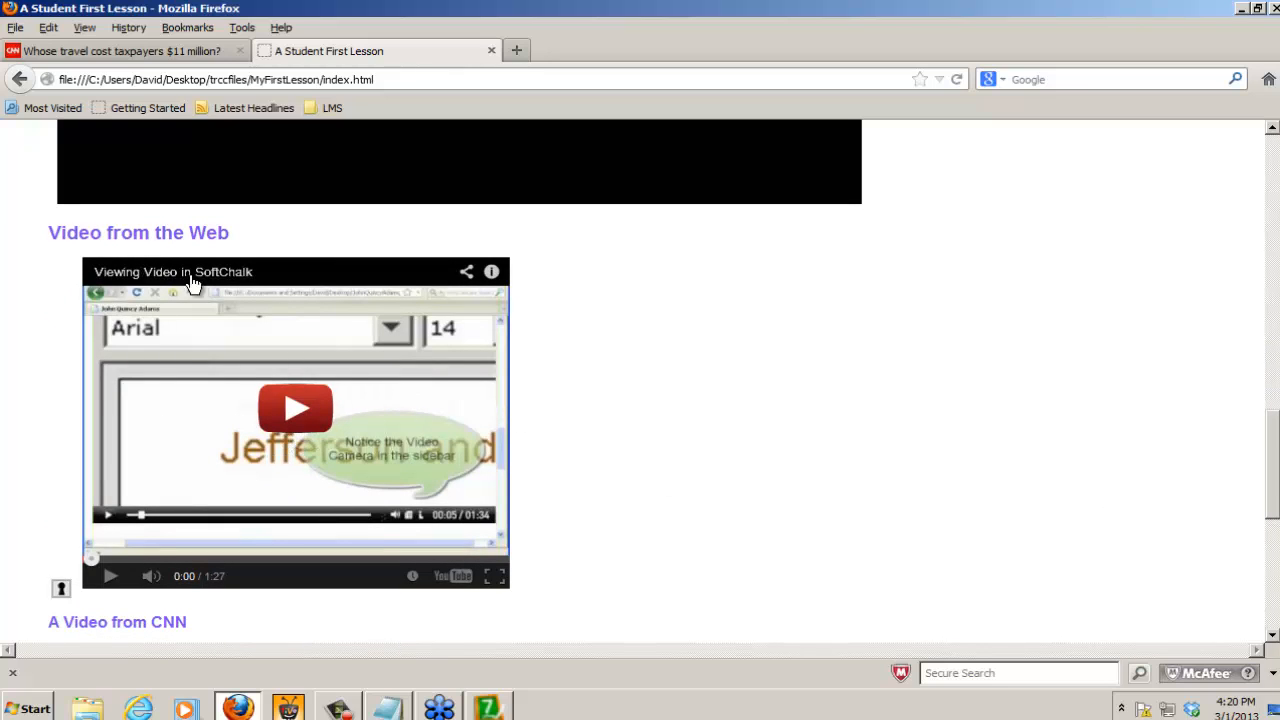
pyautogui.click(296, 410)
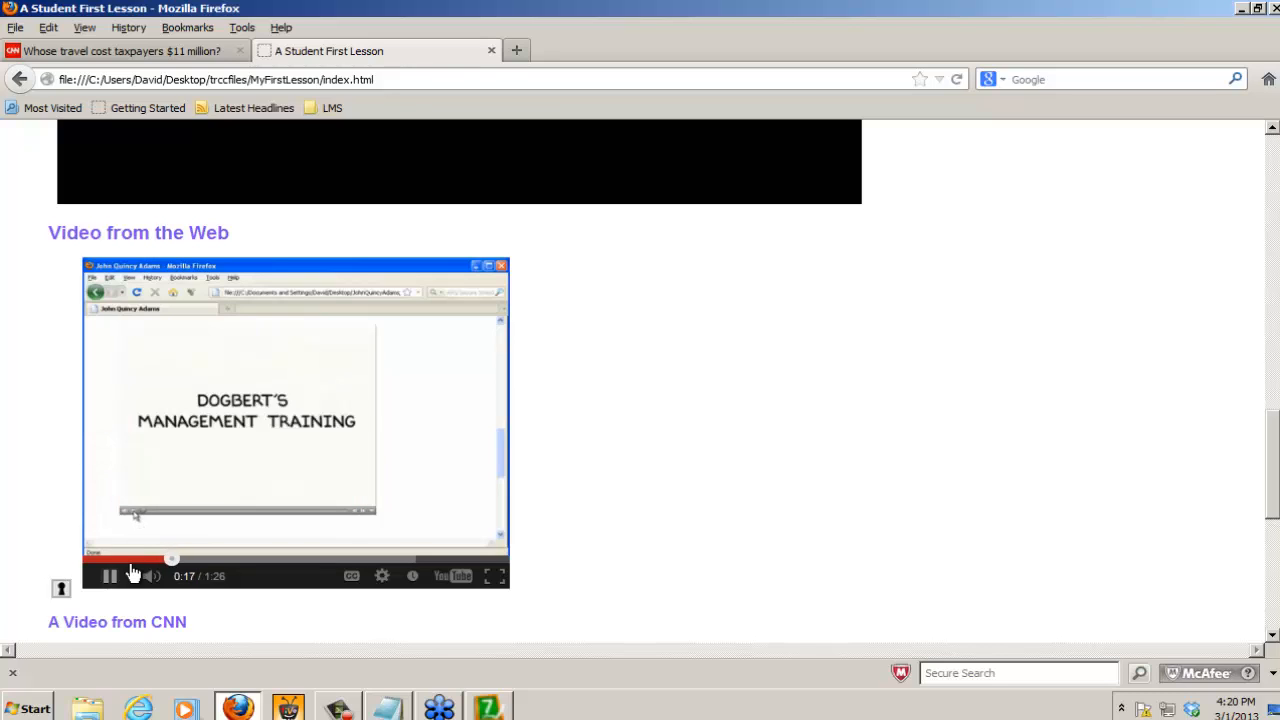
pyautogui.click(108, 576)
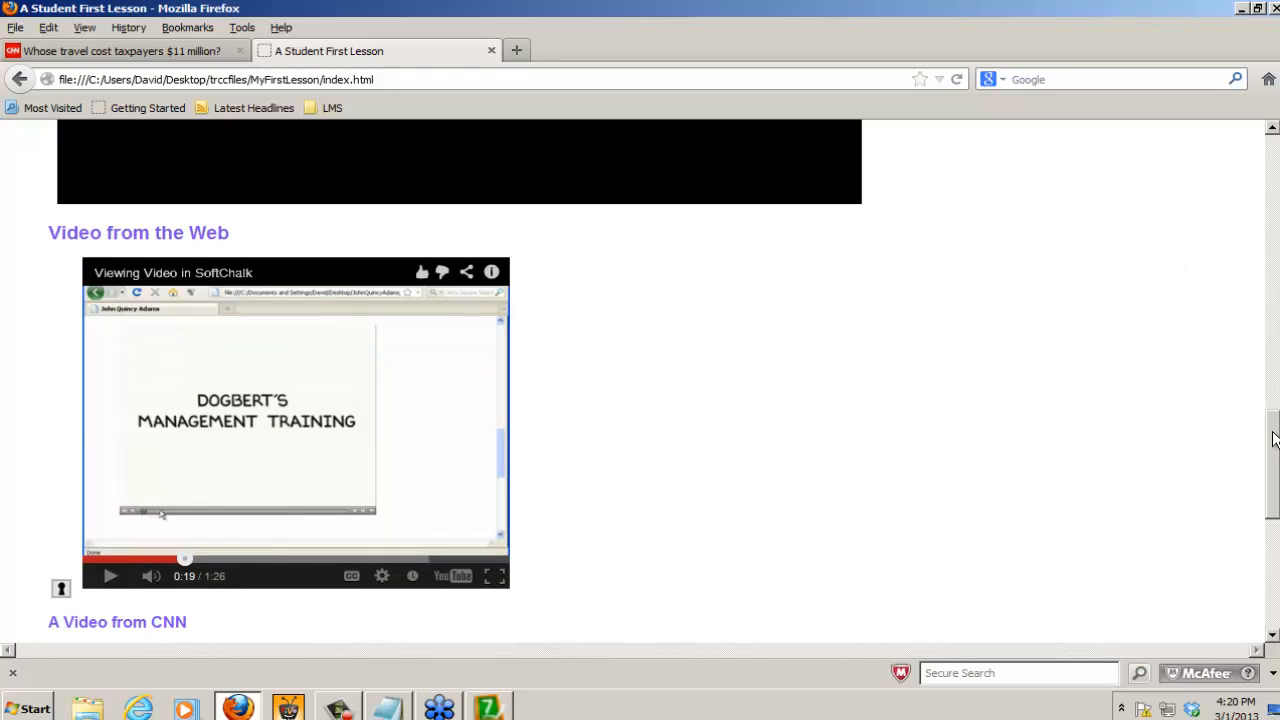
pyautogui.moveTo(1274, 440); pyautogui.dragTo(1275, 517)
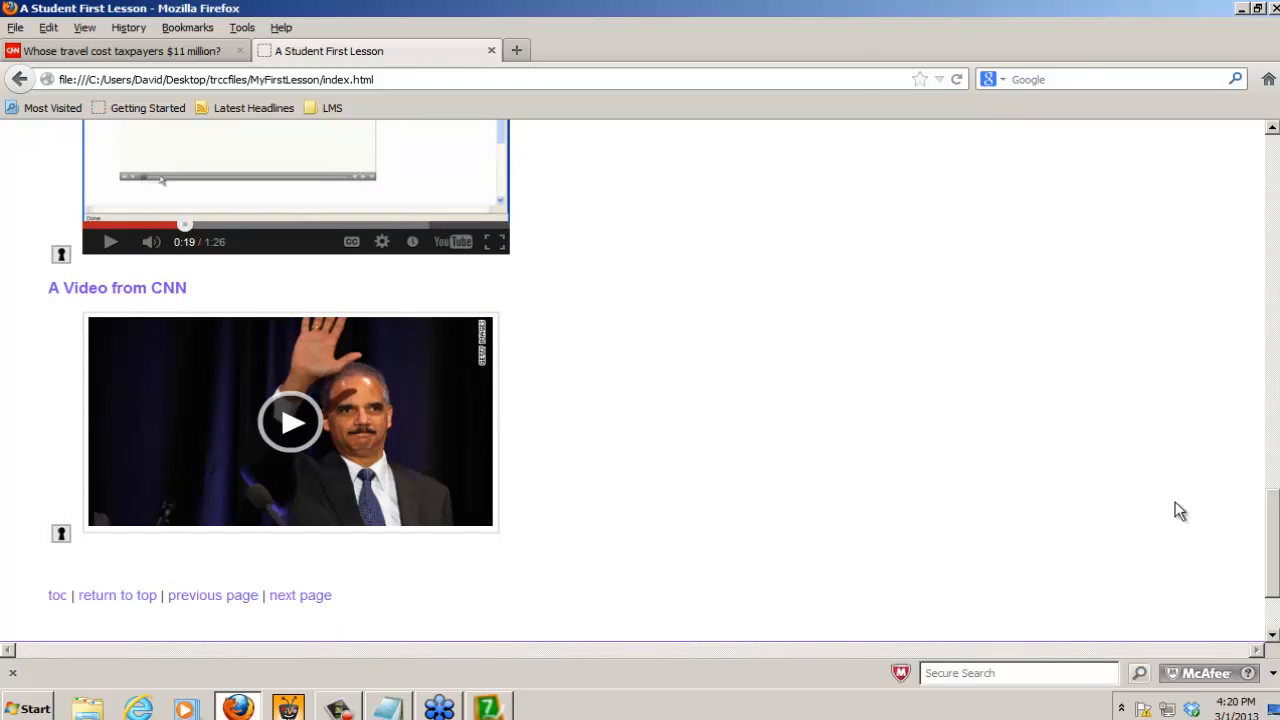
pyautogui.click(293, 425)
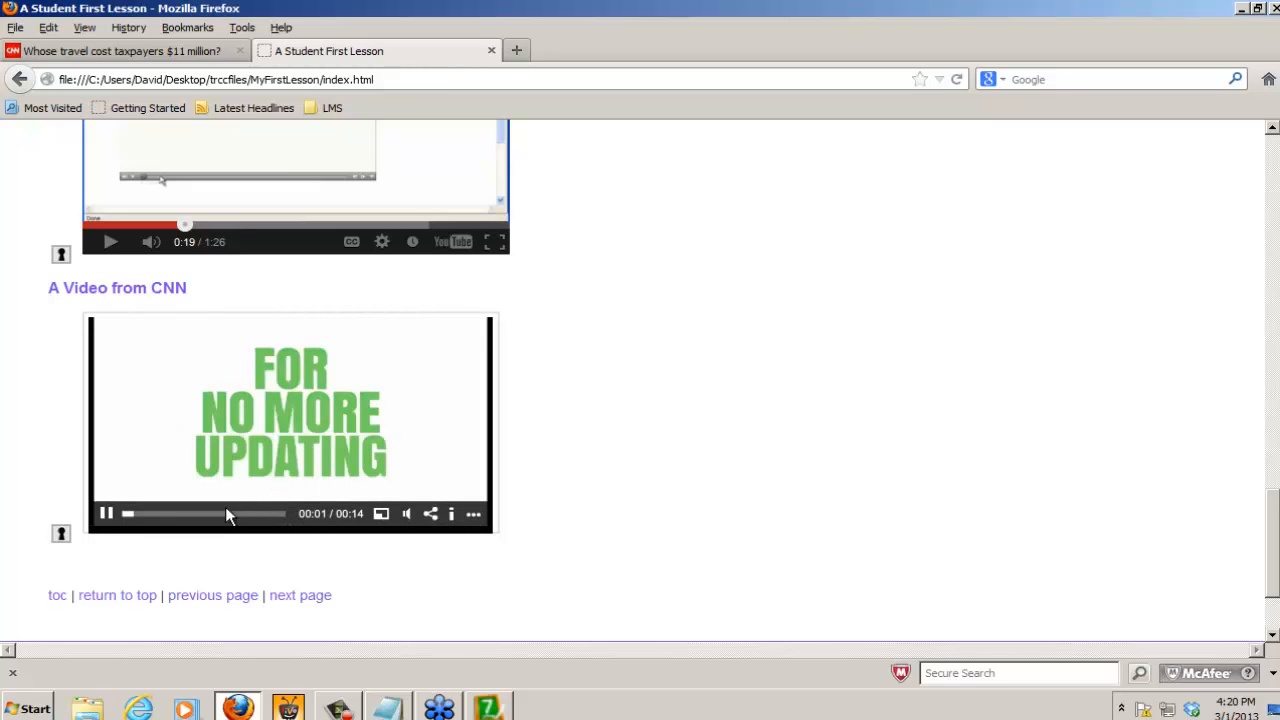
# Step: Pause the CNN video and close the browser preview with all its tabs
pyautogui.click(106, 514)
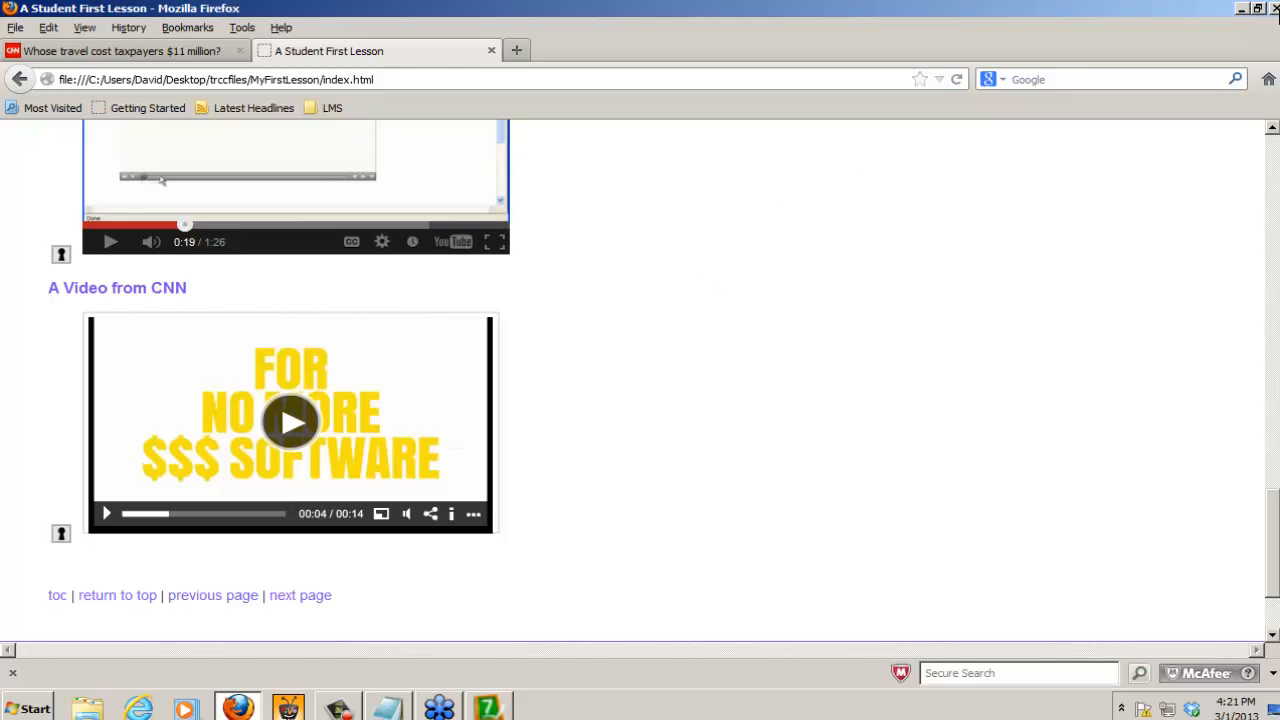
pyautogui.click(1273, 8)
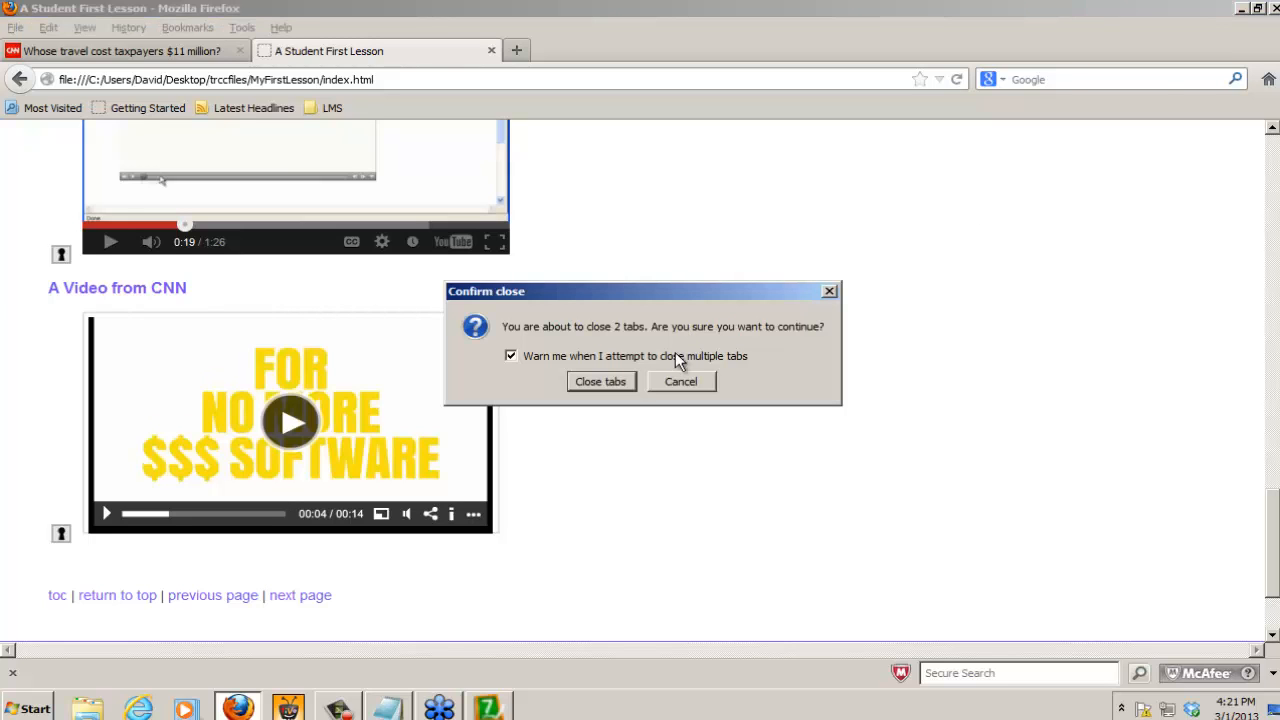
pyautogui.click(606, 384)
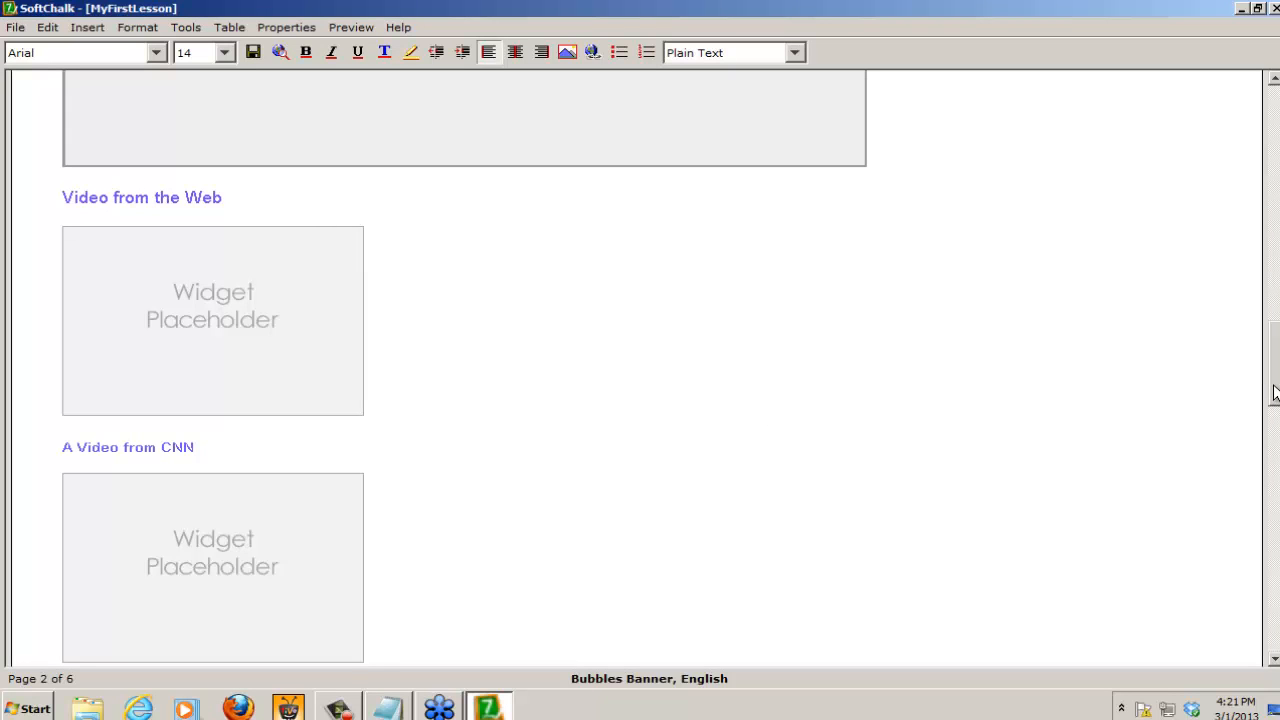
pyautogui.moveTo(1275, 393); pyautogui.dragTo(1276, 478)
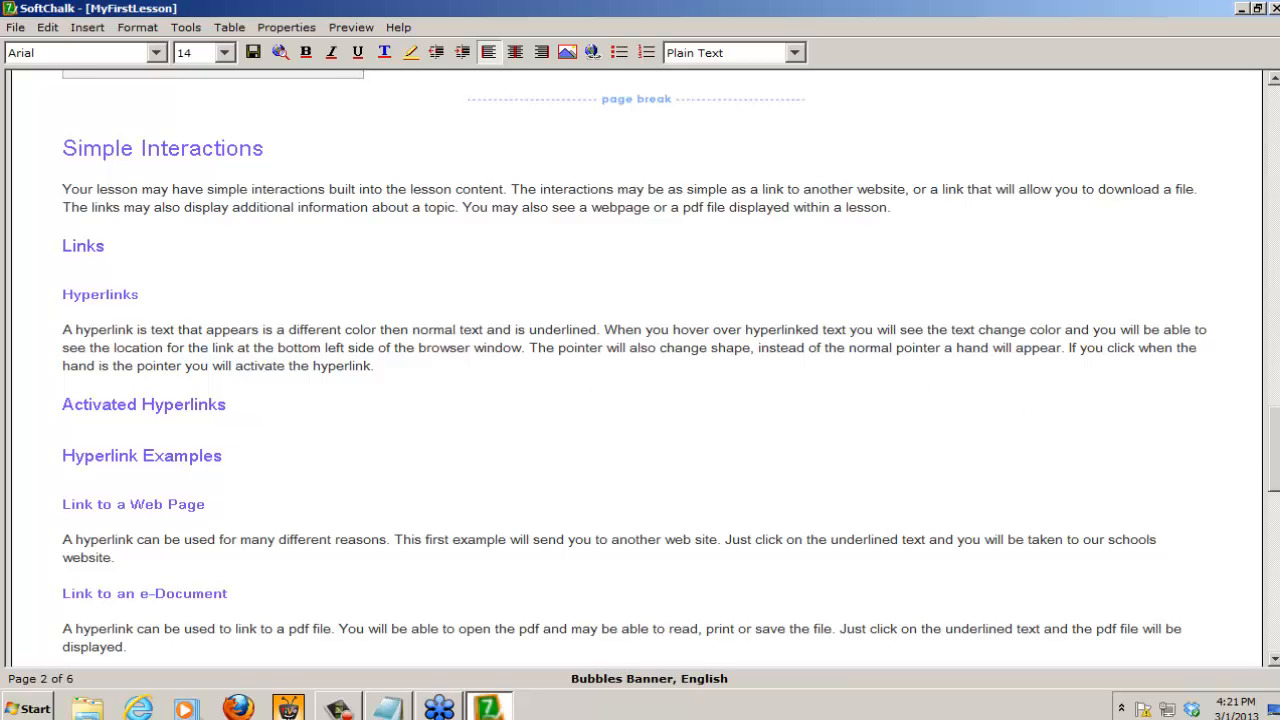
pyautogui.scroll(-3, 1276, 481)
pyautogui.moveTo(1276, 481); pyautogui.dragTo(1276, 490)
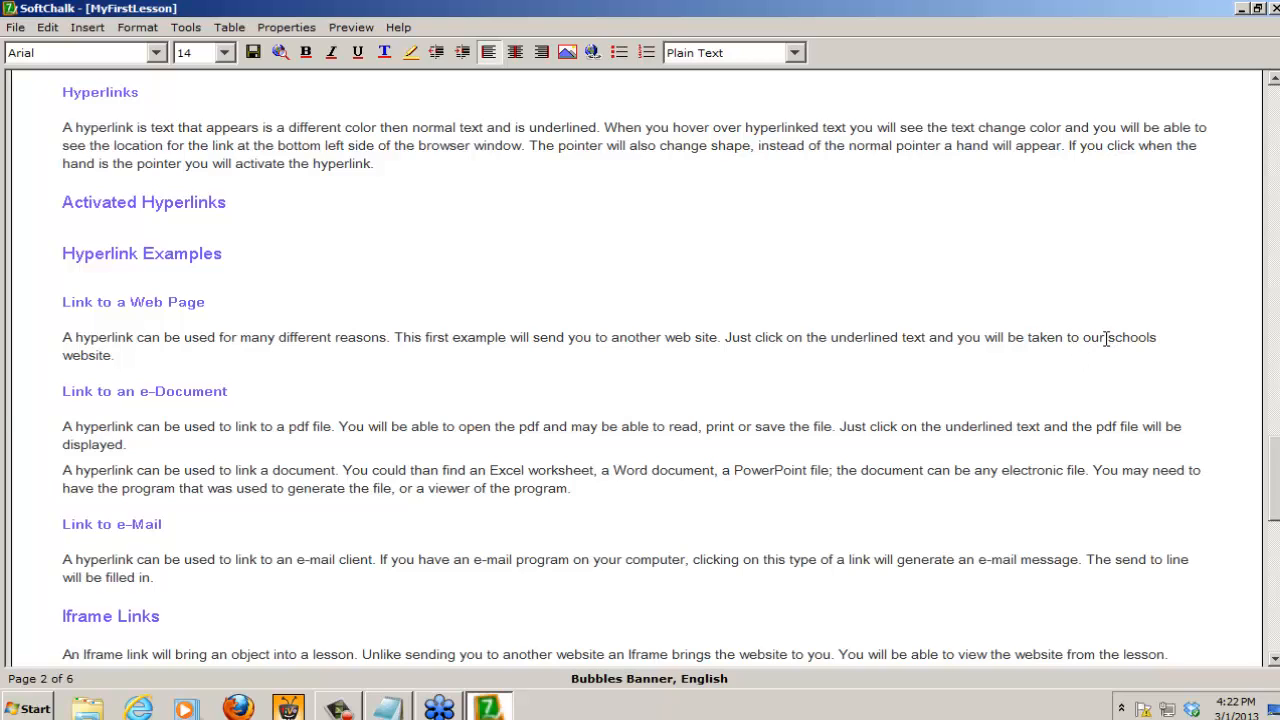
pyautogui.moveTo(1083, 337); pyautogui.dragTo(110, 360)
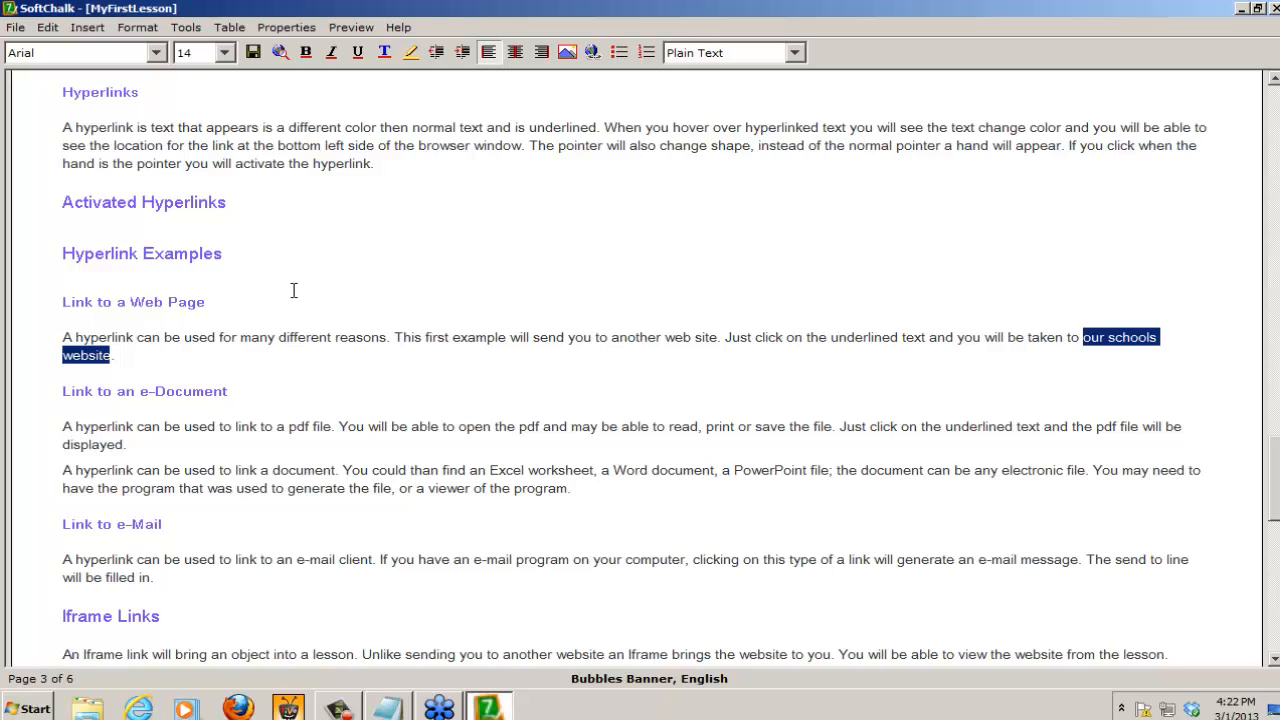
pyautogui.click(89, 27)
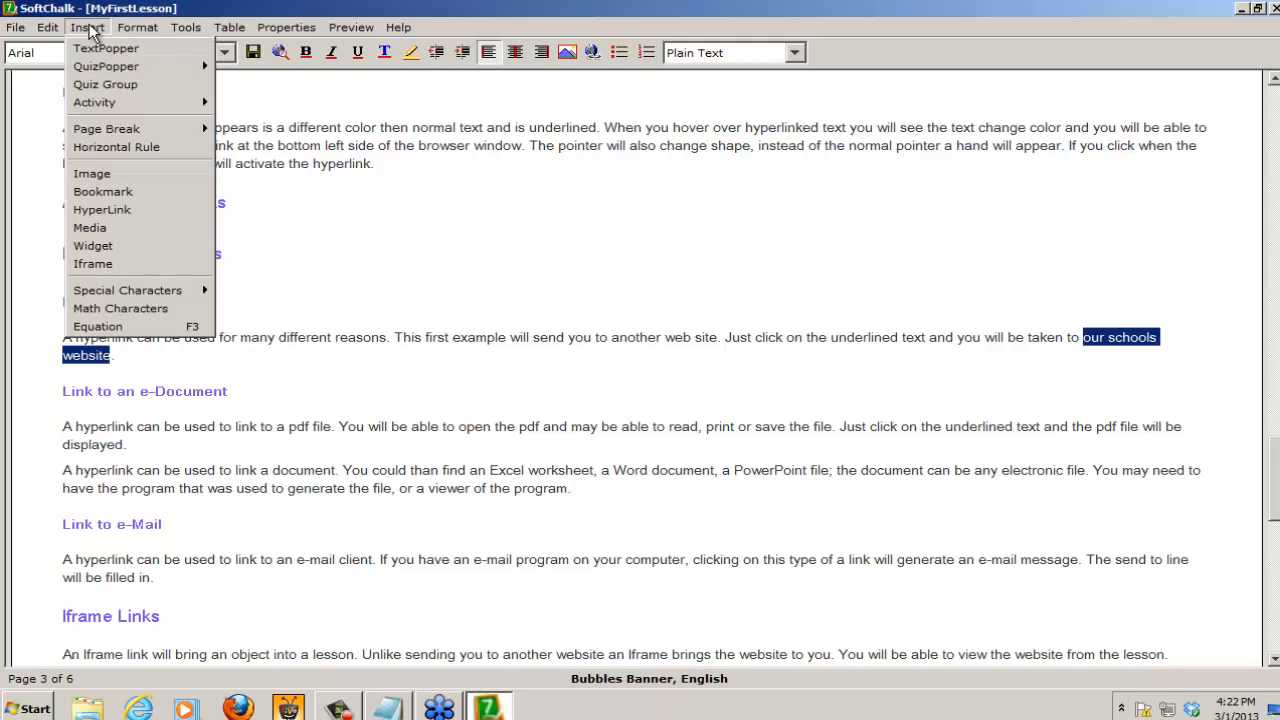
pyautogui.click(118, 218)
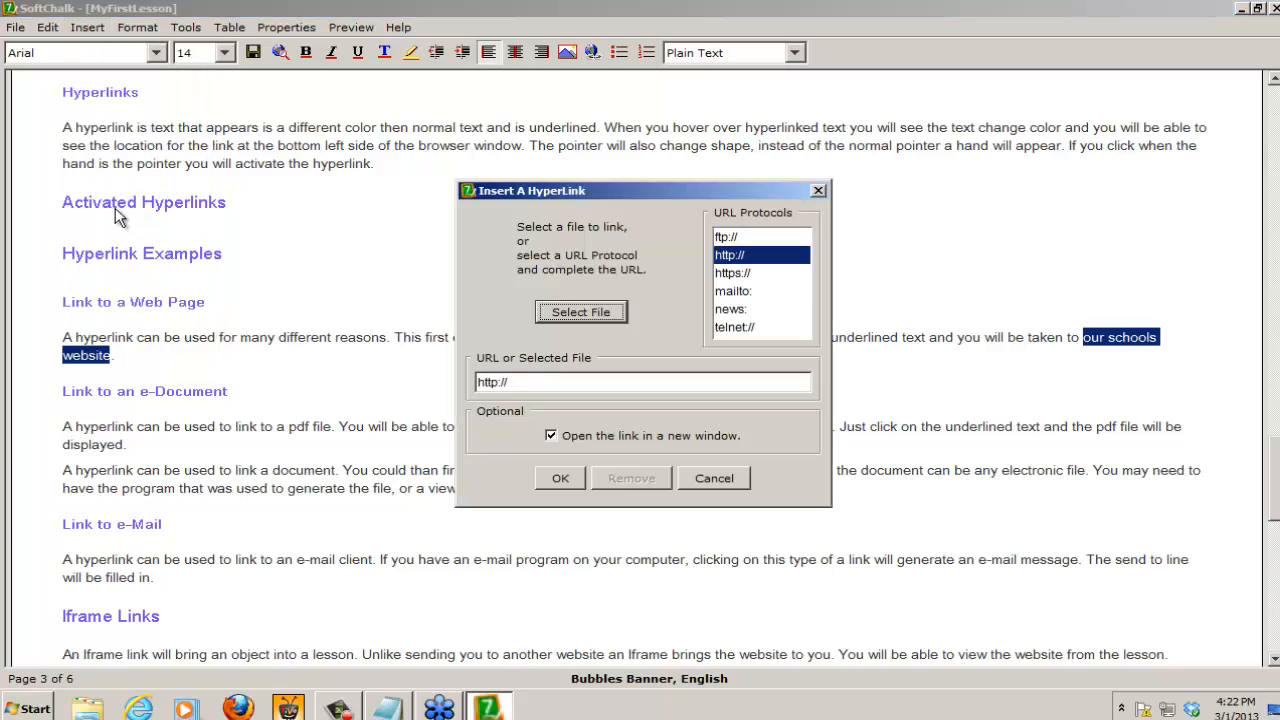
pyautogui.click(532, 381)
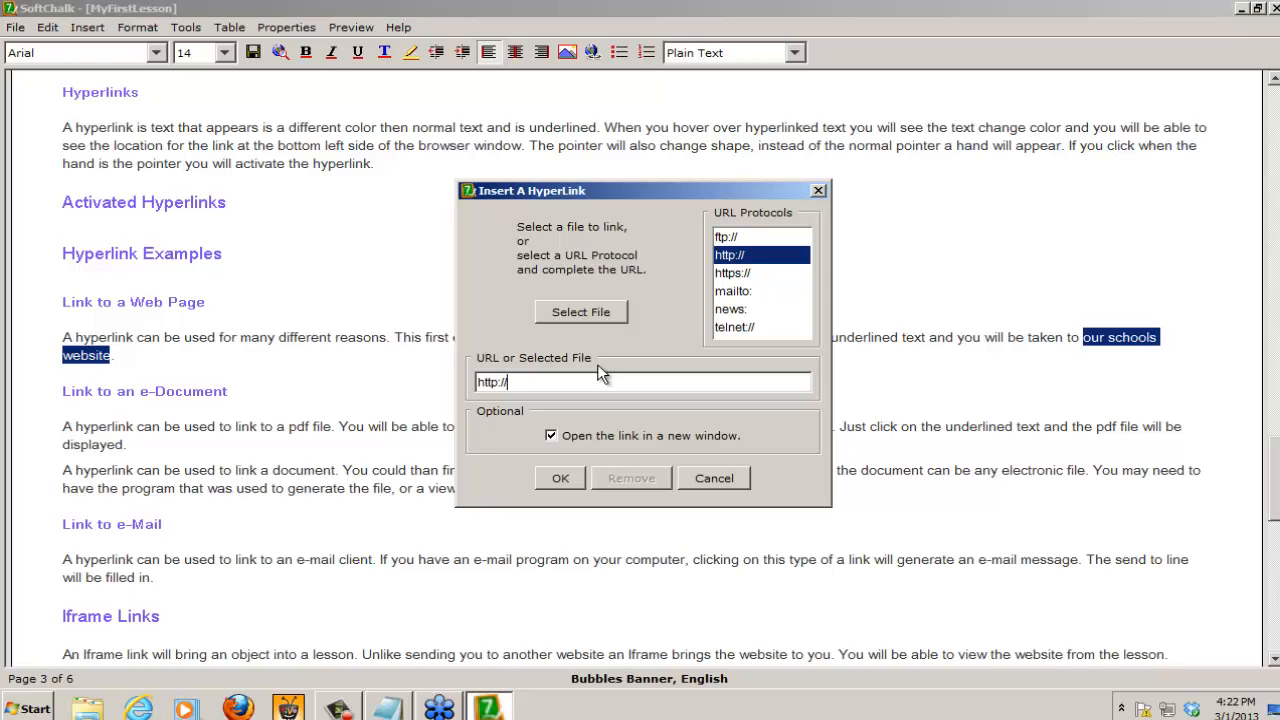
pyautogui.write('www.trcc.edu')
pyautogui.click(563, 478)
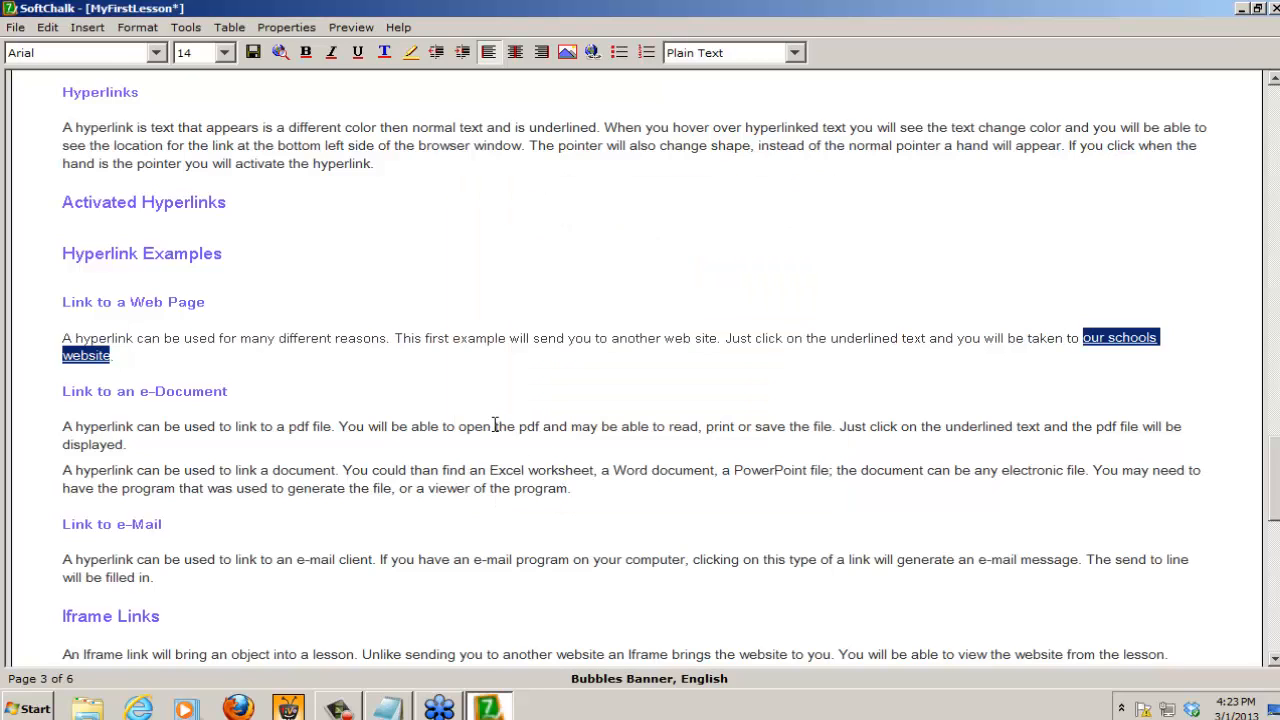
pyautogui.click(433, 368)
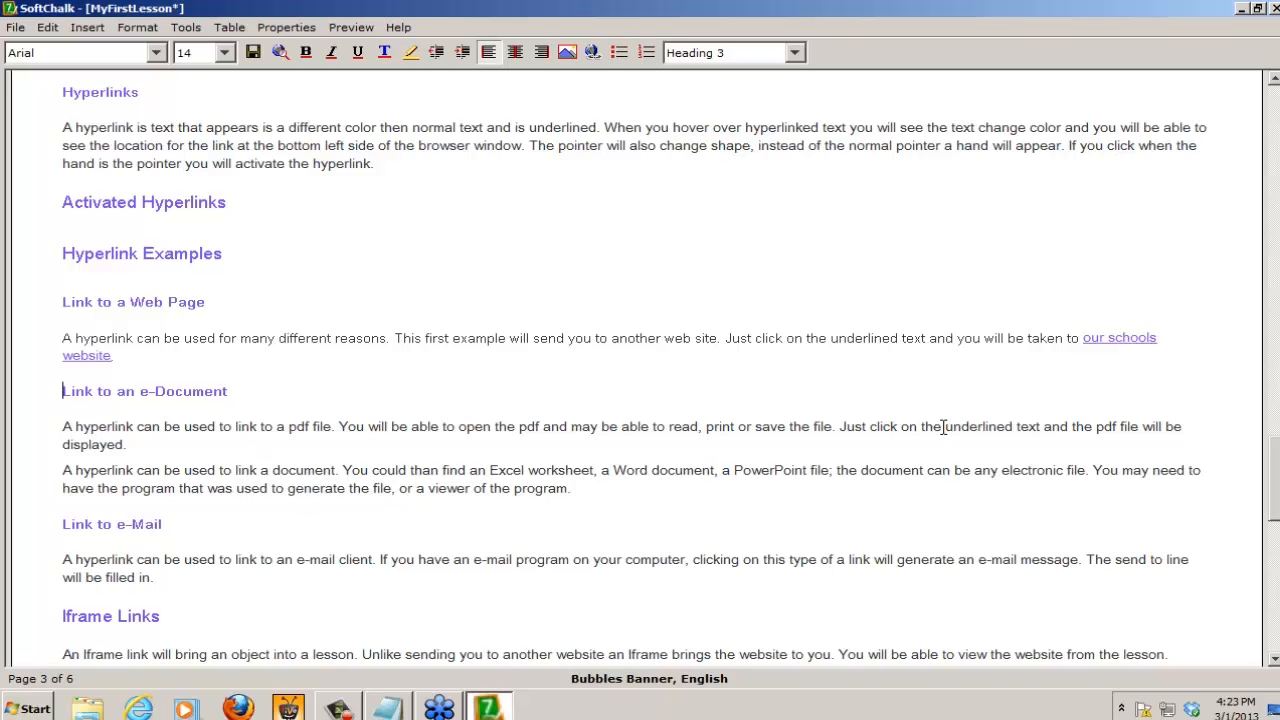
# Step: Hyperlink the words "pdf file" under Link to an e-Document to DOI.pdf from the Files folder in trccfiles on the Desktop
pyautogui.moveTo(1097, 426); pyautogui.dragTo(1141, 430)
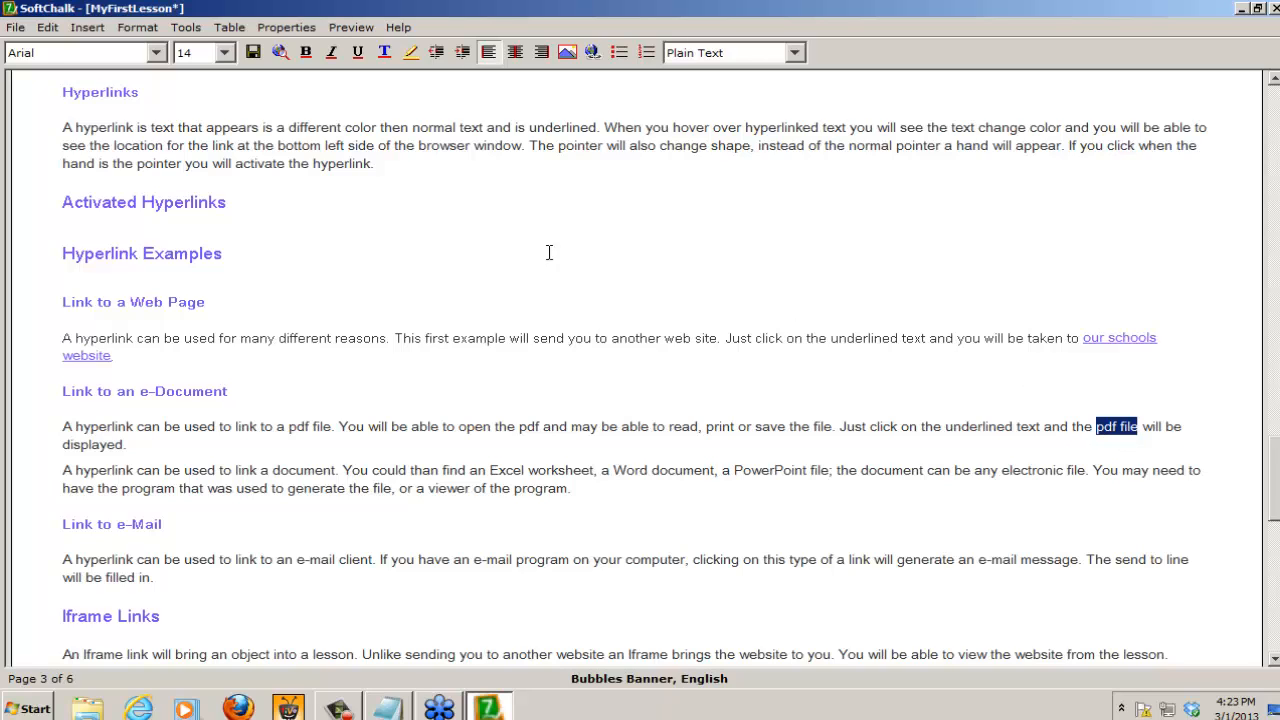
pyautogui.click(87, 27)
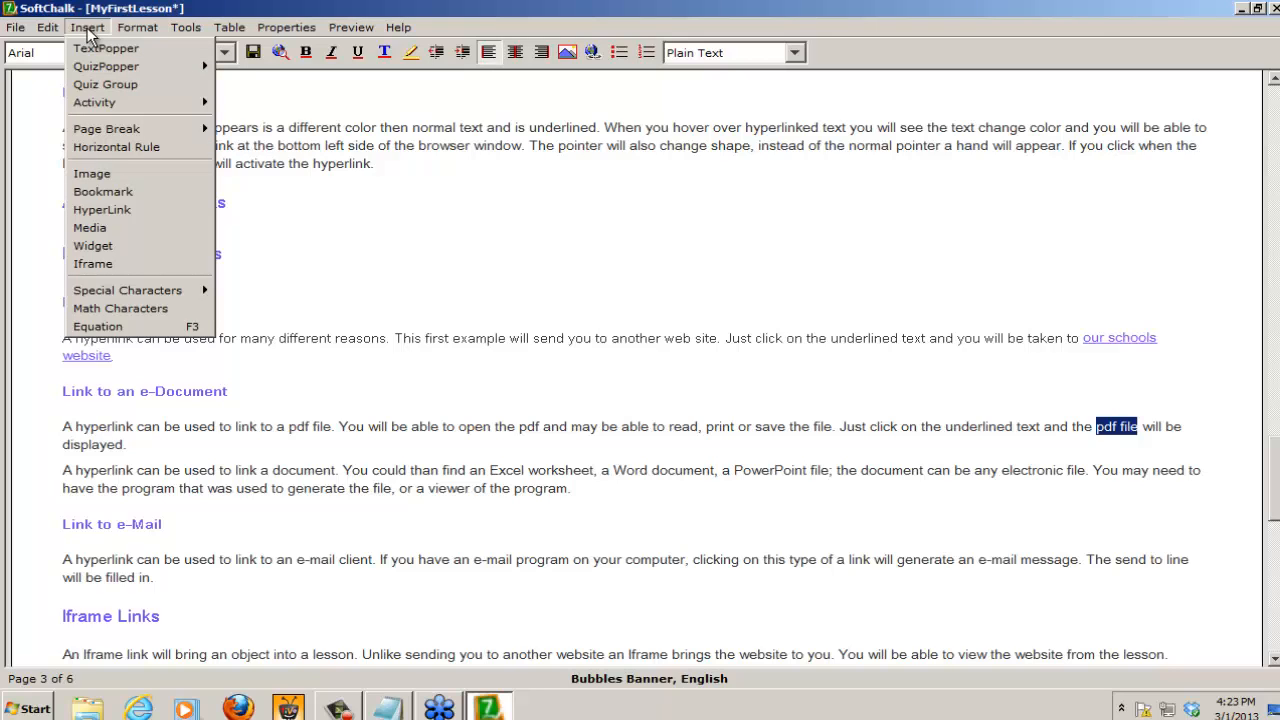
pyautogui.click(104, 212)
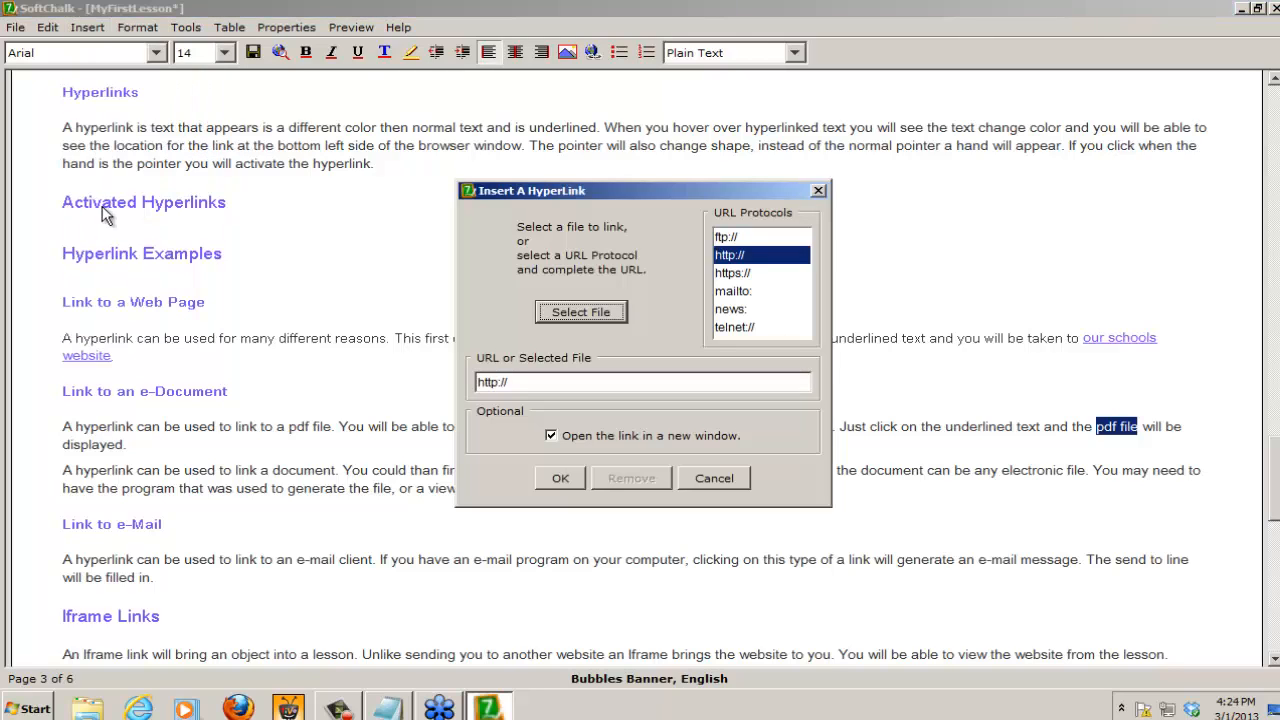
pyautogui.click(580, 313)
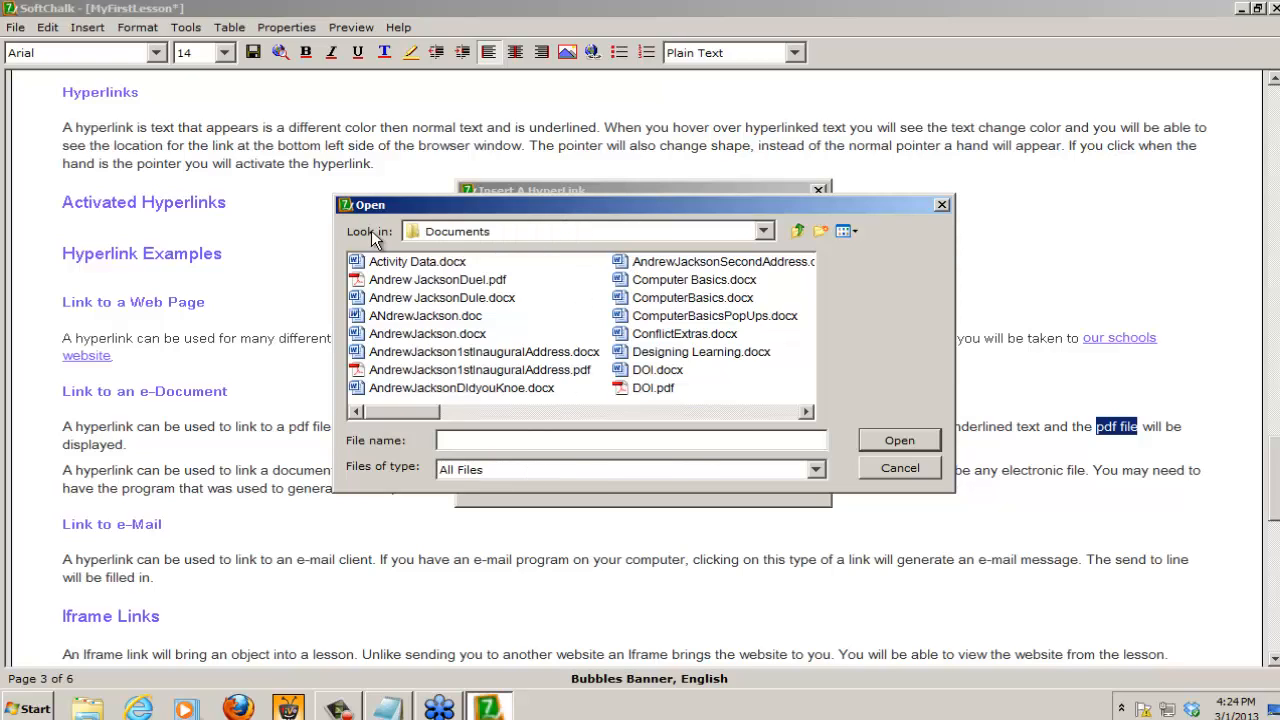
pyautogui.click(497, 232)
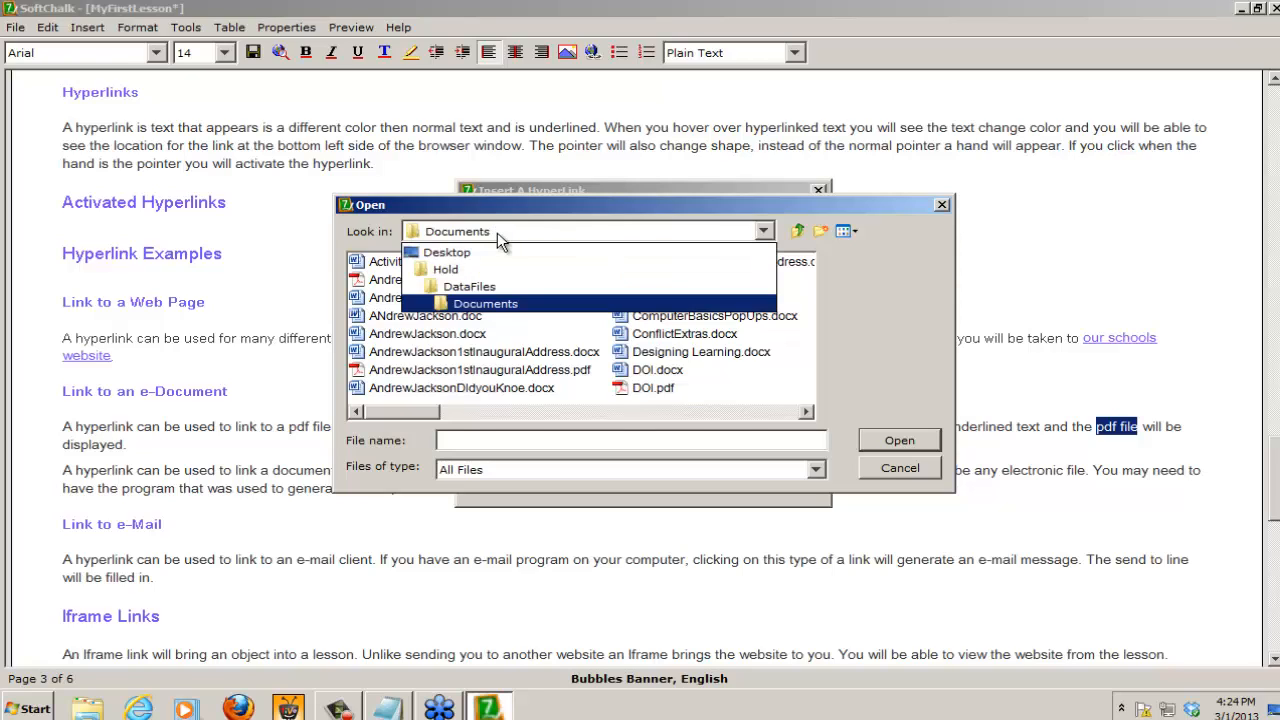
pyautogui.click(452, 256)
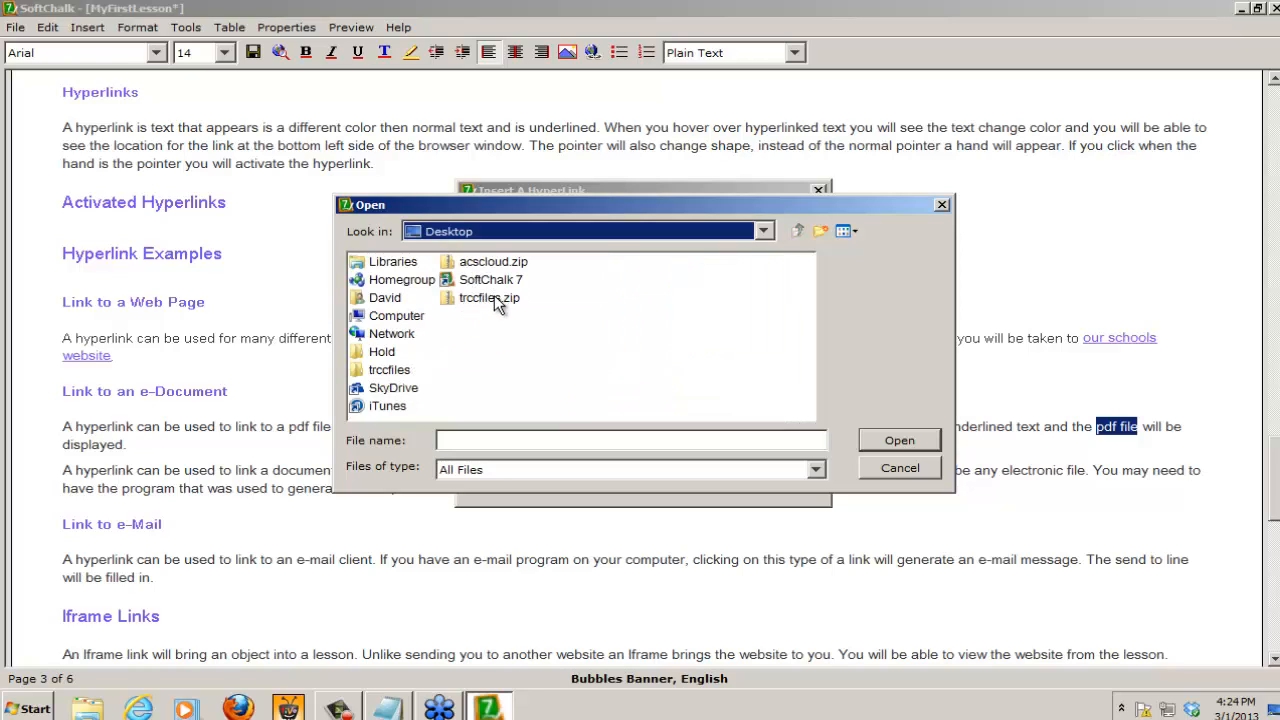
pyautogui.click(380, 370)
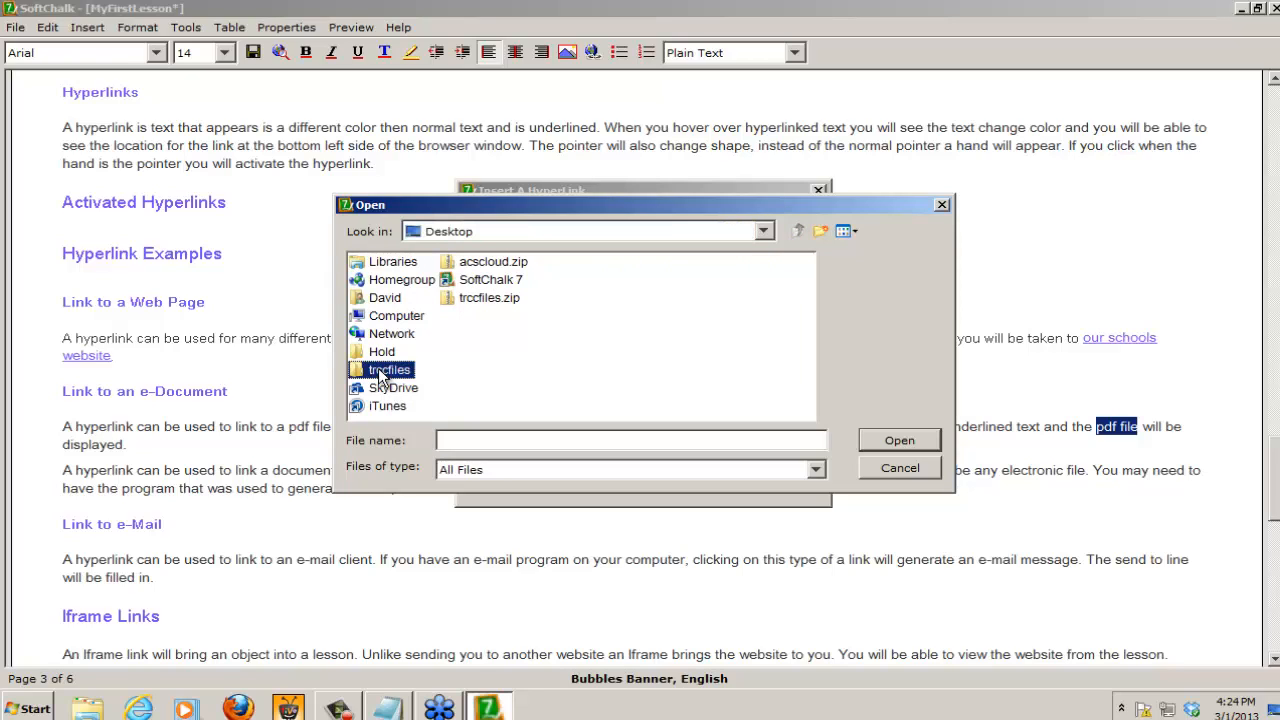
pyautogui.click(893, 441)
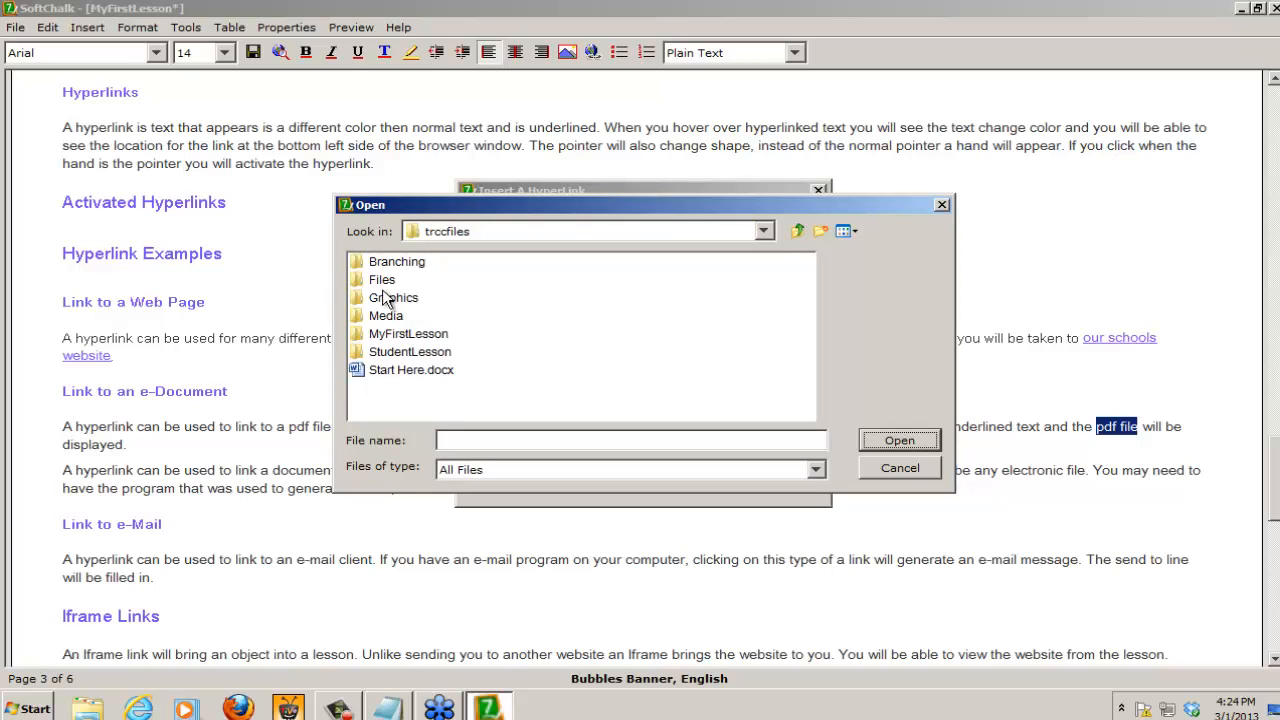
pyautogui.click(360, 281)
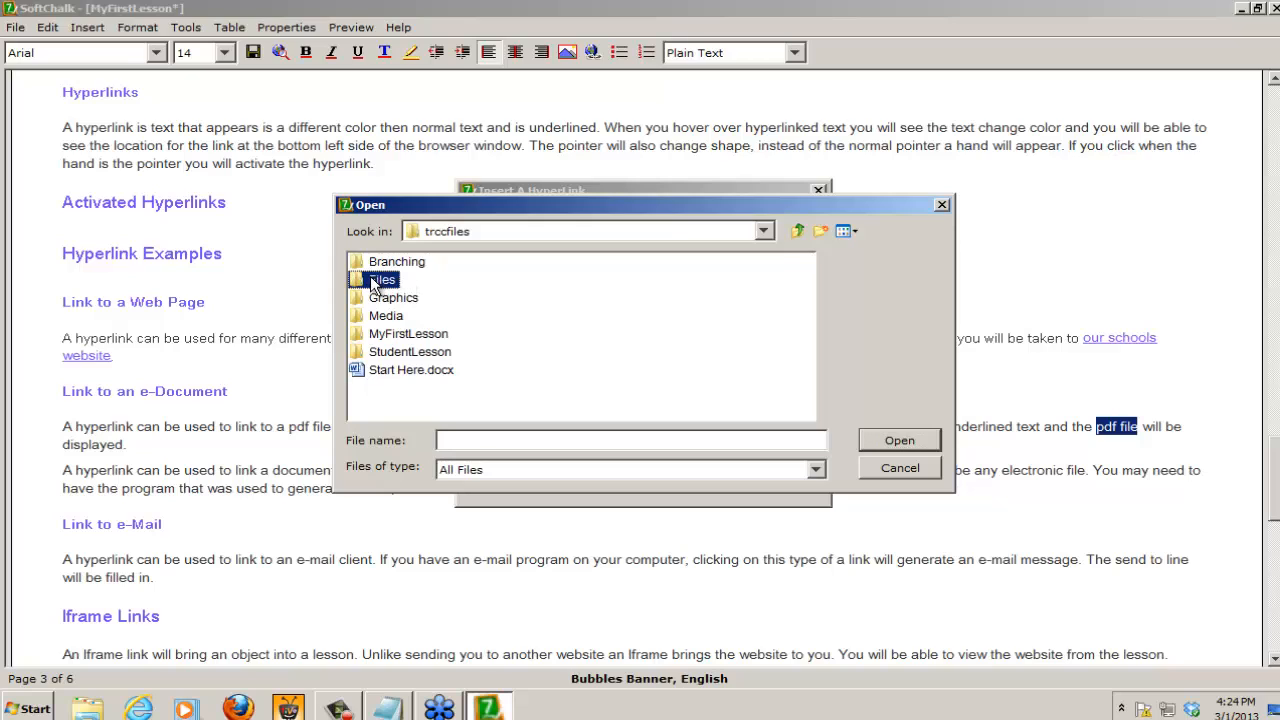
pyautogui.click(895, 441)
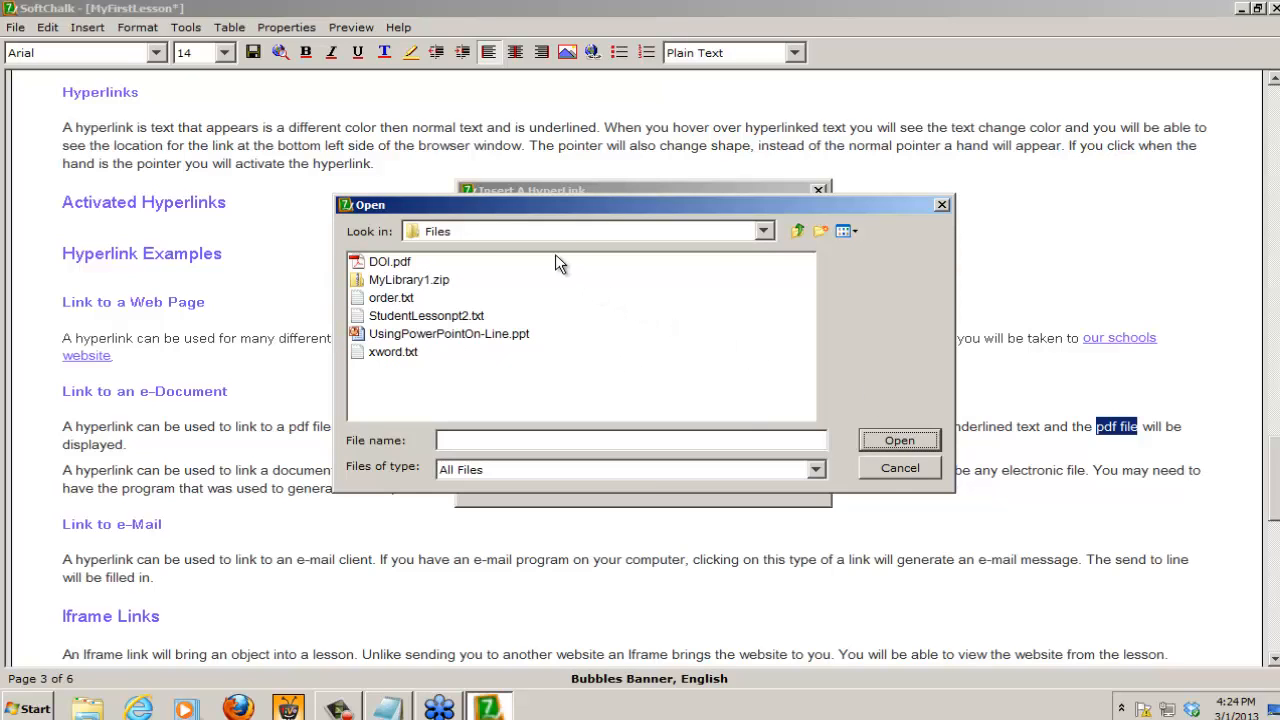
pyautogui.click(400, 264)
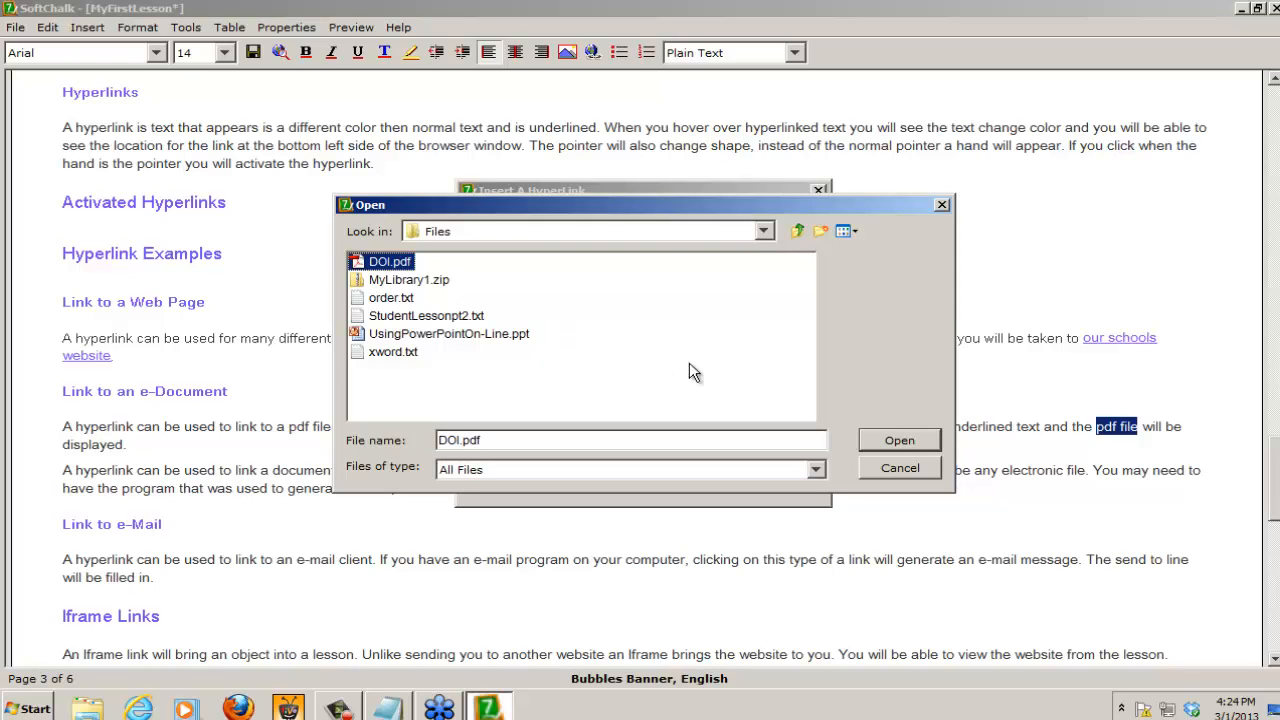
pyautogui.click(894, 441)
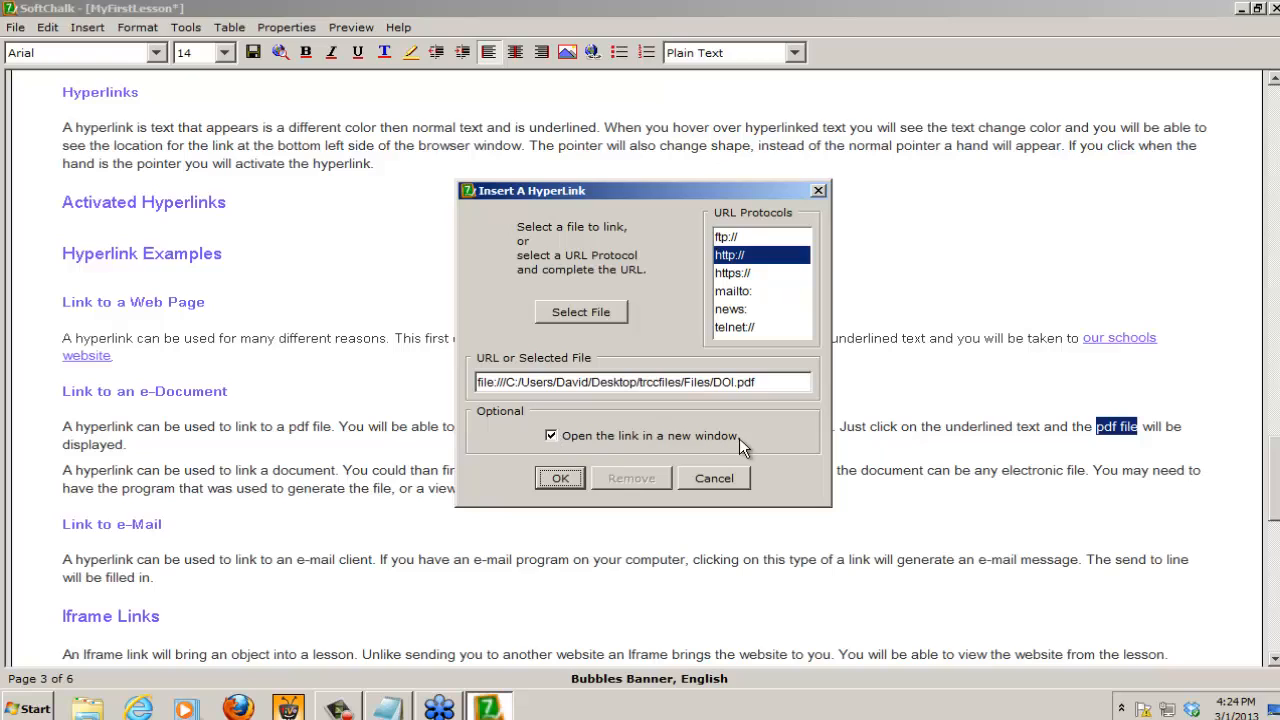
pyautogui.click(560, 479)
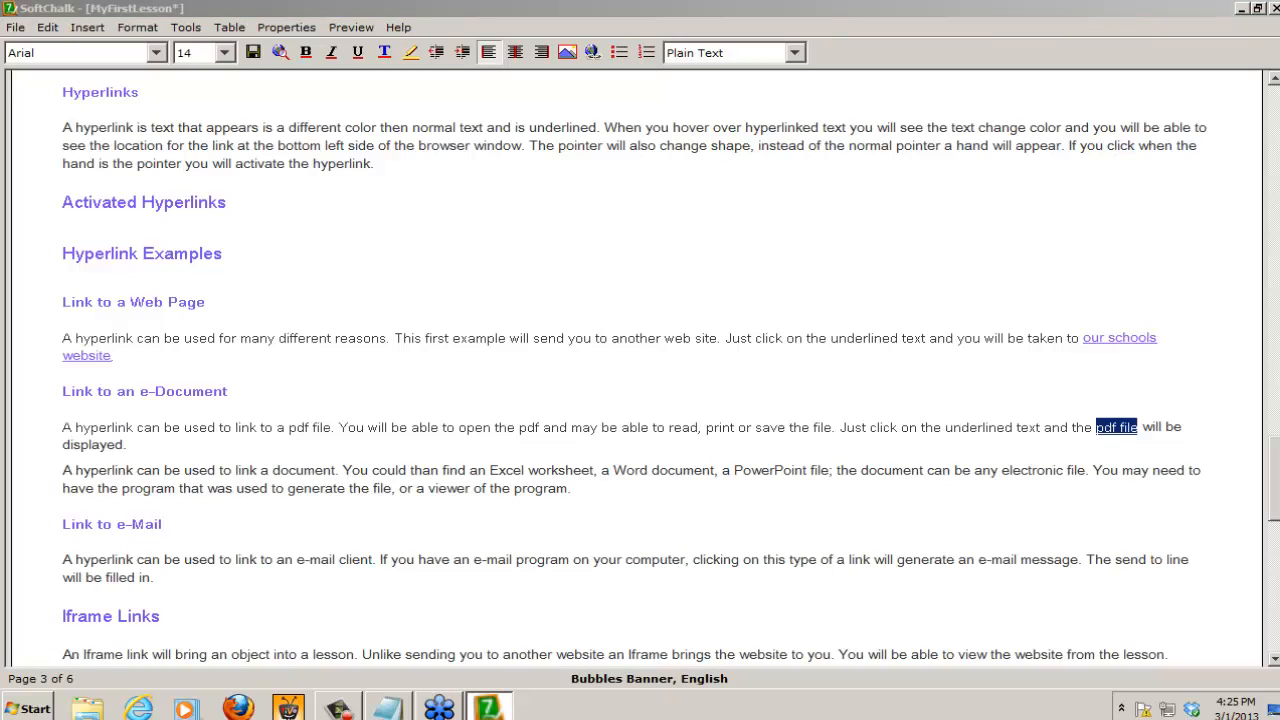
# Step: Look through the Files folder inside trccfiles on the Desktop in the file manager, and close that window
pyautogui.click(87, 711)
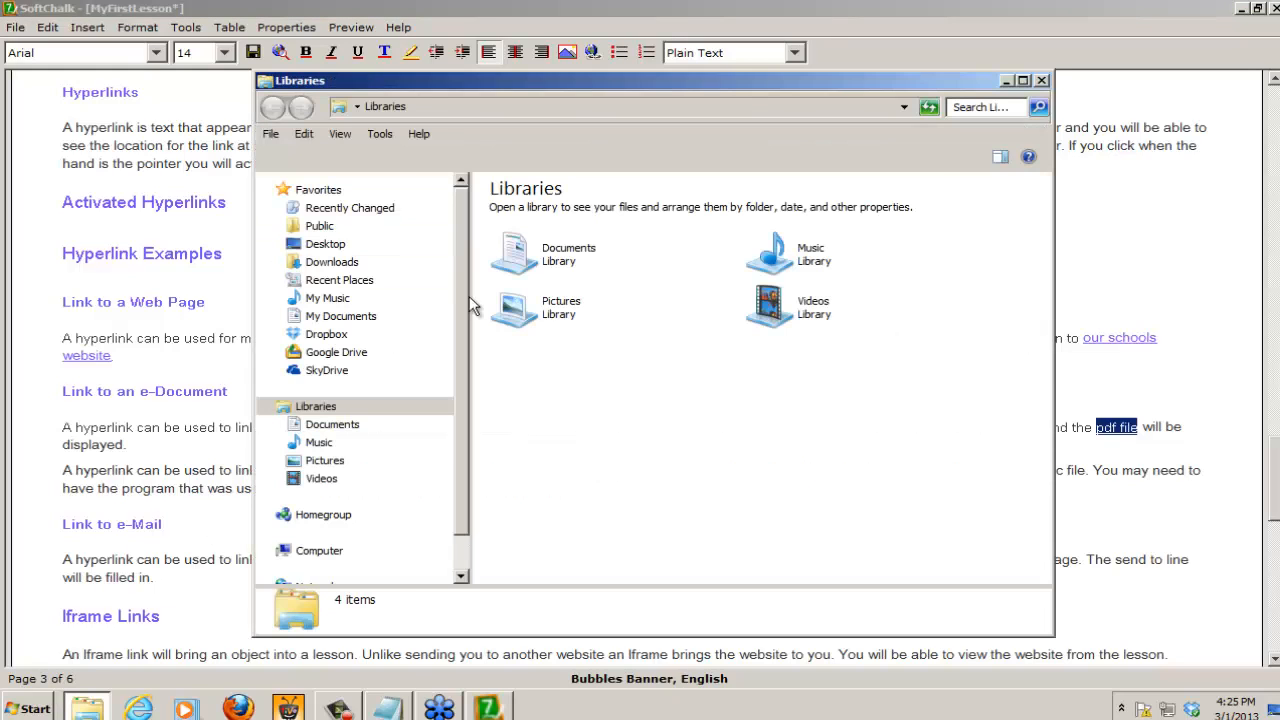
pyautogui.click(325, 246)
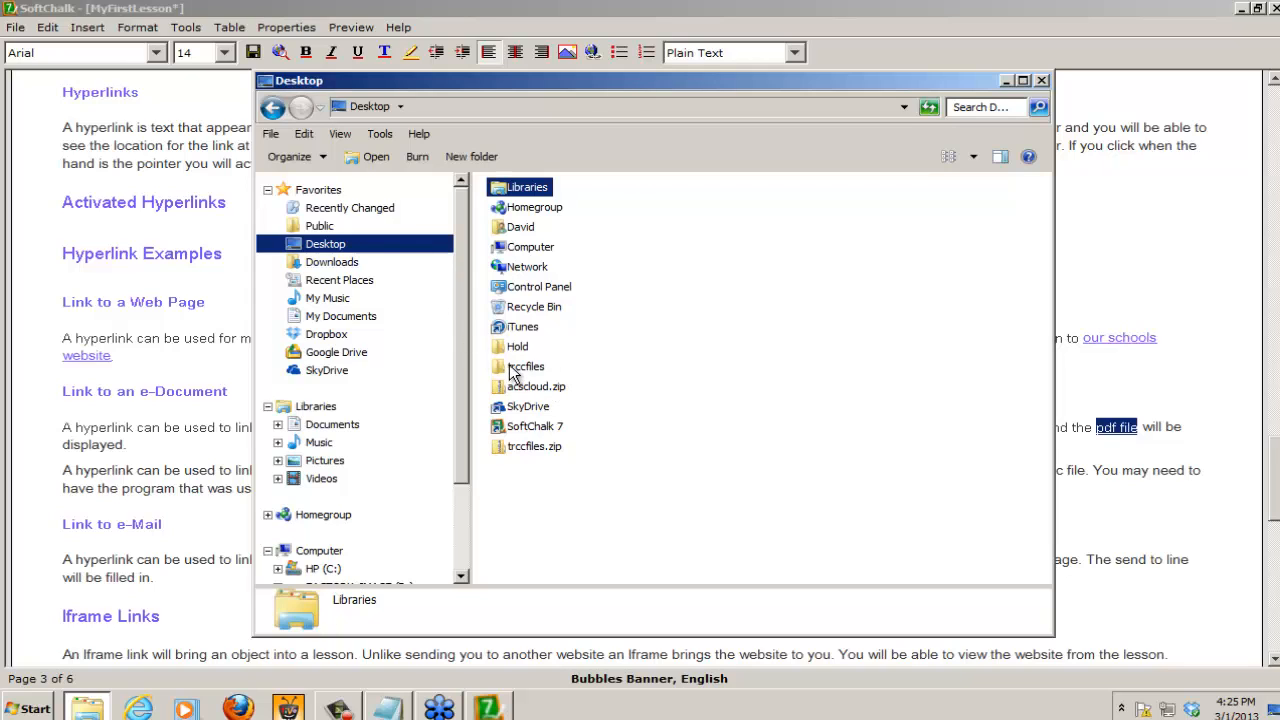
pyautogui.doubleClick(513, 366)
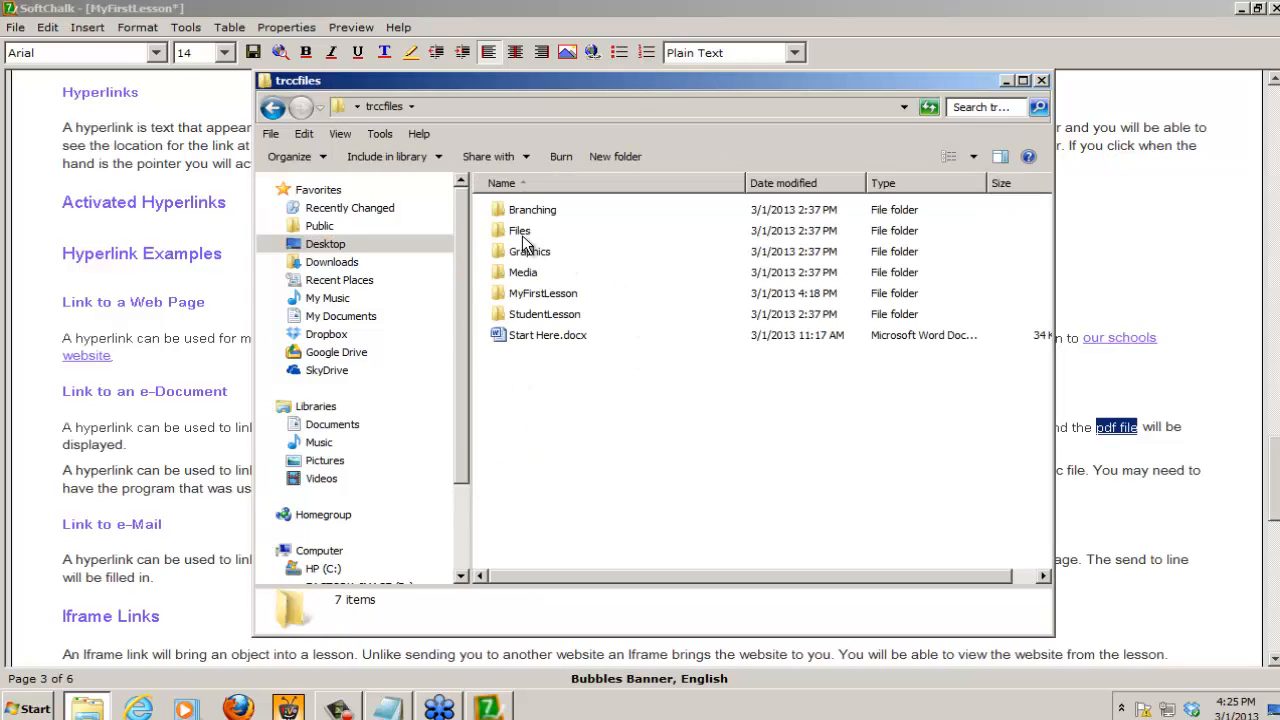
pyautogui.doubleClick(518, 236)
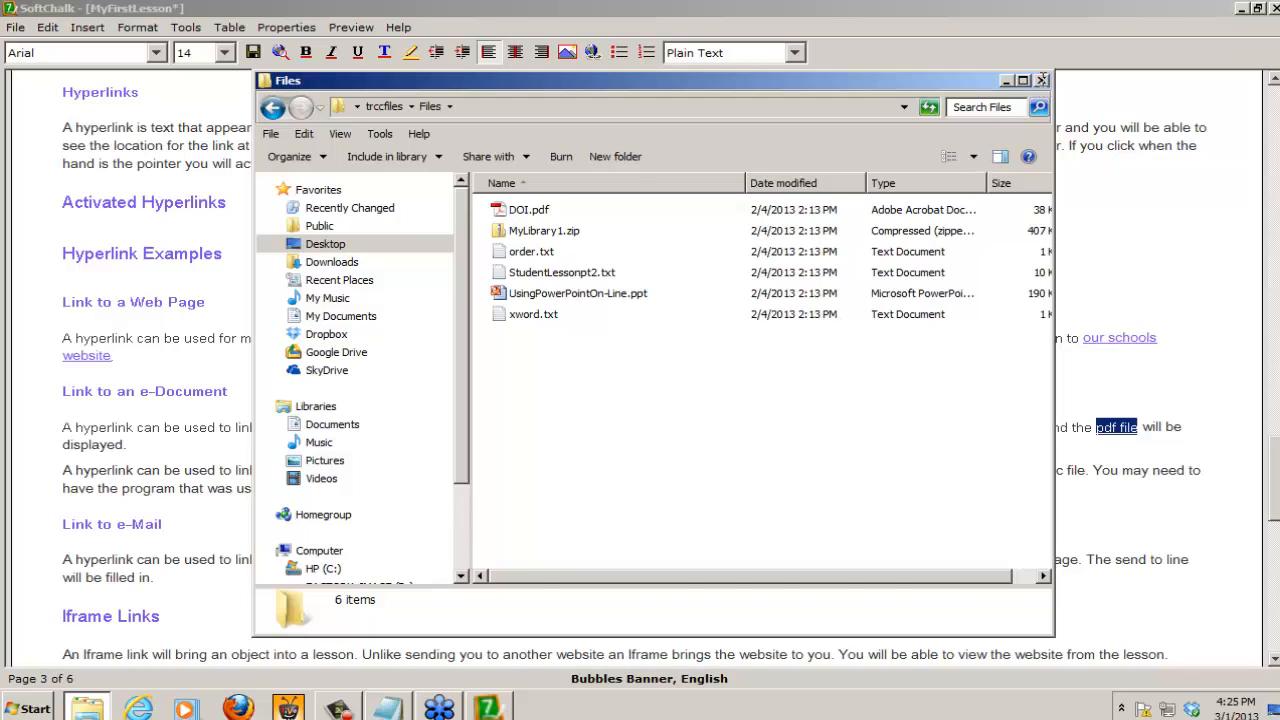
pyautogui.click(1041, 81)
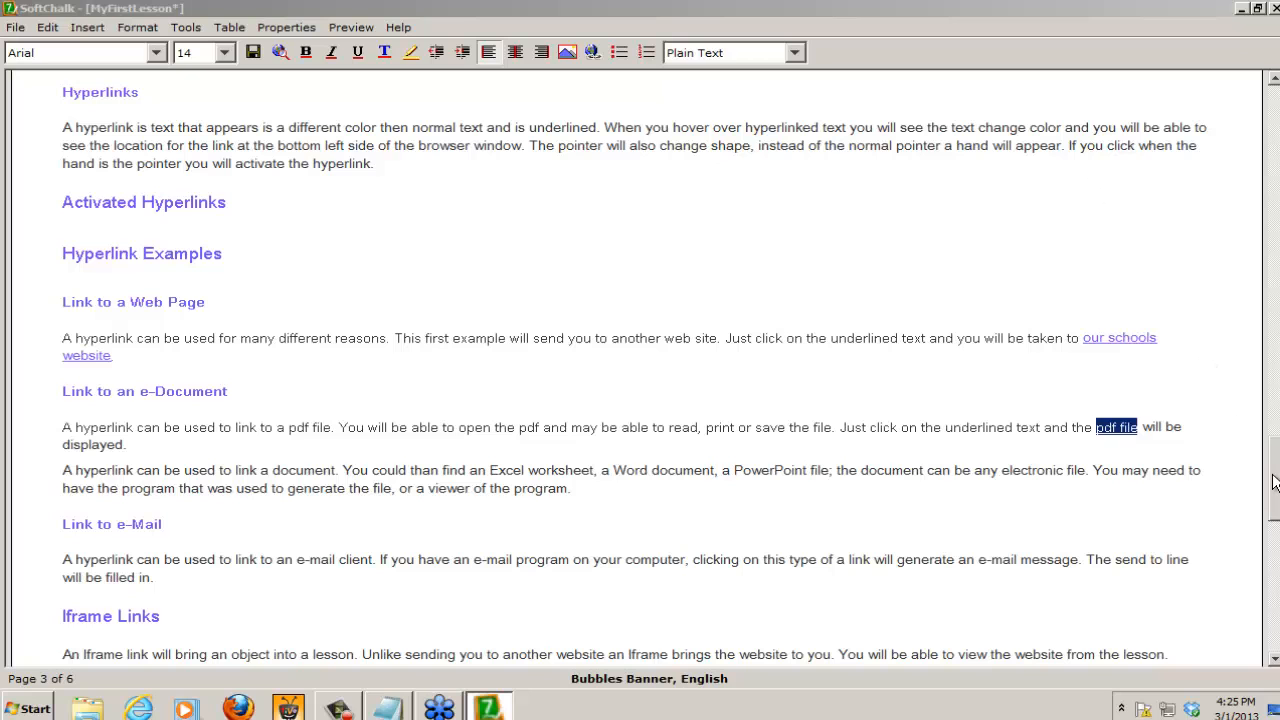
pyautogui.moveTo(1273, 483); pyautogui.dragTo(1276, 540)
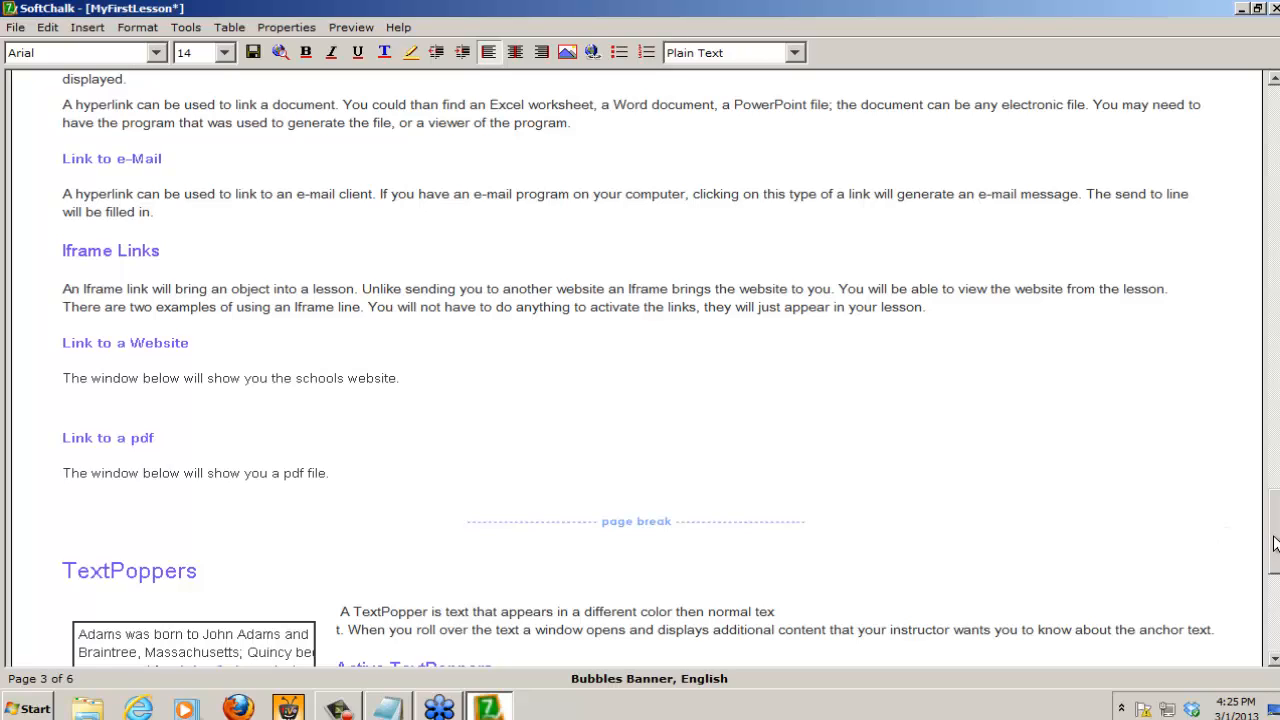
pyautogui.moveTo(1276, 545); pyautogui.dragTo(1276, 130)
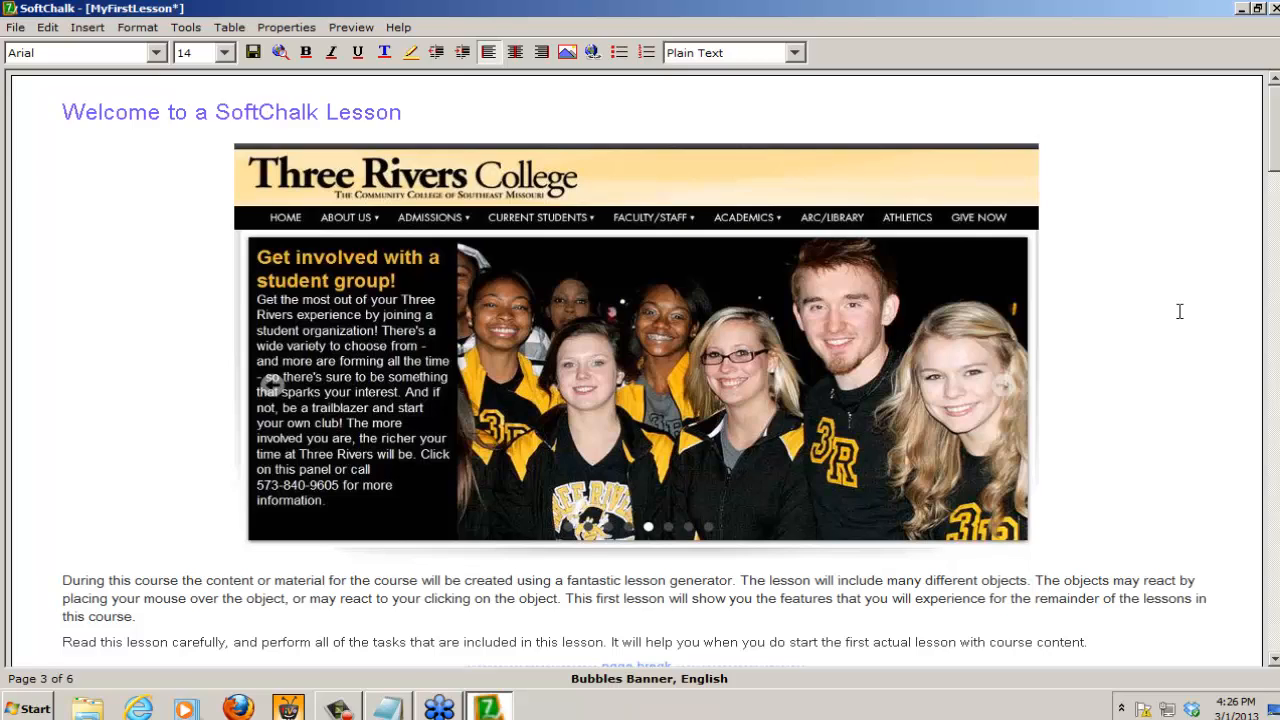
pyautogui.click(696, 295)
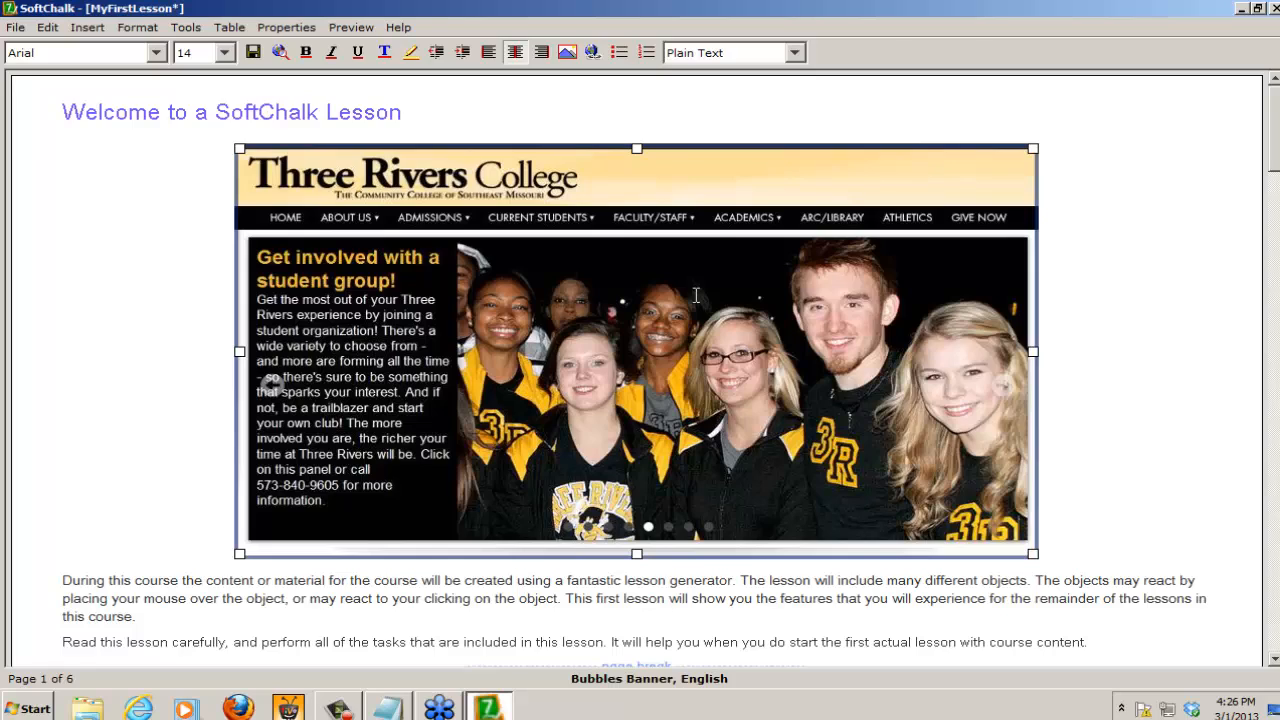
pyautogui.click(88, 32)
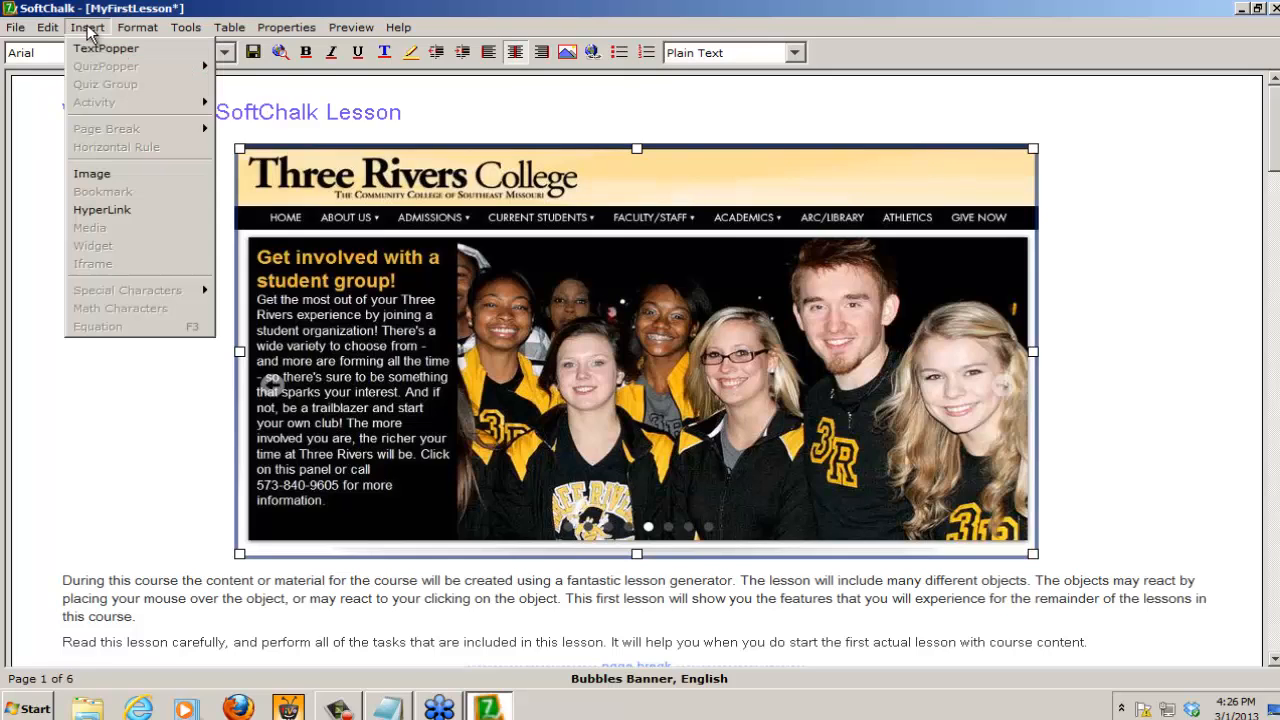
pyautogui.click(97, 210)
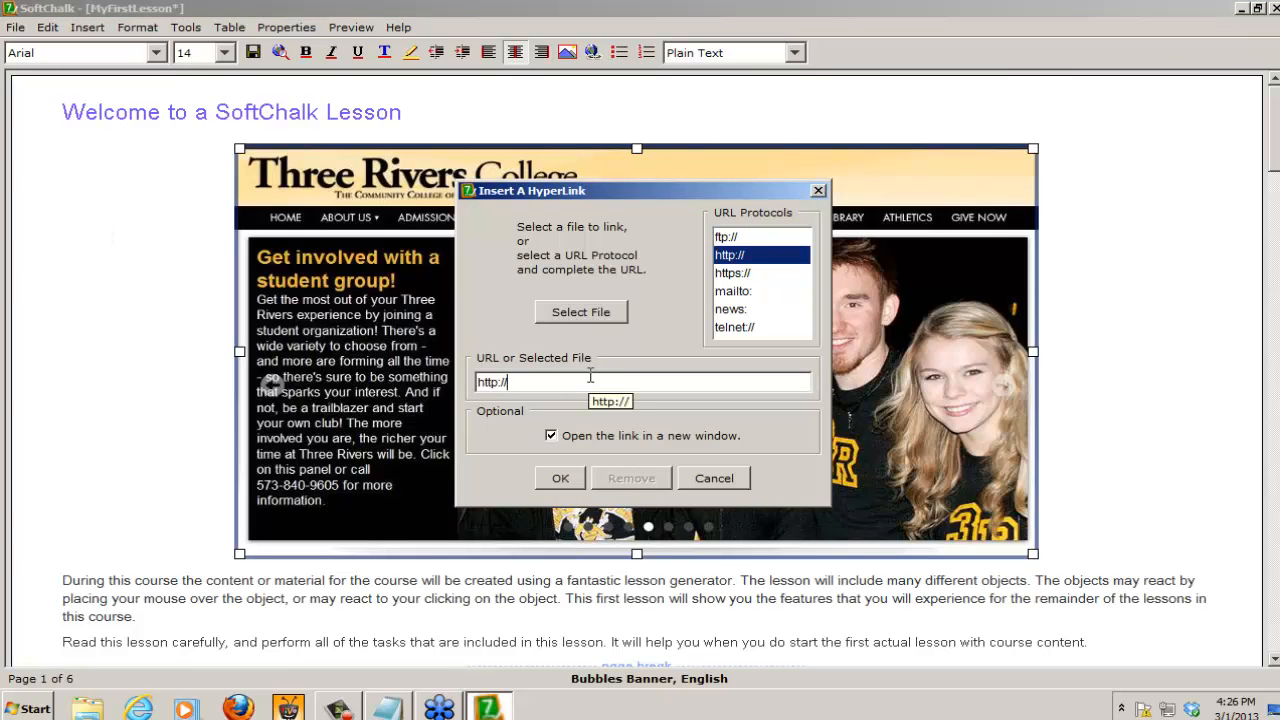
pyautogui.write('www.trcc.edu')
pyautogui.click(559, 478)
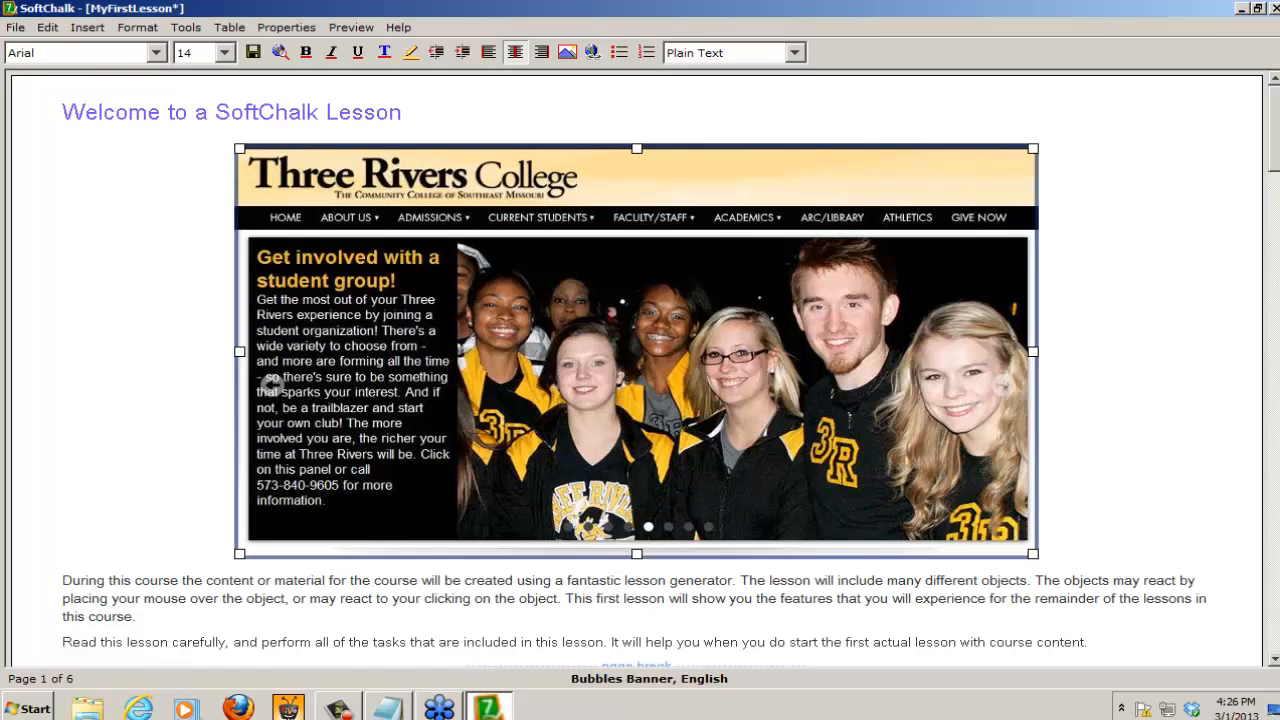
pyautogui.scroll(-20, 637, 370)
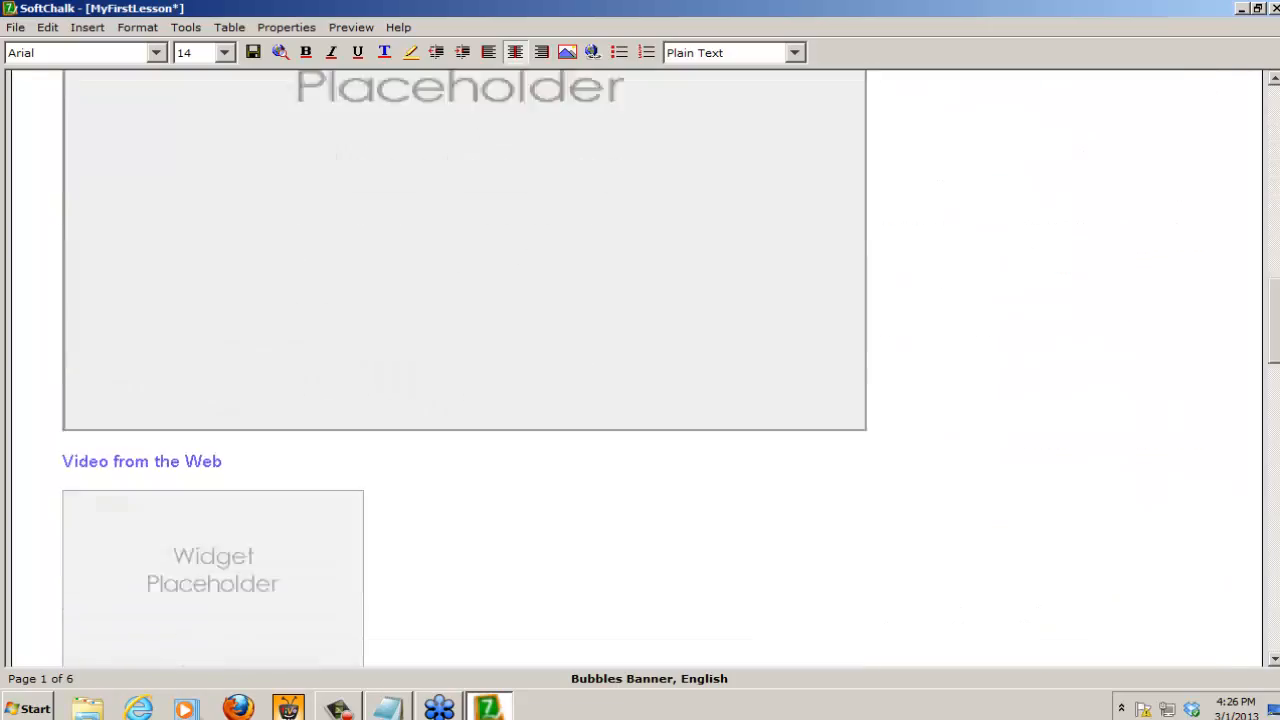
pyautogui.scroll(-20, 640, 368)
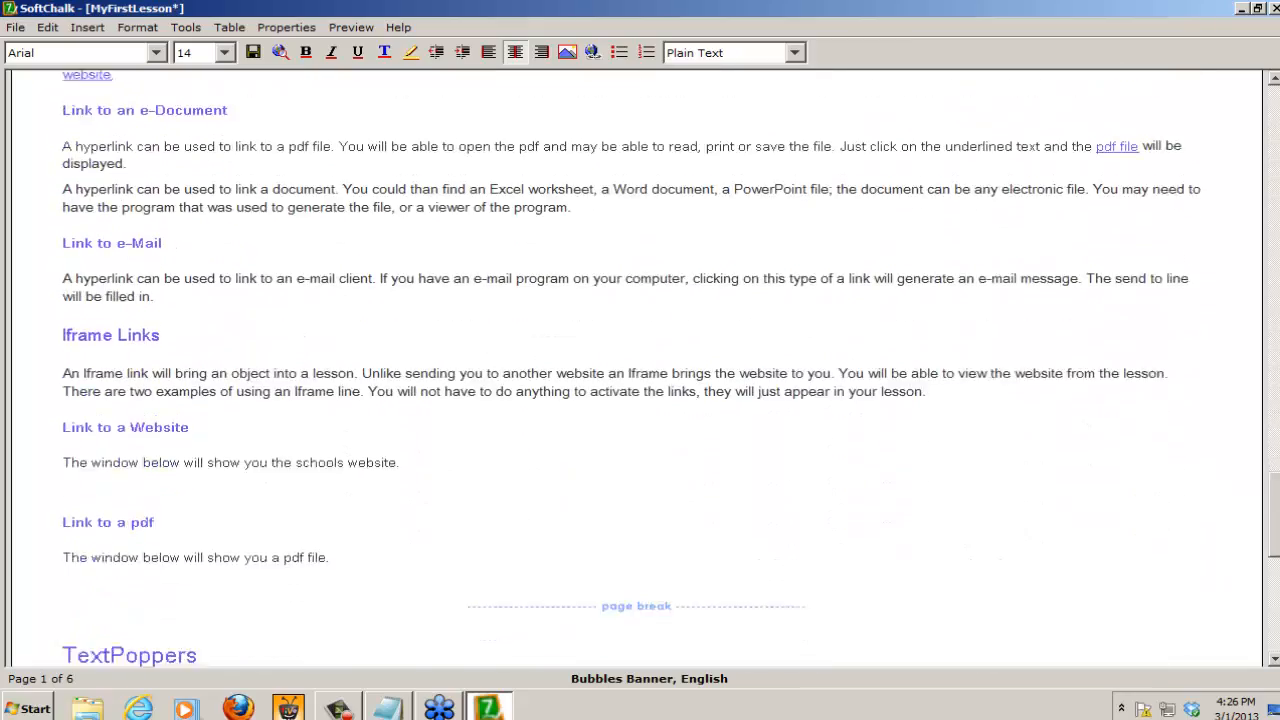
pyautogui.scroll(2, 640, 368)
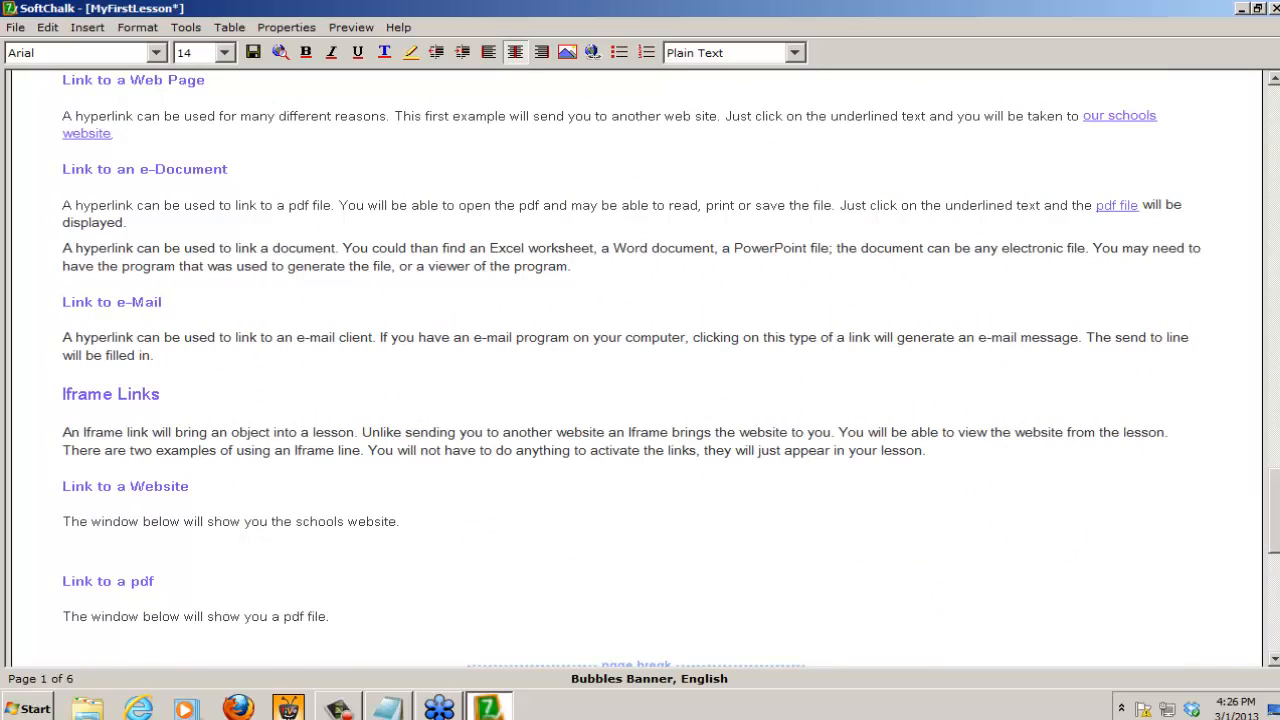
pyautogui.scroll(-3, 242, 318)
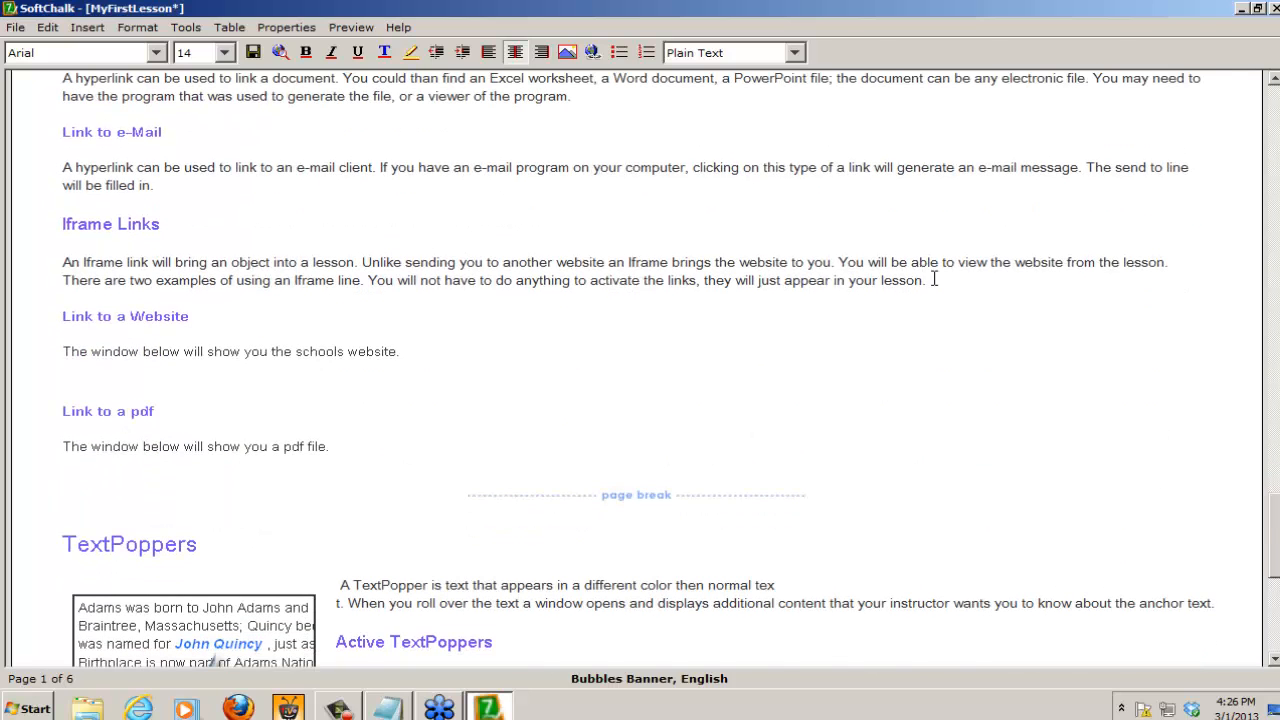
pyautogui.click(86, 374)
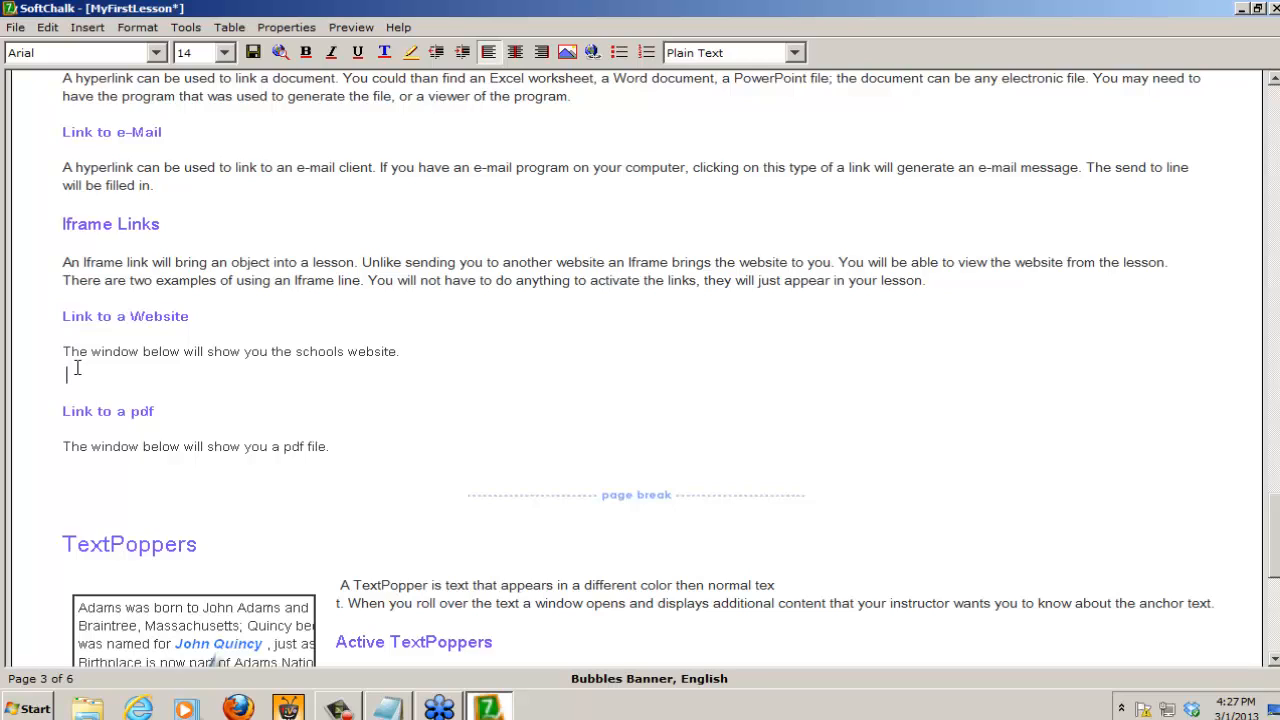
pyautogui.click(86, 28)
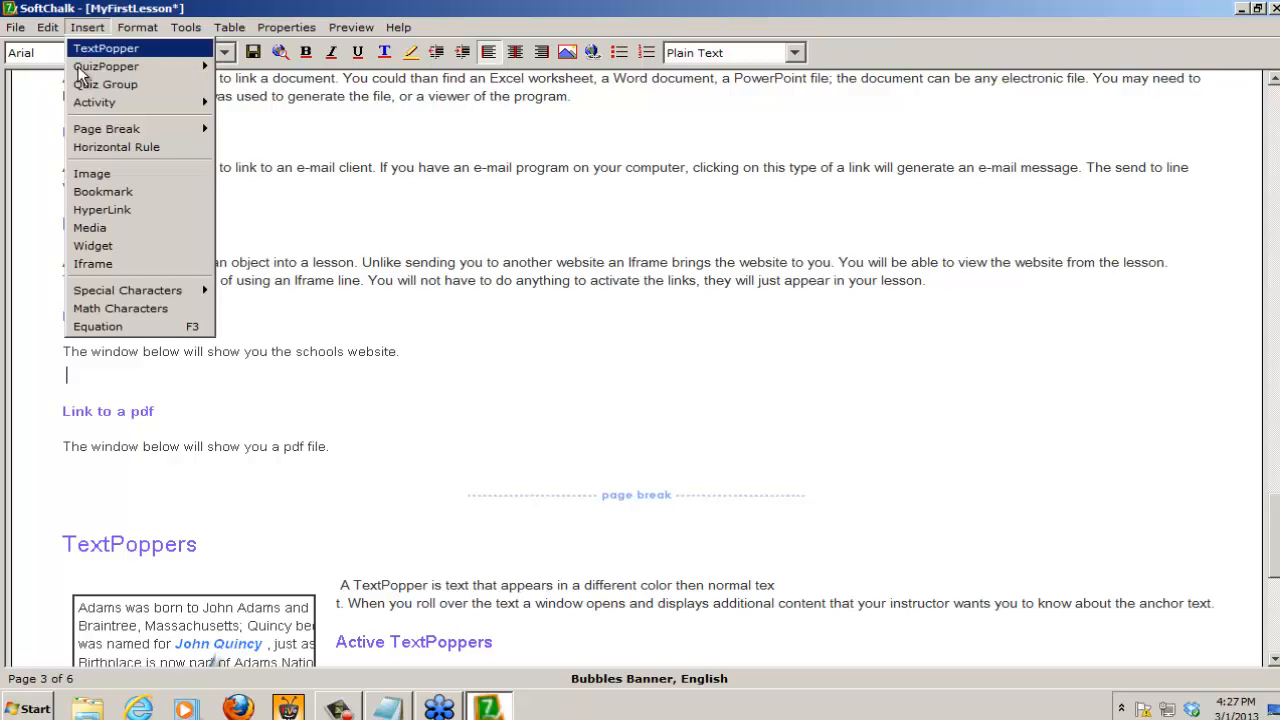
pyautogui.click(88, 265)
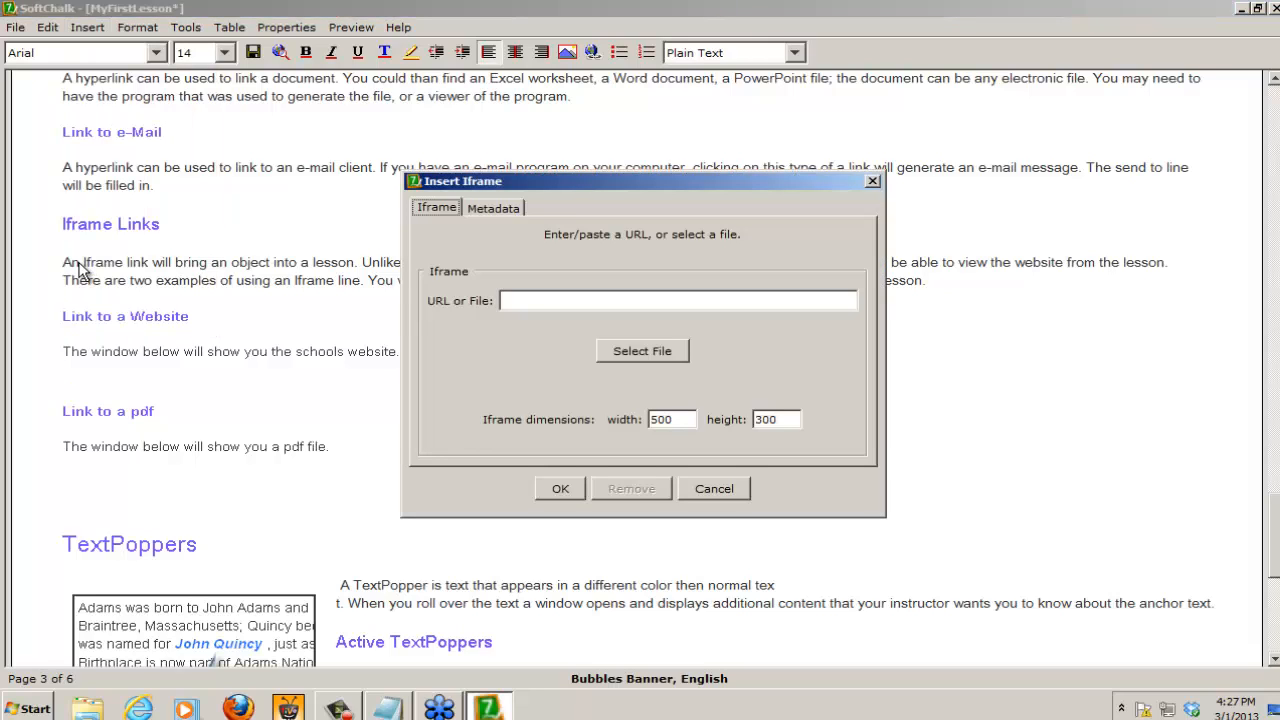
pyautogui.click(503, 300)
pyautogui.write('http://www.trc')
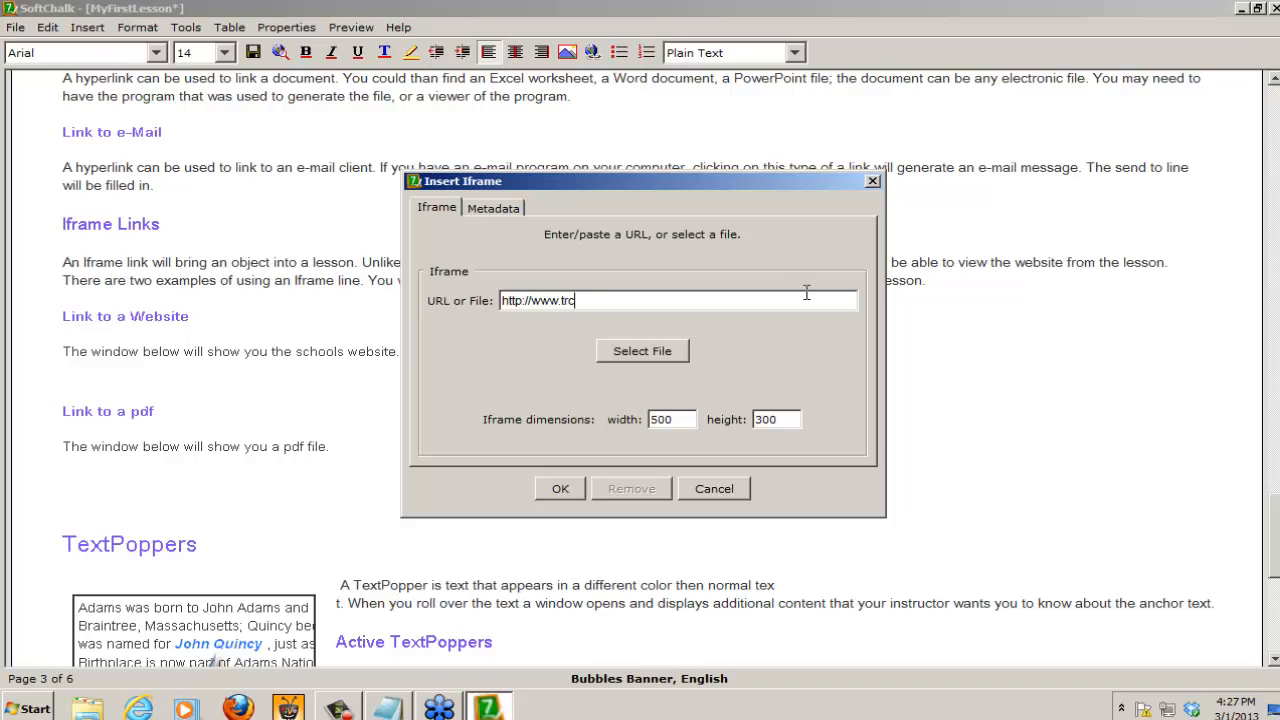
pyautogui.write('c.edu')
# Step: Set the school website iframe's dimensions to 800 wide by 400 high and insert it
pyautogui.moveTo(674, 419); pyautogui.dragTo(577, 428)
pyautogui.write('800')
pyautogui.press('Tab')
pyautogui.write('400')
pyautogui.click(561, 489)
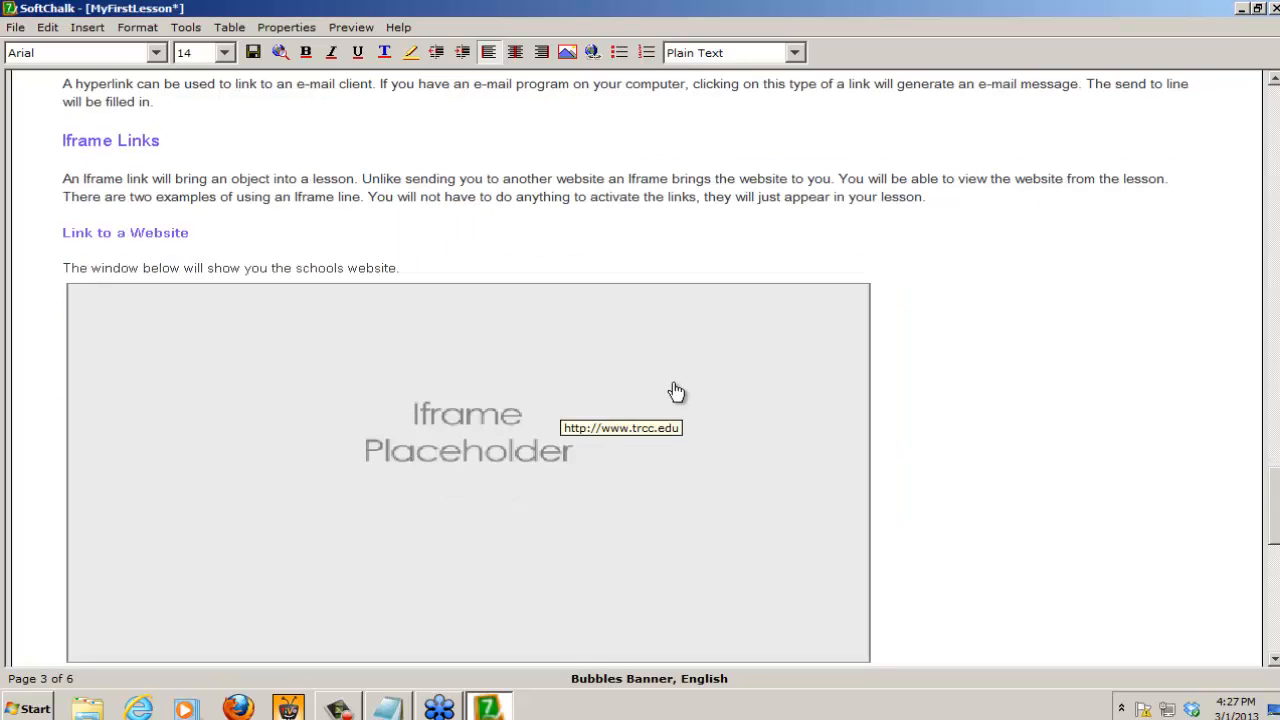
# Step: Start an iframe below the sentence under Link to a pdf, using DOI.pdf from the Files folder as its source
pyautogui.moveTo(1275, 510); pyautogui.dragTo(1275, 525)
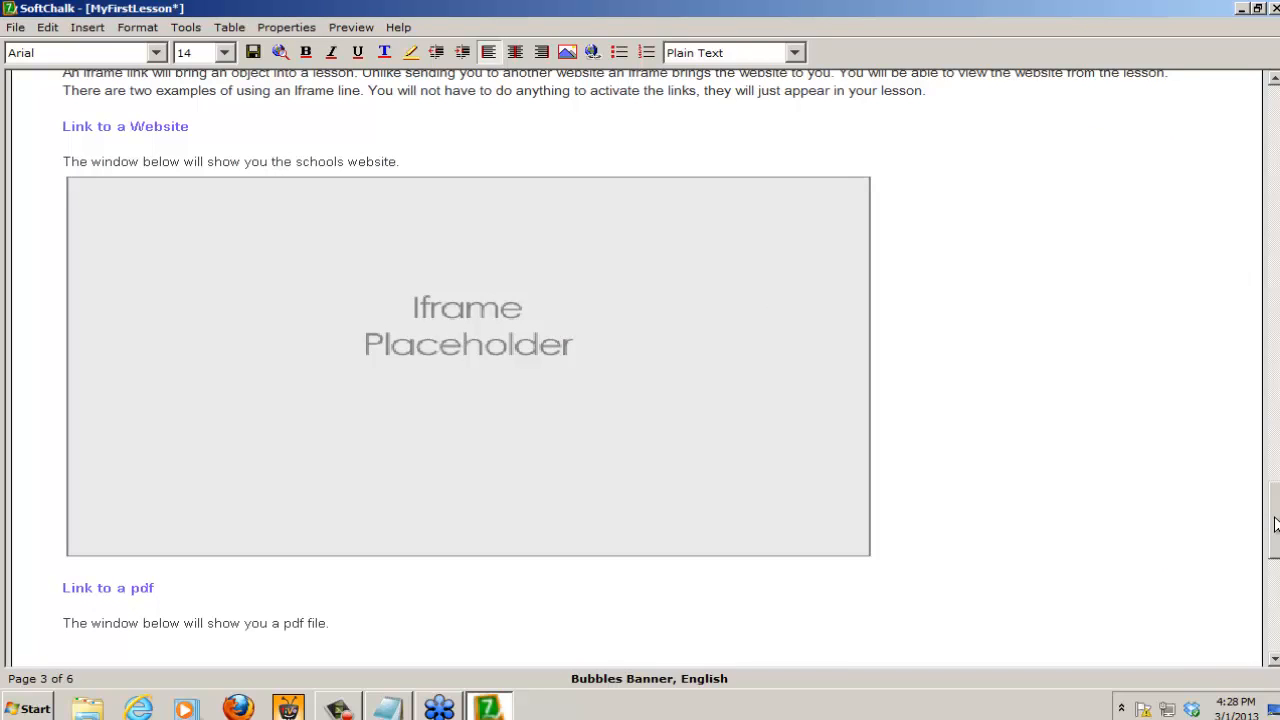
pyautogui.moveTo(1275, 524); pyautogui.dragTo(1275, 525)
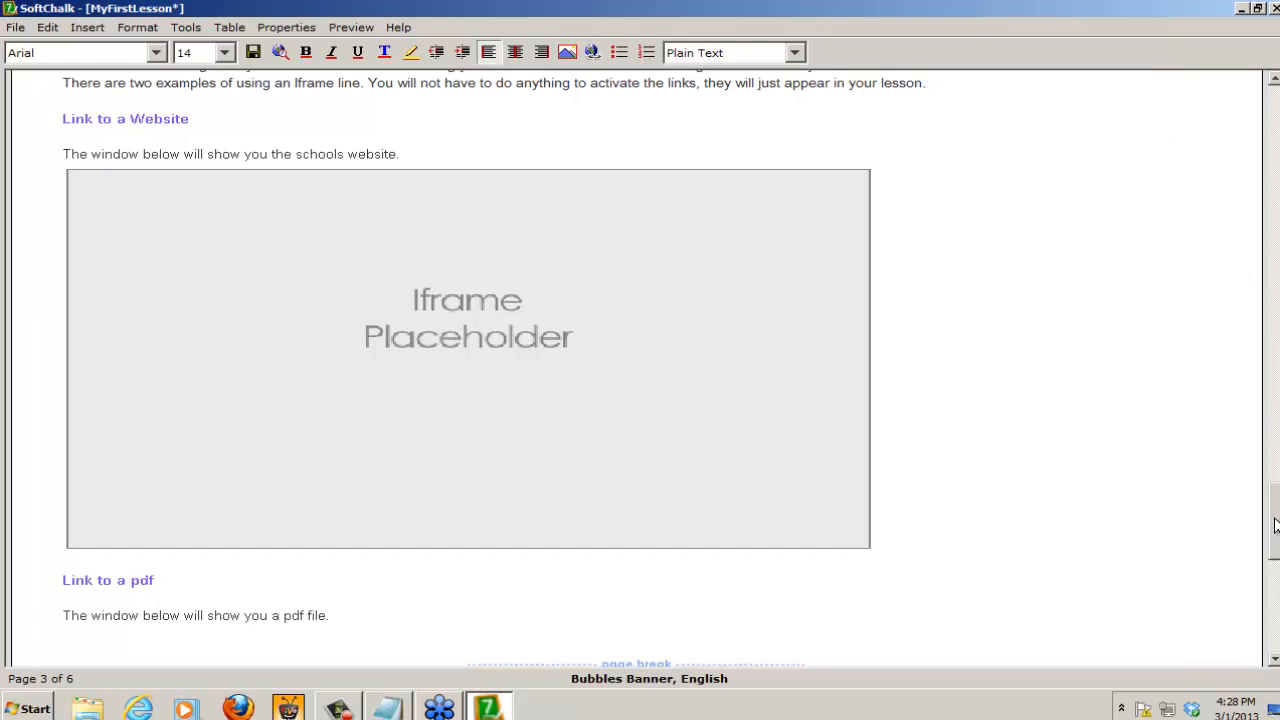
pyautogui.moveTo(1275, 525); pyautogui.dragTo(1273, 568)
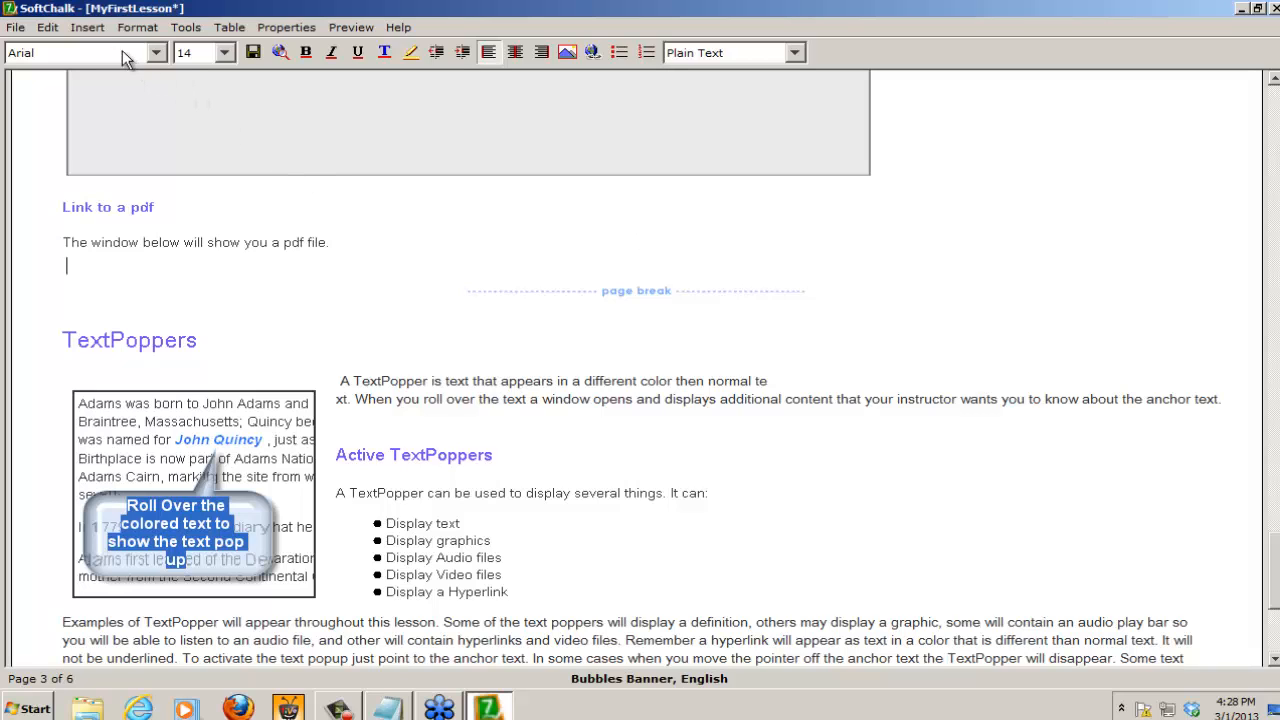
pyautogui.click(88, 28)
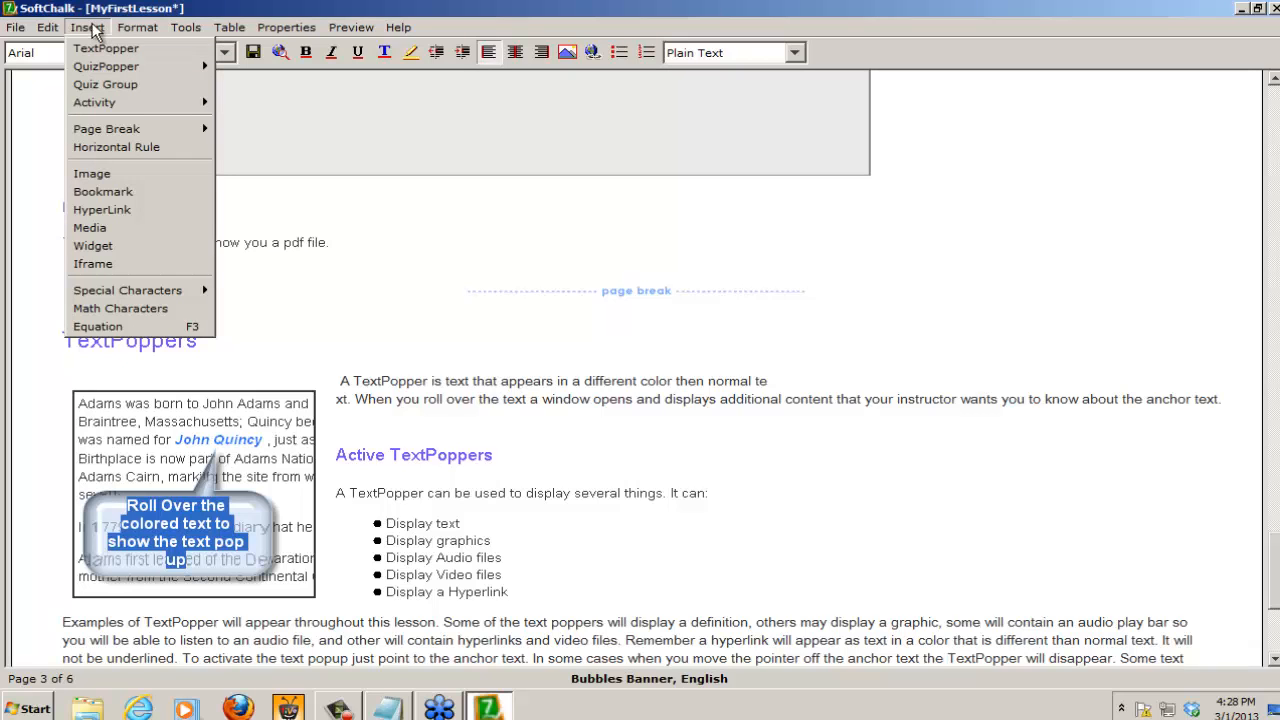
pyautogui.click(93, 264)
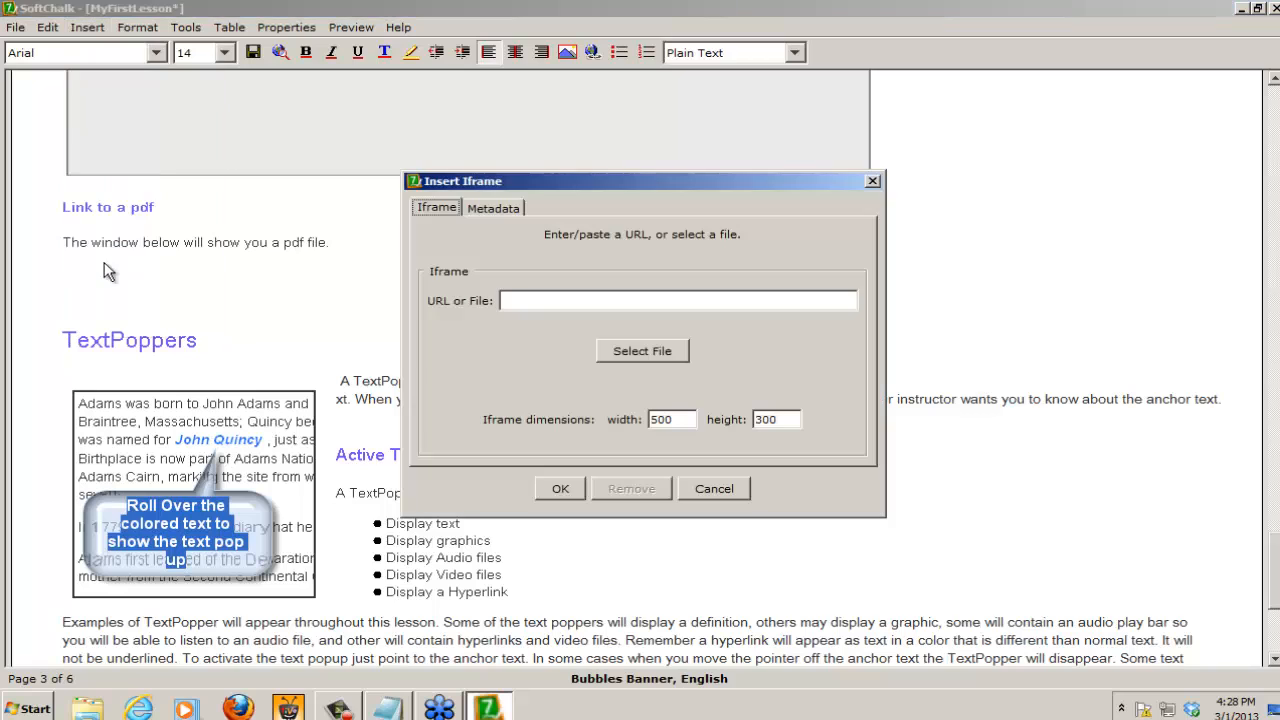
pyautogui.click(643, 351)
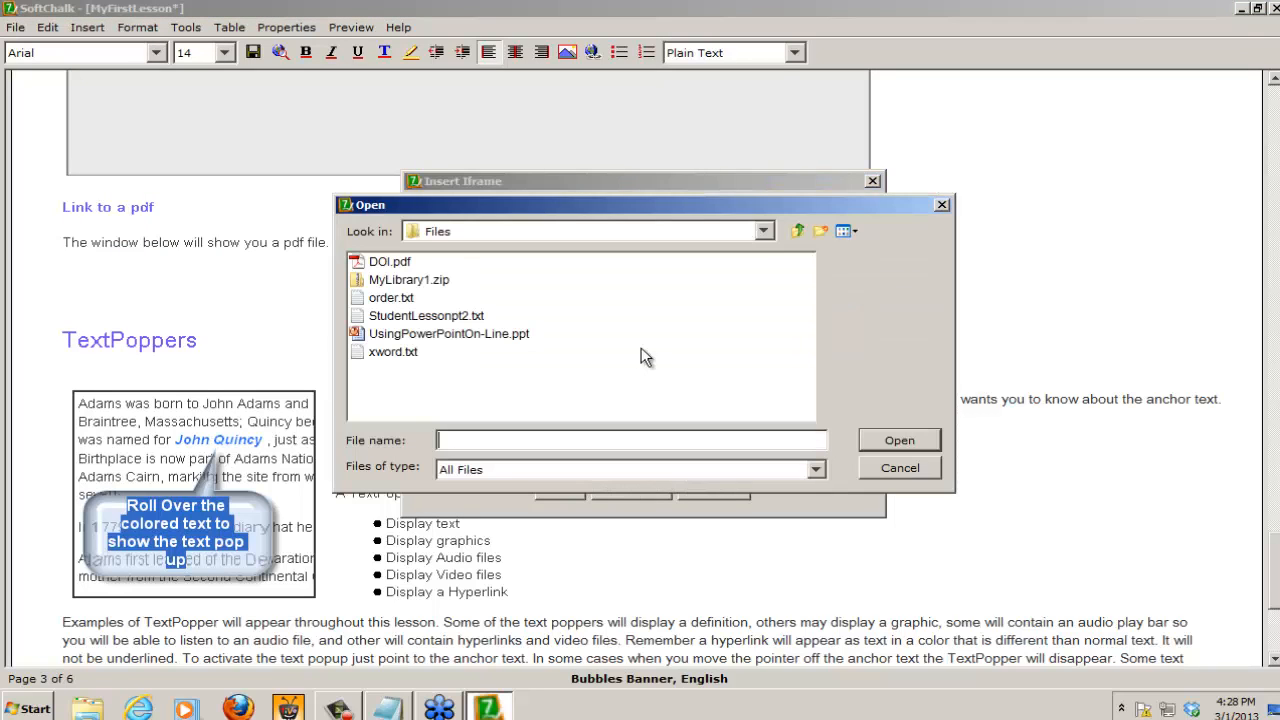
pyautogui.click(392, 263)
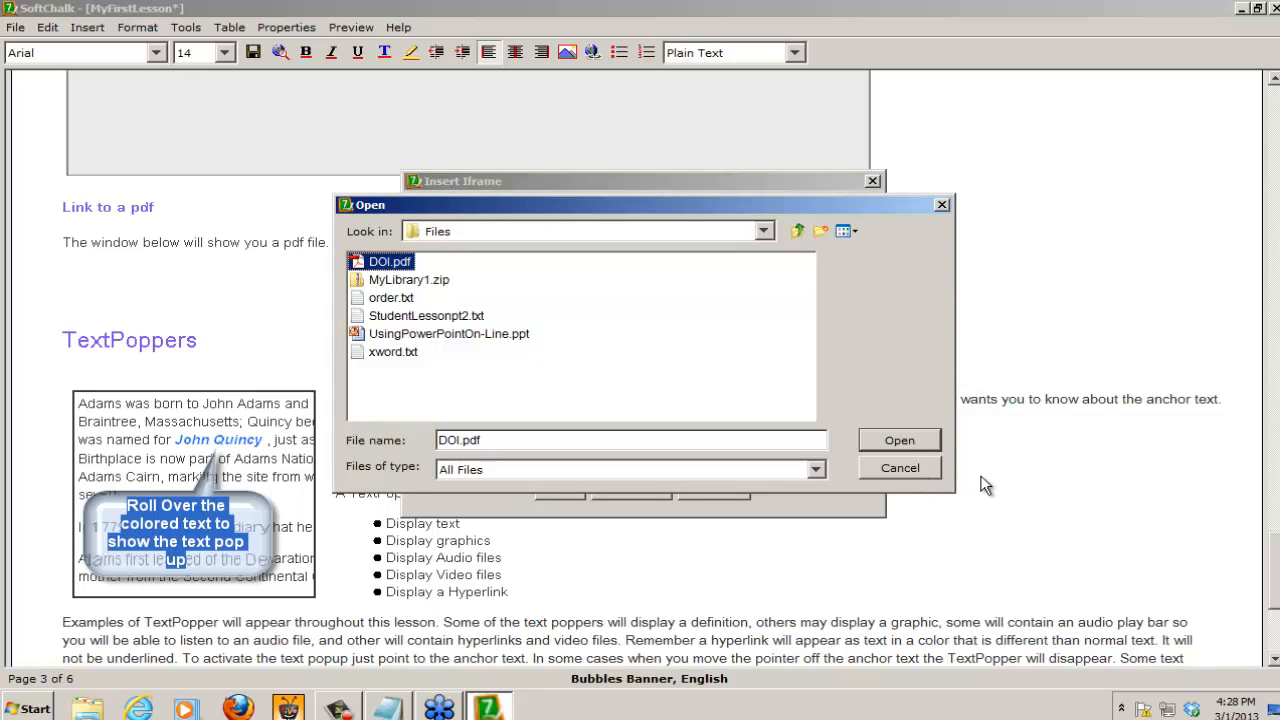
pyautogui.click(909, 438)
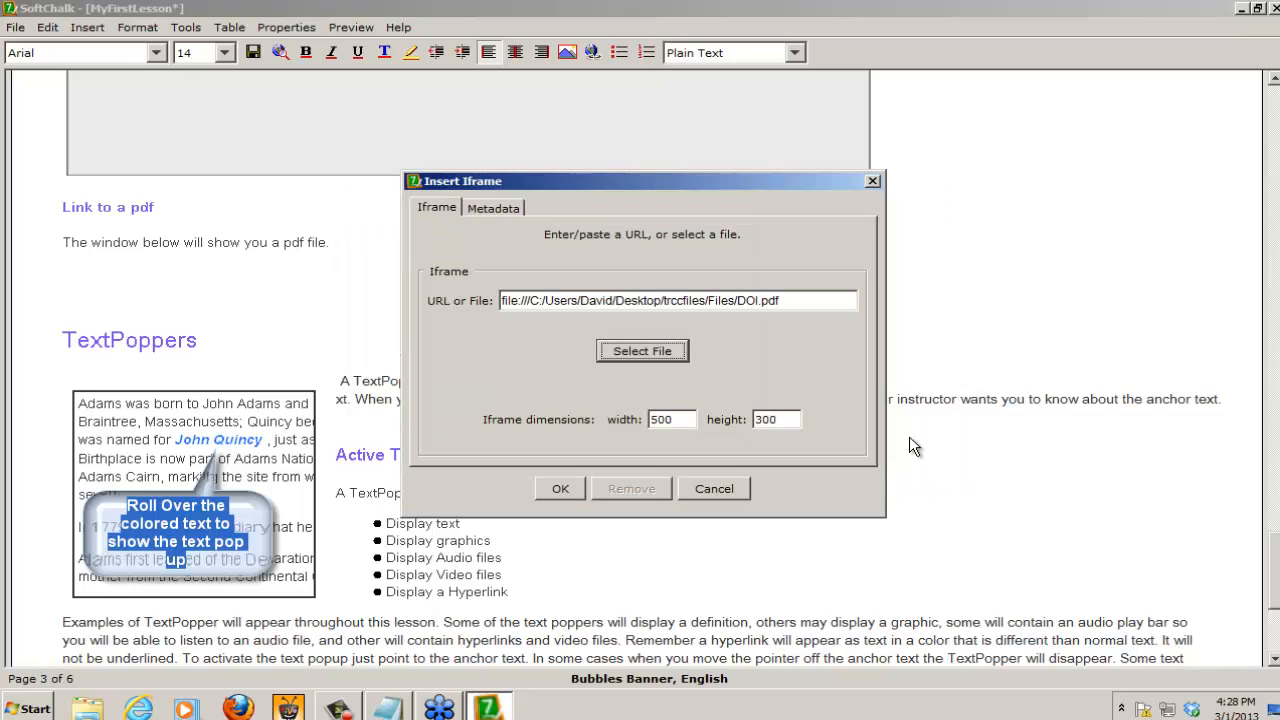
# Step: Set the DOI.pdf iframe's dimensions to 800 wide by 400 high and insert it
pyautogui.moveTo(680, 421); pyautogui.dragTo(582, 404)
pyautogui.write('800')
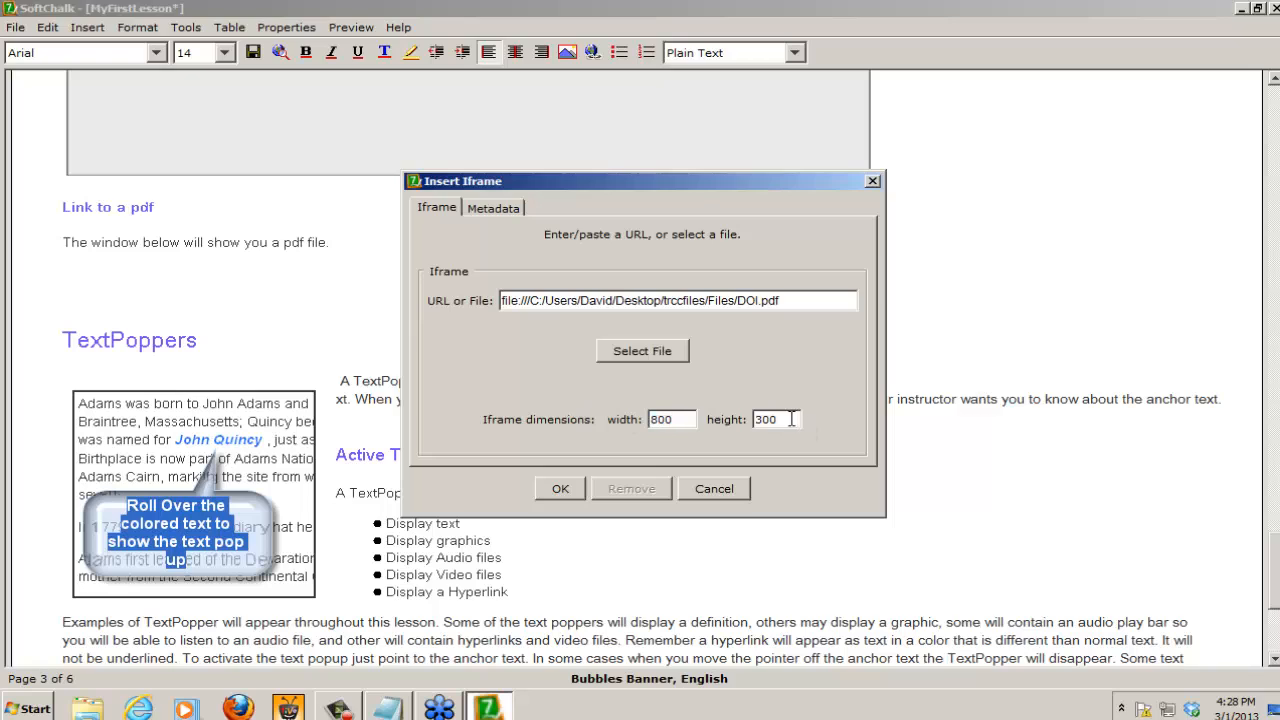
pyautogui.moveTo(792, 419); pyautogui.dragTo(699, 419)
pyautogui.write('400')
pyautogui.click(560, 489)
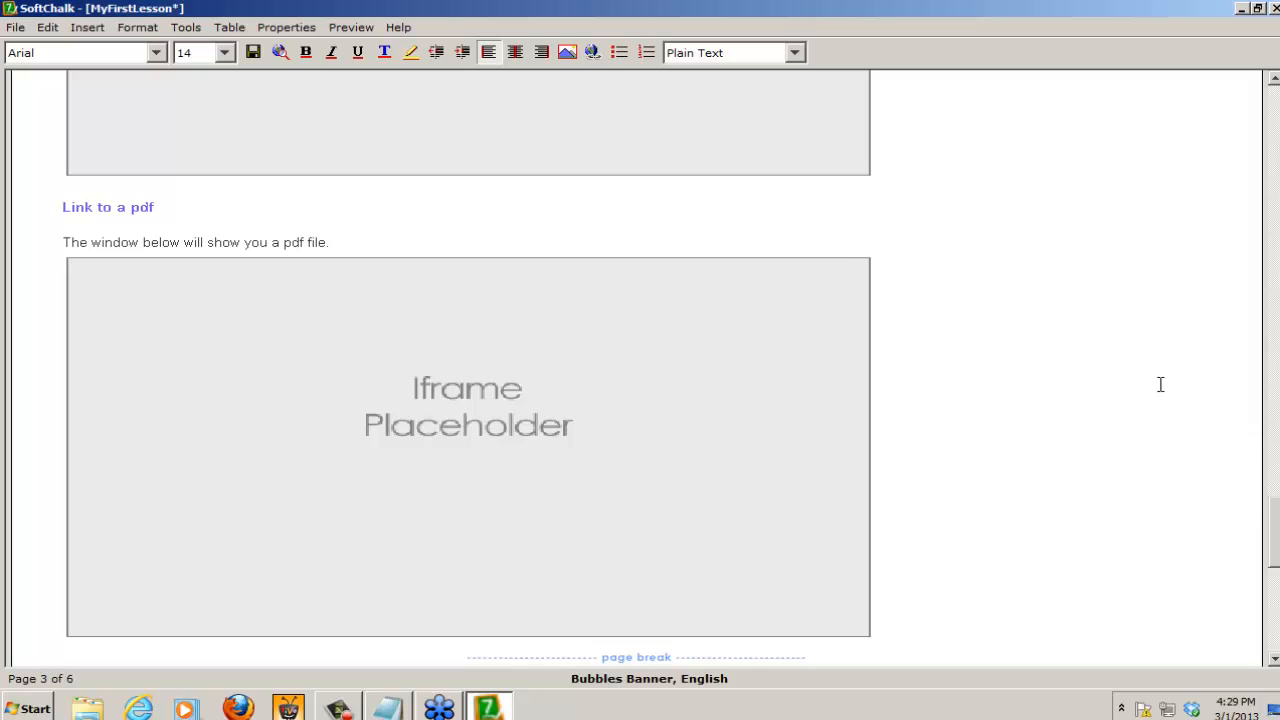
# Step: Preview the lesson in the browser, saving the changes to MyFirstLesson, and go to Page 3
pyautogui.click(281, 51)
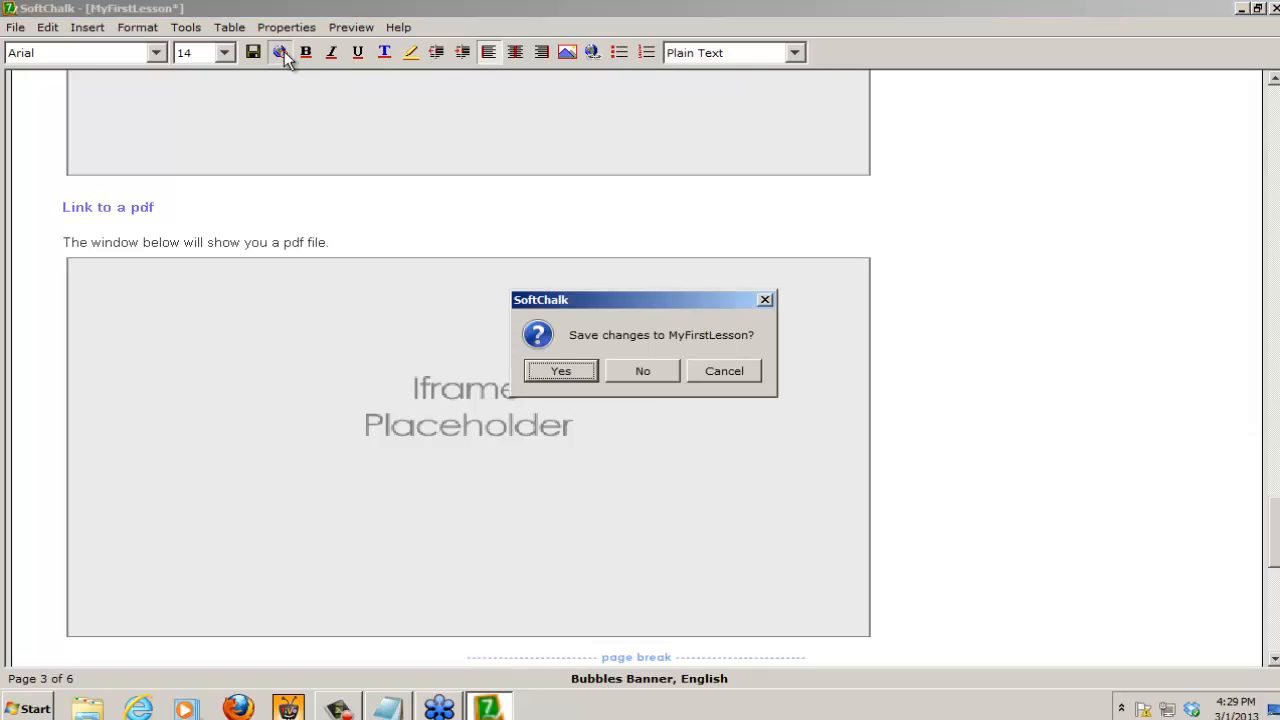
pyautogui.click(563, 370)
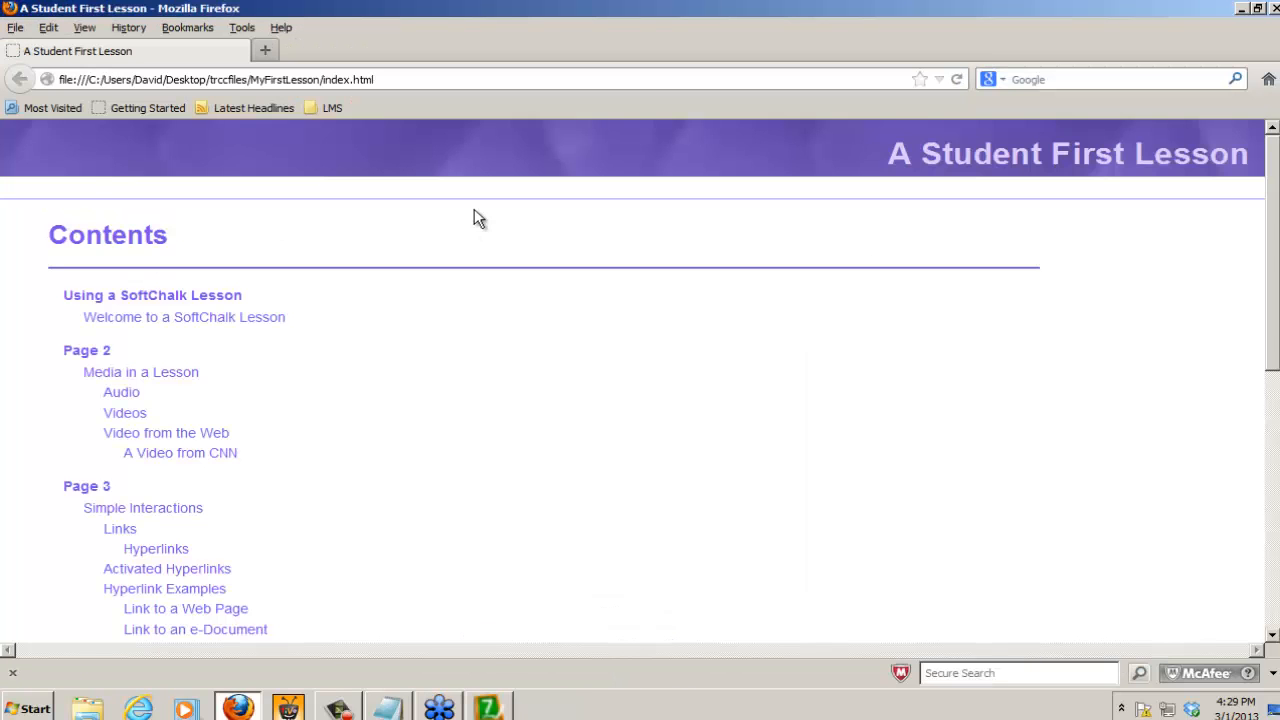
pyautogui.click(86, 488)
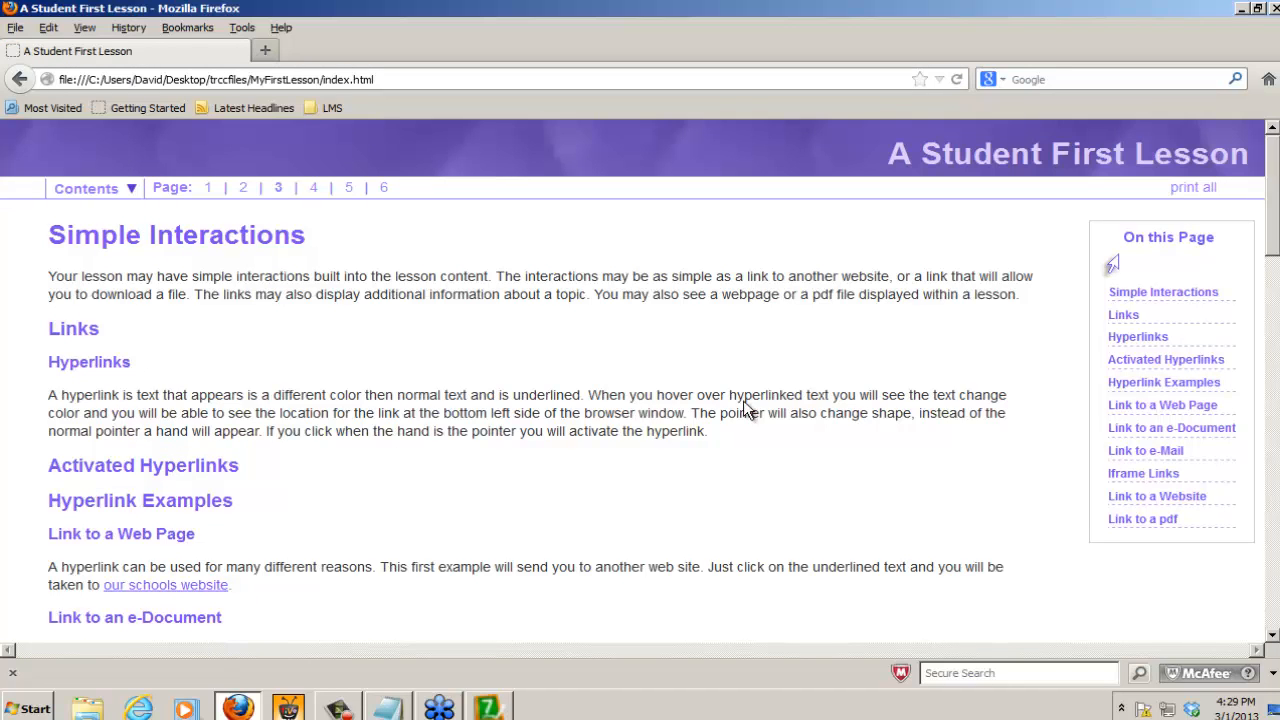
# Step: Test the "our schools website" and "pdf file" hyperlinks on the previewed page, closing each page they open
pyautogui.click(158, 587)
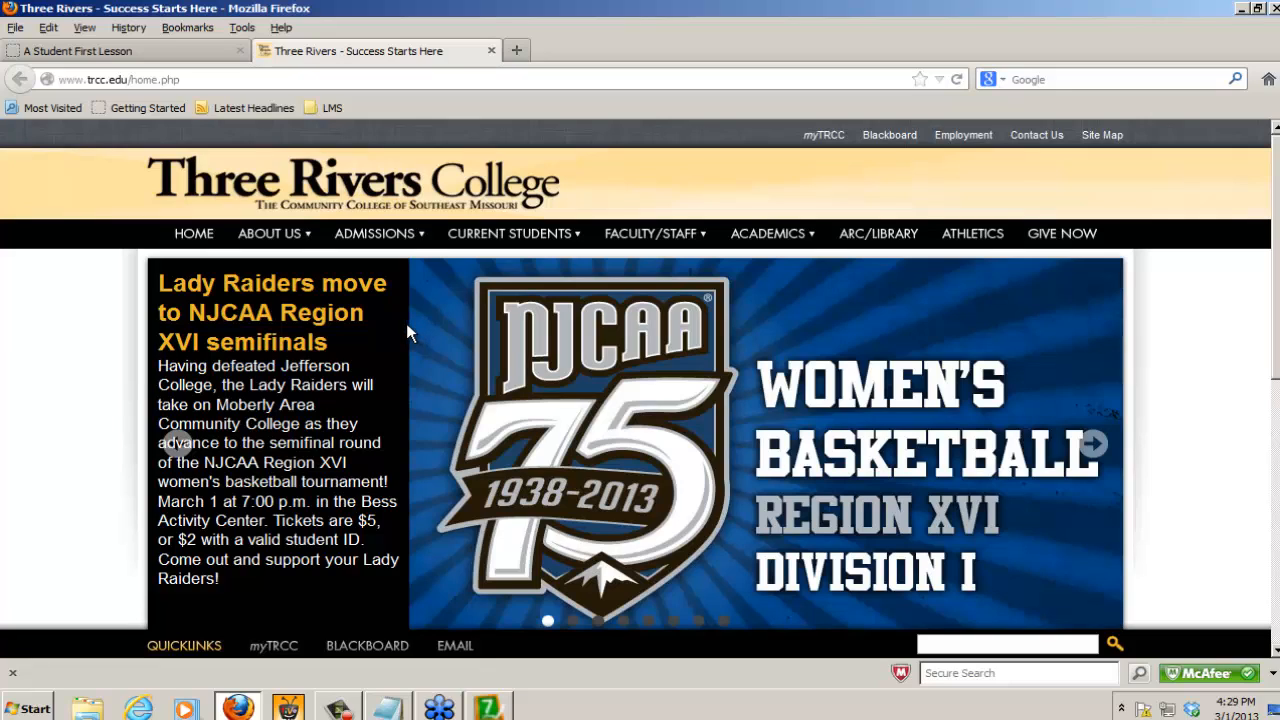
pyautogui.click(491, 51)
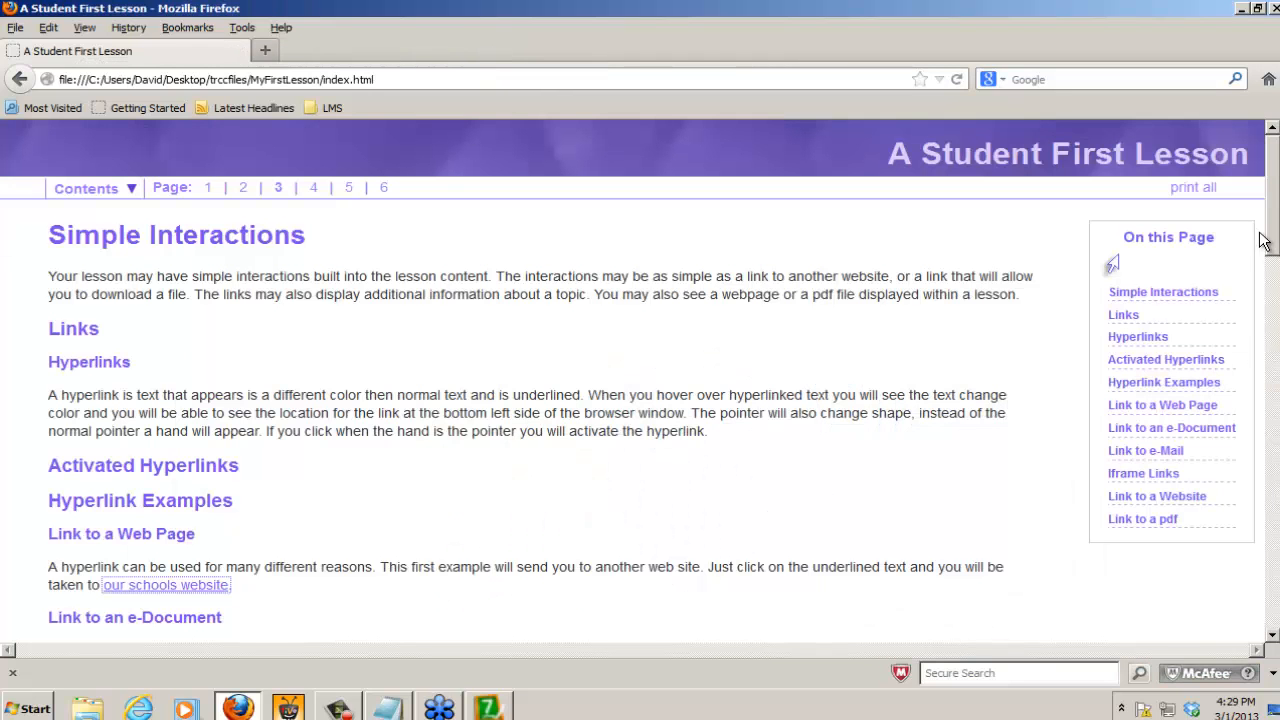
pyautogui.moveTo(1276, 228); pyautogui.dragTo(1276, 275)
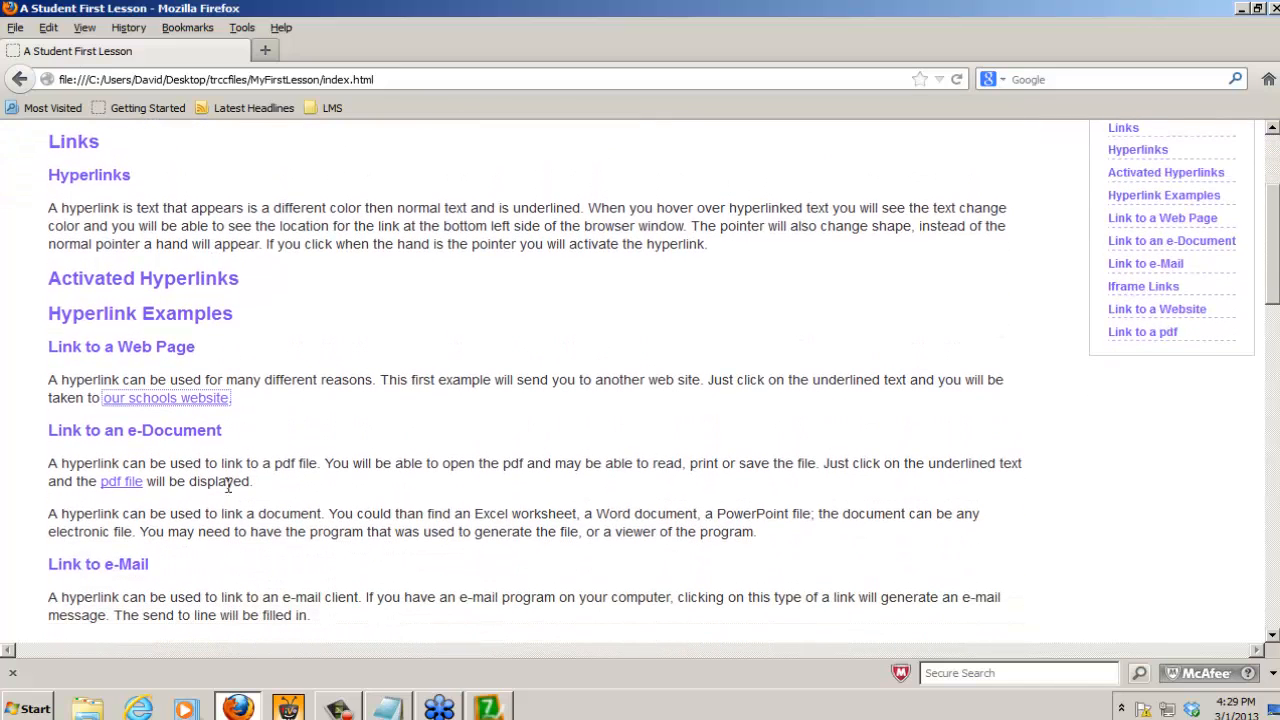
pyautogui.click(116, 482)
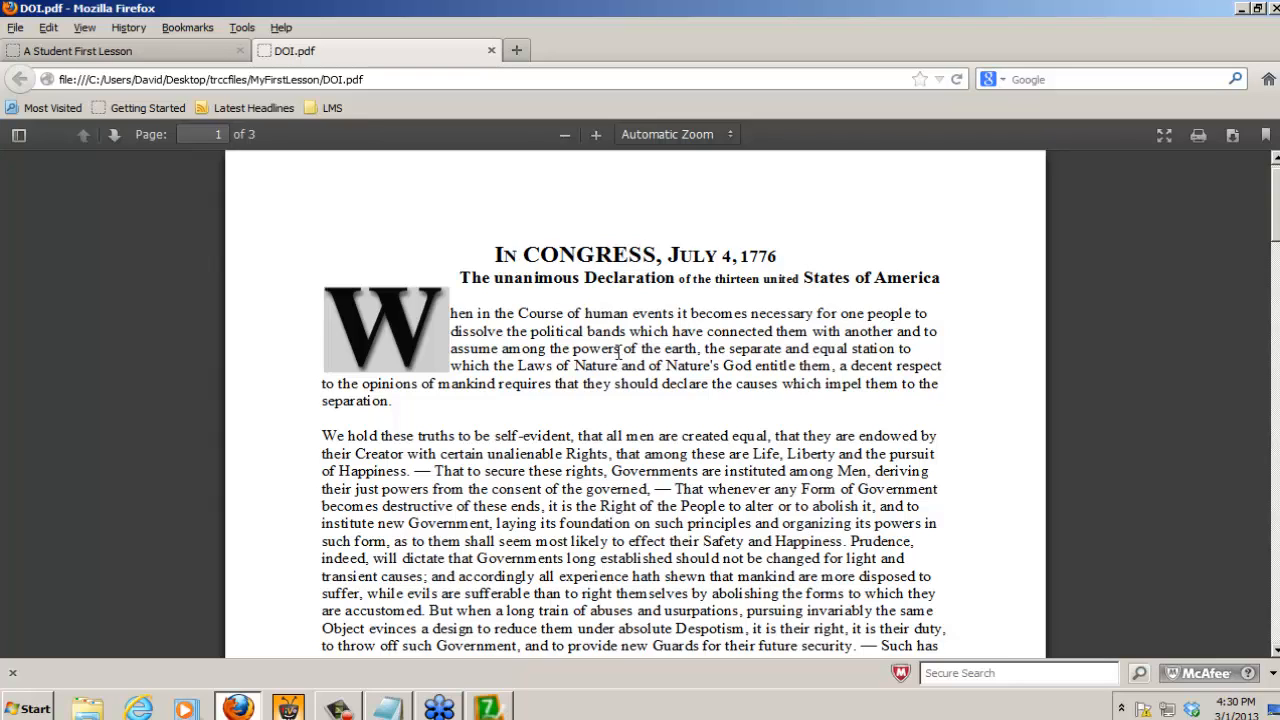
pyautogui.click(491, 50)
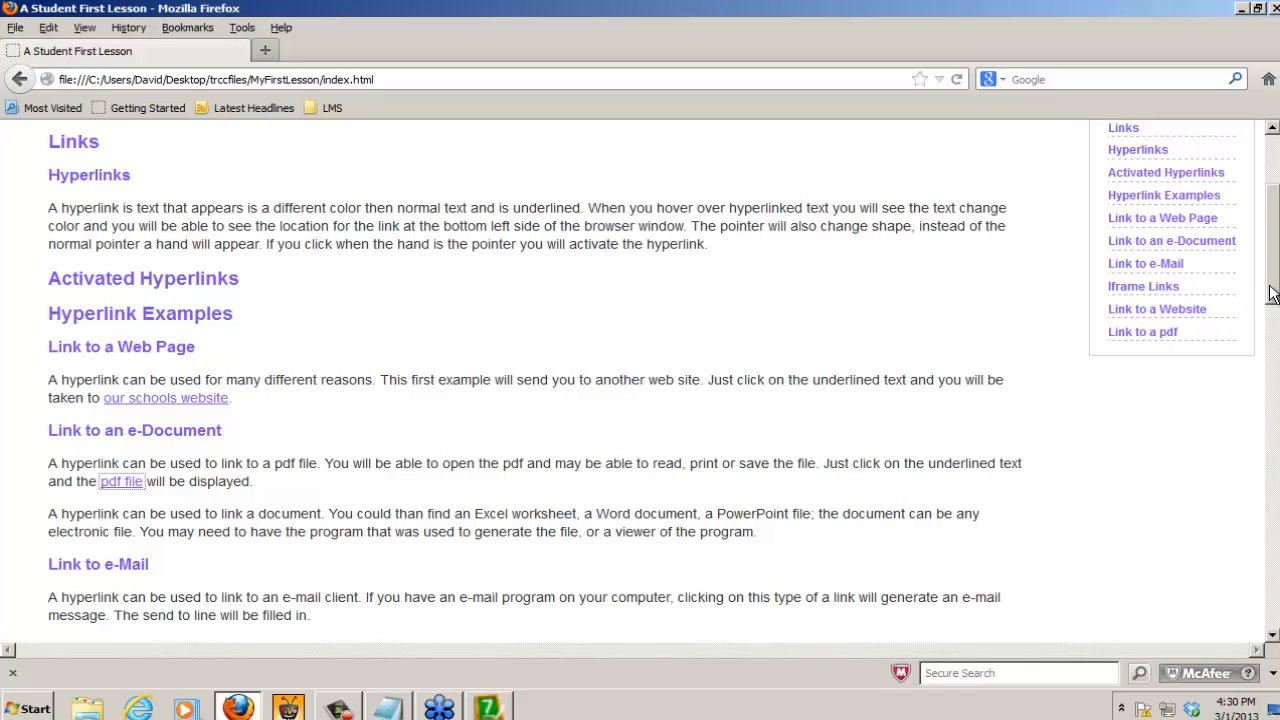
# Step: Test the embedded school website under Link to a Website by visiting its Faculty/Staff Directory and returning to its home page
pyautogui.moveTo(1276, 291); pyautogui.dragTo(1276, 442)
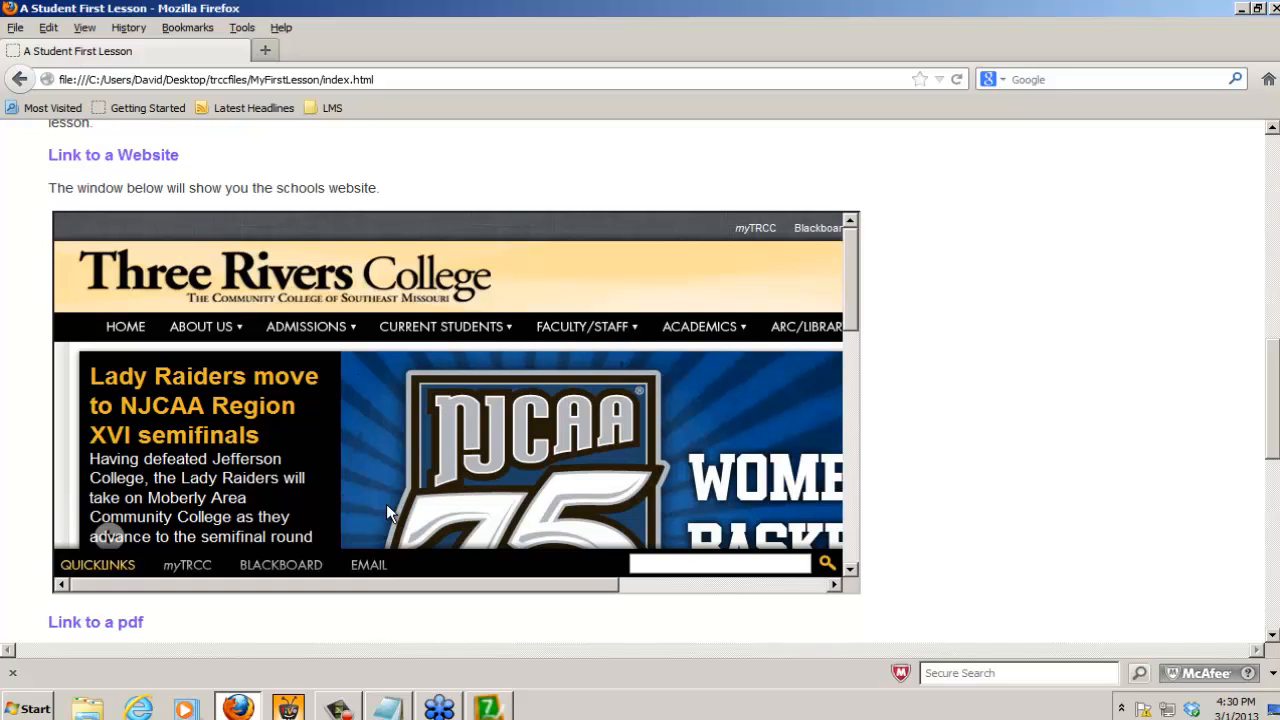
pyautogui.moveTo(580, 335)
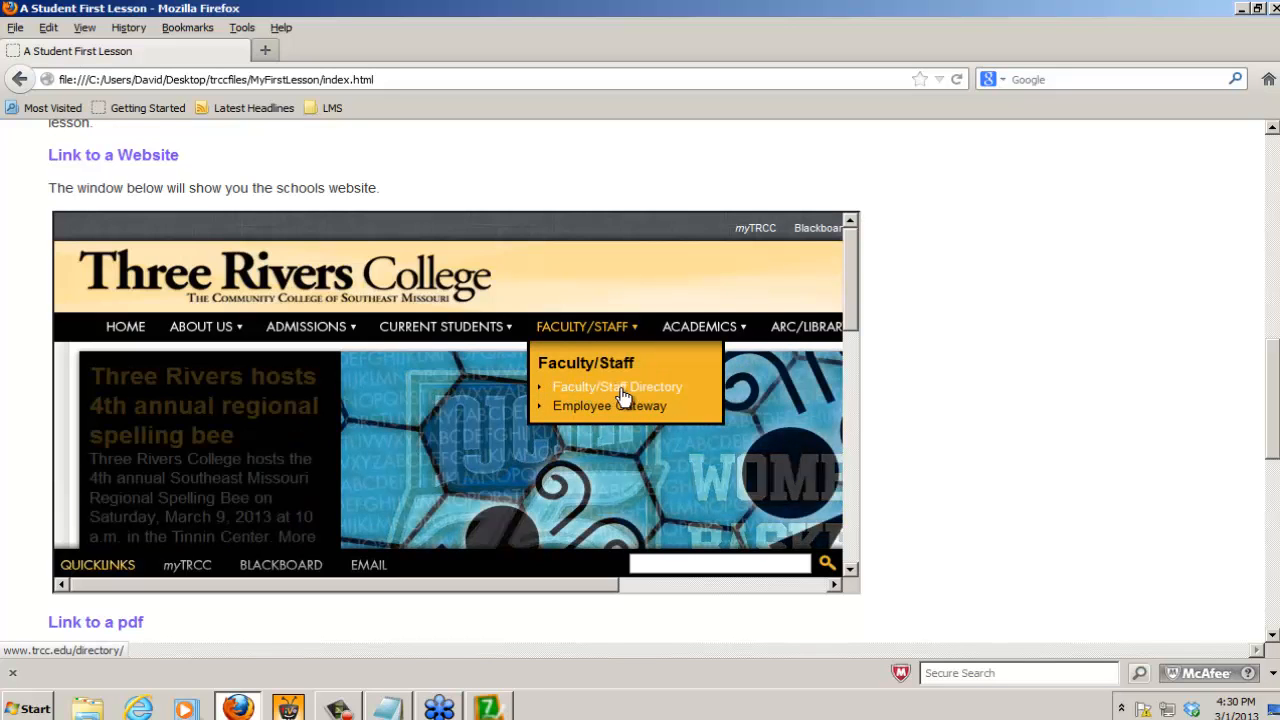
pyautogui.click(622, 395)
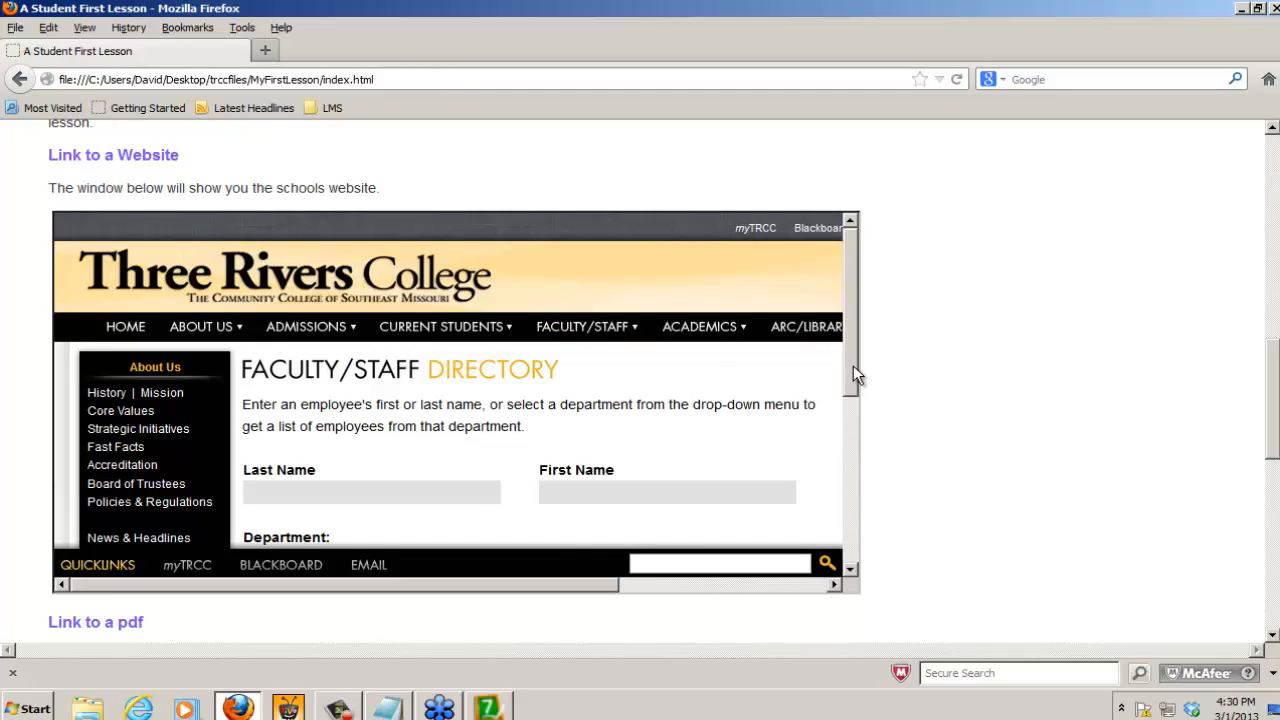
pyautogui.moveTo(853, 365); pyautogui.dragTo(845, 340)
pyautogui.click(124, 328)
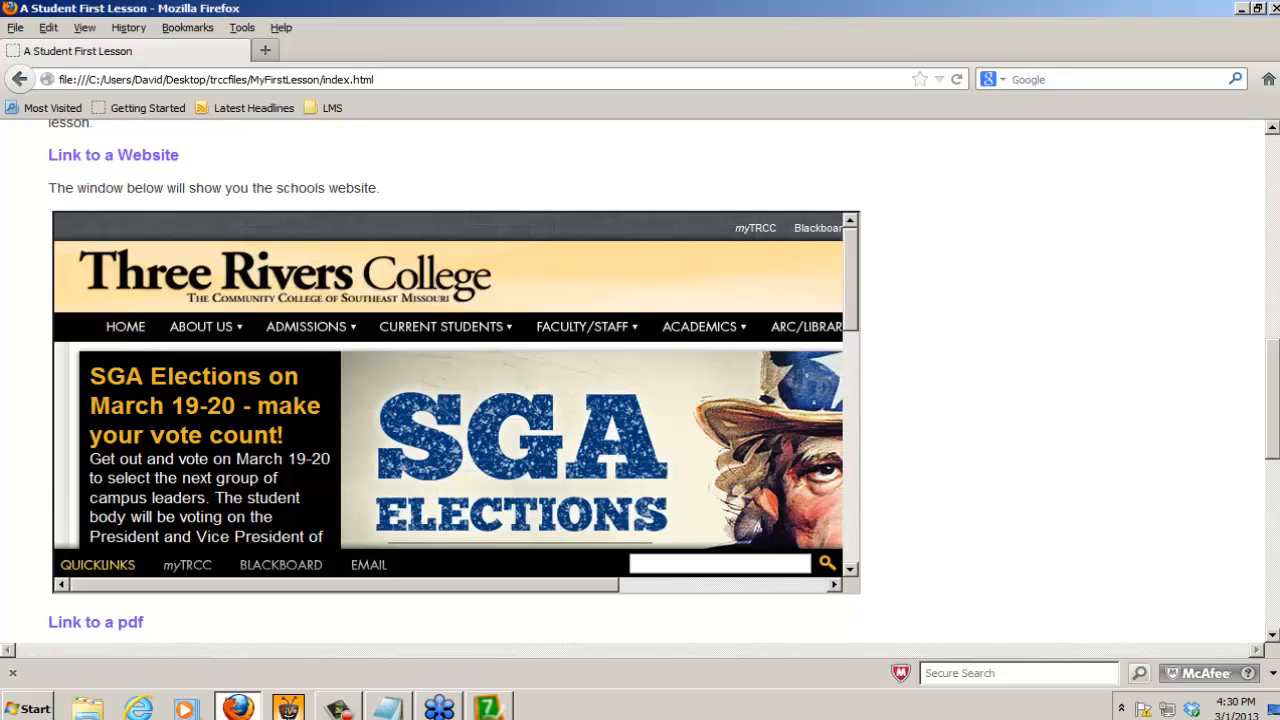
# Step: Examine the embedded document under Link to a pdf in the preview and dismiss the PDF display notice
pyautogui.scroll(-1, 1275, 456)
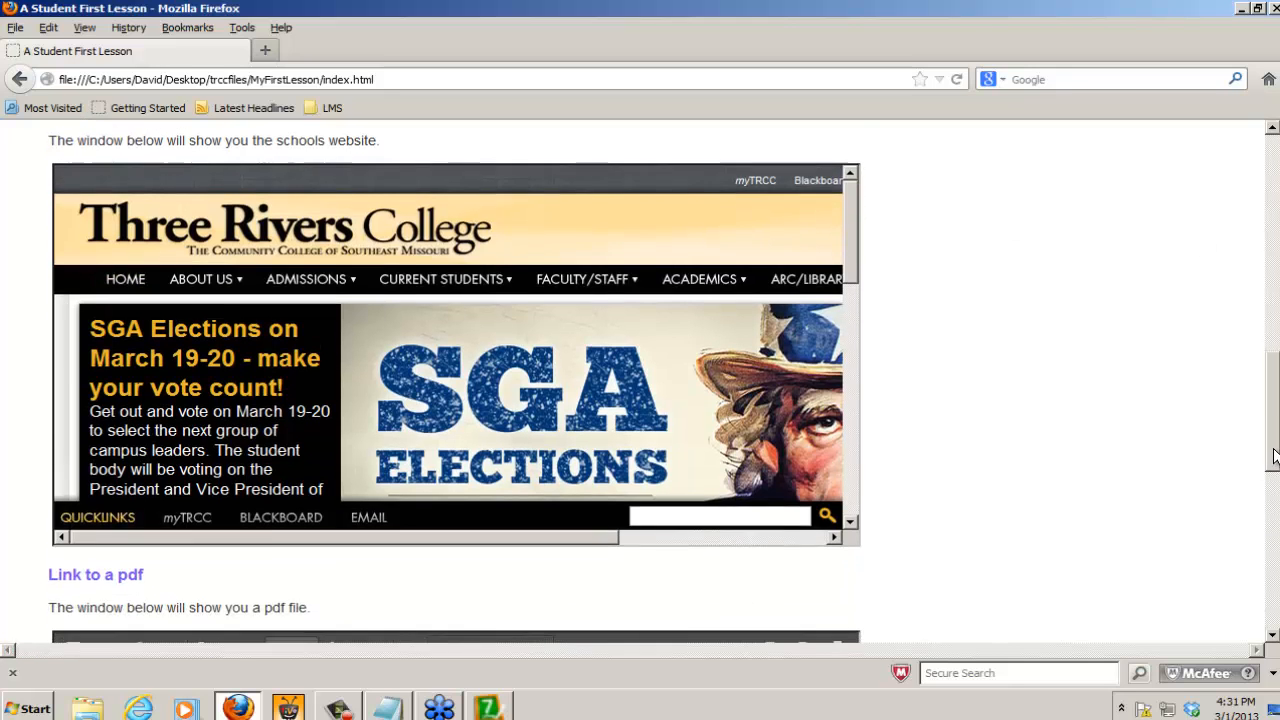
pyautogui.scroll(-9, 1275, 456)
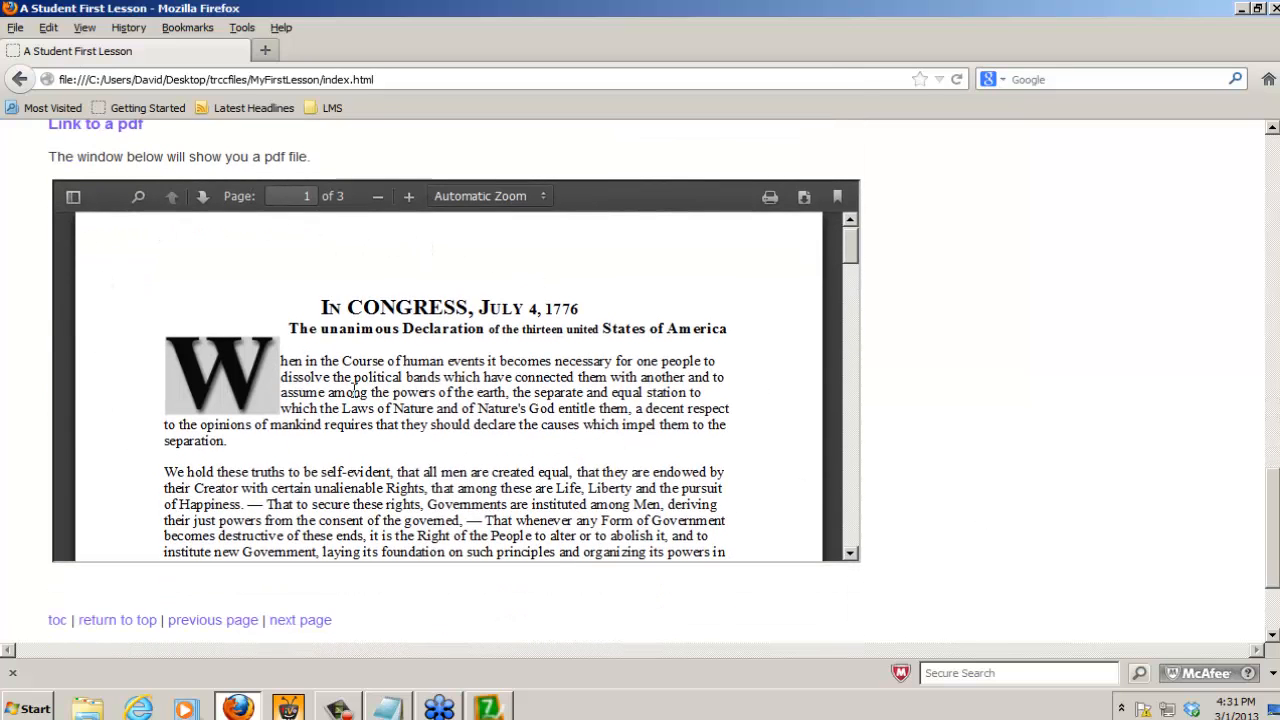
pyautogui.moveTo(845, 248)
pyautogui.mouseDown()
pyautogui.moveTo(855, 328)
pyautogui.moveTo(852, 250)
pyautogui.mouseUp()
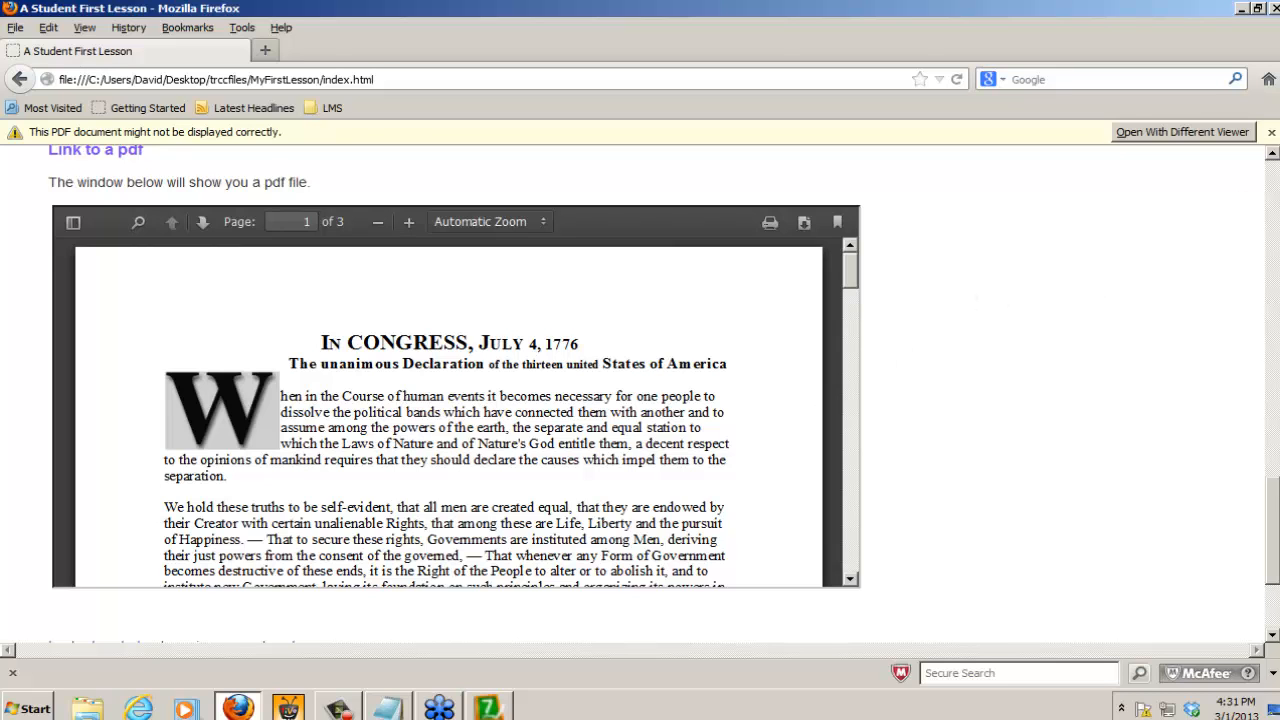
pyautogui.click(1266, 131)
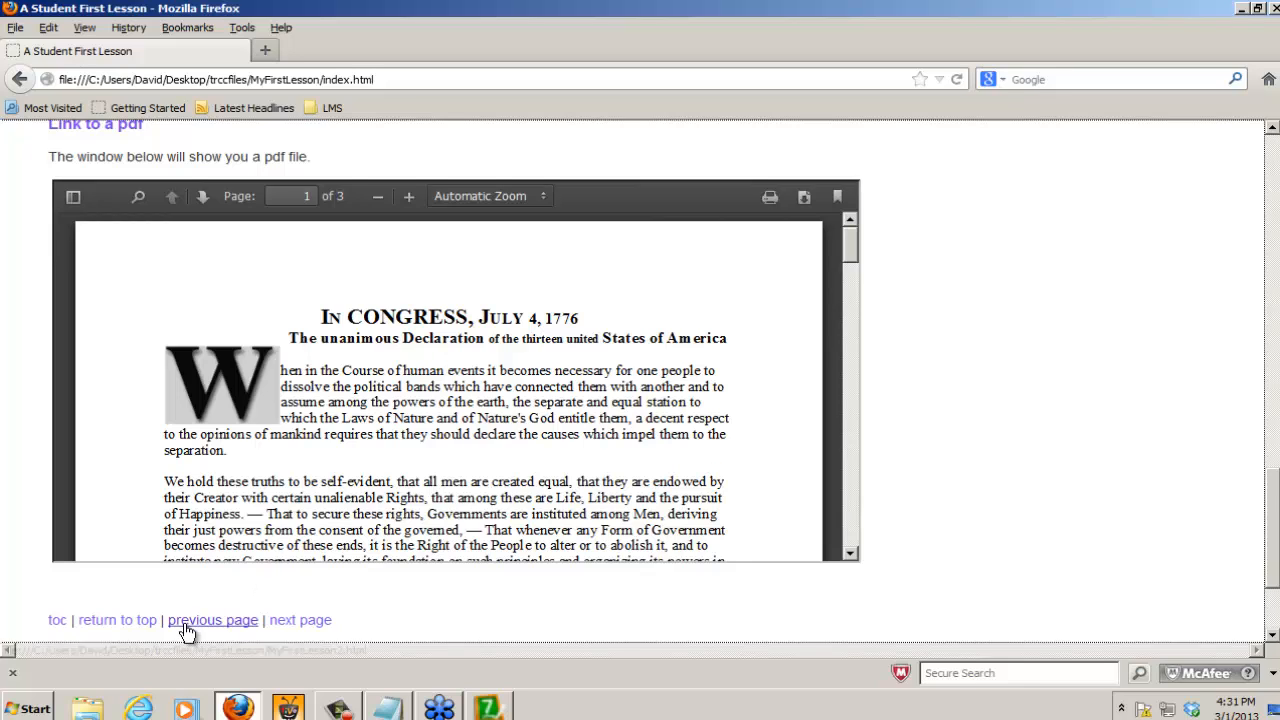
# Step: Test the Three Rivers College image link on the lesson's welcome page, reached through the table of contents, and close the browser
pyautogui.click(57, 622)
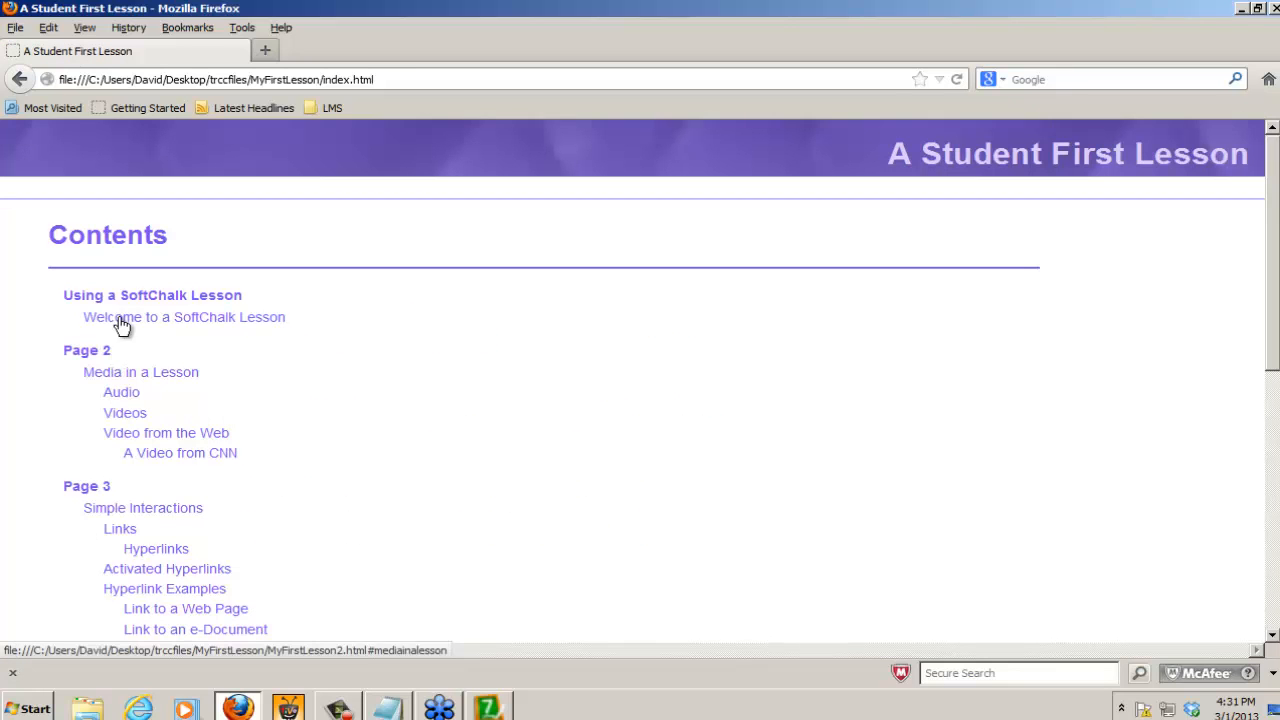
pyautogui.click(120, 303)
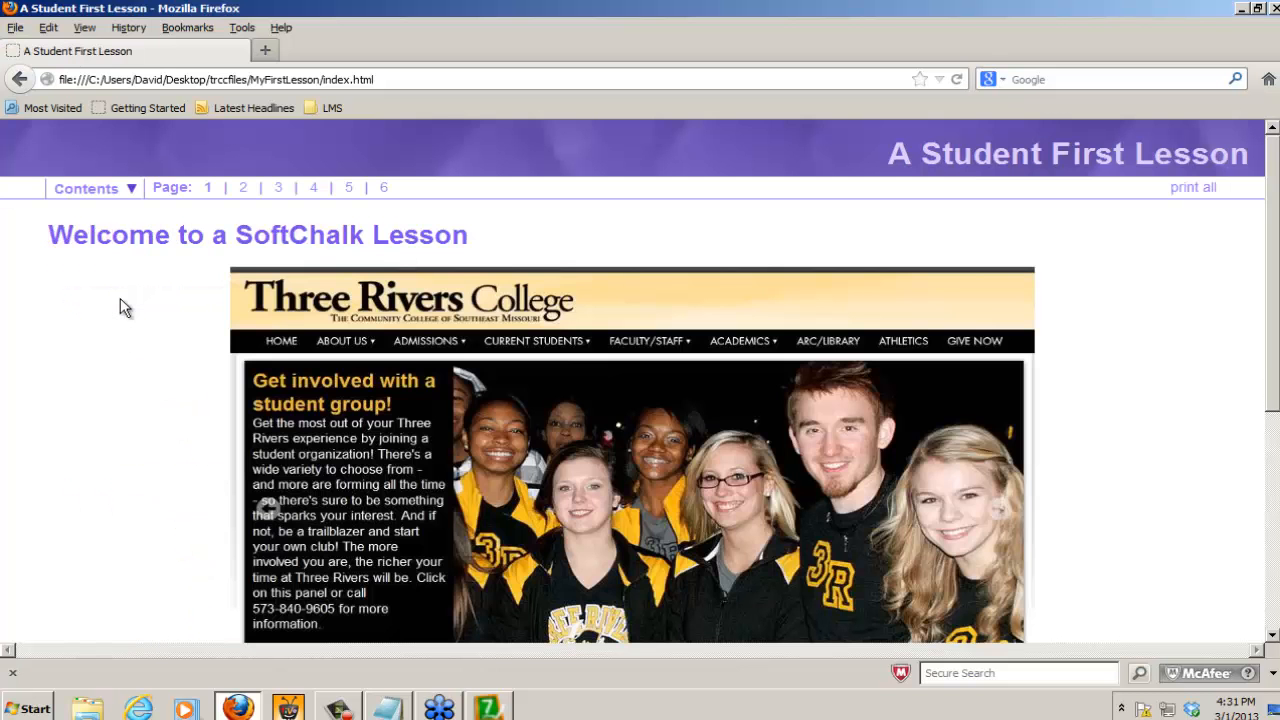
pyautogui.click(663, 434)
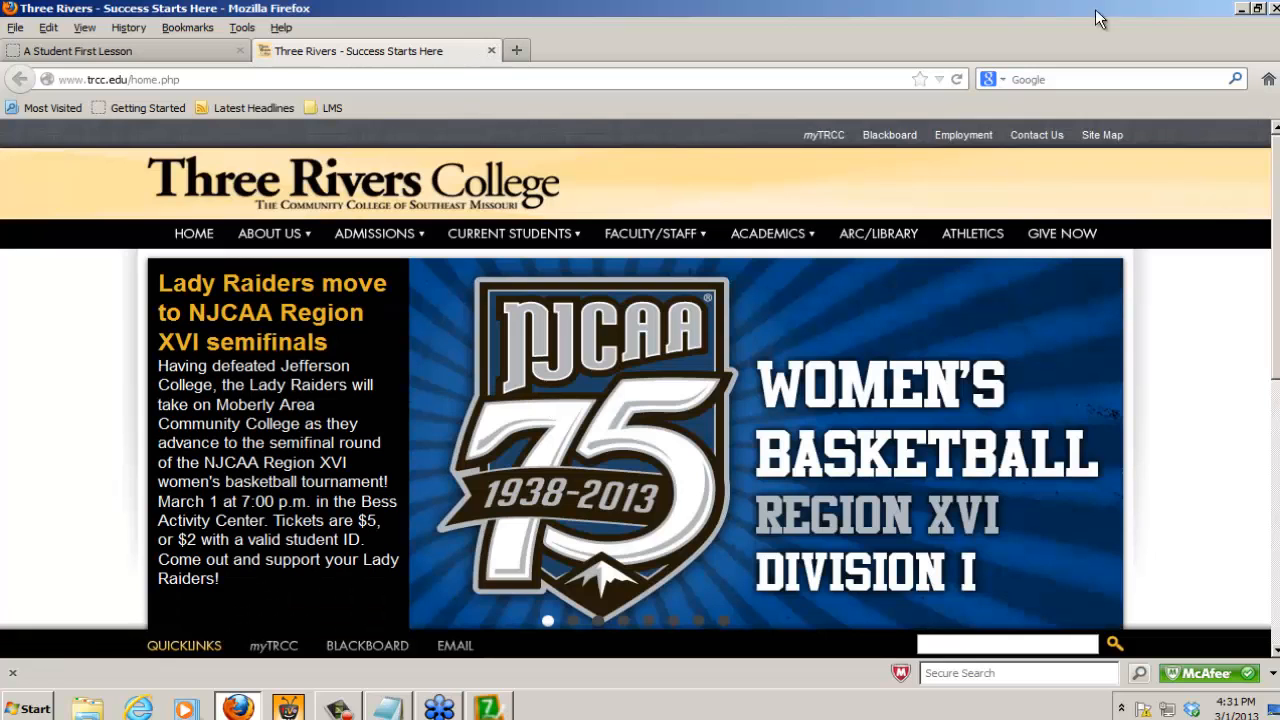
pyautogui.click(1271, 9)
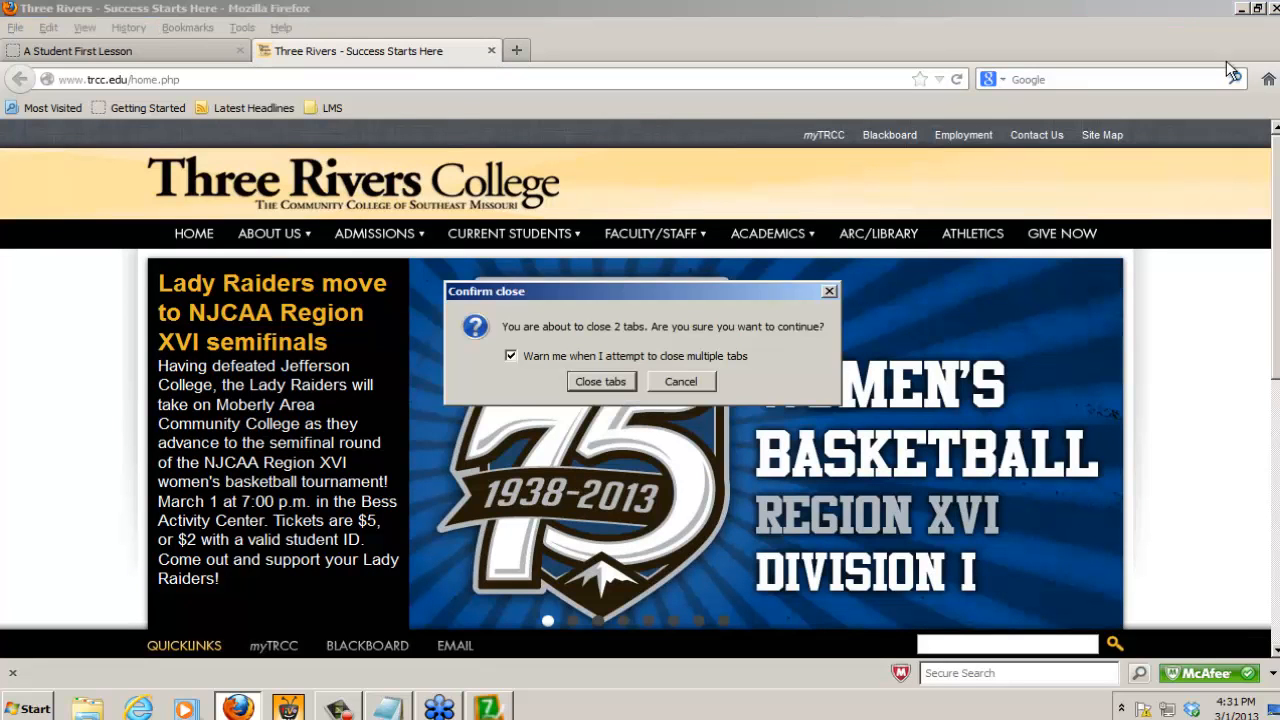
pyautogui.click(589, 382)
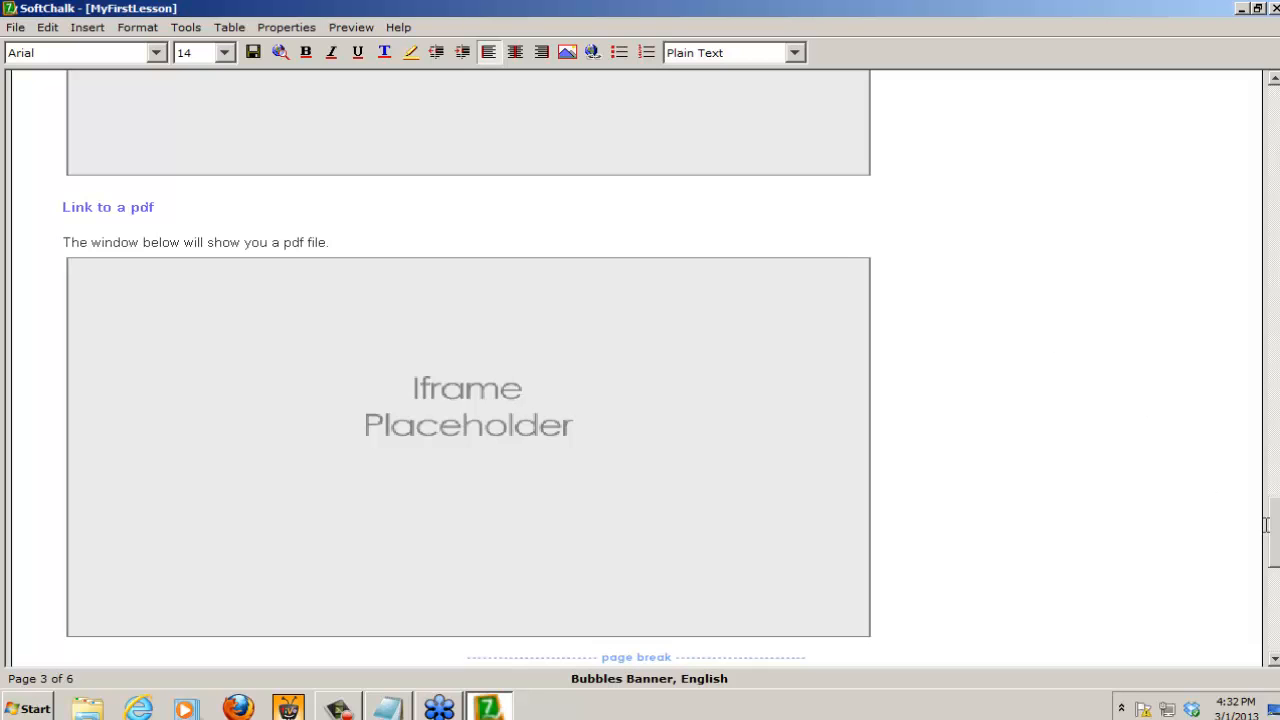
# Step: Start a TextPopper on the "Display text" bullet under Active TextPoppers with the top area text "A Terxt Only Display"
pyautogui.moveTo(1275, 538); pyautogui.dragTo(1275, 600)
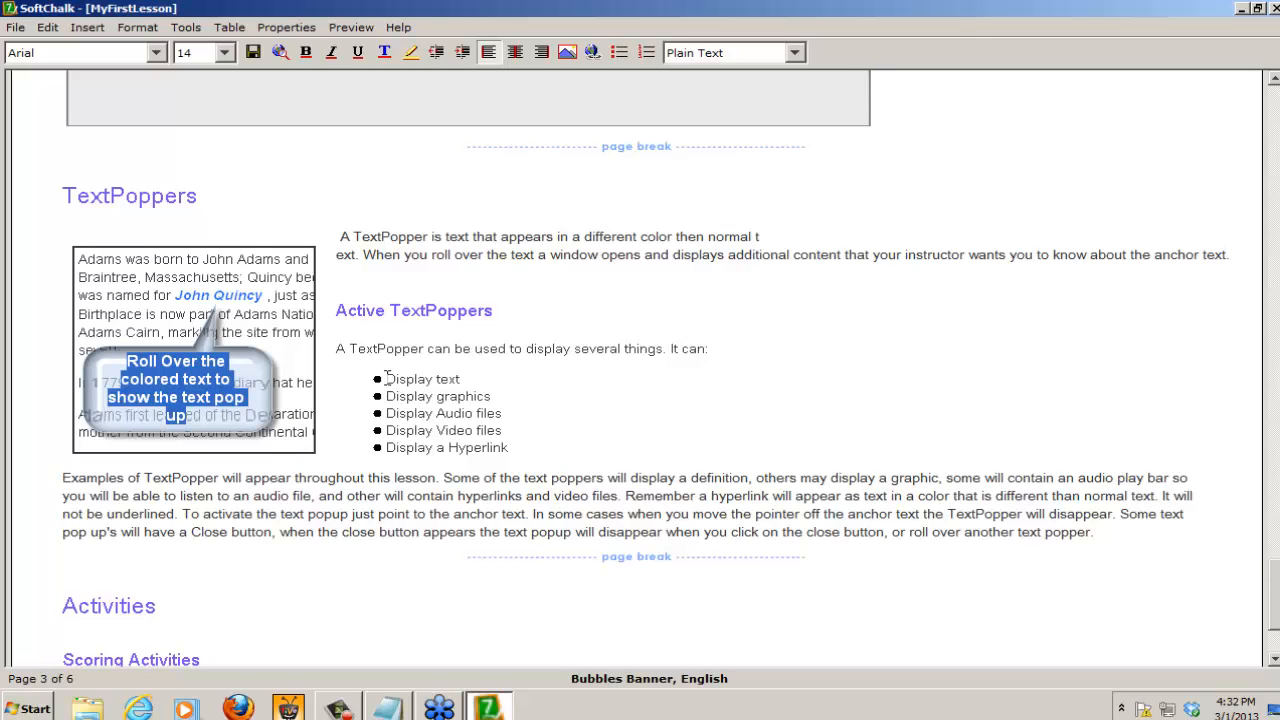
pyautogui.moveTo(387, 378); pyautogui.dragTo(459, 380)
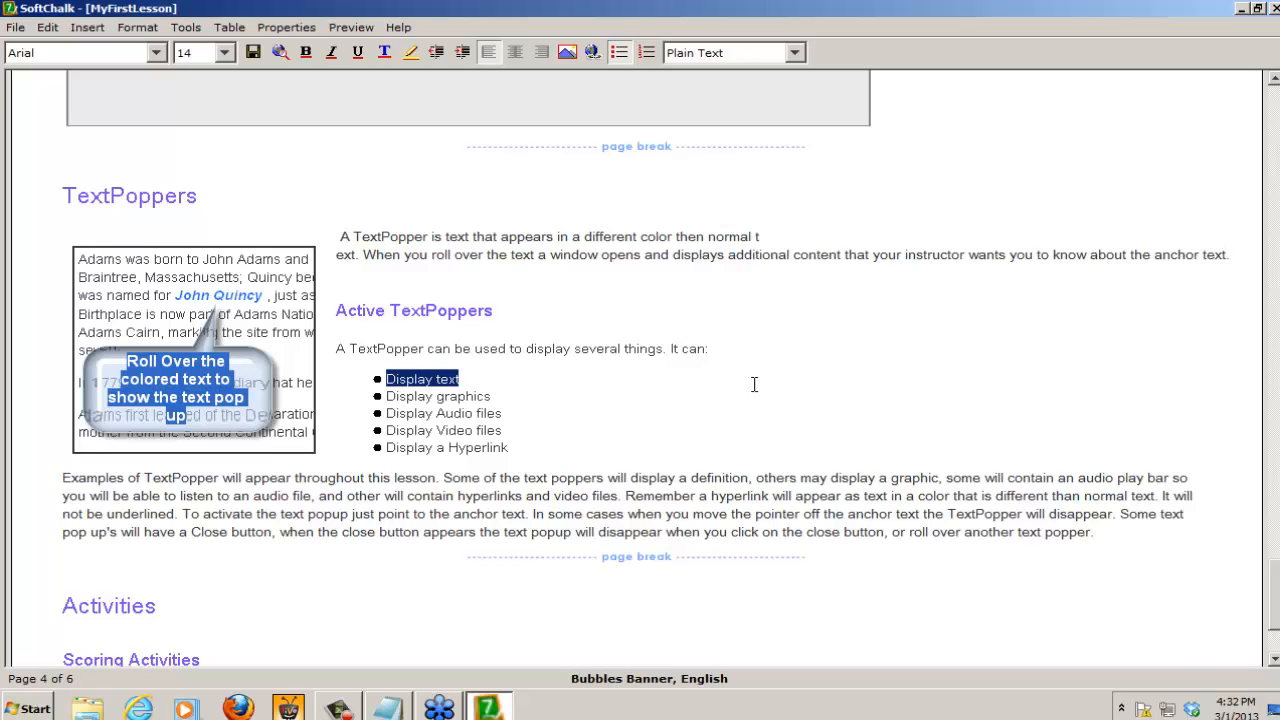
pyautogui.click(86, 28)
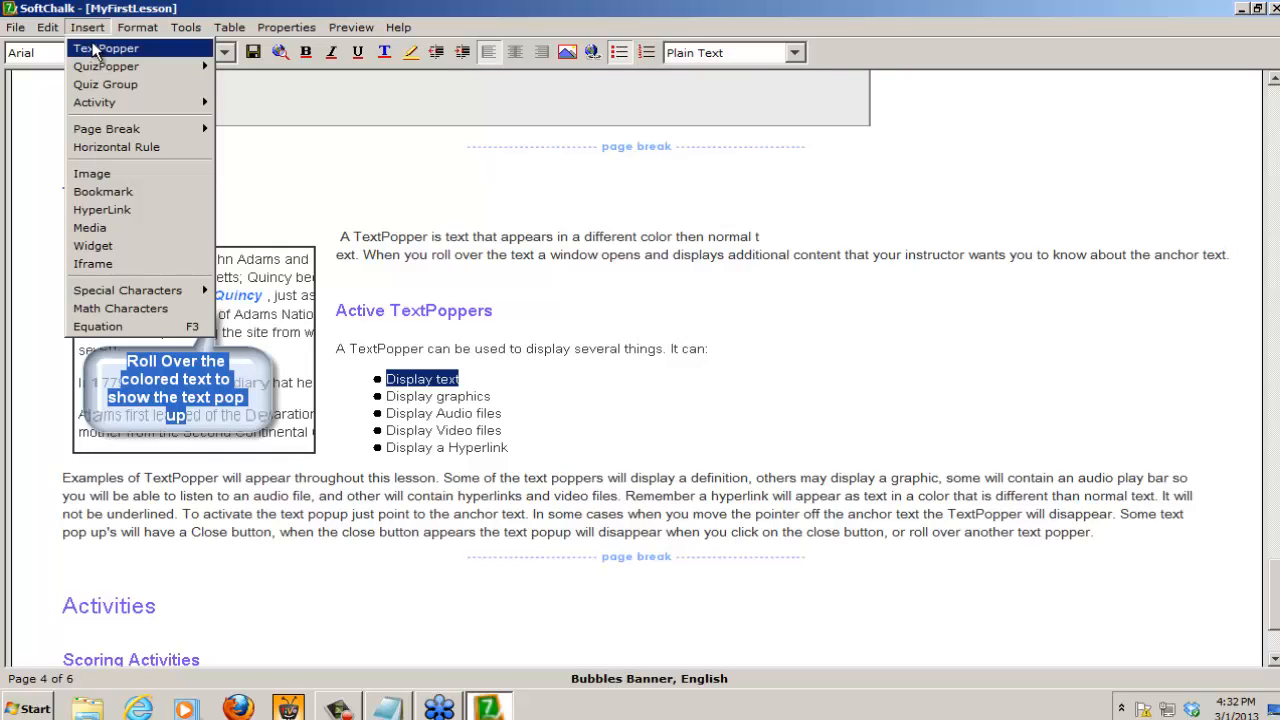
pyautogui.click(96, 49)
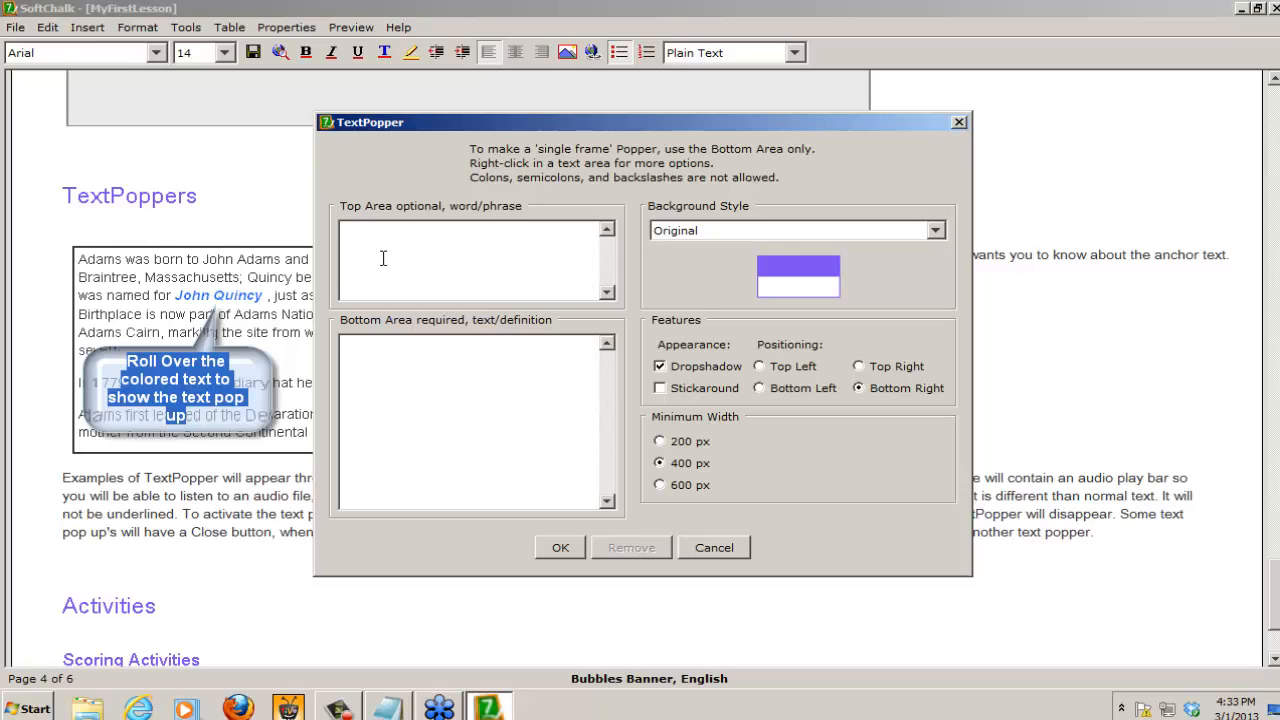
pyautogui.write('A Terxt Only Display')
# Step: Enter "This is my definition for the title of this window." as the TextPopper's bottom area definition
pyautogui.click(390, 358)
pyautogui.write('This is m')
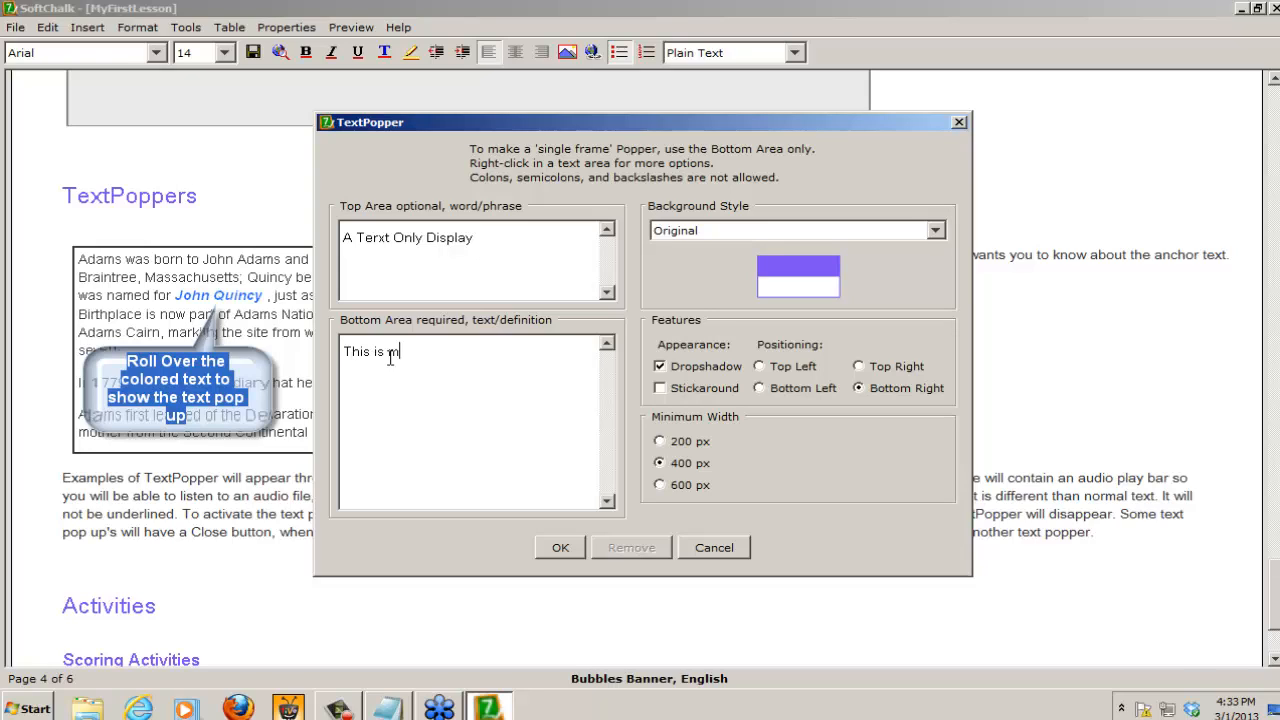
pyautogui.write('y definition for the title of')
pyautogui.write('this window.')
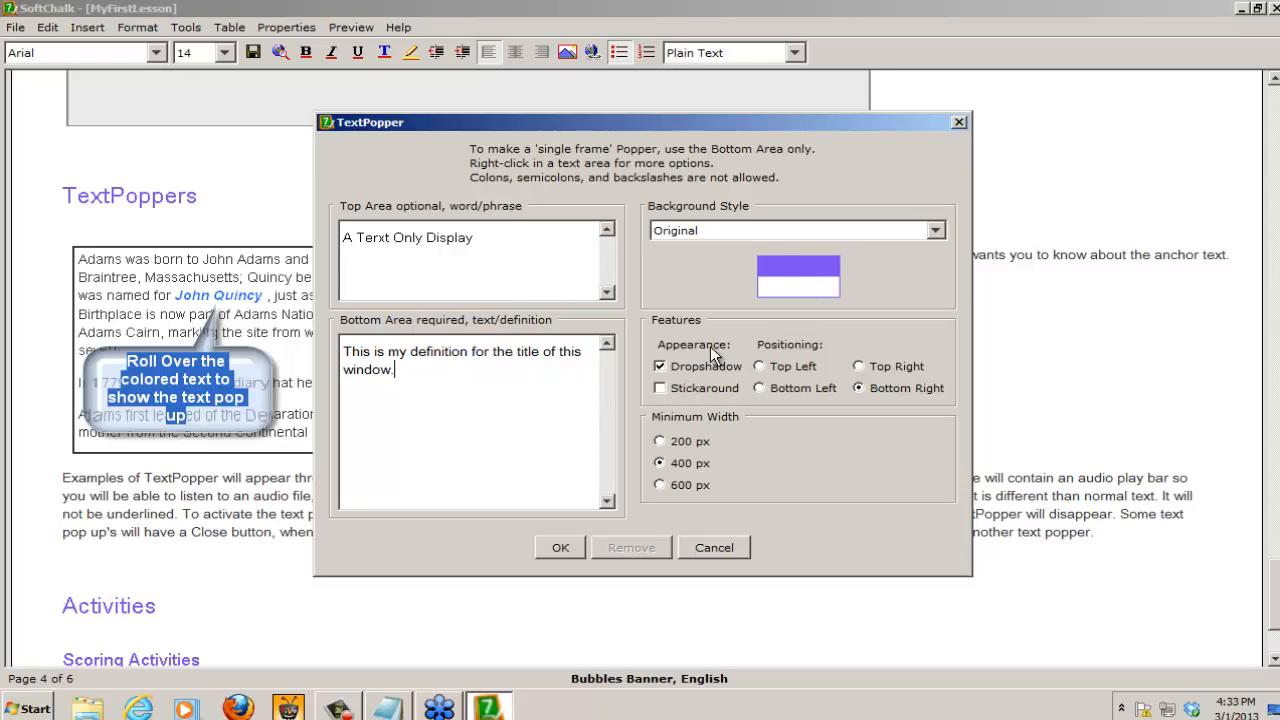
# Step: Turn off the TextPopper's dropshadow, set its positioning to Top Left and its minimum width to 200 px, and insert it
pyautogui.click(658, 366)
pyautogui.click(857, 365)
pyautogui.click(662, 441)
pyautogui.click(564, 542)
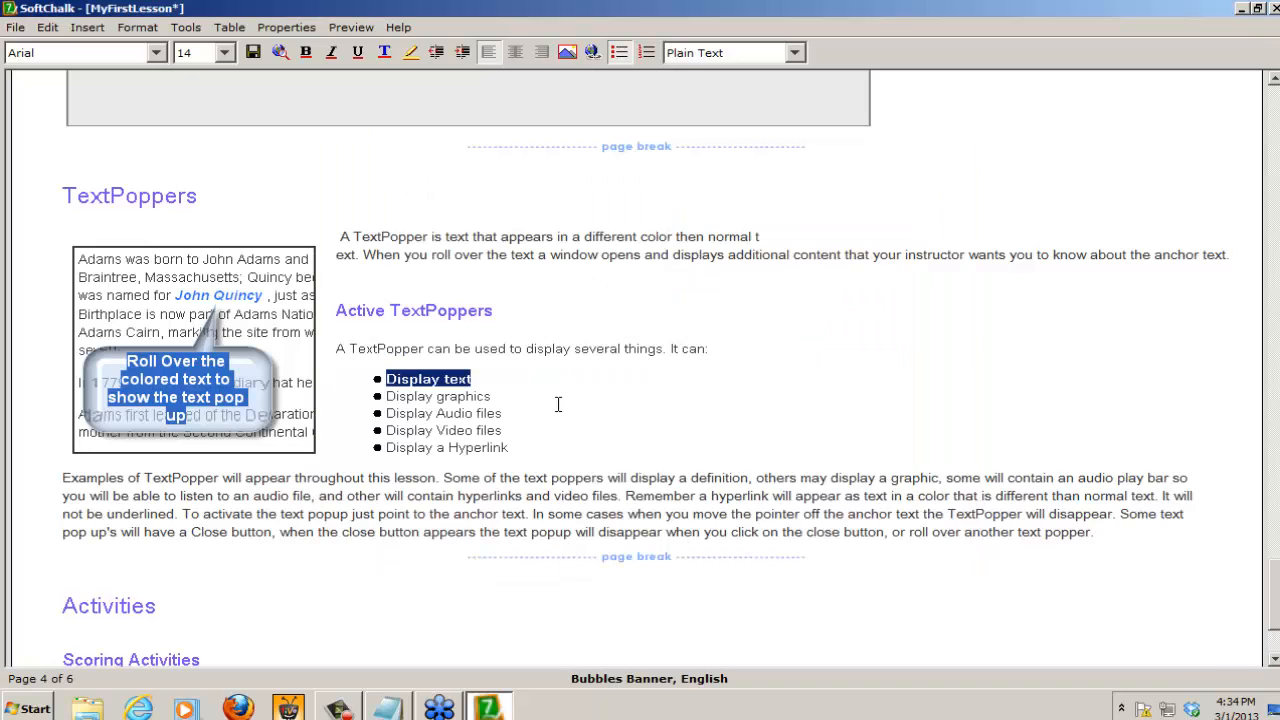
pyautogui.click(560, 393)
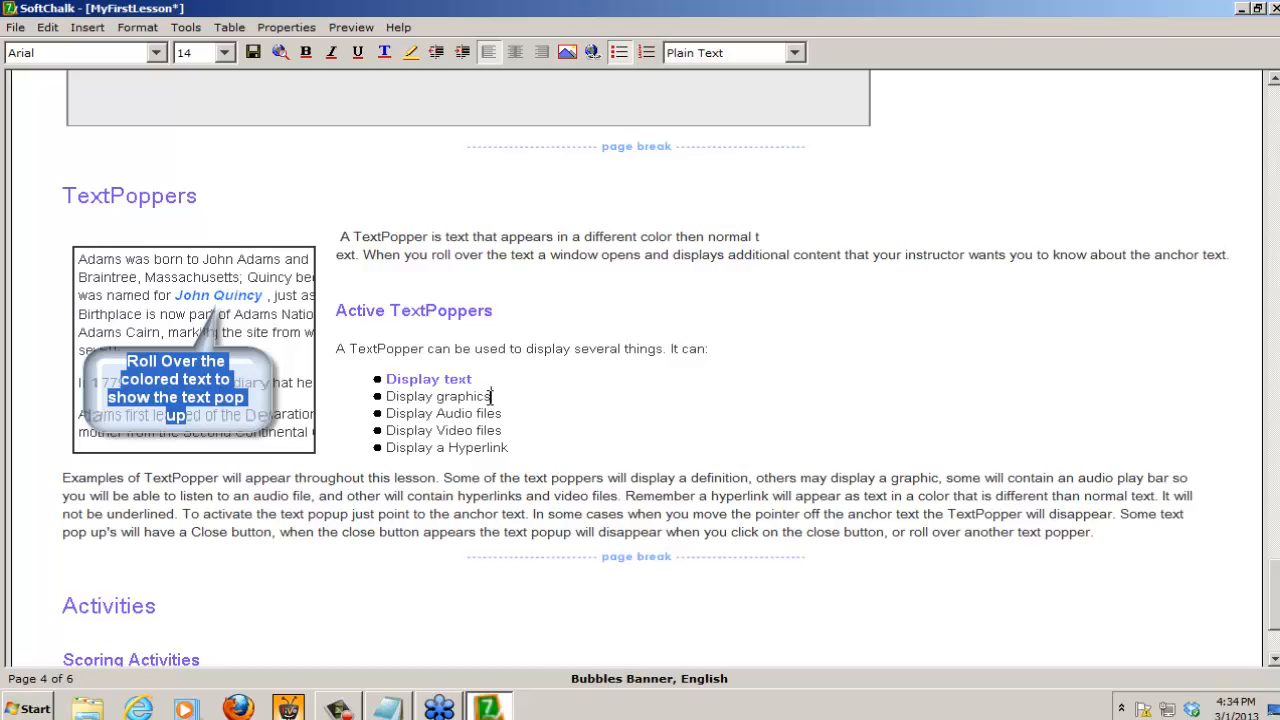
# Step: Start a TextPopper on the "Display graphics" bullet with the top area text "A Graphic Display"
pyautogui.moveTo(491, 397); pyautogui.dragTo(386, 397)
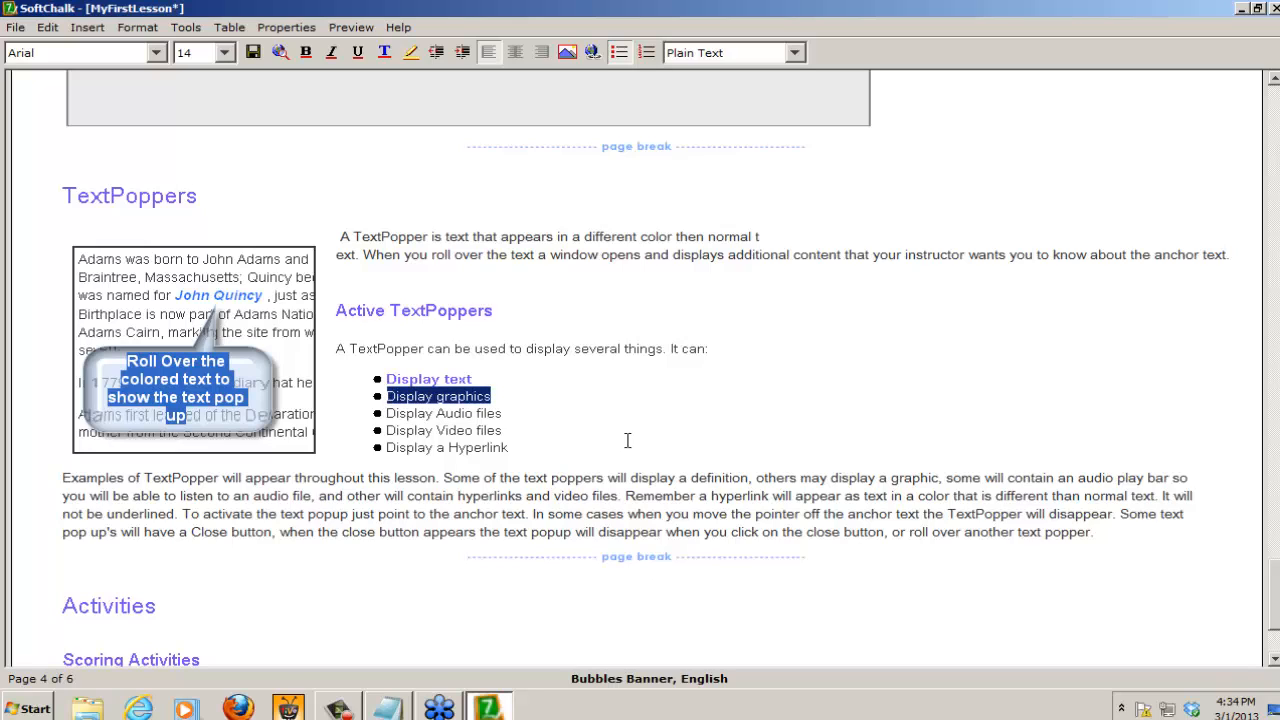
pyautogui.click(88, 27)
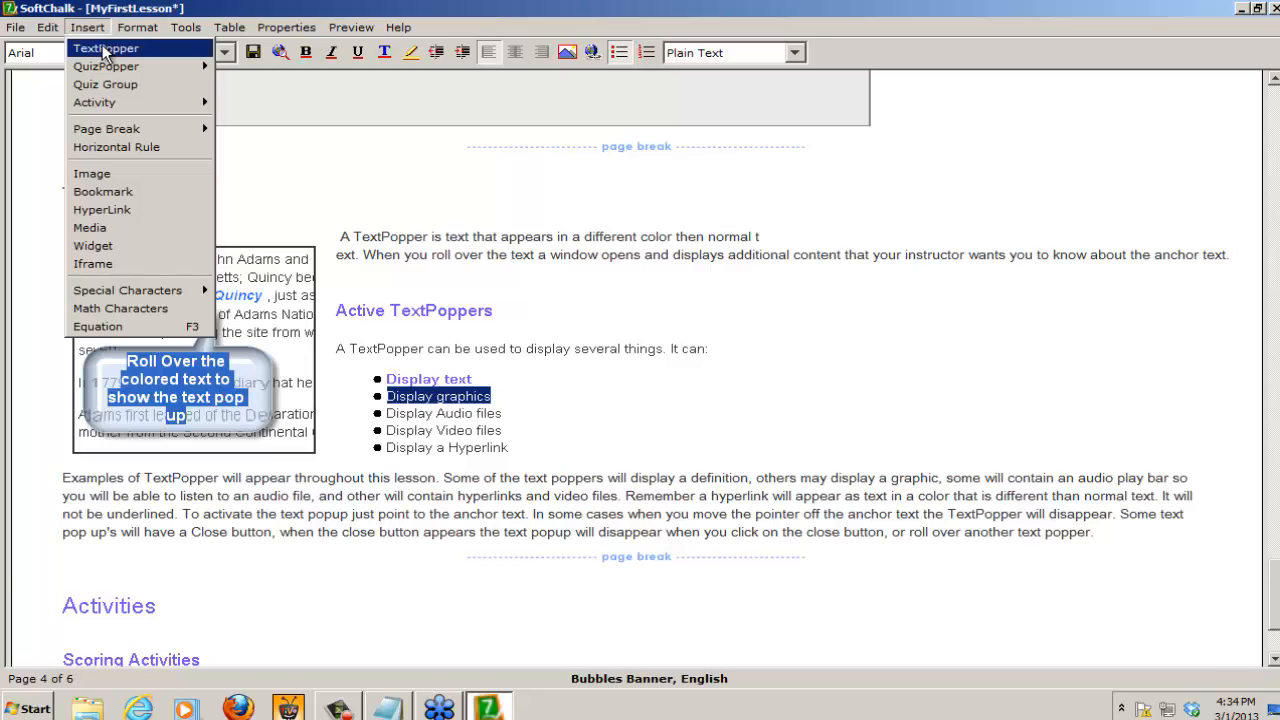
pyautogui.click(104, 50)
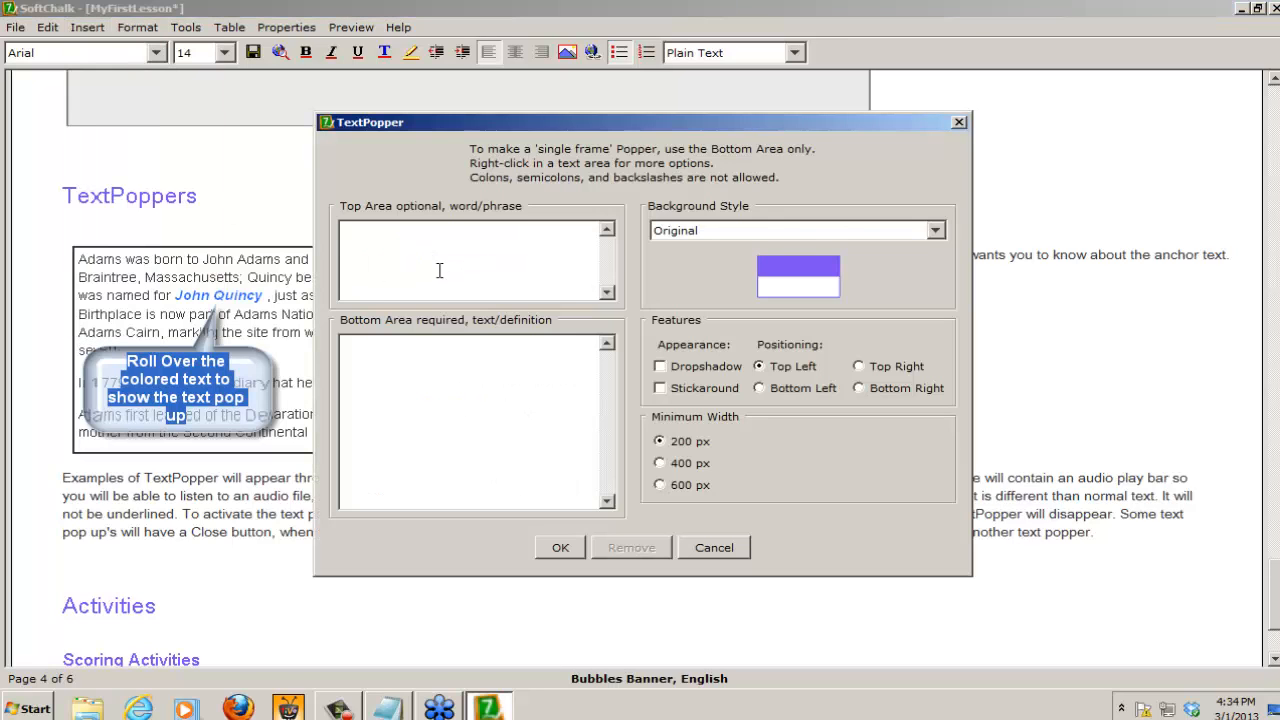
pyautogui.write('A Graphic Display')
pyautogui.click(85, 28)
# Step: Insert the image trccsMALL.jpg from the Graphics folder into the TextPopper's bottom area
pyautogui.rightClick(344, 351)
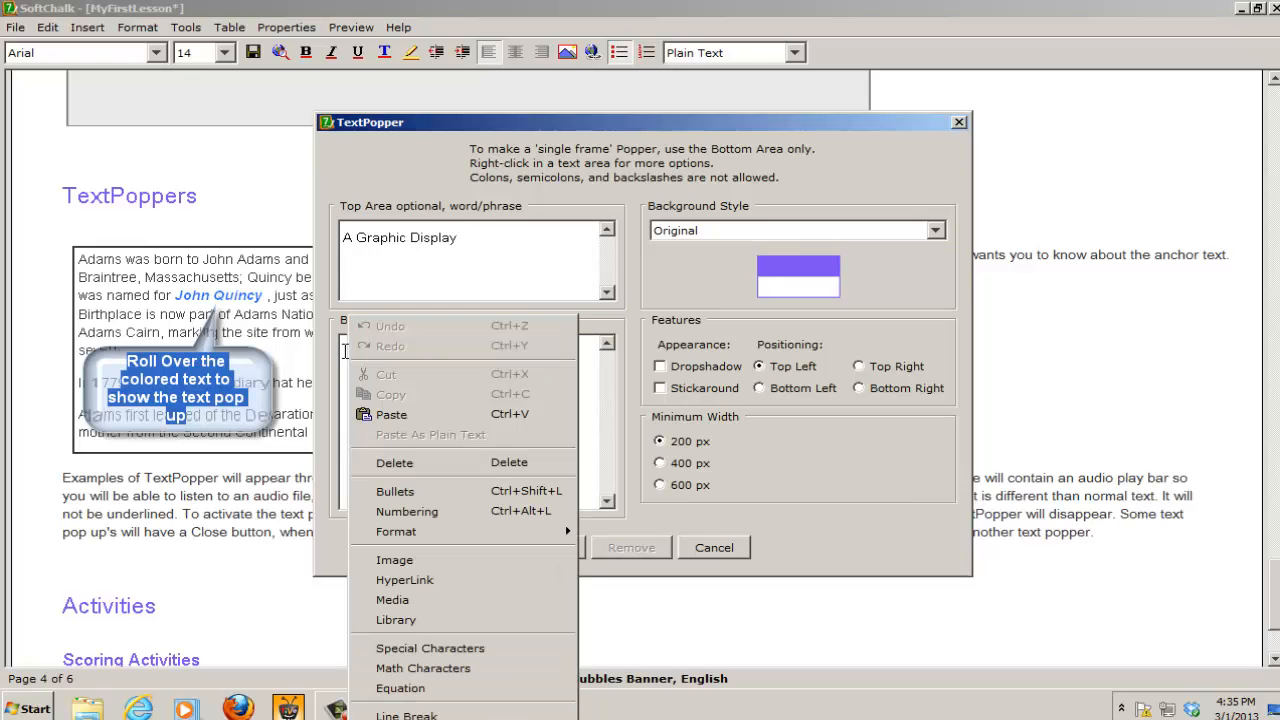
pyautogui.click(388, 561)
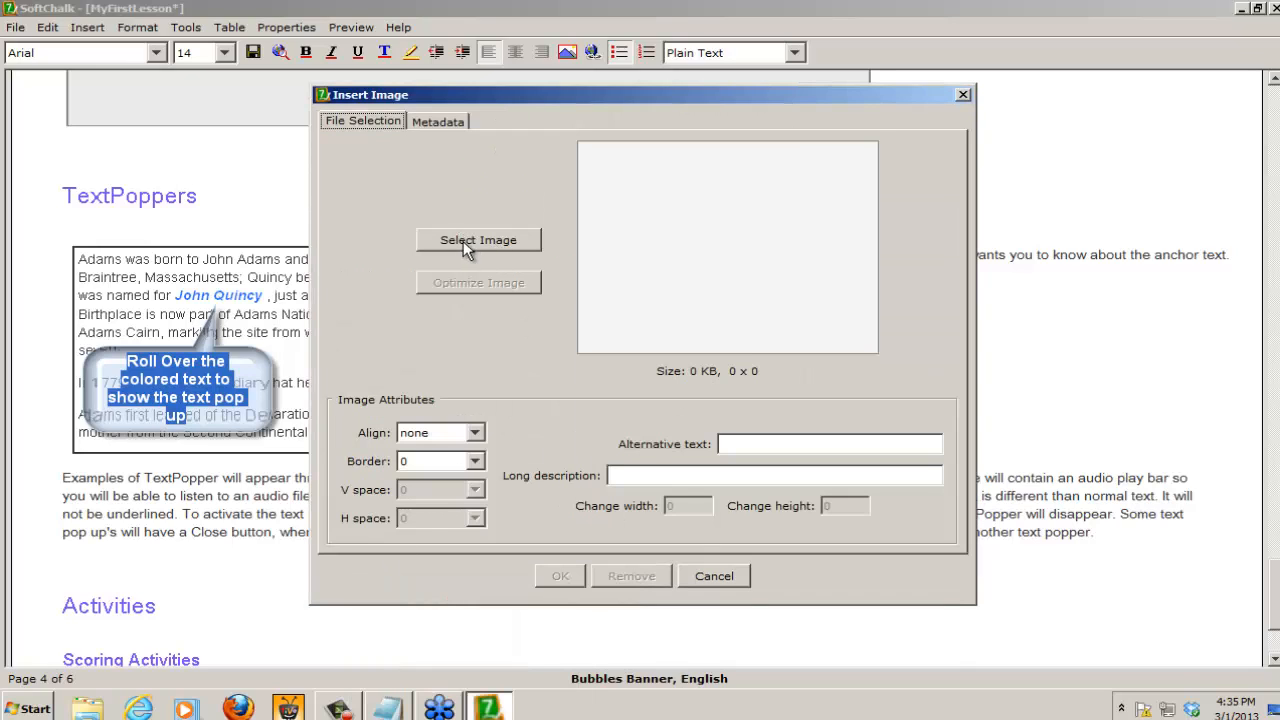
pyautogui.click(503, 240)
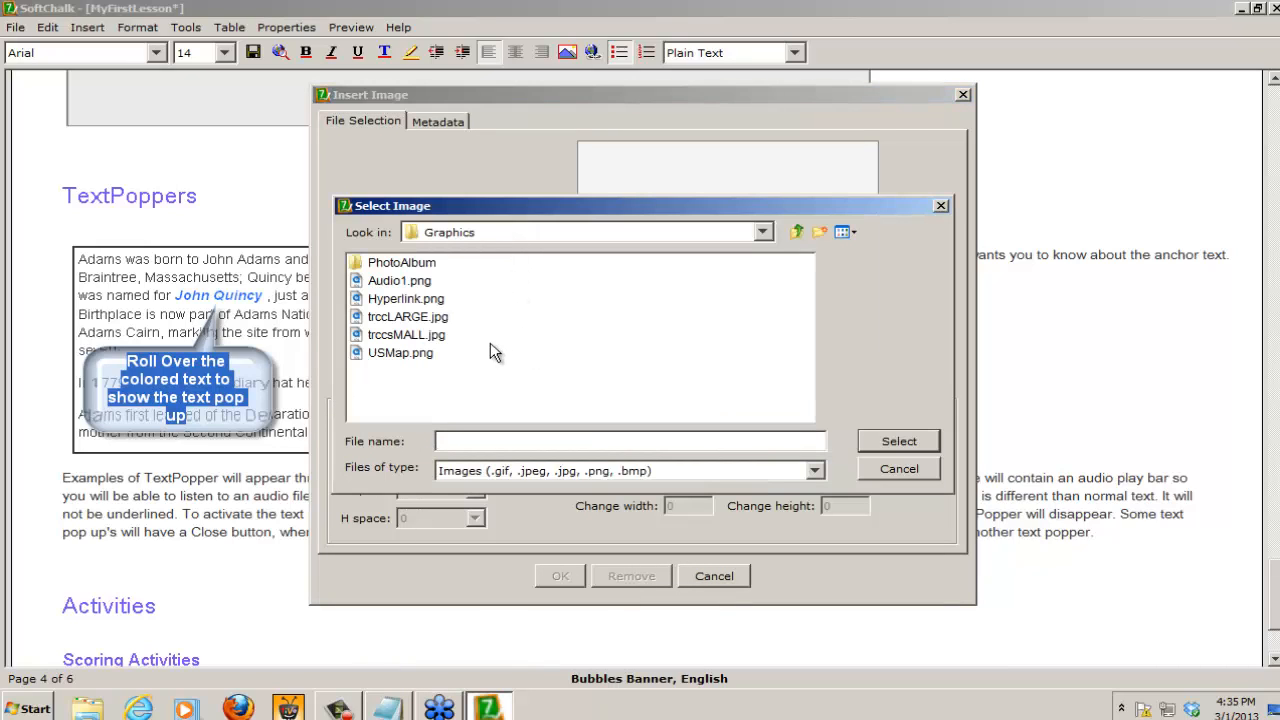
pyautogui.click(403, 336)
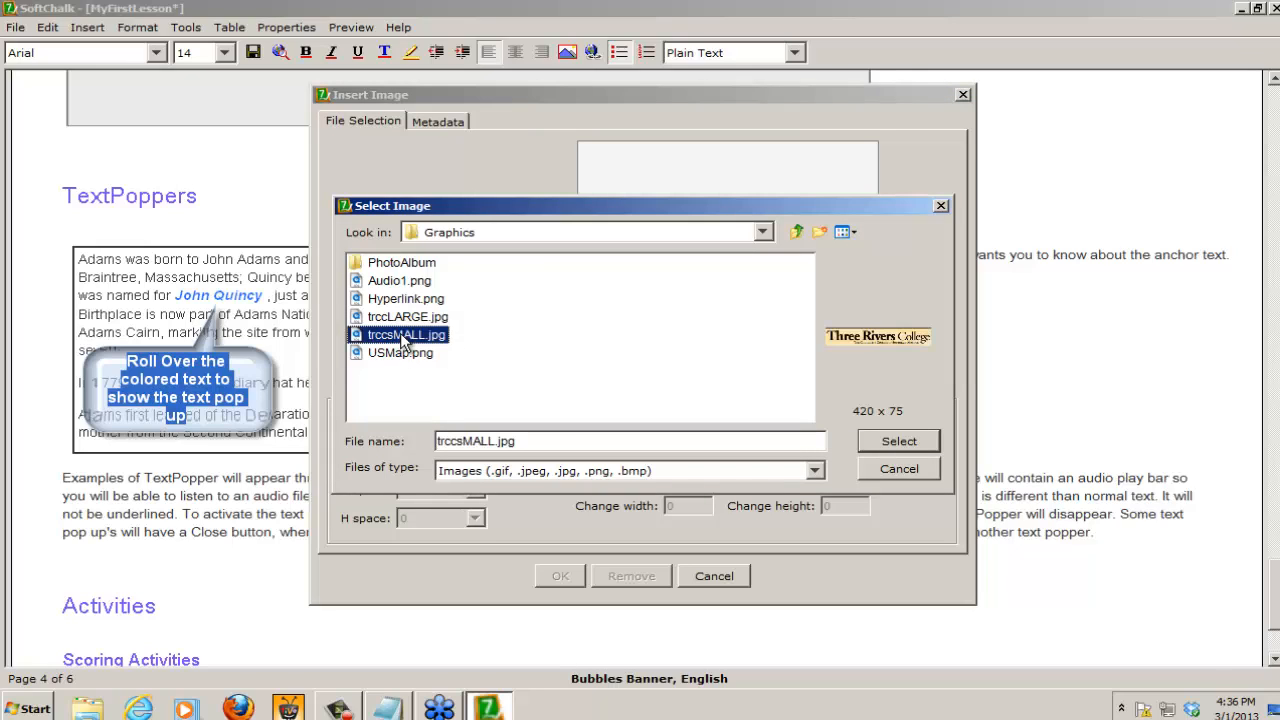
pyautogui.click(898, 441)
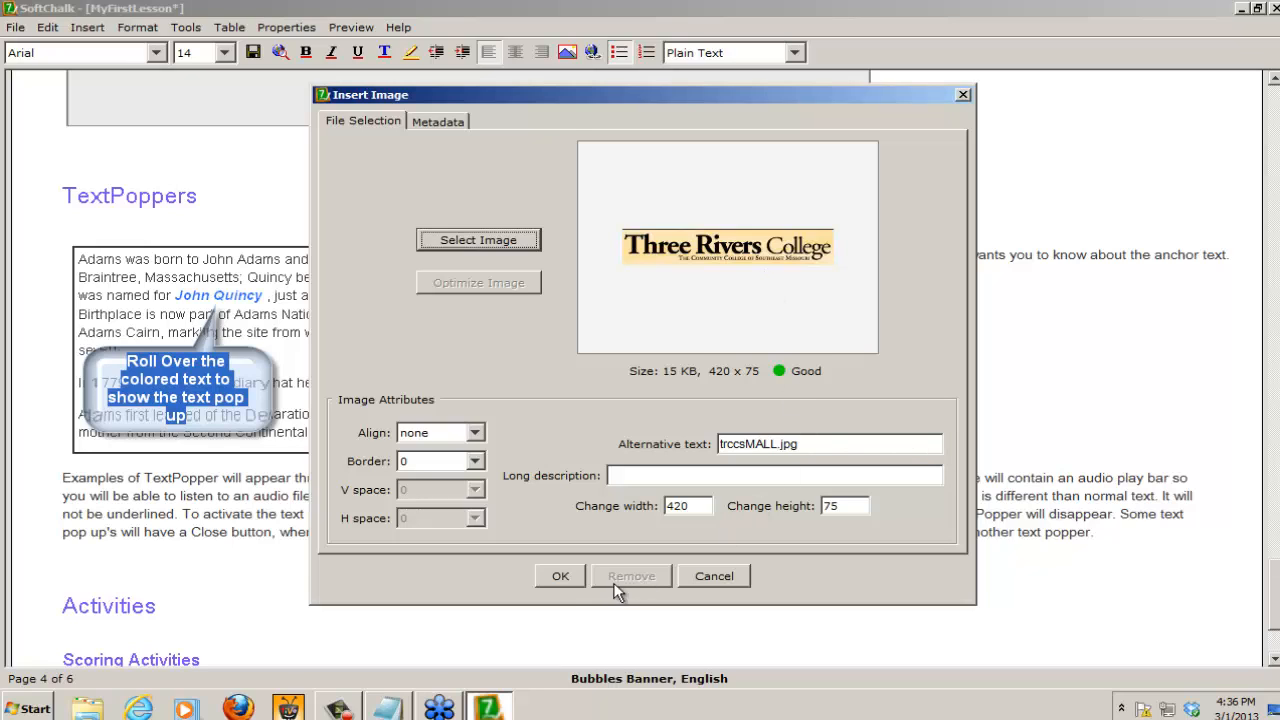
pyautogui.click(561, 578)
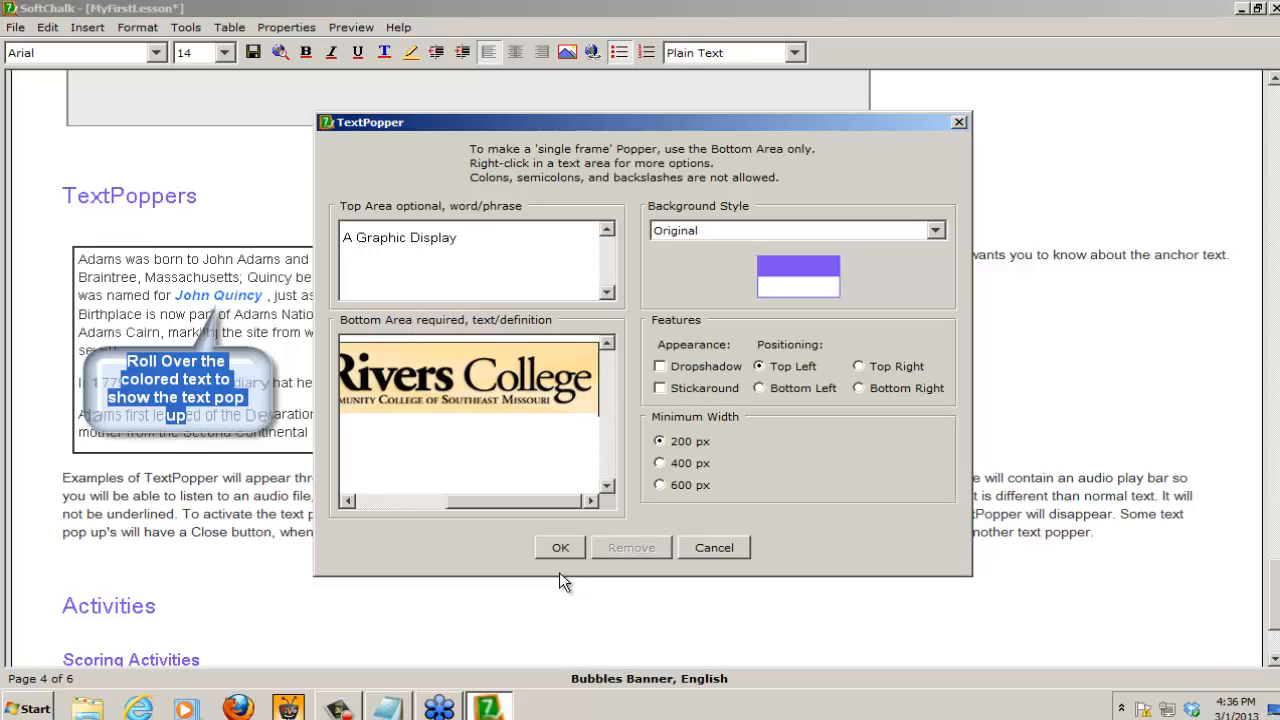
pyautogui.press('Return')
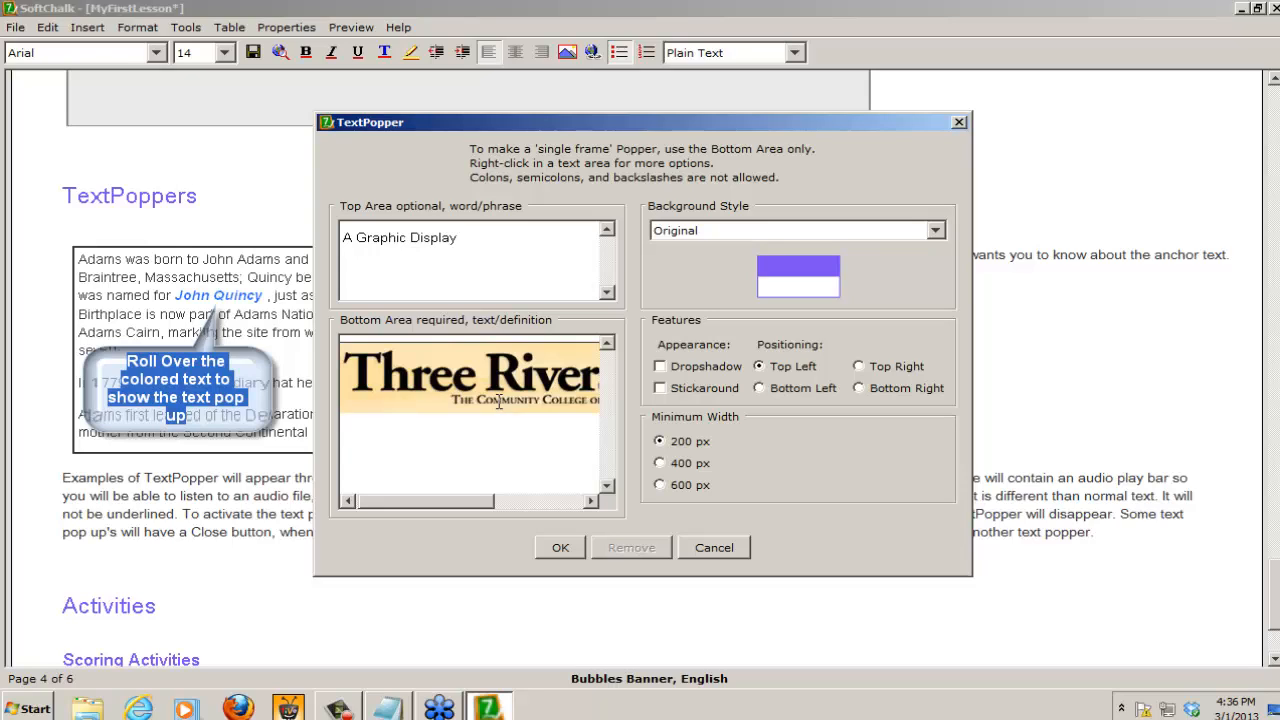
pyautogui.rightClick(418, 376)
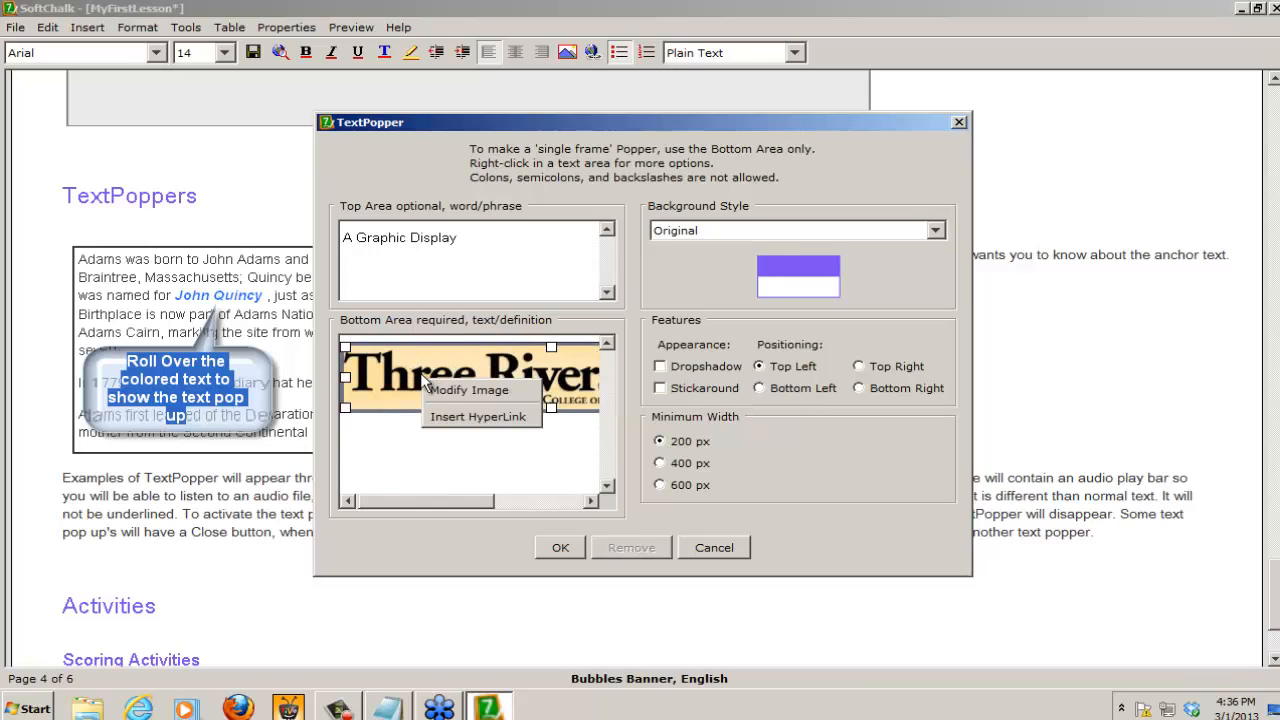
pyautogui.click(496, 415)
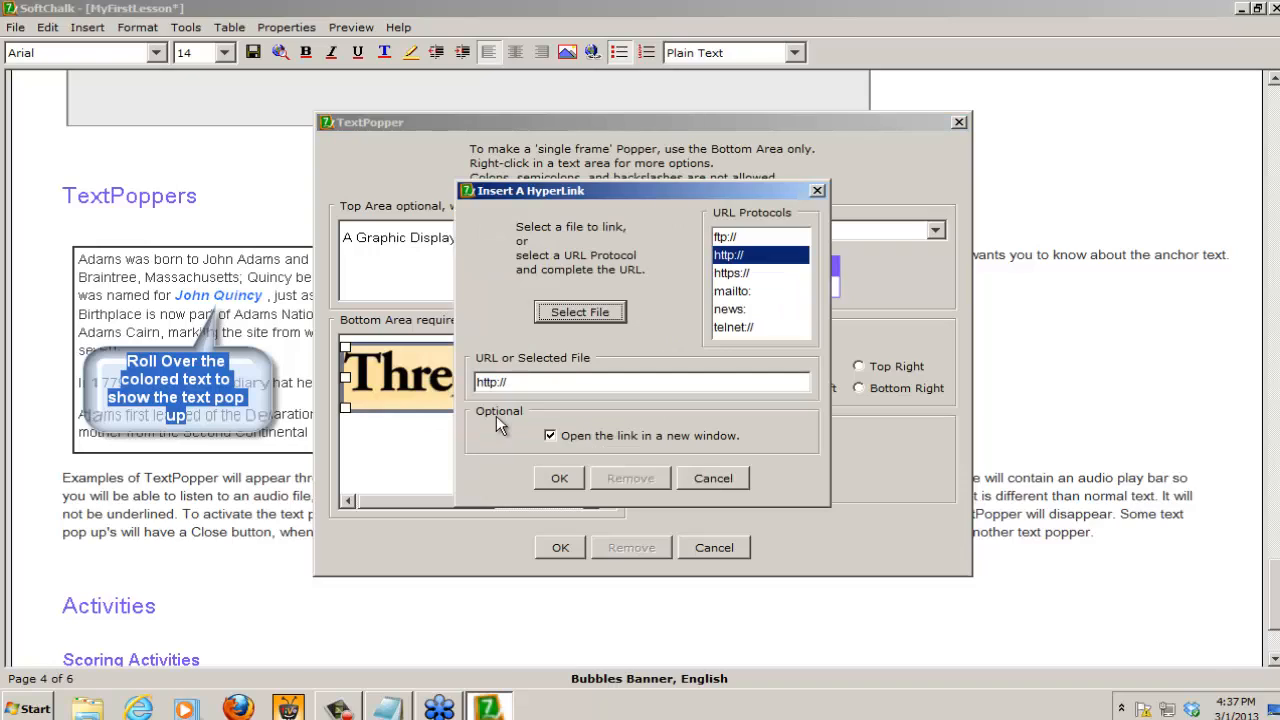
pyautogui.click(521, 384)
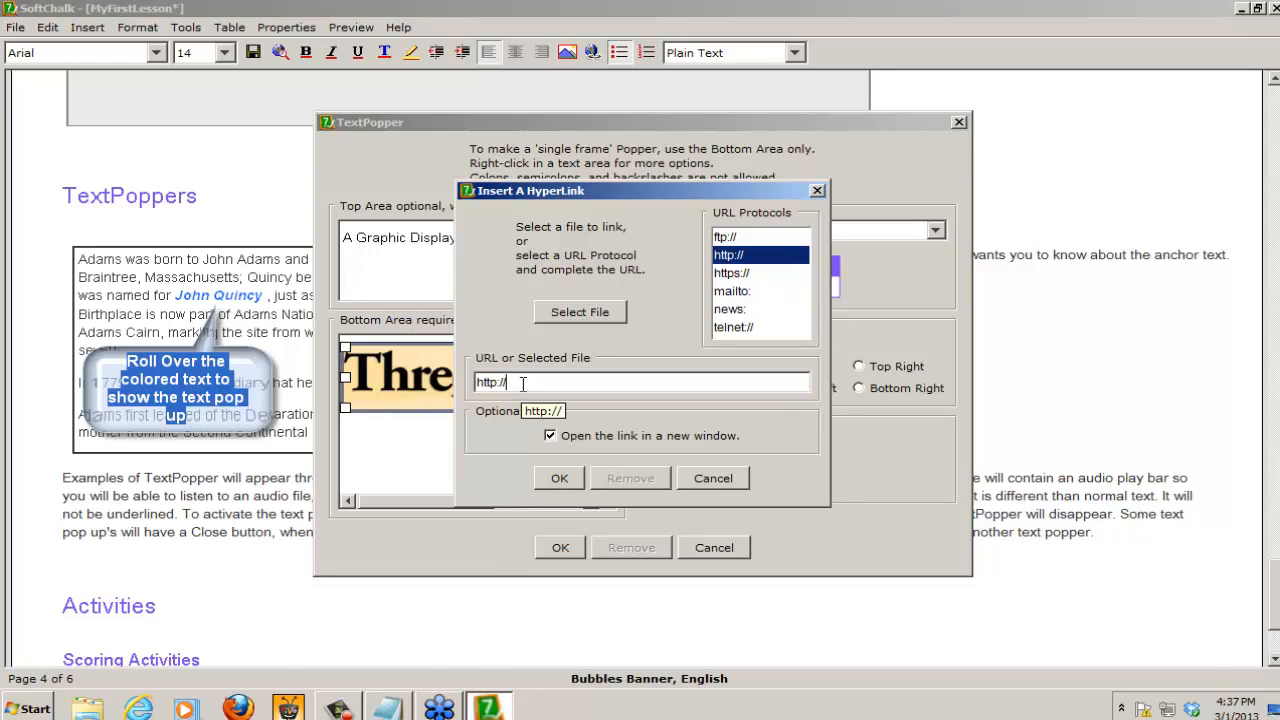
pyautogui.write('www.trcc.edu')
pyautogui.click(560, 478)
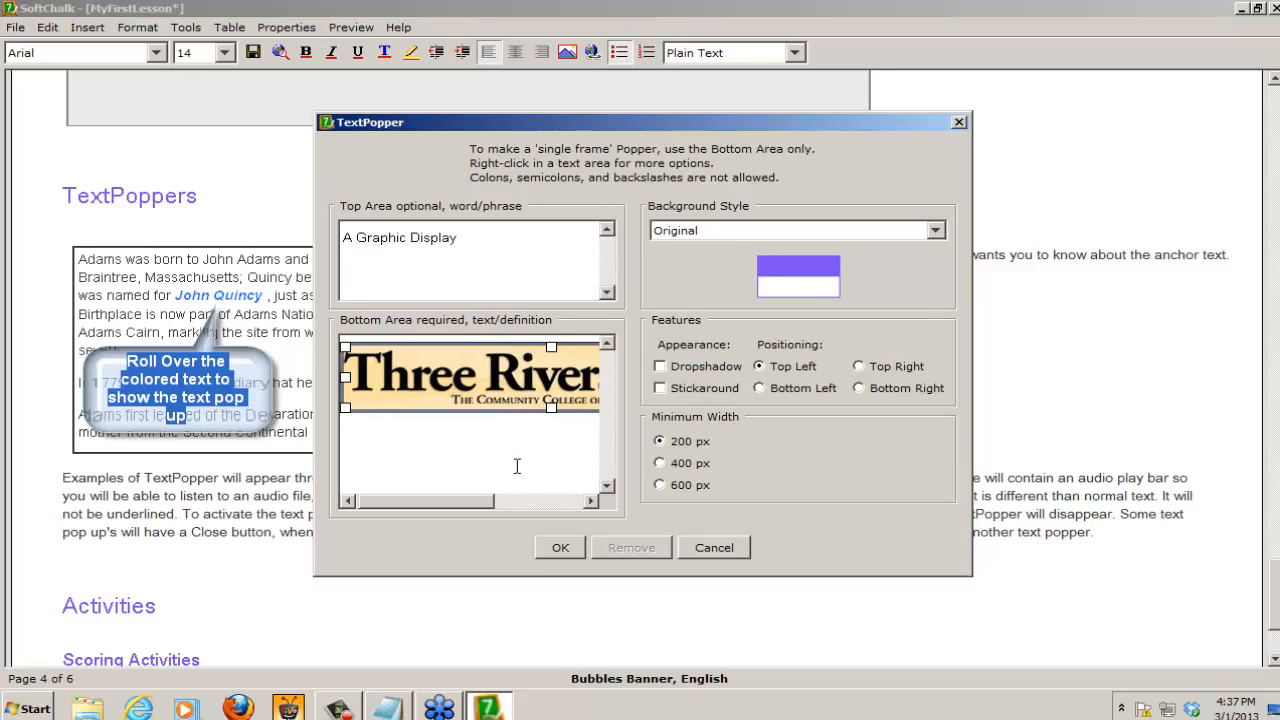
pyautogui.click(565, 545)
pyautogui.click(556, 410)
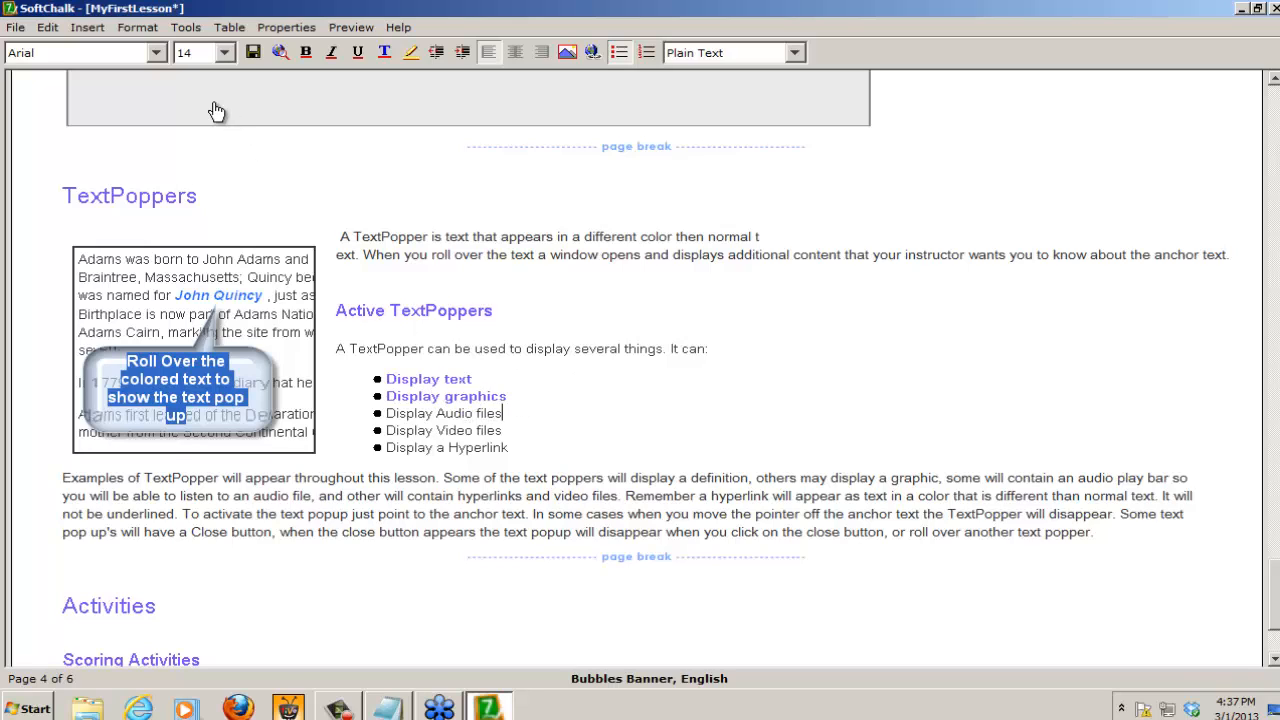
# Step: Preview the lesson in the browser, saving the changes to MyFirstLesson, and go to Page 4
pyautogui.click(279, 48)
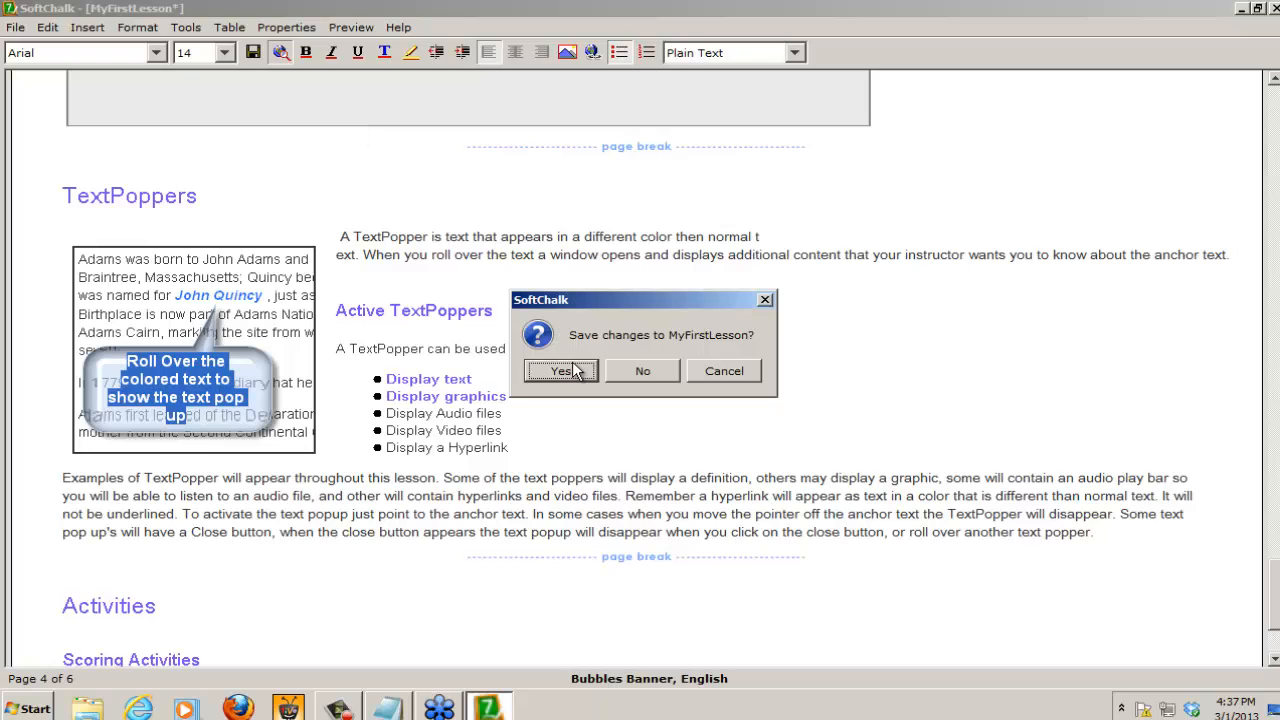
pyautogui.click(563, 371)
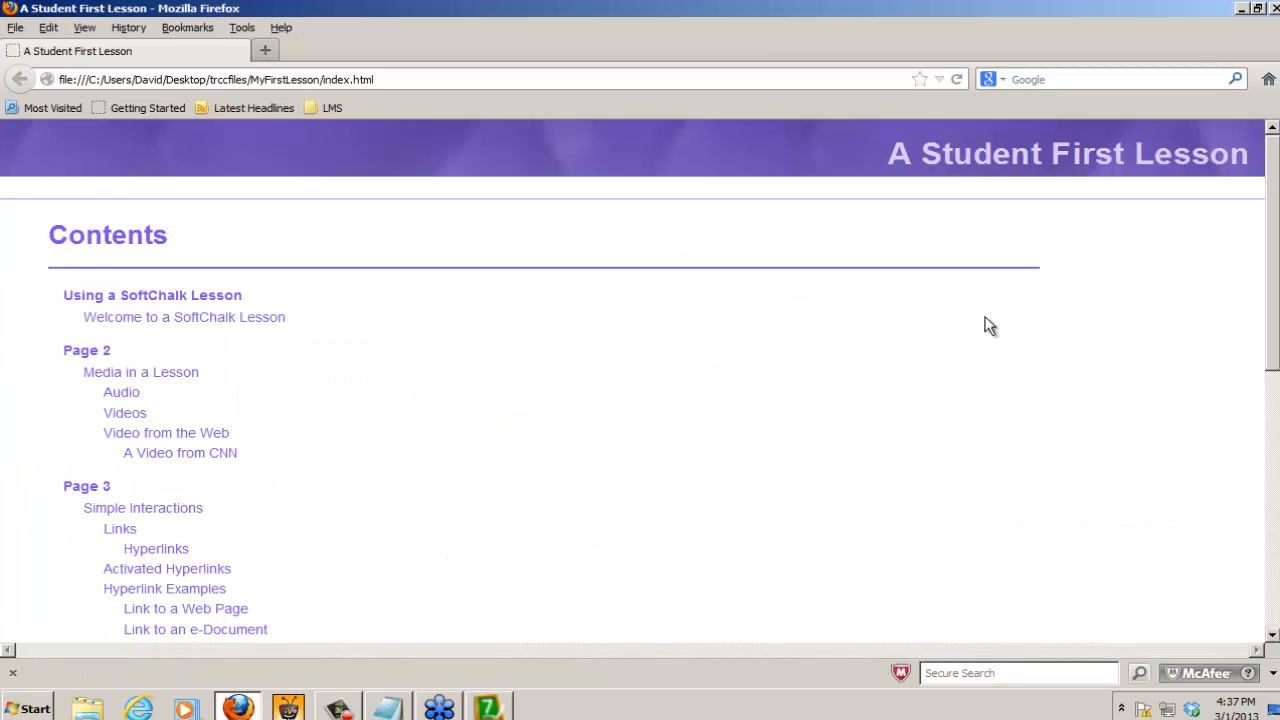
pyautogui.moveTo(1274, 338); pyautogui.dragTo(1273, 484)
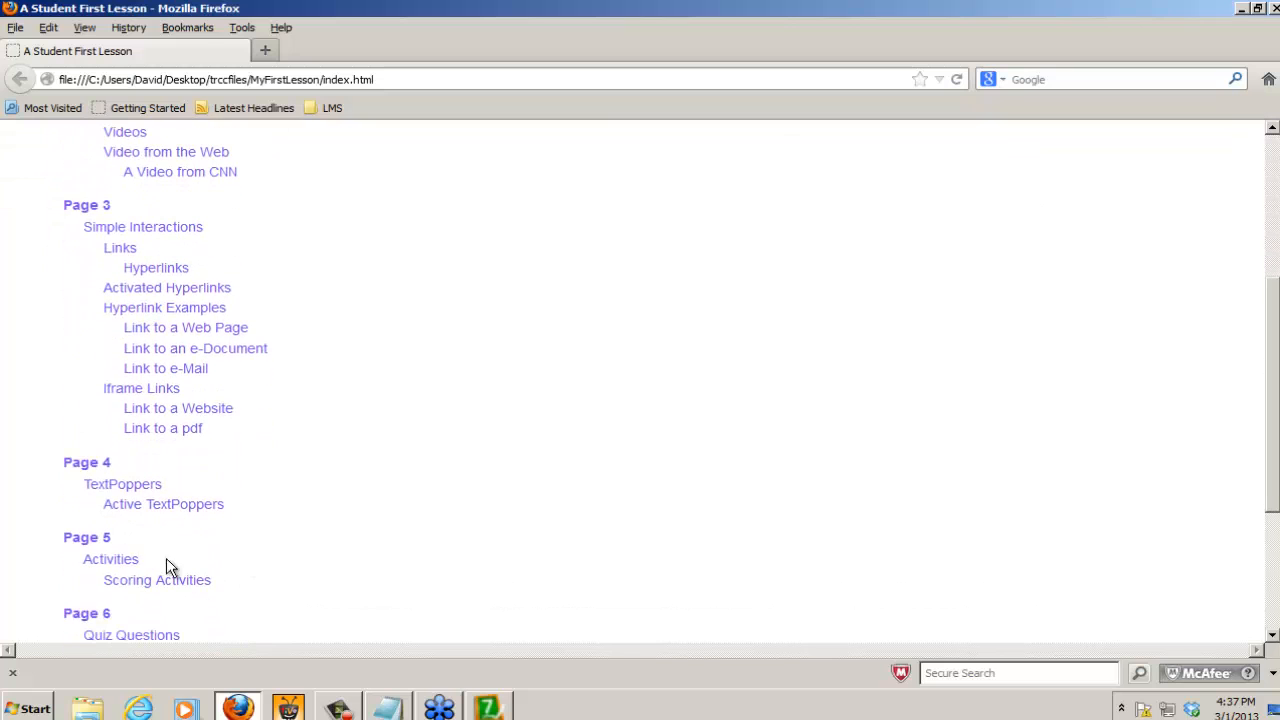
pyautogui.click(80, 466)
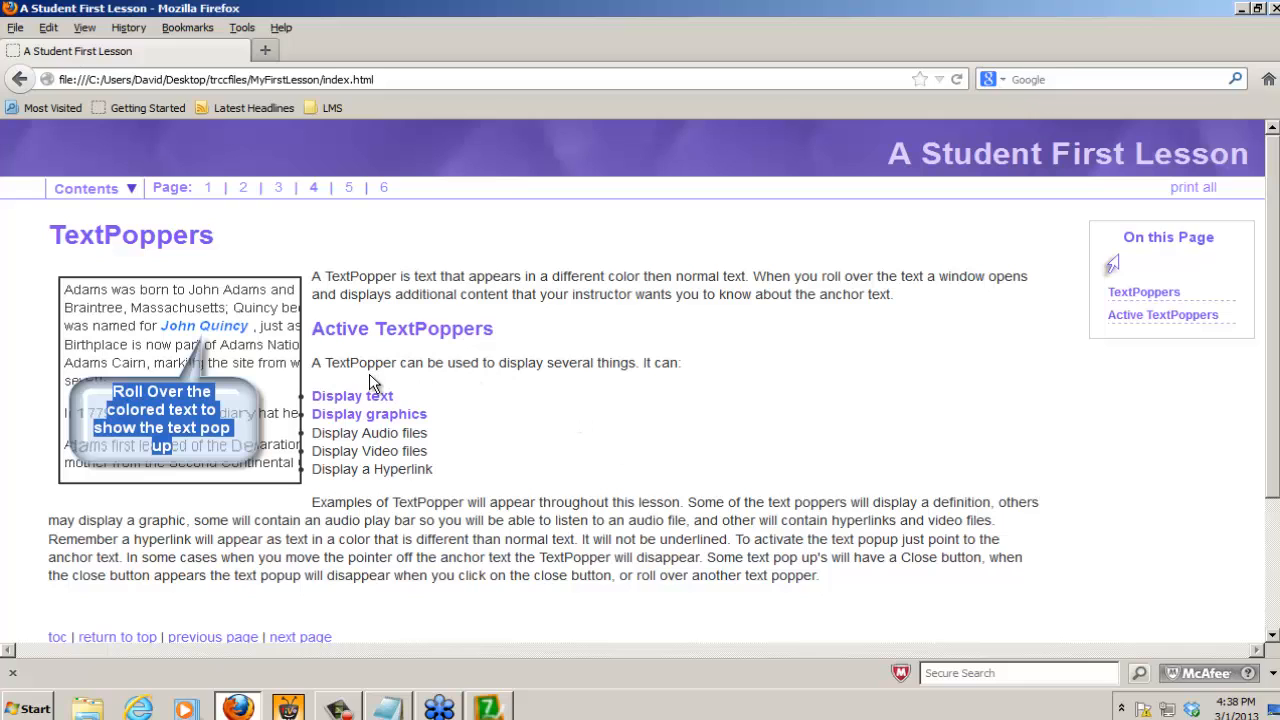
# Step: Test the "Display text" and "Display graphics" TextPoppers in the preview and close the browser
pyautogui.moveTo(374, 399)
pyautogui.moveTo(412, 422)
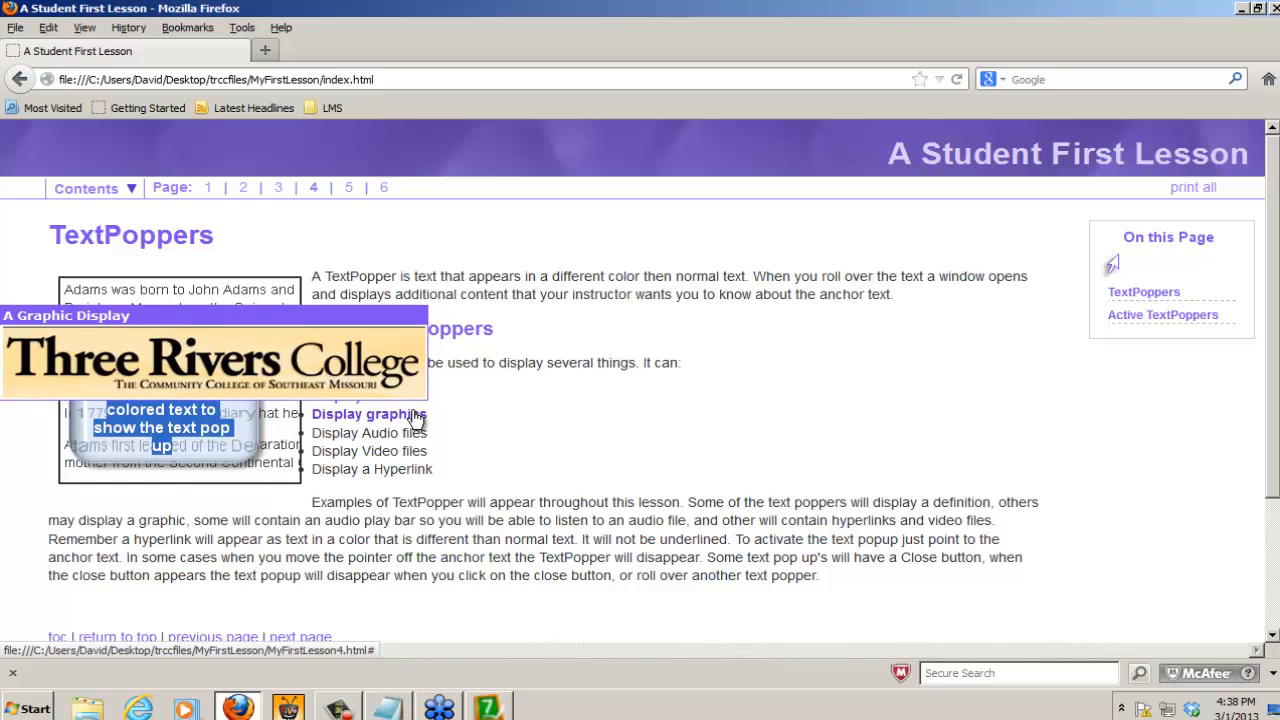
pyautogui.click(1274, 9)
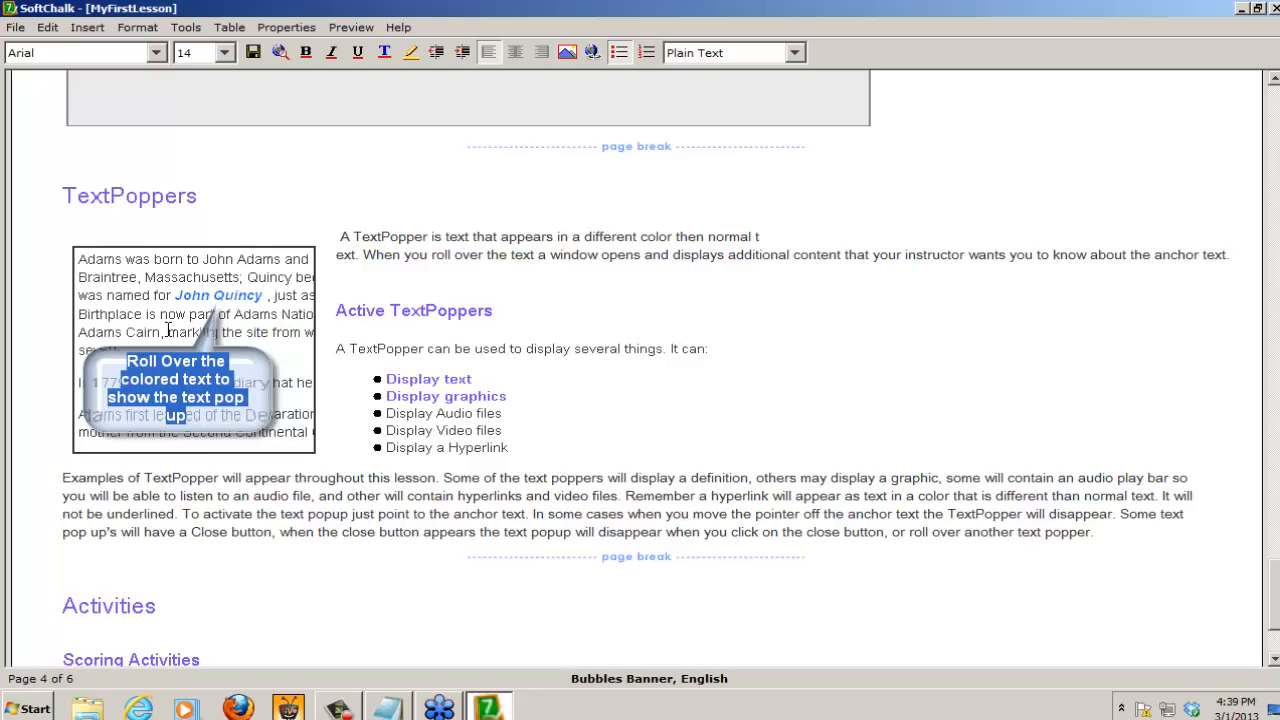
# Step: Set the horizontal space of the image beside the TextPoppers introduction to 30
pyautogui.rightClick(168, 331)
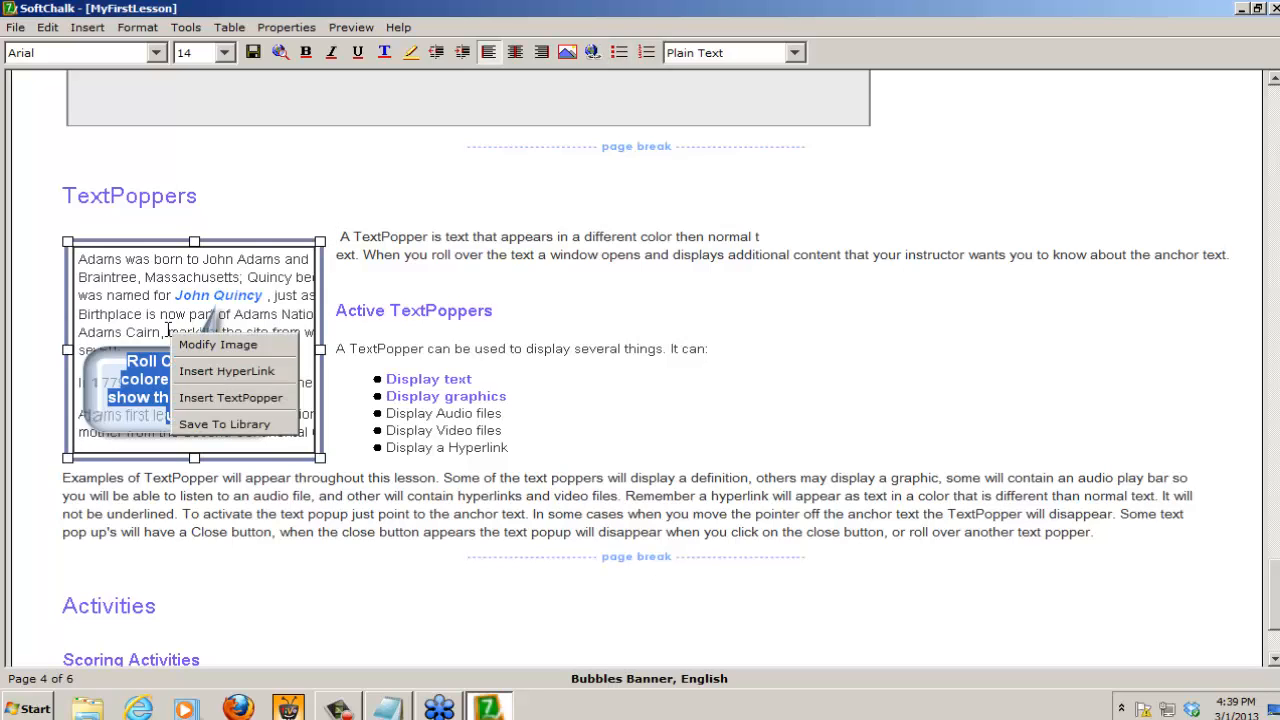
pyautogui.click(262, 345)
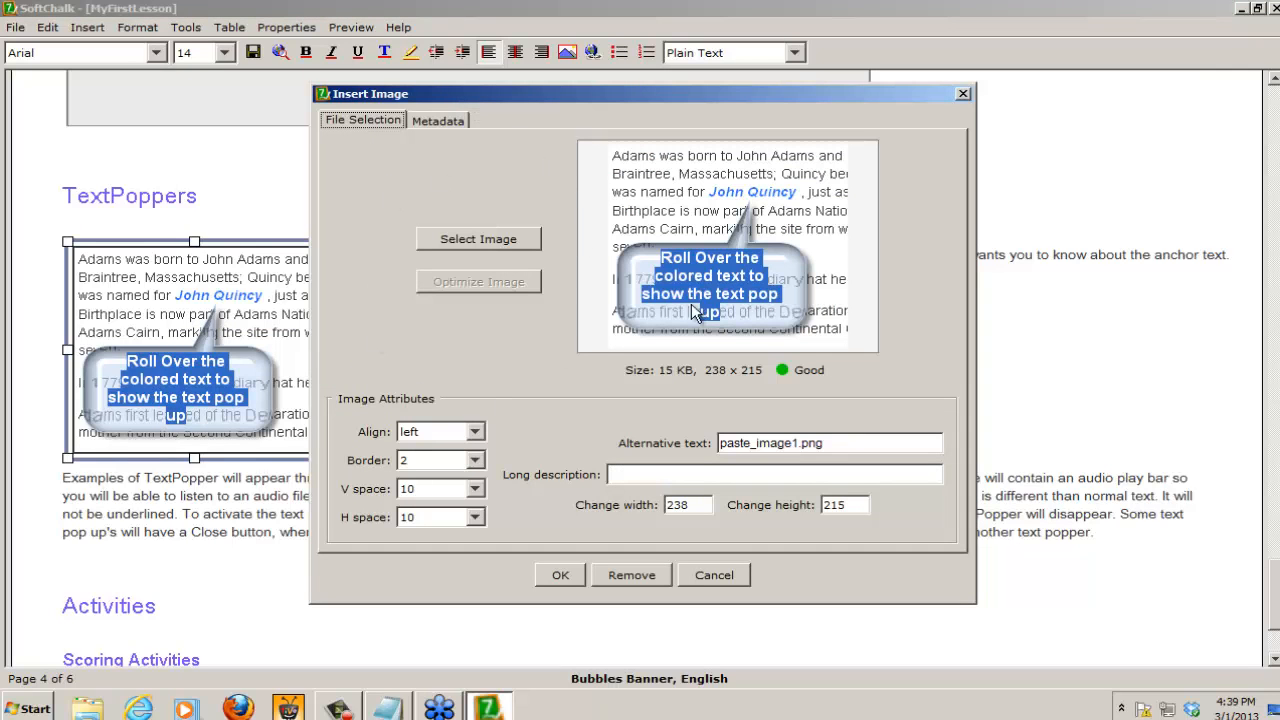
pyautogui.click(475, 517)
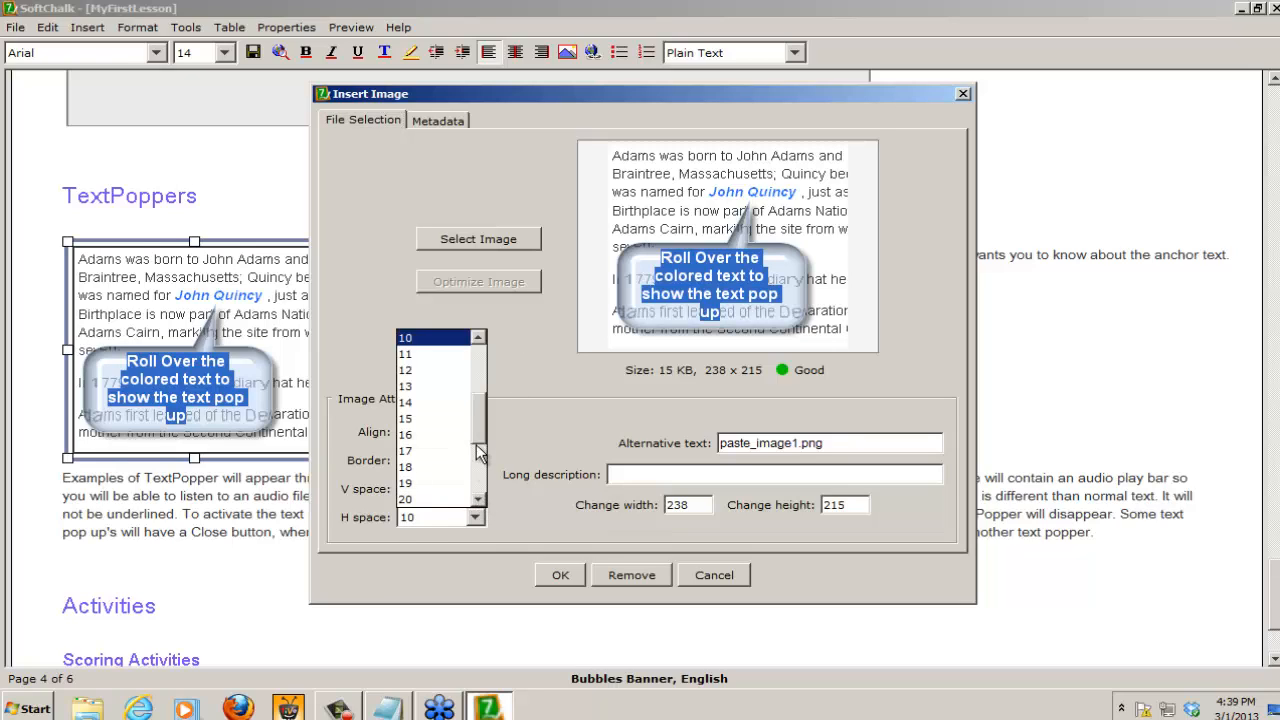
pyautogui.moveTo(477, 424); pyautogui.dragTo(478, 482)
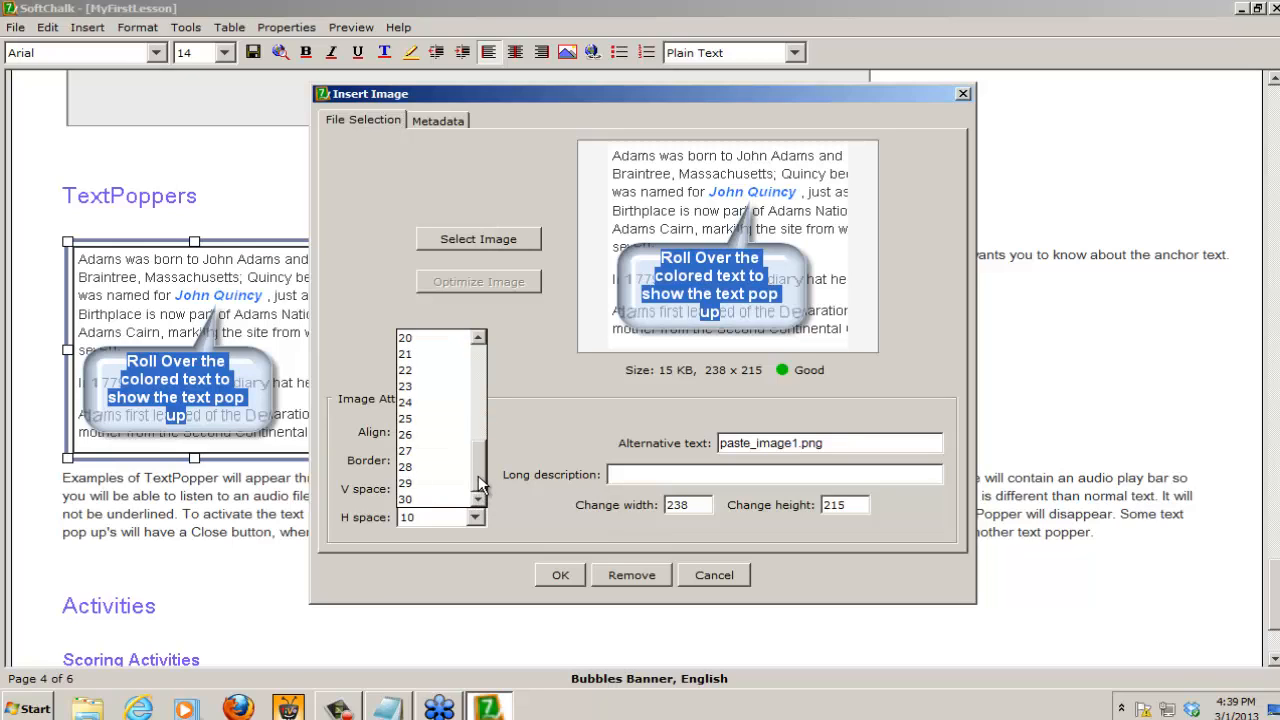
pyautogui.click(421, 499)
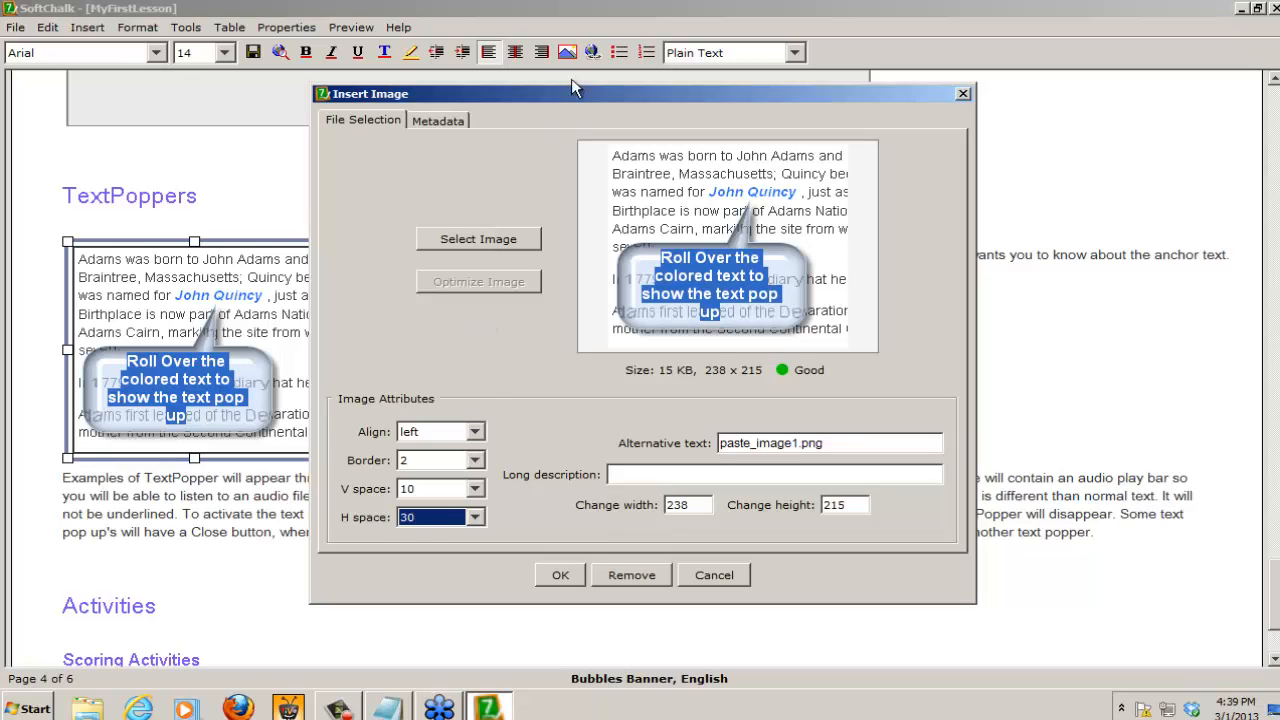
pyautogui.moveTo(578, 97); pyautogui.dragTo(728, 94)
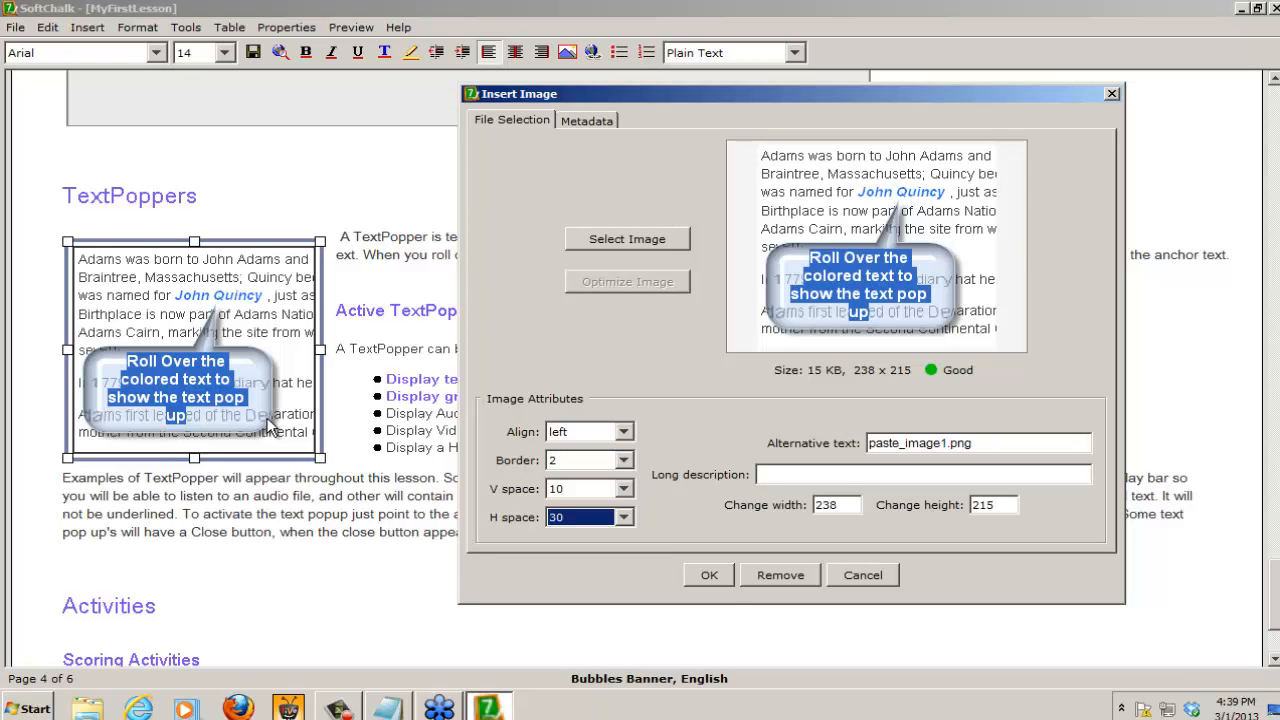
pyautogui.click(721, 574)
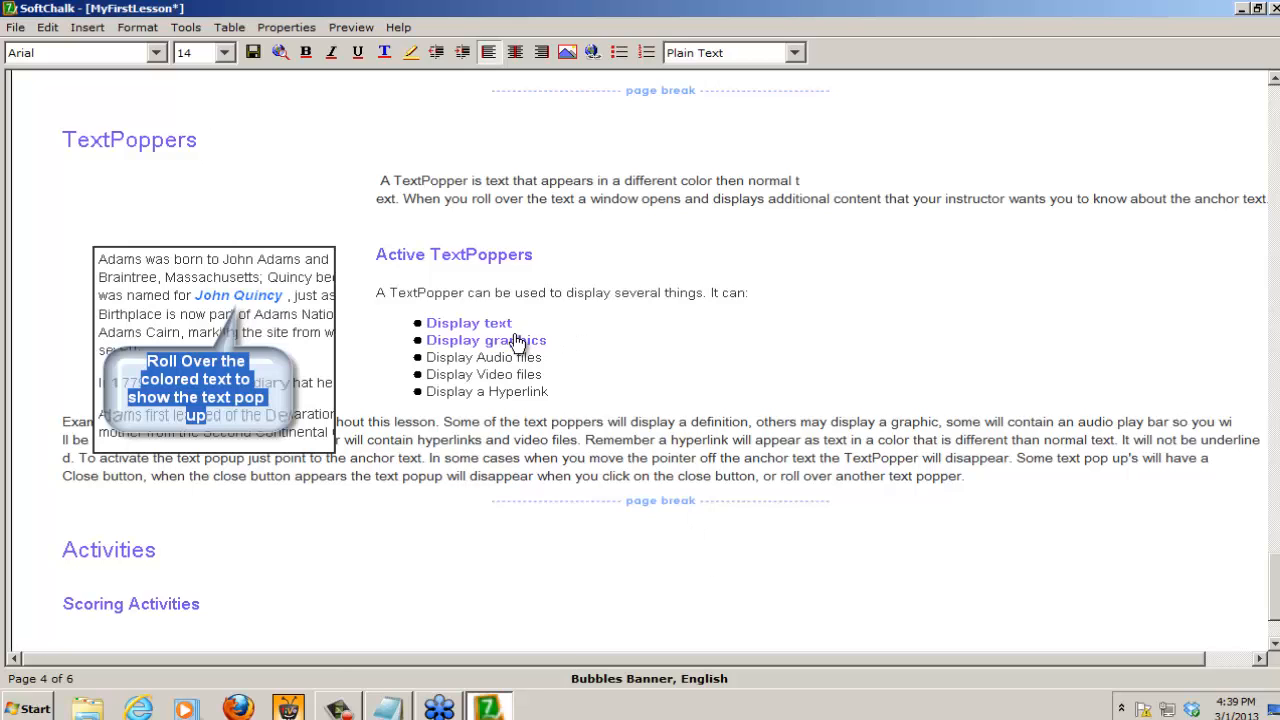
# Step: Modify the "Display graphics" TextPopper to use Stickaround and Top Right positioning
pyautogui.moveTo(466, 345)
pyautogui.rightClick(505, 347)
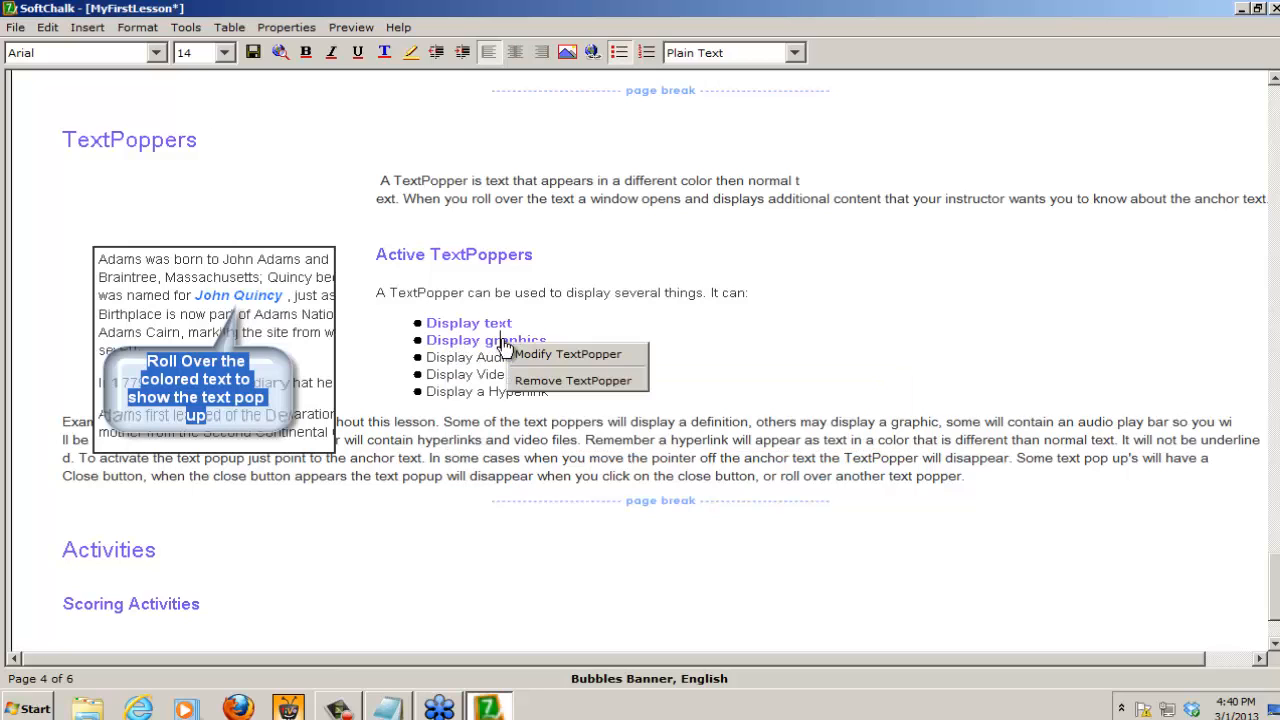
pyautogui.click(590, 360)
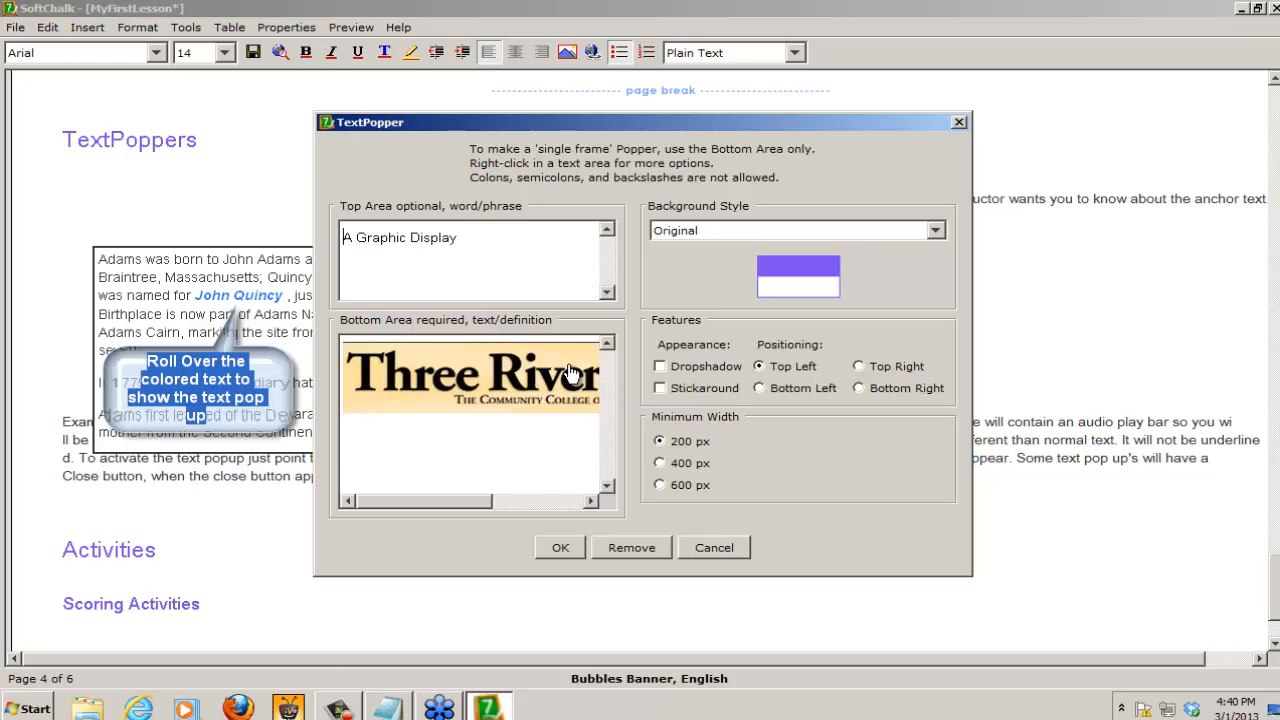
pyautogui.click(663, 392)
pyautogui.click(859, 367)
# Step: Add the line "Click on the Image Above" below the logo in the TextPopper's bottom area and apply the changes
pyautogui.click(429, 438)
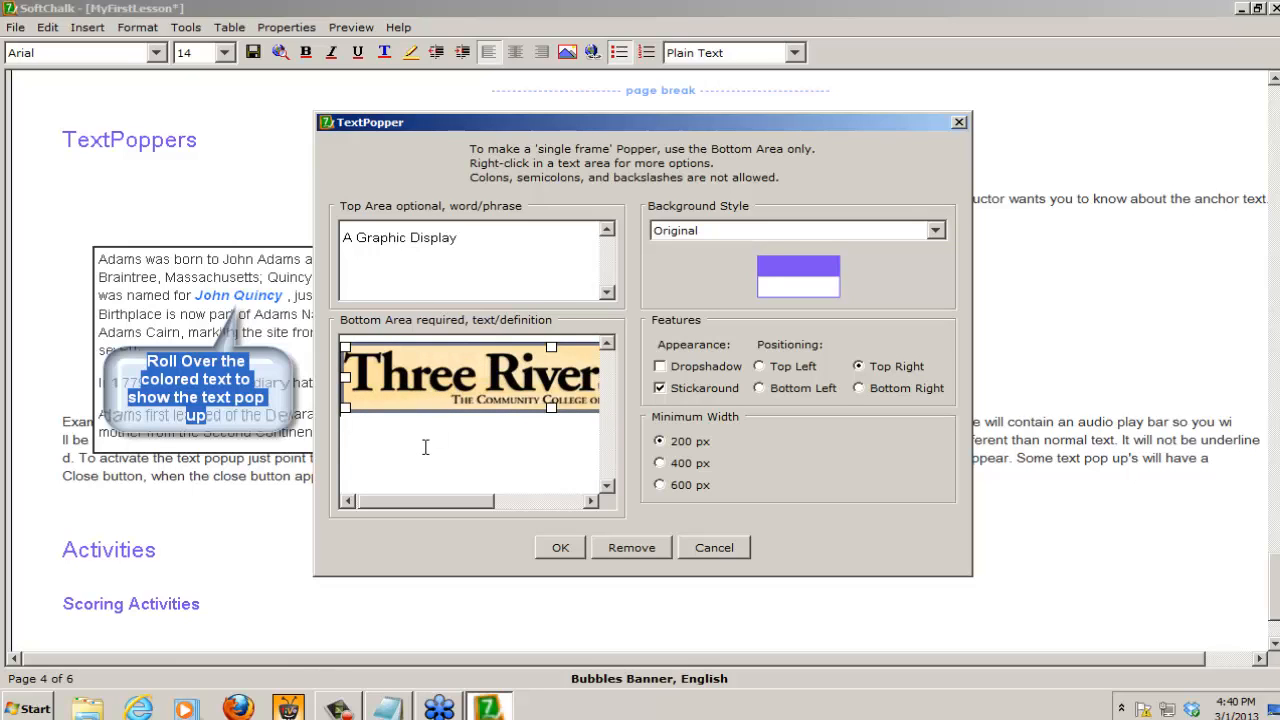
pyautogui.click(496, 428)
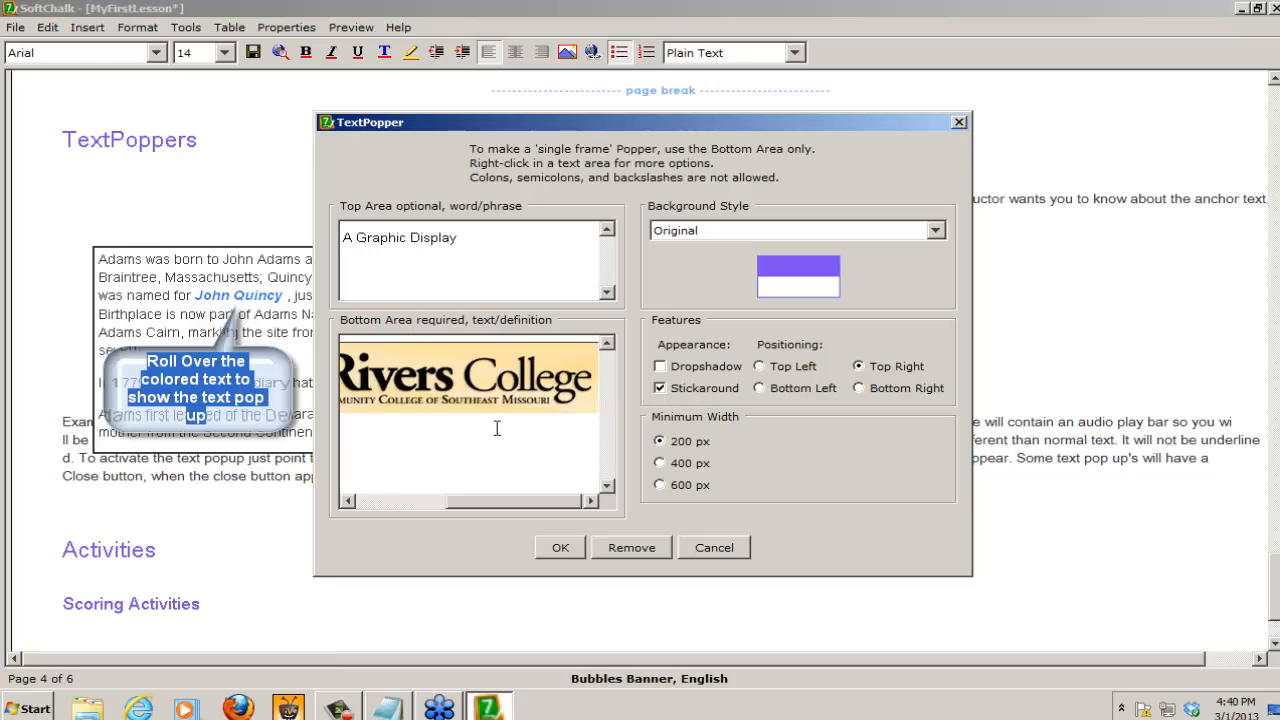
pyautogui.press('Return')
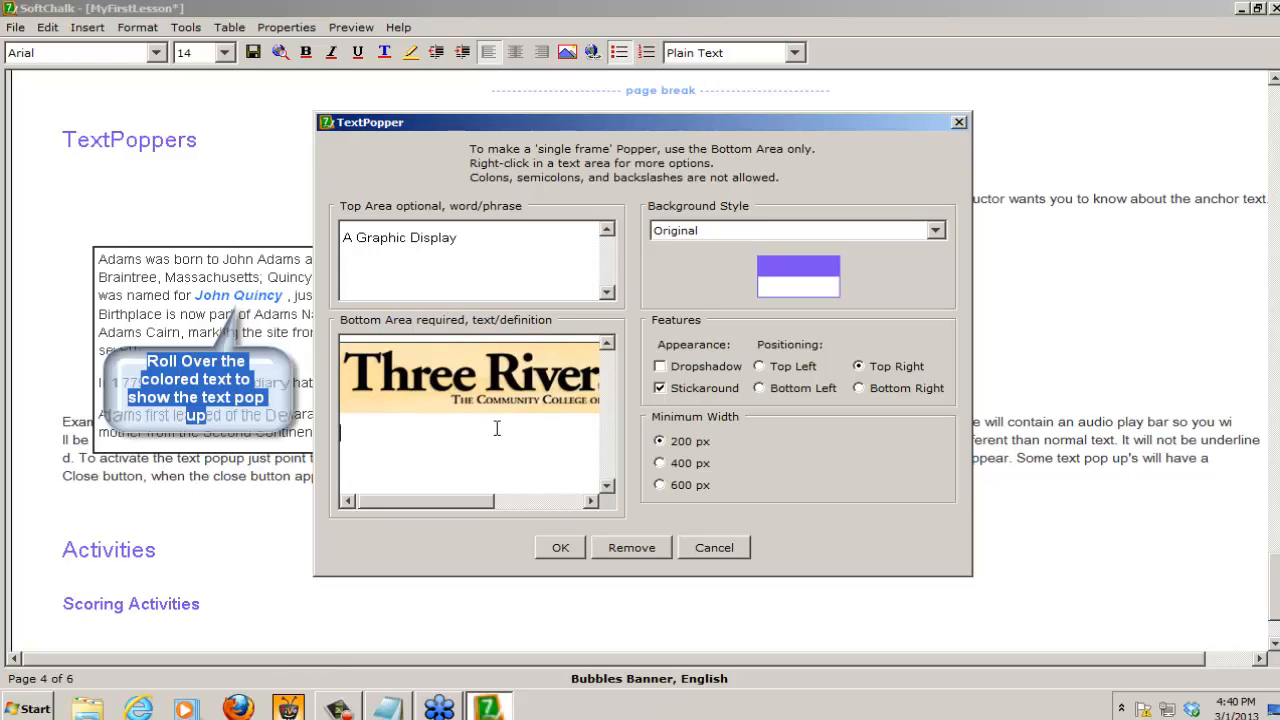
pyautogui.write('Click on the Image Above')
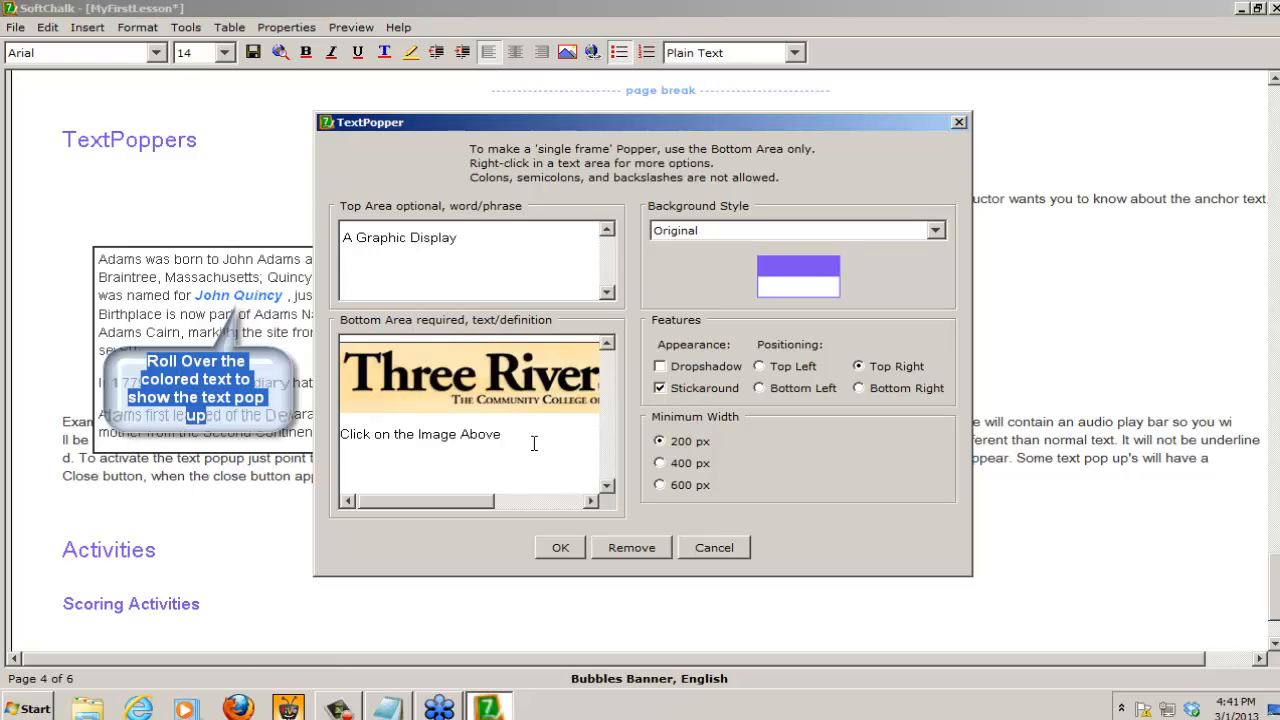
pyautogui.click(563, 547)
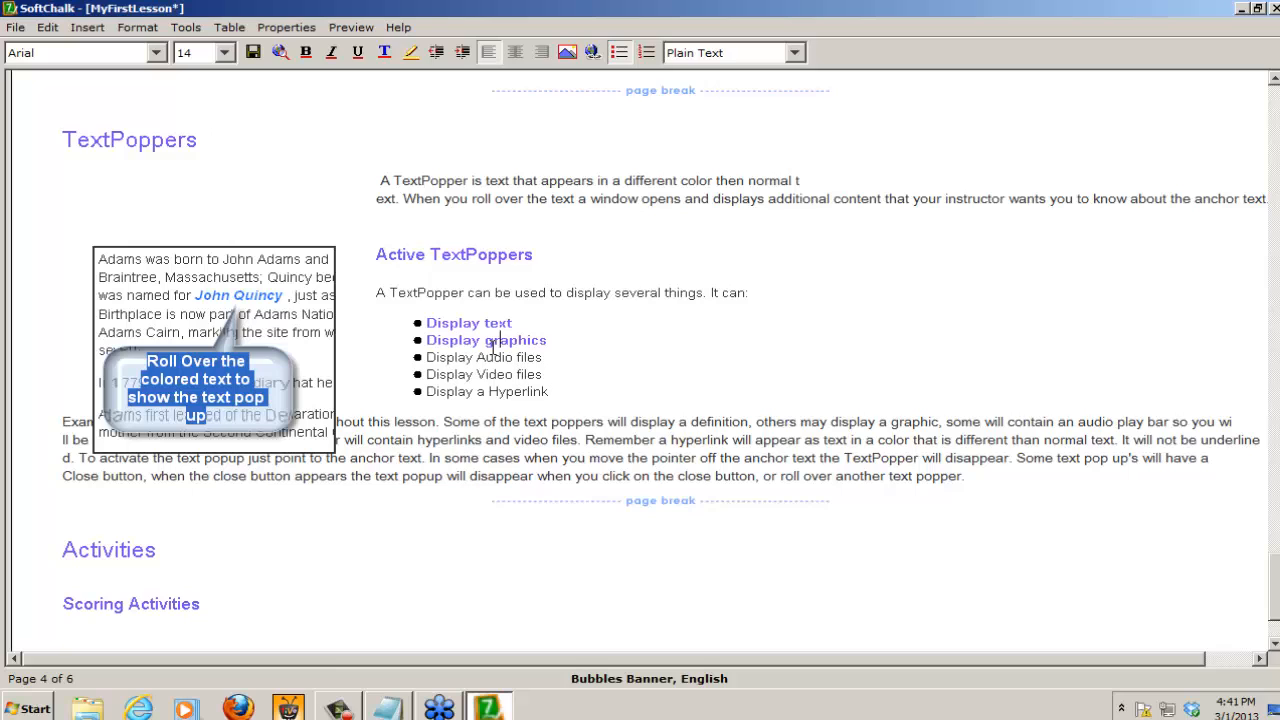
# Step: Preview the lesson in the browser again, saving the changes to MyFirstLesson, and open Page 4 from the contents
pyautogui.moveTo(517, 346)
pyautogui.click(280, 55)
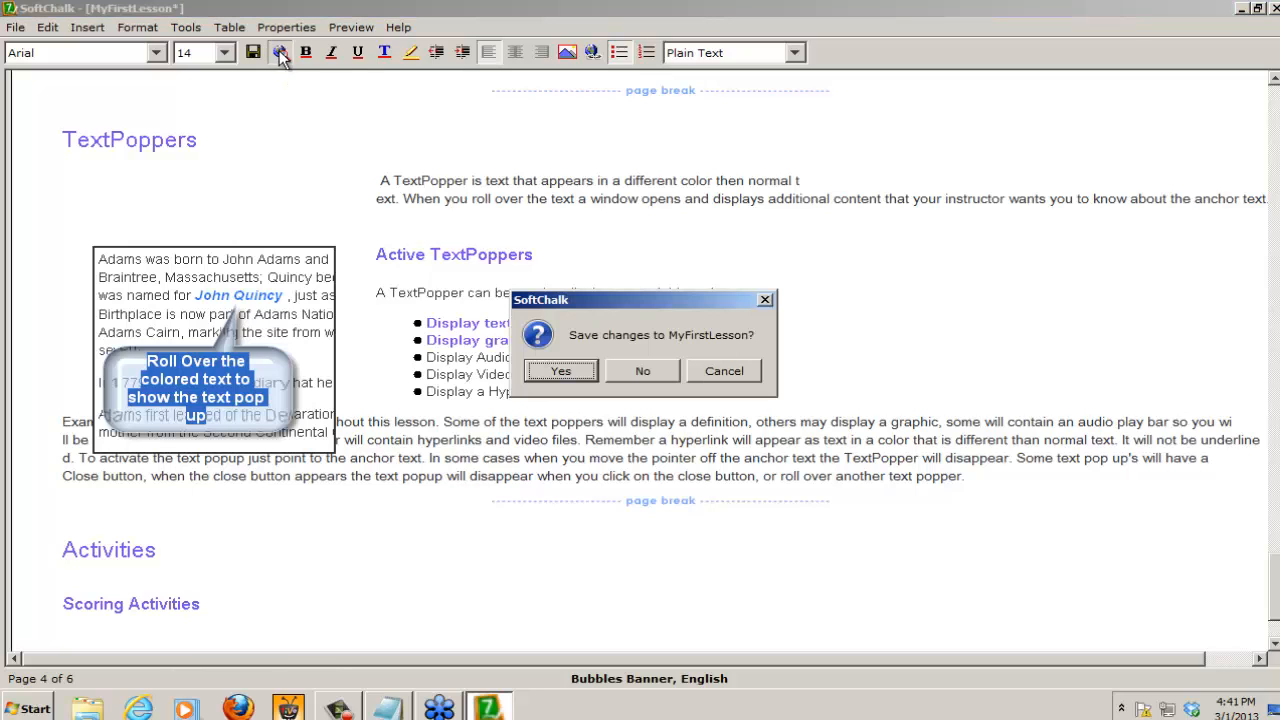
pyautogui.click(552, 372)
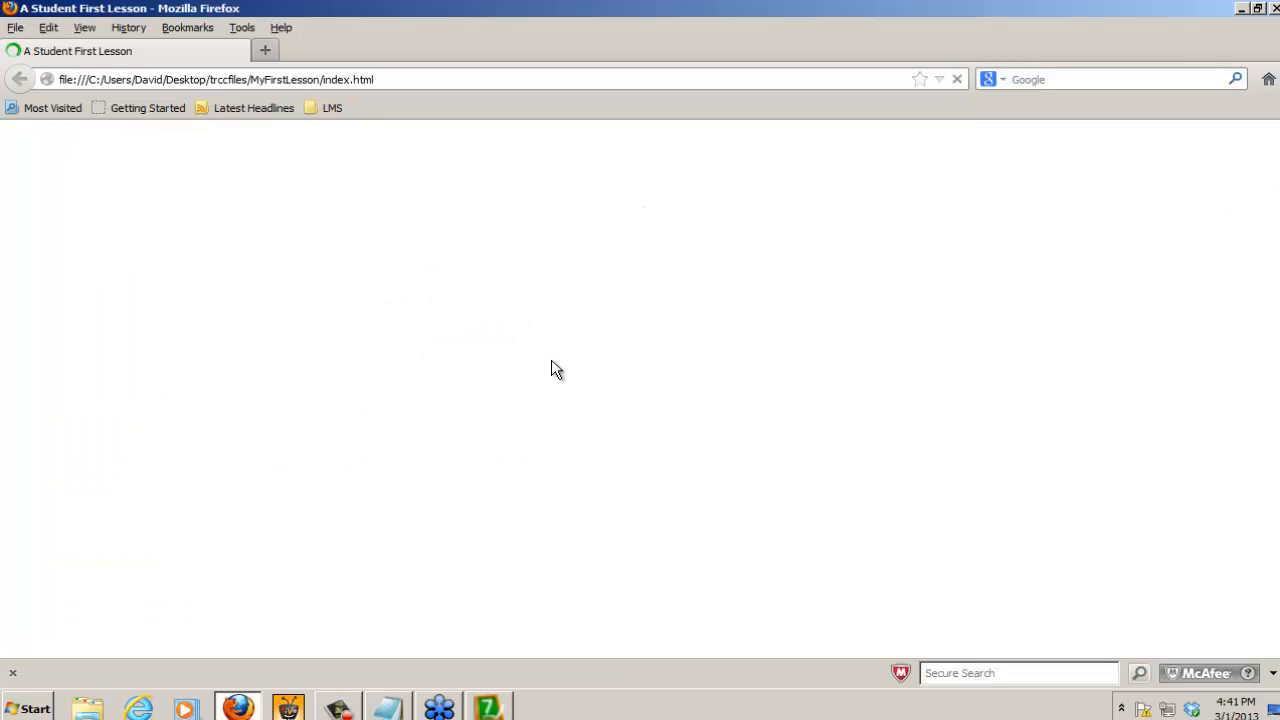
pyautogui.scroll(-1, 404, 500)
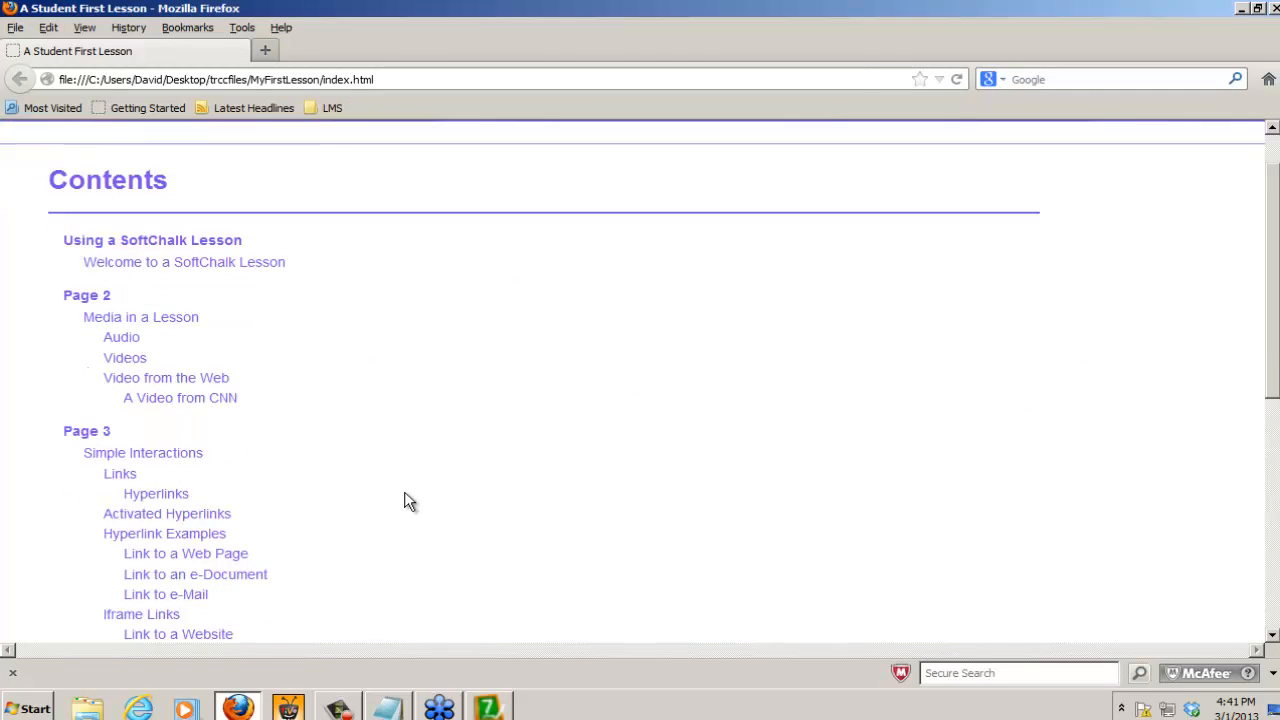
pyautogui.scroll(-5, 404, 500)
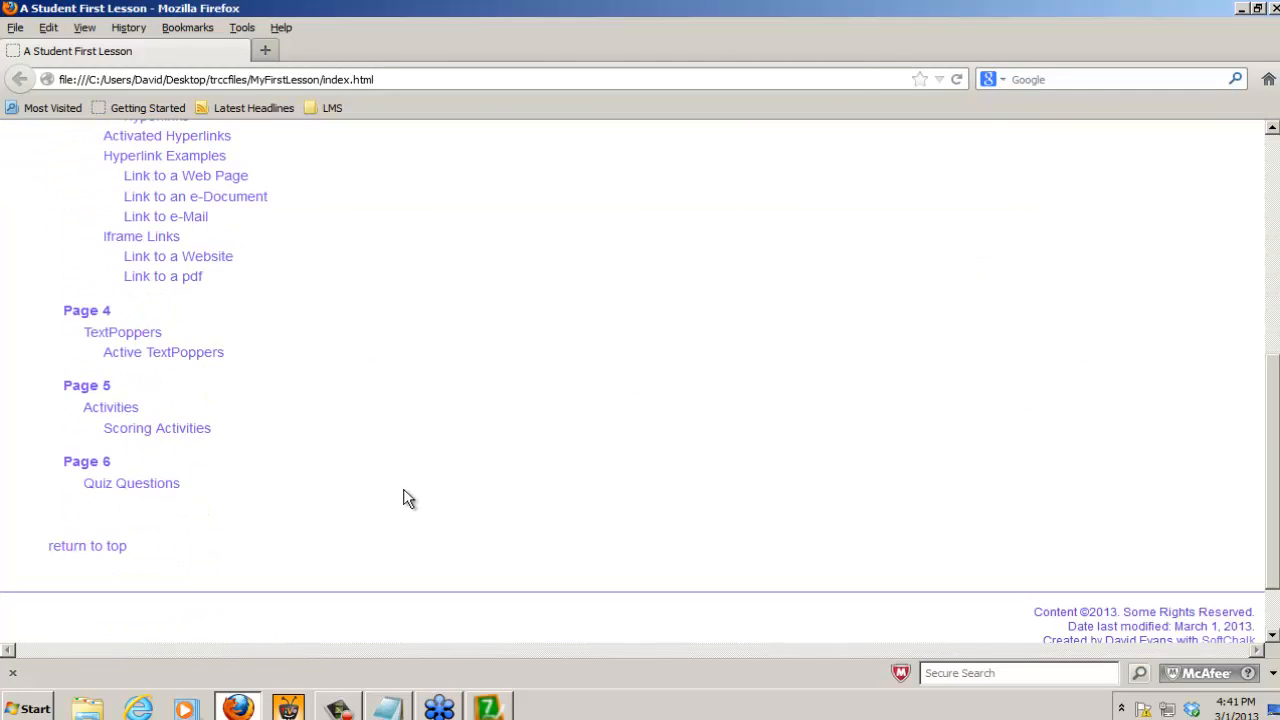
pyautogui.click(84, 312)
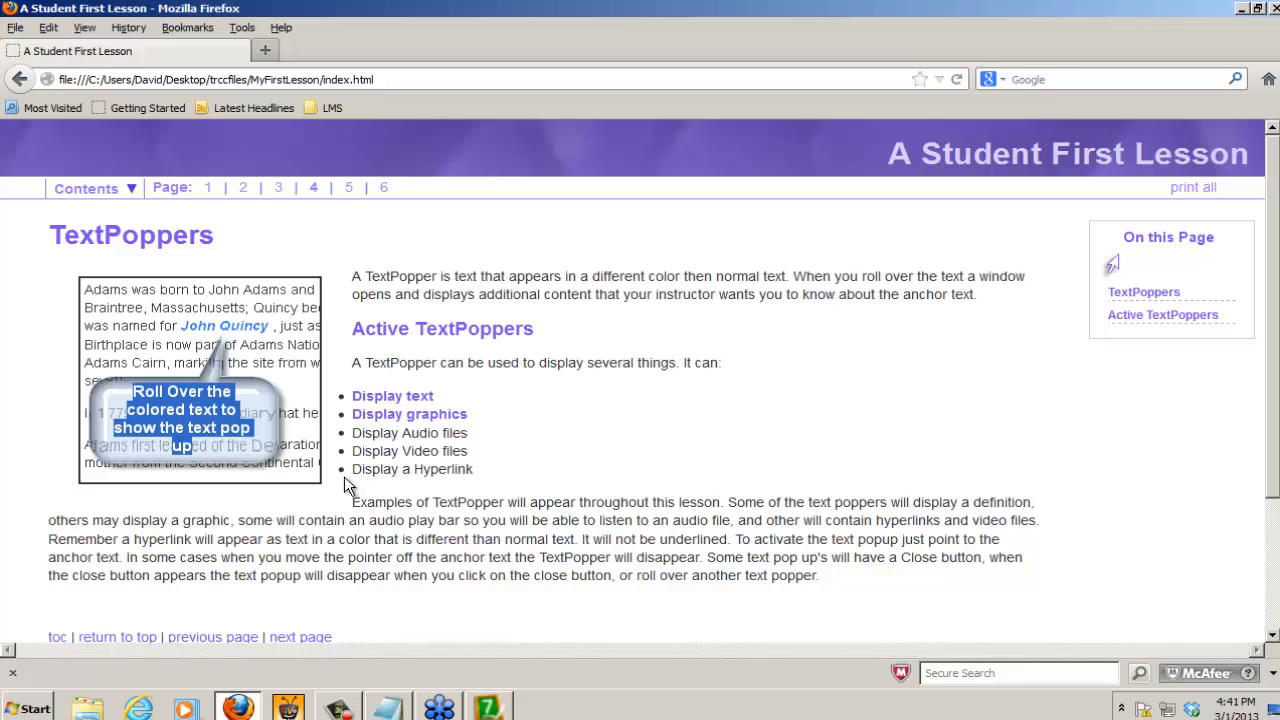
# Step: Test both TextPoppers and the logo's link to the college website, and close the site, the popper and the preview
pyautogui.moveTo(388, 404)
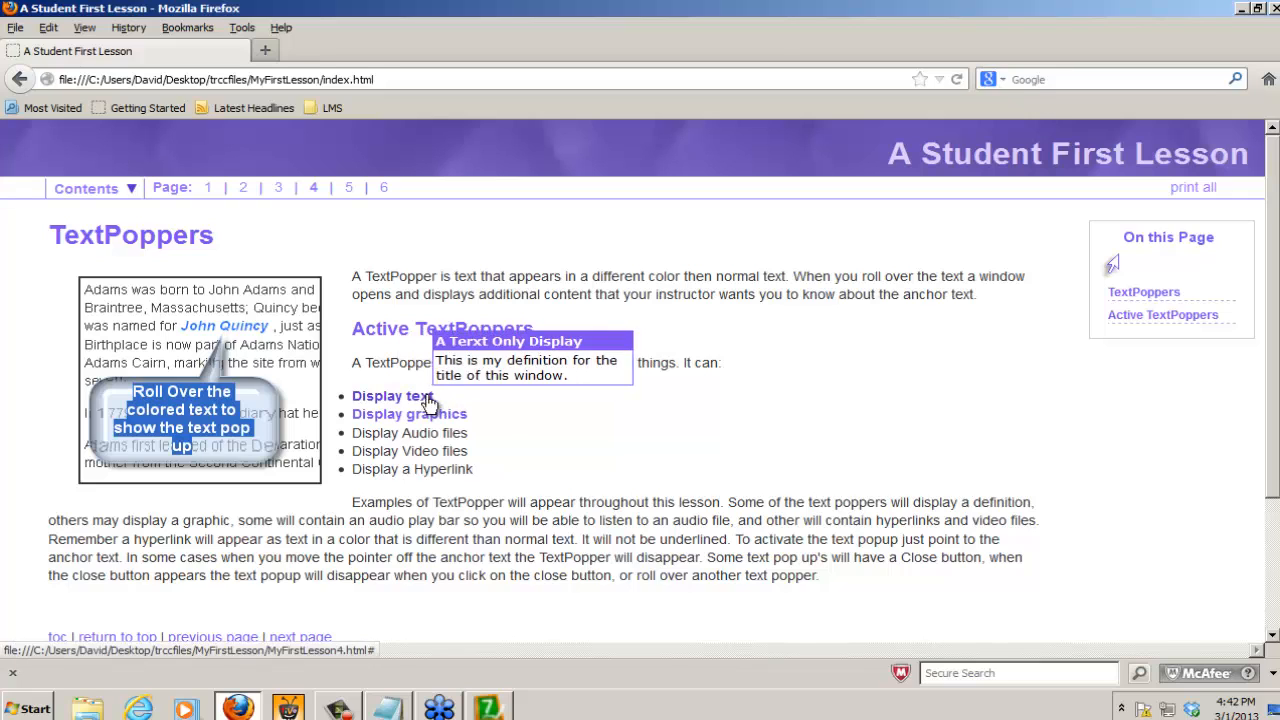
pyautogui.moveTo(449, 421)
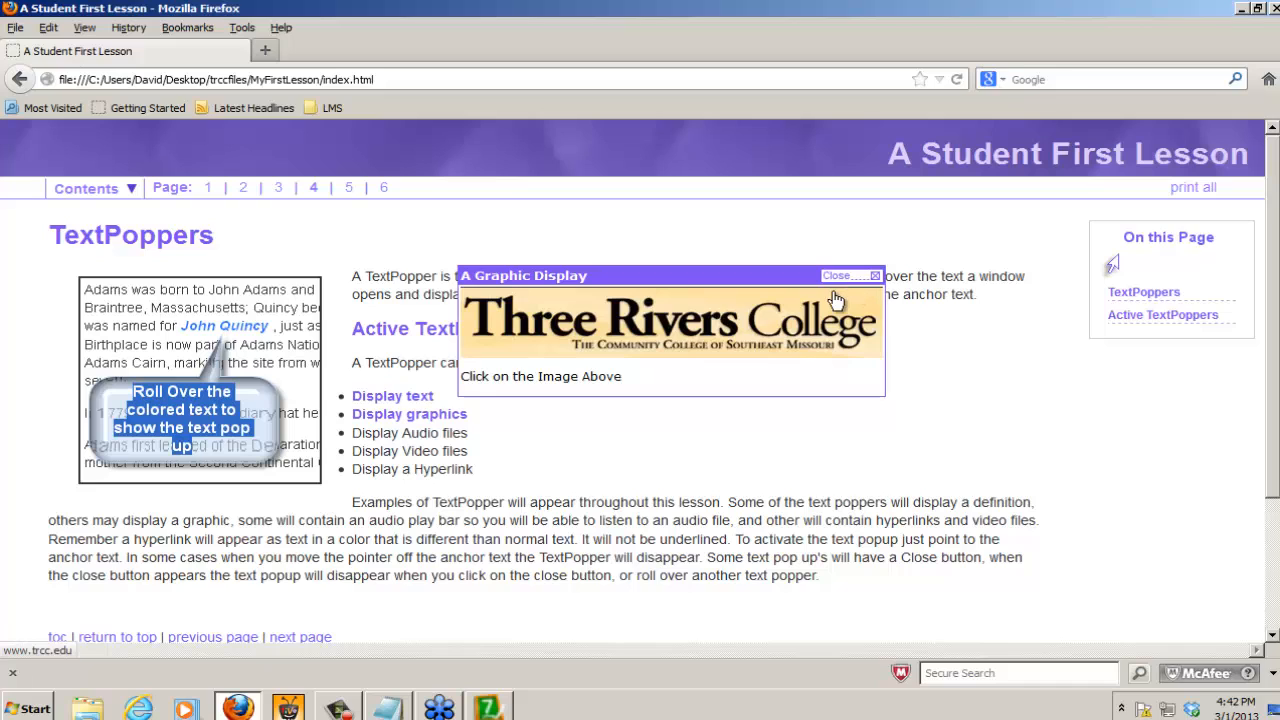
pyautogui.click(669, 338)
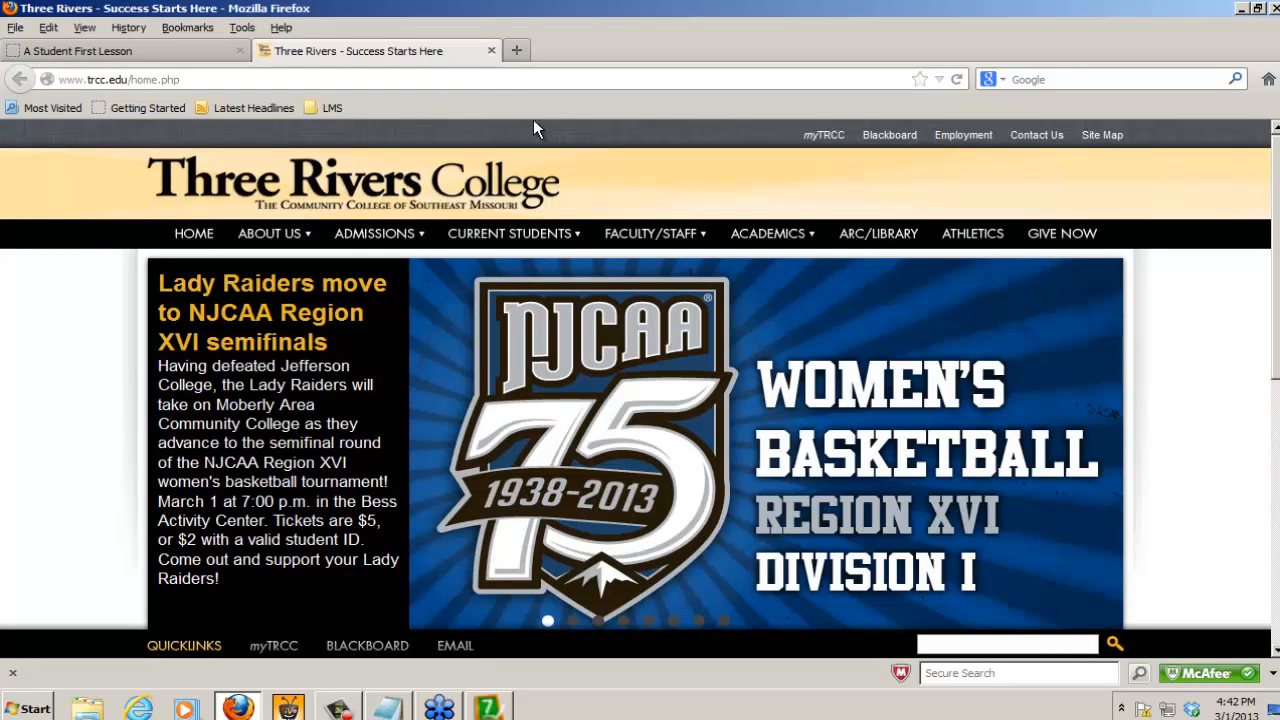
pyautogui.click(491, 51)
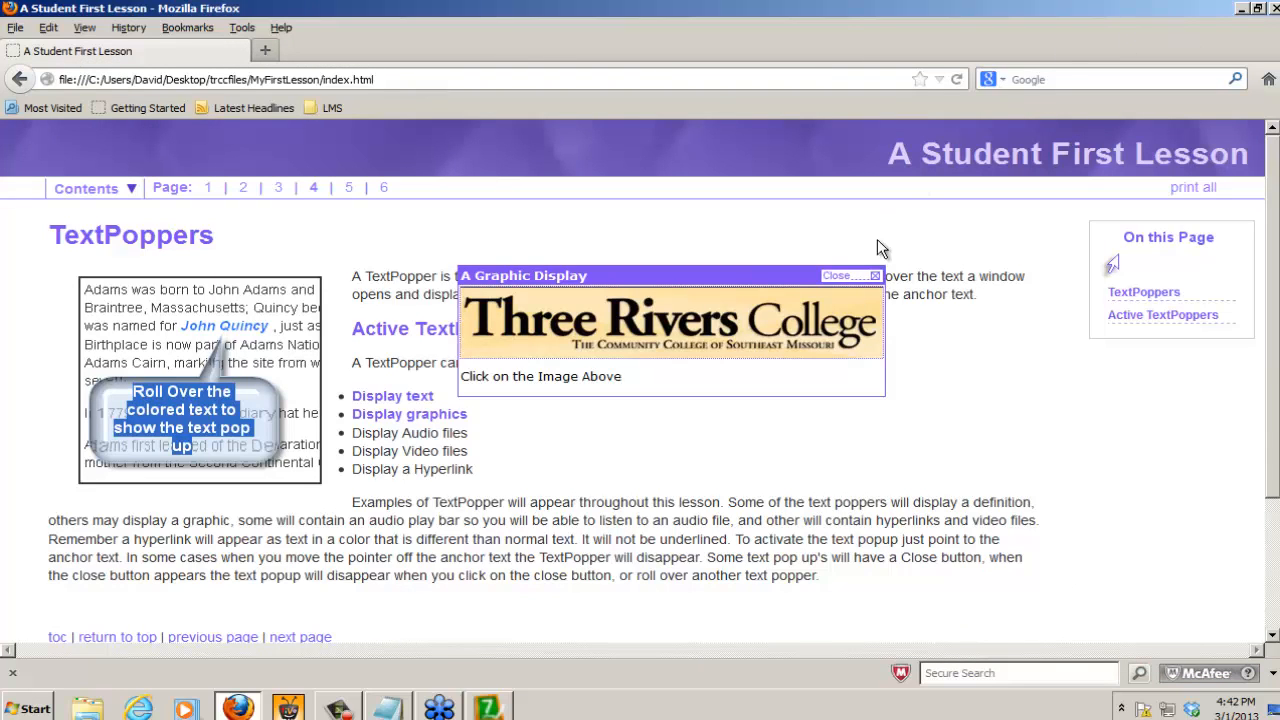
pyautogui.click(840, 277)
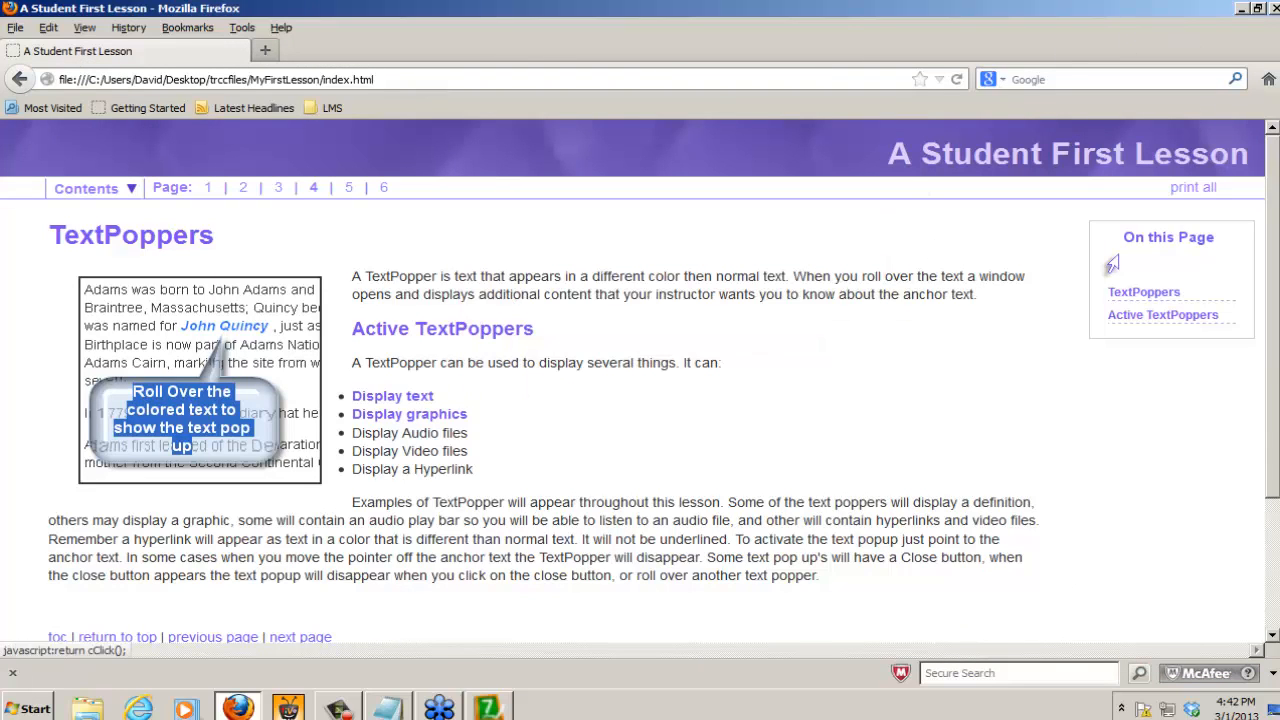
pyautogui.click(1274, 9)
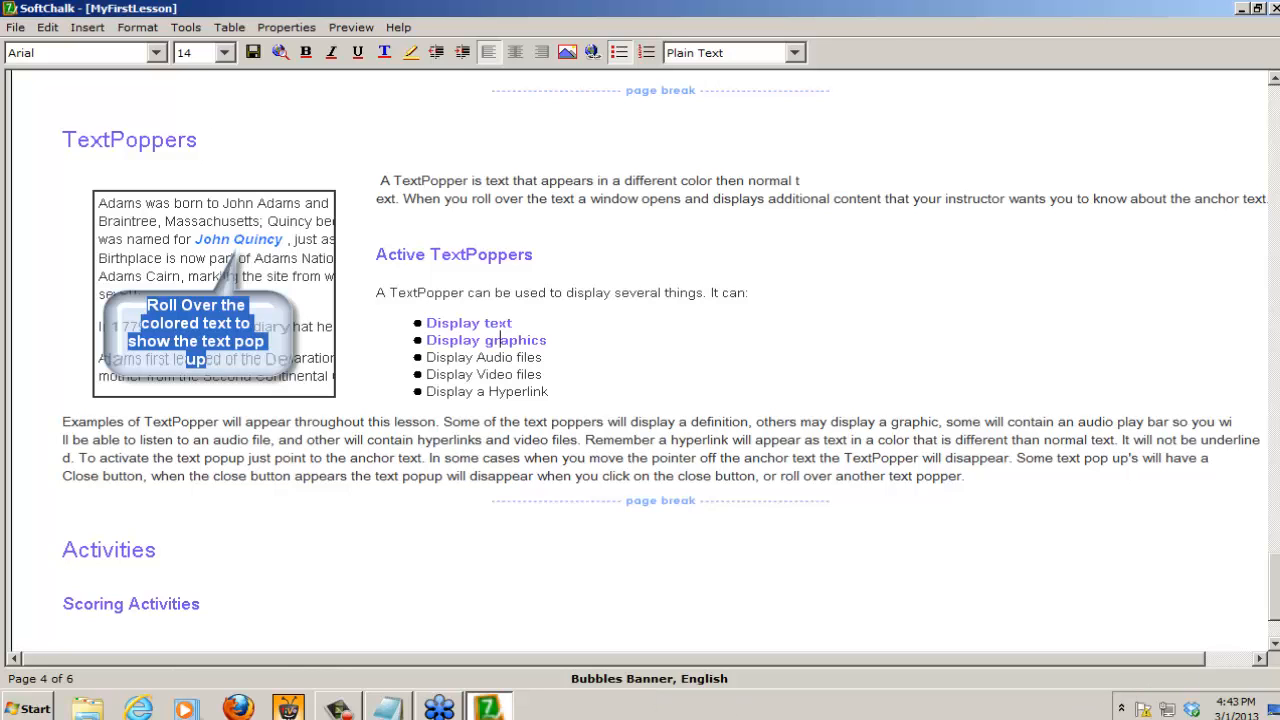
# Step: Place the cursor below the "Scoring Activities" heading on page 5 and bring up the Mobile Friendly activity types for insertion
pyautogui.scroll(-3, 507, 598)
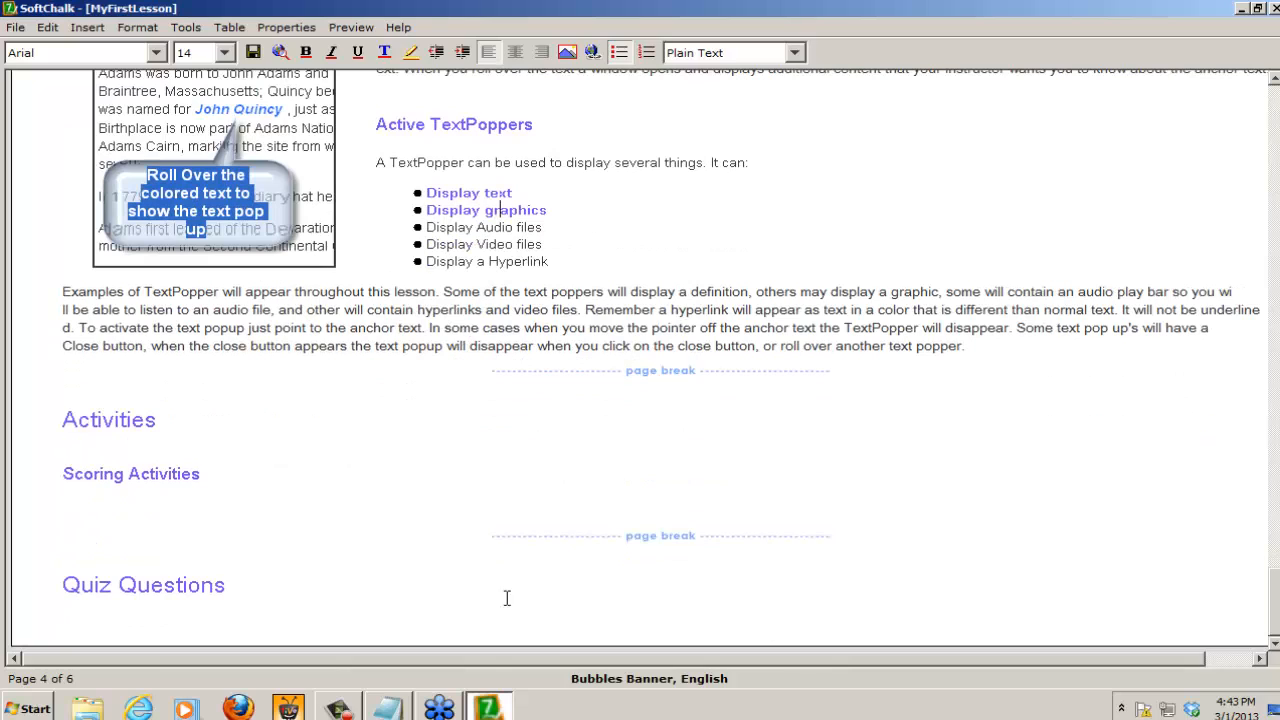
pyautogui.click(77, 491)
pyautogui.click(83, 511)
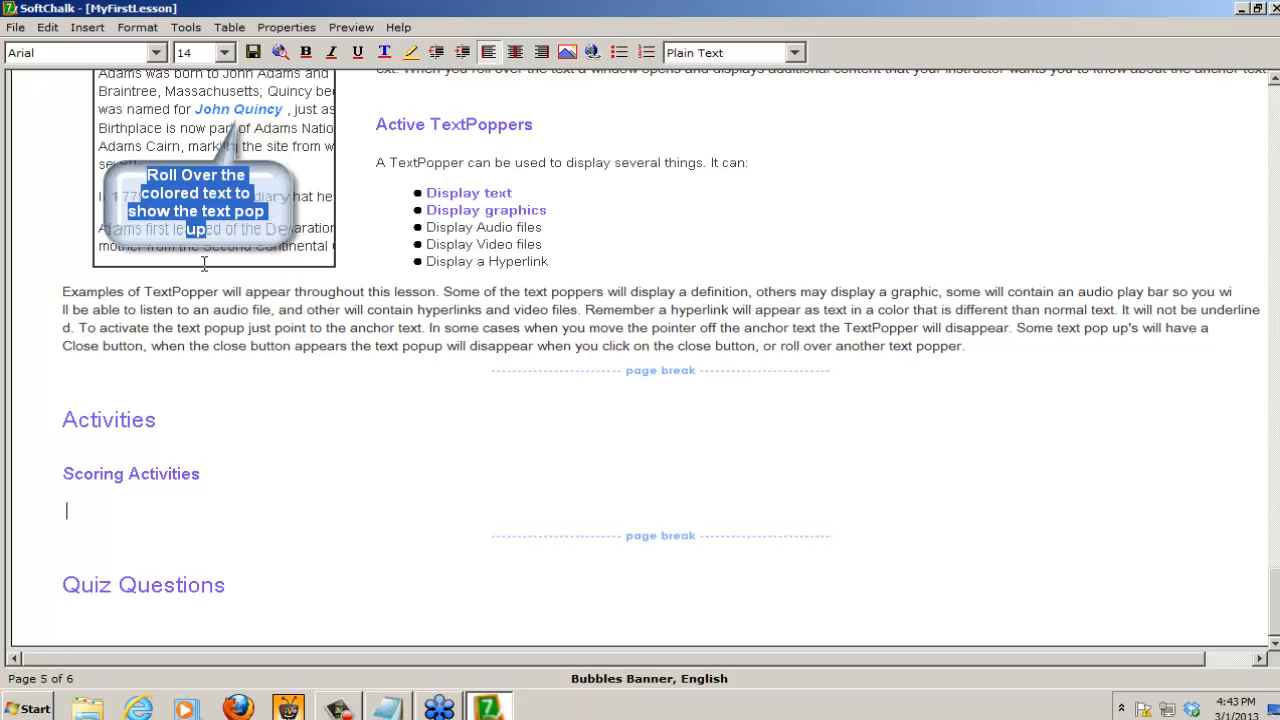
pyautogui.click(86, 28)
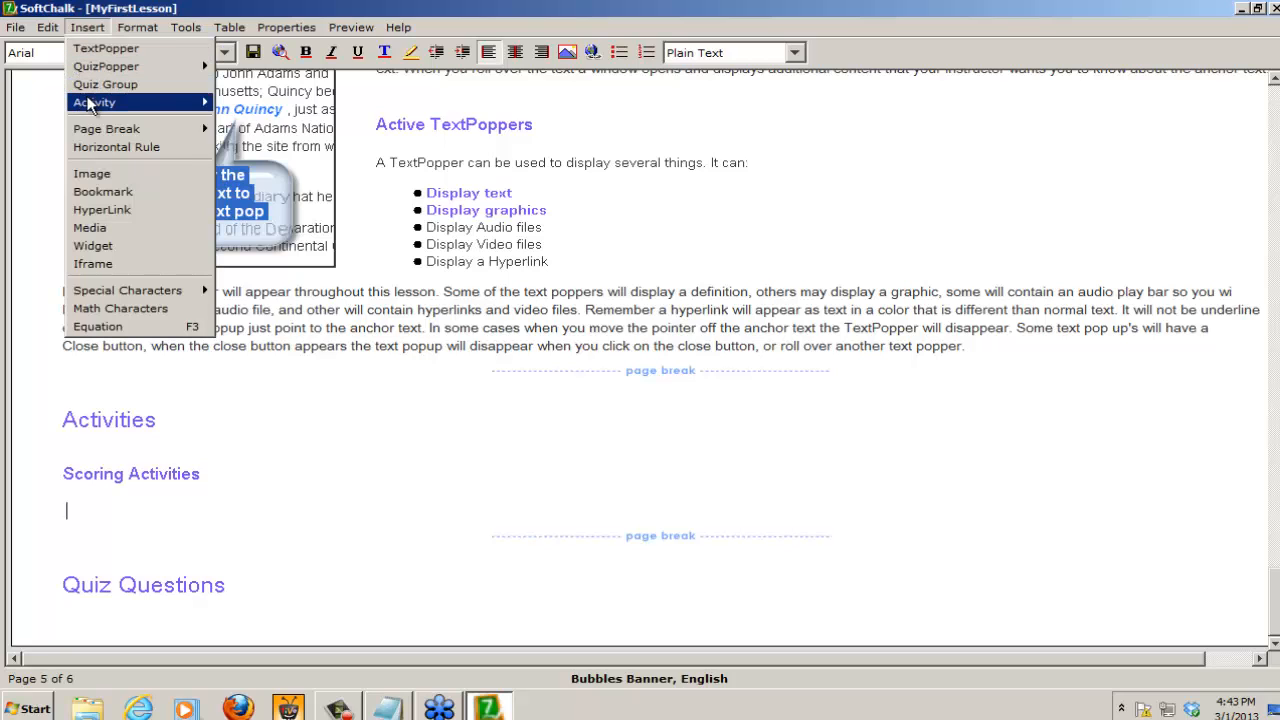
pyautogui.moveTo(89, 104)
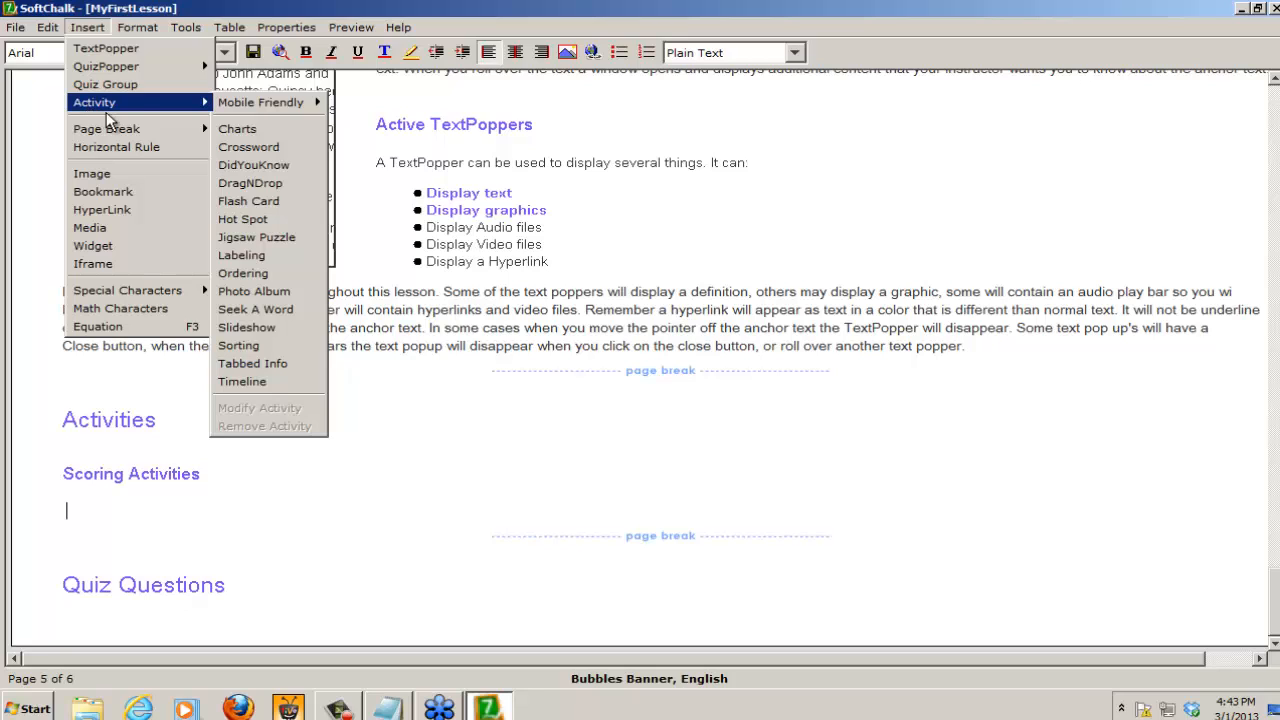
pyautogui.moveTo(237, 106)
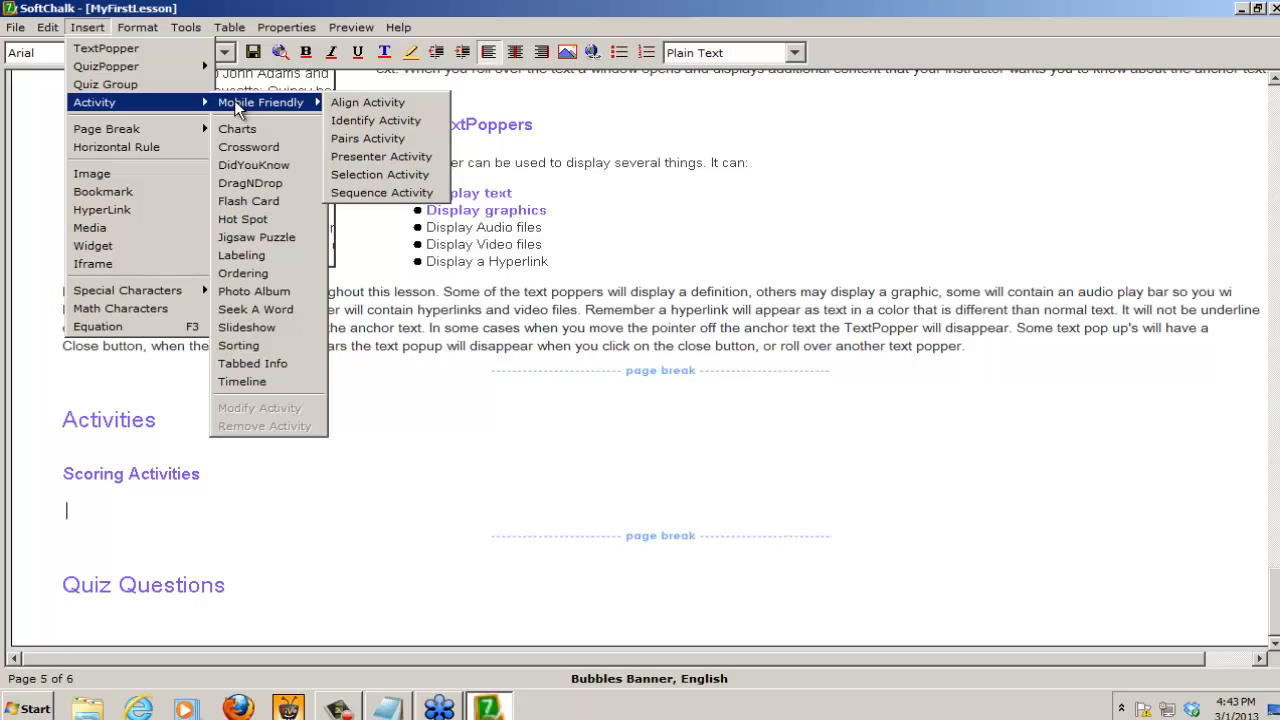
# Step: Start a DragNDrop activity under Scoring Activities and import its item list from xword.txt in the desktop's trccfiles/Files folder
pyautogui.click(266, 187)
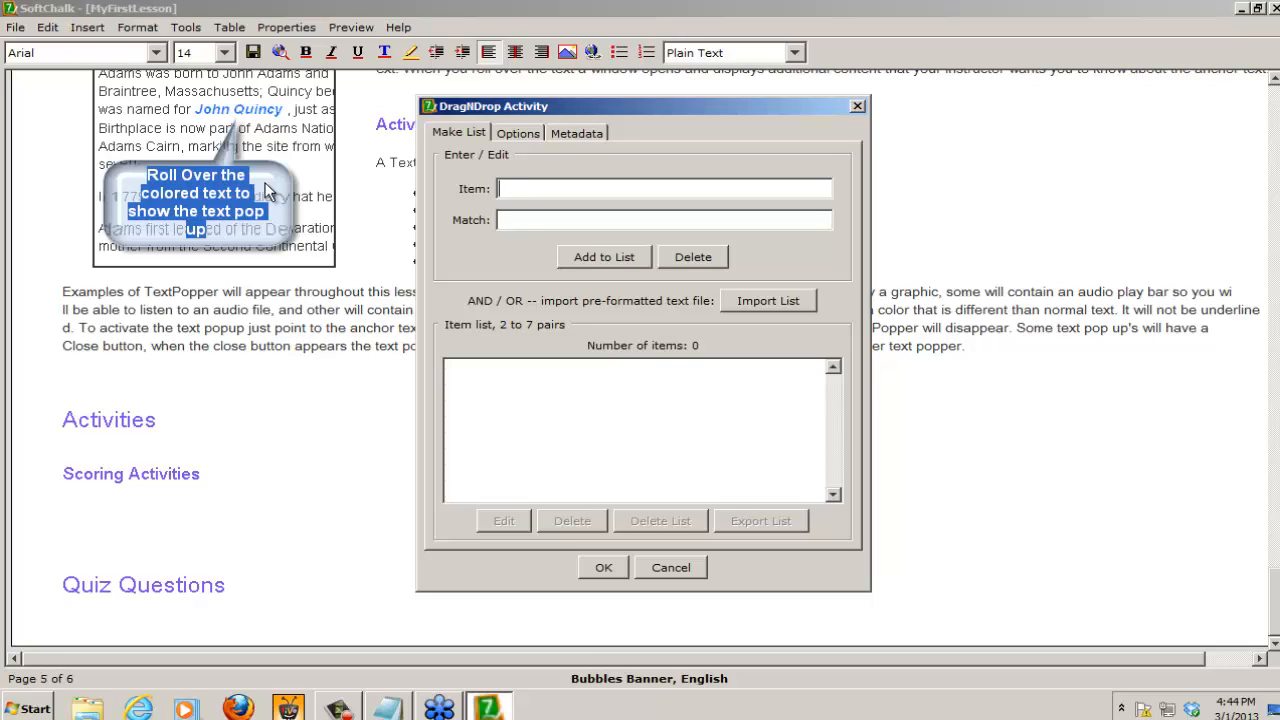
pyautogui.click(786, 301)
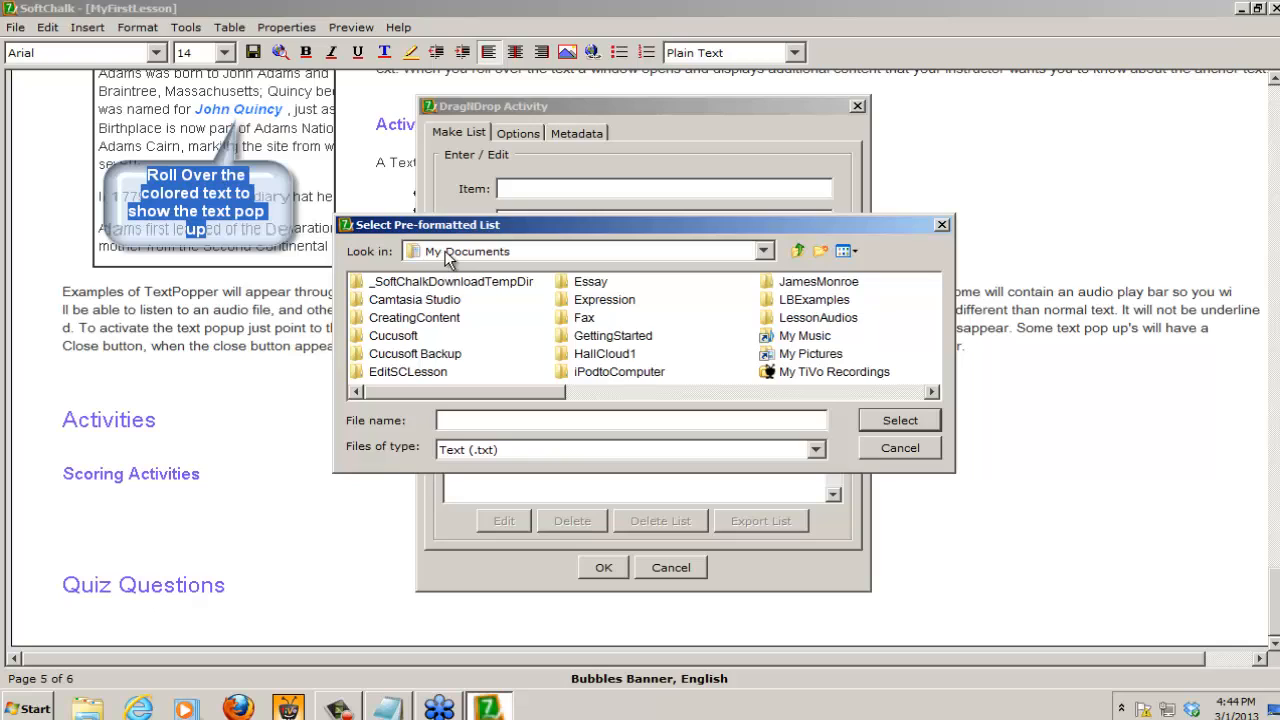
pyautogui.click(446, 256)
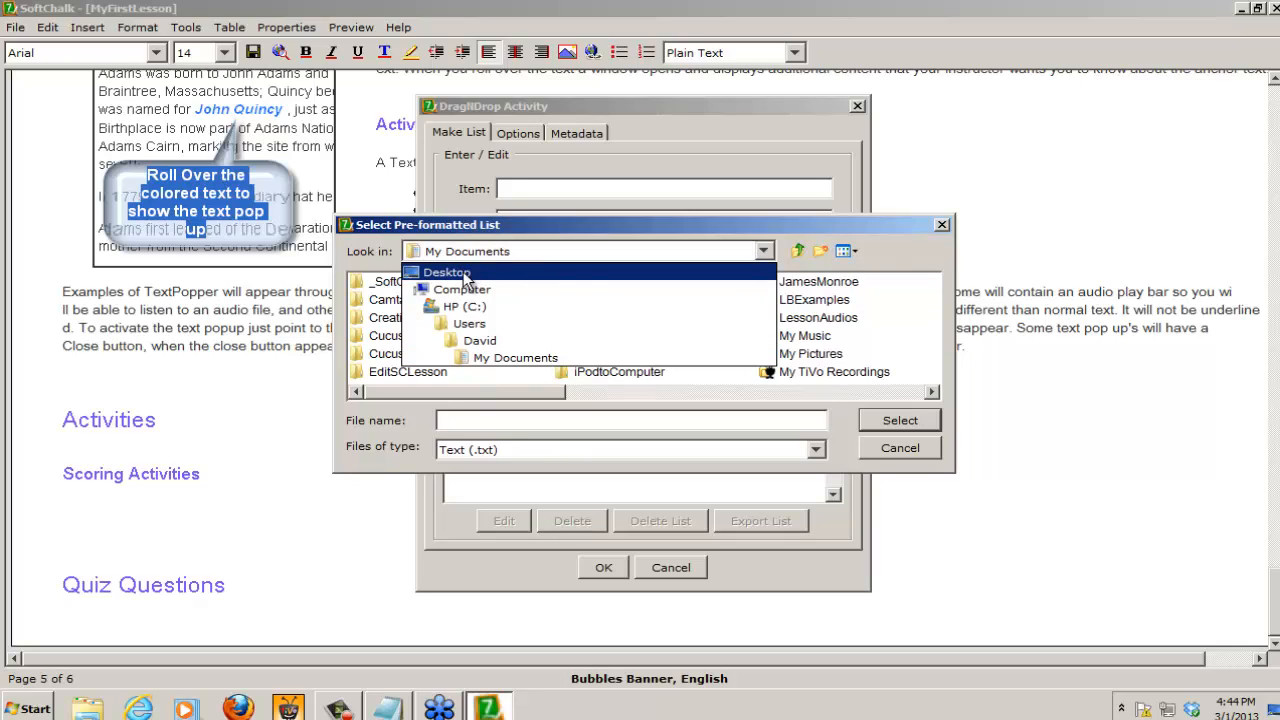
pyautogui.click(465, 274)
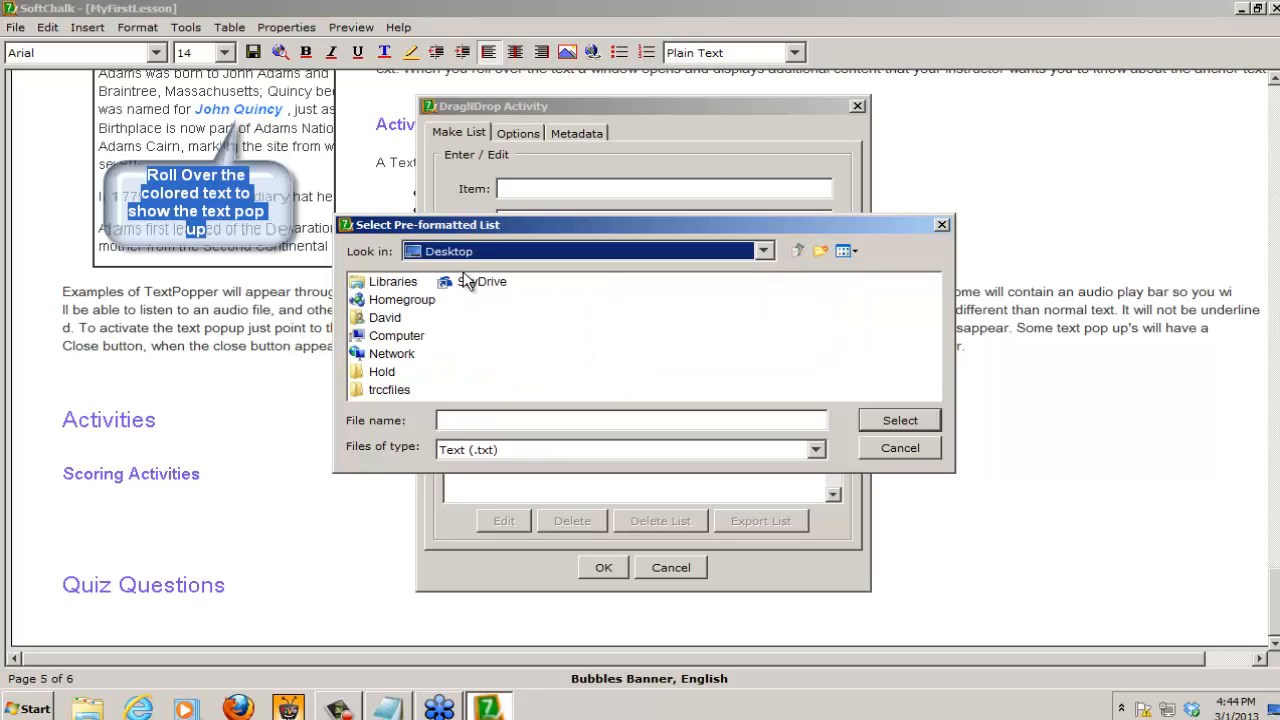
pyautogui.click(386, 391)
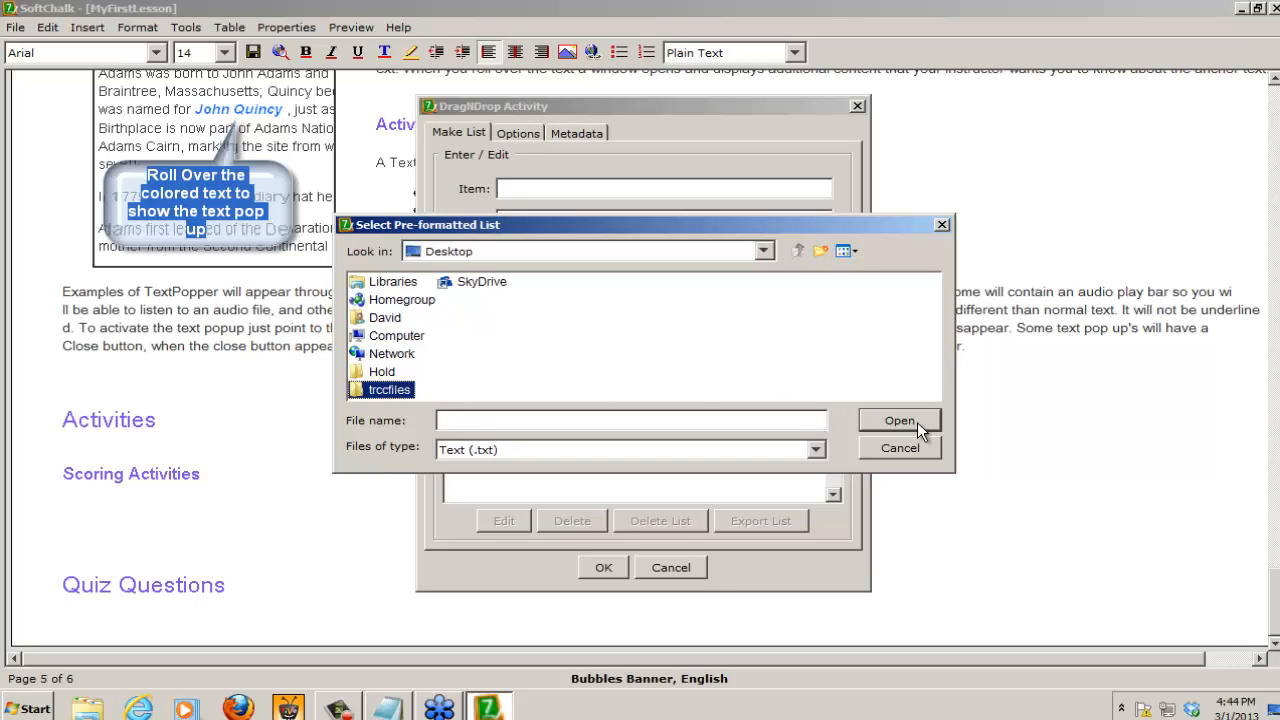
pyautogui.click(917, 422)
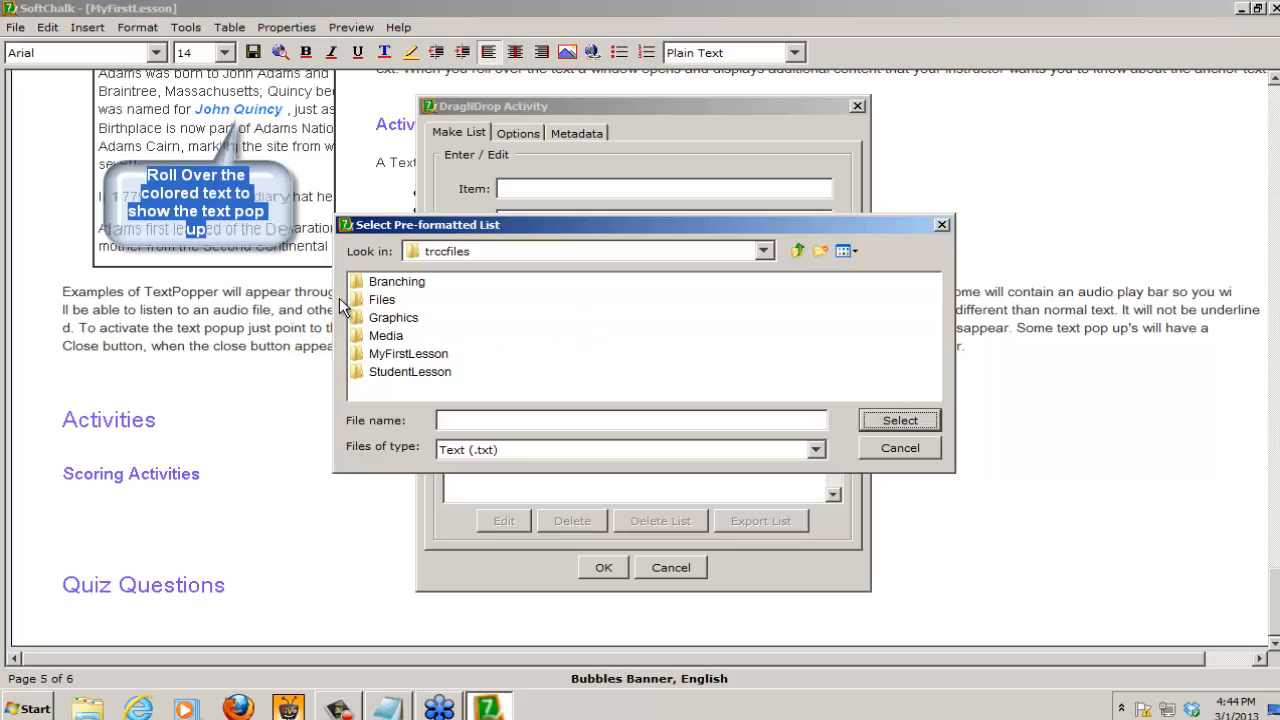
pyautogui.click(387, 302)
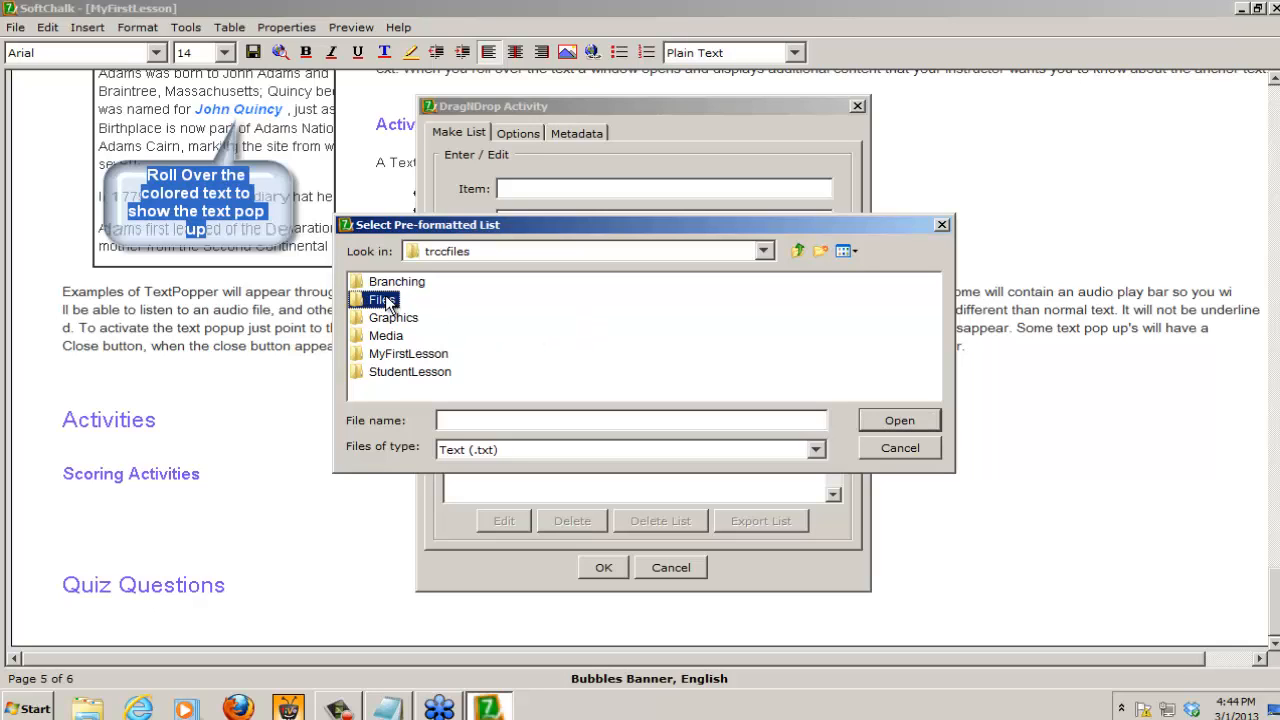
pyautogui.click(905, 420)
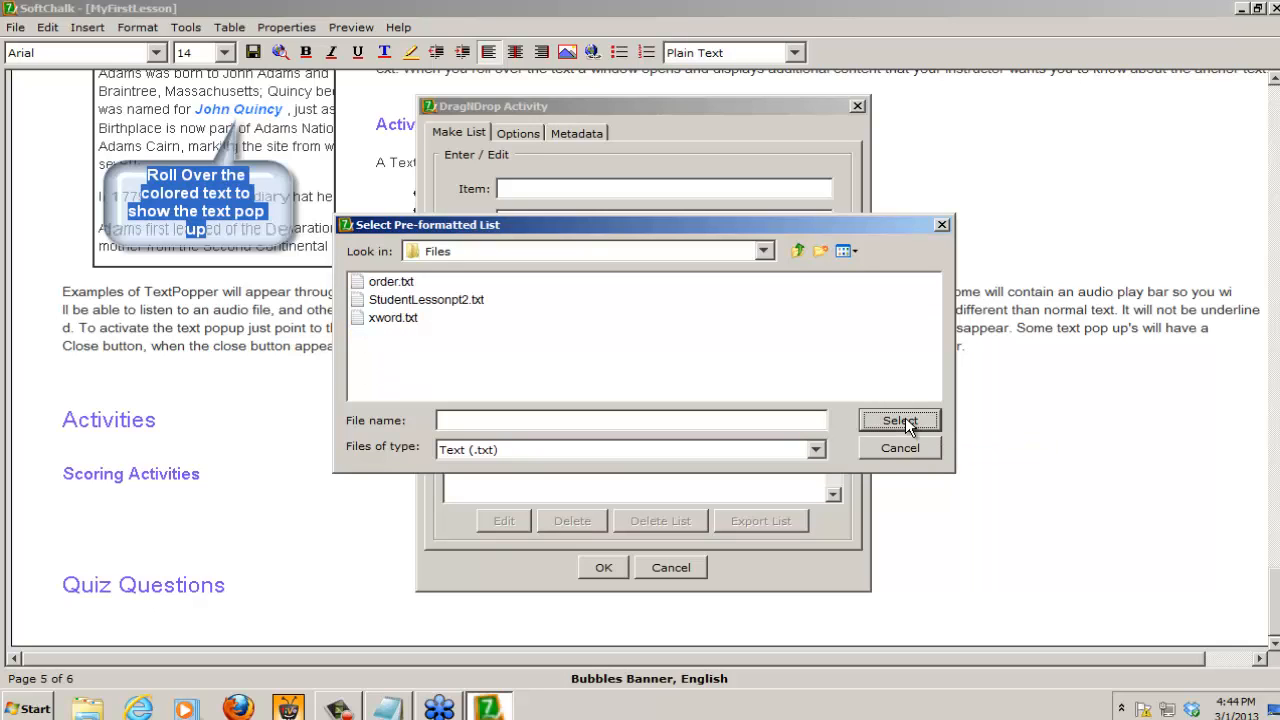
pyautogui.click(393, 322)
pyautogui.click(918, 419)
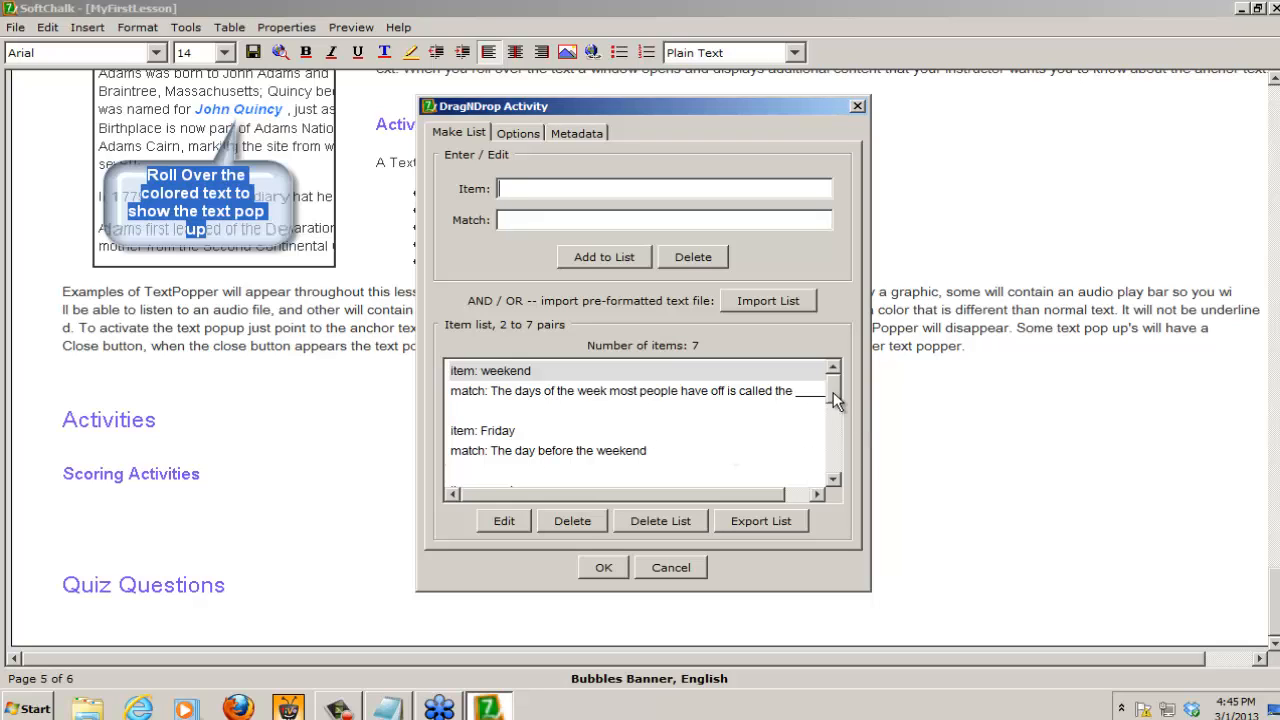
pyautogui.moveTo(833, 392)
pyautogui.mouseDown()
pyautogui.moveTo(836, 463)
pyautogui.moveTo(837, 385)
pyautogui.mouseUp()
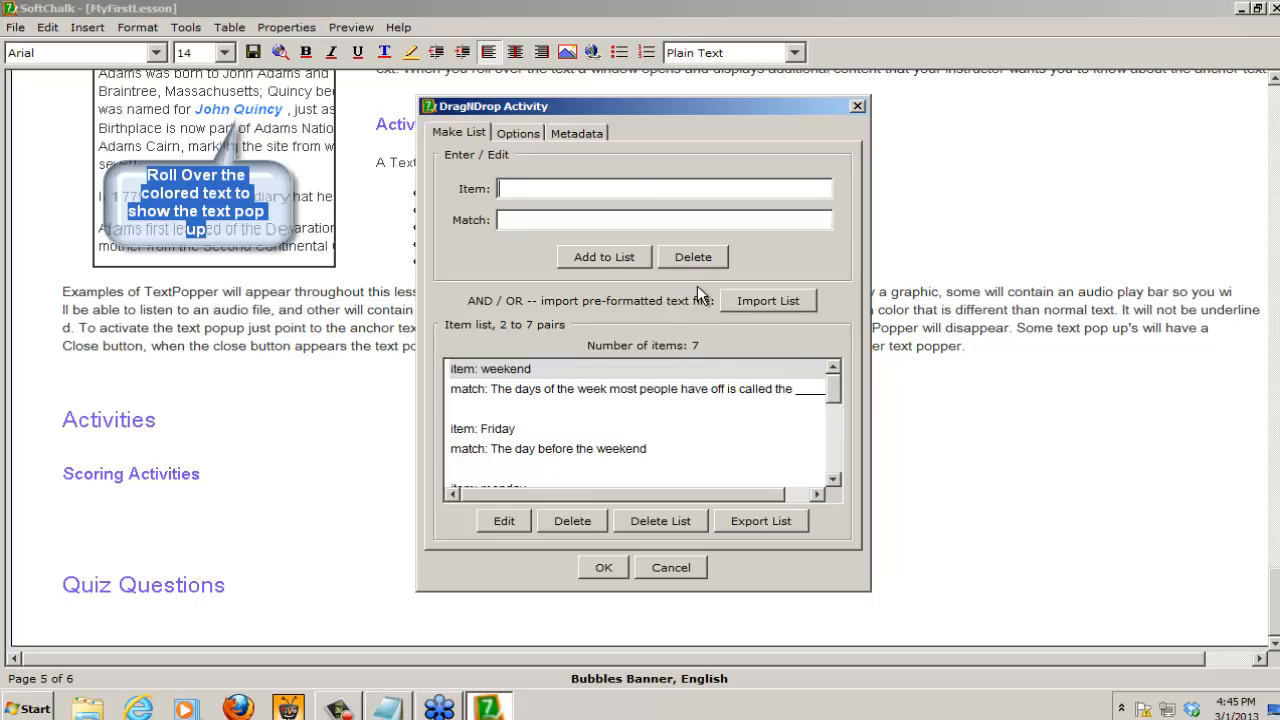
# Step: Set the DragNDrop activity to 5 points, keep the restart button and inline display enabled, and insert it in the lesson
pyautogui.click(517, 132)
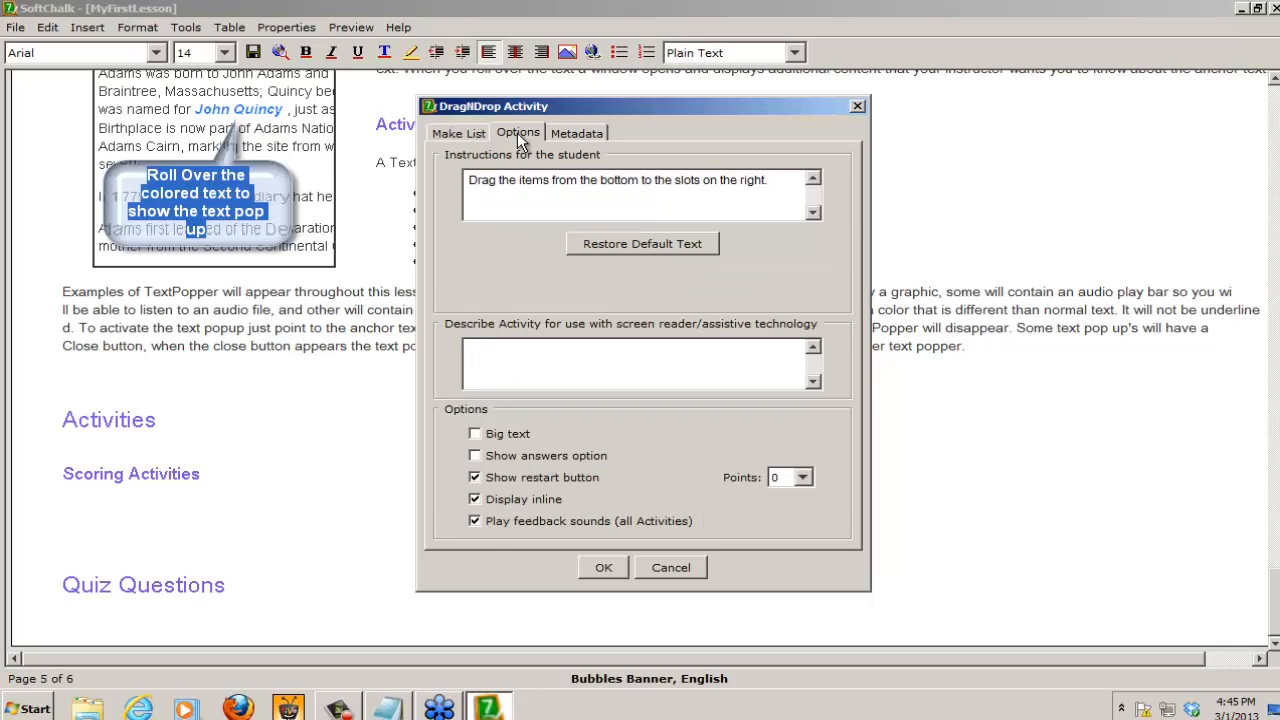
pyautogui.click(806, 479)
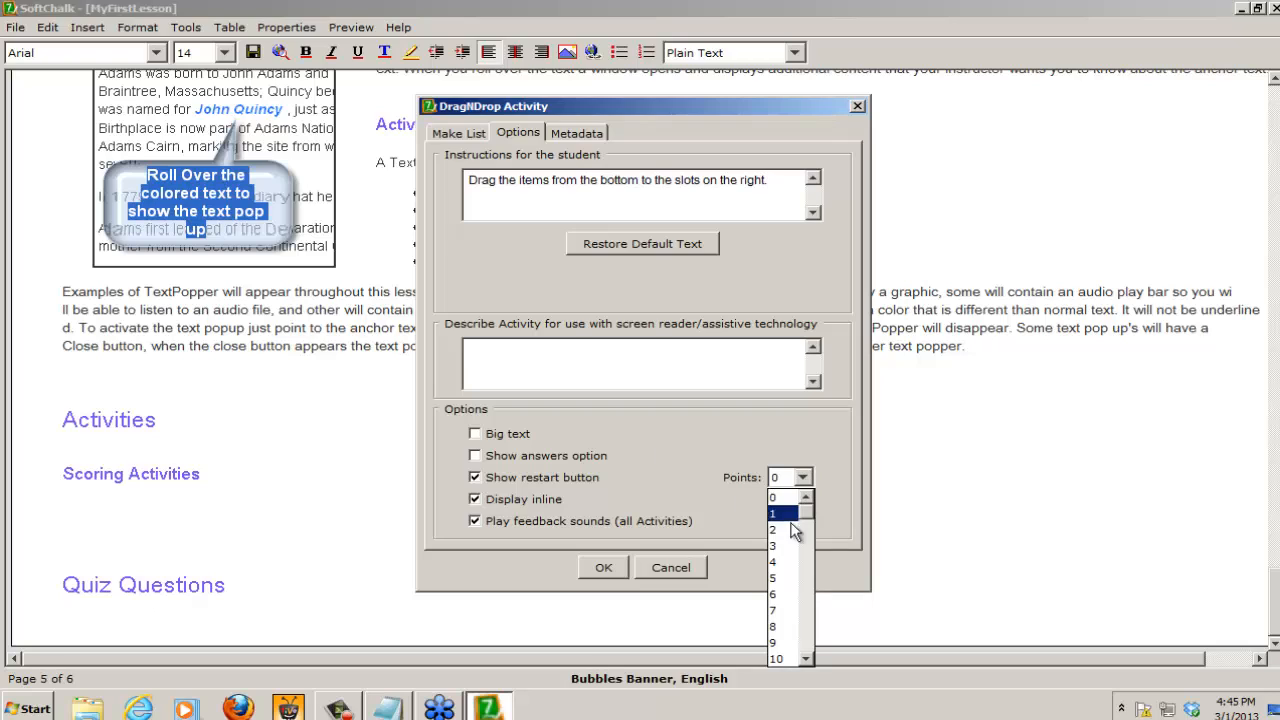
pyautogui.click(776, 579)
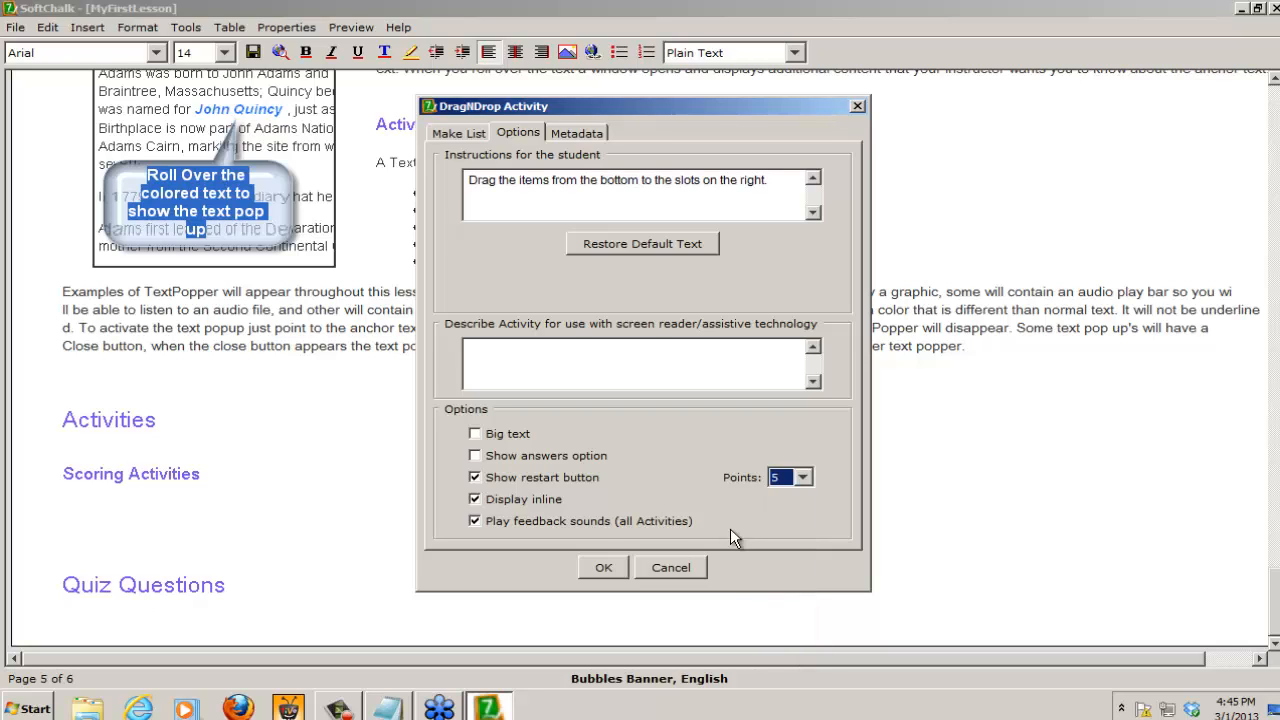
pyautogui.click(477, 477)
pyautogui.click(477, 477)
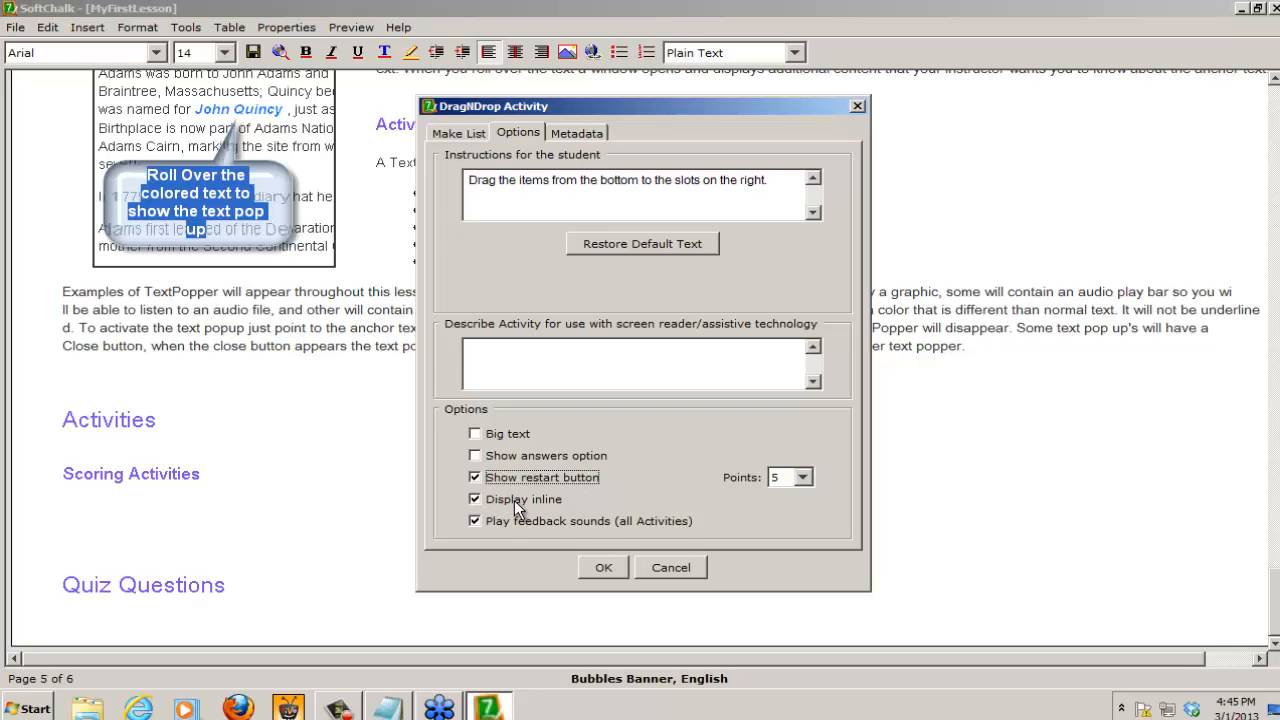
pyautogui.click(475, 499)
pyautogui.click(541, 356)
pyautogui.click(604, 568)
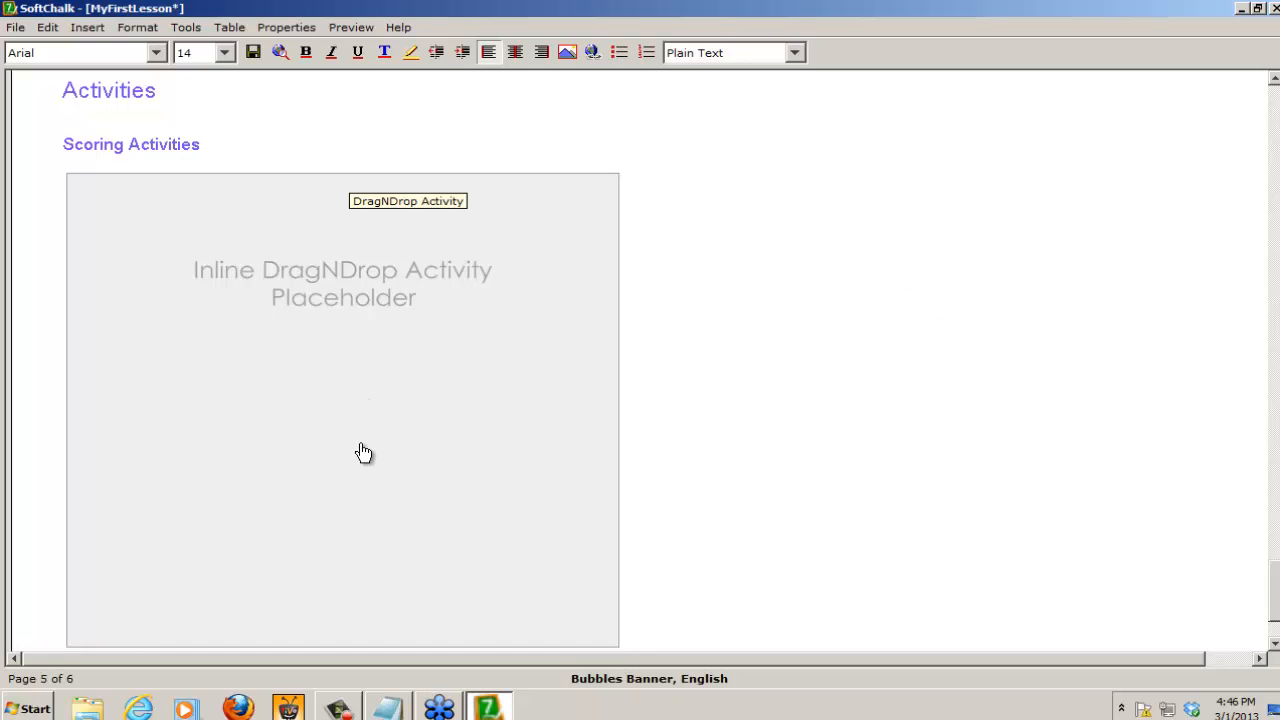
# Step: Preview the lesson in the browser, saving the changes to MyFirstLesson, and open Scoring Activities from the contents
pyautogui.click(281, 51)
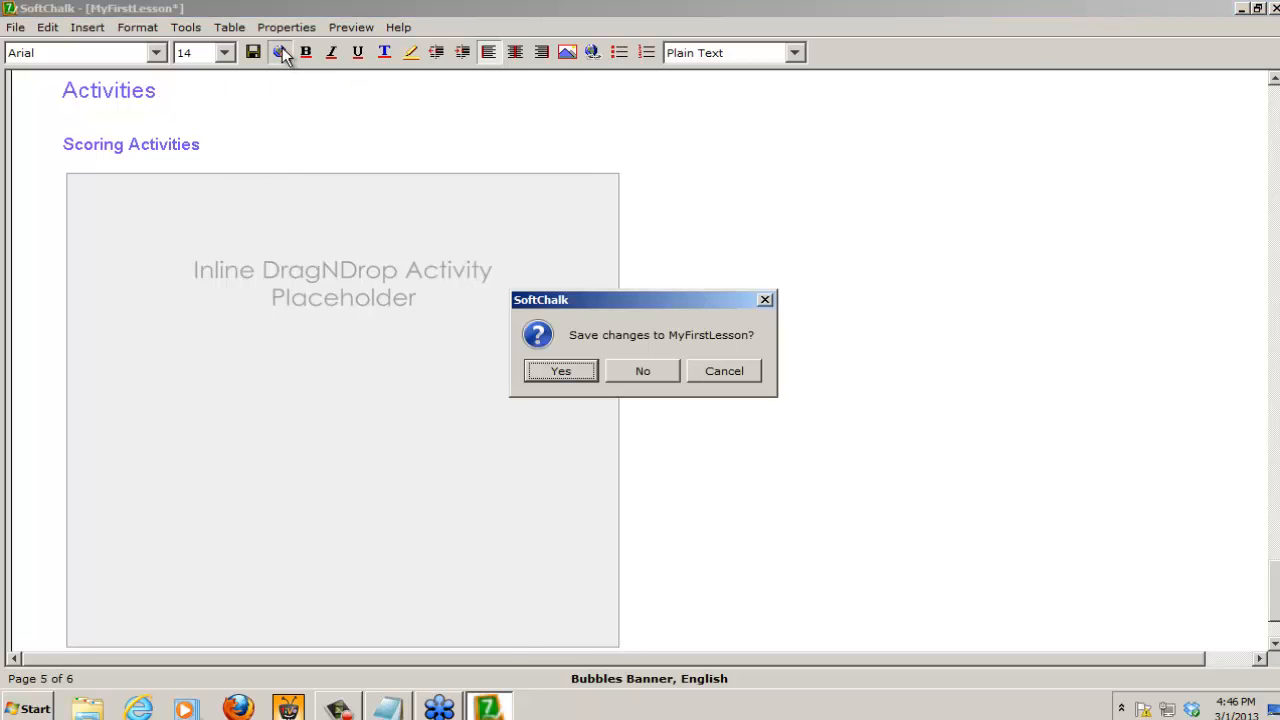
pyautogui.click(587, 369)
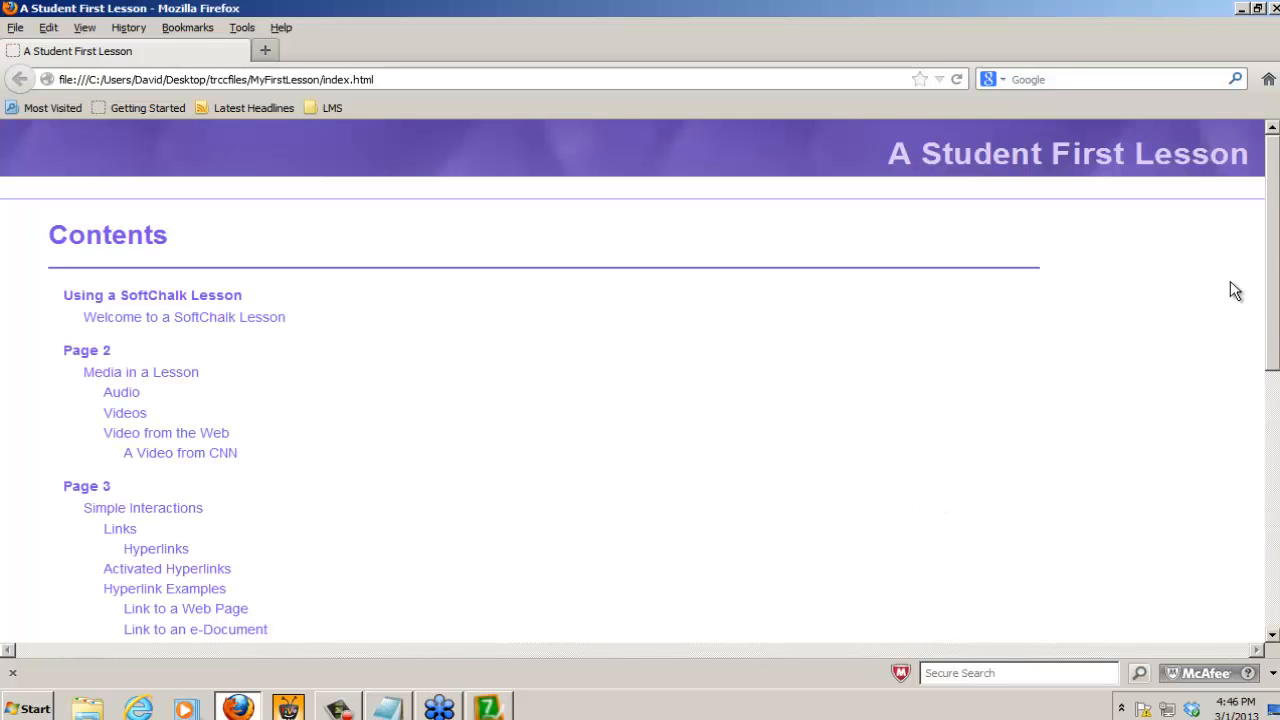
pyautogui.scroll(-3, 1268, 320)
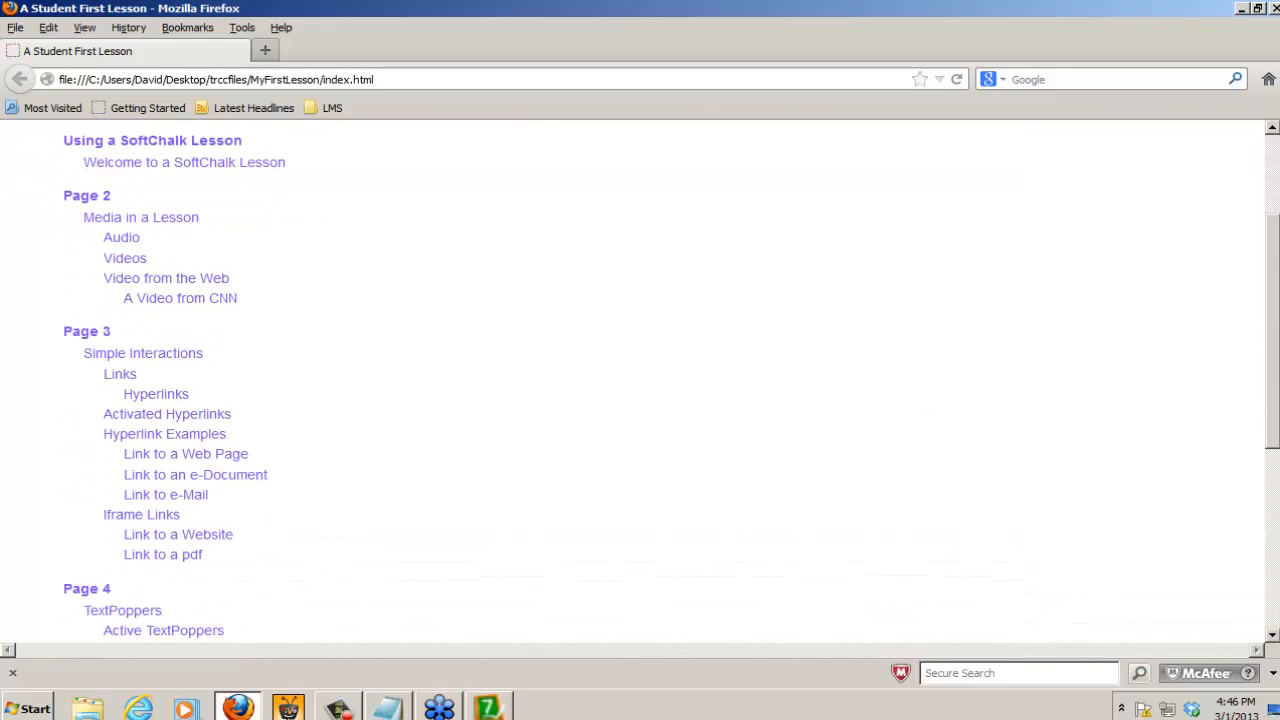
pyautogui.scroll(-6, 640, 380)
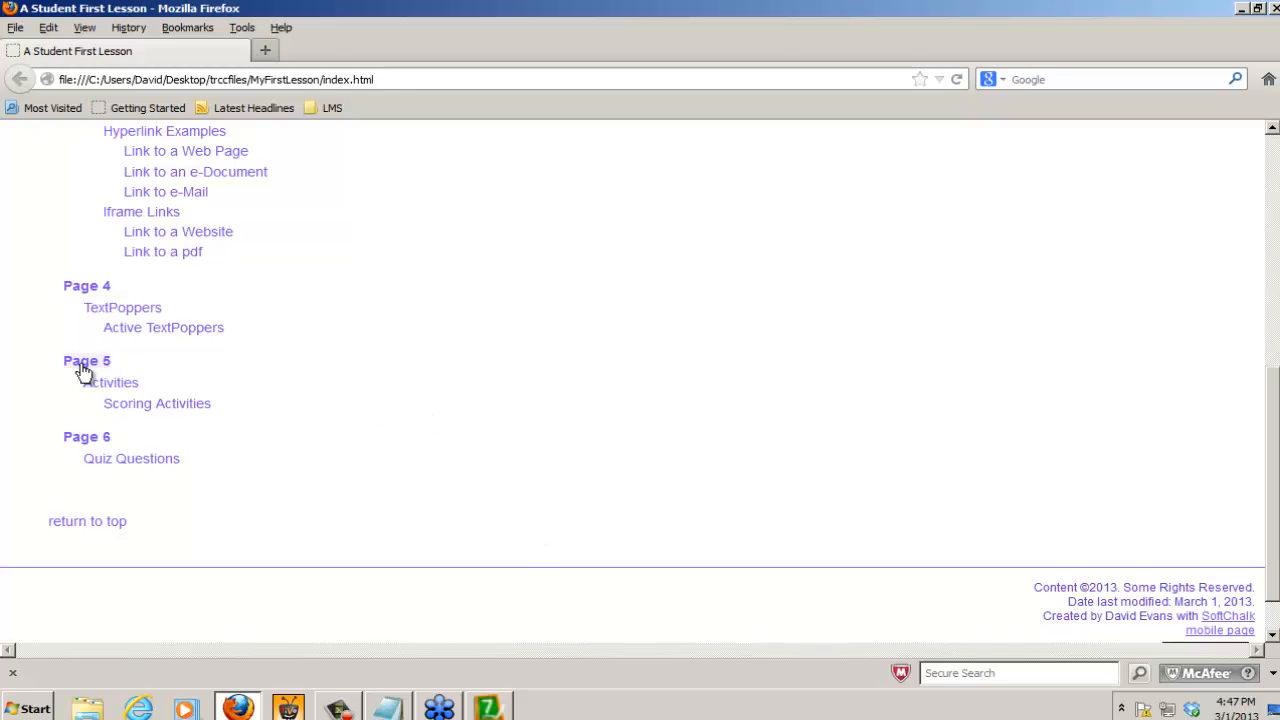
pyautogui.click(162, 412)
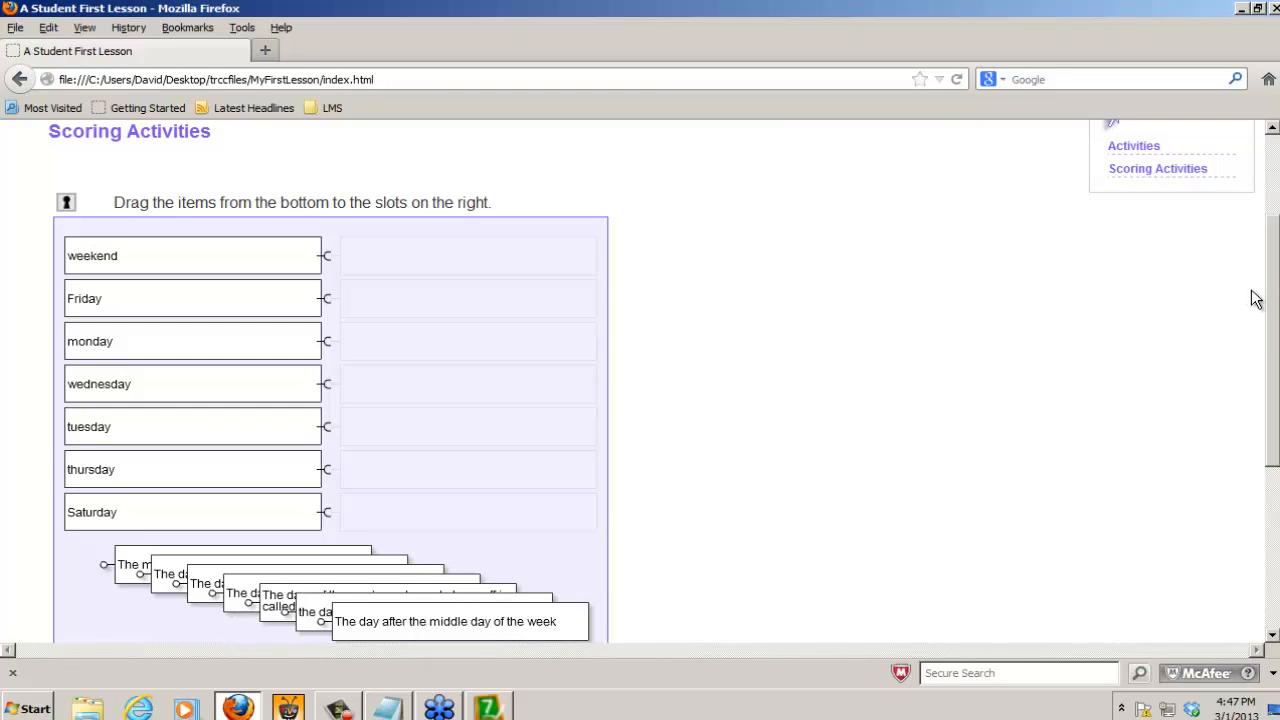
pyautogui.moveTo(1277, 314); pyautogui.dragTo(1276, 333)
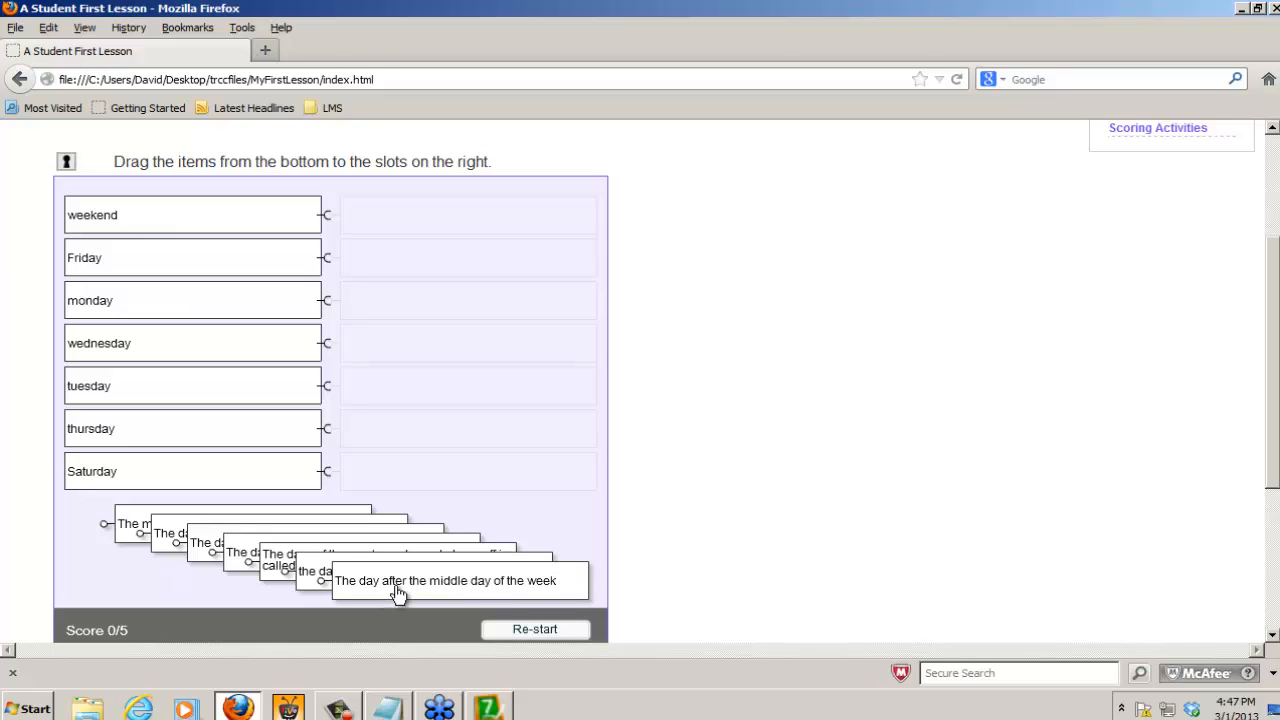
# Step: Test the DragNDrop activity by matching all seven descriptions to their items, check the score, and close the preview
pyautogui.moveTo(451, 583); pyautogui.dragTo(462, 428)
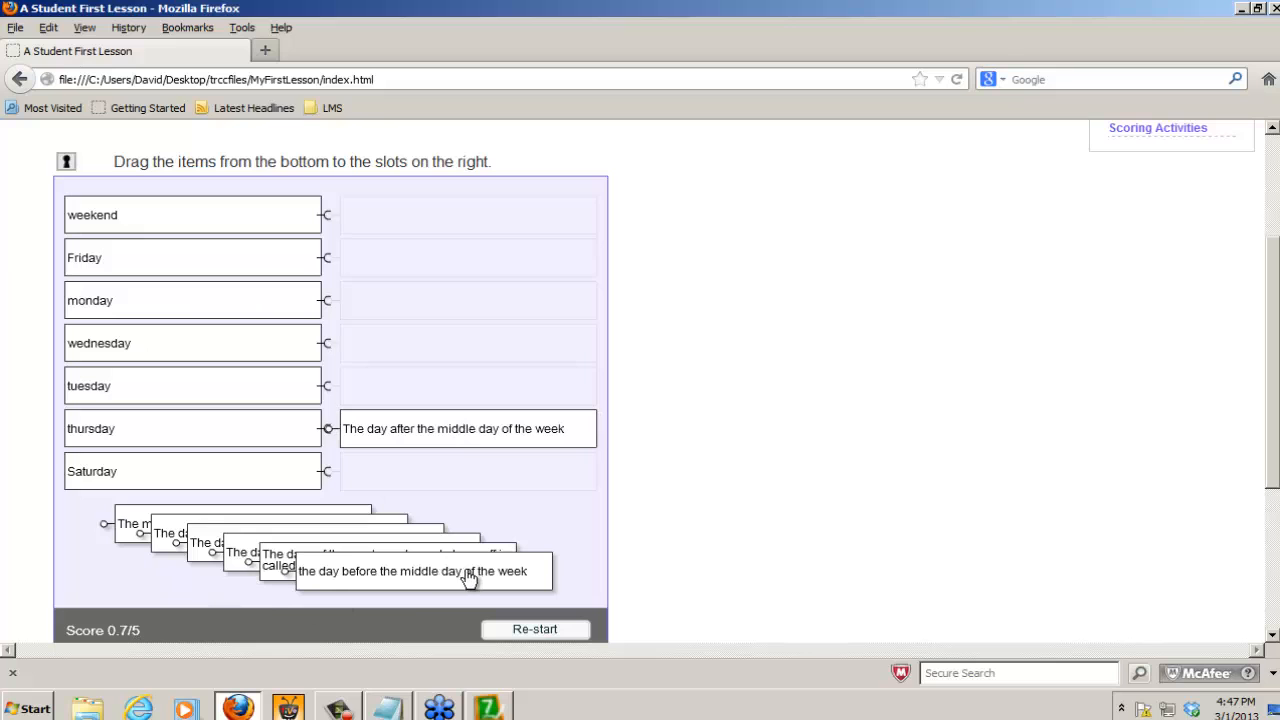
pyautogui.moveTo(468, 578); pyautogui.dragTo(513, 403)
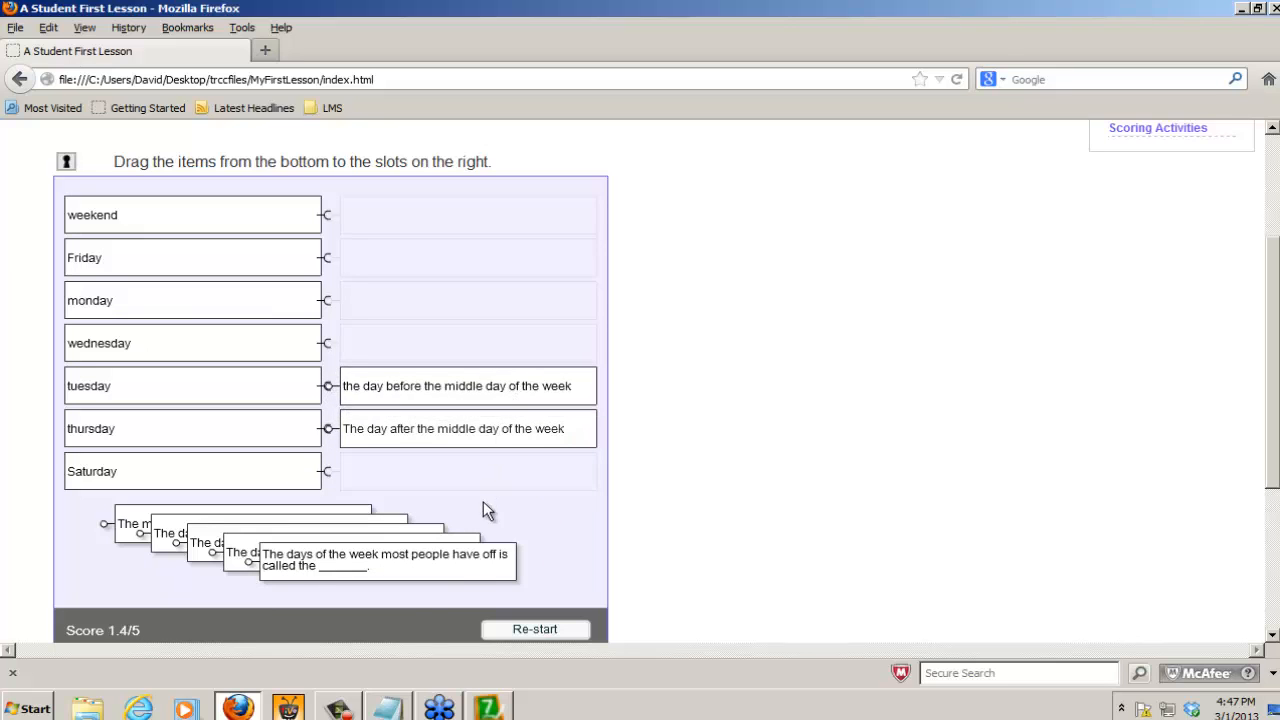
pyautogui.moveTo(443, 569); pyautogui.dragTo(526, 266)
pyautogui.moveTo(415, 573); pyautogui.dragTo(495, 224)
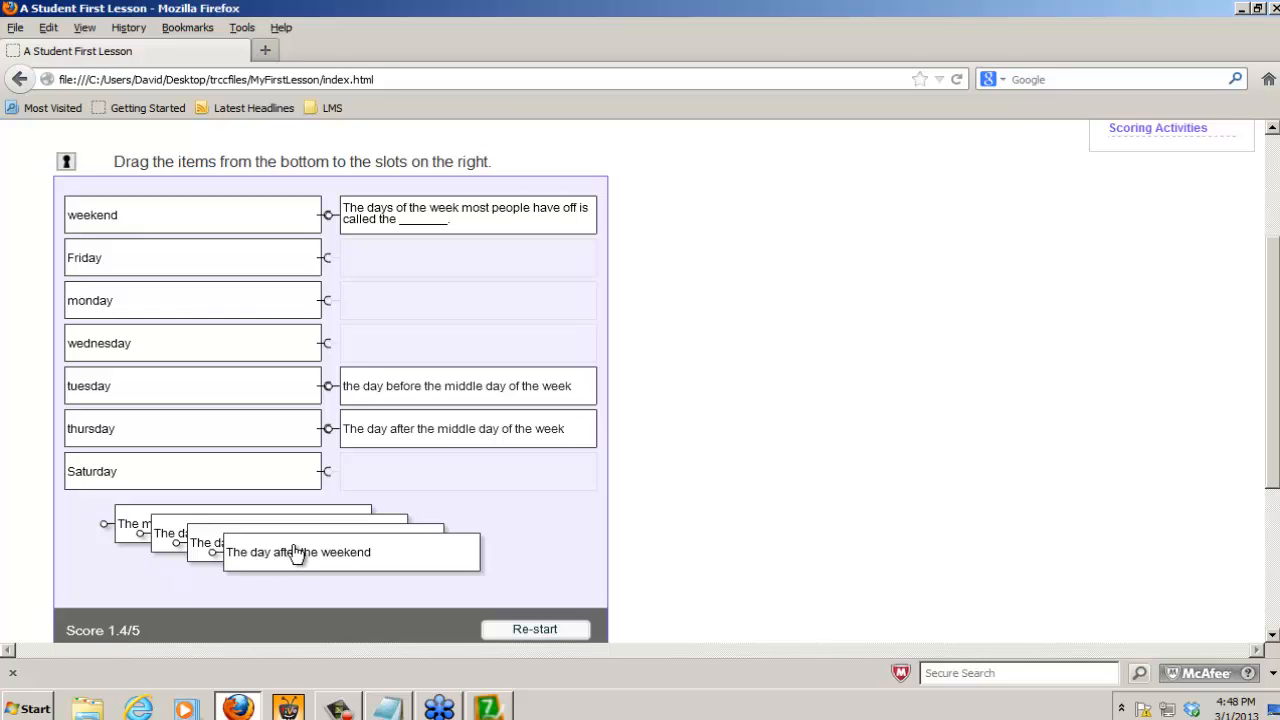
pyautogui.moveTo(294, 552); pyautogui.dragTo(414, 296)
pyautogui.moveTo(350, 550); pyautogui.dragTo(503, 264)
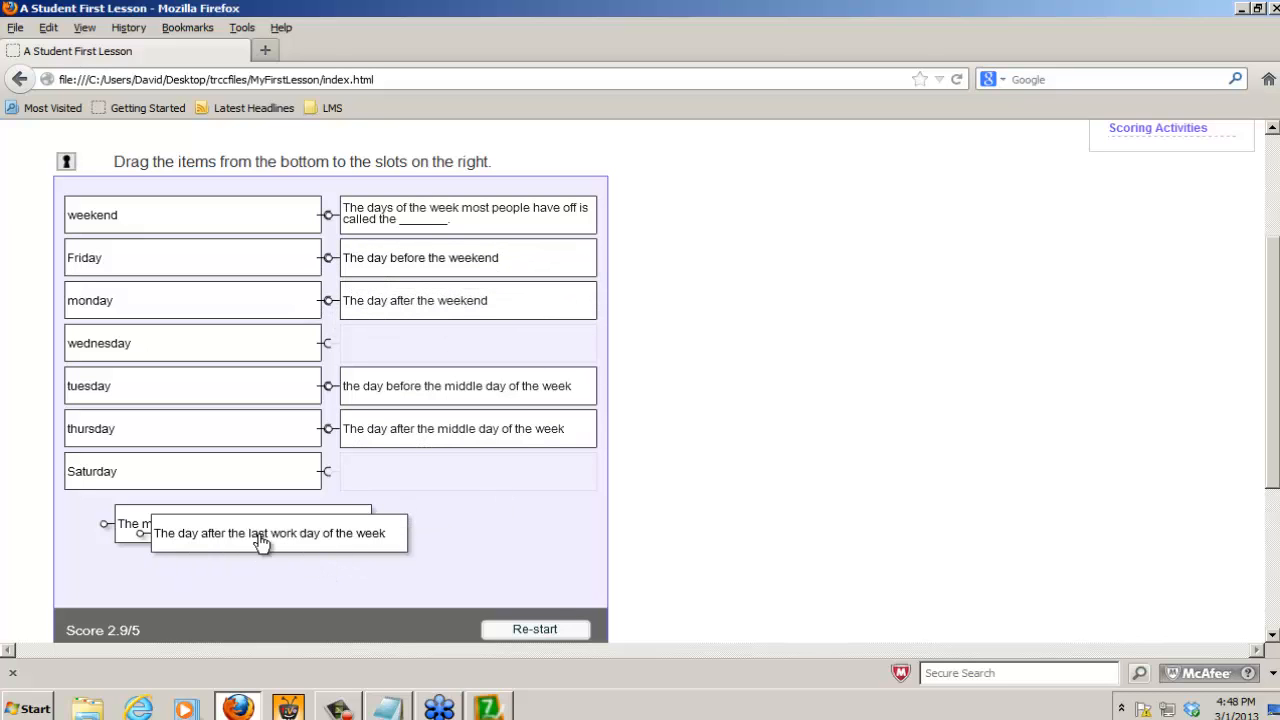
pyautogui.moveTo(262, 543); pyautogui.dragTo(457, 480)
pyautogui.moveTo(297, 531); pyautogui.dragTo(520, 355)
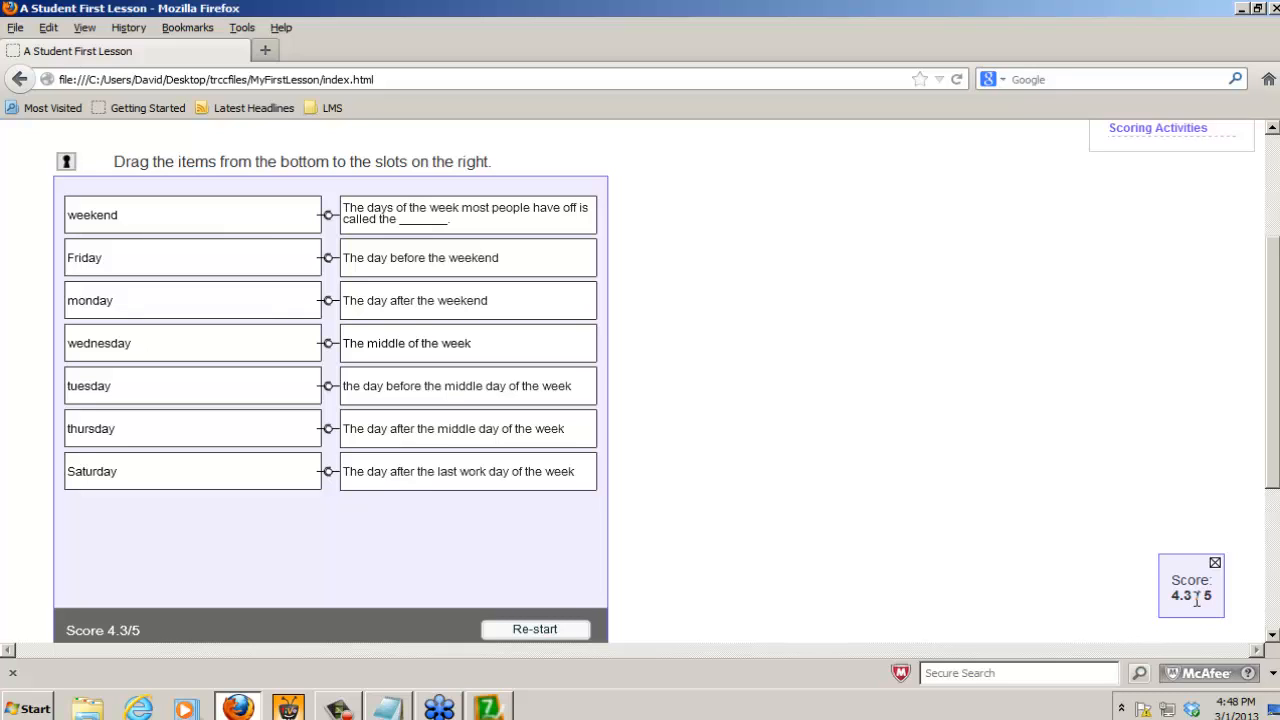
pyautogui.moveTo(1192, 597); pyautogui.dragTo(1219, 598)
pyautogui.moveTo(1217, 599); pyautogui.dragTo(1207, 598)
pyautogui.click(1273, 8)
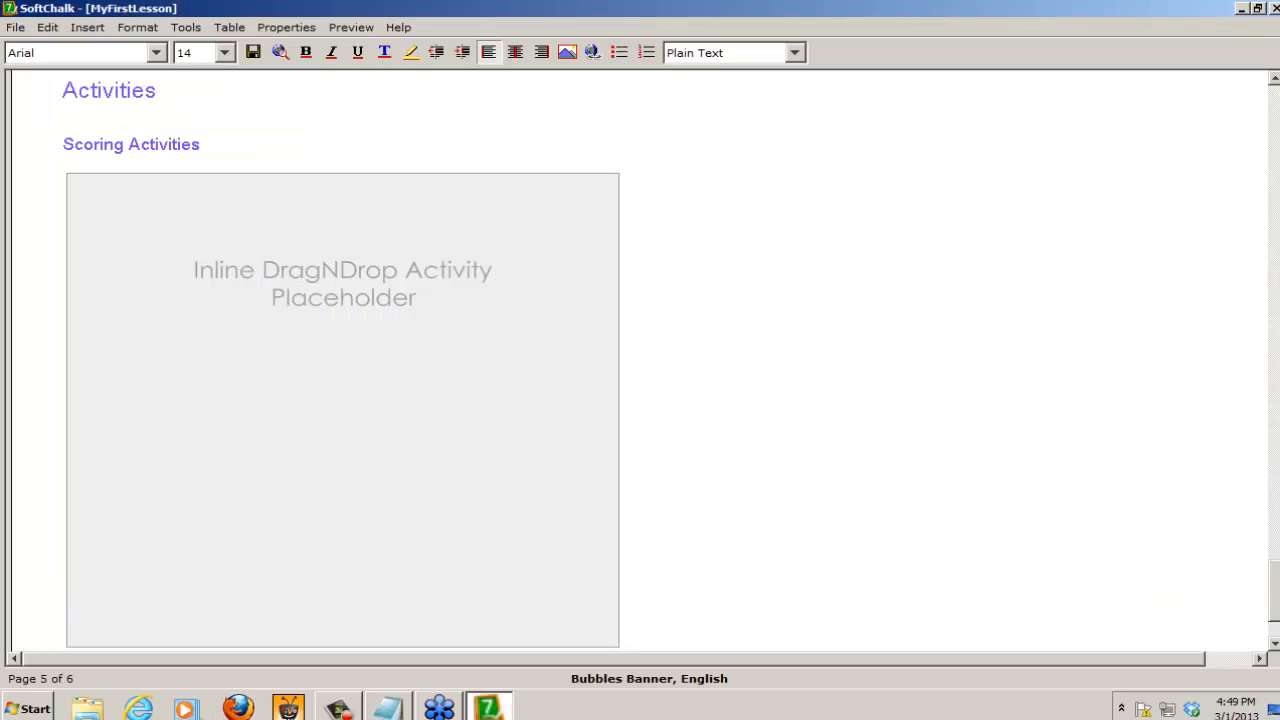
# Step: Add the line "To earn points for any scoring activity you must finish the activity." between the Scoring Activities heading and the DragNDrop placeholder
pyautogui.scroll(2, 1276, 580)
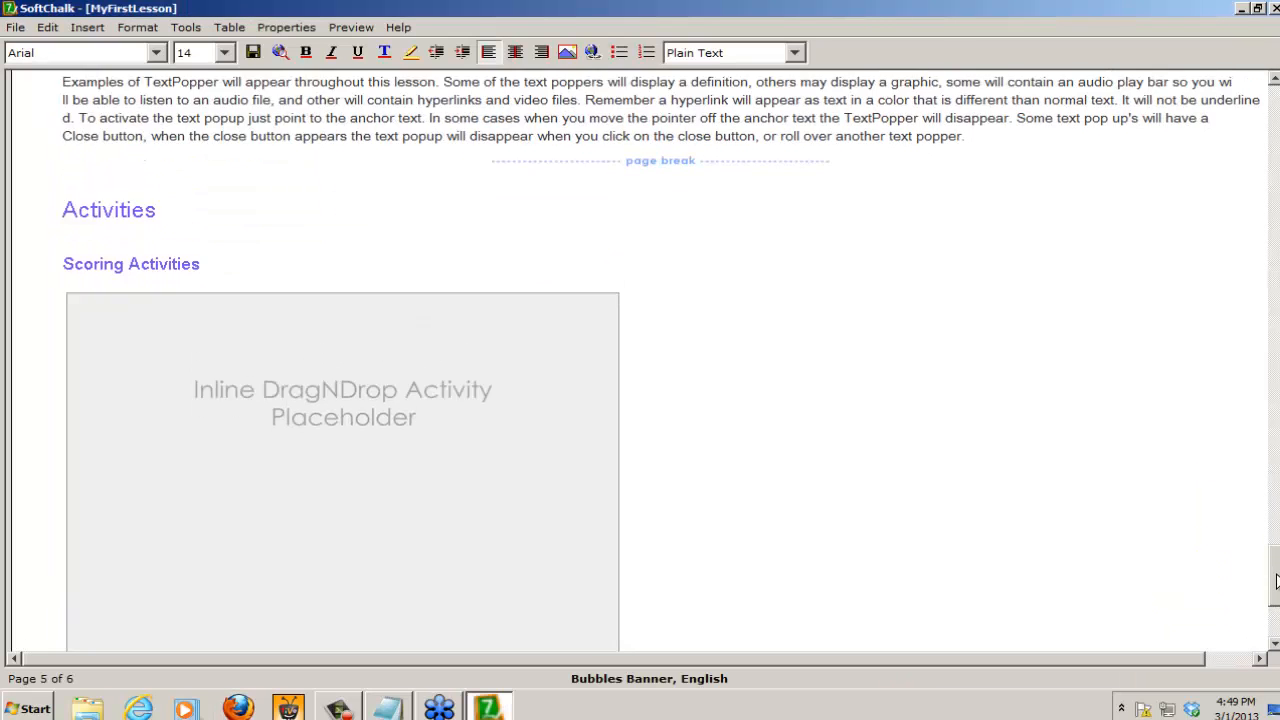
pyautogui.scroll(-3, 1276, 580)
pyautogui.scroll(3, 1276, 575)
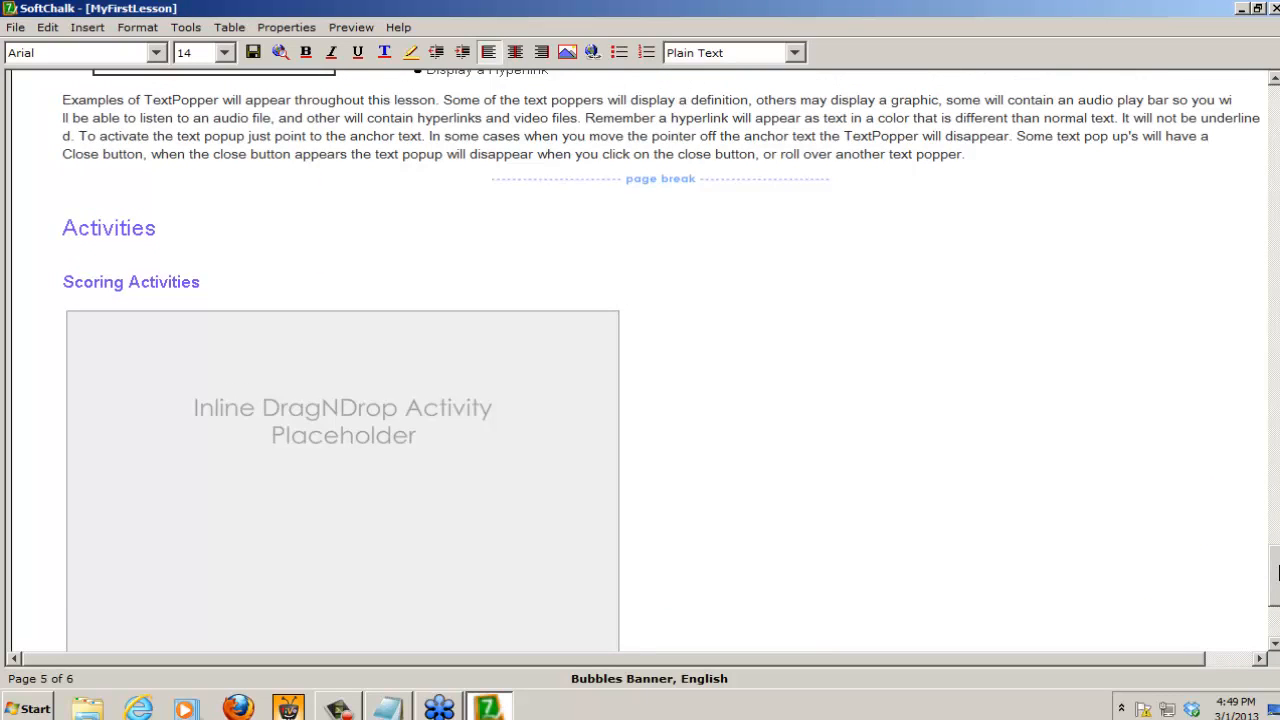
pyautogui.click(222, 282)
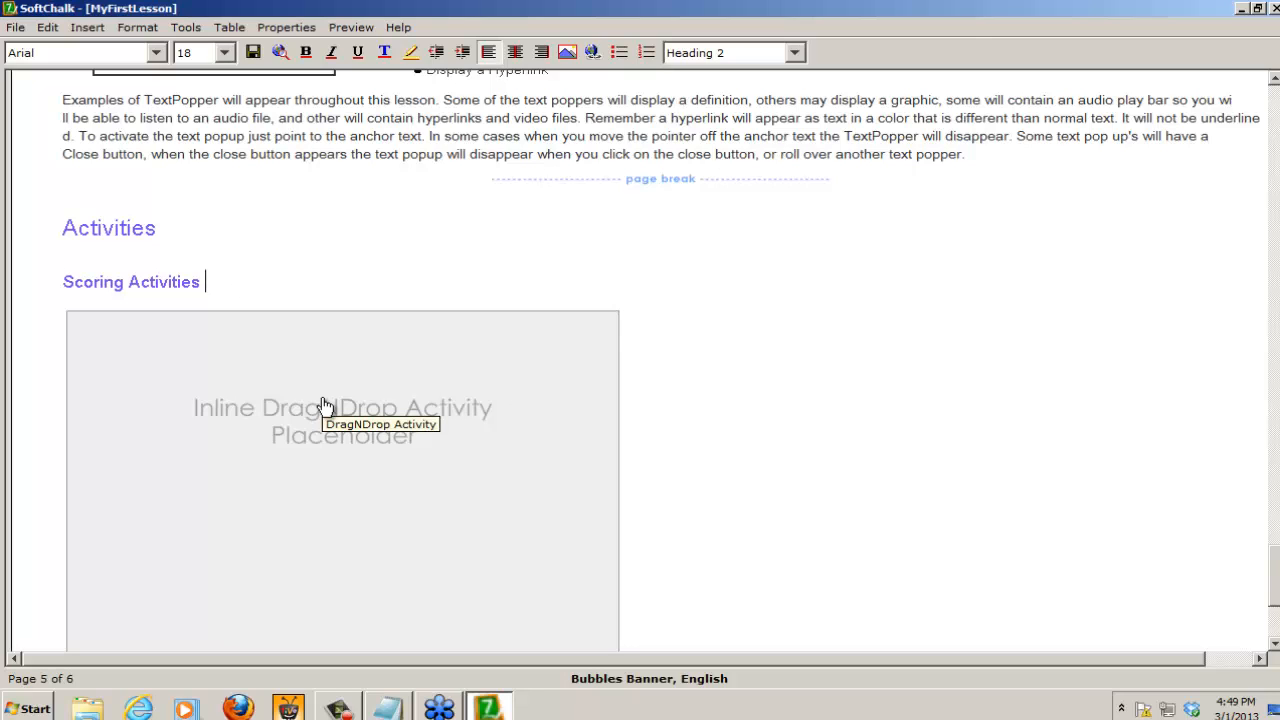
pyautogui.press('Return')
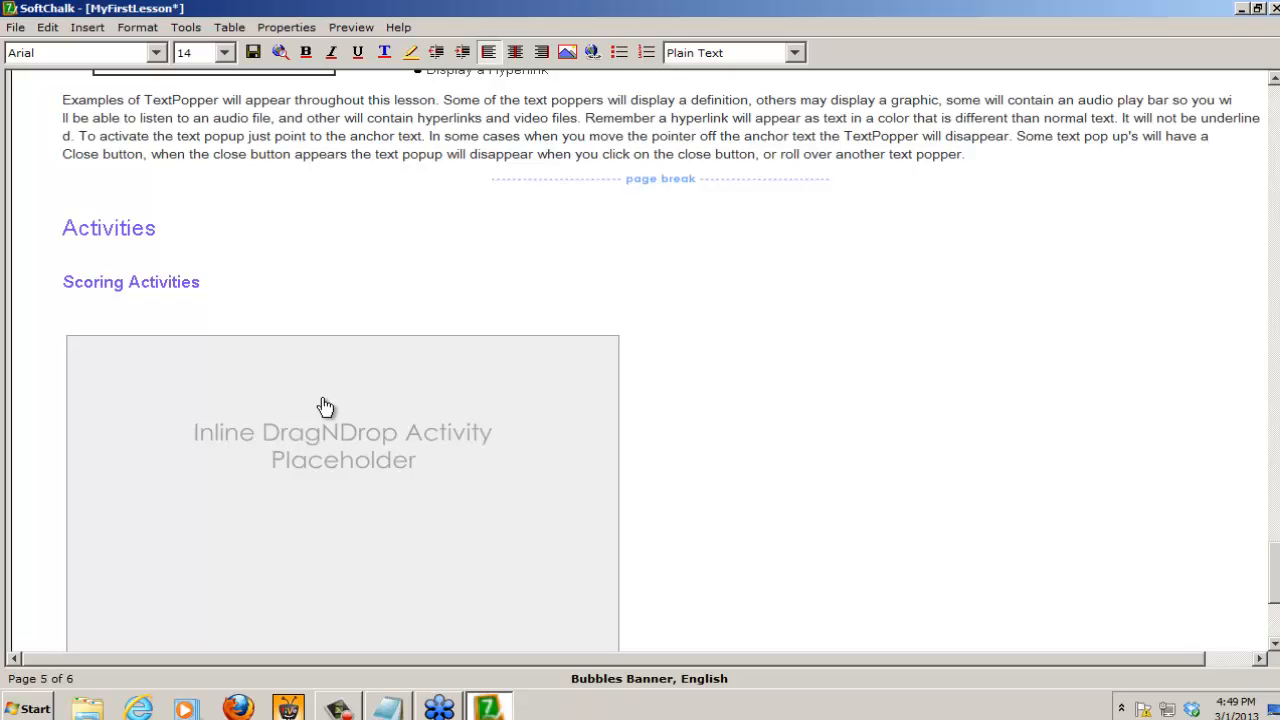
pyautogui.write('To earn points for any scoring activ')
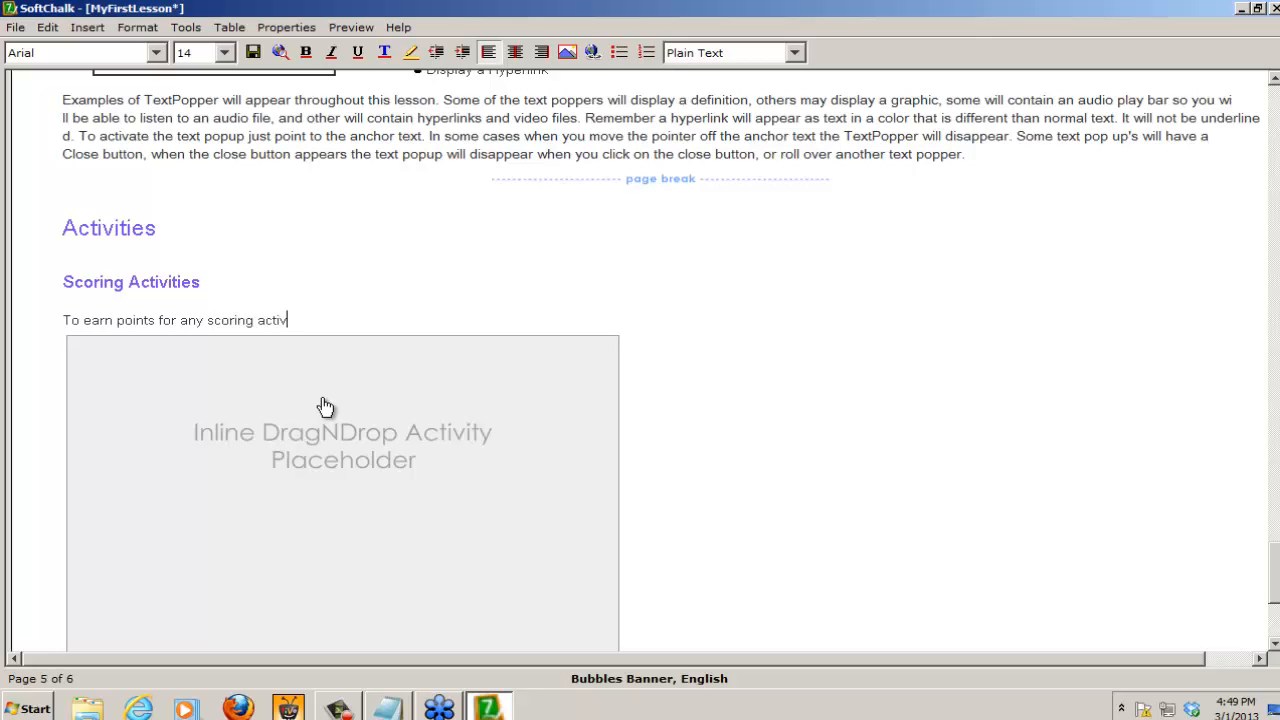
pyautogui.write('ity you must finish the activi')
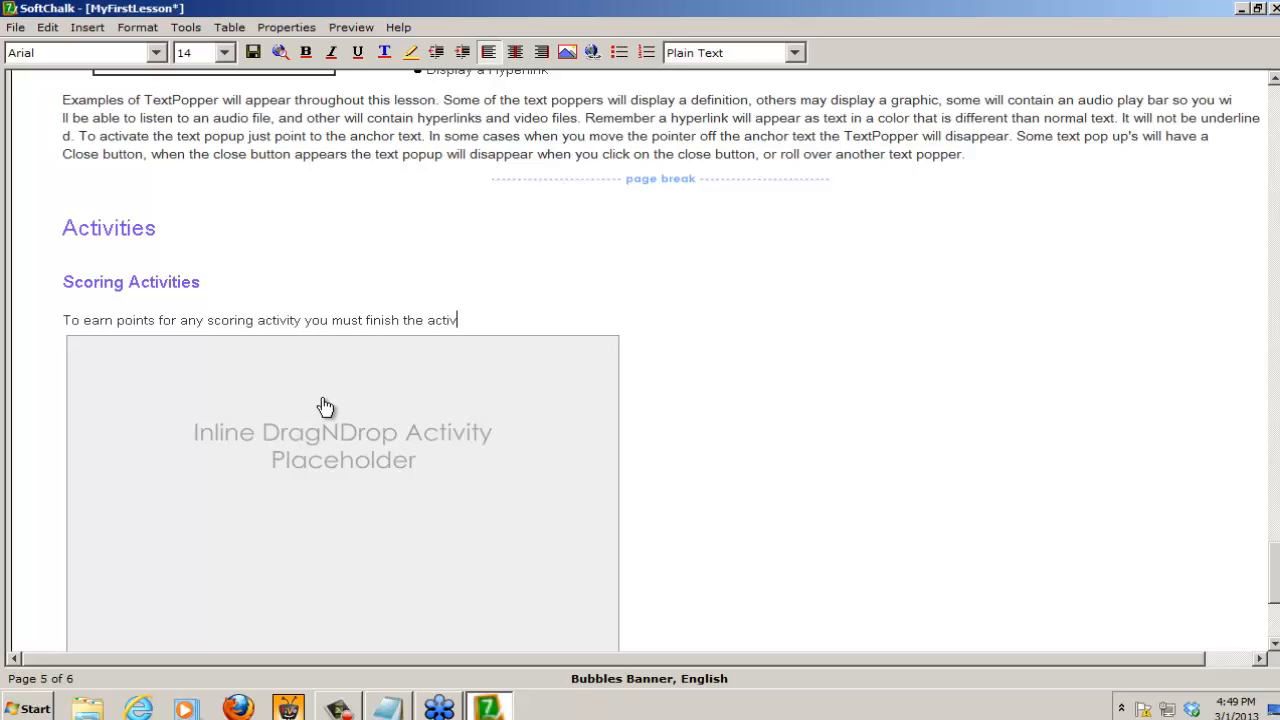
pyautogui.write('ty.')
# Step: Make the words "you must finish" in the Scoring Activities sentence bold and highlight them in green (00ff00)
pyautogui.moveTo(305, 320); pyautogui.dragTo(401, 319)
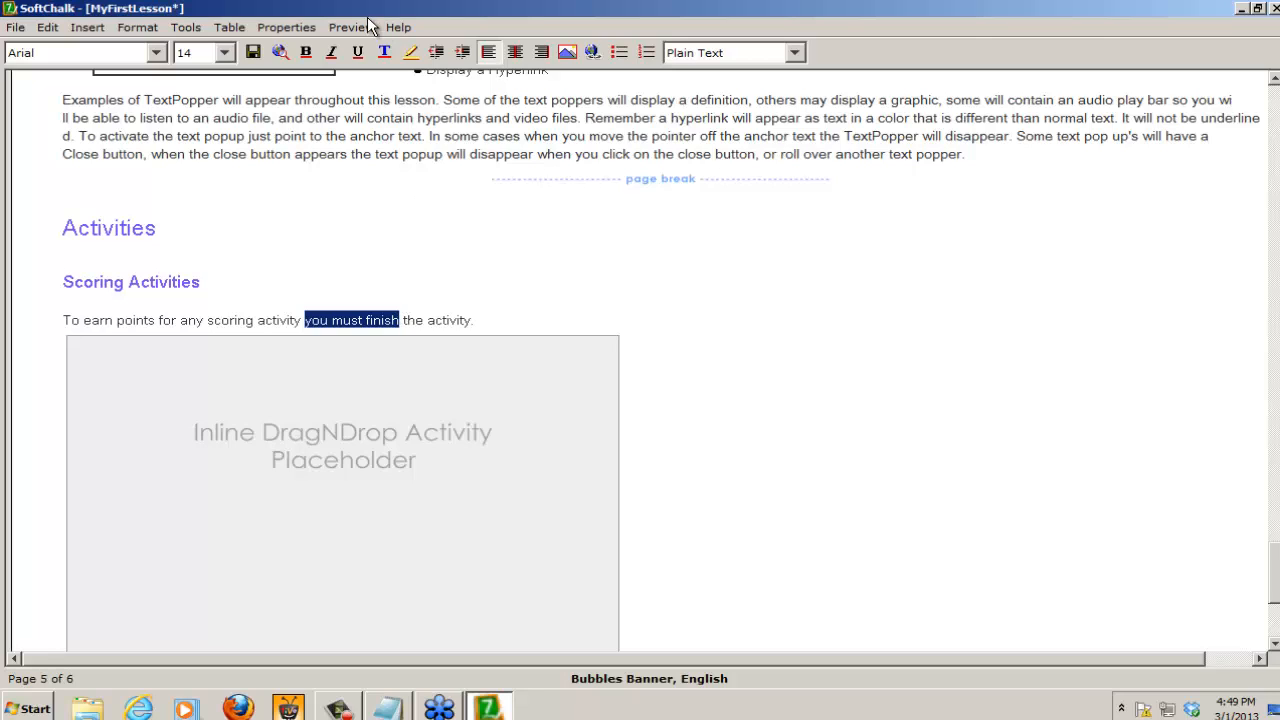
pyautogui.click(307, 53)
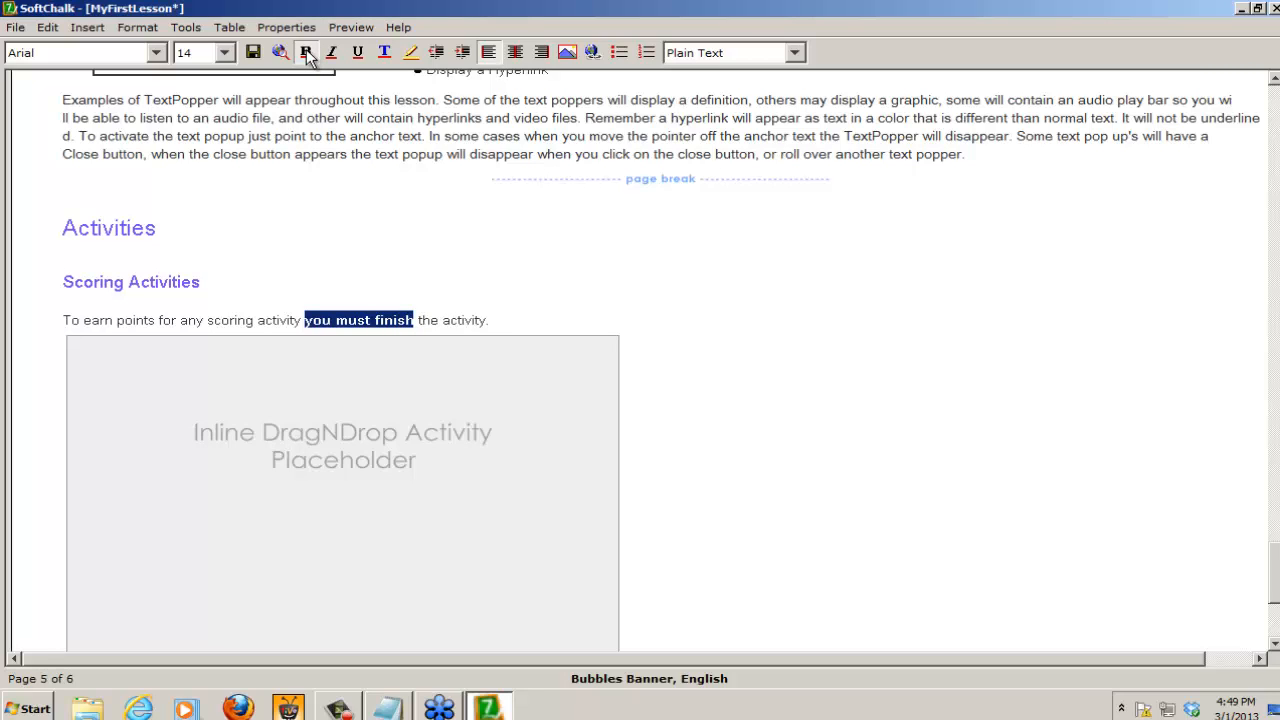
pyautogui.click(411, 53)
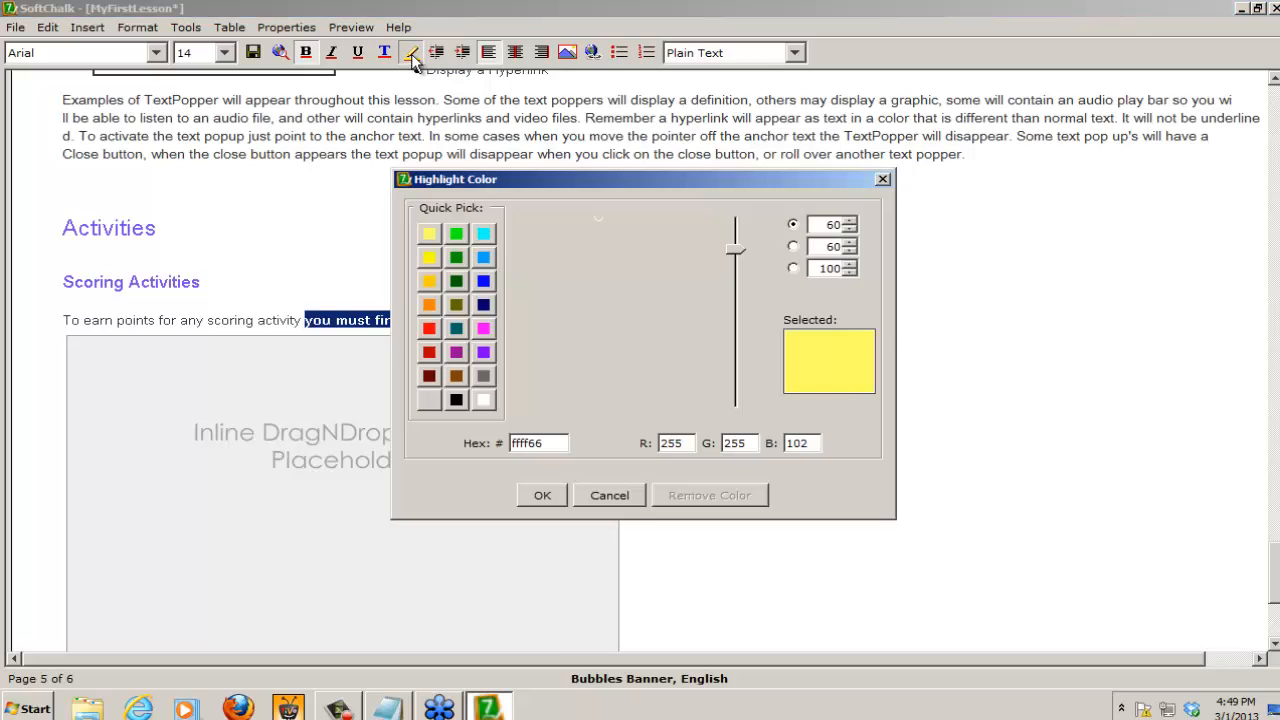
pyautogui.click(455, 233)
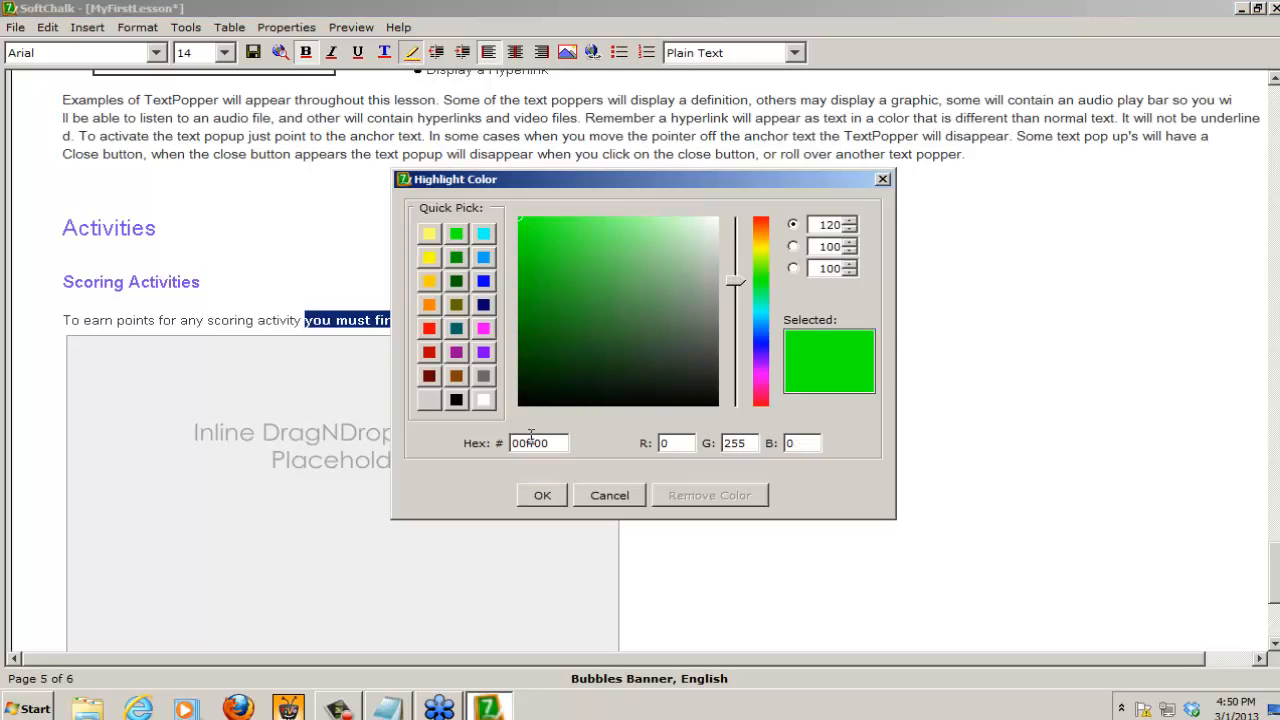
pyautogui.click(536, 491)
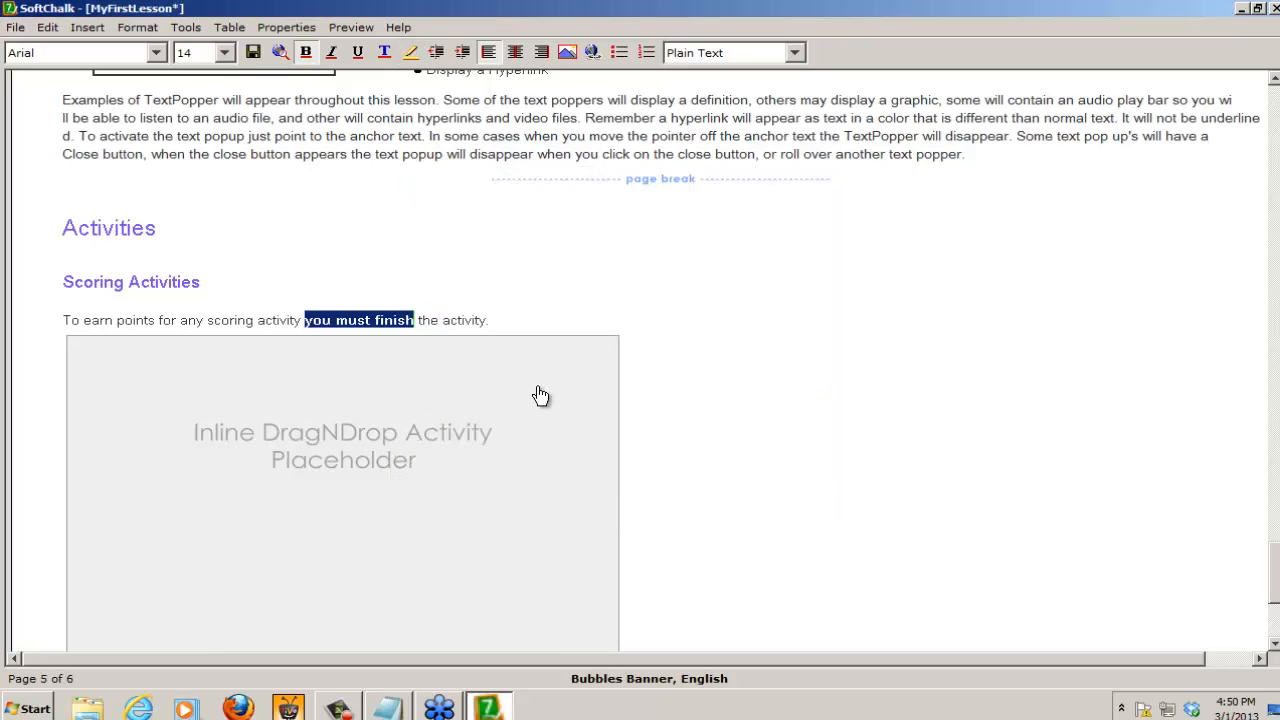
pyautogui.click(508, 316)
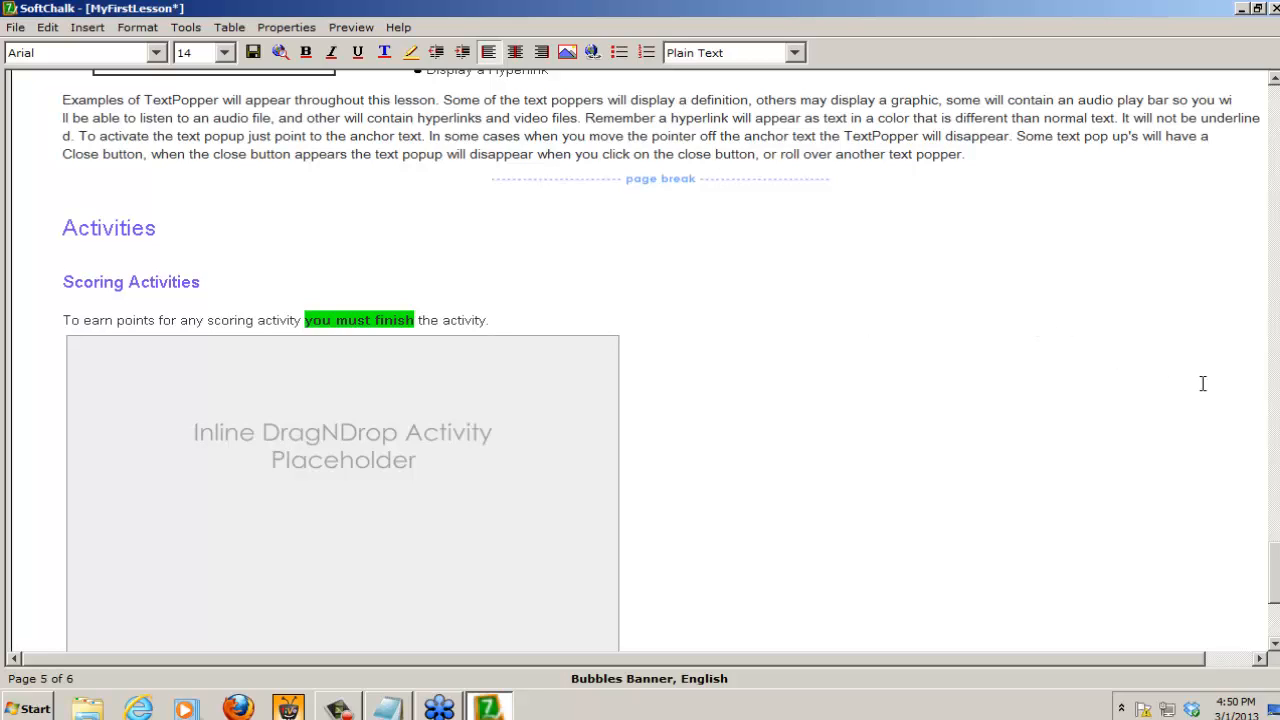
# Step: Add a "True False" subheading in Heading 2 style under Quiz Questions and start a new line below it
pyautogui.scroll(-5, 640, 360)
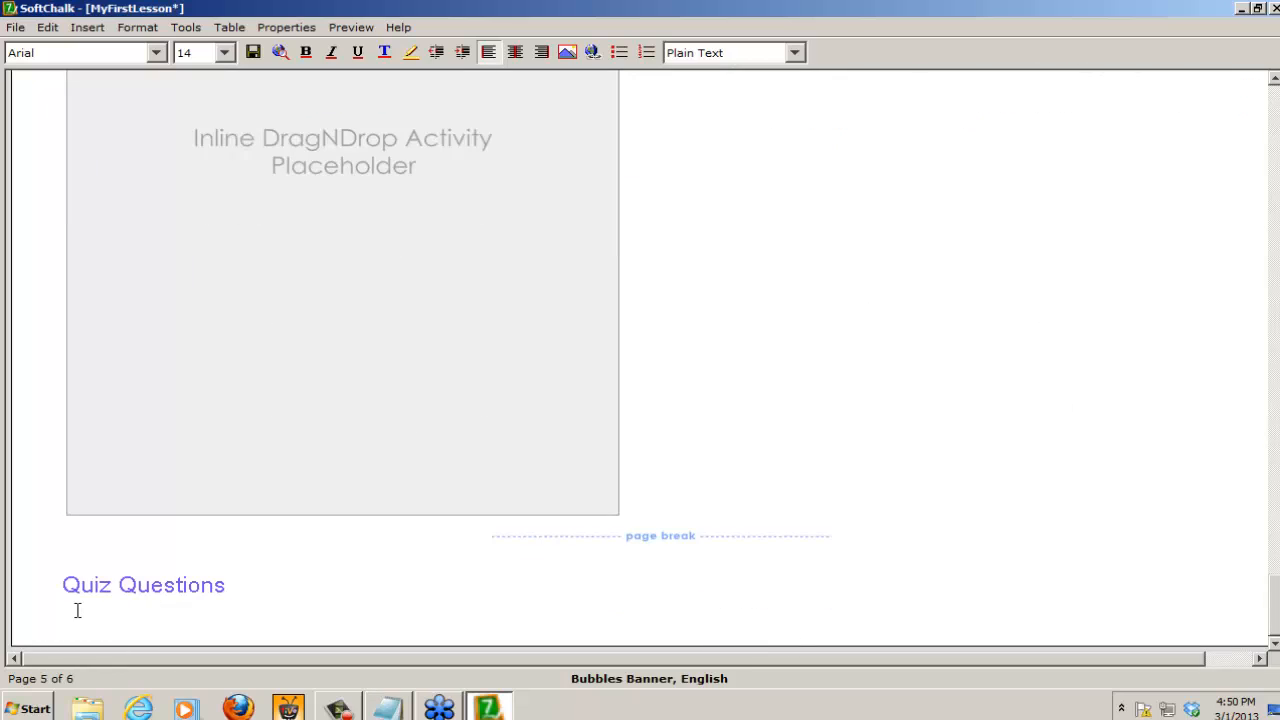
pyautogui.click(145, 623)
pyautogui.write('True False')
pyautogui.click(711, 51)
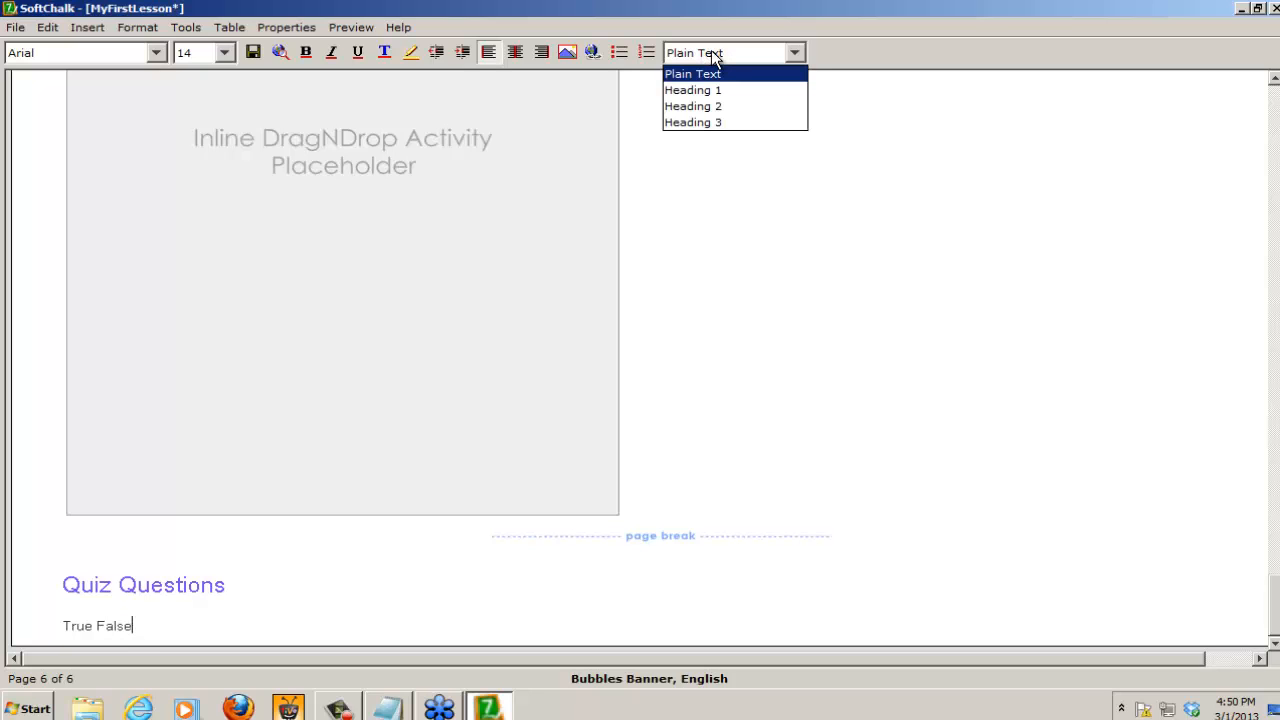
pyautogui.click(704, 106)
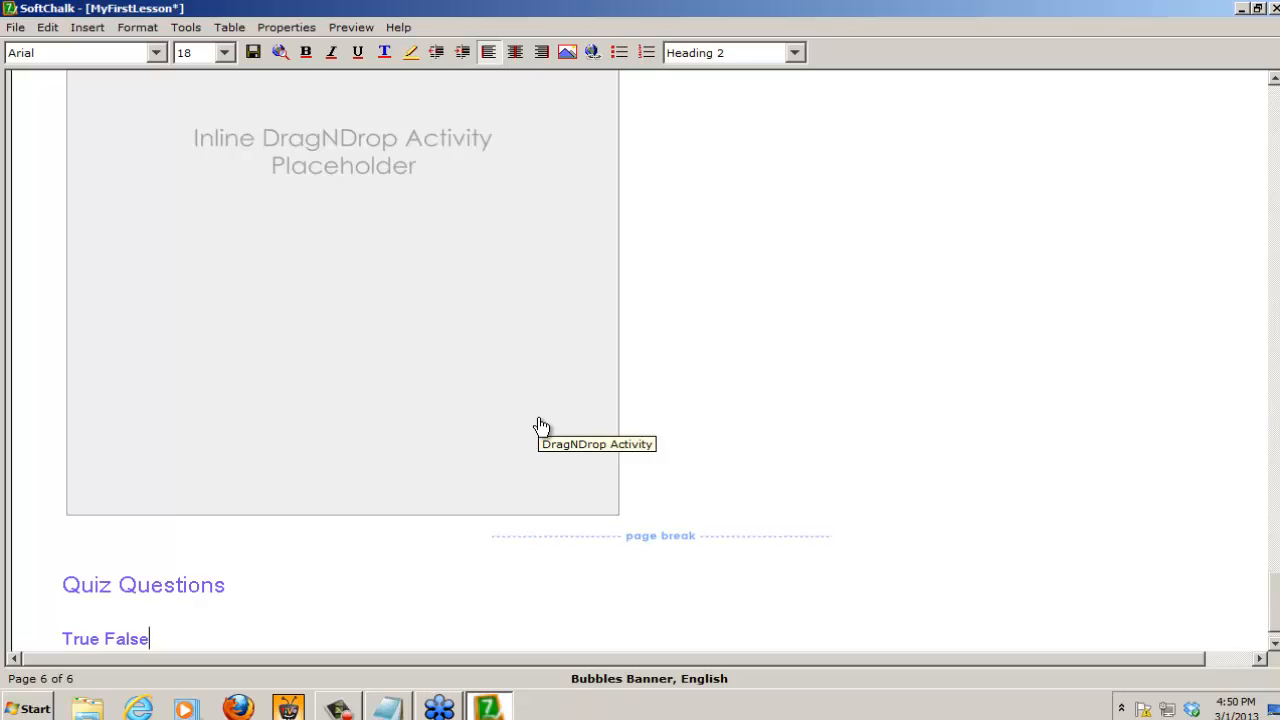
pyautogui.press('Return')
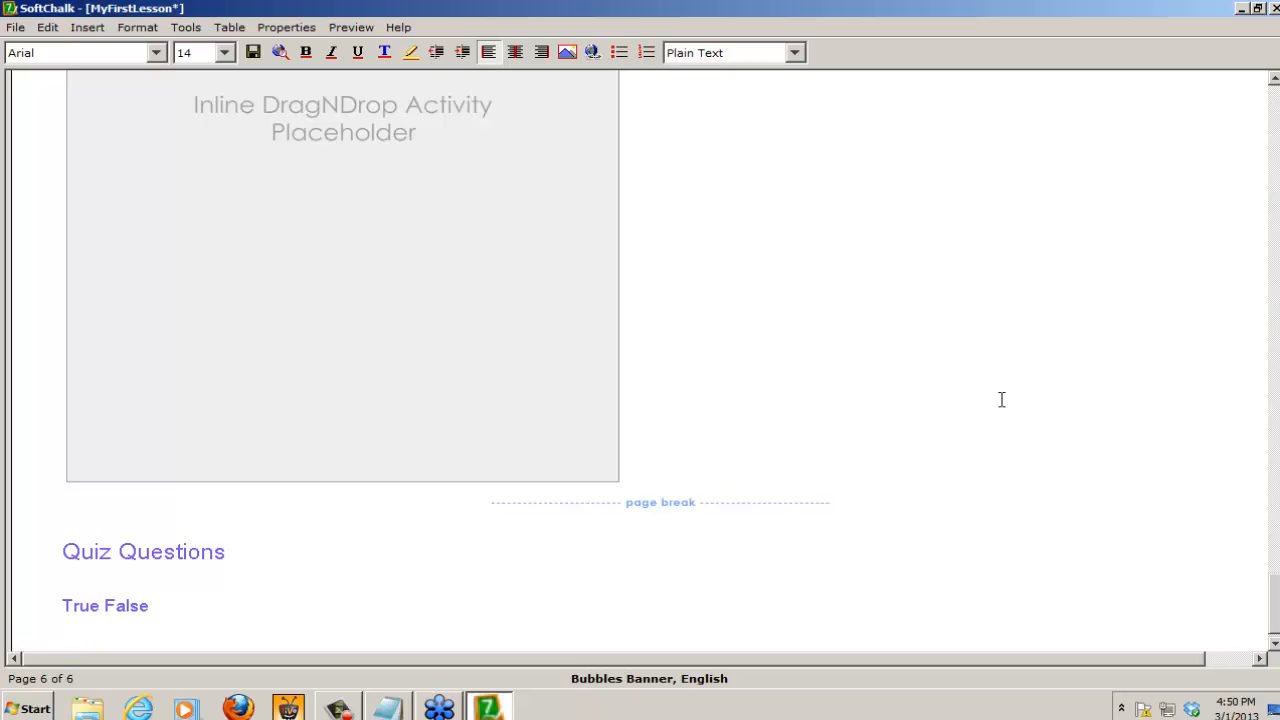
pyautogui.click(1274, 646)
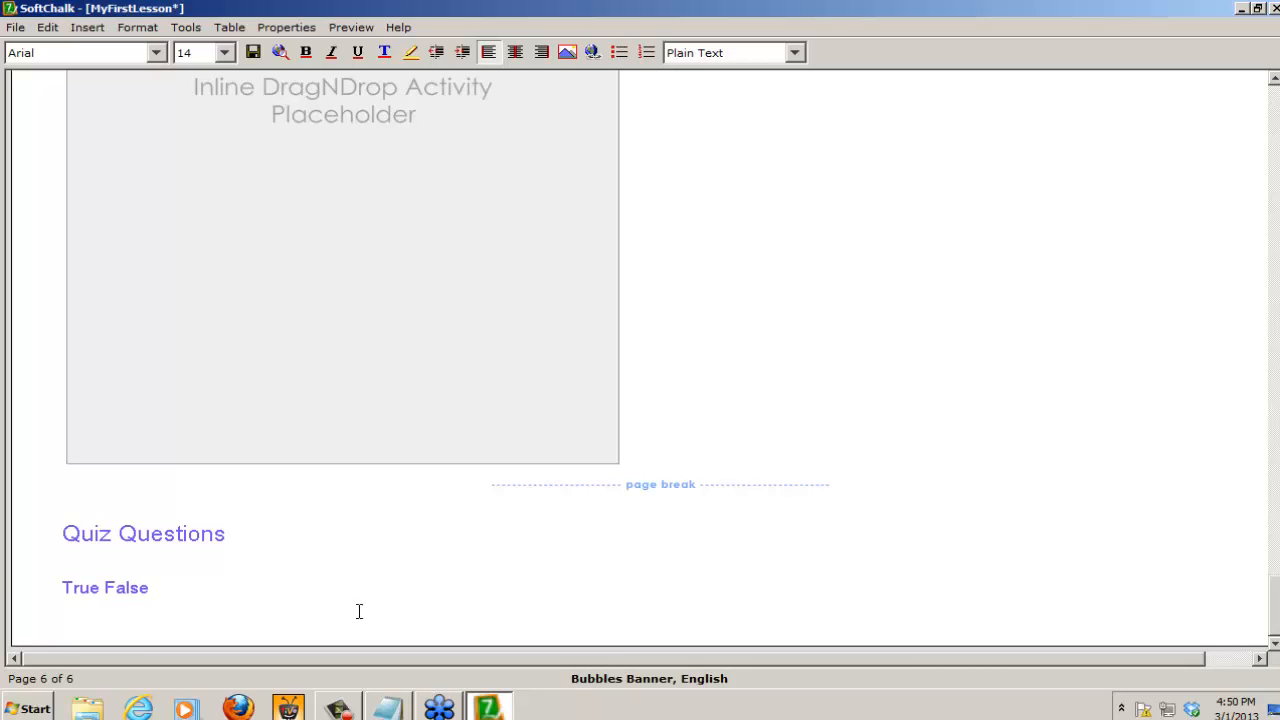
# Step: Start a True/False QuizPopper below the True False heading with the statement "TRCC means Three Rivers Community College."
pyautogui.click(87, 27)
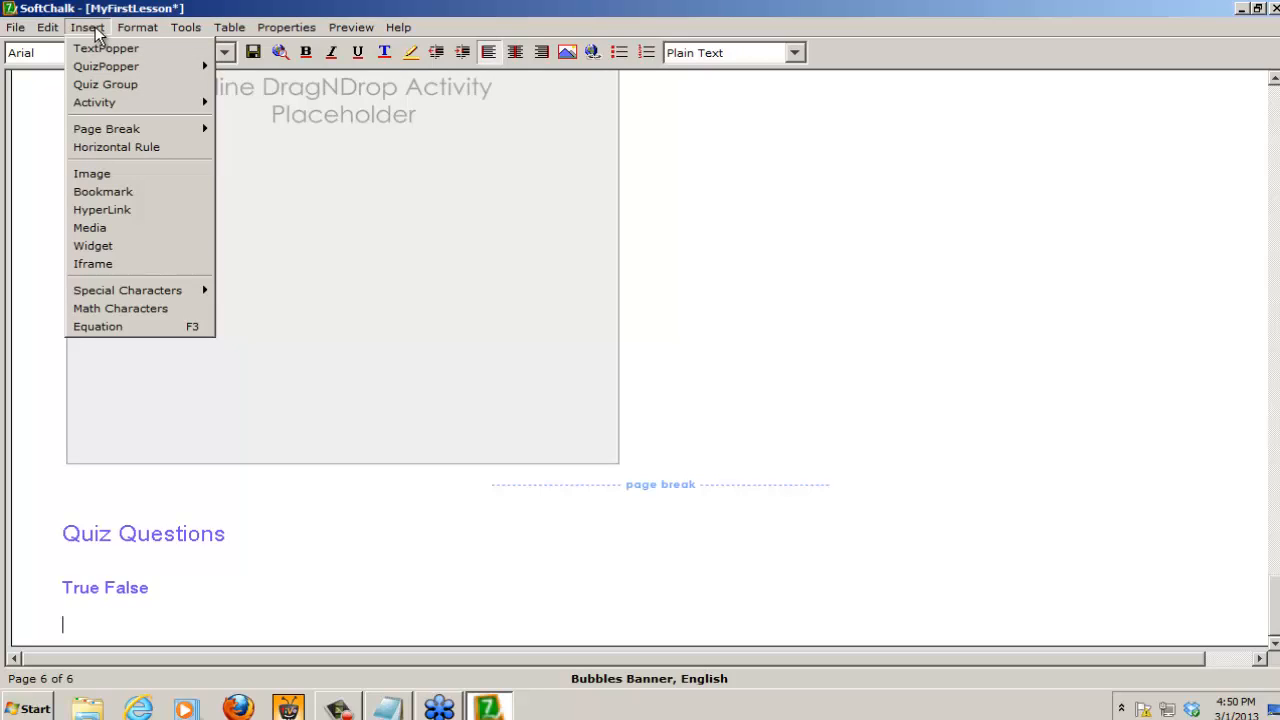
pyautogui.moveTo(102, 68)
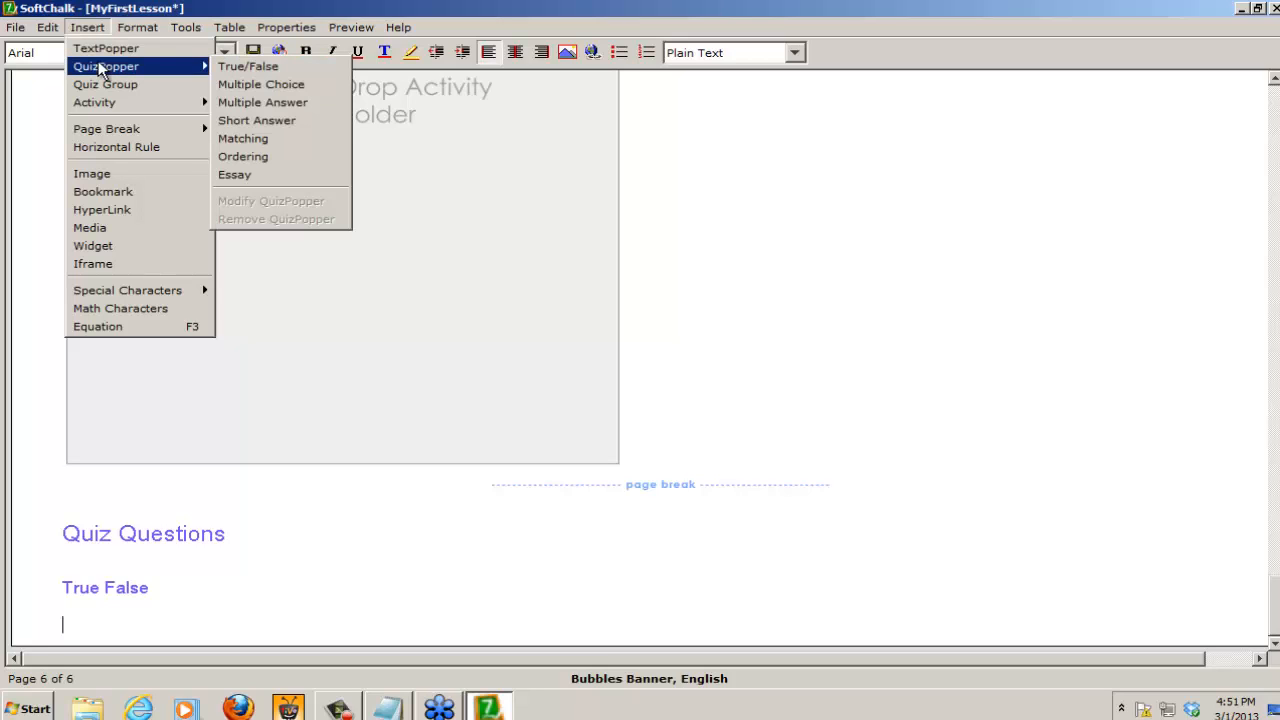
pyautogui.click(250, 70)
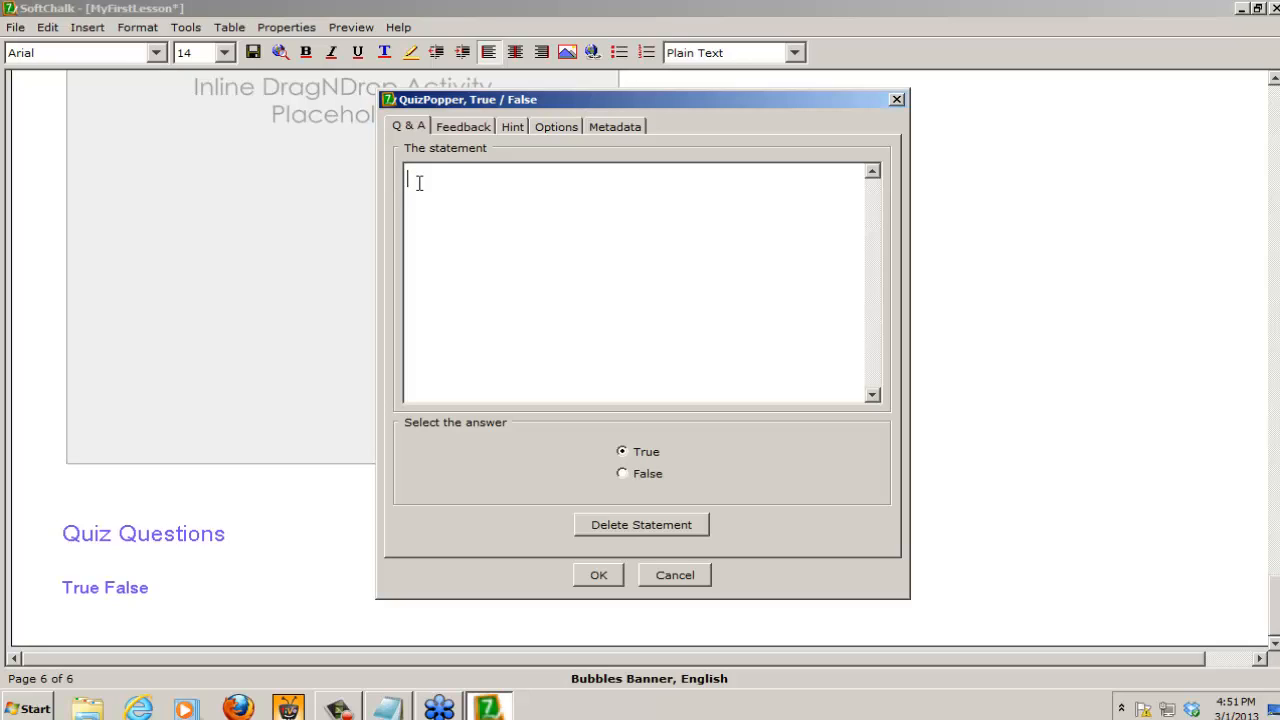
pyautogui.write('TRCC')
pyautogui.write(' means ')
pyautogui.write('Thress')
pyautogui.press('BackSpace')
pyautogui.press('BackSpace')
pyautogui.press('BackSpace')
pyautogui.press('BackSpace')
pyautogui.press('BackSpace')
pyautogui.write('hree Rivers')
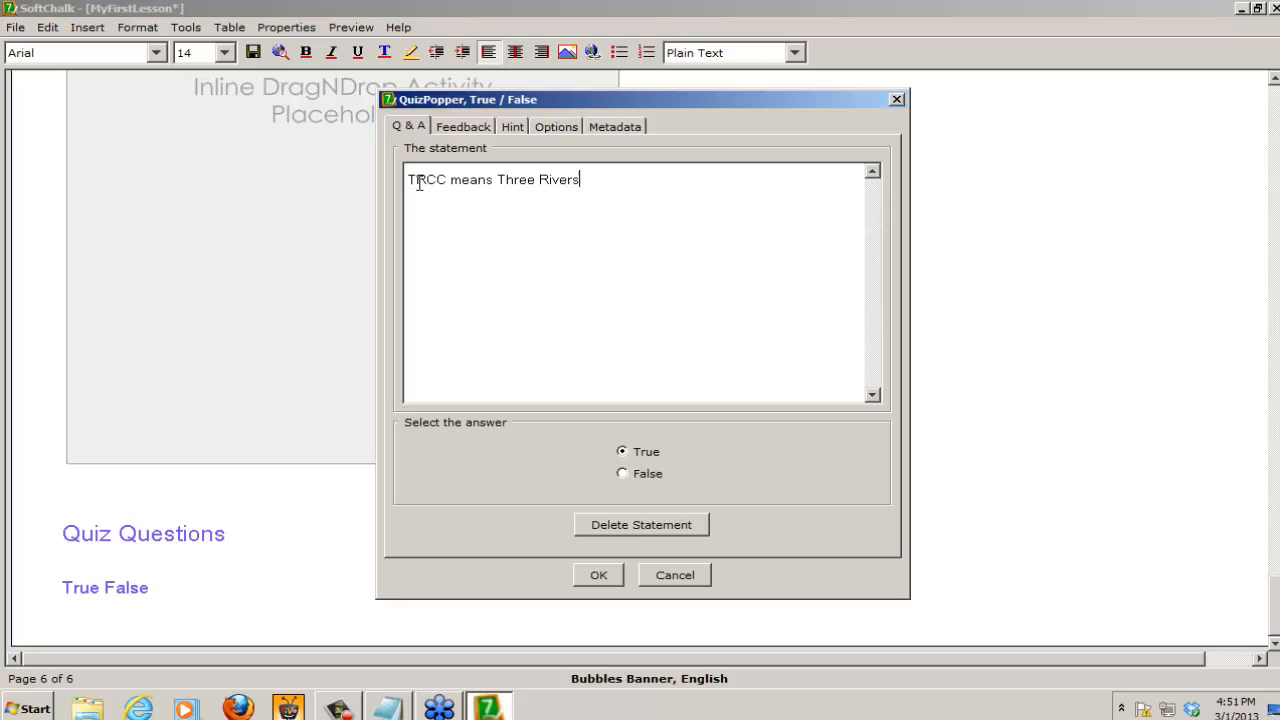
pyautogui.write(' Community COllege.')
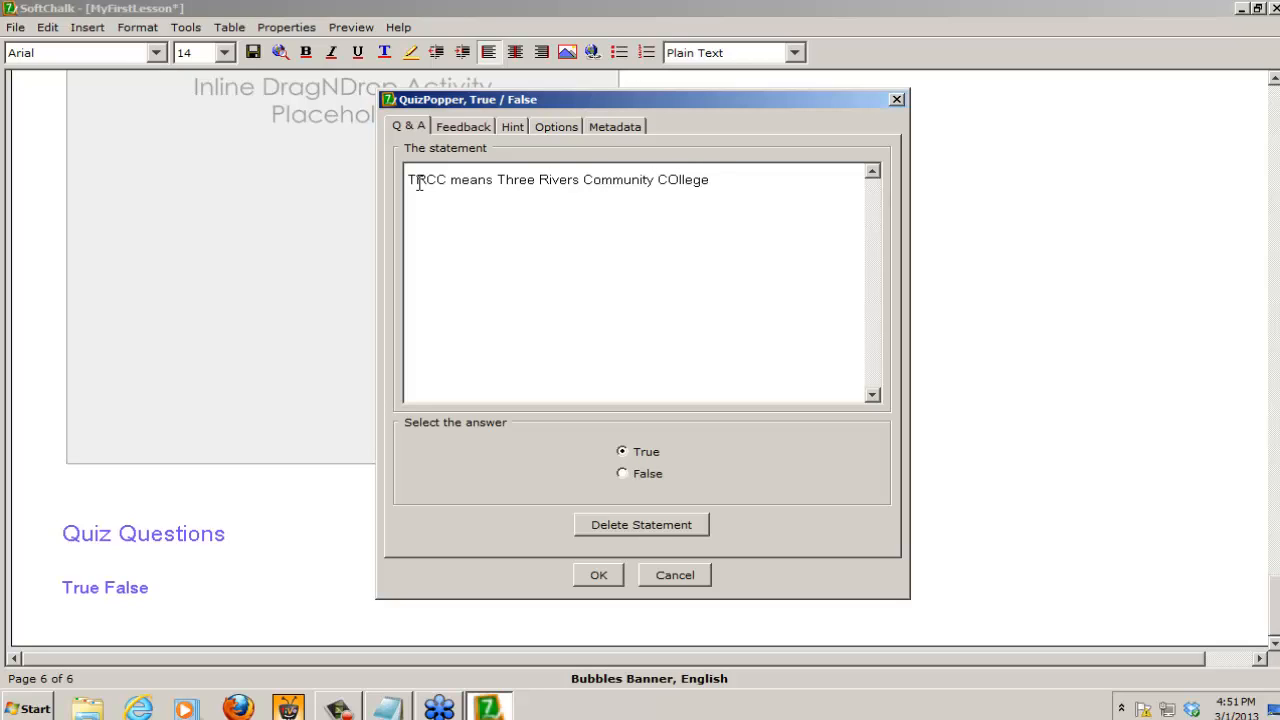
pyautogui.click(676, 179)
pyautogui.press('BackSpace')
pyautogui.write('o')
# Step: Append "You know where you are!" to the question's feedback for a right answer
pyautogui.click(467, 121)
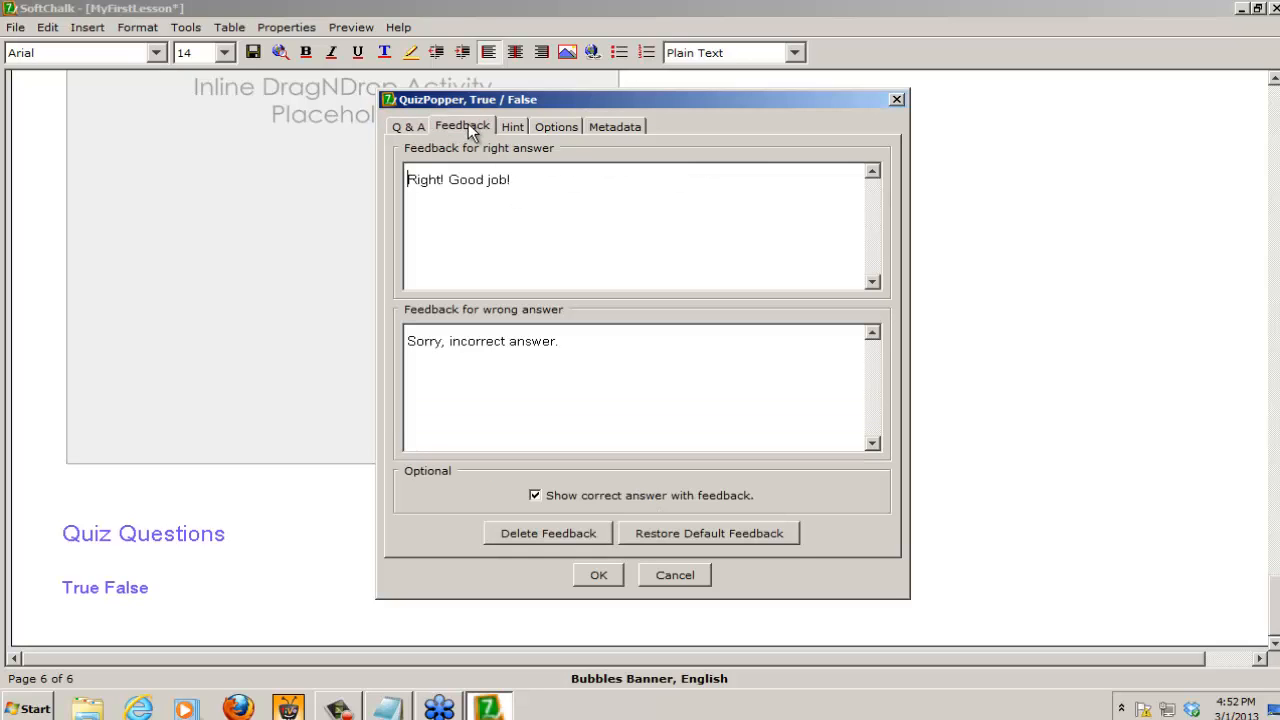
pyautogui.click(528, 182)
pyautogui.write('You know where you are!')
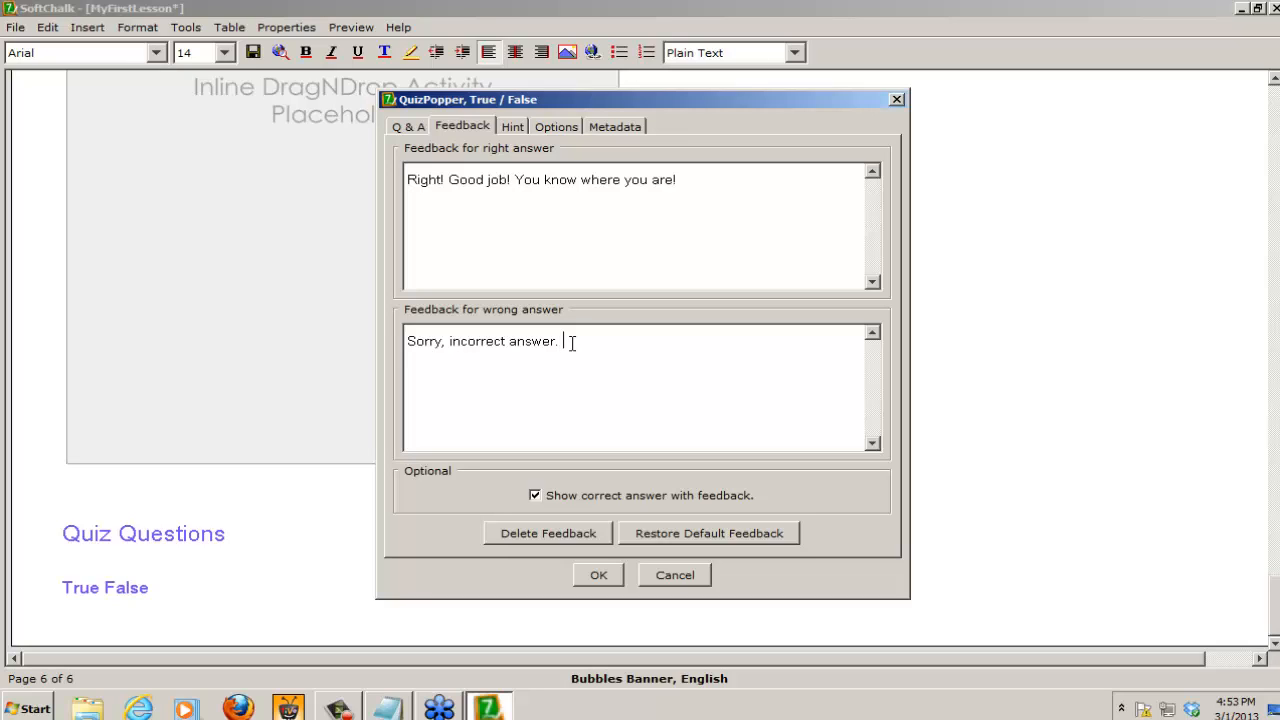
# Step: Append "You should pay more attention to your surroundings." to the question's feedback for a wrong answer
pyautogui.write('You should pay more attention to your surroun')
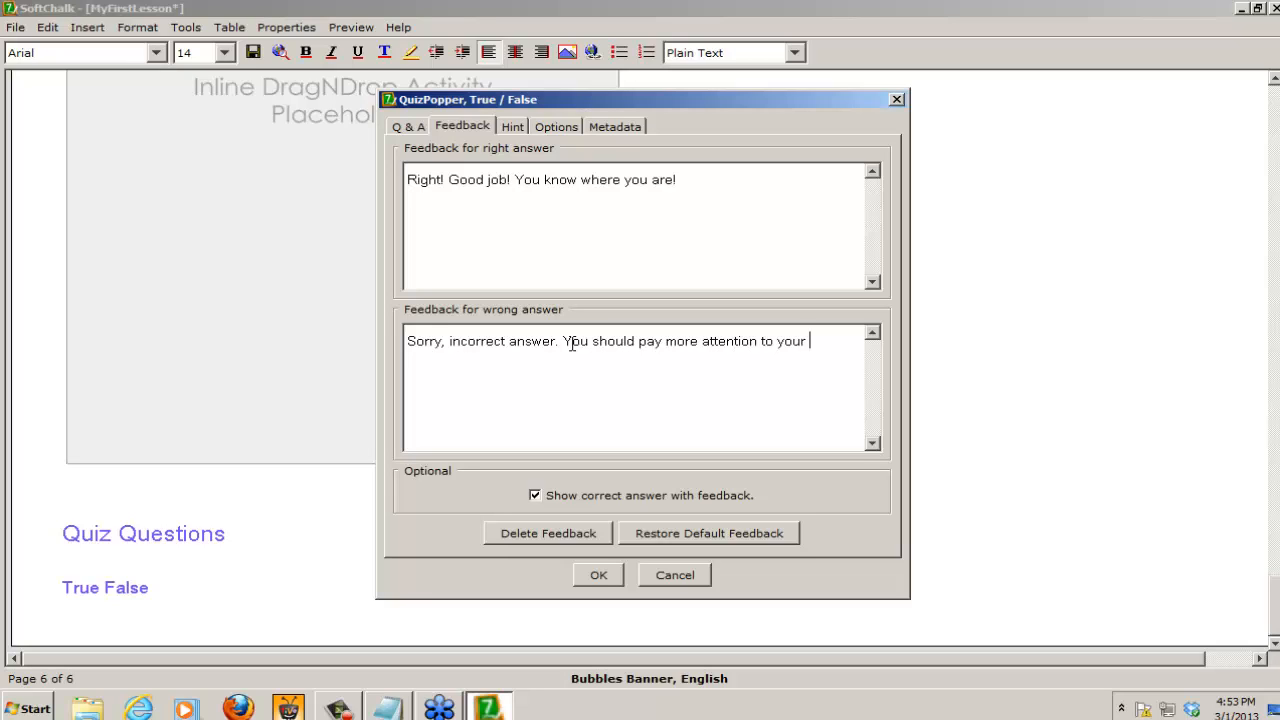
pyautogui.write('dings.')
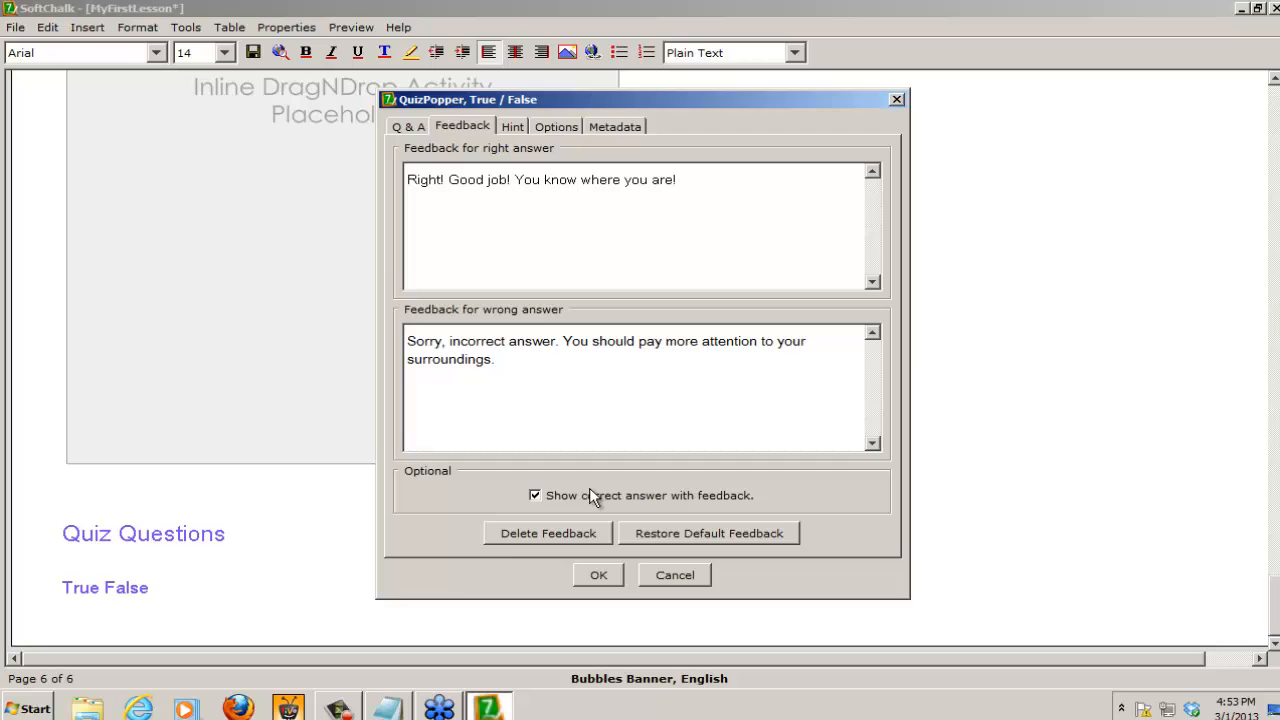
pyautogui.click(539, 494)
# Step: Enable the hint button for the question and insert the image trccLARGE.jpg, optimized, as the hint
pyautogui.click(511, 127)
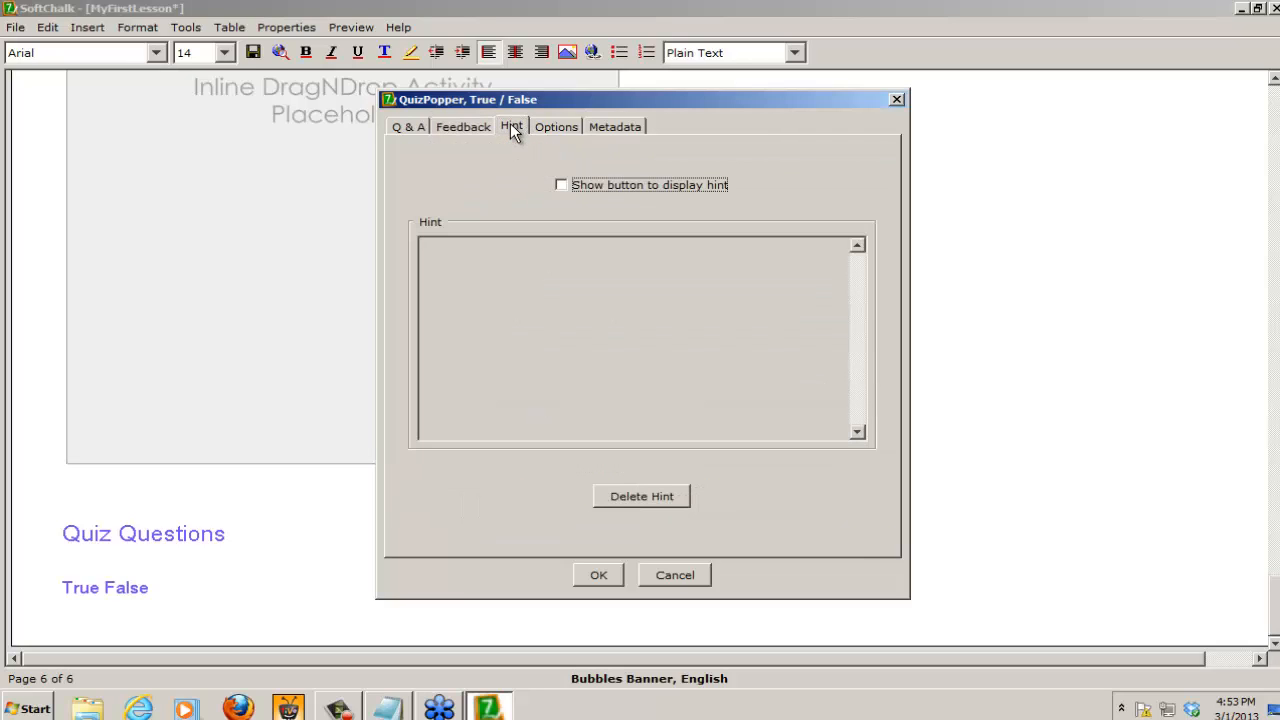
pyautogui.click(561, 185)
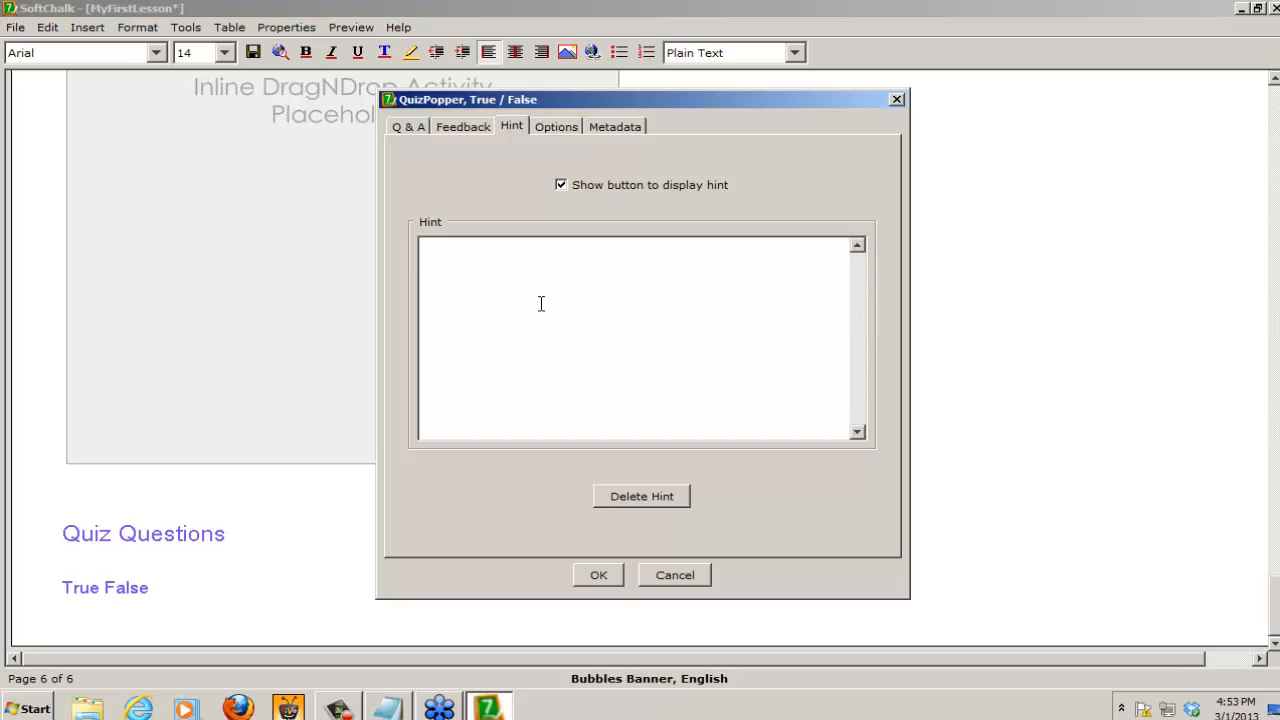
pyautogui.rightClick(428, 258)
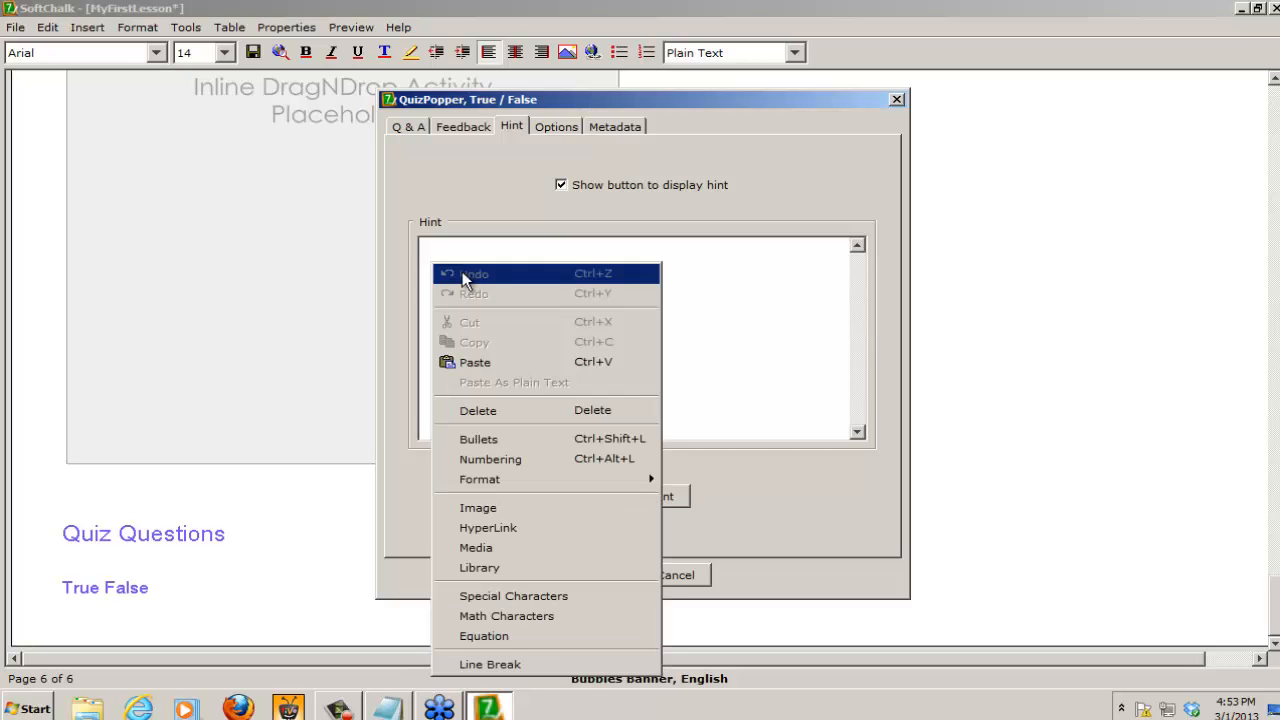
pyautogui.click(477, 509)
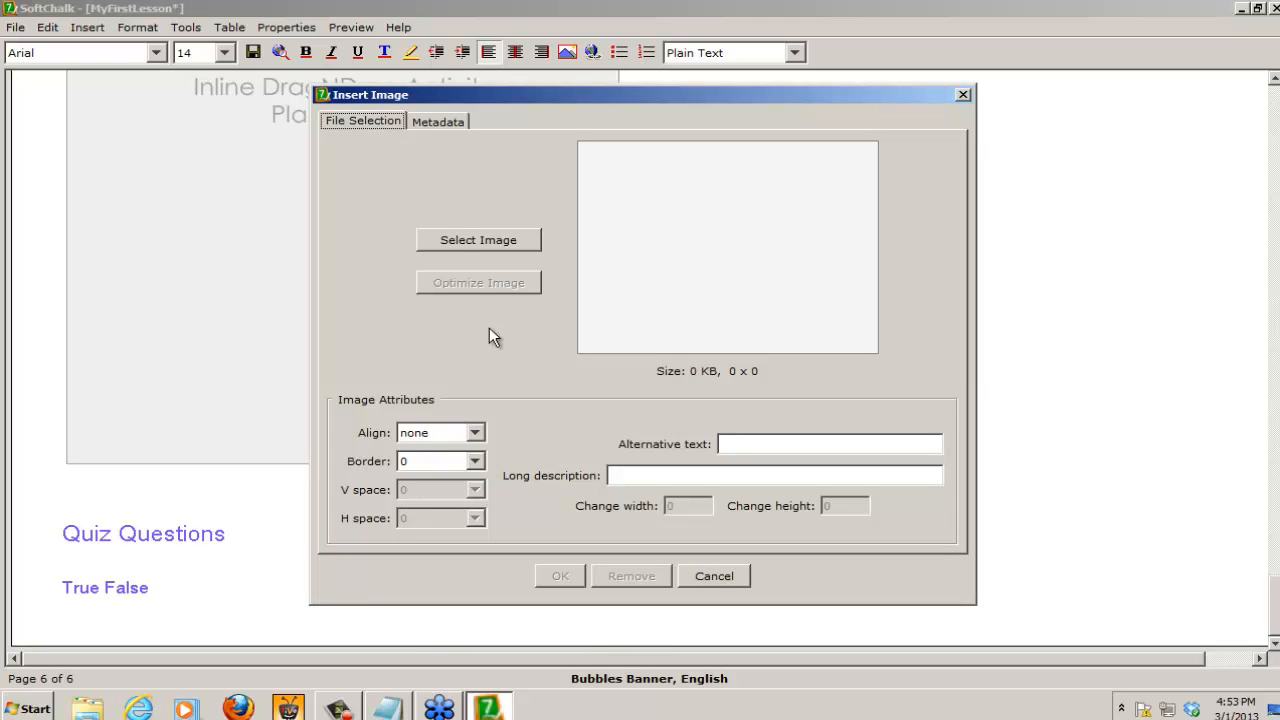
pyautogui.click(490, 240)
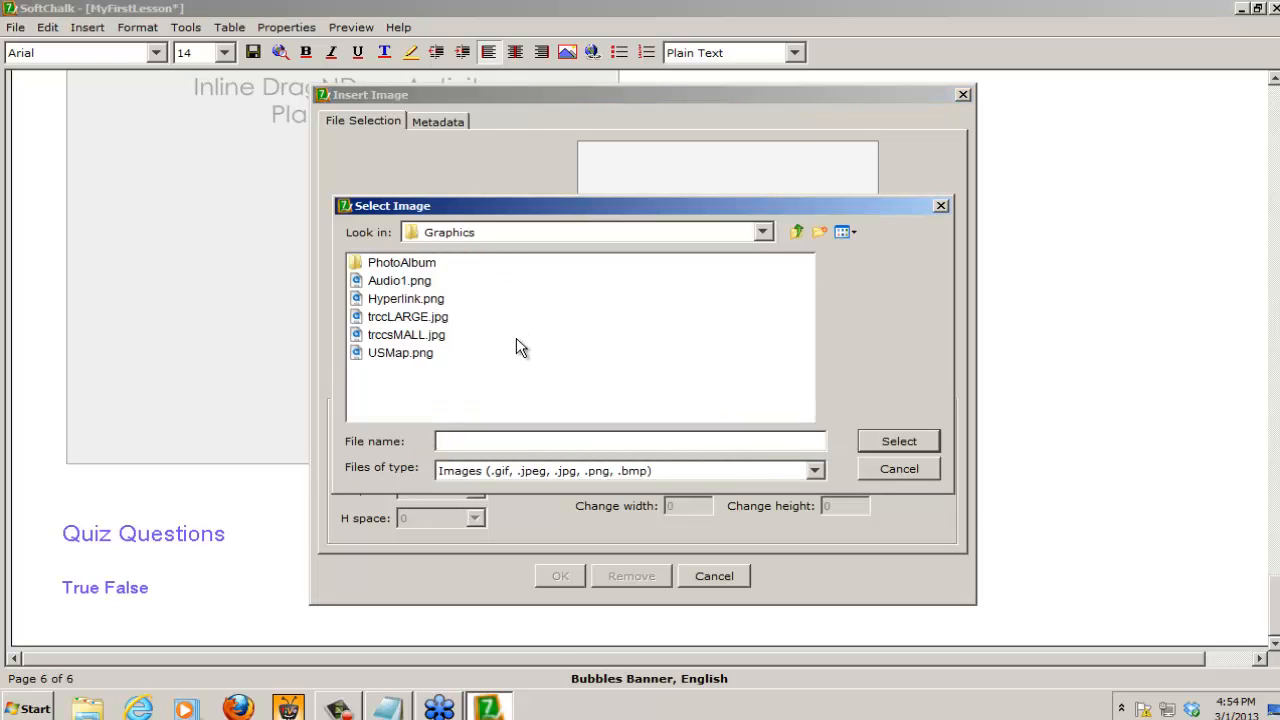
pyautogui.click(399, 320)
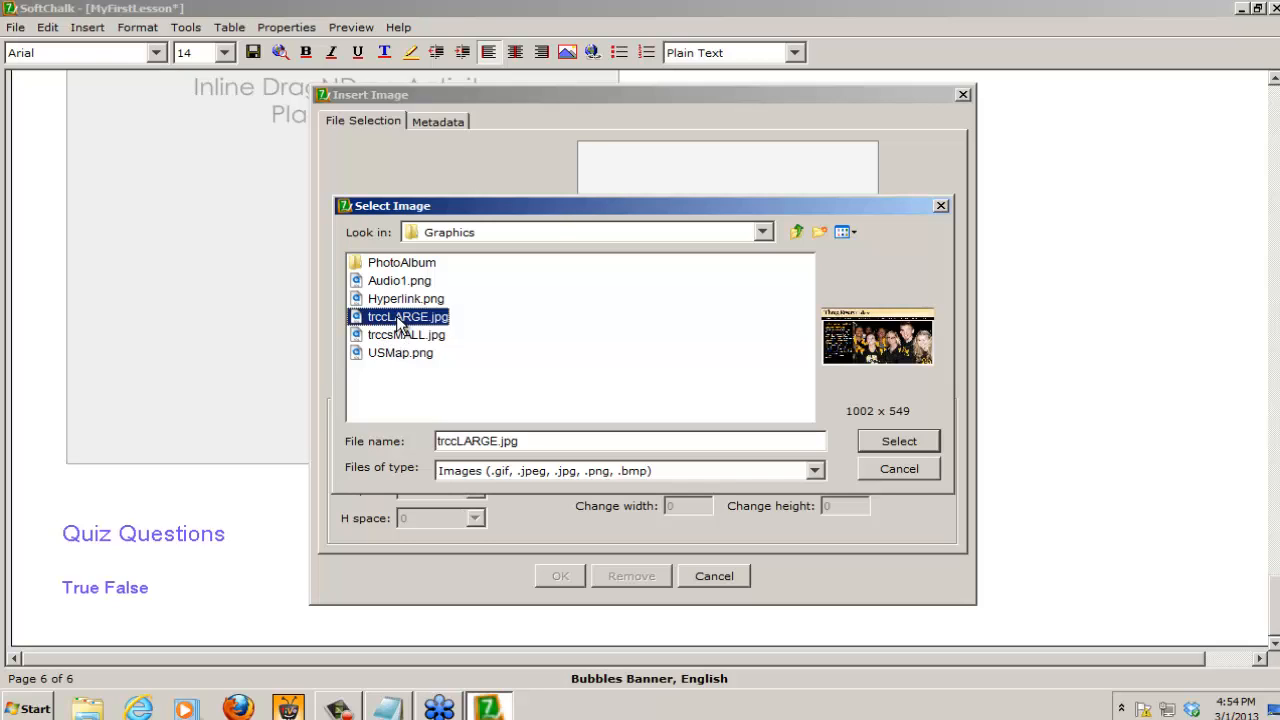
pyautogui.click(887, 442)
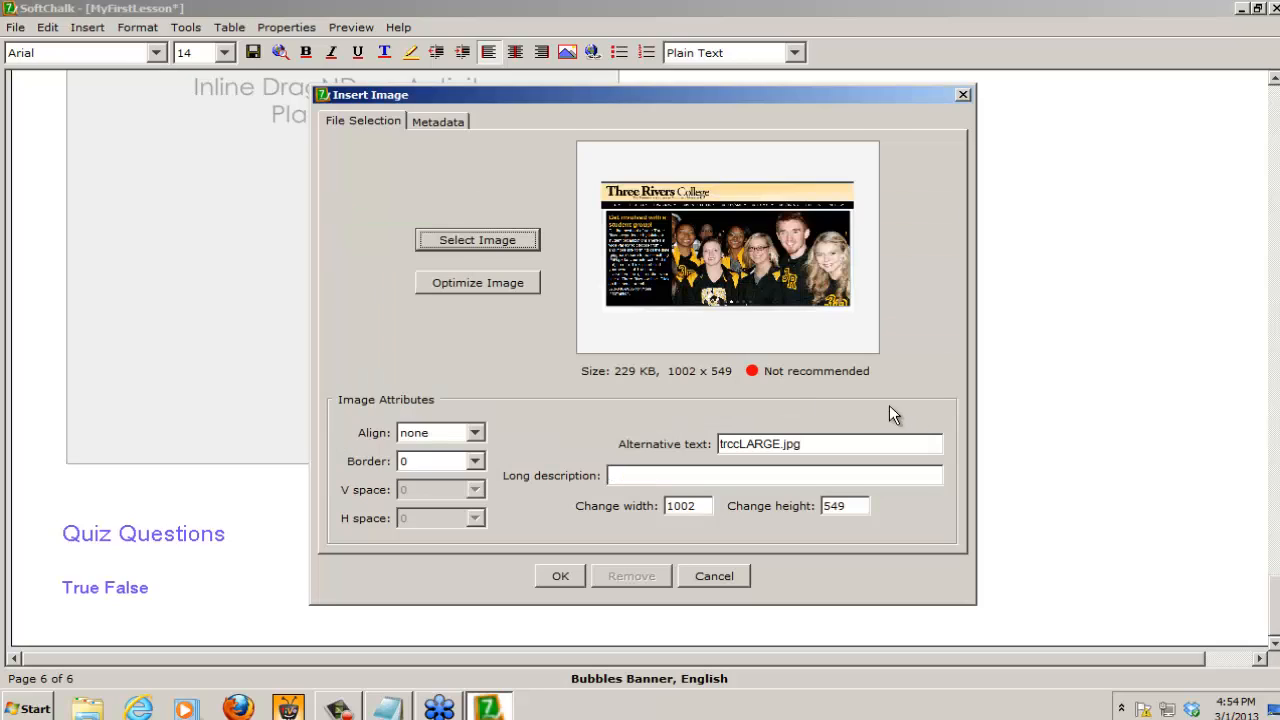
pyautogui.click(488, 283)
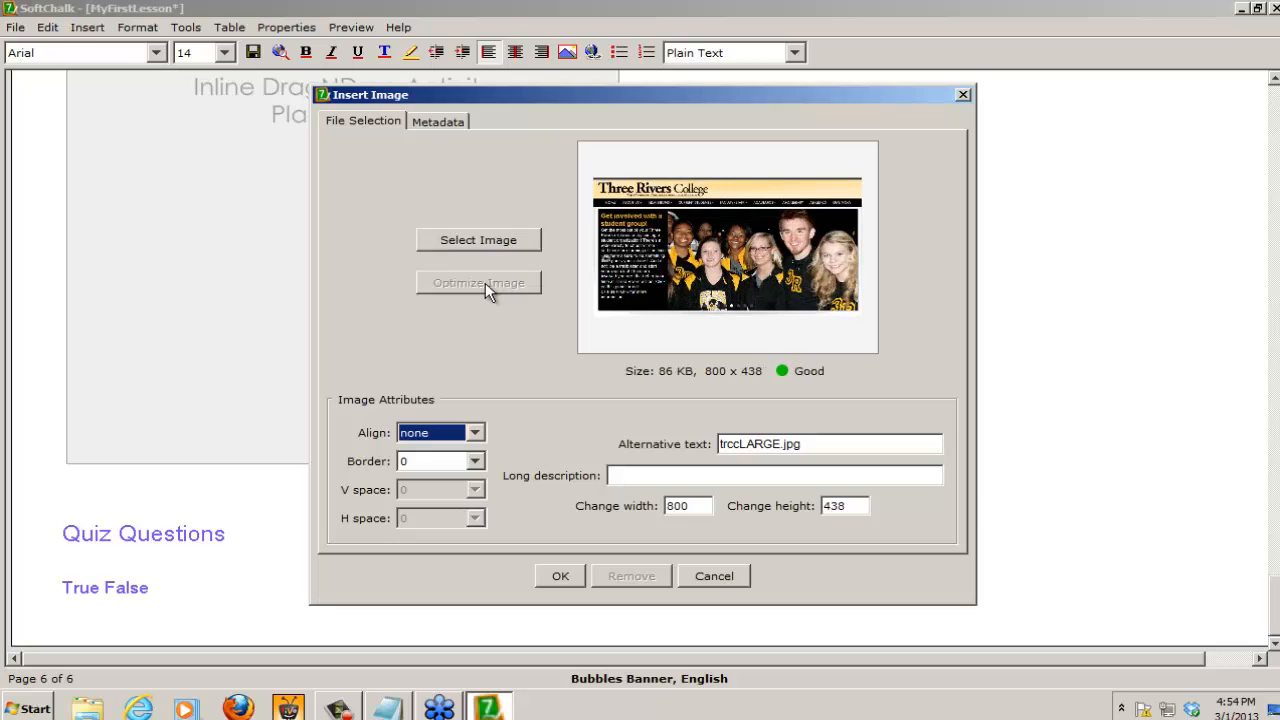
pyautogui.click(562, 576)
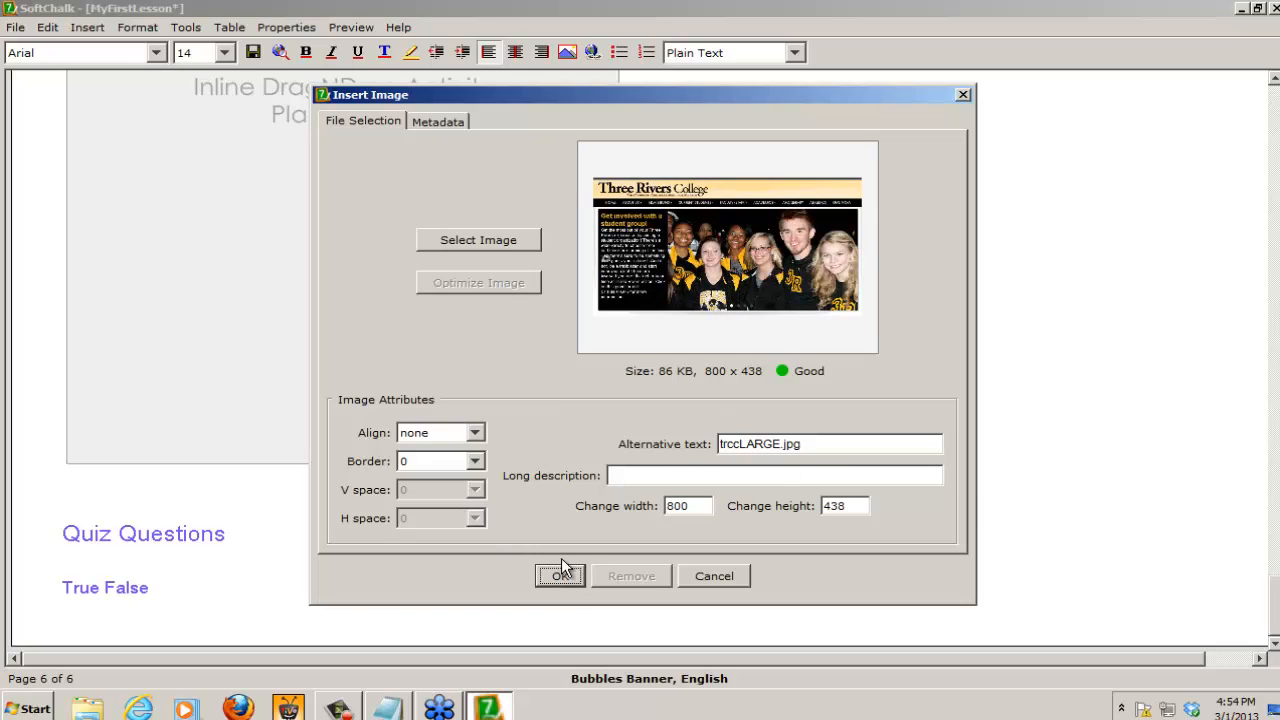
pyautogui.click(562, 576)
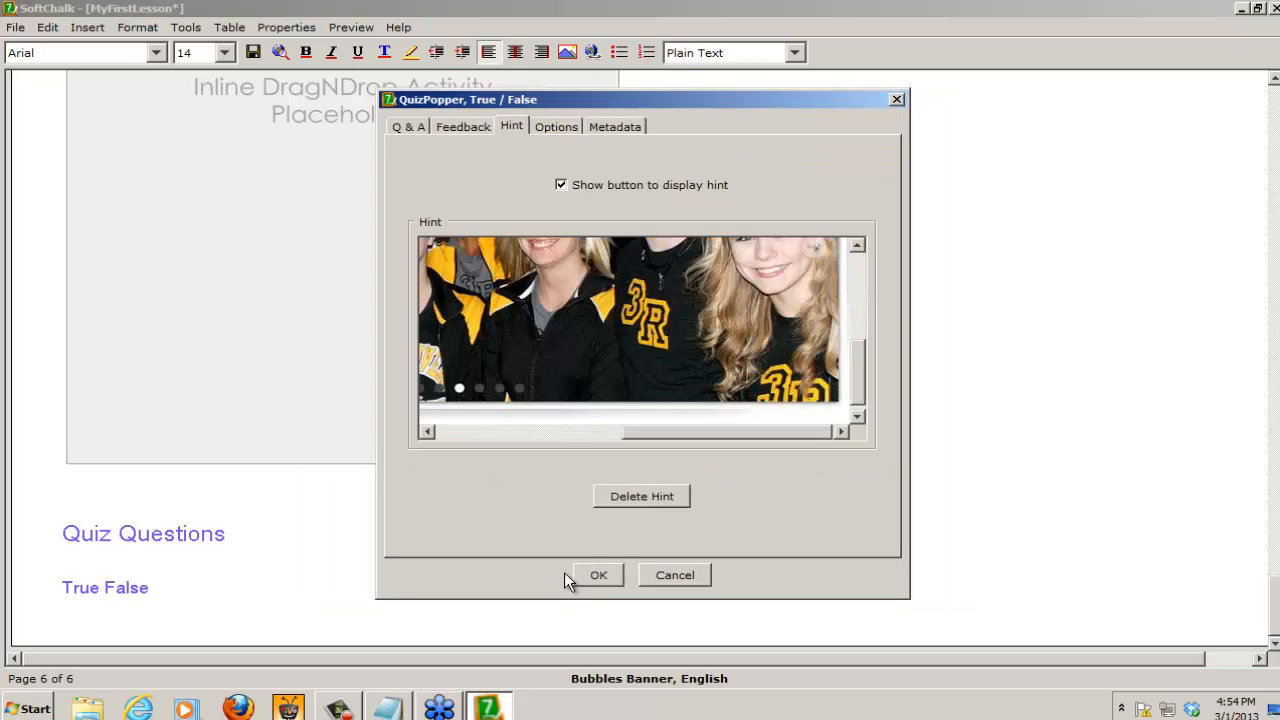
# Step: Modify the trccLARGE.jpg hint image, setting its width to 400 and then its height to 73
pyautogui.moveTo(852, 379); pyautogui.dragTo(866, 322)
pyautogui.moveTo(792, 433); pyautogui.dragTo(589, 452)
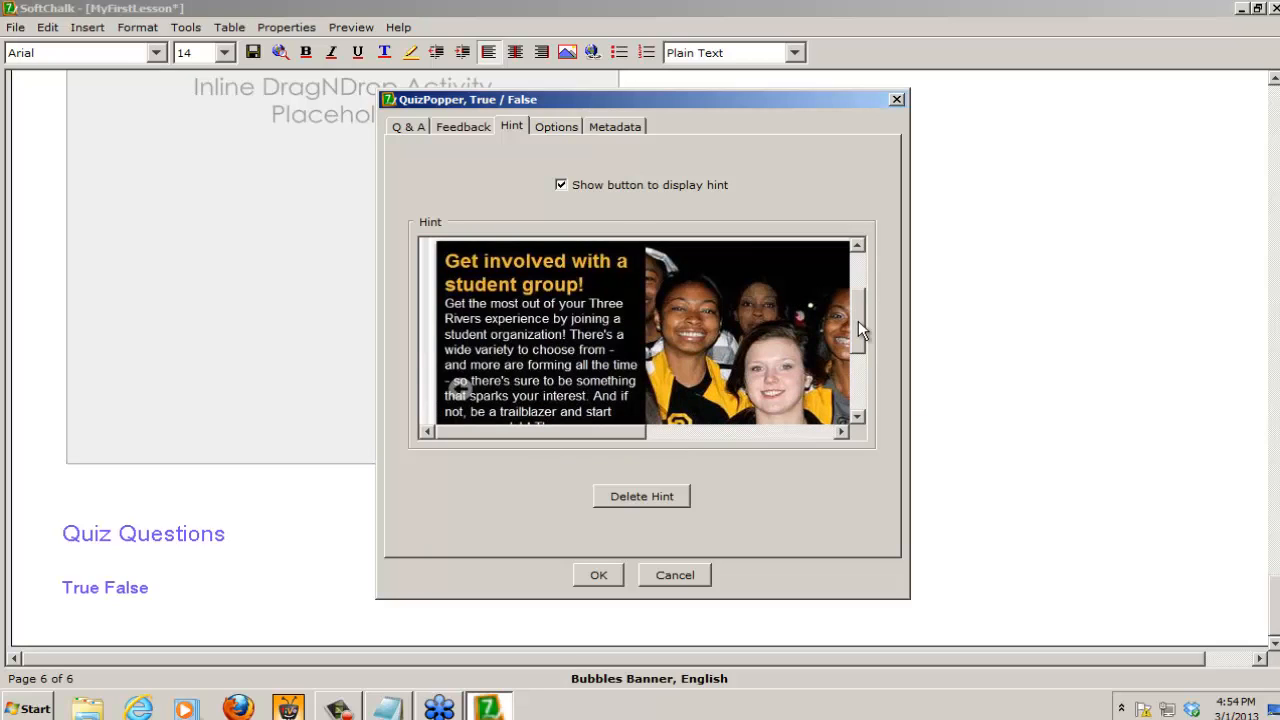
pyautogui.moveTo(858, 320); pyautogui.dragTo(861, 251)
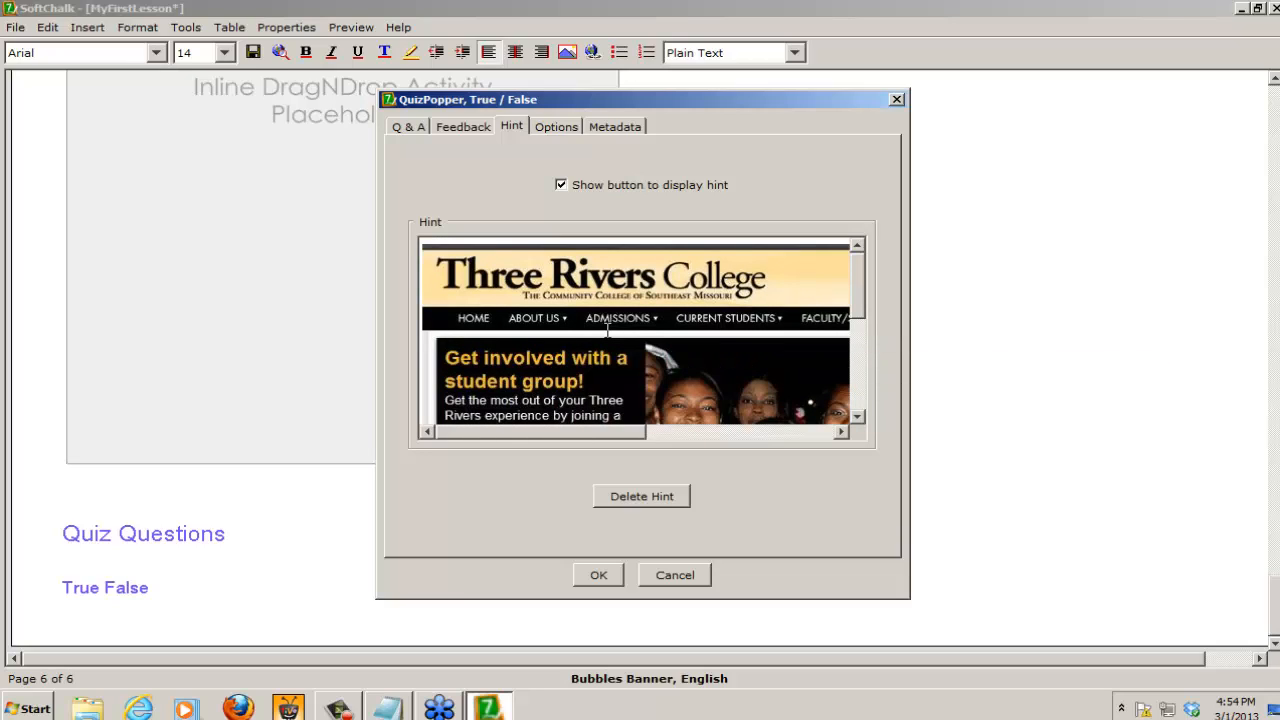
pyautogui.rightClick(614, 298)
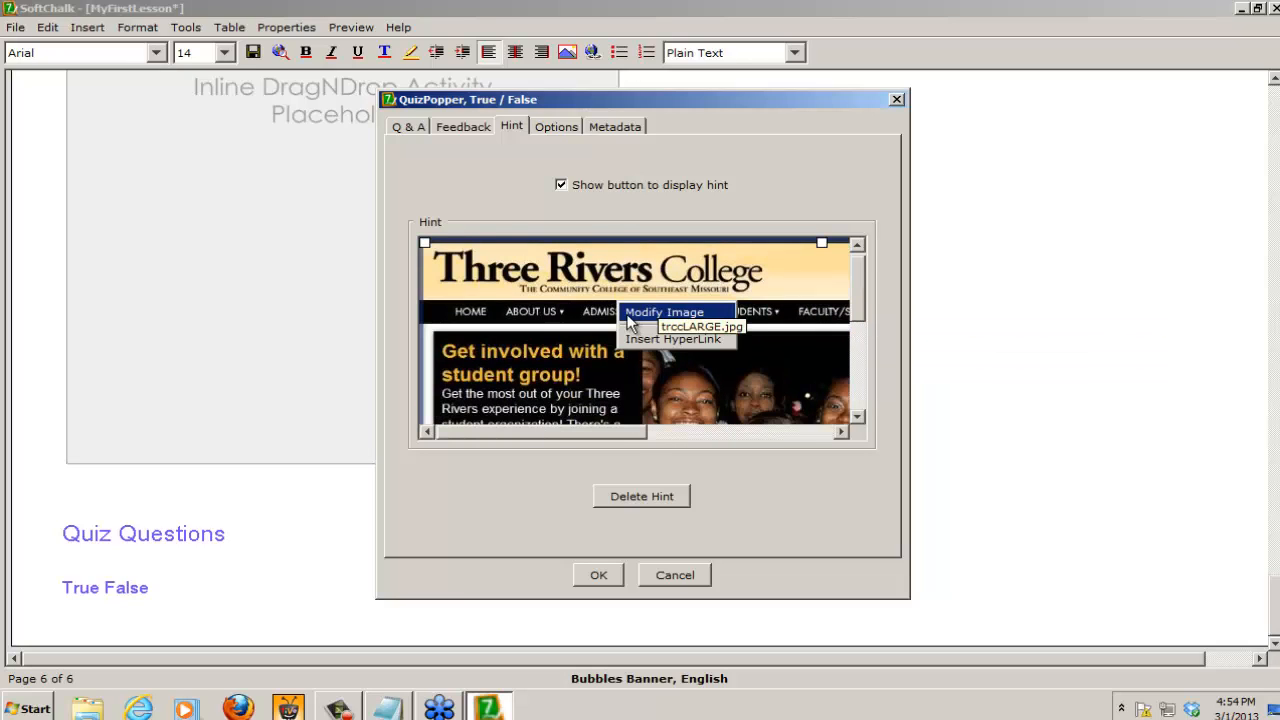
pyautogui.click(688, 318)
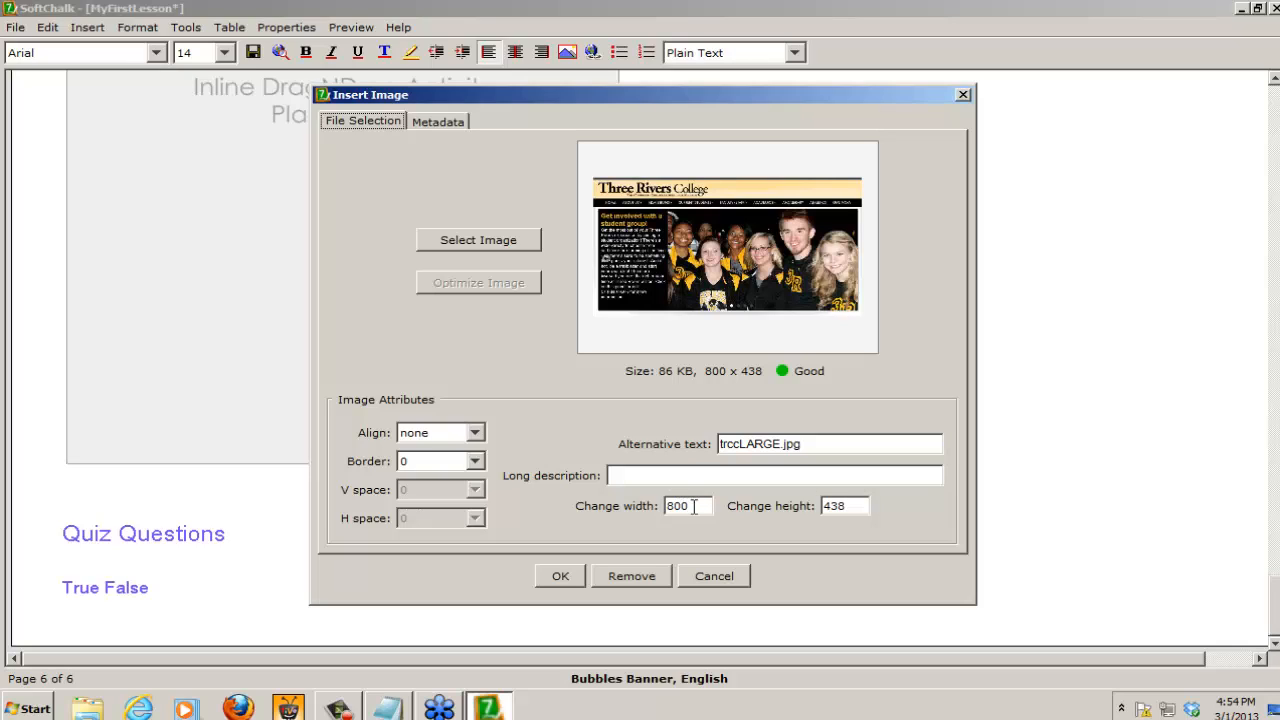
pyautogui.moveTo(694, 506); pyautogui.dragTo(548, 506)
pyautogui.write('400')
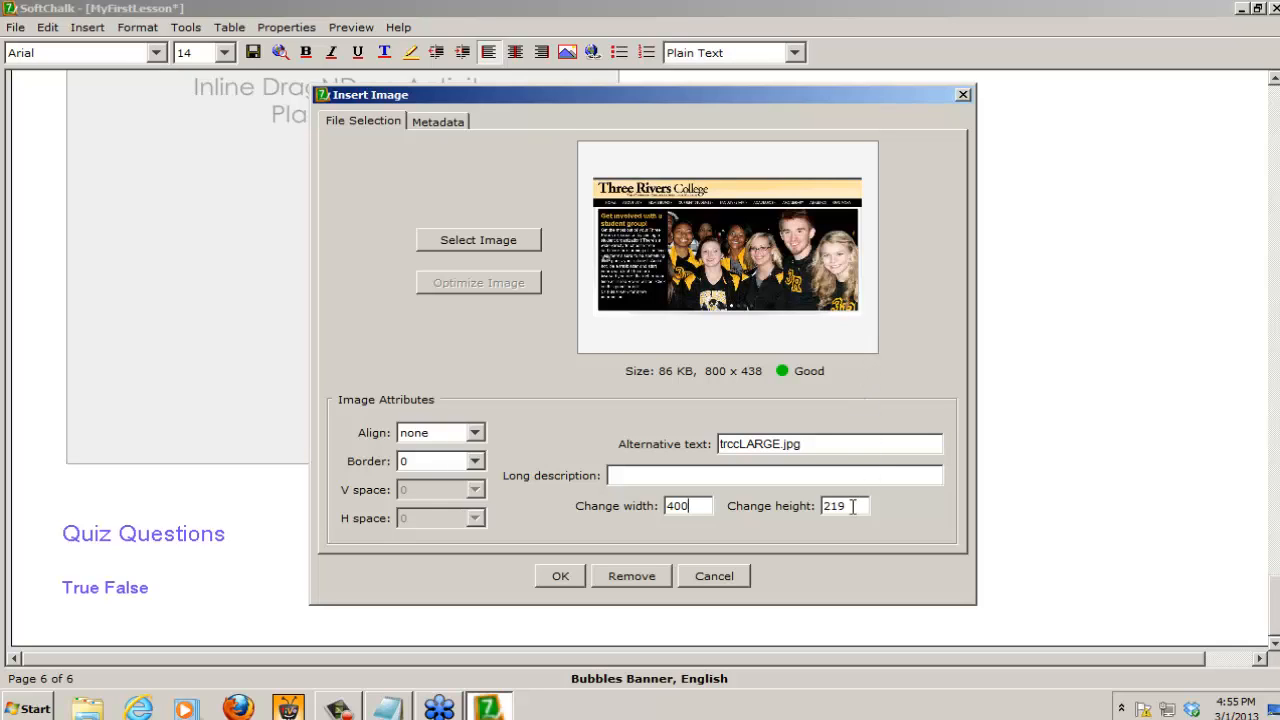
pyautogui.moveTo(853, 505); pyautogui.dragTo(803, 505)
pyautogui.write('73')
pyautogui.click(574, 573)
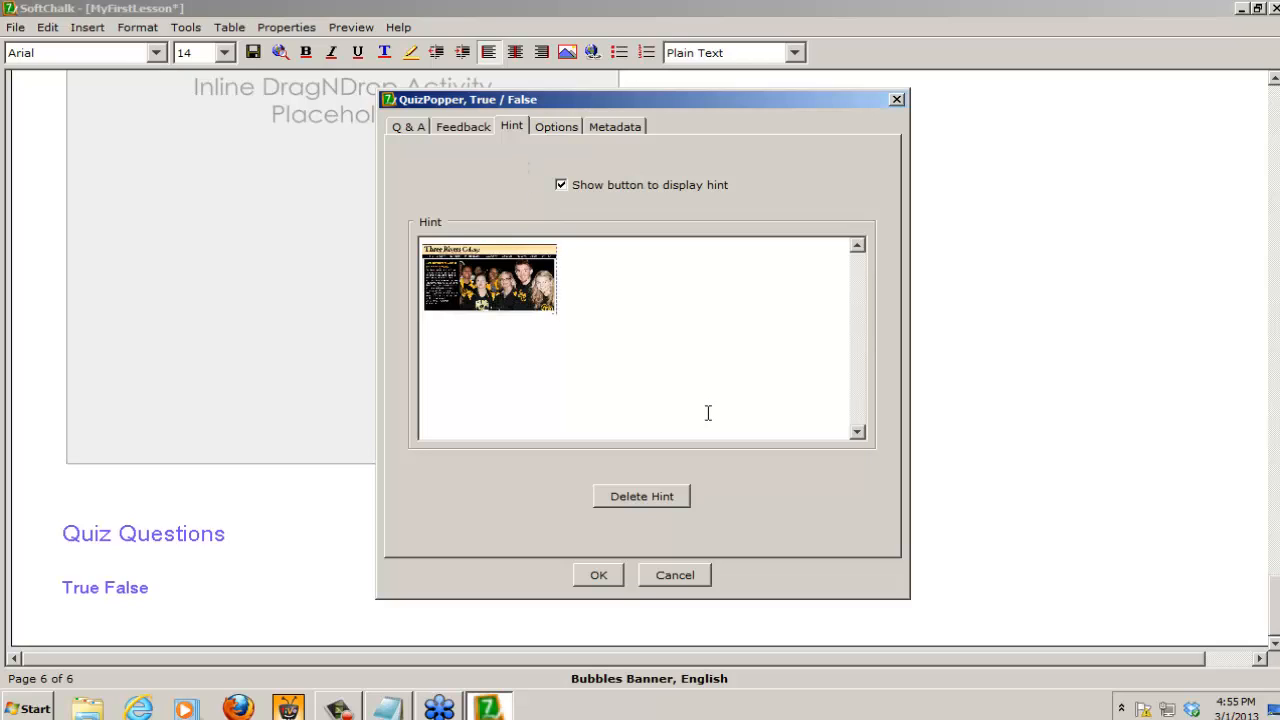
# Step: Enlarge the hint image directly in the hint area to a little over half the area's width
pyautogui.click(505, 276)
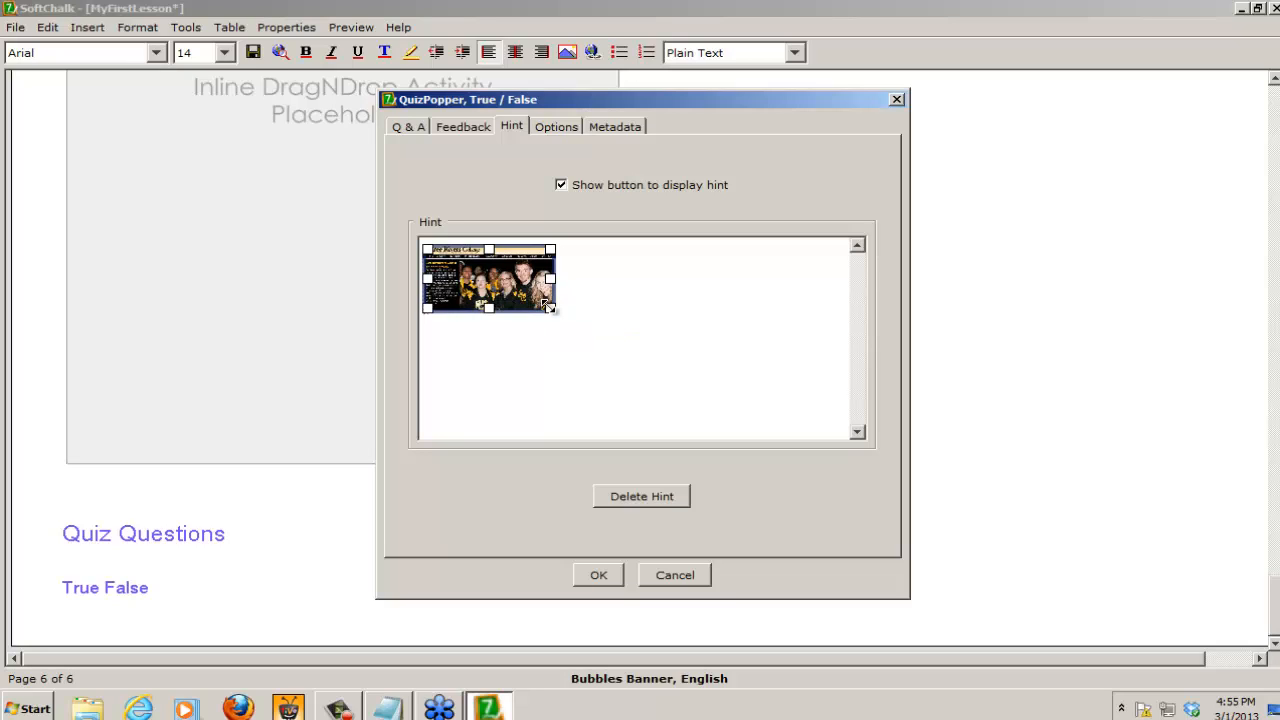
pyautogui.moveTo(548, 306); pyautogui.dragTo(666, 378)
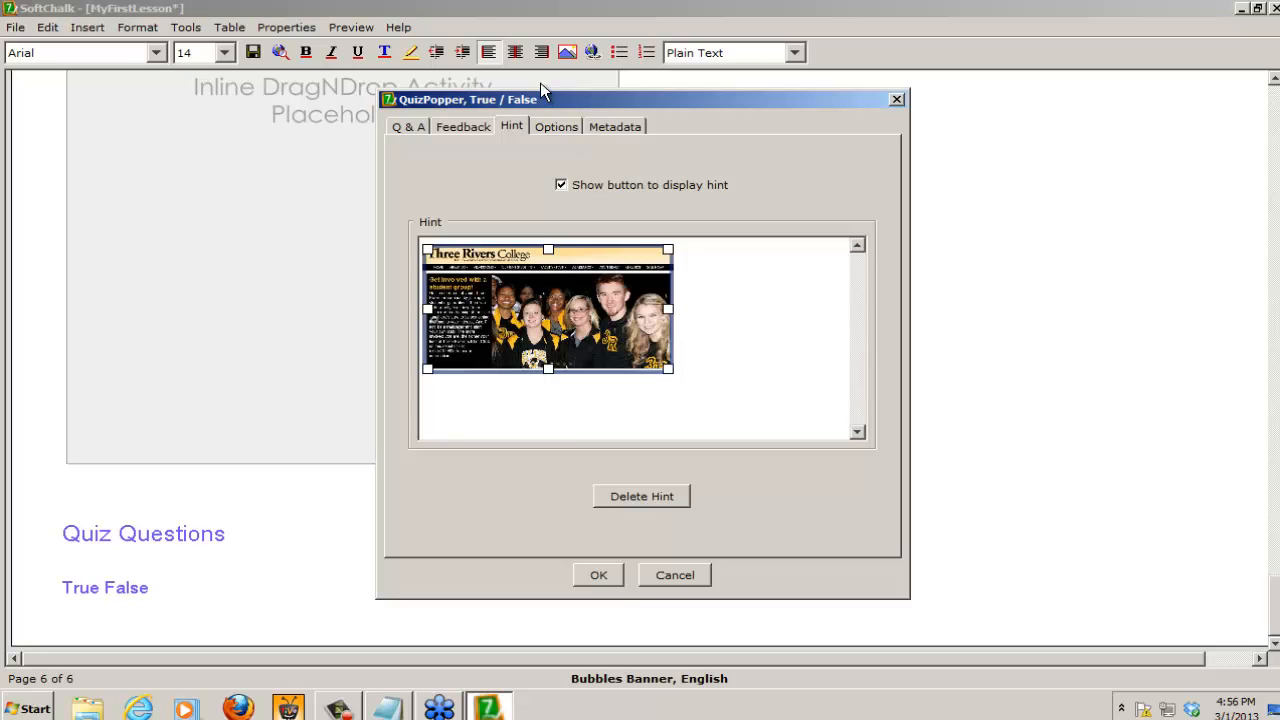
# Step: Configure the question to open with Quiz Me, disallow retries and make it worth 5 points
pyautogui.click(557, 123)
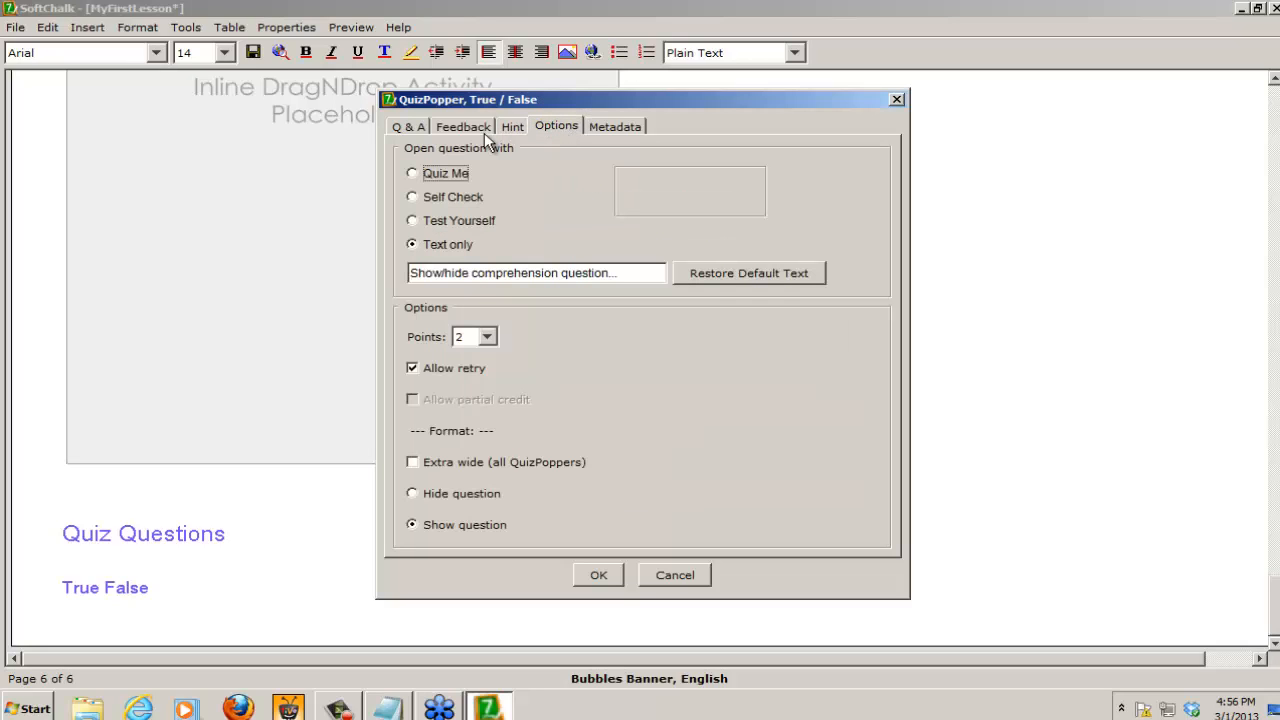
pyautogui.click(413, 174)
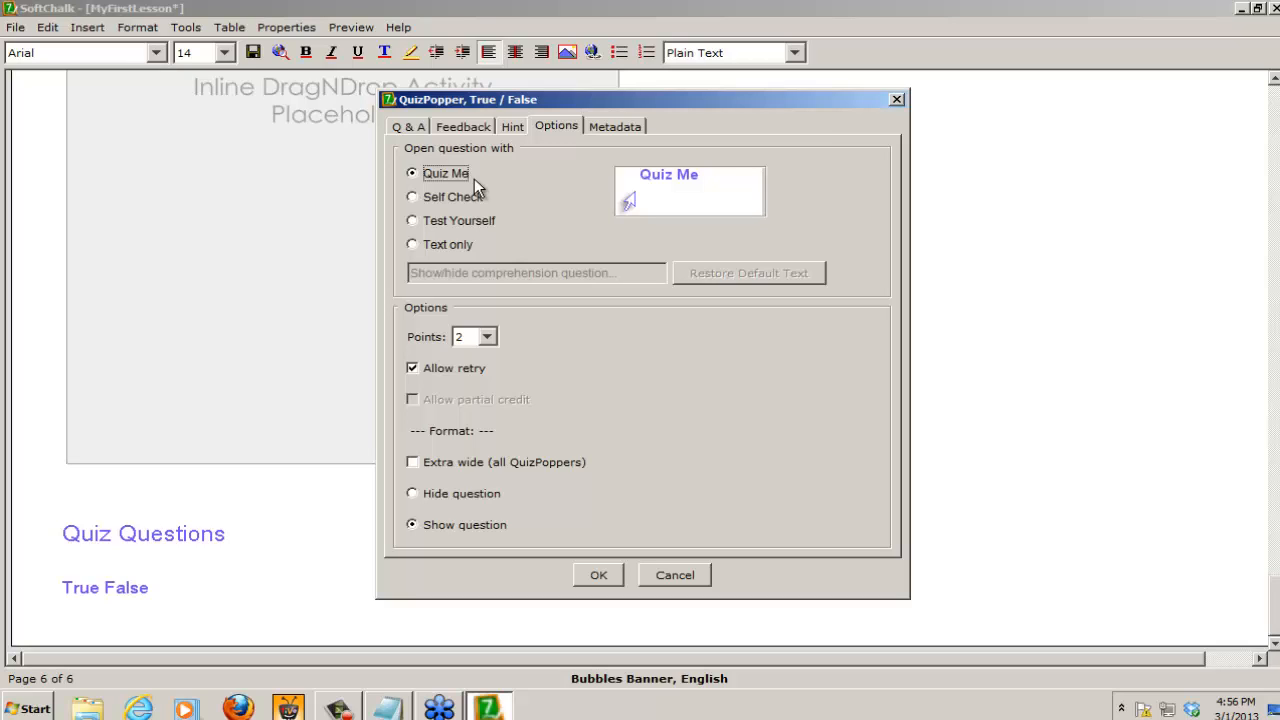
pyautogui.click(410, 367)
pyautogui.click(488, 337)
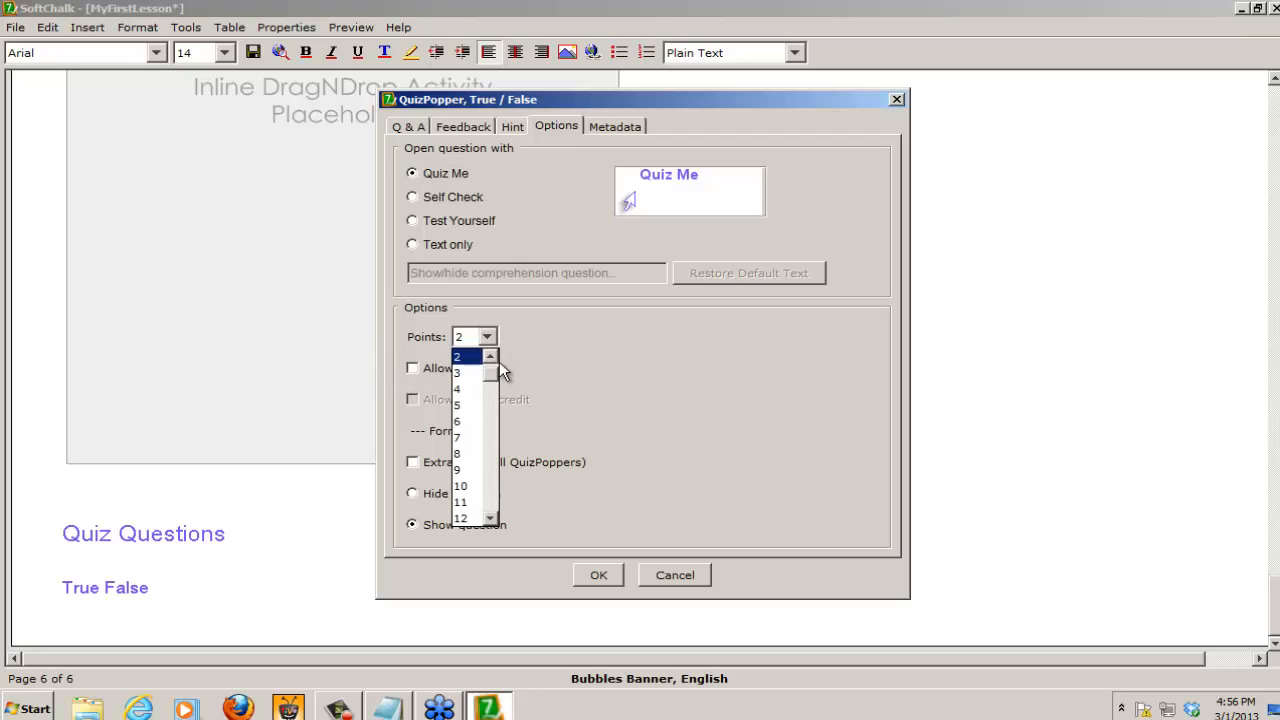
pyautogui.click(460, 356)
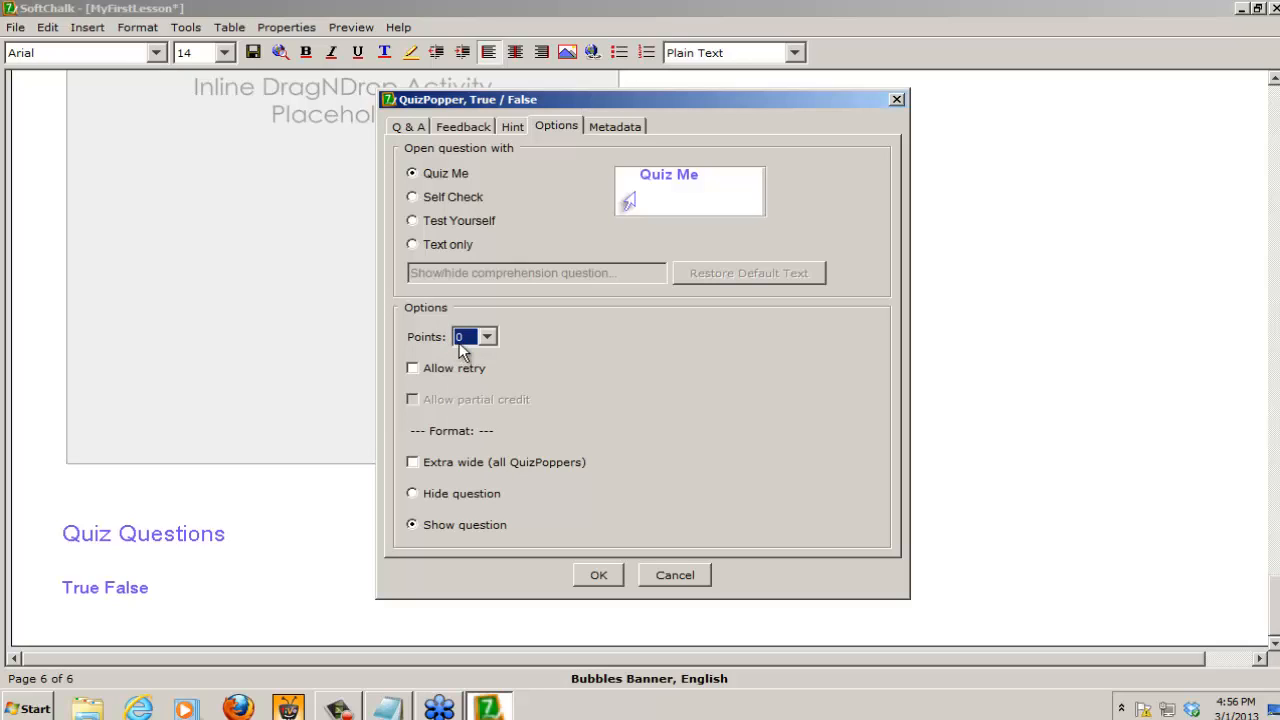
pyautogui.click(488, 337)
pyautogui.moveTo(491, 366)
pyautogui.mouseDown()
pyautogui.moveTo(492, 516)
pyautogui.moveTo(490, 373)
pyautogui.mouseUp()
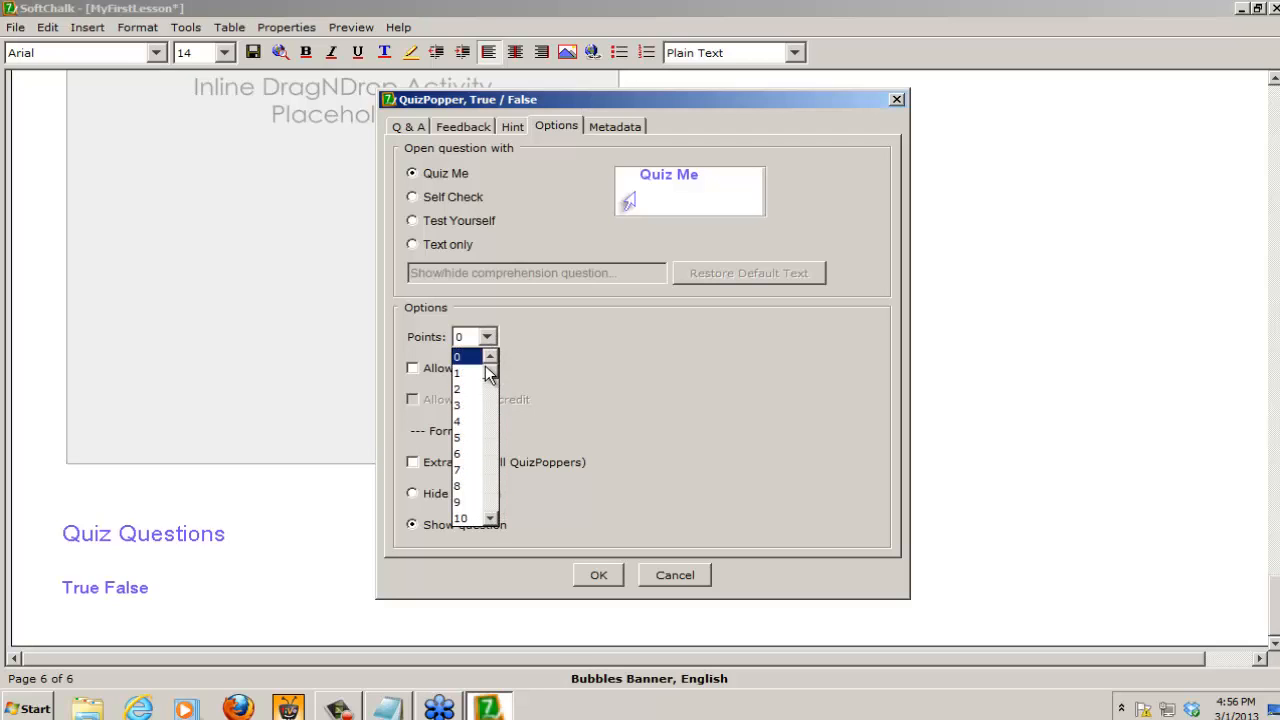
pyautogui.click(463, 438)
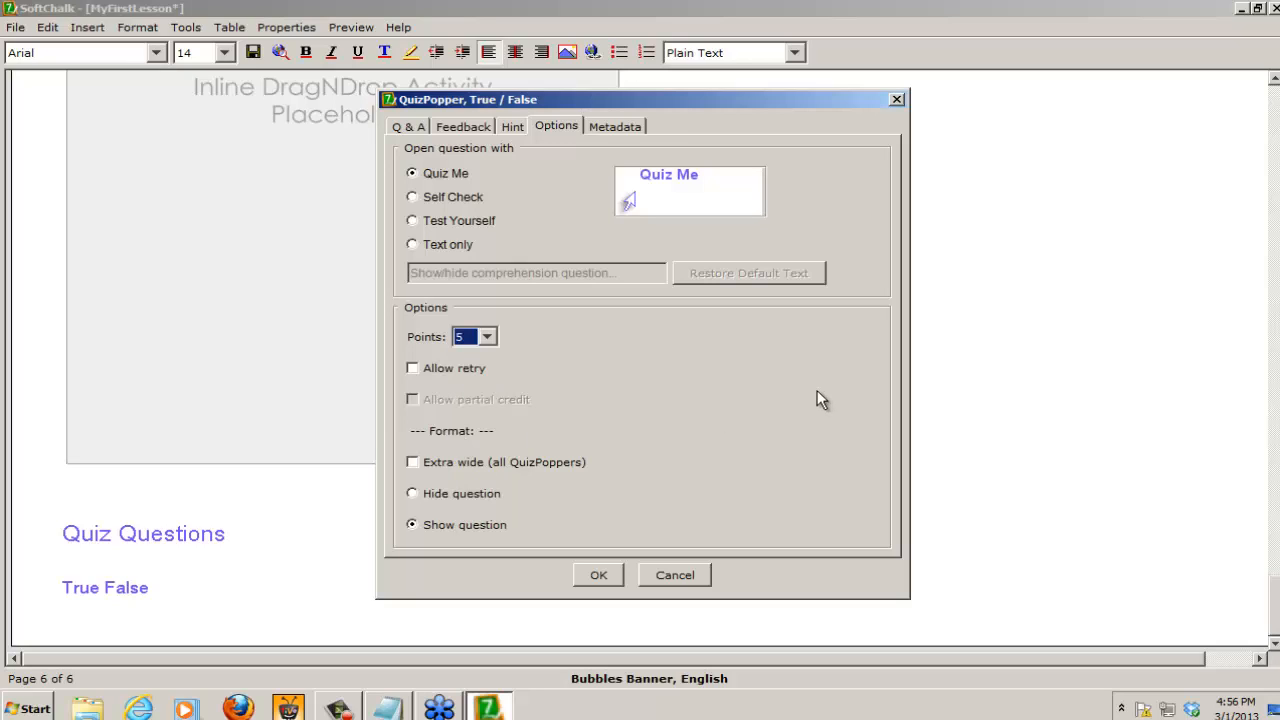
# Step: Set the question's format to Hide question, leave retry off, and finish the True/False QuizPopper
pyautogui.click(419, 380)
pyautogui.click(415, 370)
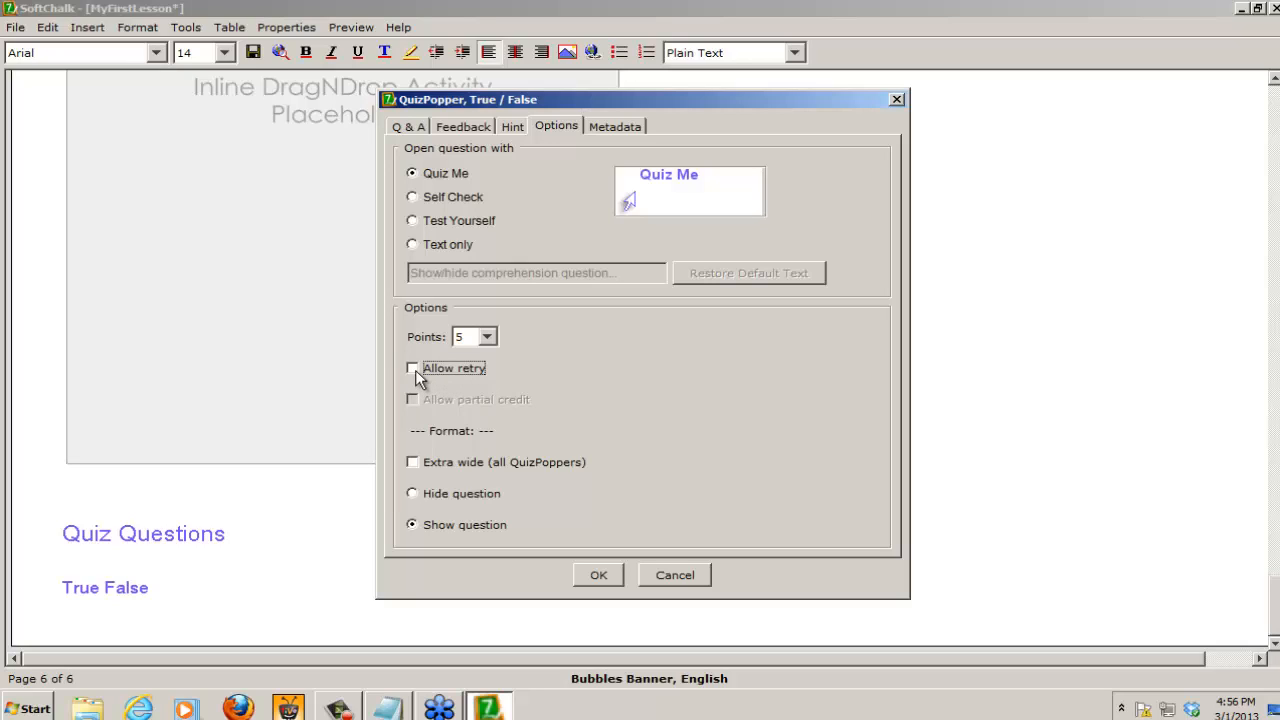
pyautogui.click(409, 493)
pyautogui.click(600, 568)
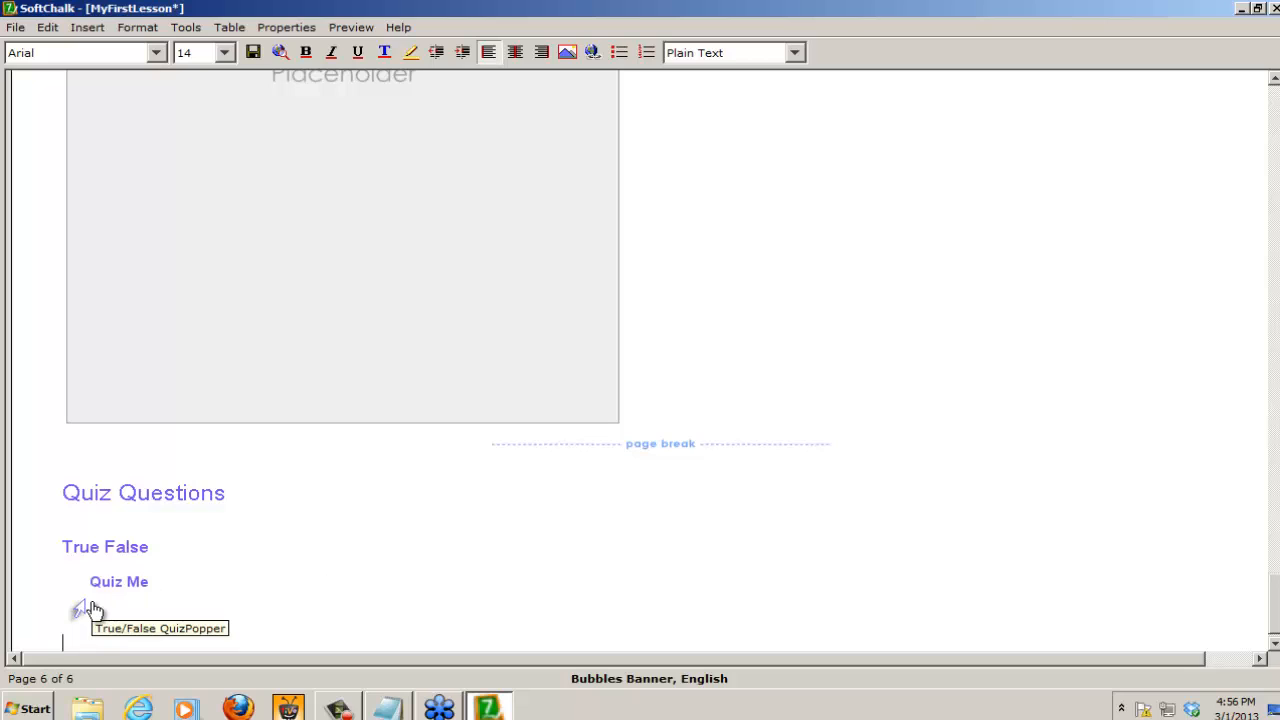
# Step: Add a line below the True False heading reading "Click on the Quiz Image to display the question"
pyautogui.click(158, 548)
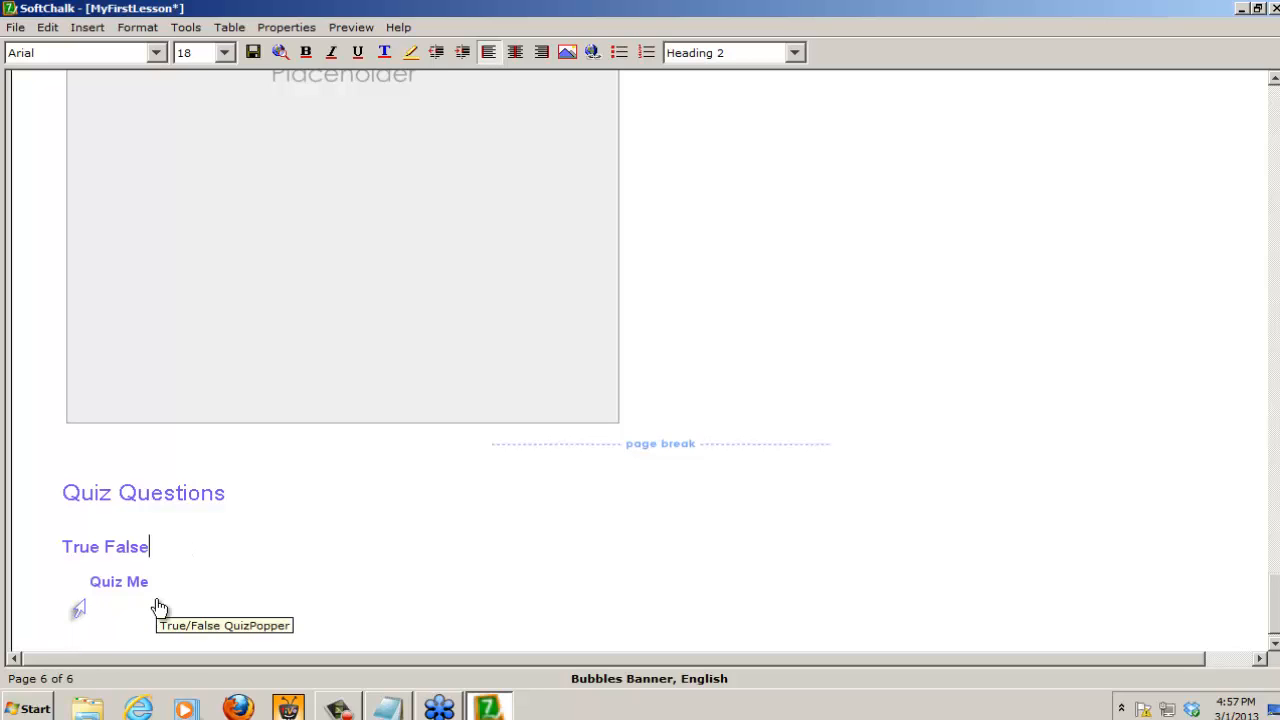
pyautogui.press('Return')
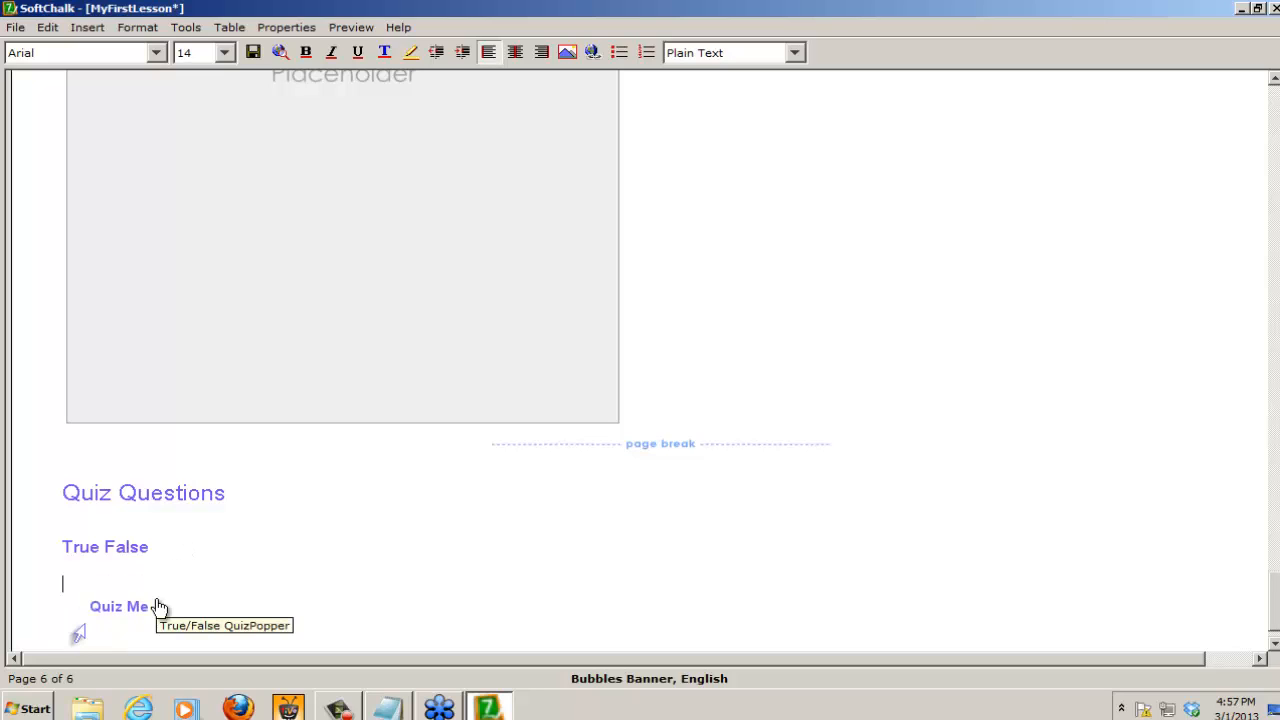
pyautogui.write('lick on the ')
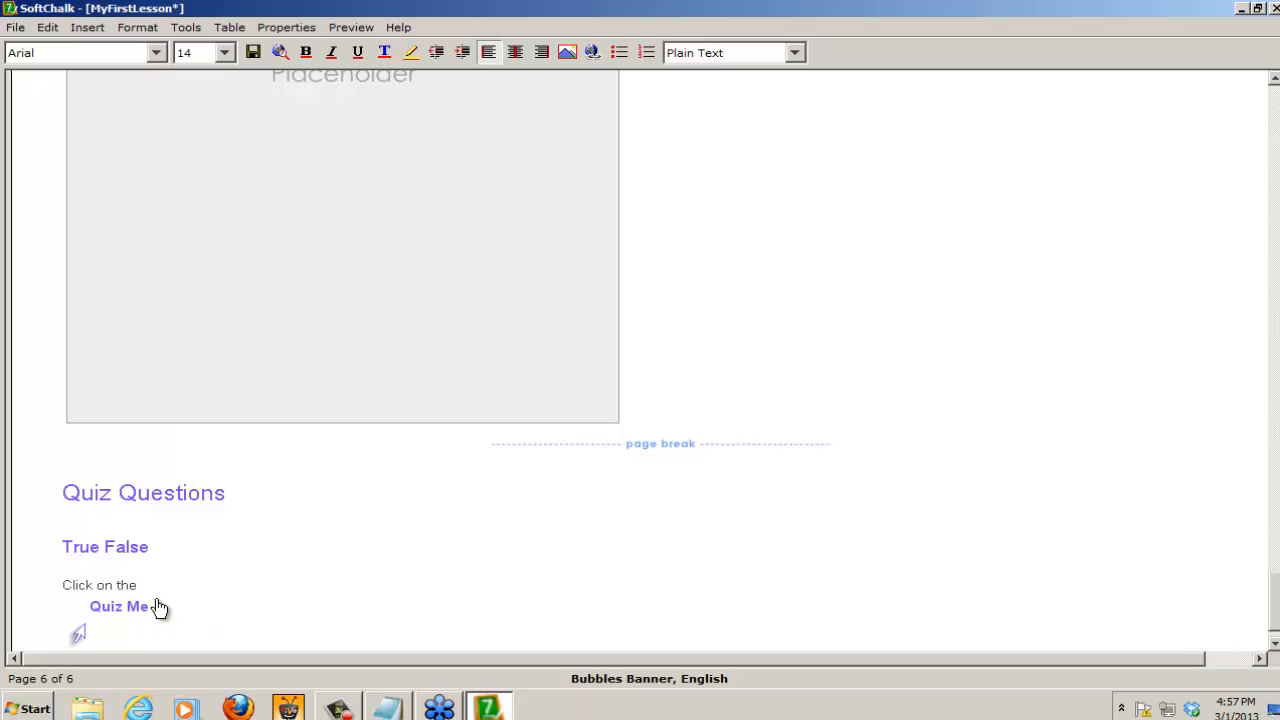
pyautogui.write('q')
pyautogui.press('BackSpace')
pyautogui.write('Quix')
pyautogui.press('BackSpace')
pyautogui.press('BackSpace')
pyautogui.write('z Image to display')
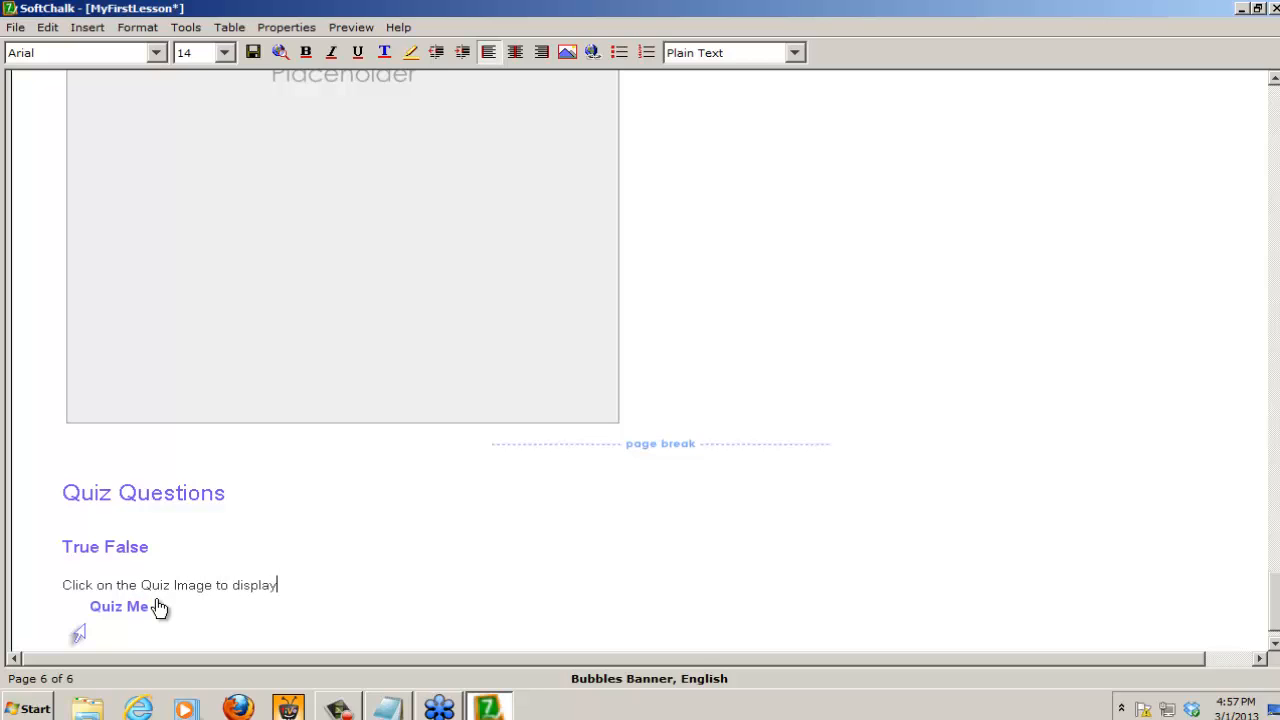
pyautogui.write(' the question. You must click')
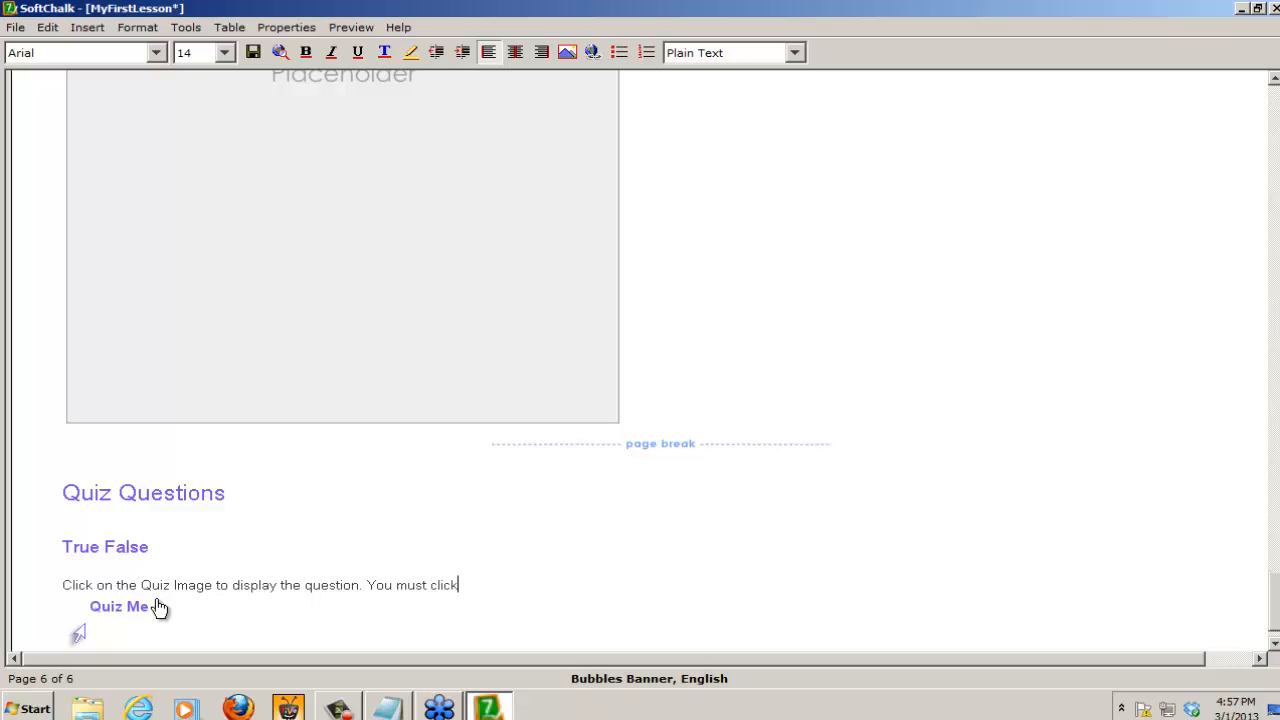
pyautogui.write(' on Check Answer to hav')
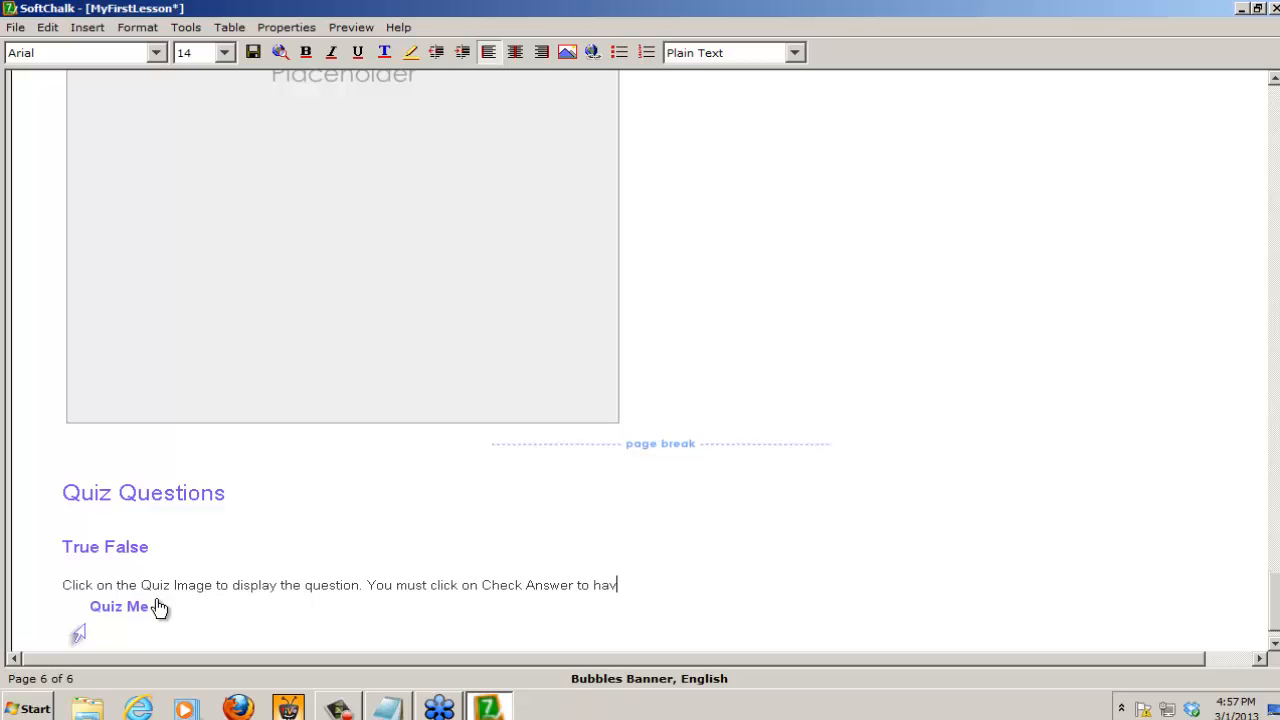
pyautogui.write('e the question graded')
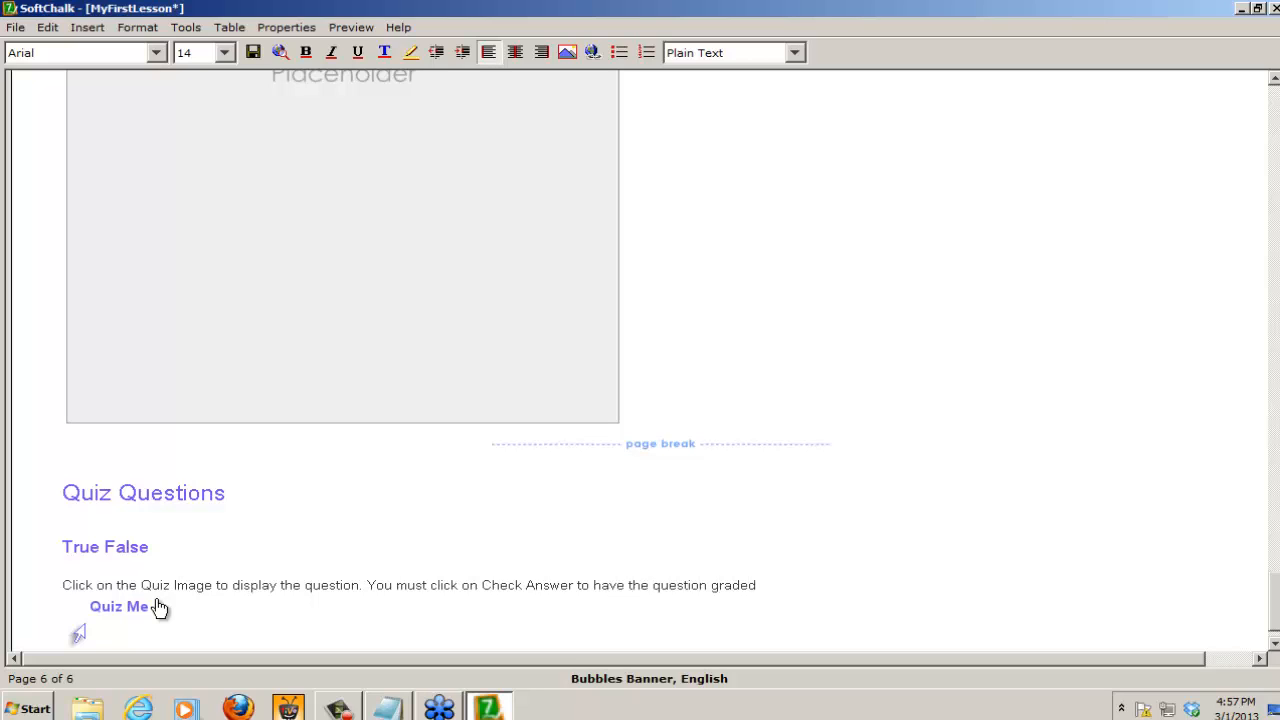
pyautogui.write(' and scored.')
# Step: Preview the lesson in the browser, saving the changes, and open Page 6 from its contents
pyautogui.click(278, 54)
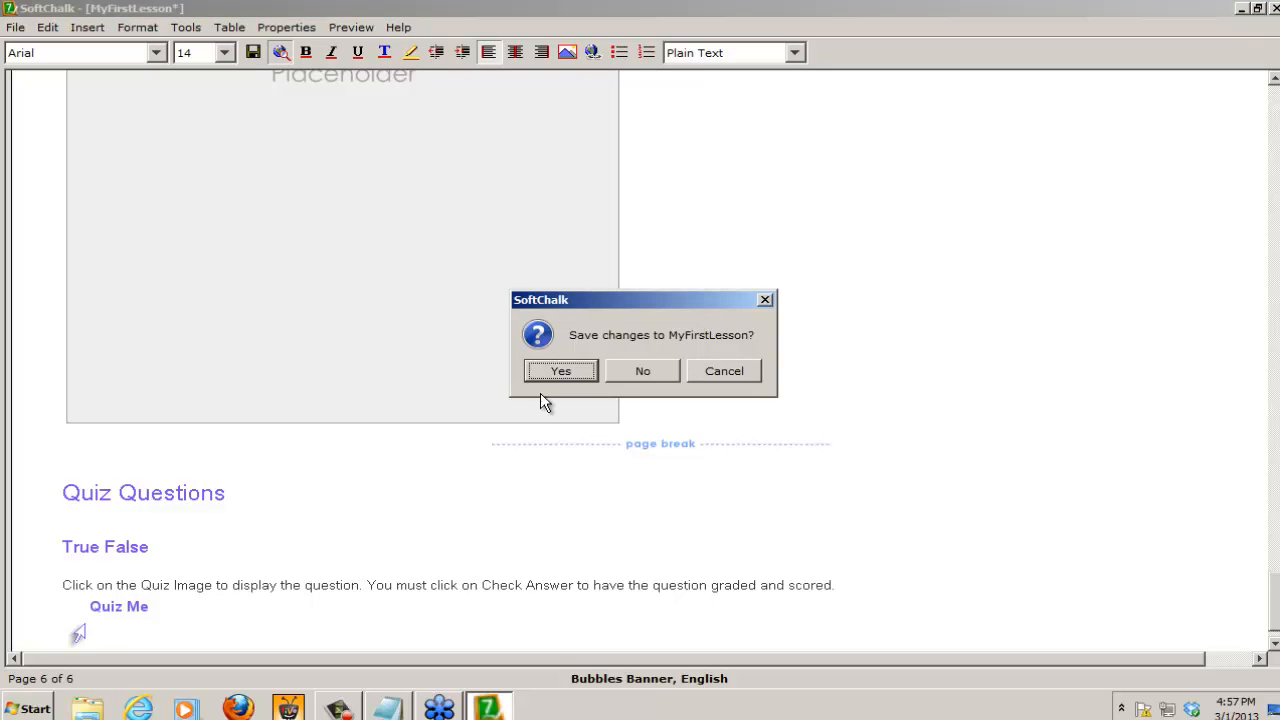
pyautogui.click(563, 371)
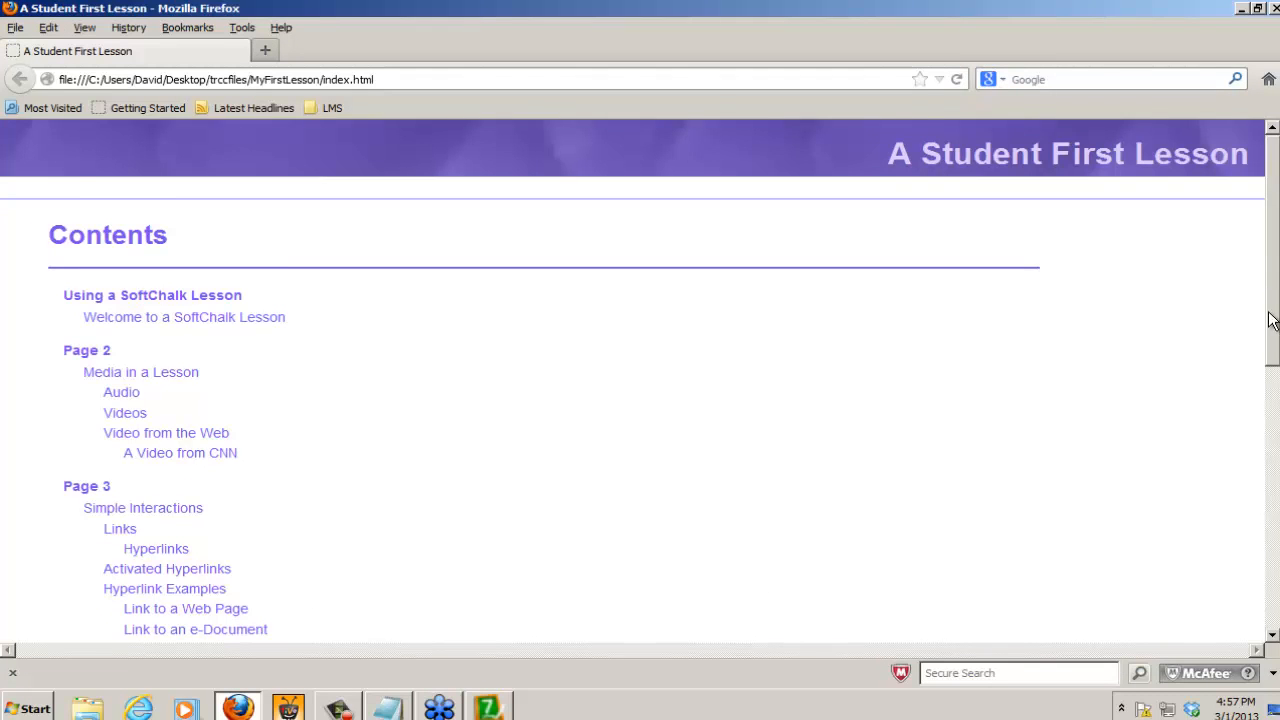
pyautogui.moveTo(1272, 320); pyautogui.dragTo(1272, 565)
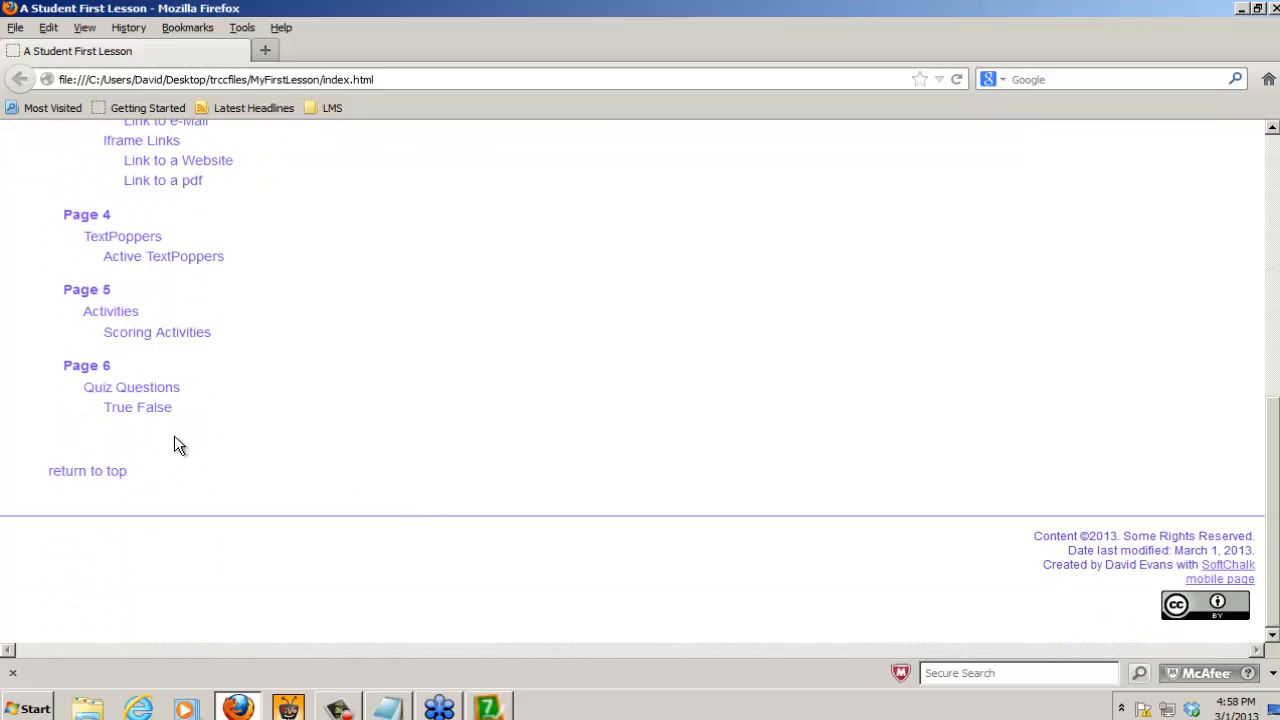
pyautogui.click(88, 370)
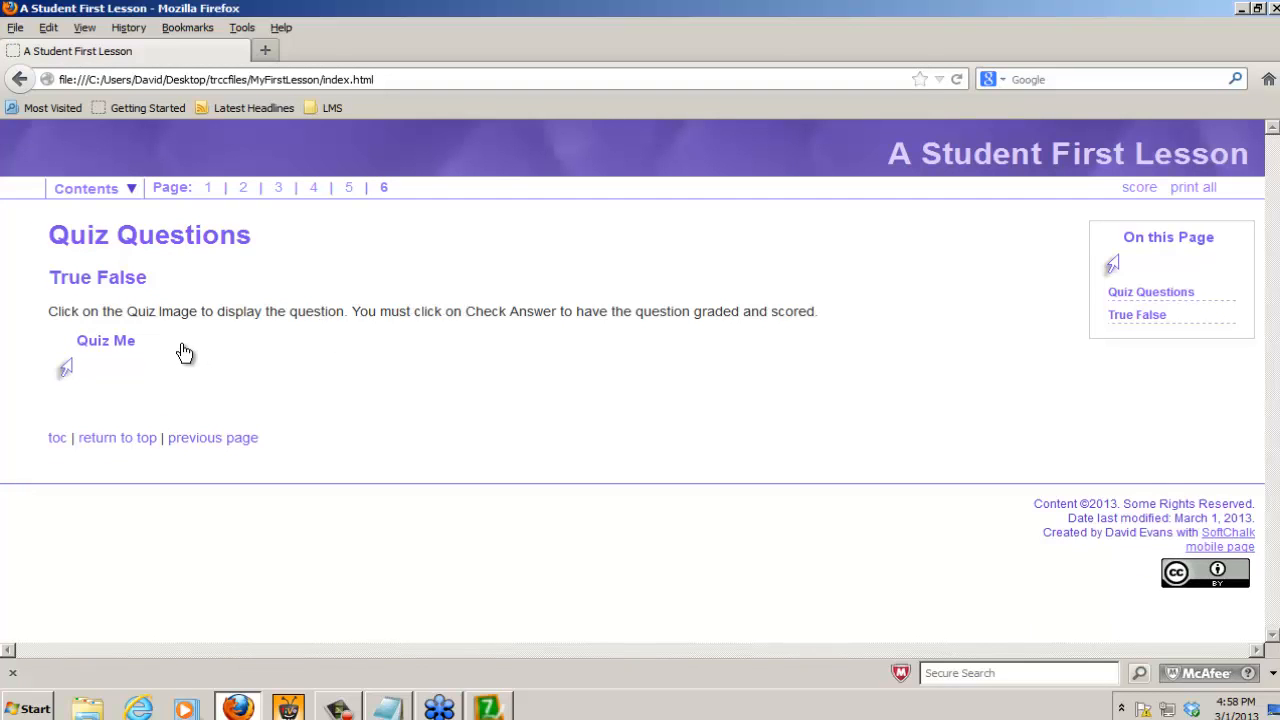
# Step: Test the Quiz Me question: display it, view its hint, answer True and check the answer
pyautogui.click(102, 350)
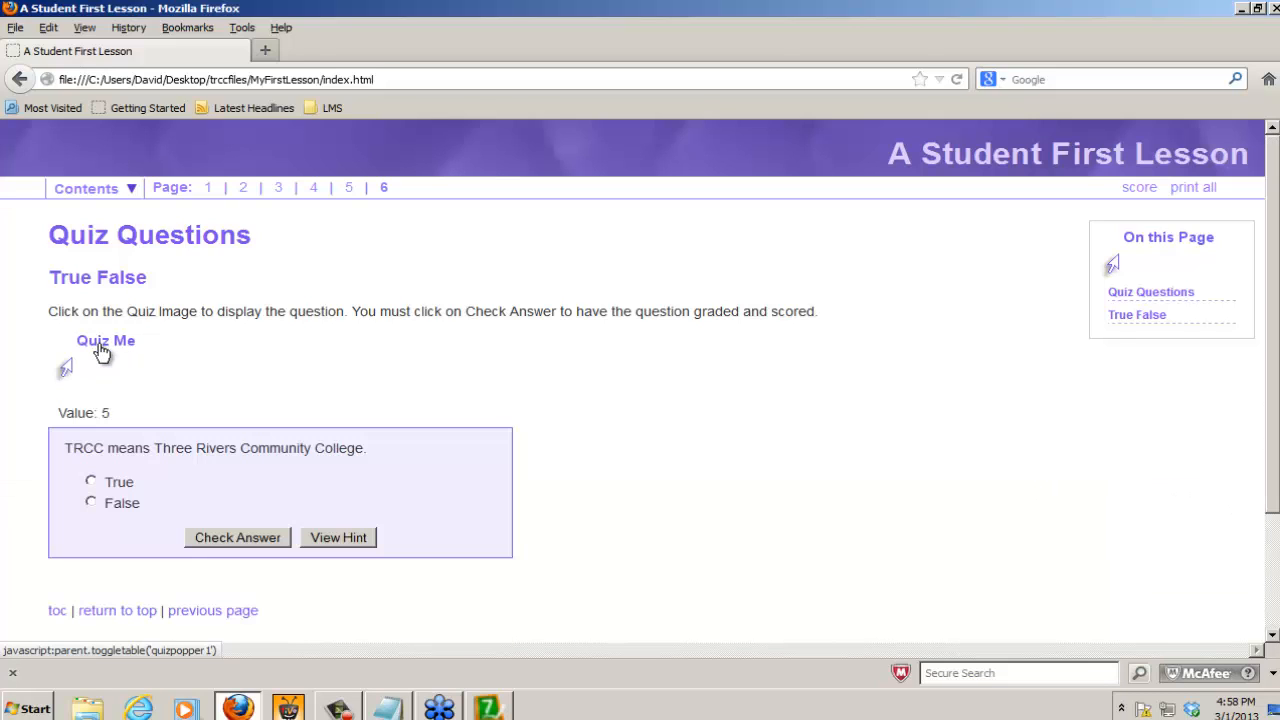
pyautogui.click(341, 537)
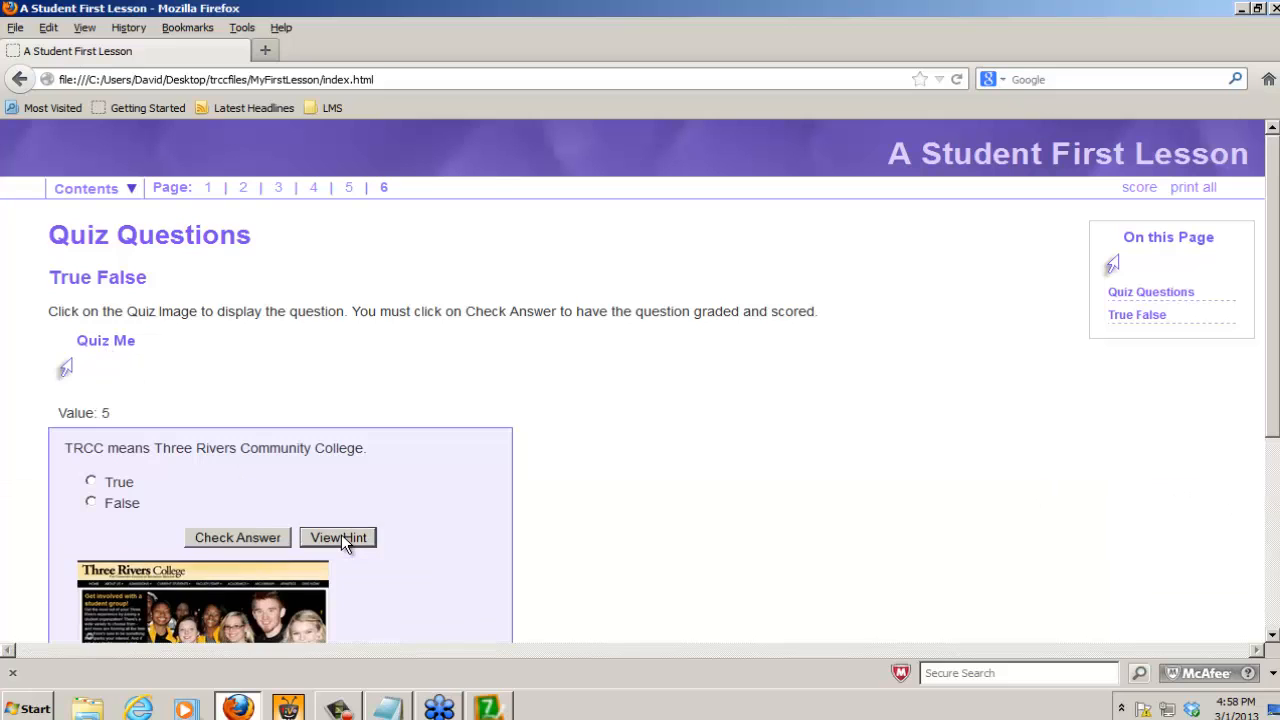
pyautogui.moveTo(1274, 425); pyautogui.dragTo(1272, 506)
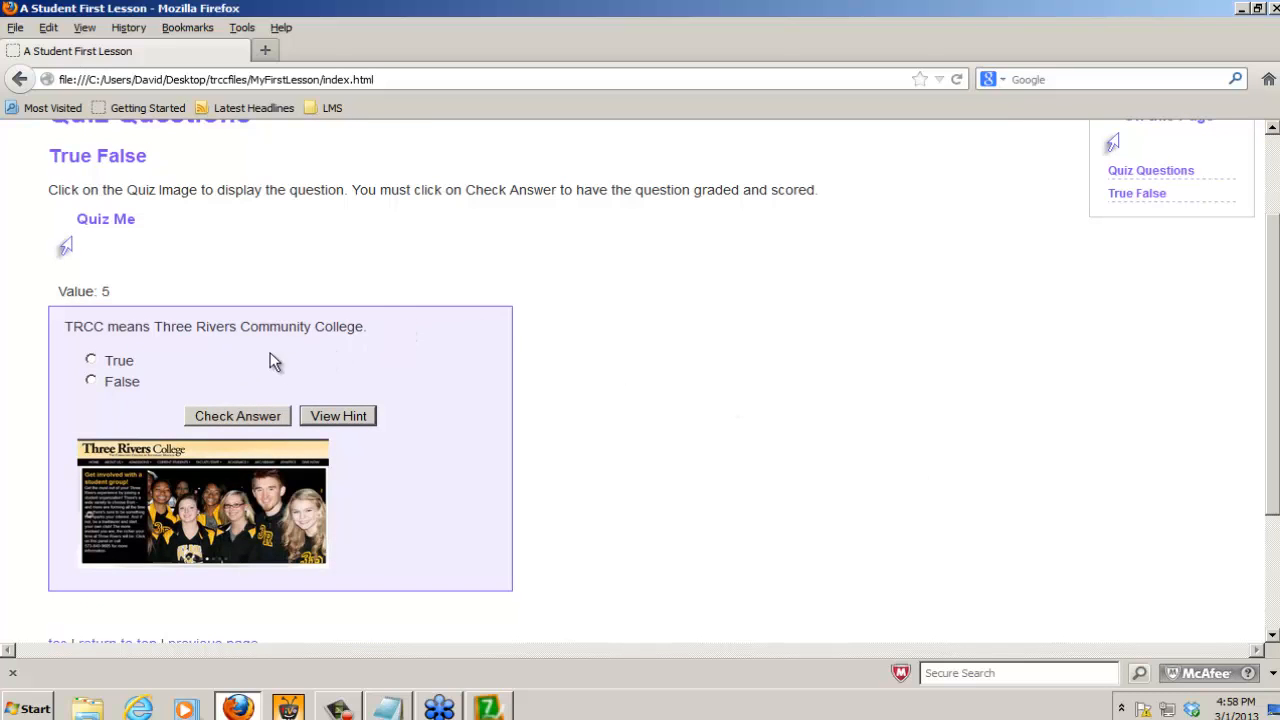
pyautogui.click(91, 361)
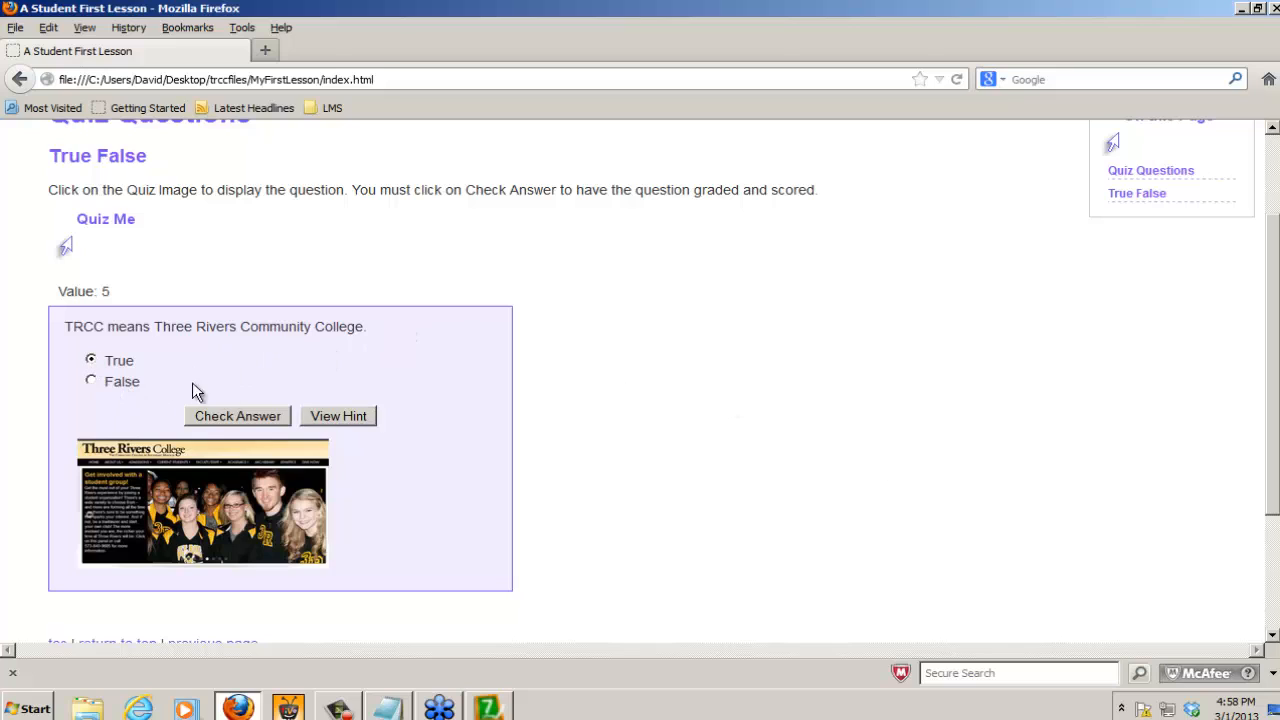
pyautogui.click(232, 418)
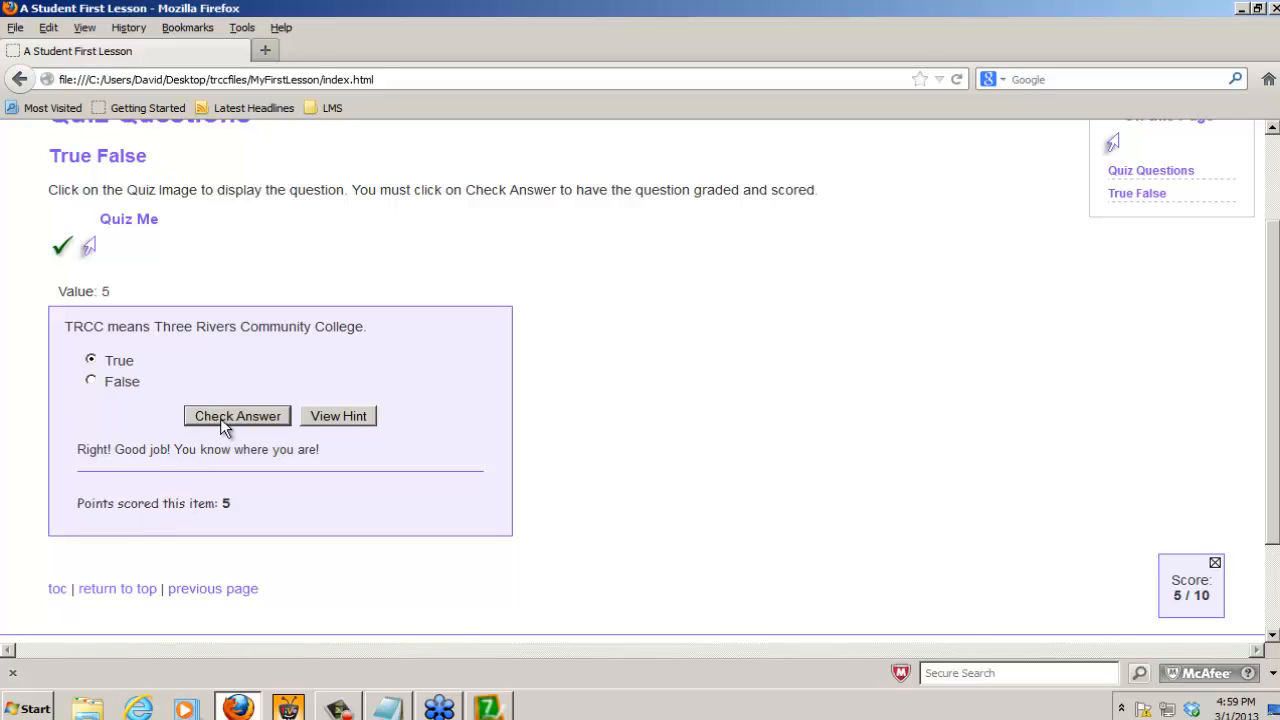
# Step: Examine the item's scored points, its value and the lesson's running score, and return to the lesson in SoftChalk
pyautogui.doubleClick(226, 503)
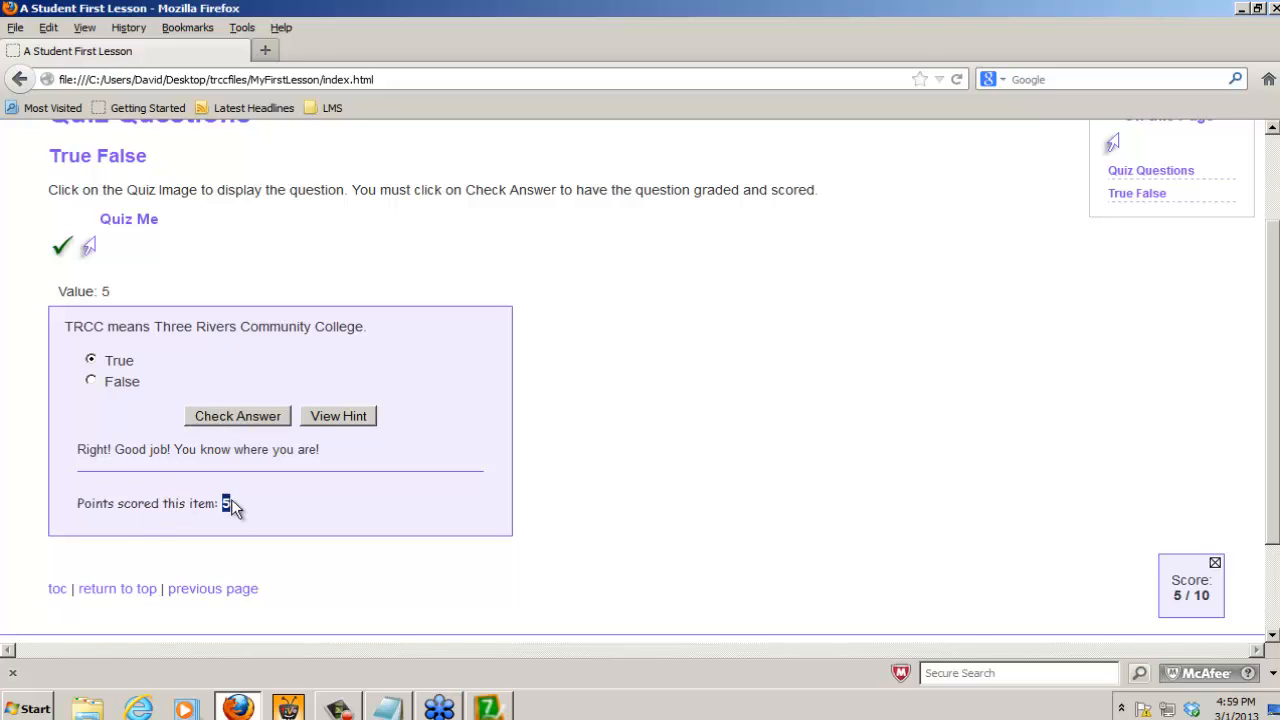
pyautogui.doubleClick(104, 291)
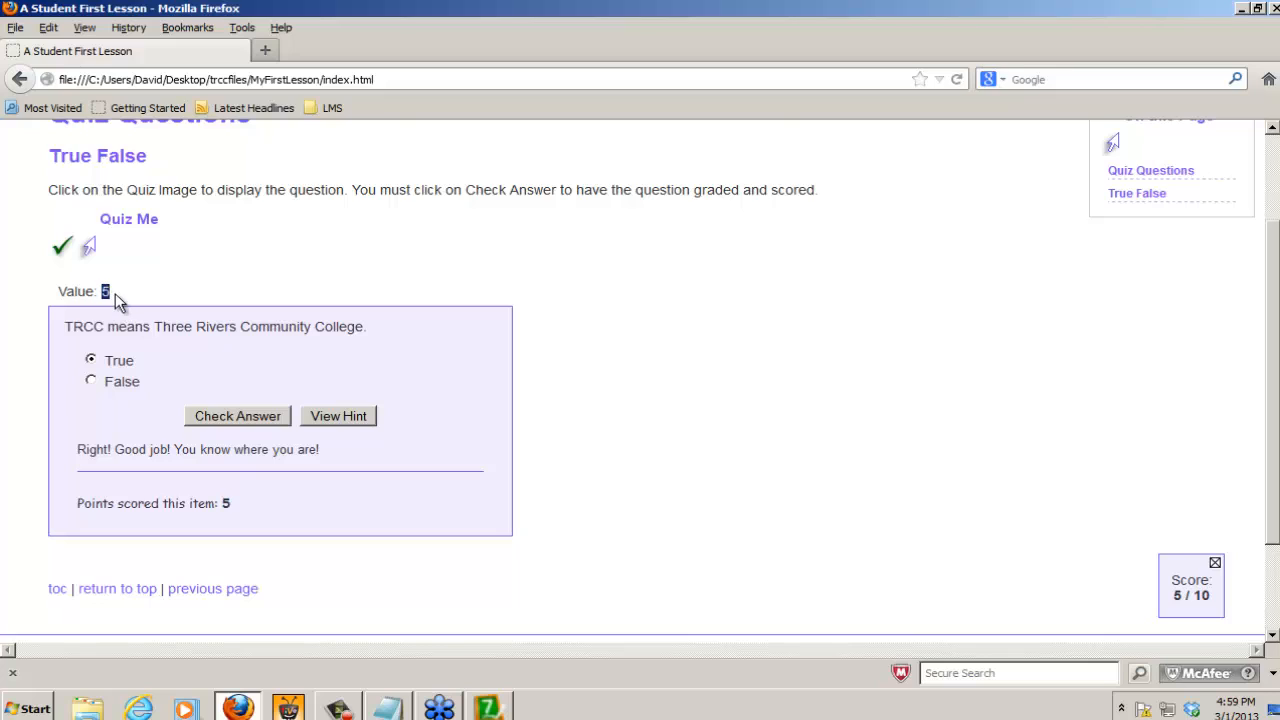
pyautogui.doubleClick(1177, 595)
pyautogui.doubleClick(1199, 595)
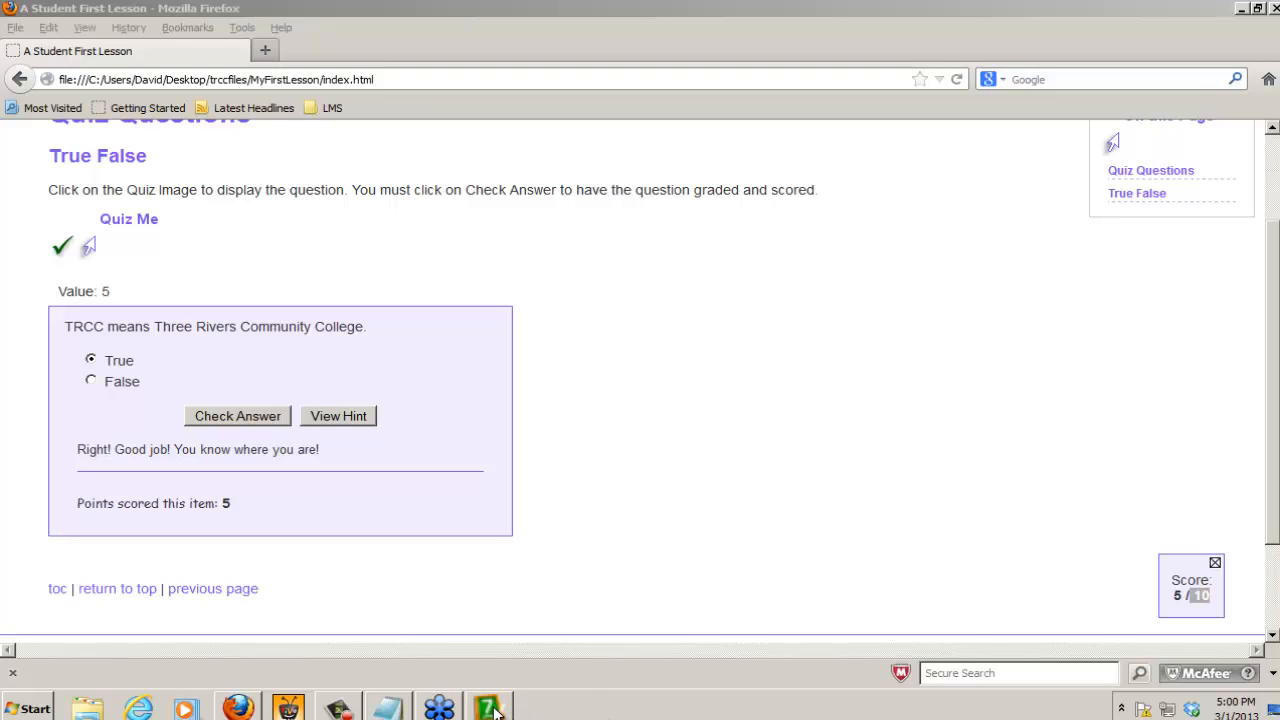
pyautogui.moveTo(495, 706)
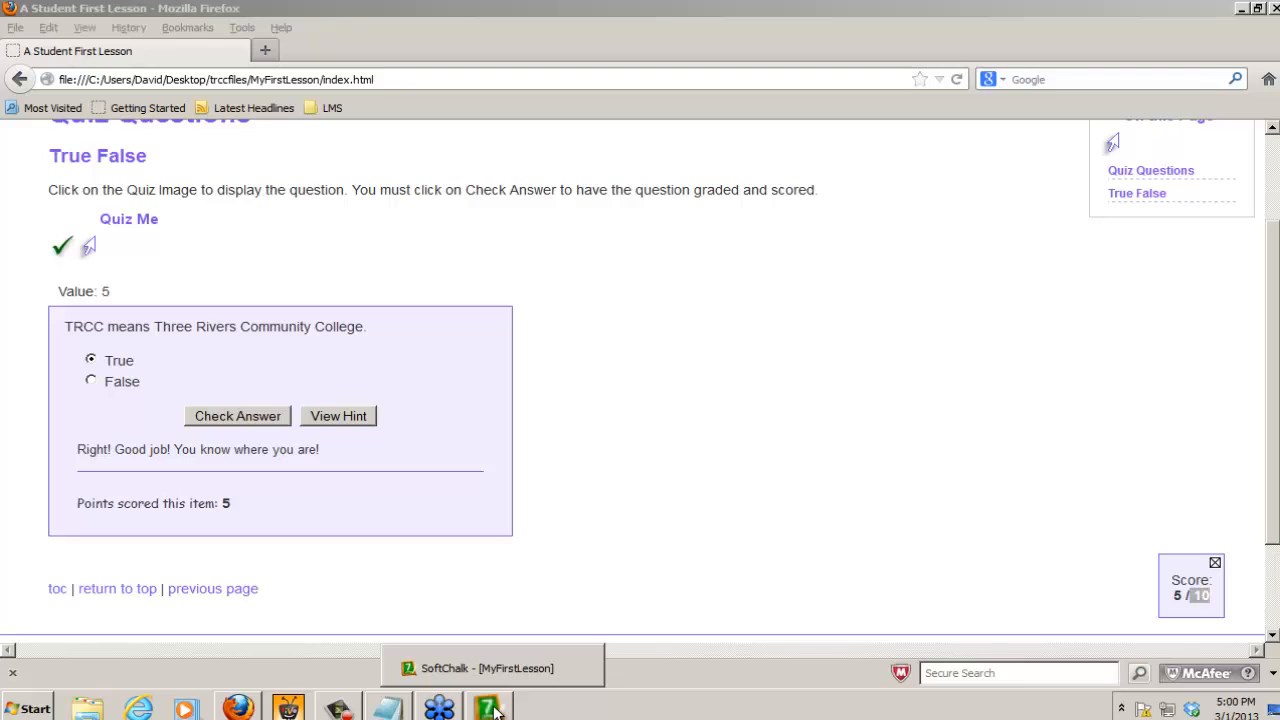
pyautogui.click(495, 708)
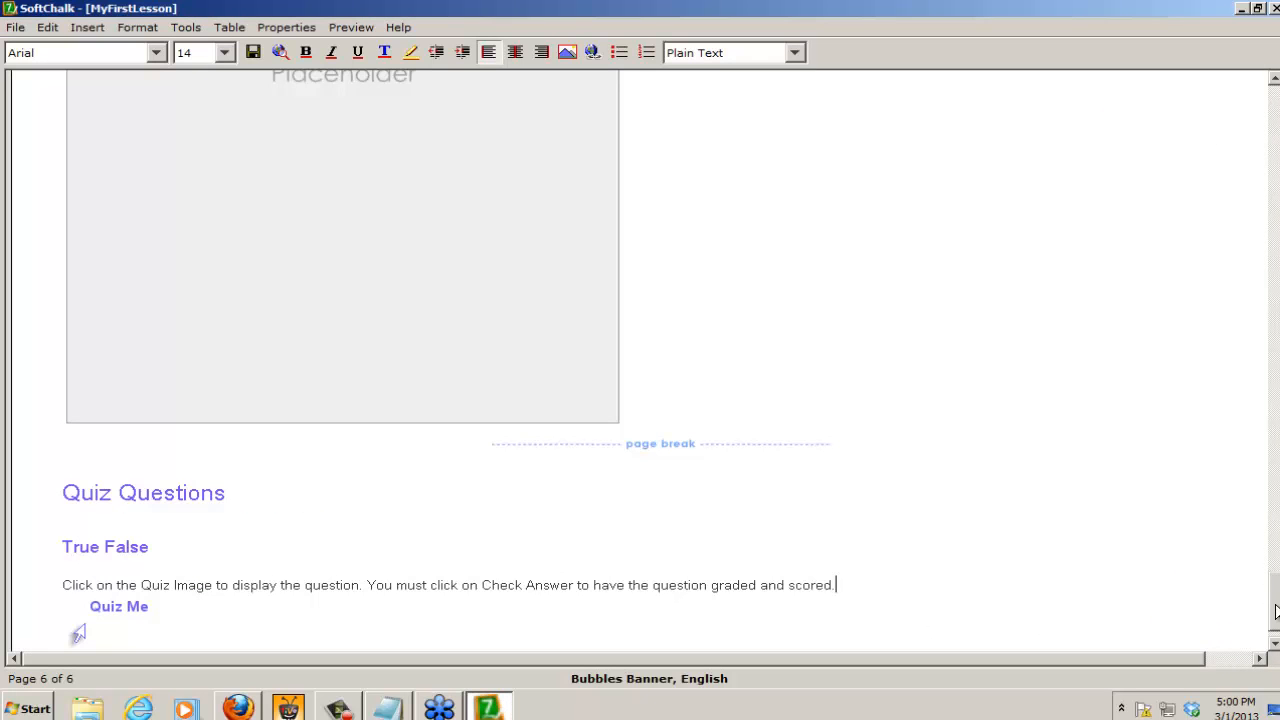
# Step: Start publishing the lesson, disconnect the current publishing account and display the list of all publish accounts
pyautogui.moveTo(1276, 612); pyautogui.dragTo(1275, 622)
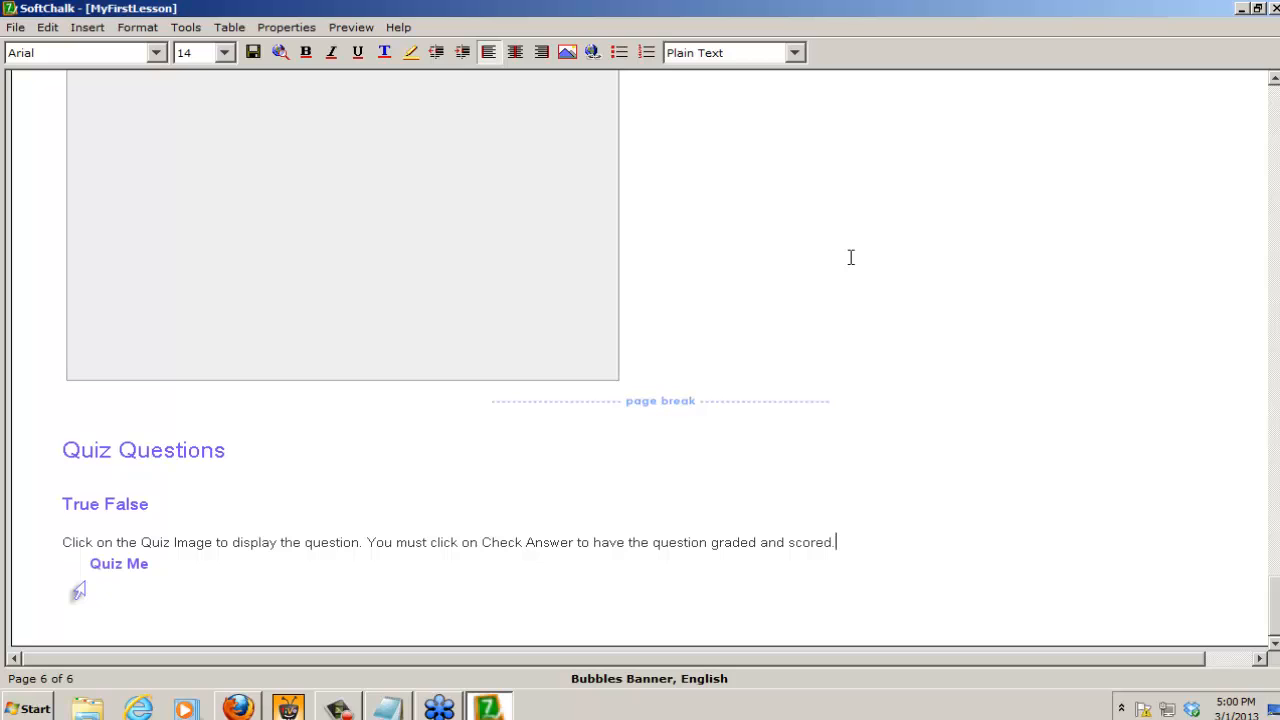
pyautogui.click(18, 30)
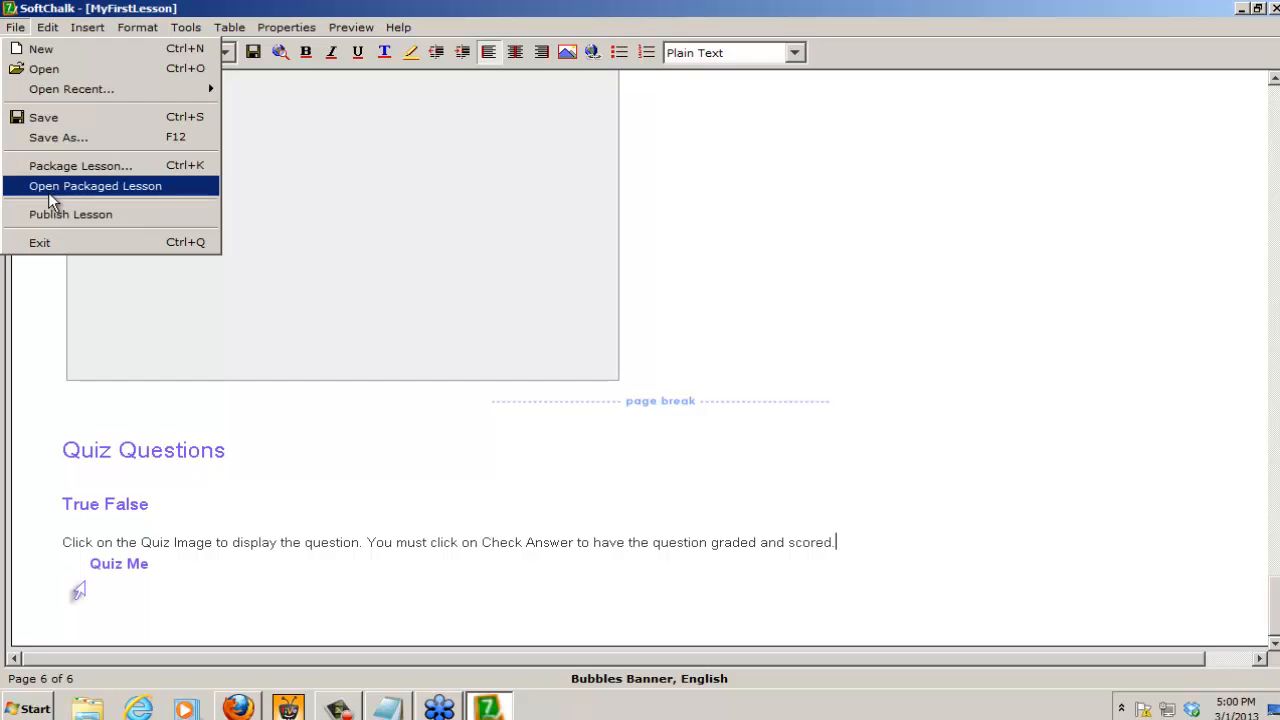
pyautogui.click(97, 222)
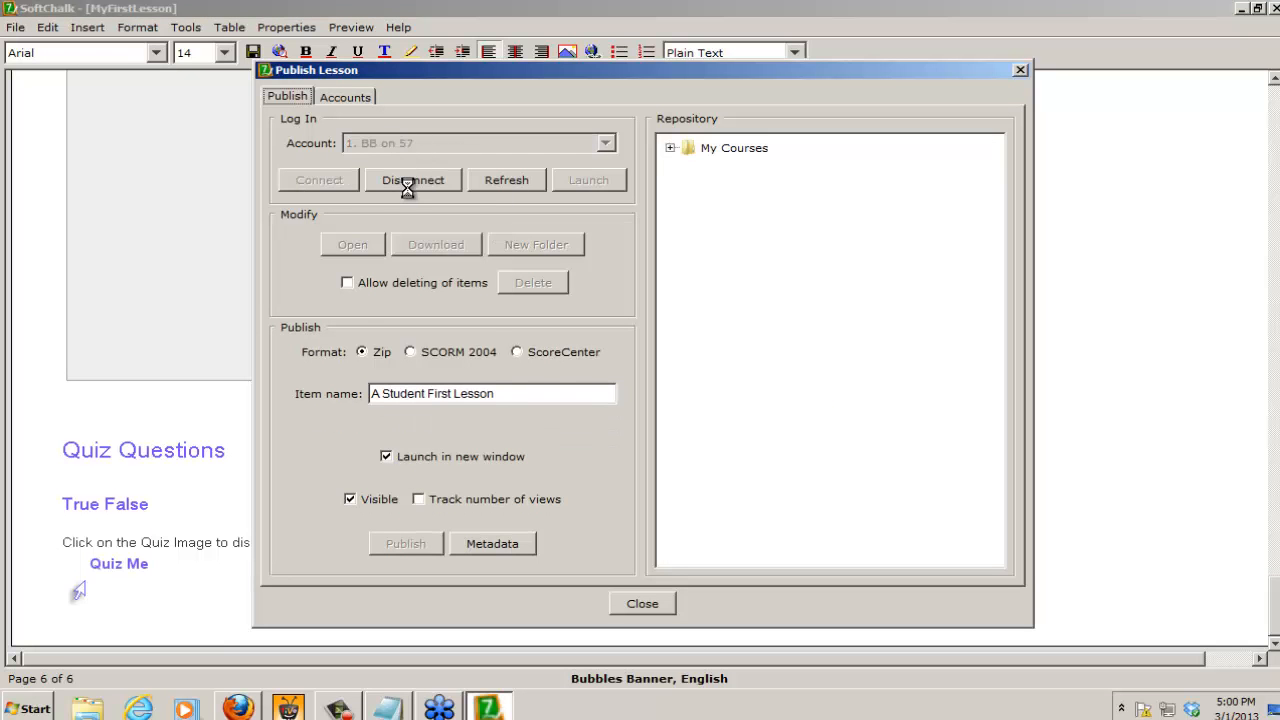
pyautogui.click(407, 182)
pyautogui.click(350, 96)
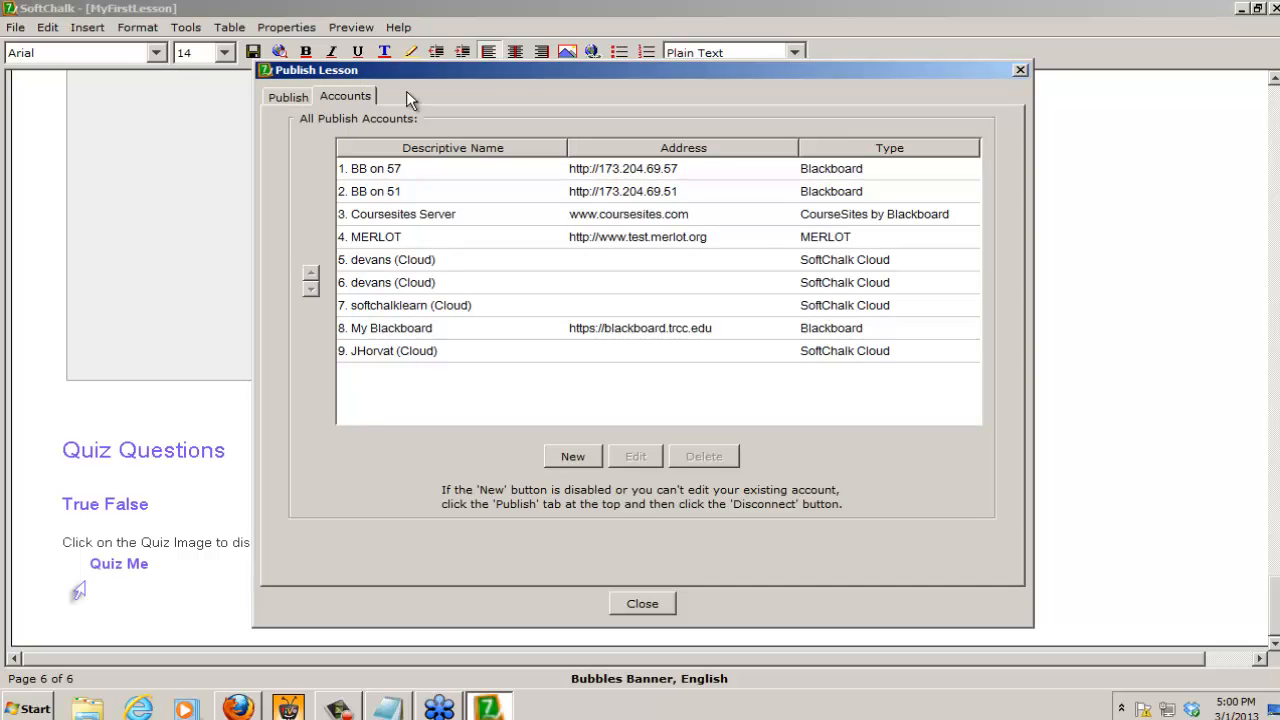
# Step: Delete the BB on 57 account from the publish accounts and confirm the deletion
pyautogui.click(468, 168)
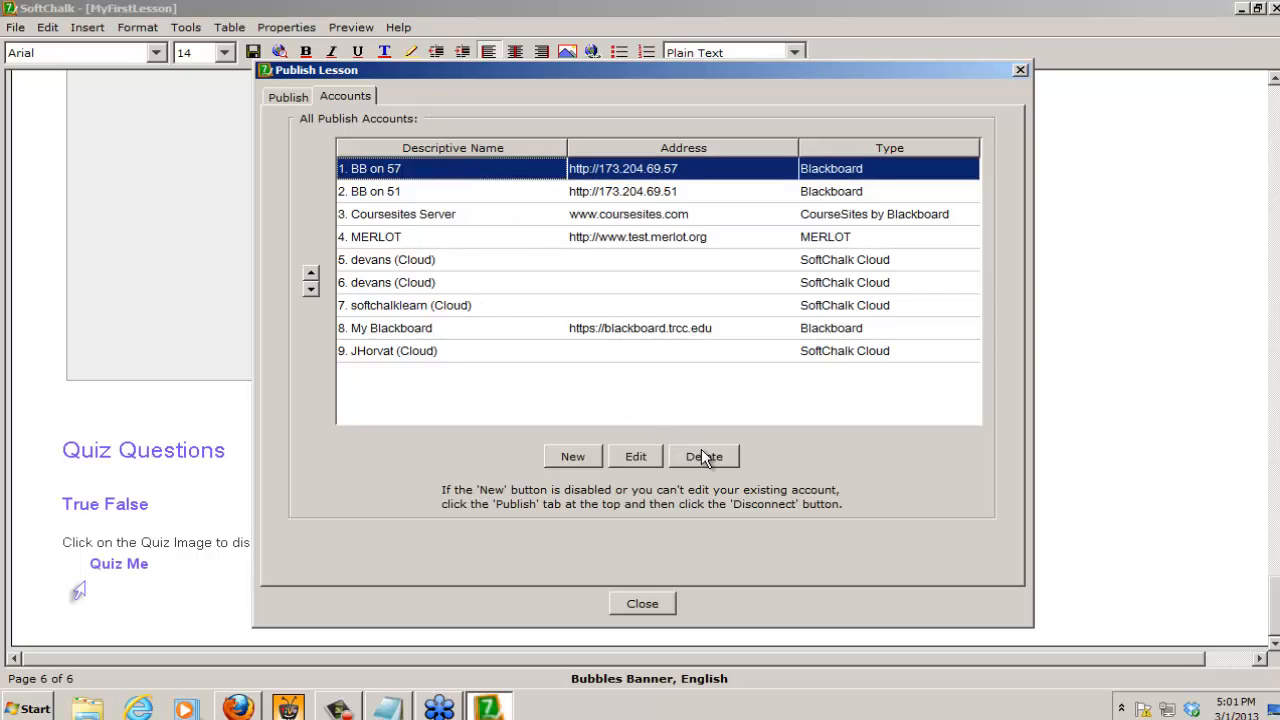
pyautogui.click(585, 455)
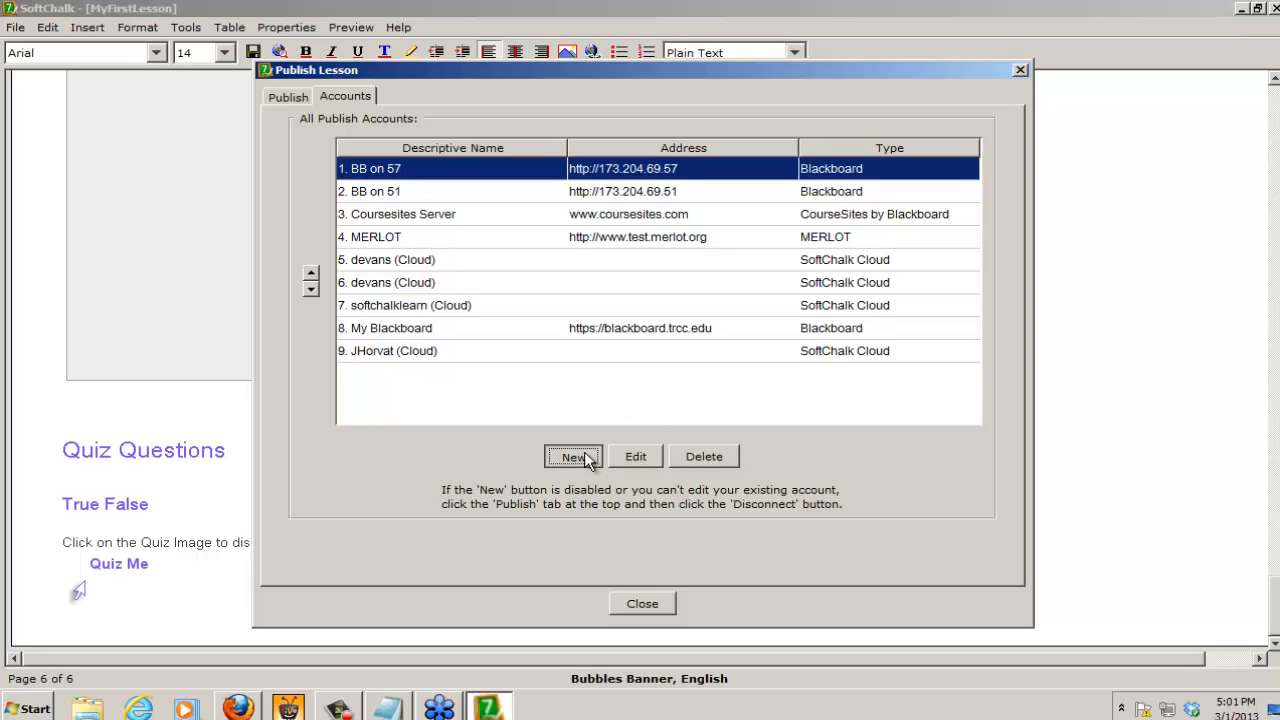
pyautogui.click(716, 455)
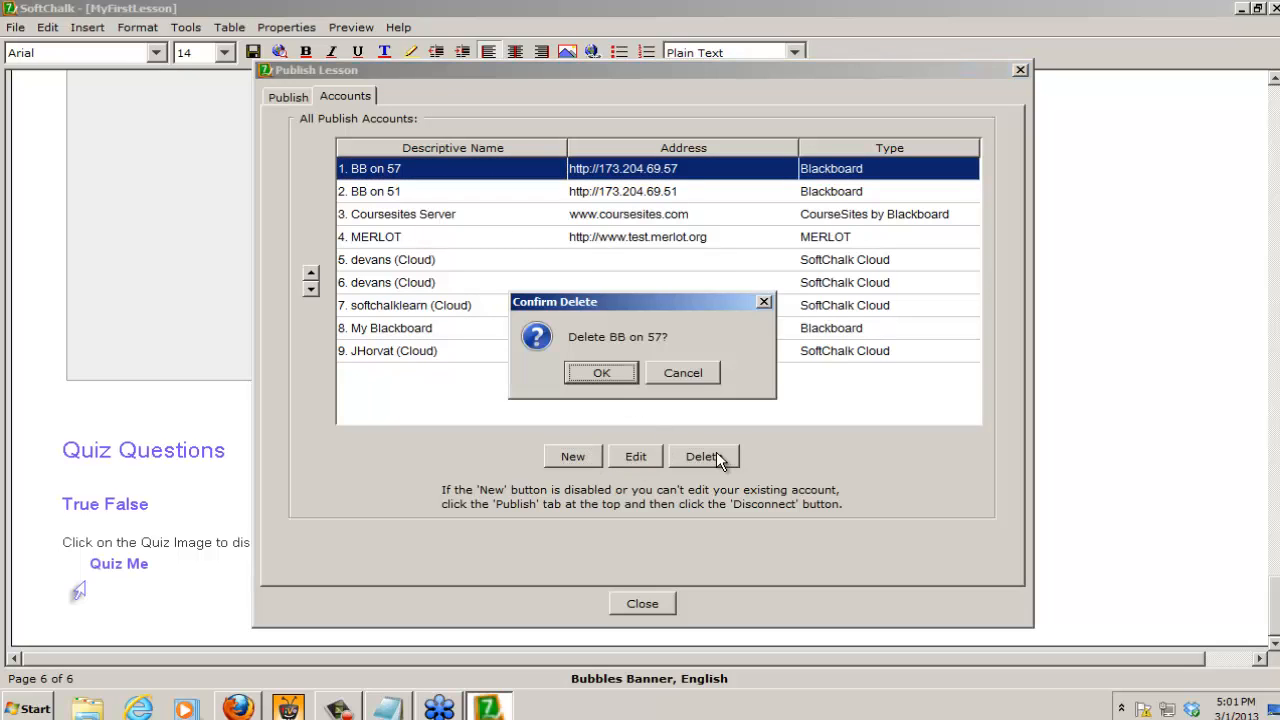
pyautogui.click(607, 371)
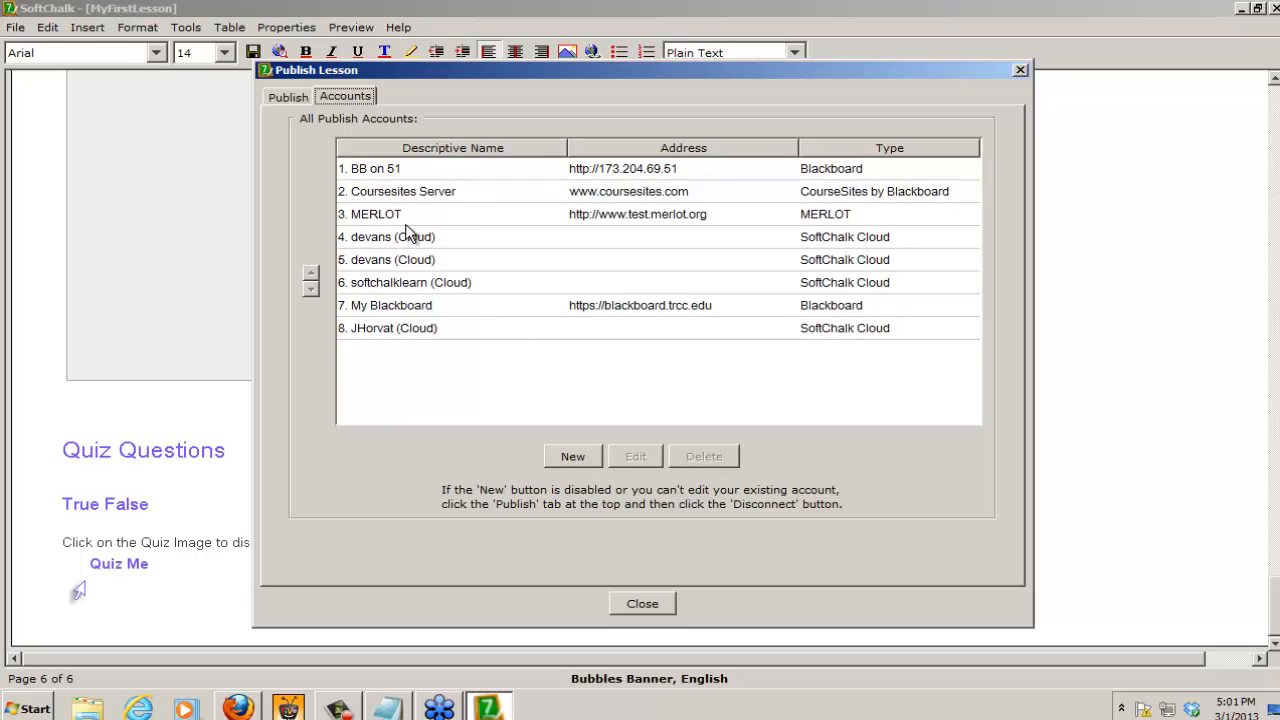
# Step: Create a new Blackboard publish account with the descriptive name "My Blackboard Connection"
pyautogui.click(569, 453)
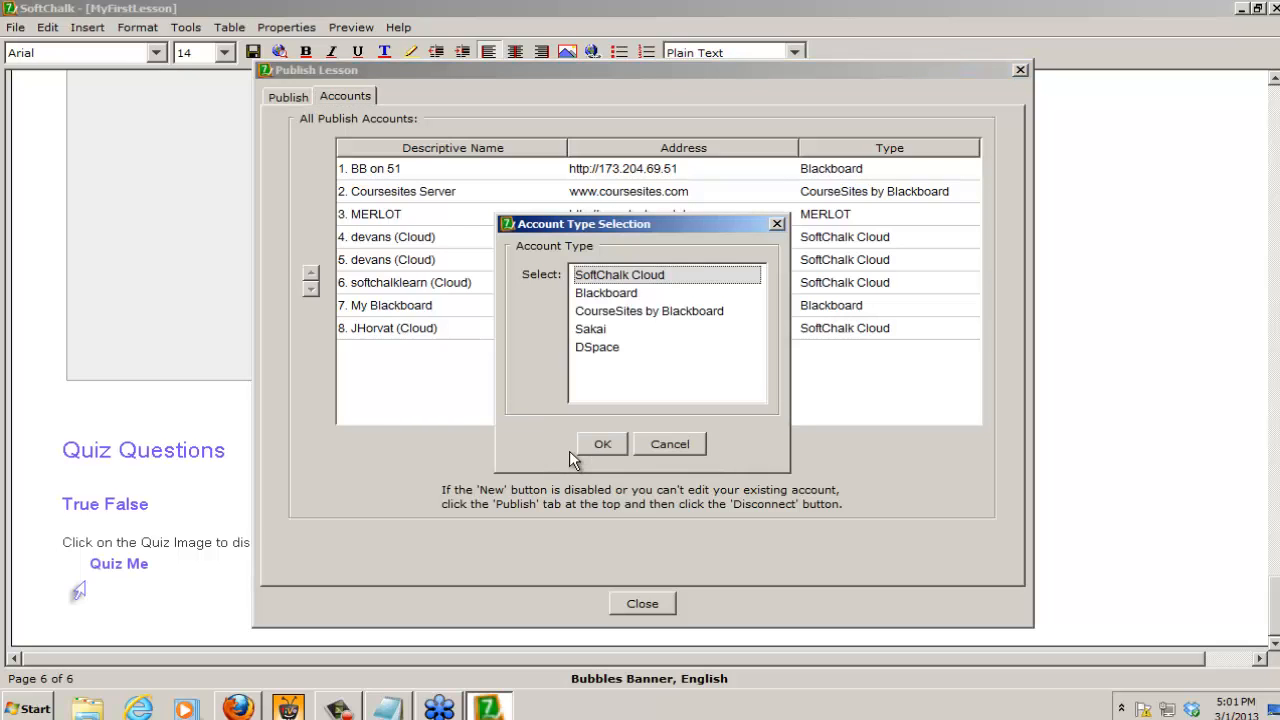
pyautogui.click(612, 296)
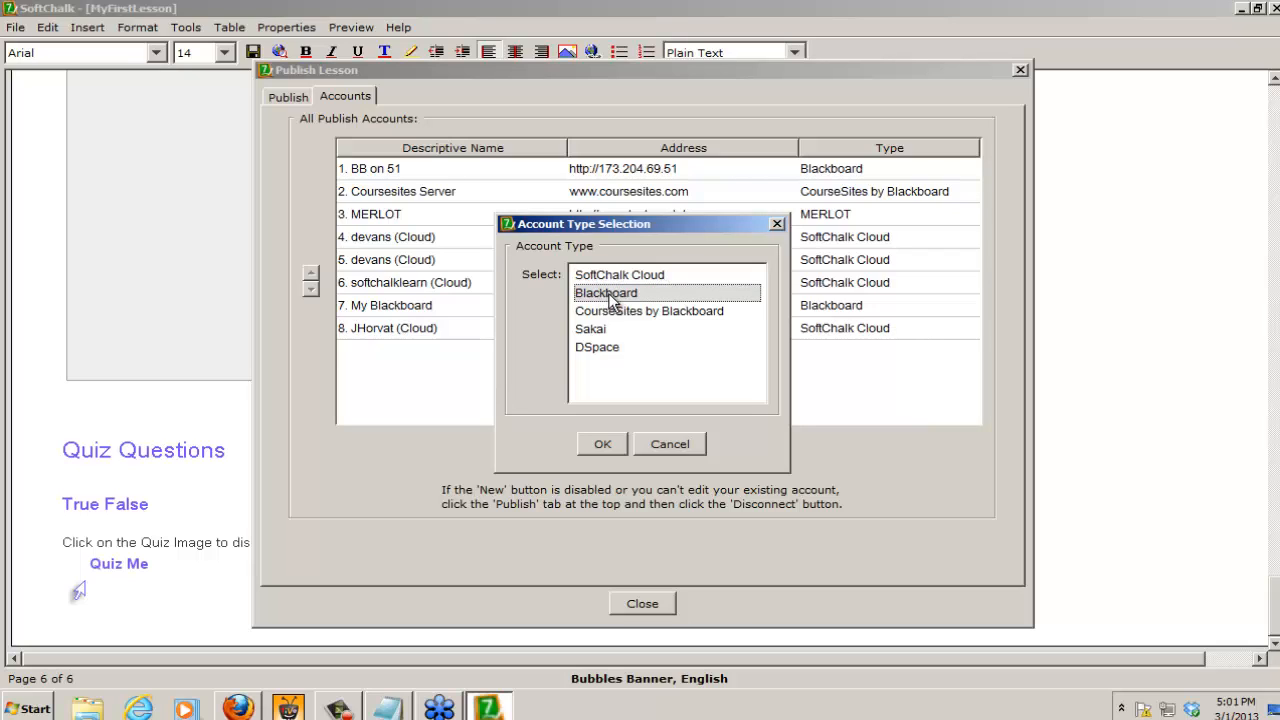
pyautogui.click(601, 444)
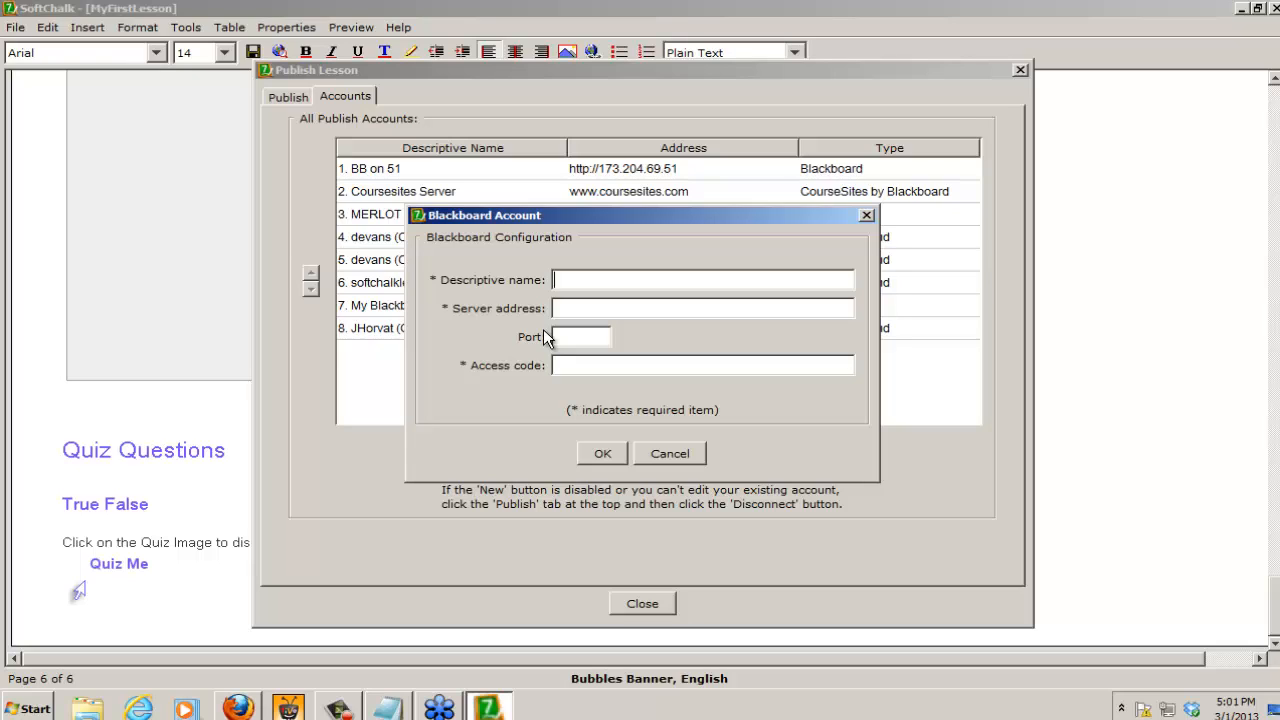
pyautogui.write('My Blackboard Connection')
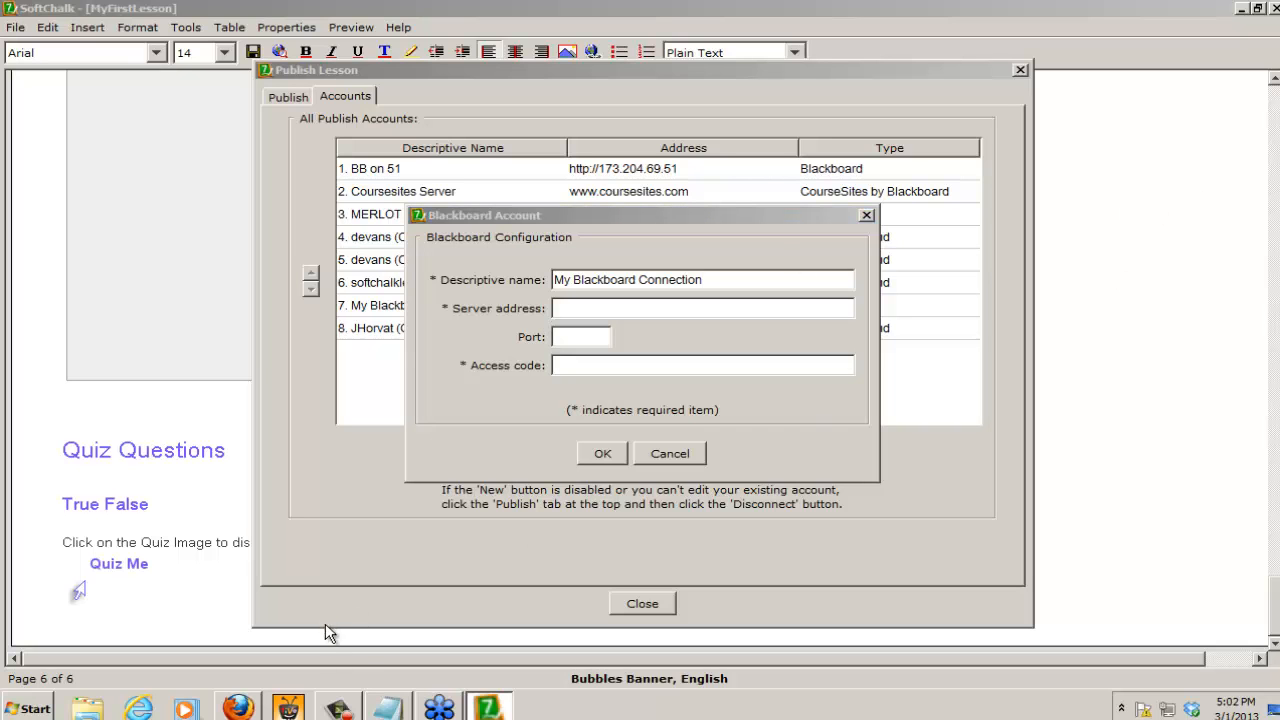
# Step: Switch to Firefox, load trcc.edu in a new tab and open the college's Blackboard login page
pyautogui.click(240, 710)
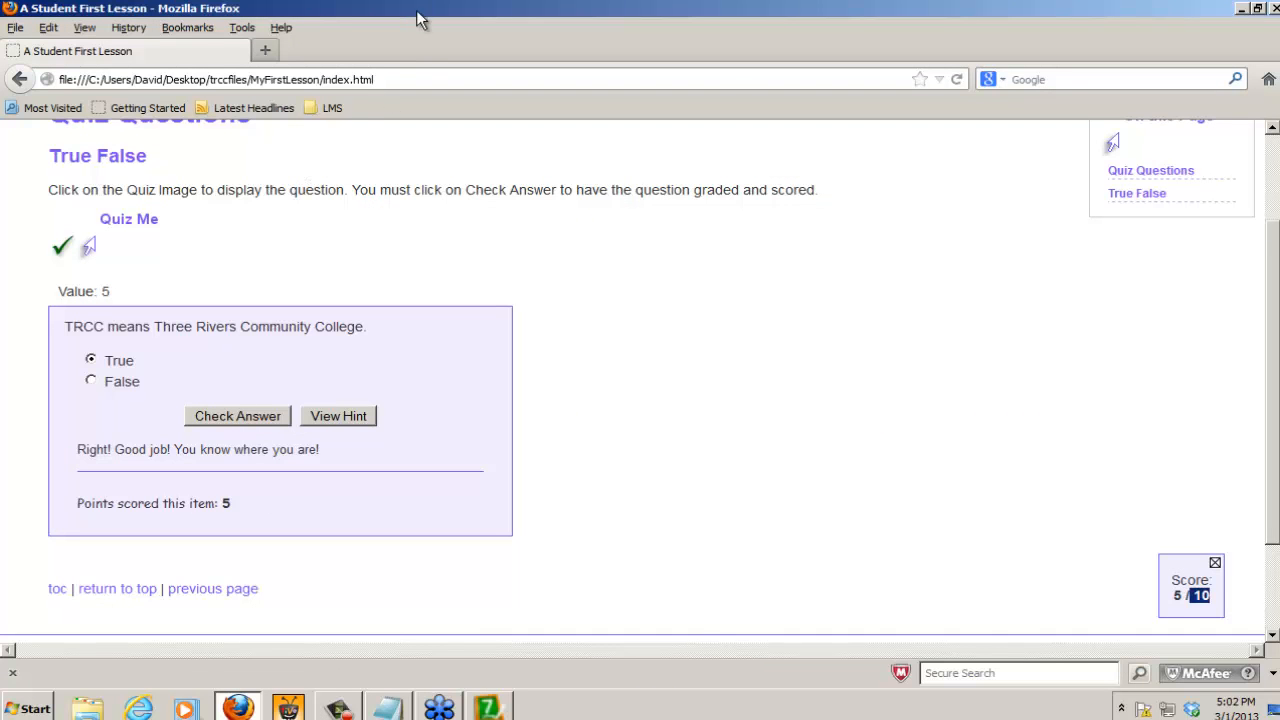
pyautogui.click(265, 50)
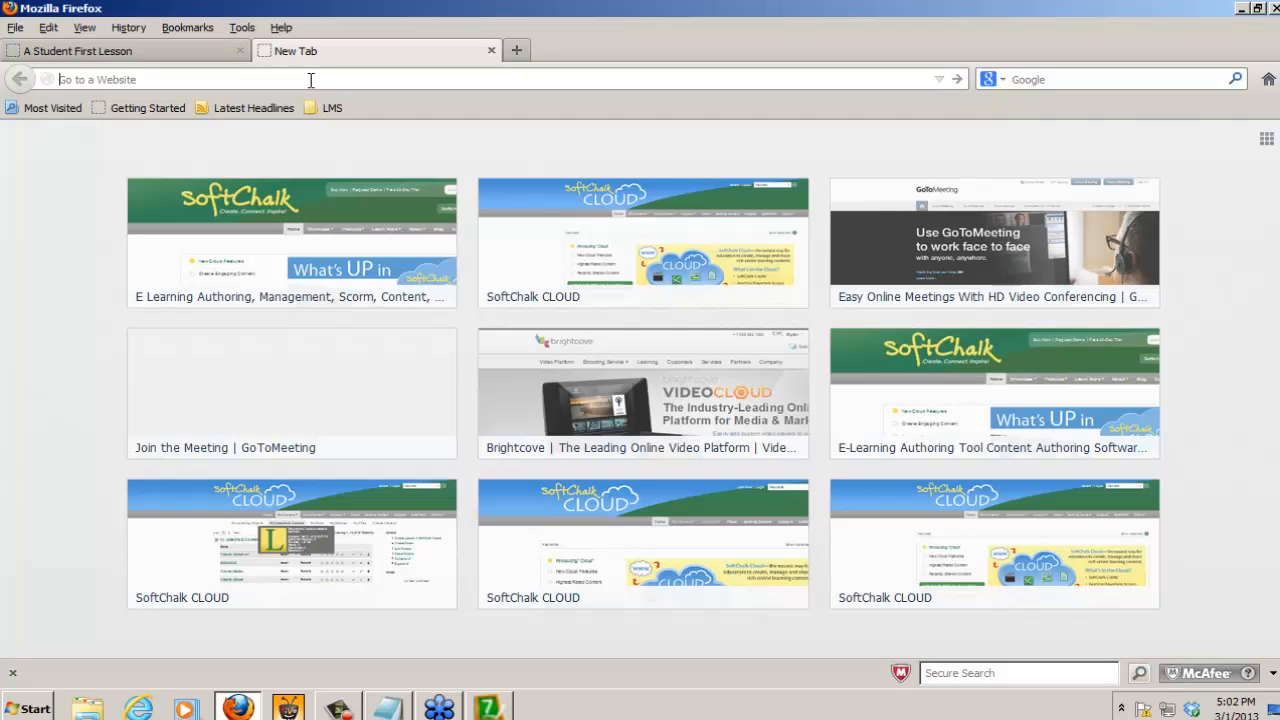
pyautogui.write('trcc.')
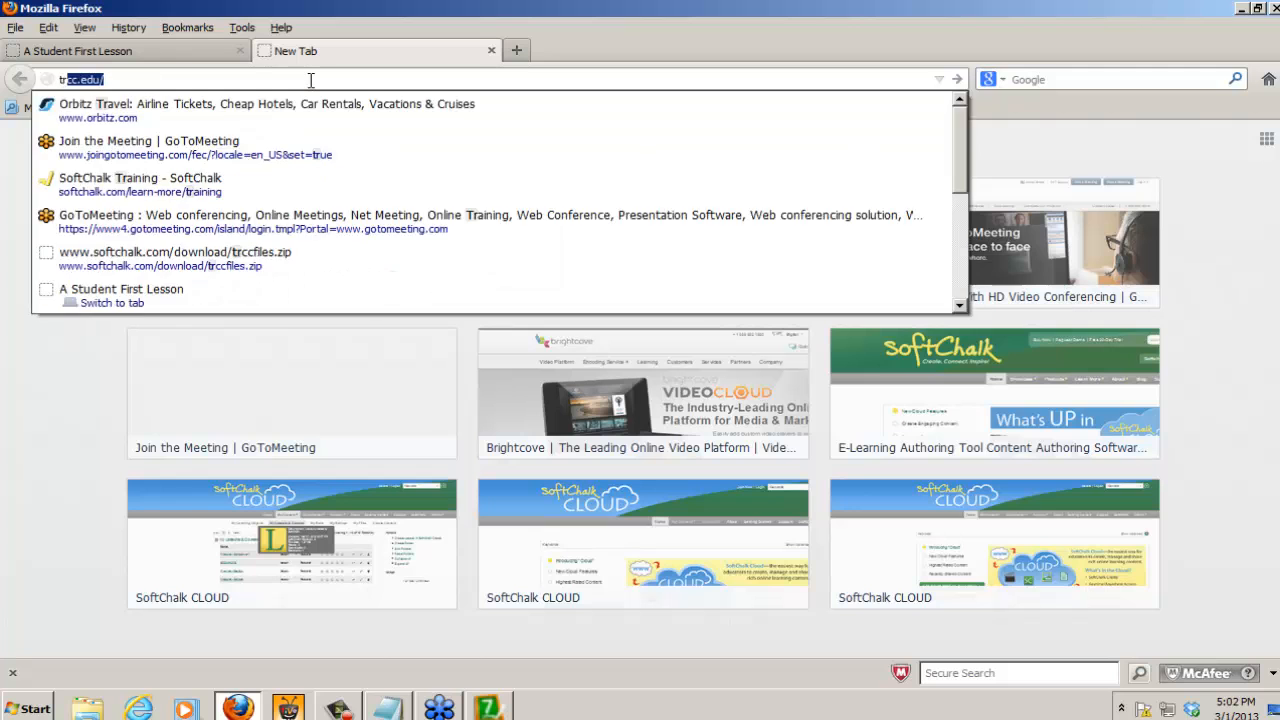
pyautogui.write('edu')
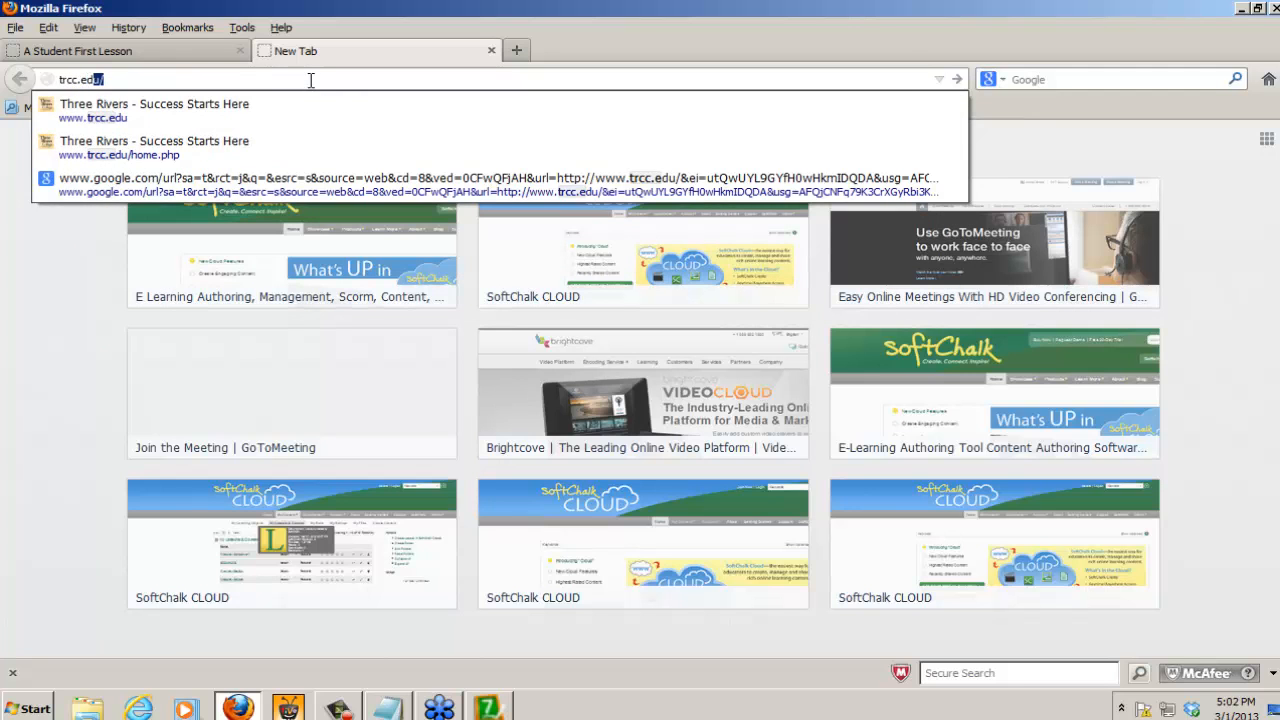
pyautogui.press('Return')
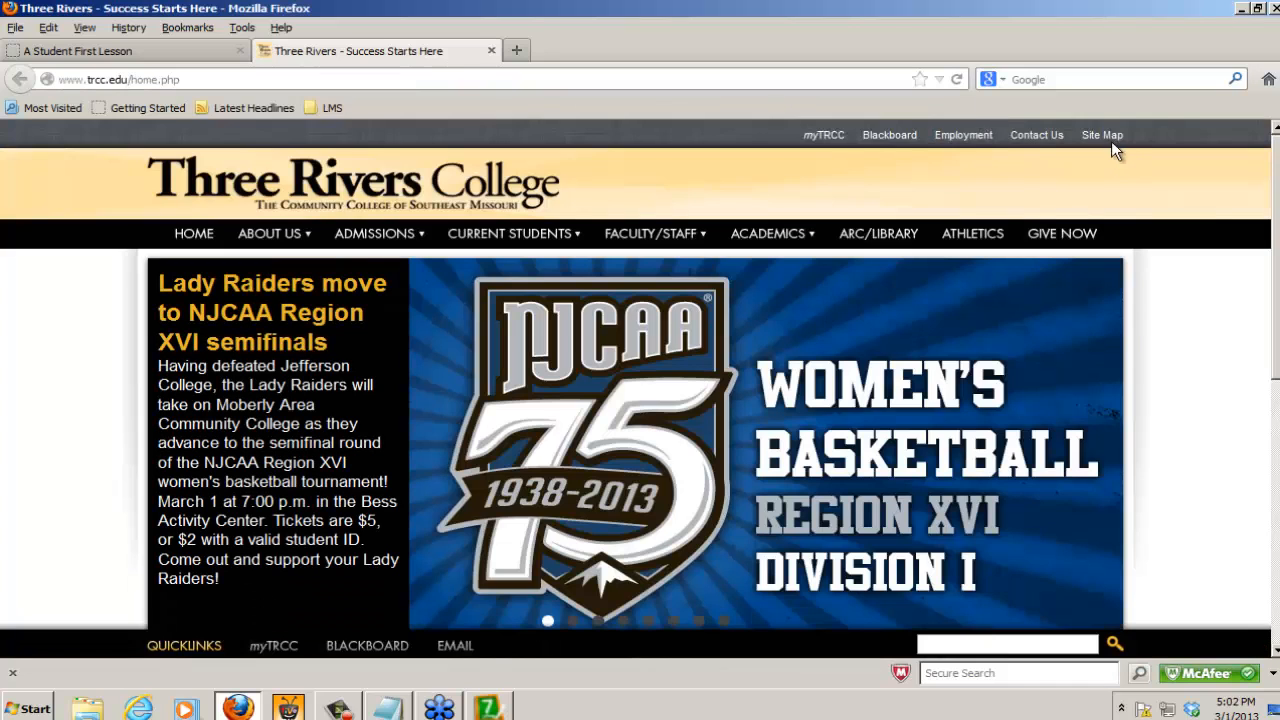
pyautogui.click(885, 137)
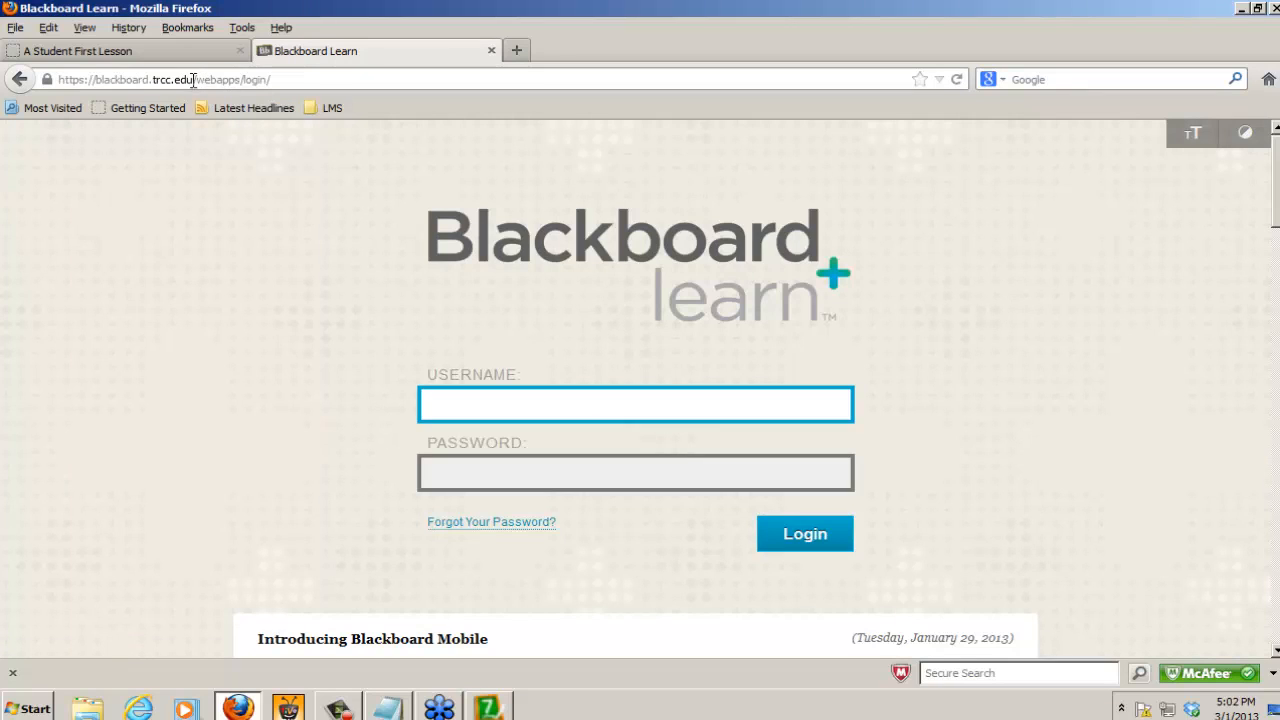
pyautogui.moveTo(193, 80); pyautogui.dragTo(45, 79)
pyautogui.hotkey('ctrl', 'c')
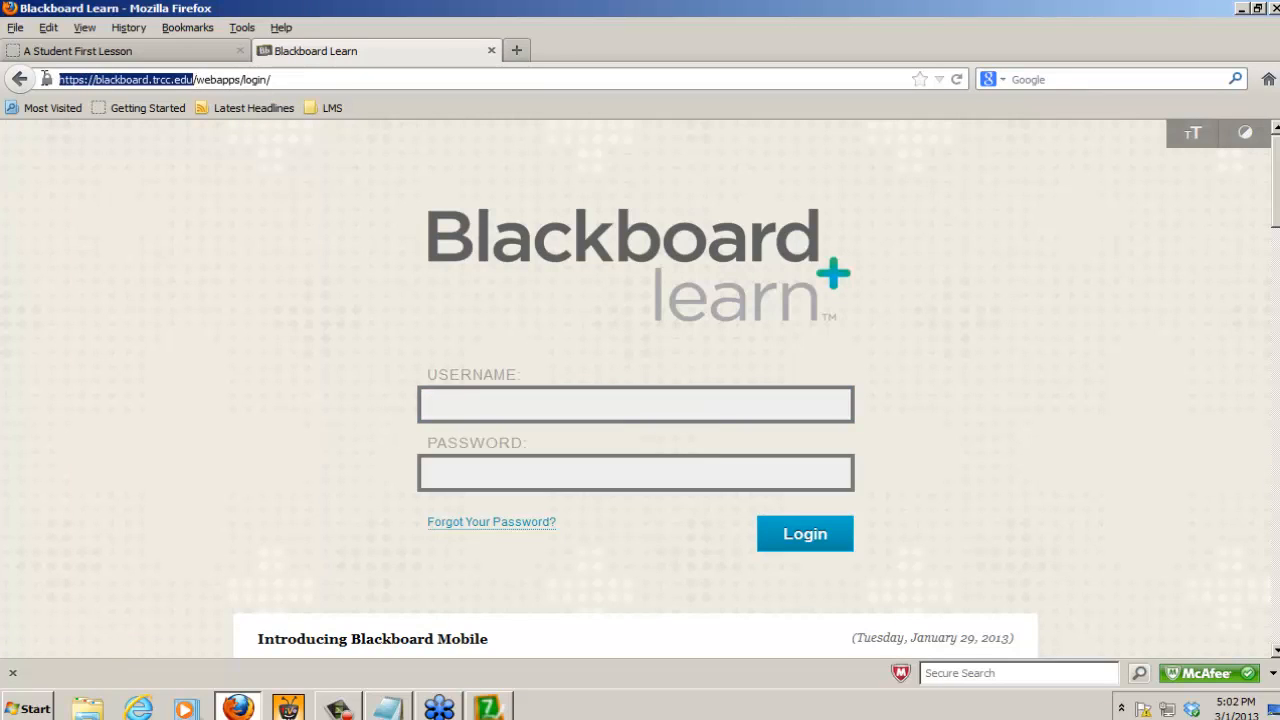
pyautogui.click(488, 709)
pyautogui.click(562, 309)
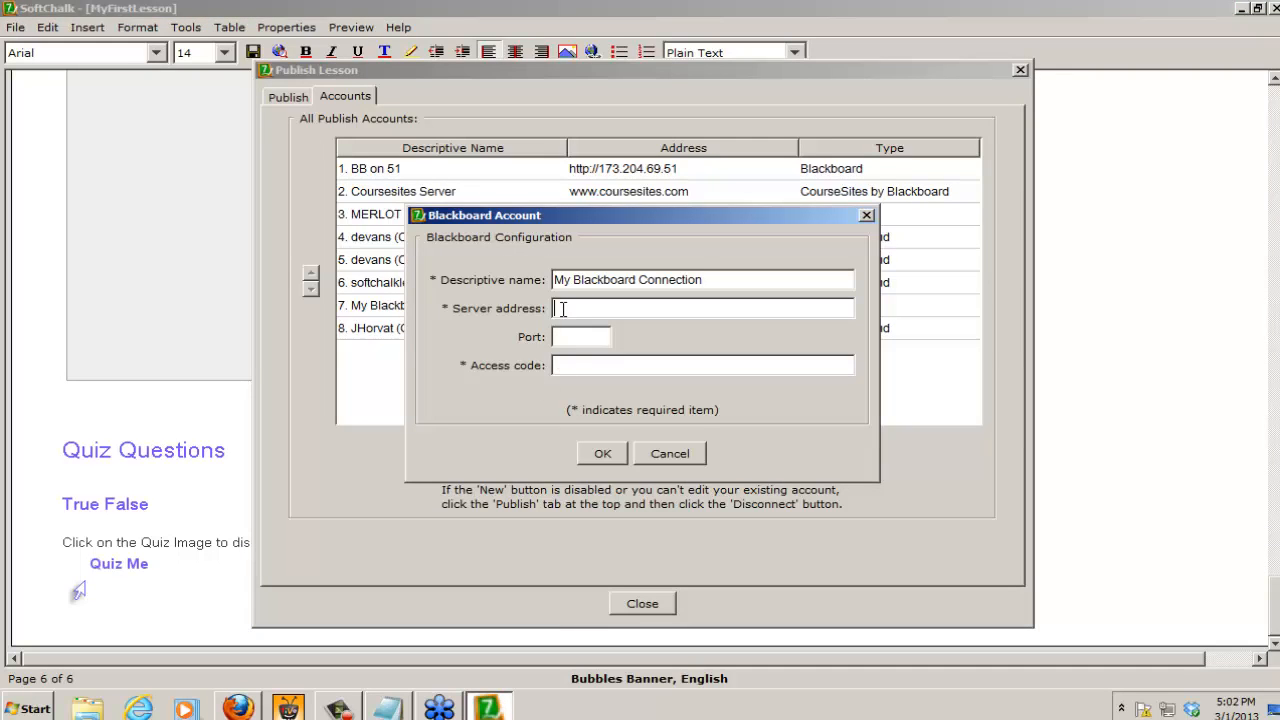
pyautogui.hotkey('ctrl', 'v')
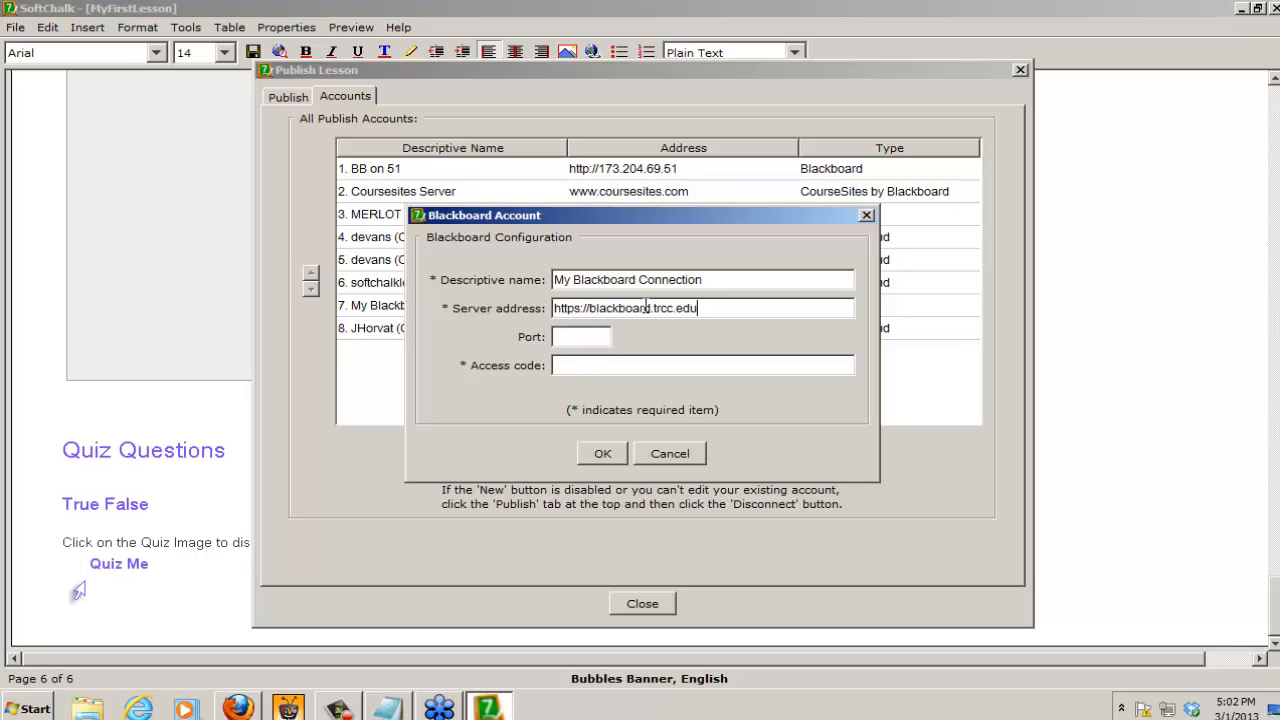
pyautogui.click(655, 308)
pyautogui.write('t')
# Step: Highlight the account's server address, switch to Firefox and close the Blackboard Learn tab
pyautogui.moveTo(236, 708)
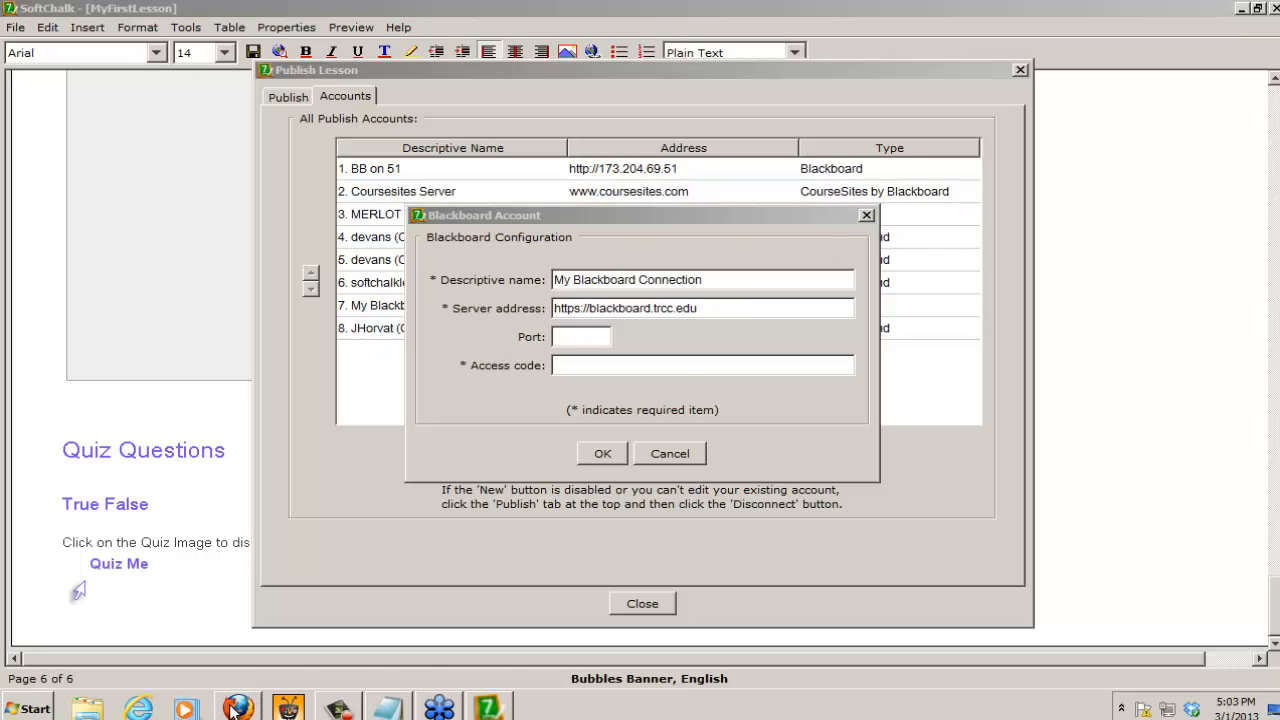
pyautogui.moveTo(240, 708)
pyautogui.moveTo(720, 308); pyautogui.dragTo(526, 310)
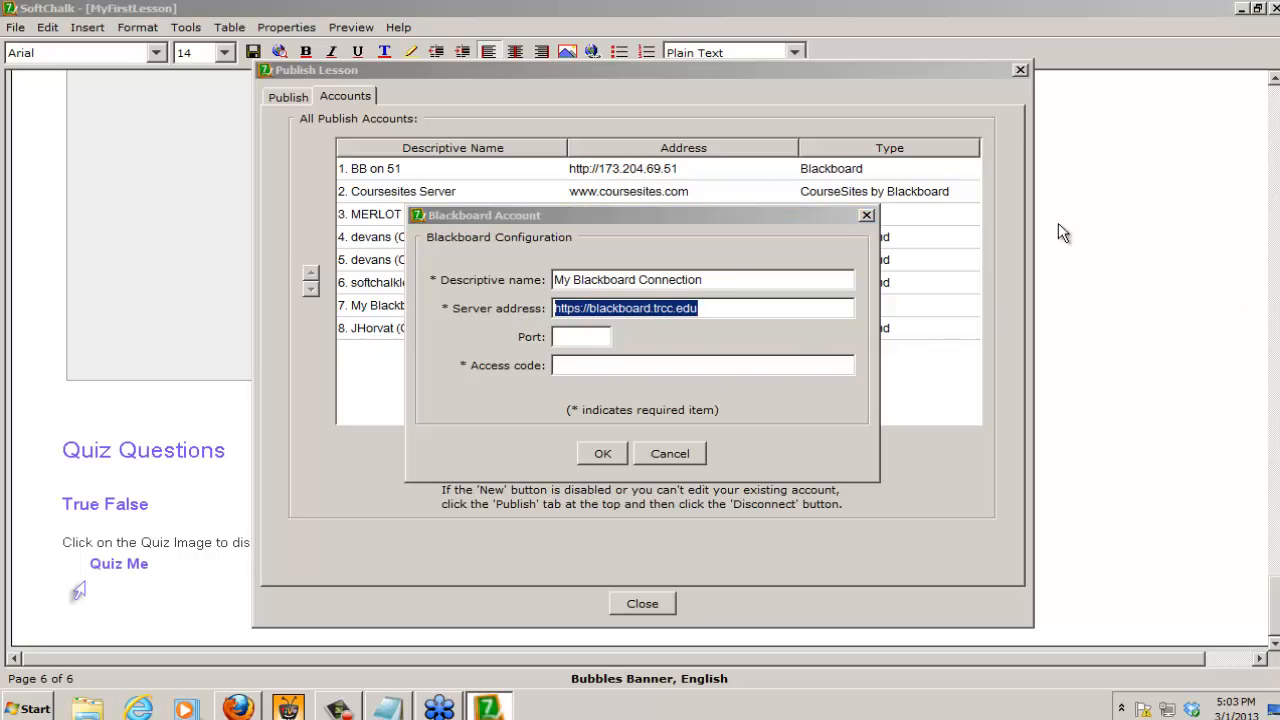
pyautogui.click(240, 708)
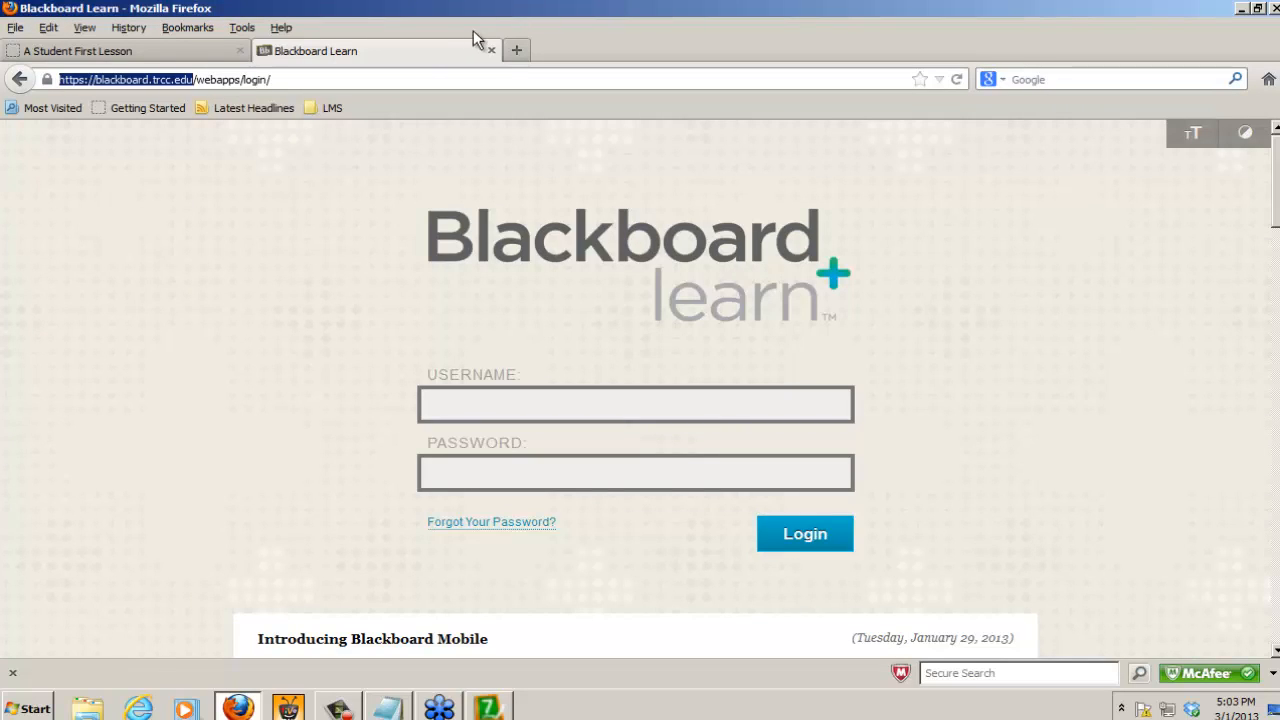
pyautogui.click(492, 48)
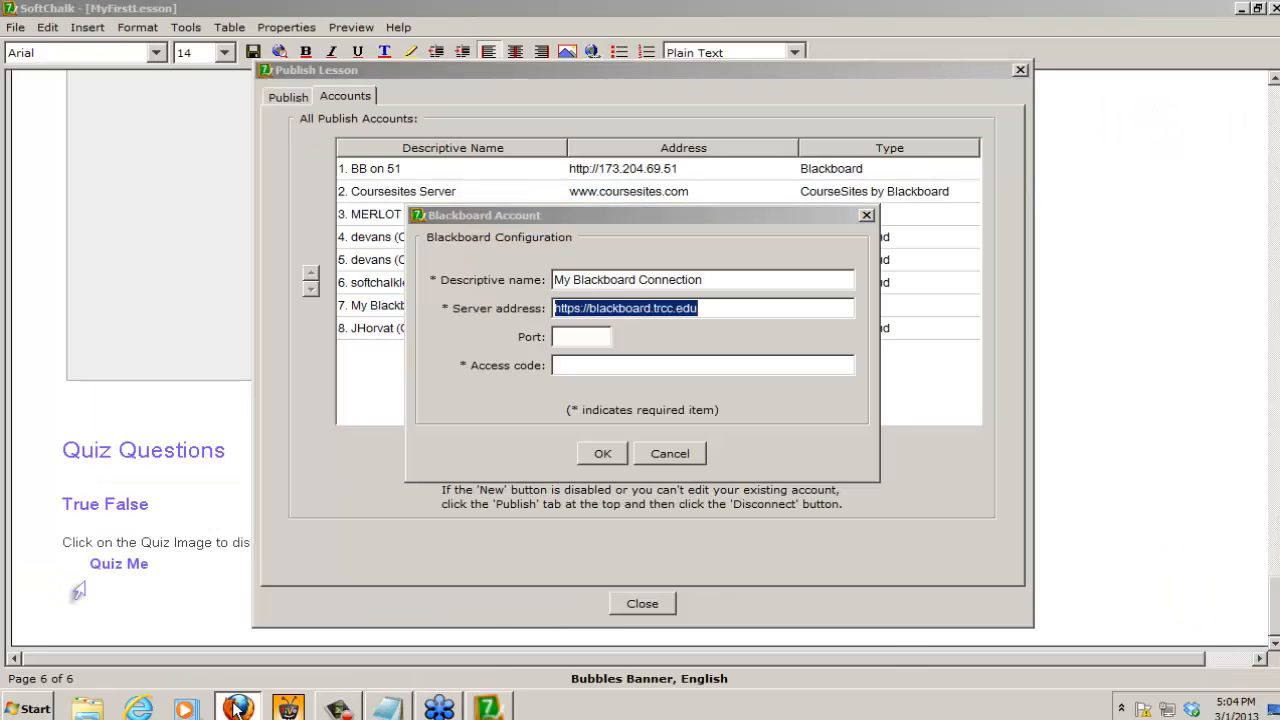
# Step: Load trcc.edu in the lesson preview's tab in Firefox and open the Blackboard login page from the college site
pyautogui.click(235, 708)
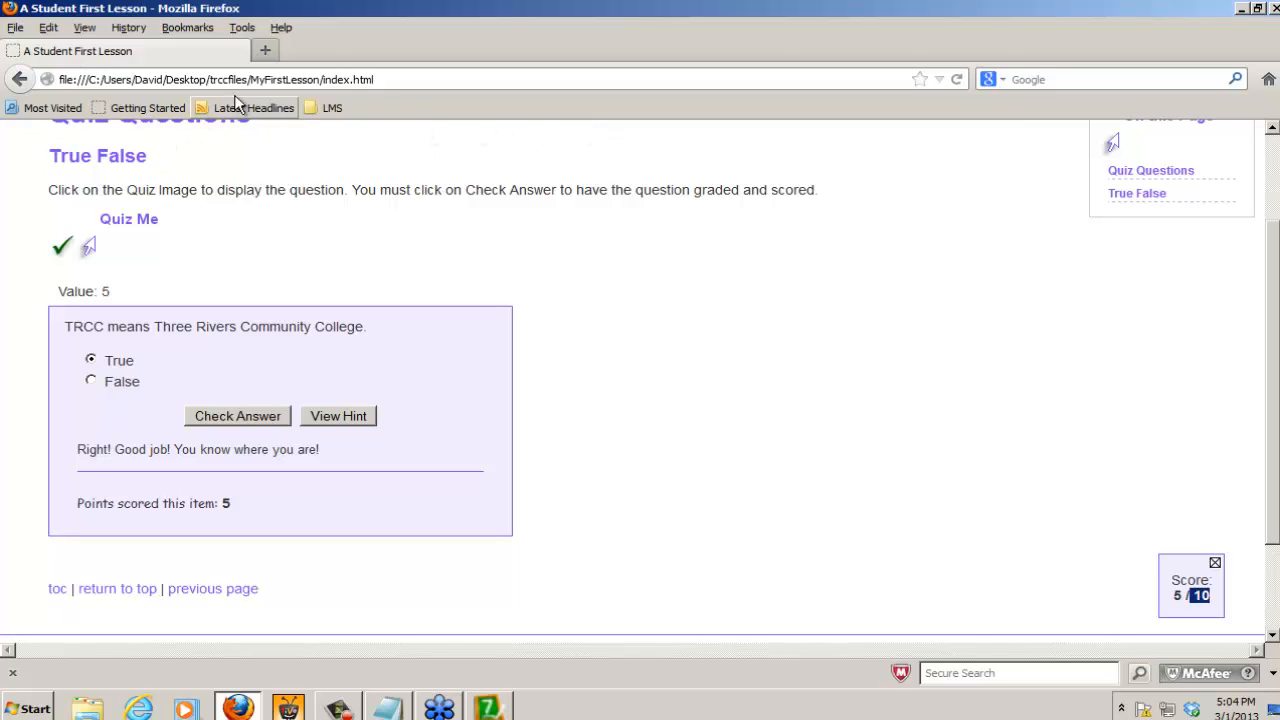
pyautogui.click(406, 78)
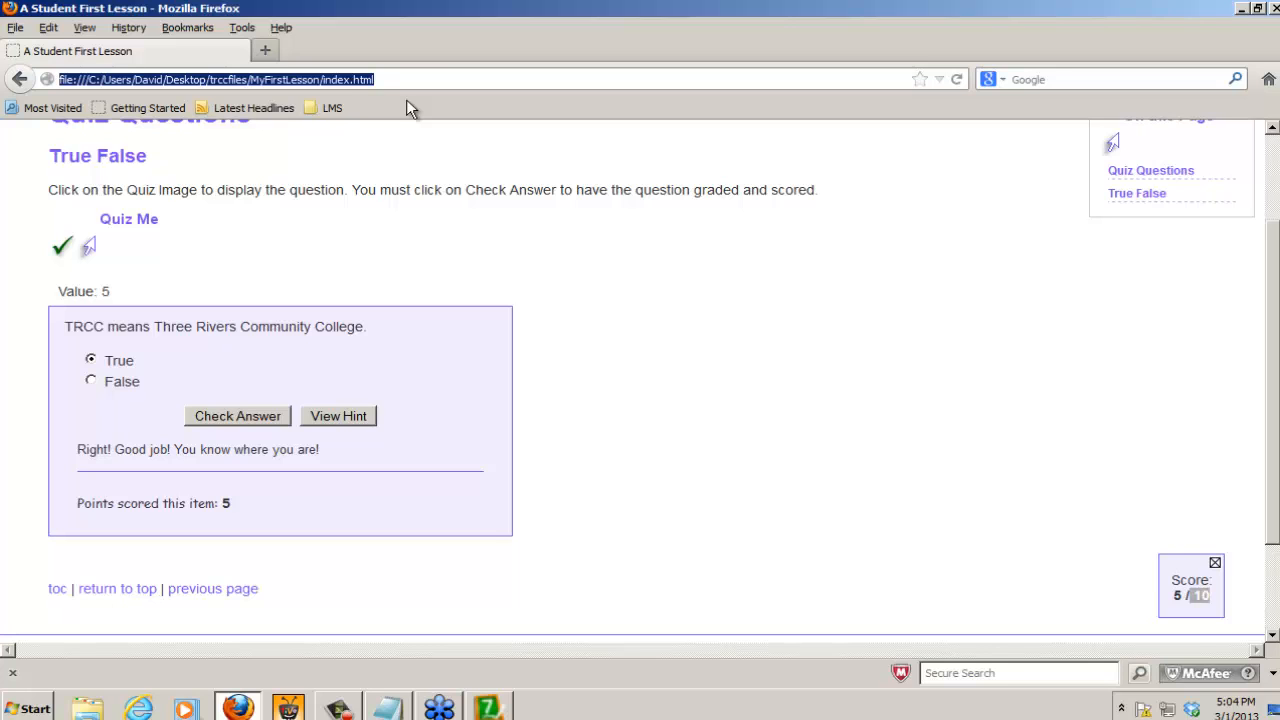
pyautogui.write('trcc.')
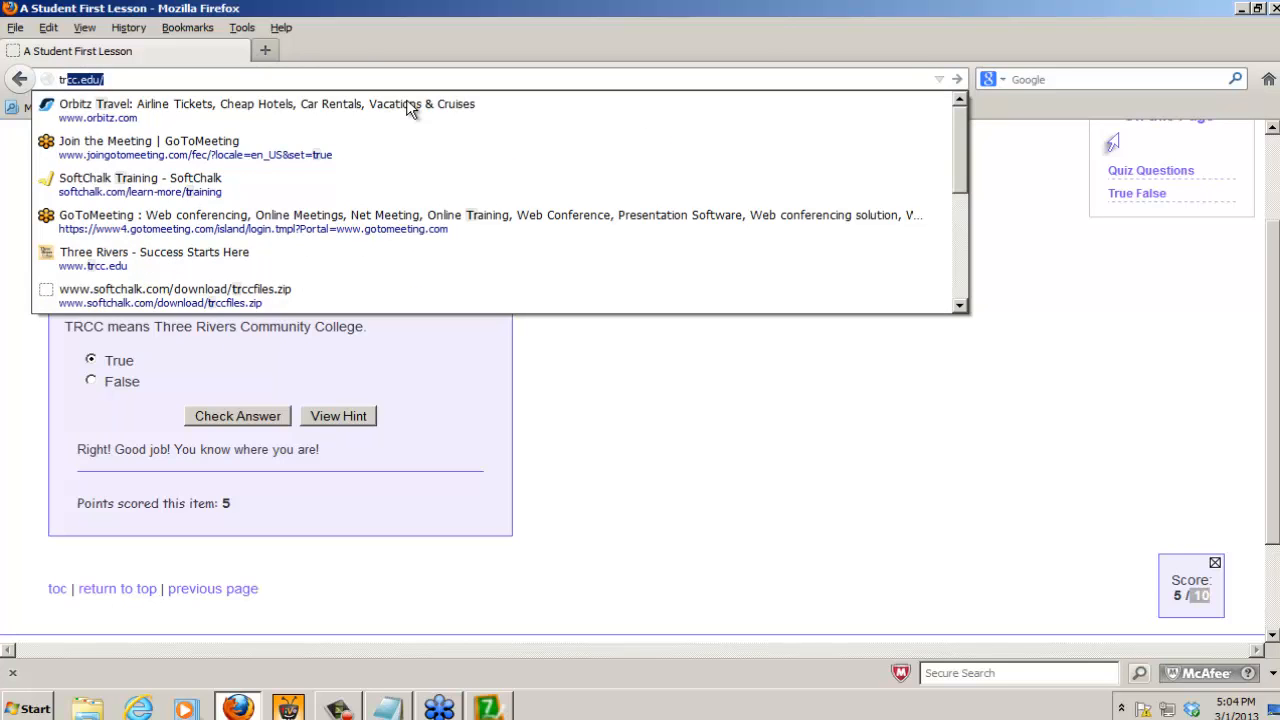
pyautogui.write('edu')
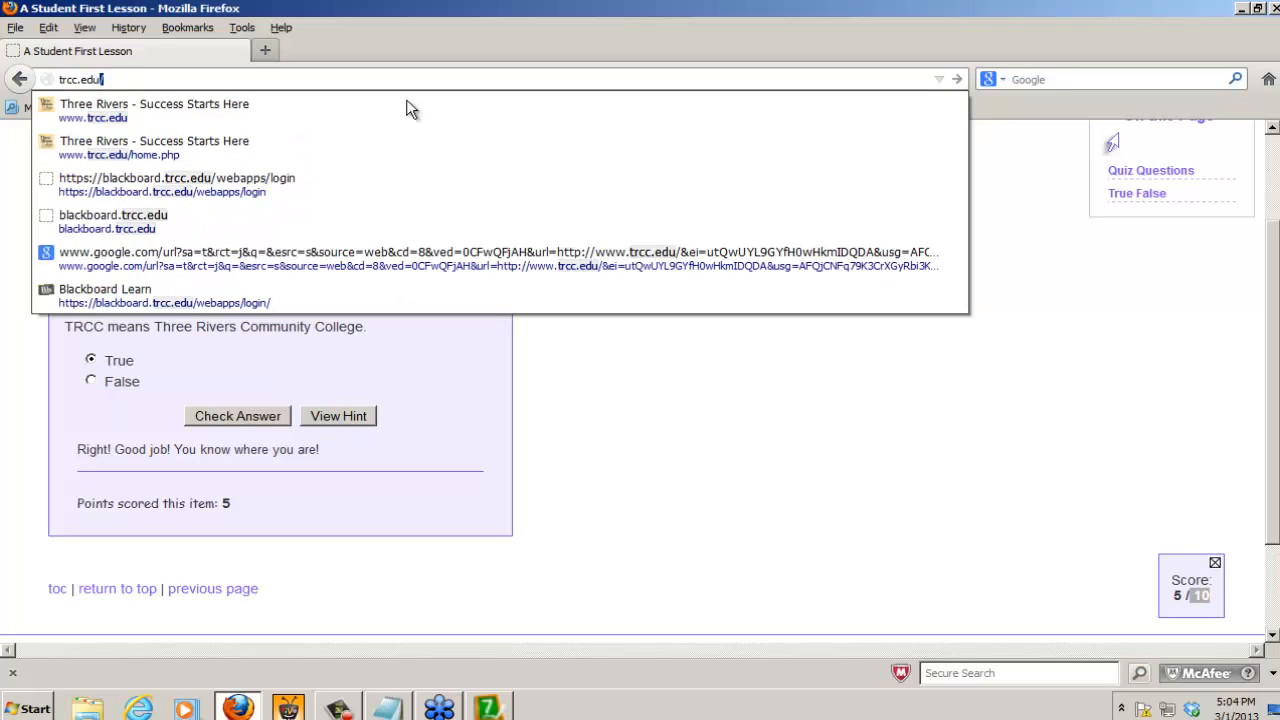
pyautogui.press('Return')
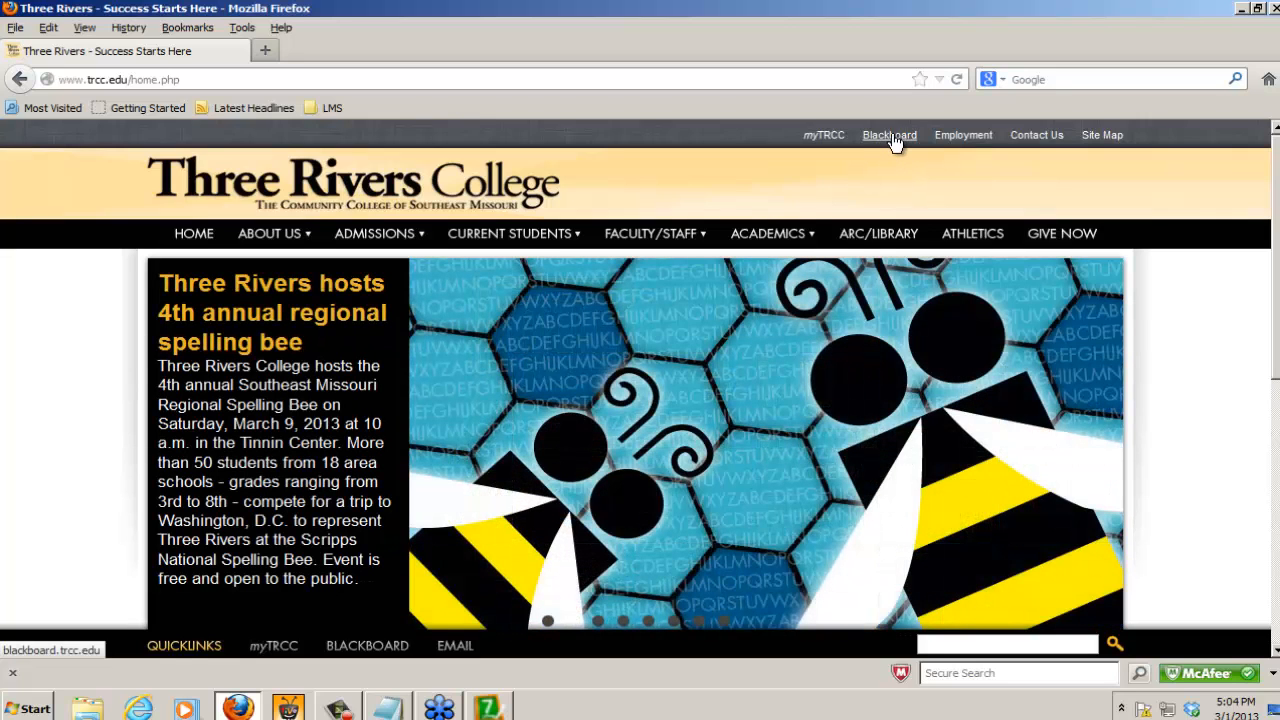
pyautogui.click(889, 135)
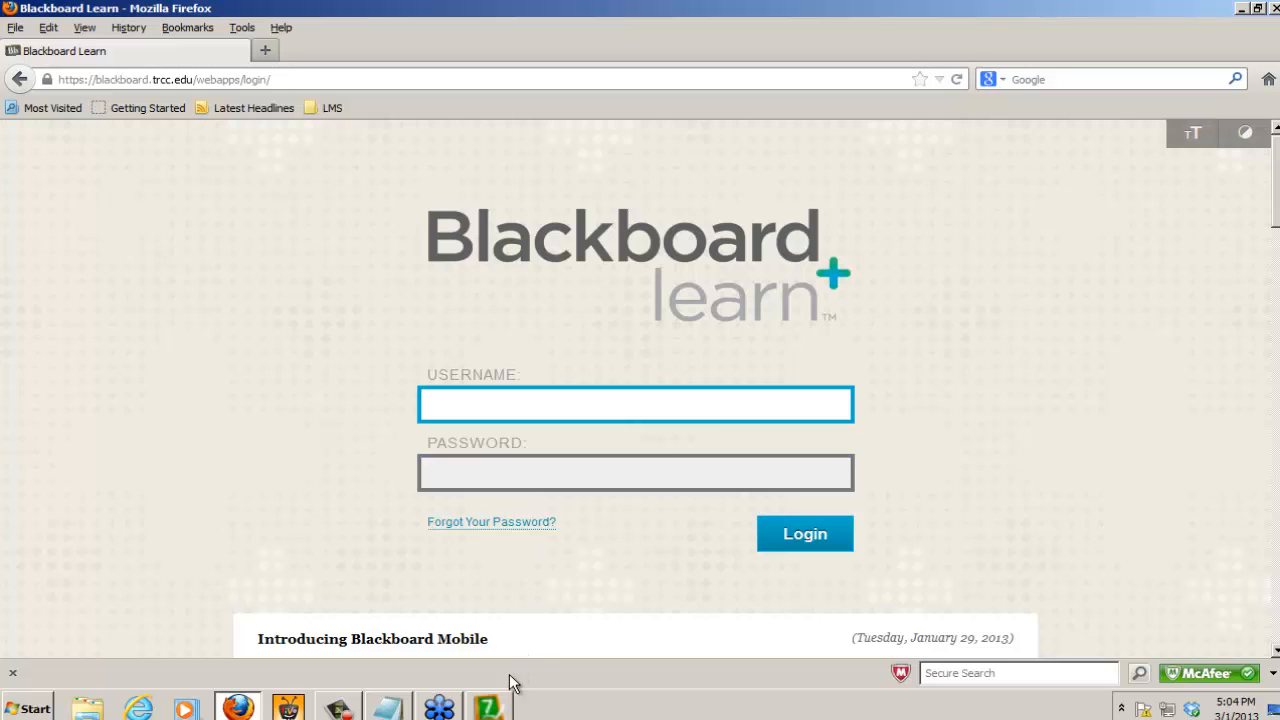
# Step: Open the bookmarked Blackboard Learn 57 site and log in with the instructor's username and password
pyautogui.click(313, 104)
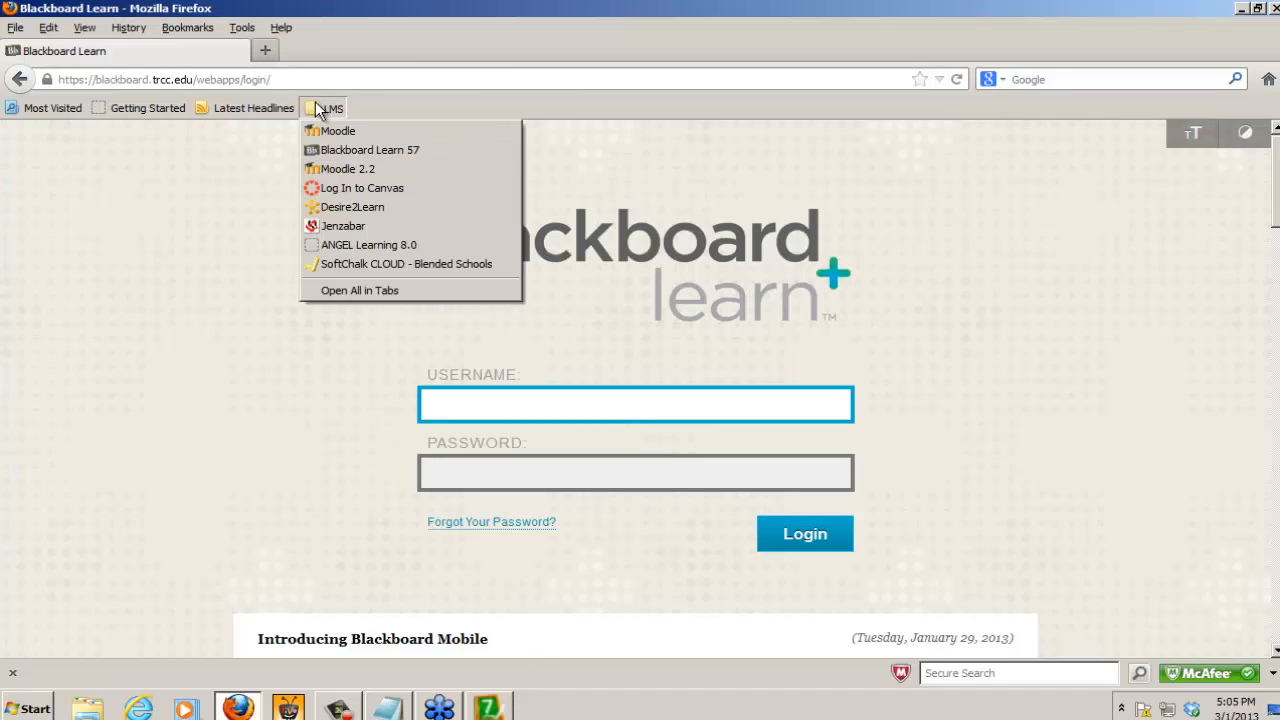
pyautogui.click(369, 151)
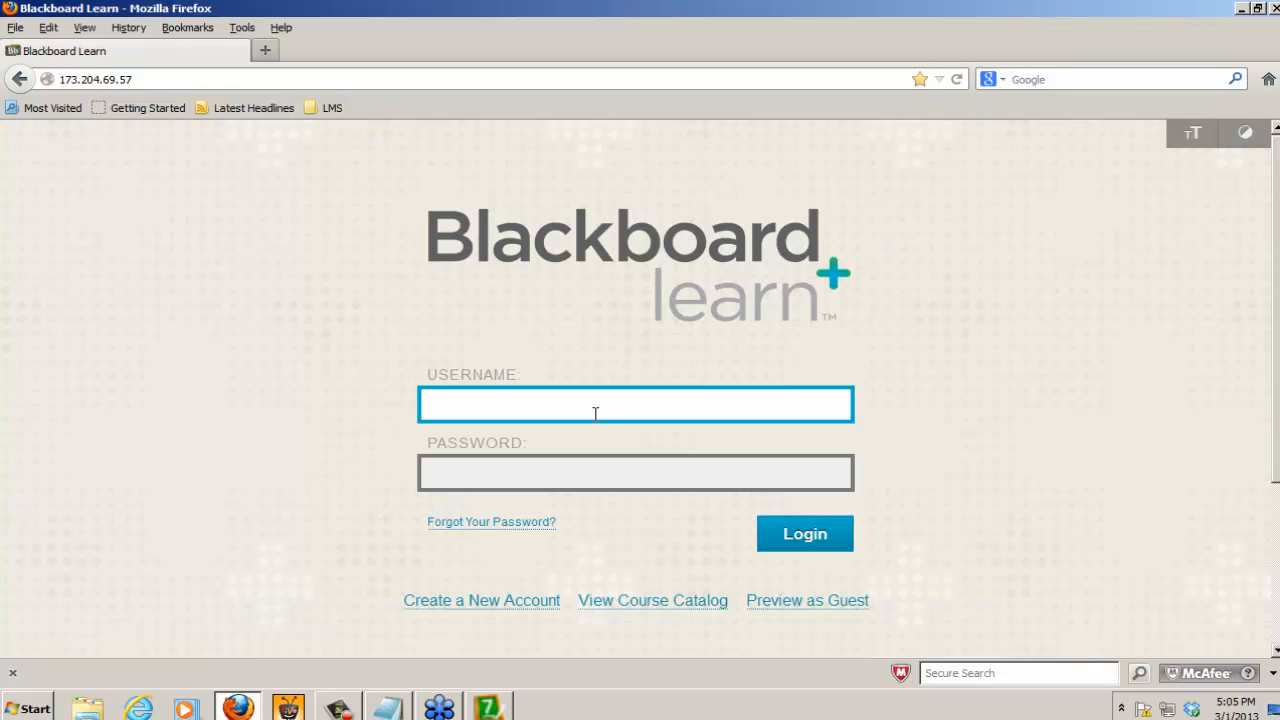
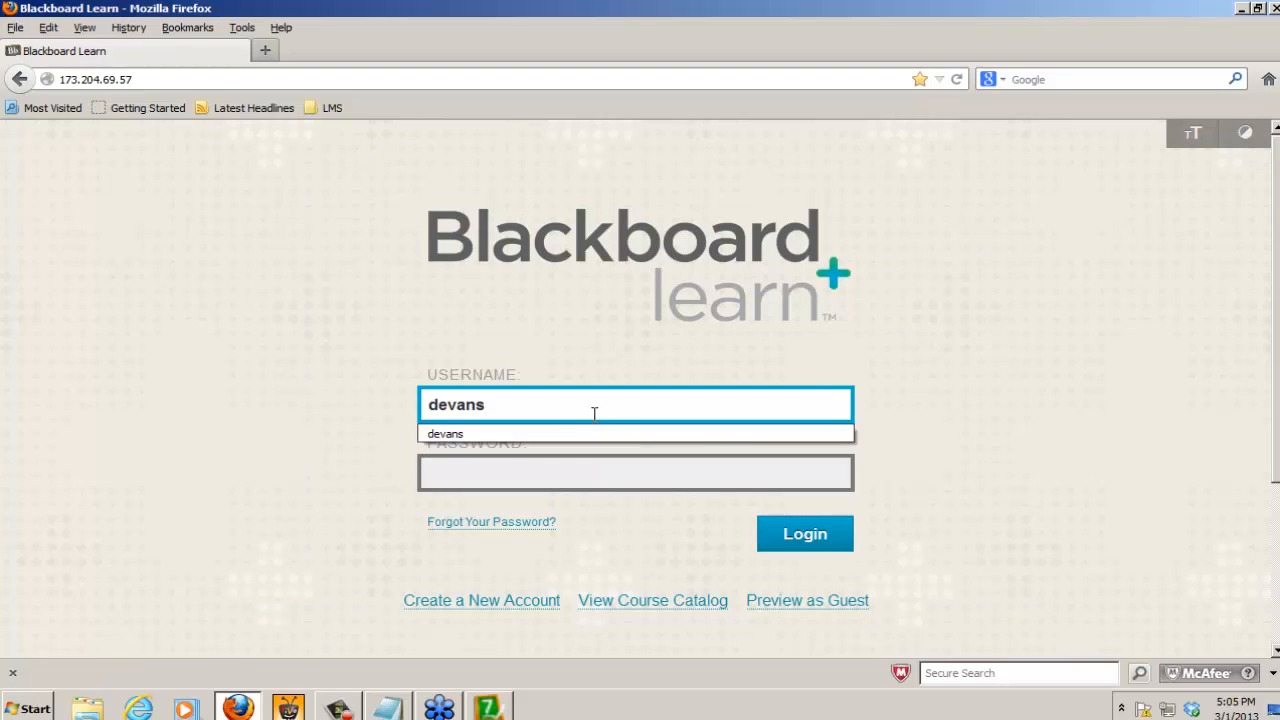
pyautogui.press('Tab')
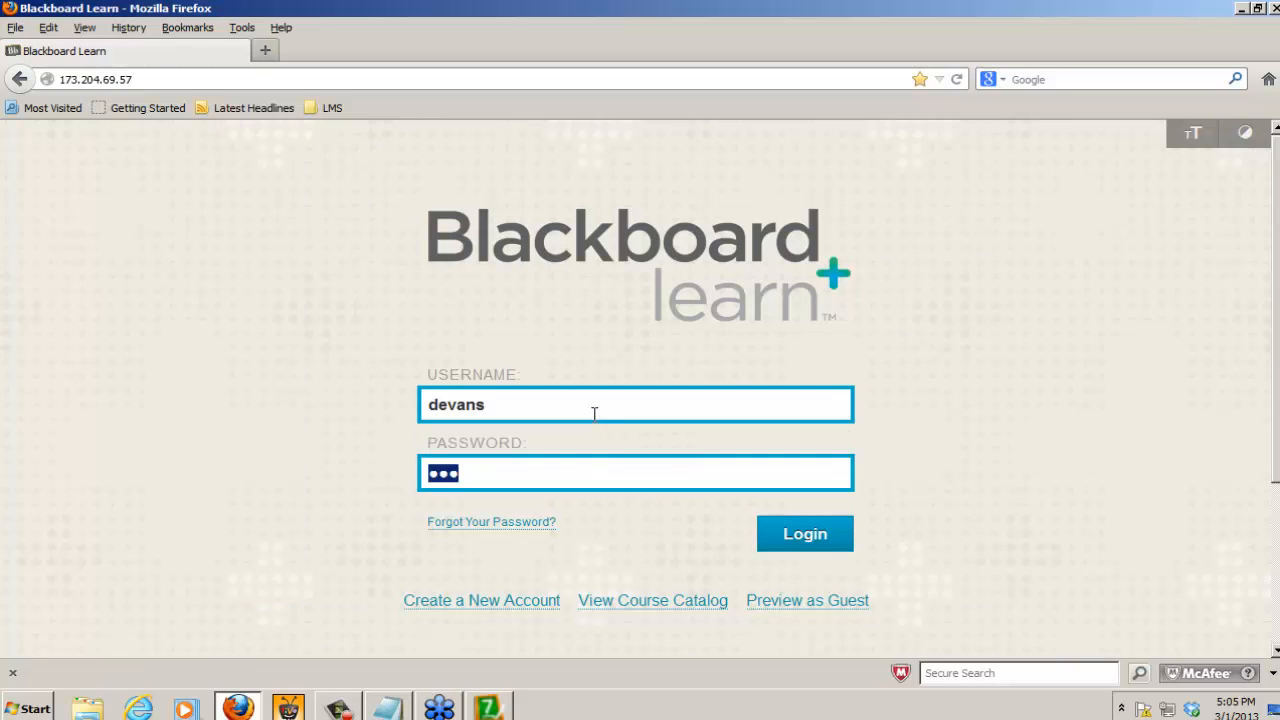
pyautogui.click(810, 535)
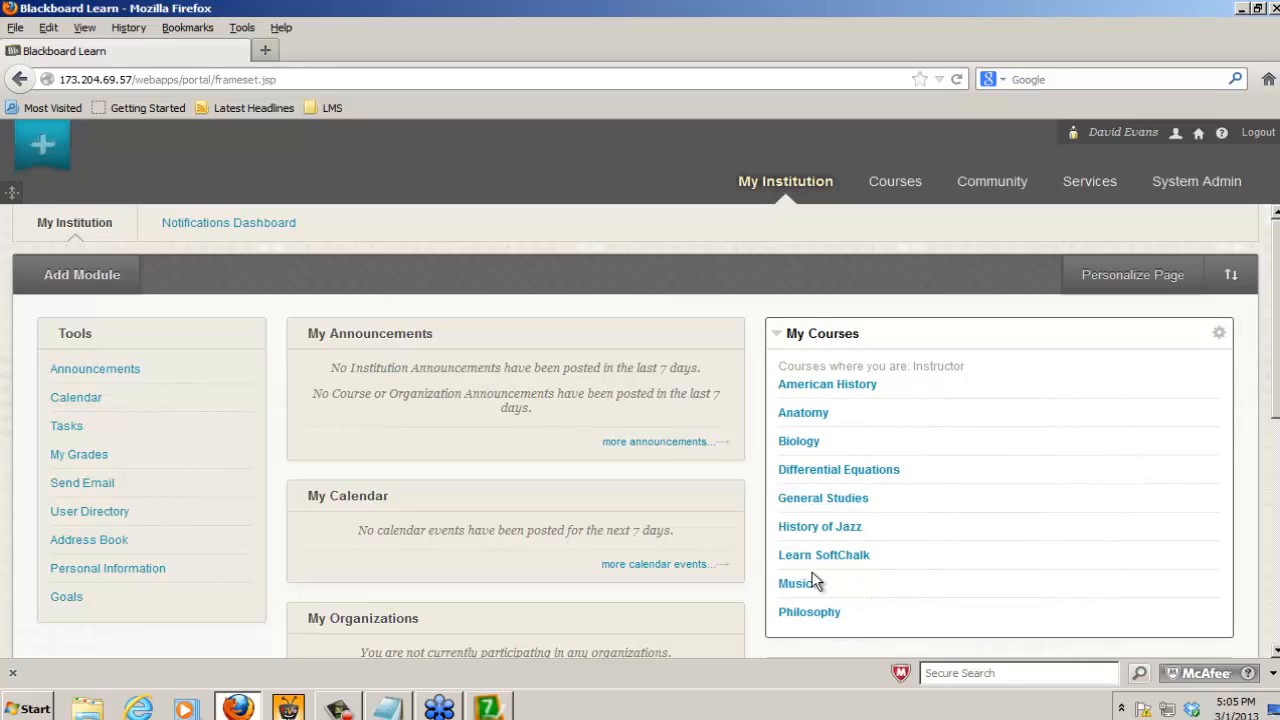
# Step: Open the Differential Equations course and its SoftChalk Publish with ScoreCenter course tool
pyautogui.click(832, 475)
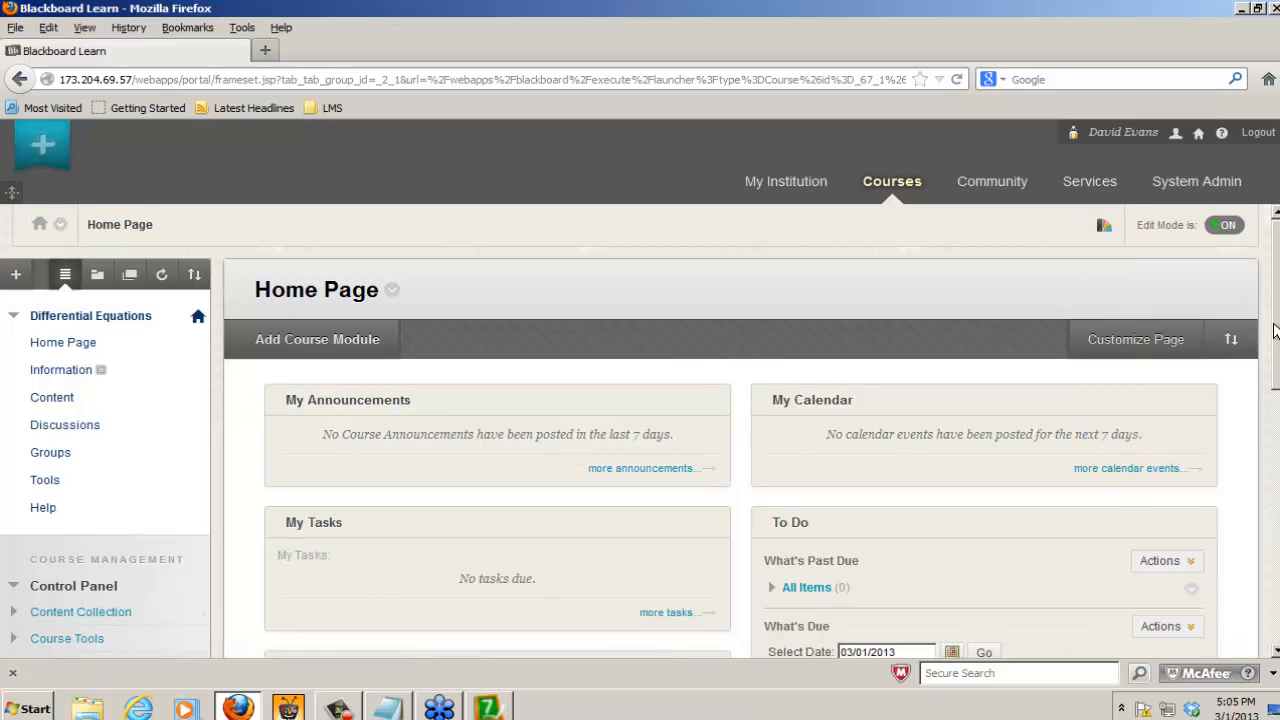
pyautogui.scroll(-3, 994, 434)
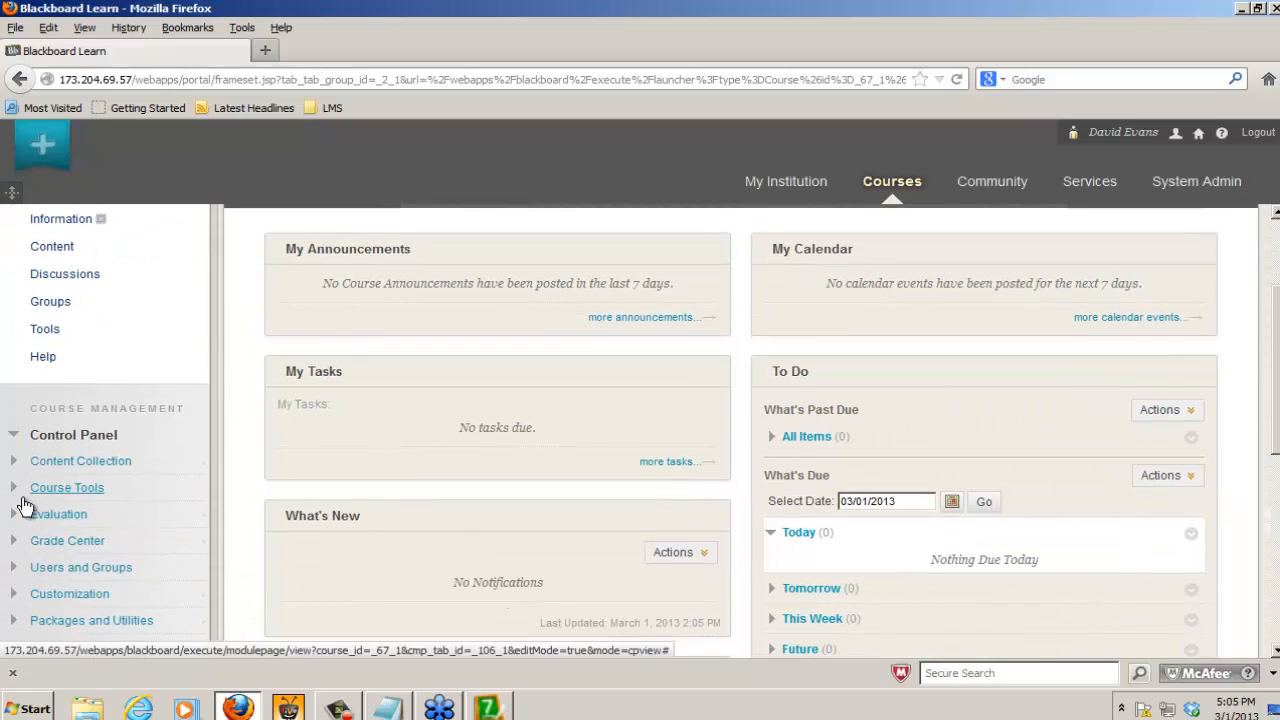
pyautogui.click(14, 488)
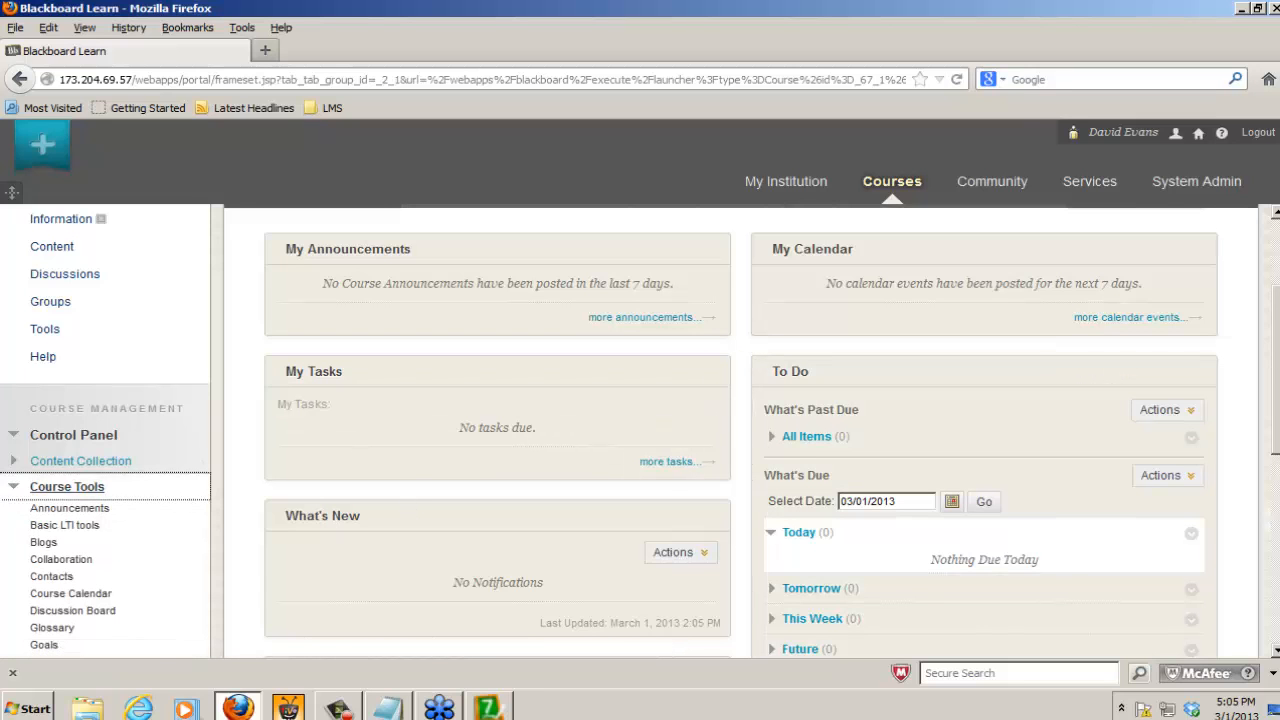
pyautogui.scroll(-3, 740, 430)
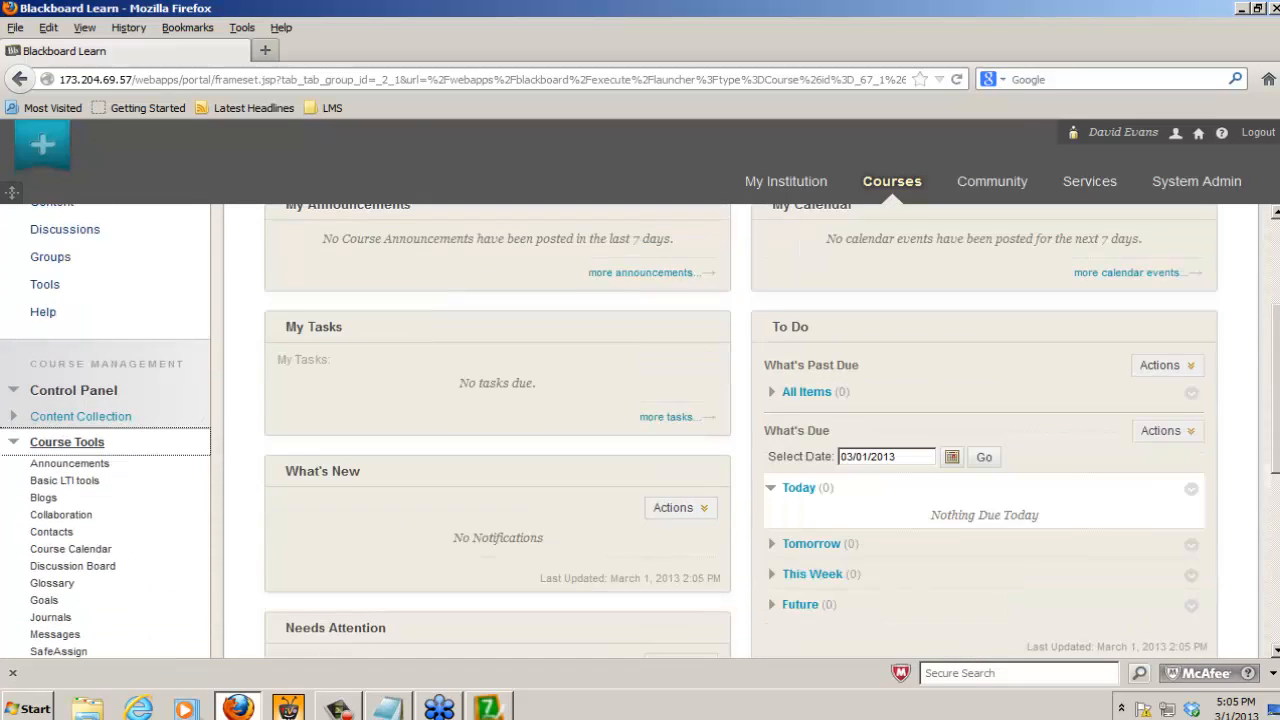
pyautogui.click(13, 453)
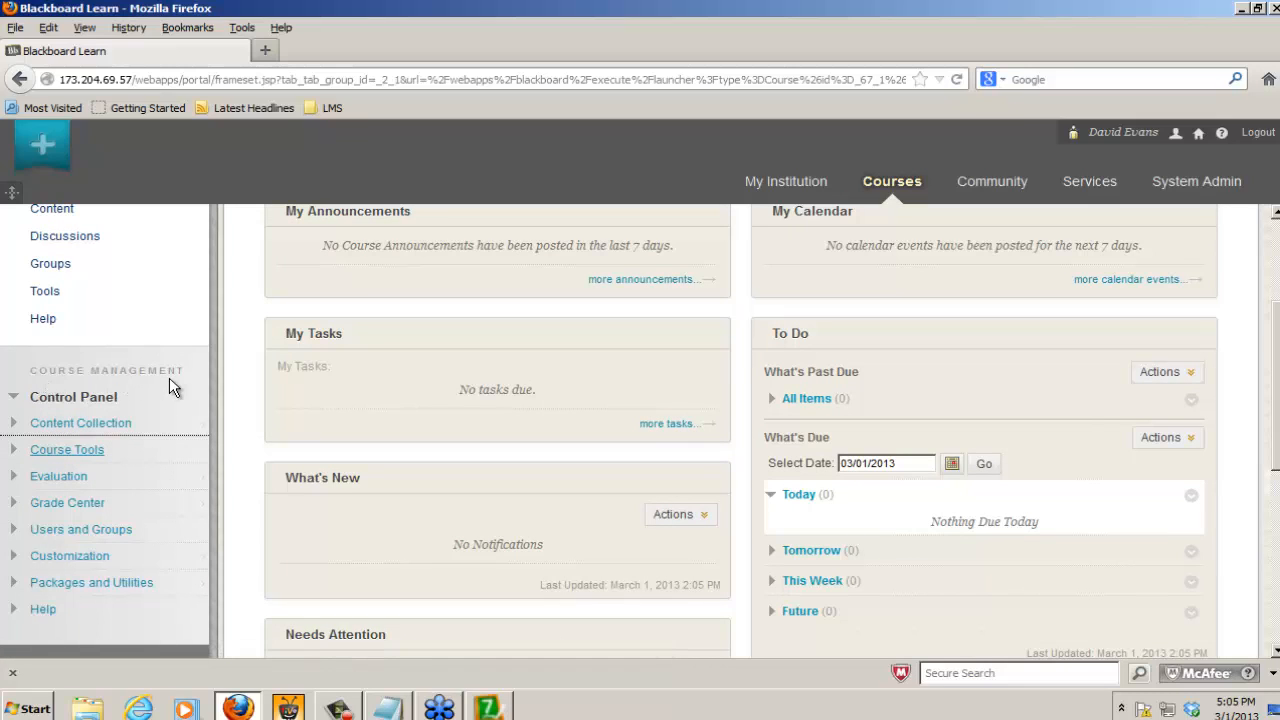
pyautogui.click(67, 451)
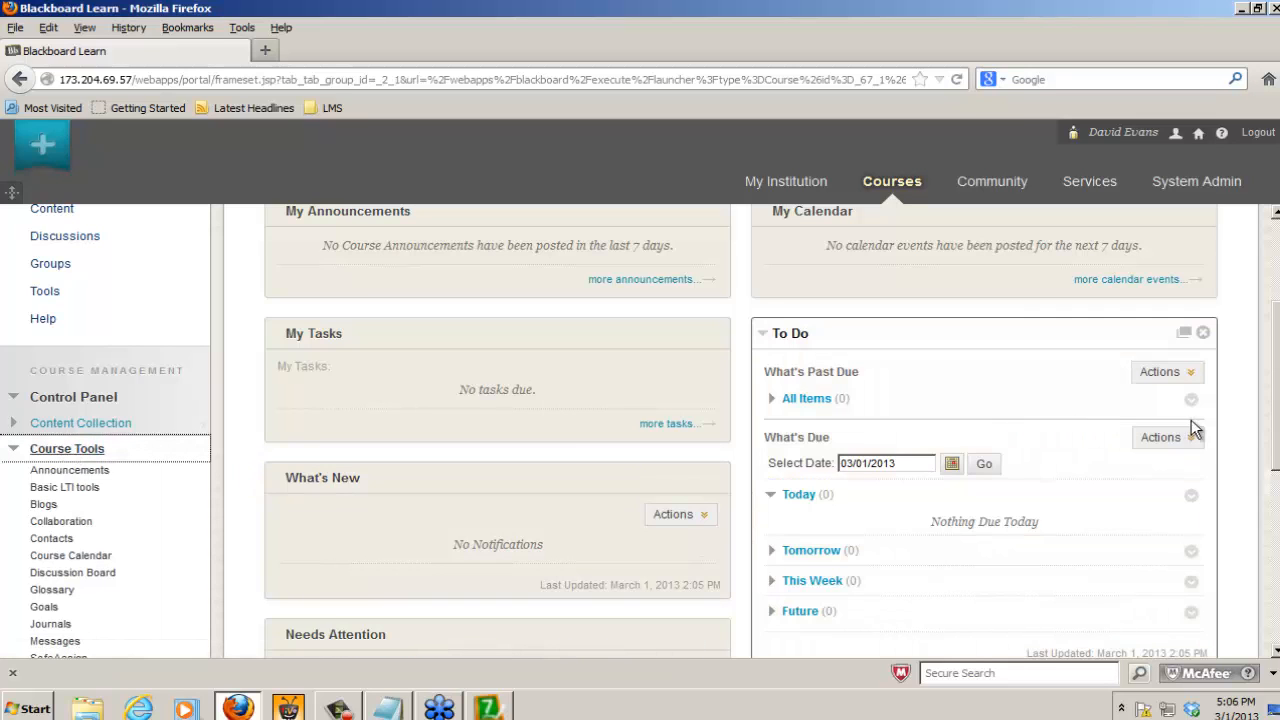
pyautogui.scroll(-3, 984, 510)
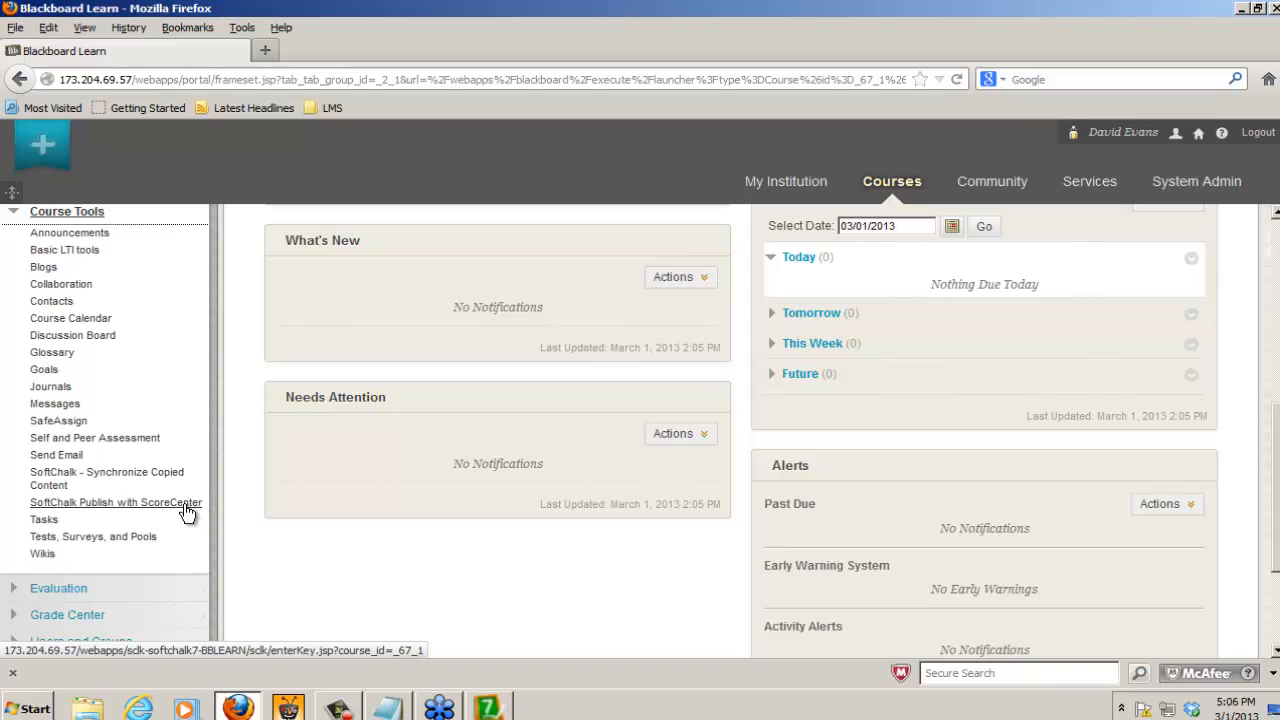
pyautogui.click(97, 509)
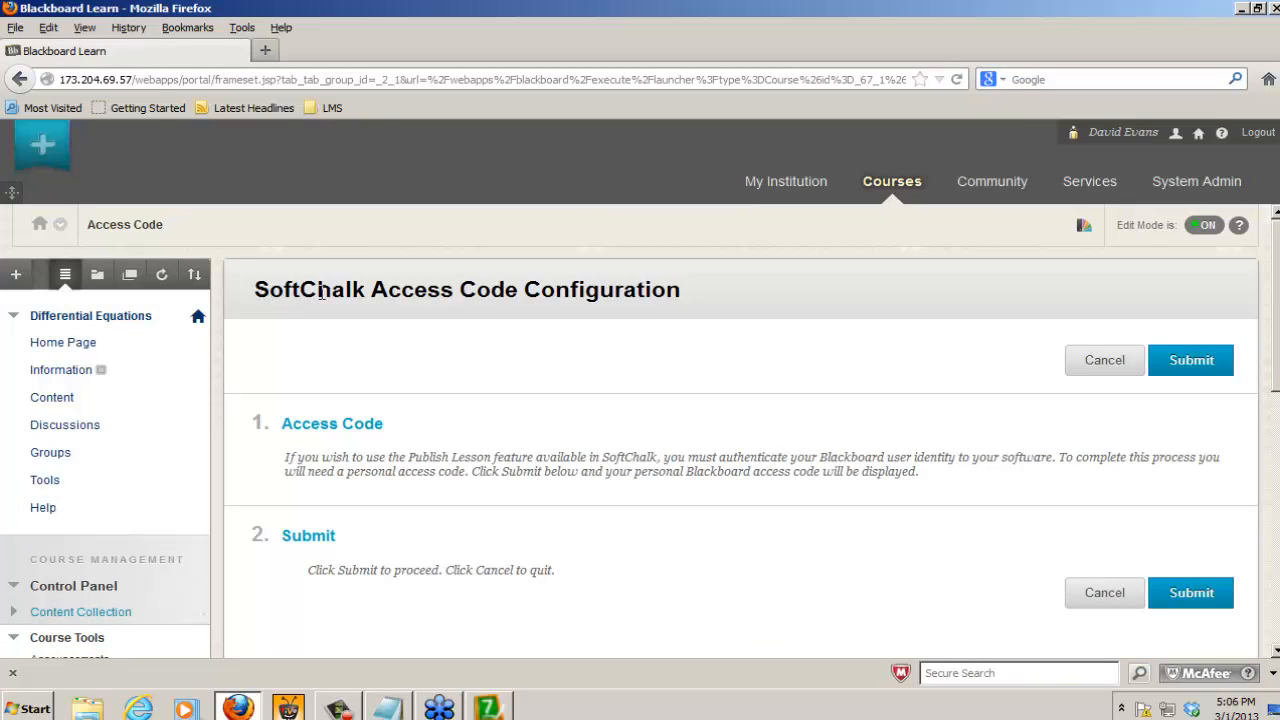
# Step: Submit the SoftChalk Access Code Configuration request and copy the generated access code
pyautogui.moveTo(256, 291); pyautogui.dragTo(689, 303)
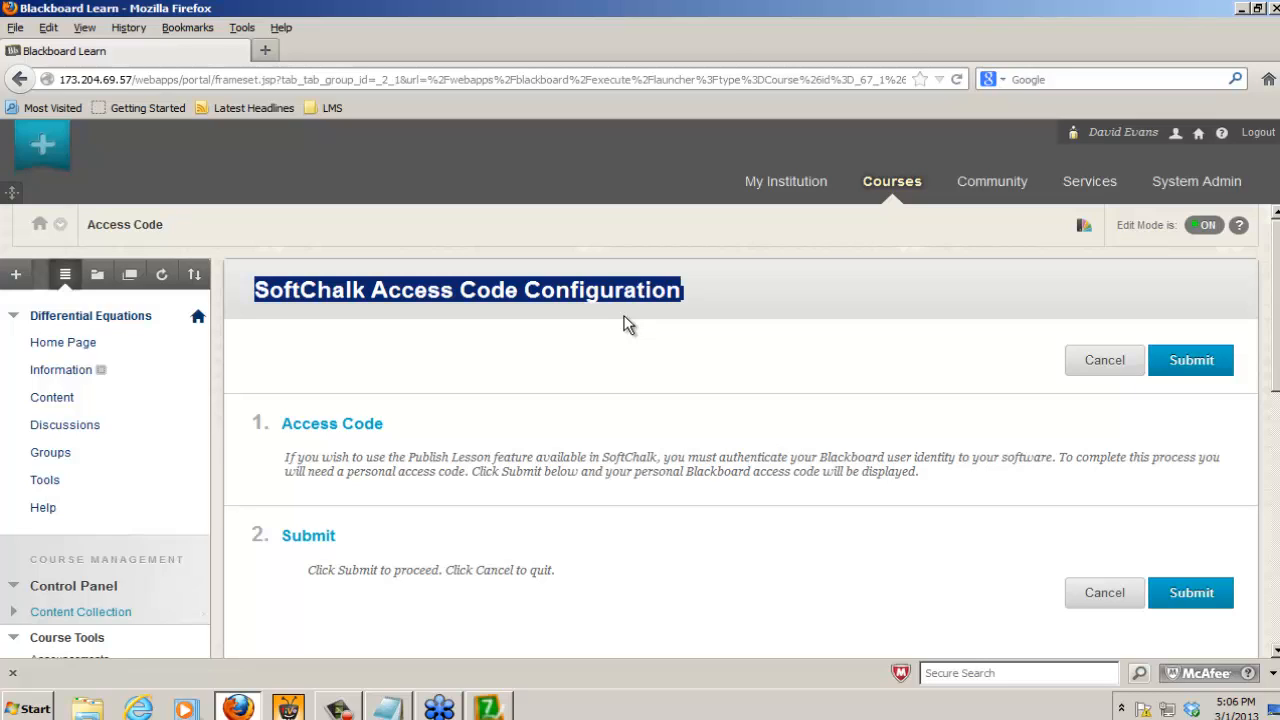
pyautogui.click(1201, 367)
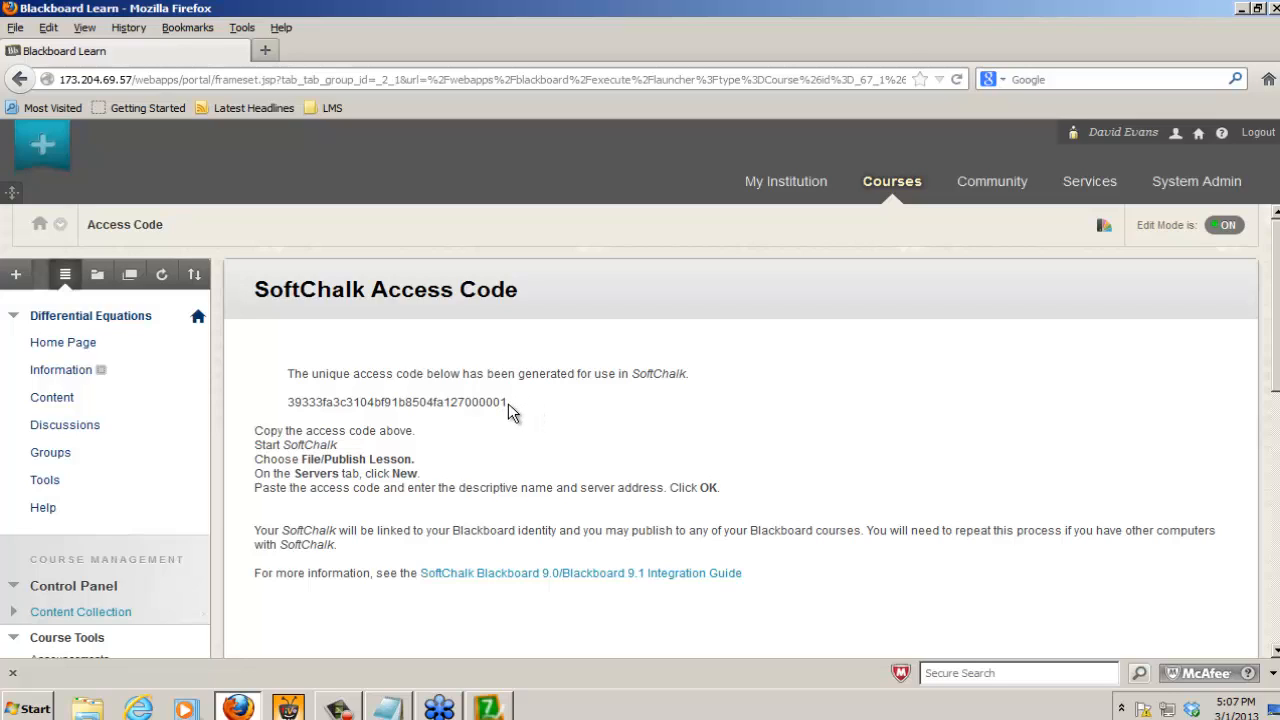
pyautogui.moveTo(508, 403); pyautogui.dragTo(289, 407)
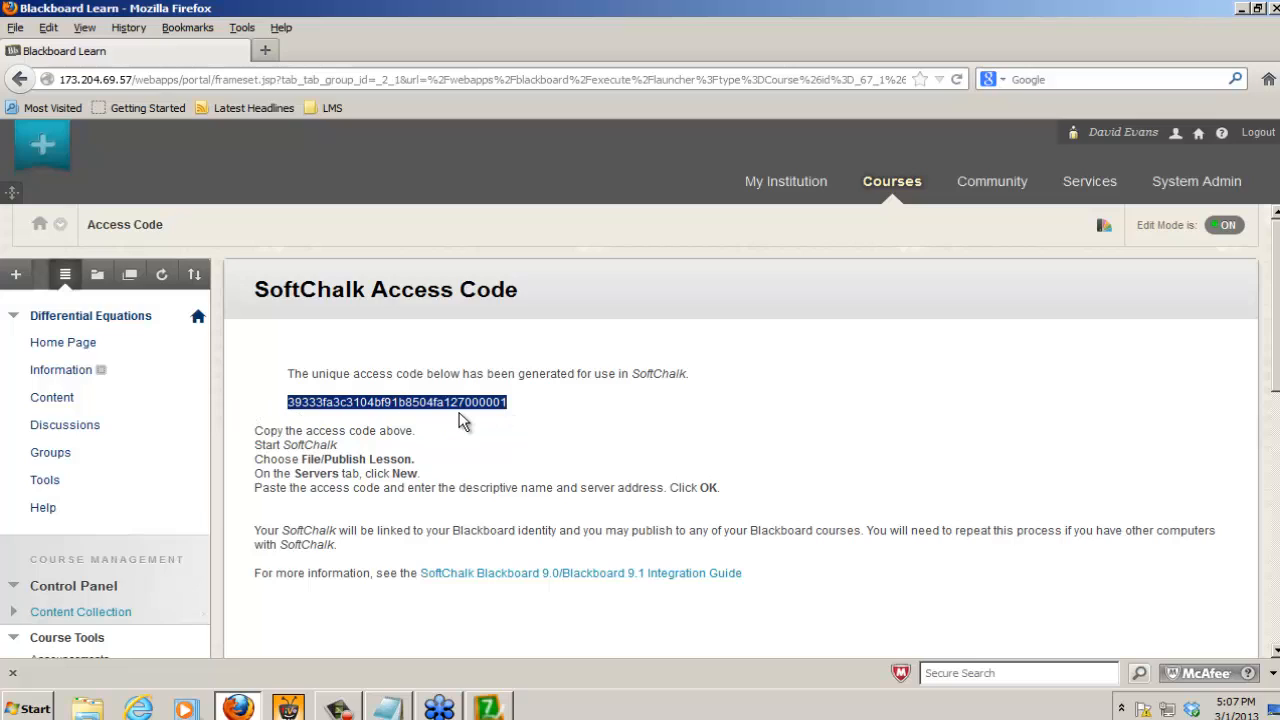
pyautogui.rightClick(338, 401)
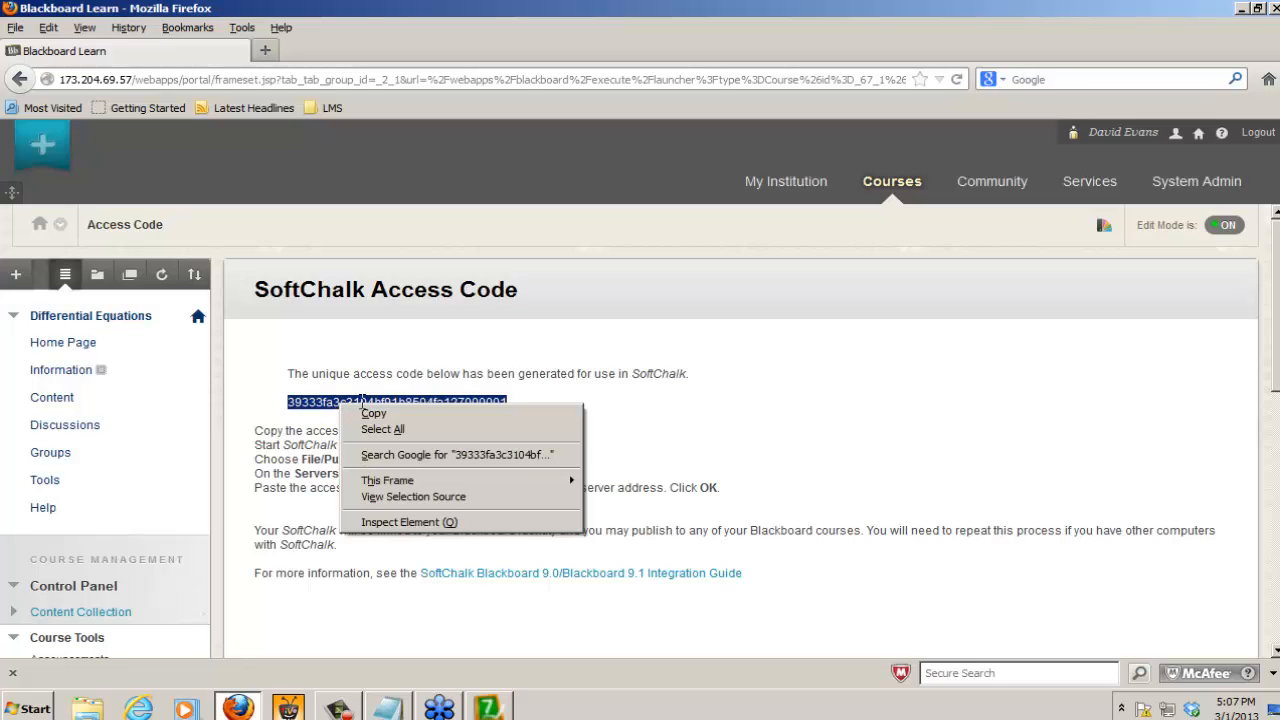
pyautogui.click(374, 414)
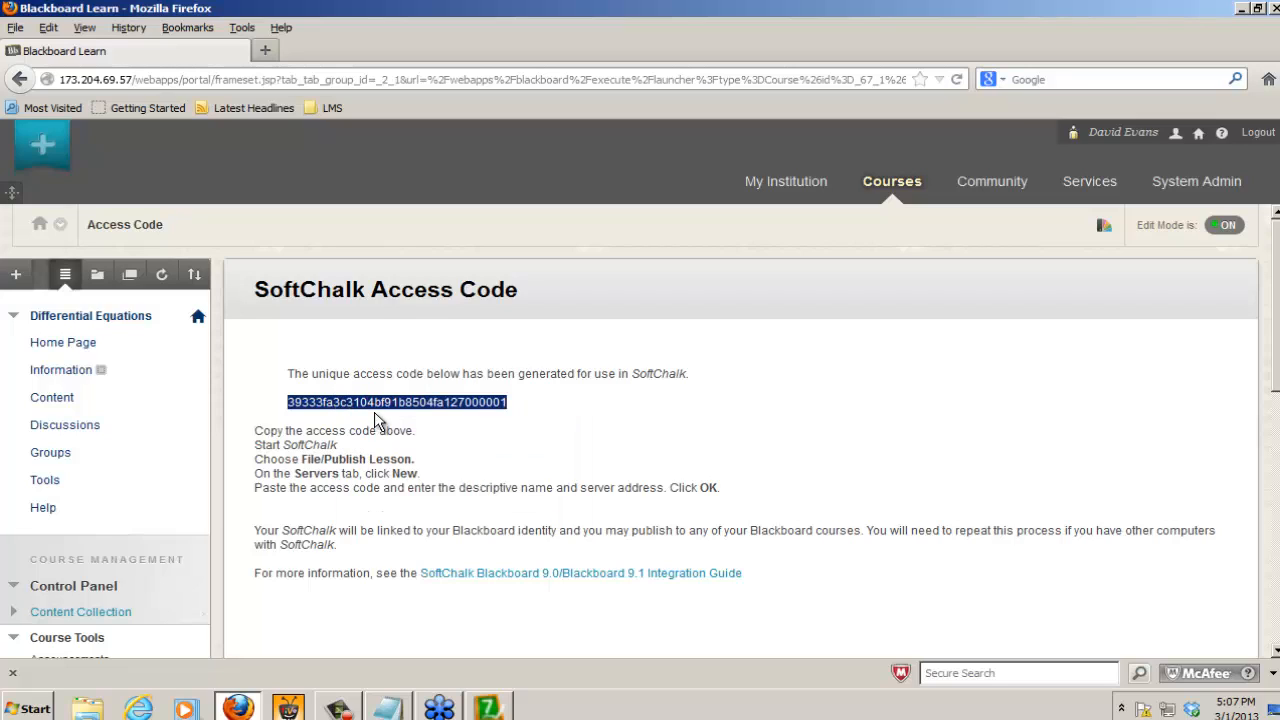
# Step: Switch to SoftChalk and paste the copied code as the access code of the Blackboard account
pyautogui.moveTo(490, 708)
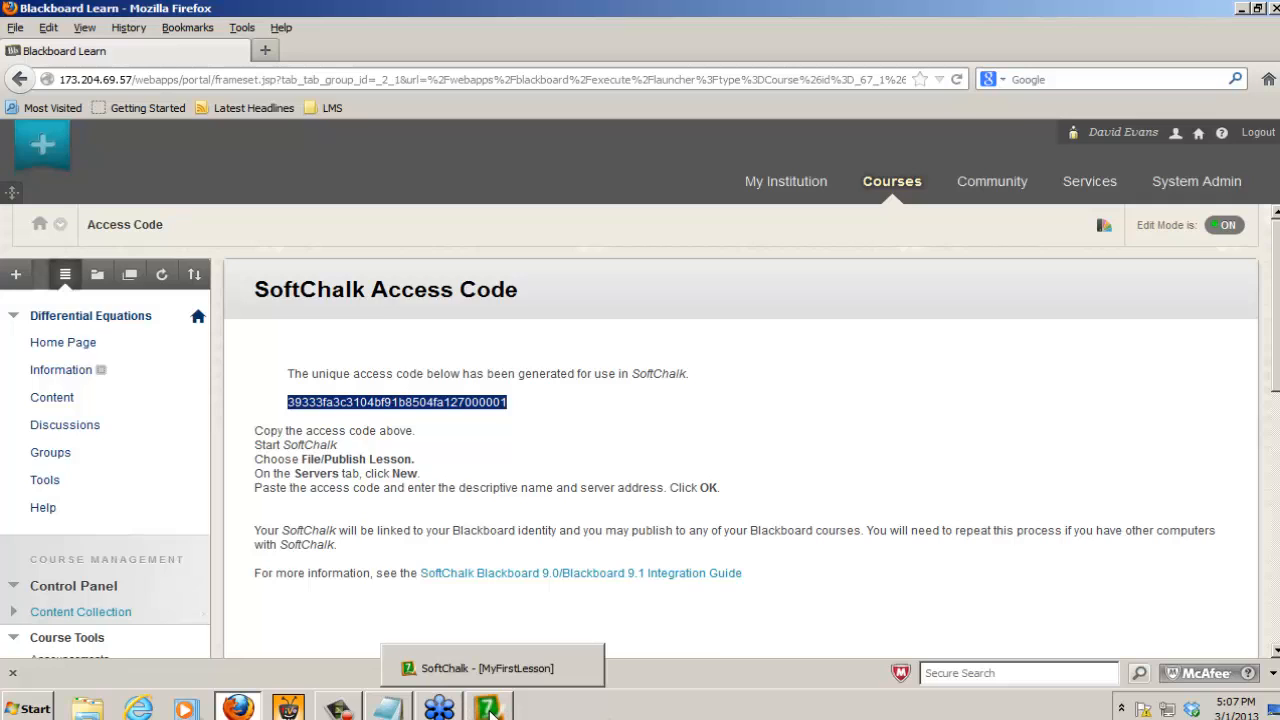
pyautogui.click(490, 710)
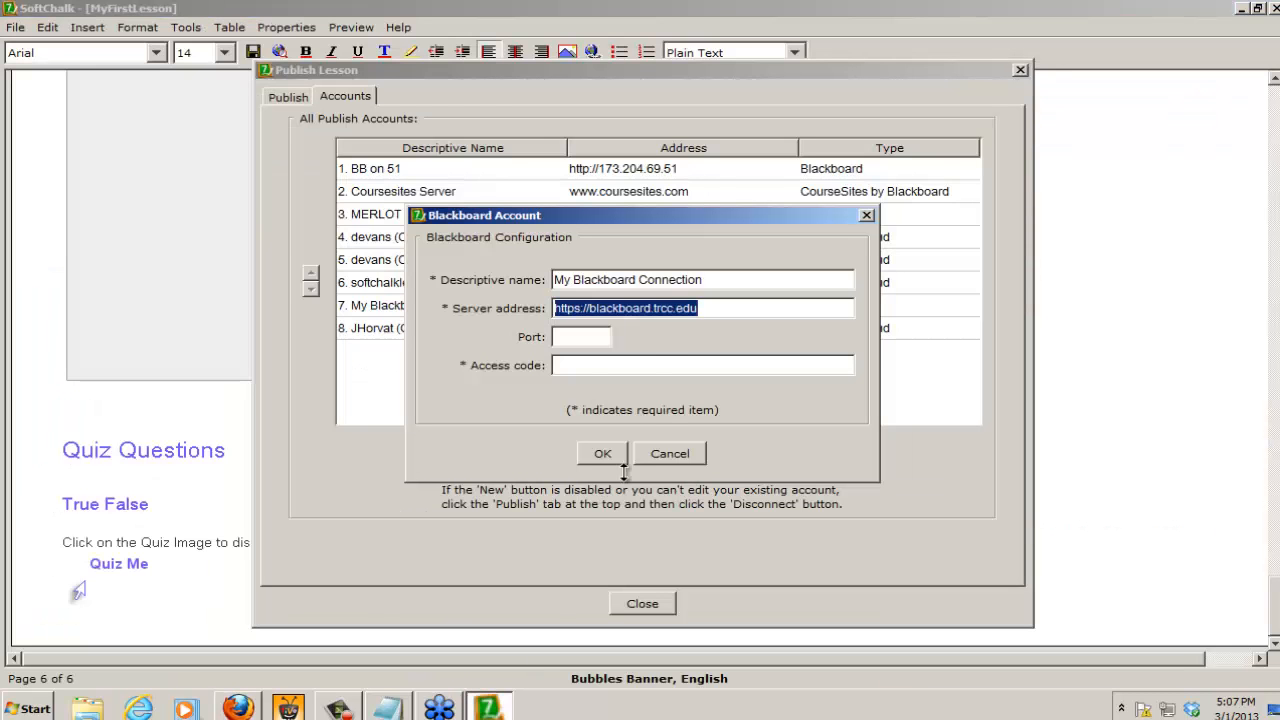
pyautogui.click(588, 366)
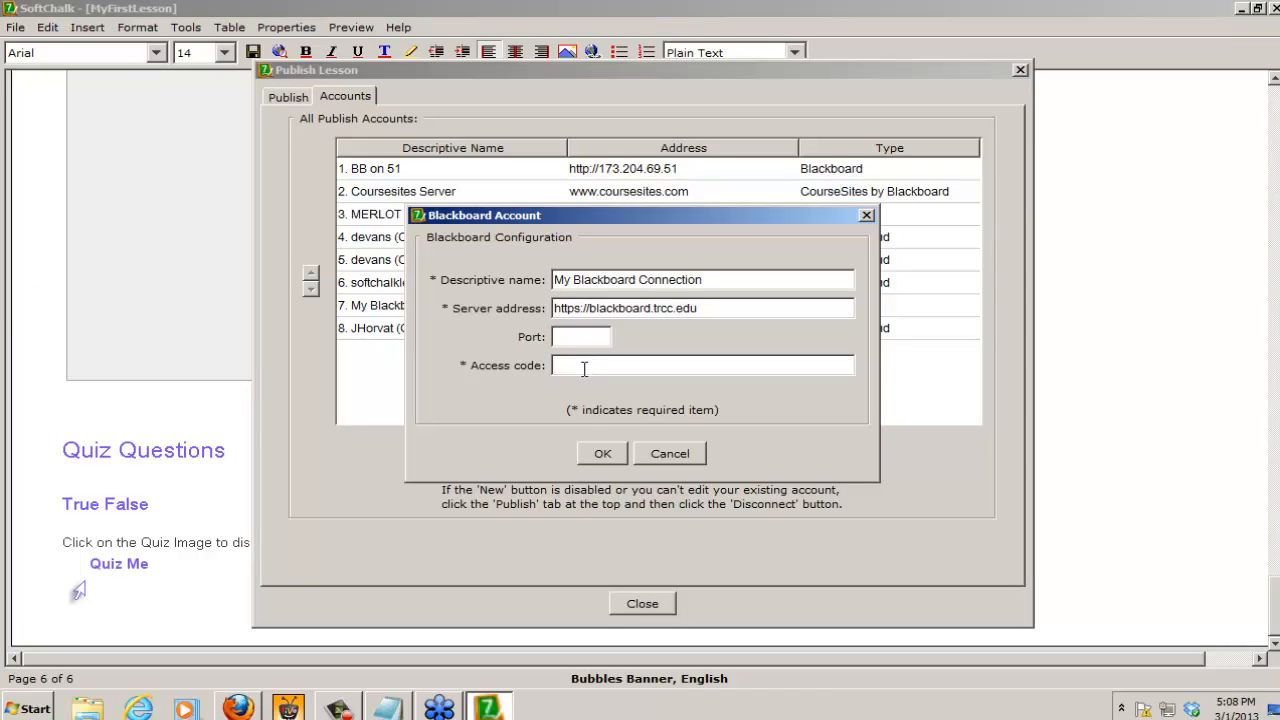
pyautogui.rightClick(584, 368)
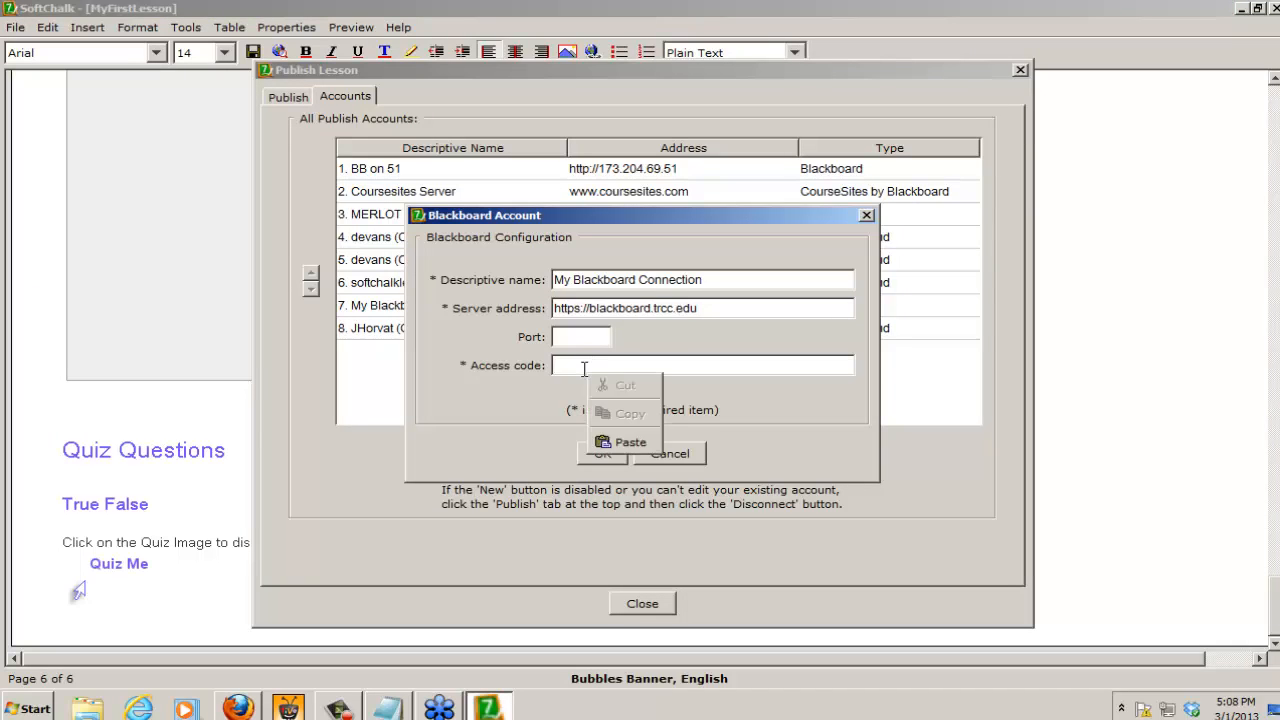
pyautogui.click(639, 442)
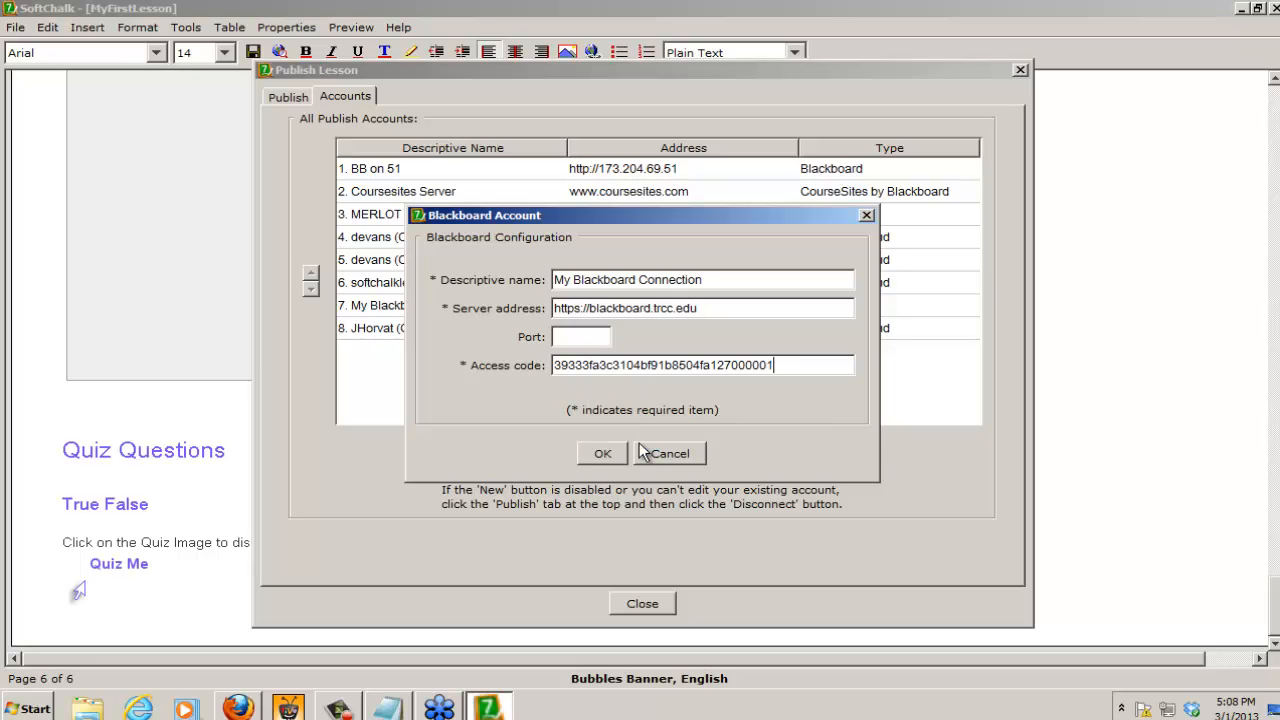
pyautogui.moveTo(714, 308); pyautogui.dragTo(458, 313)
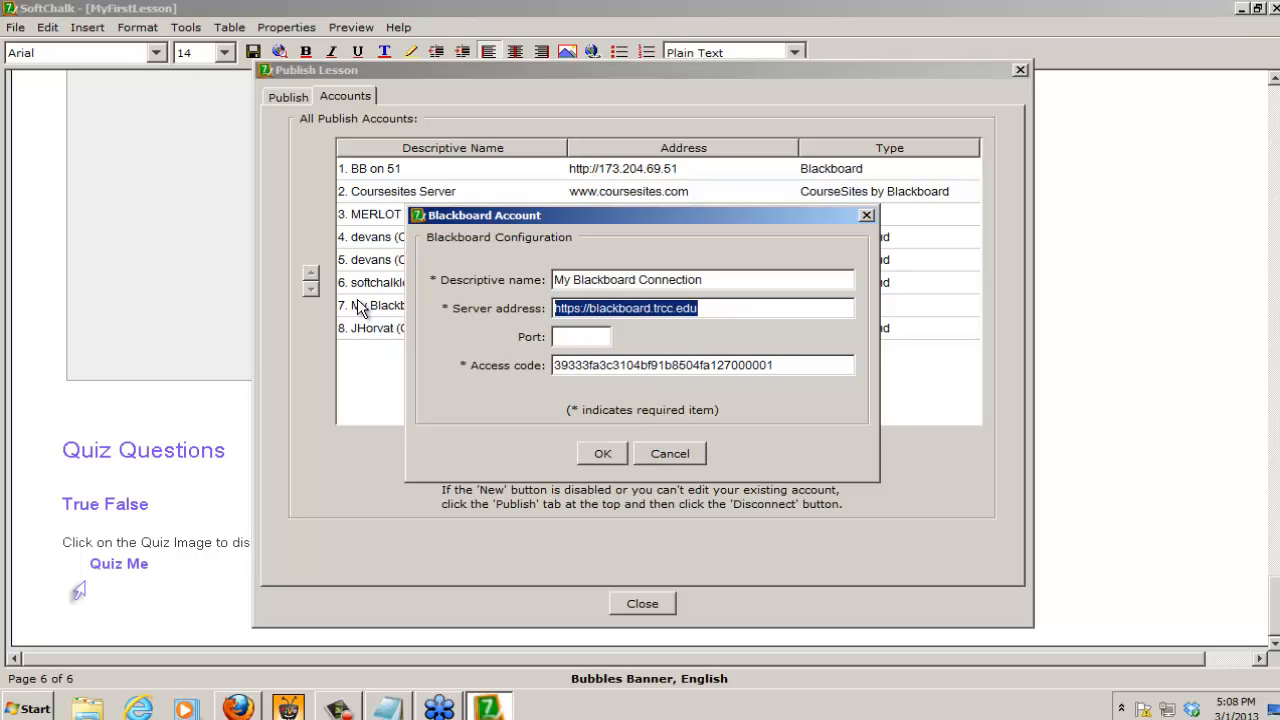
pyautogui.press('BackSpace')
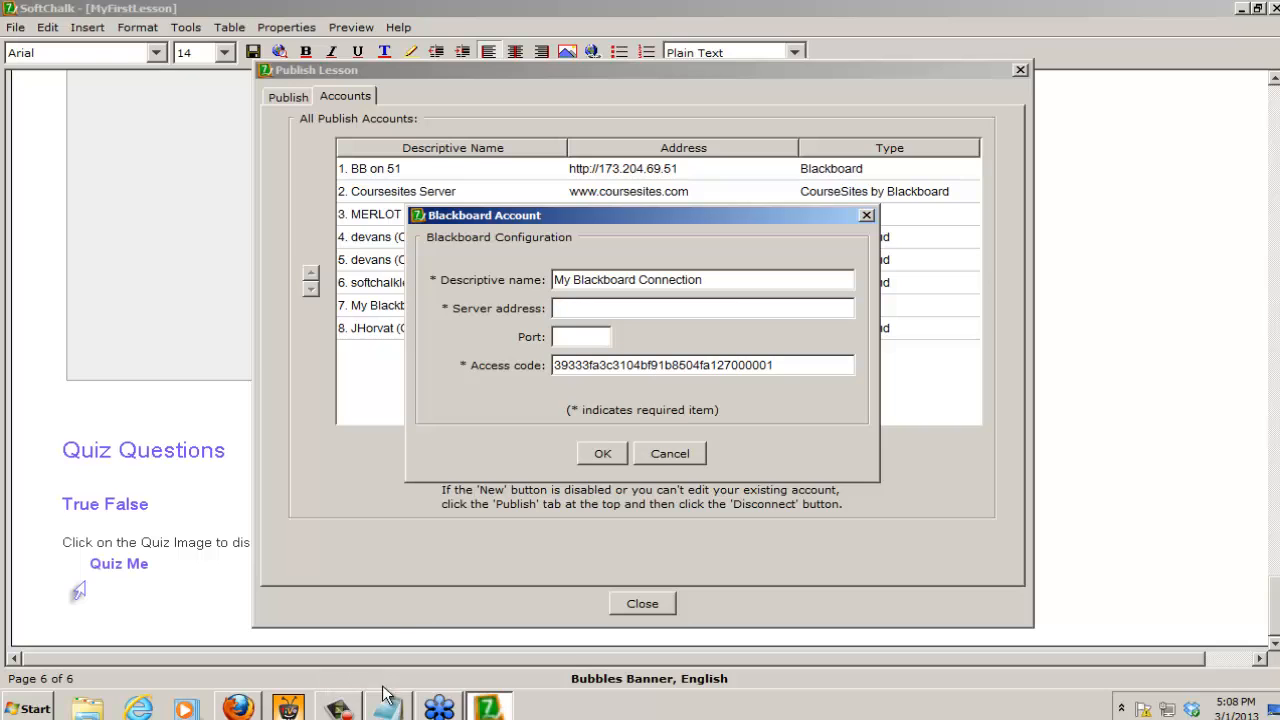
pyautogui.click(240, 706)
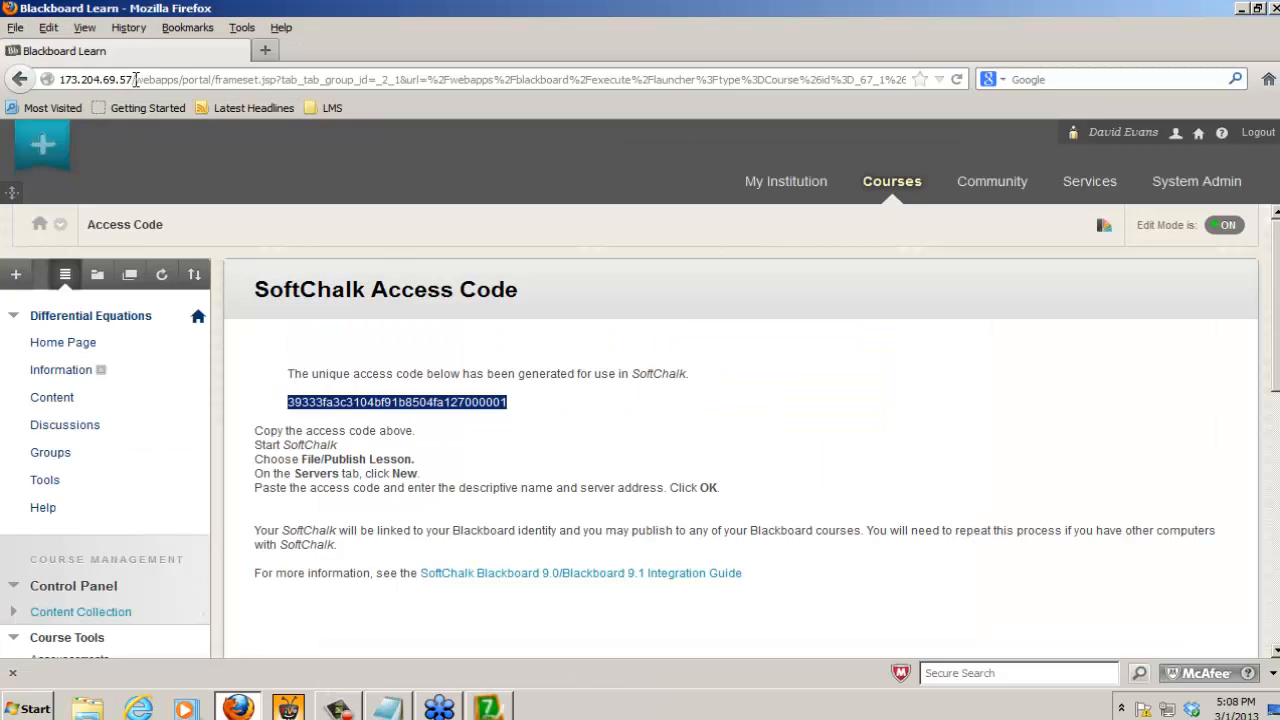
pyautogui.moveTo(136, 79); pyautogui.dragTo(16, 79)
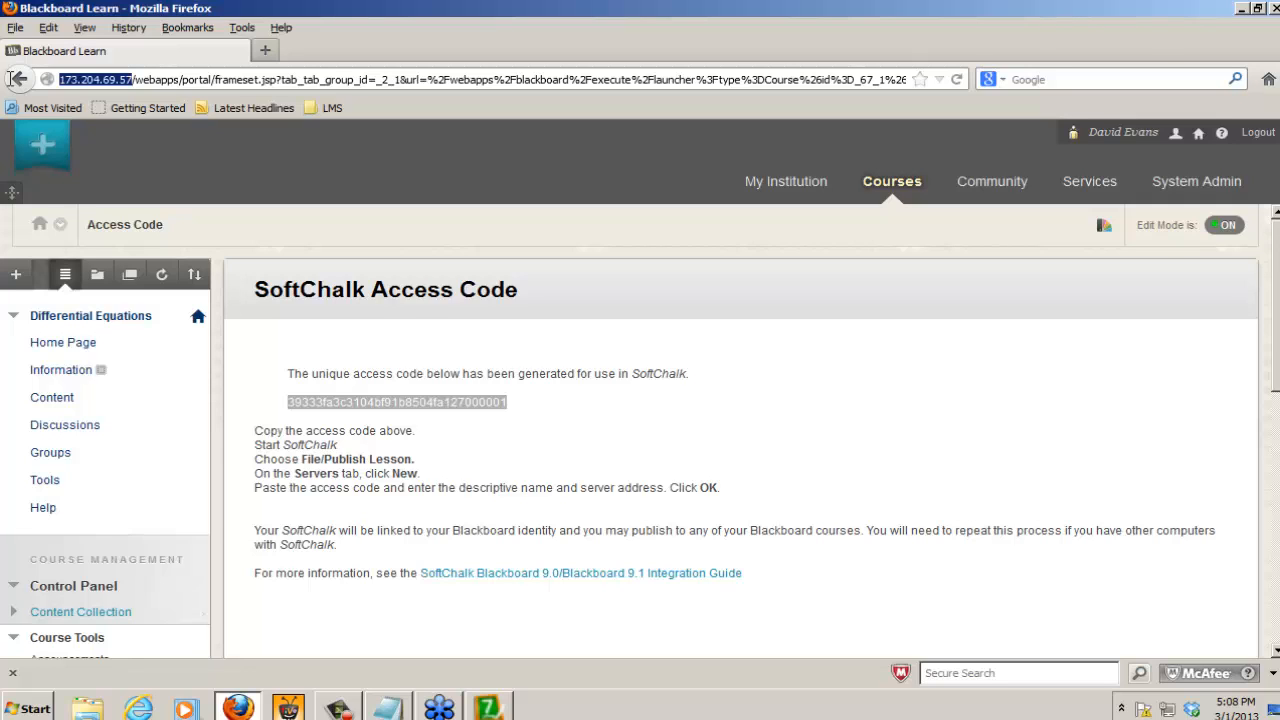
pyautogui.click(488, 706)
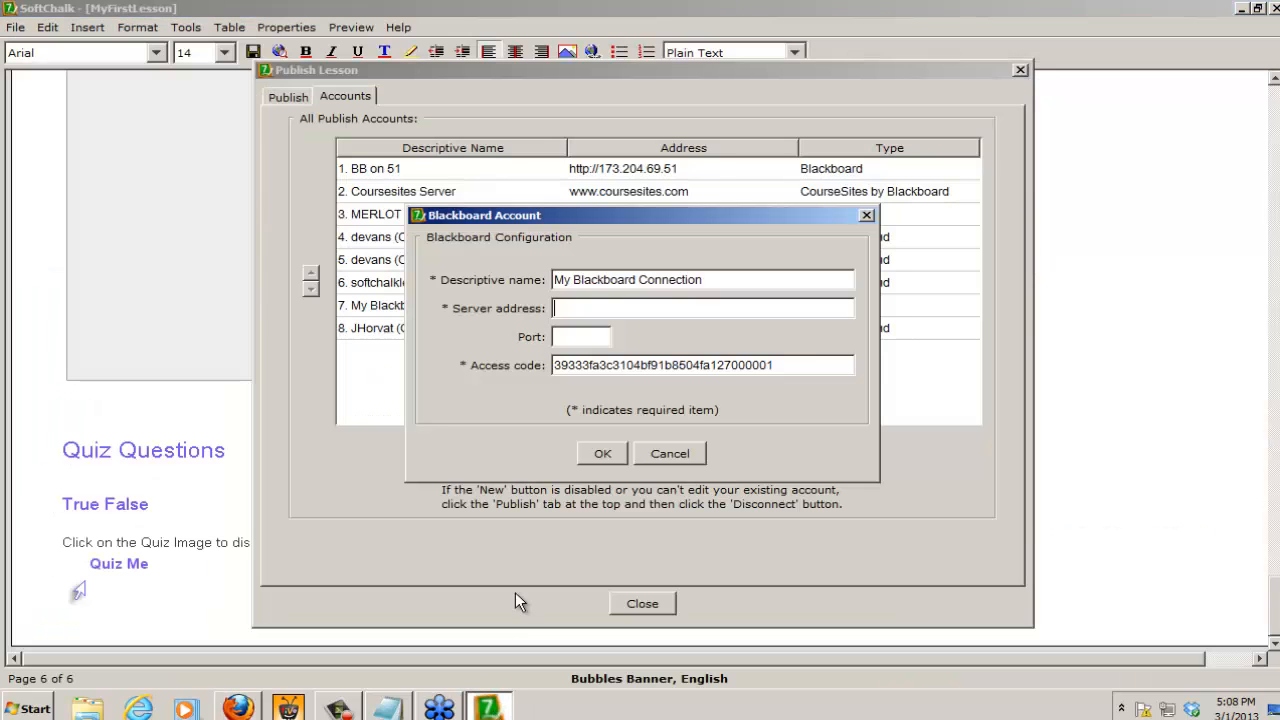
pyautogui.click(567, 316)
pyautogui.hotkey('ctrl', 'v')
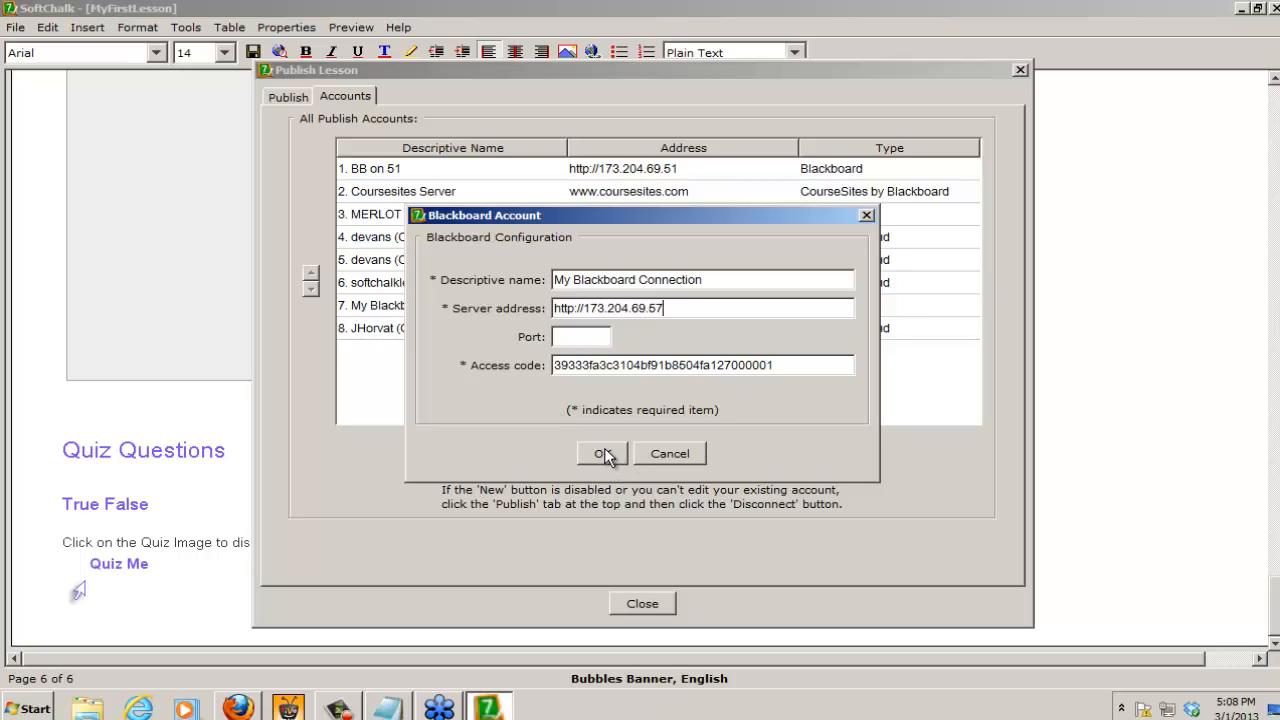
pyautogui.click(604, 454)
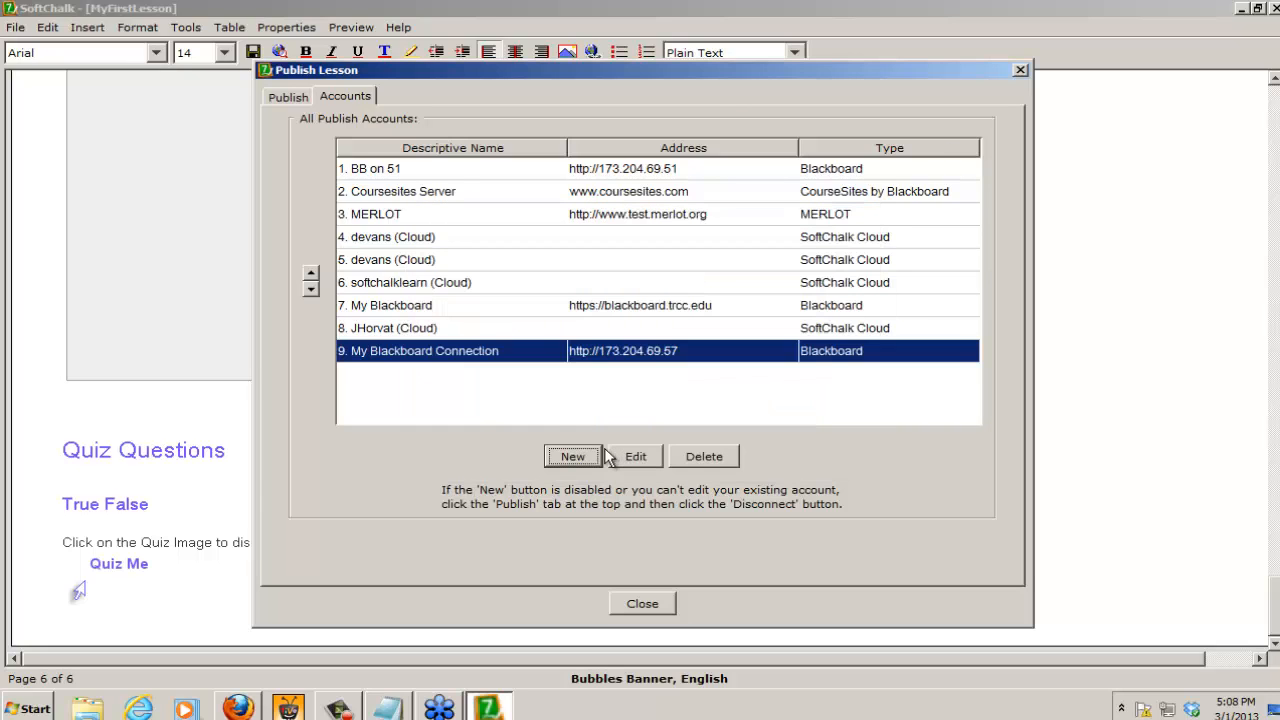
# Step: Move the My Blackboard Connection account to first place among the publish accounts
pyautogui.click(311, 272)
pyautogui.click(311, 272)
pyautogui.click(311, 272)
pyautogui.click(311, 272)
pyautogui.click(311, 272)
pyautogui.click(311, 272)
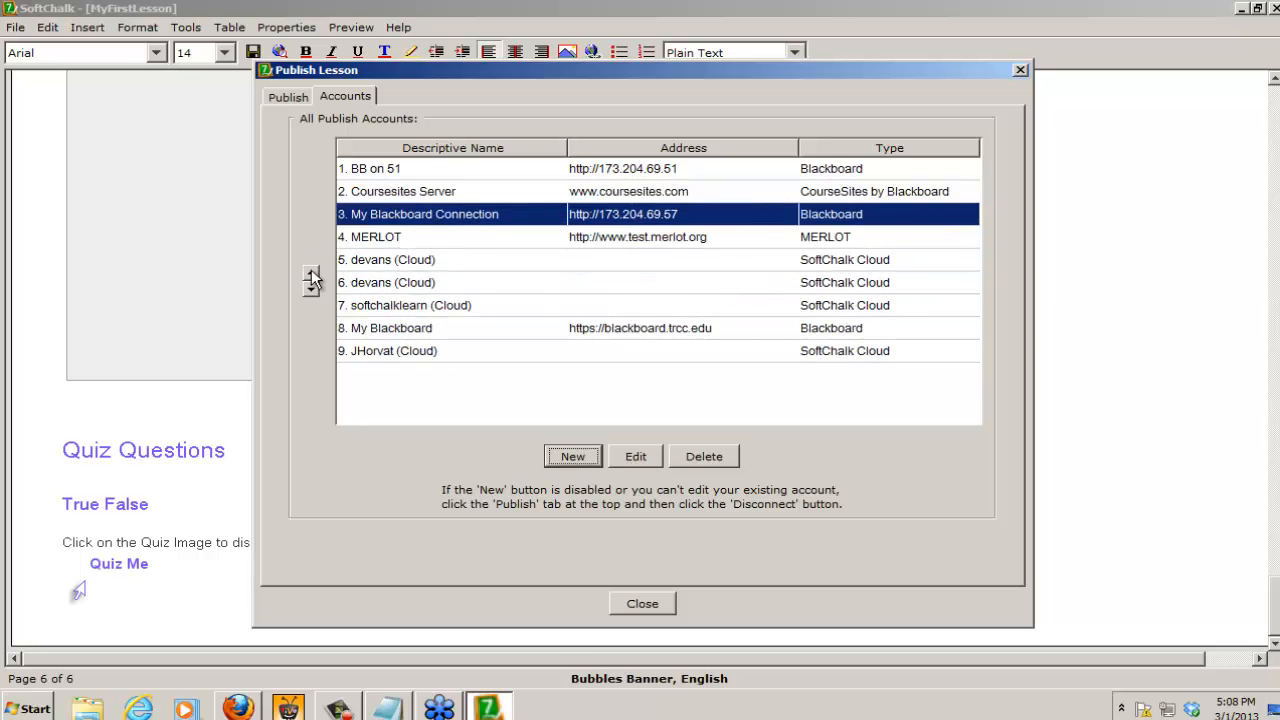
pyautogui.click(311, 272)
pyautogui.click(311, 272)
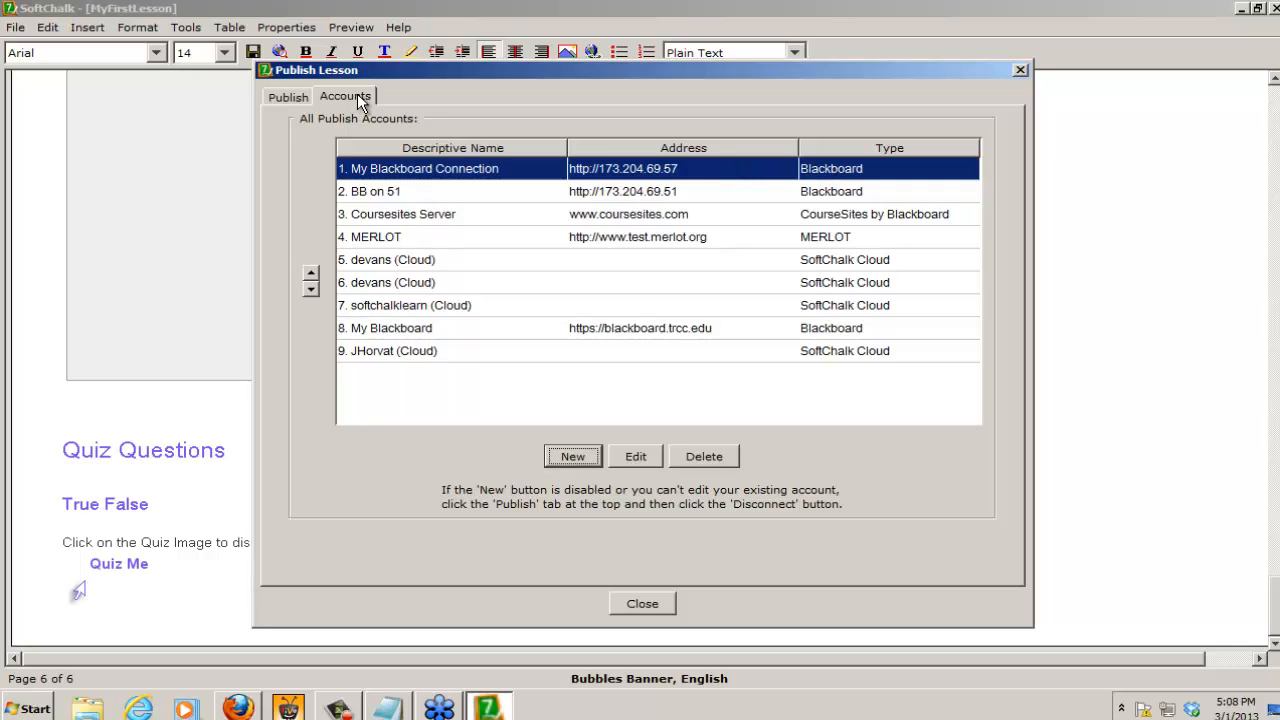
# Step: Choose My Blackboard Connection as the account for publishing the lesson and connect to it
pyautogui.click(289, 99)
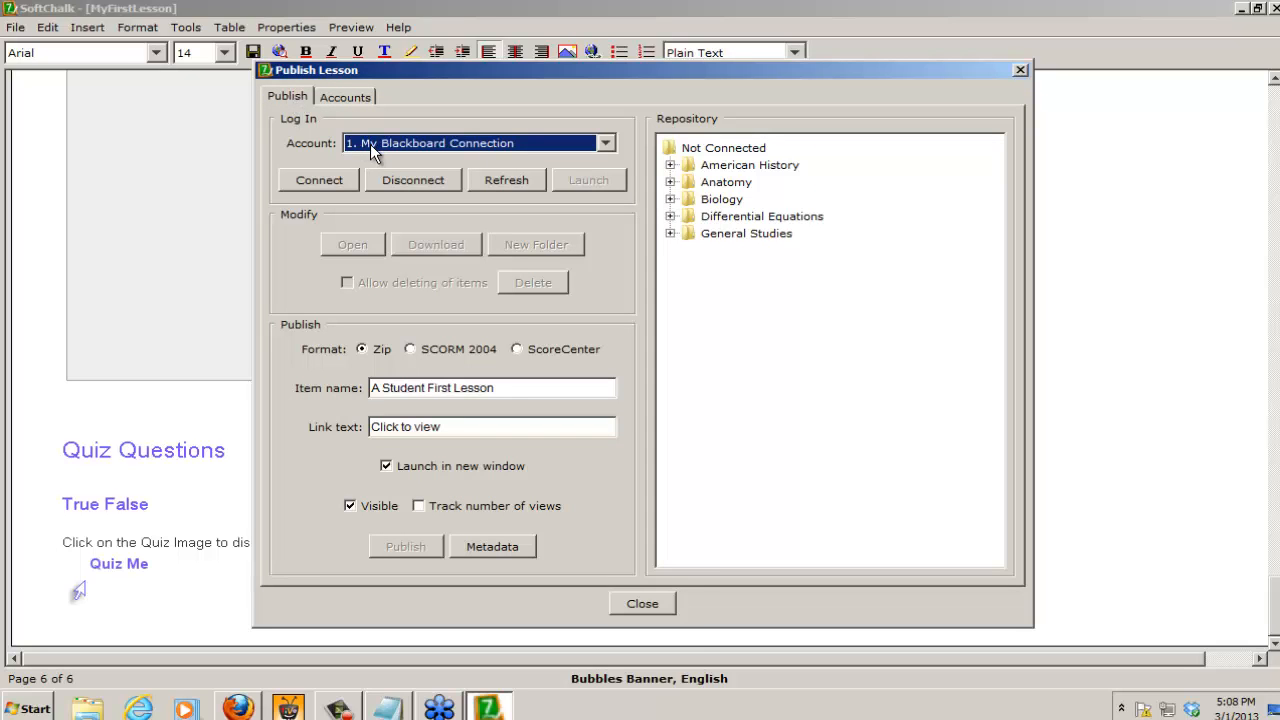
pyautogui.click(606, 143)
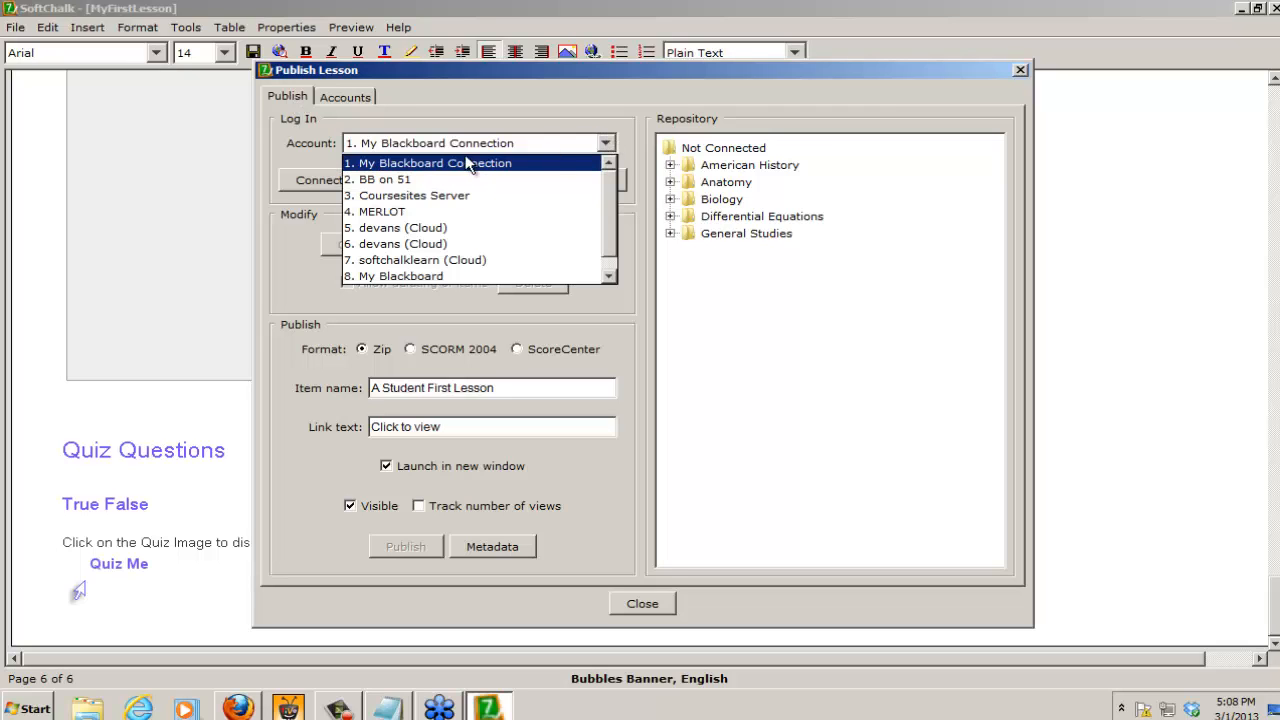
pyautogui.click(420, 164)
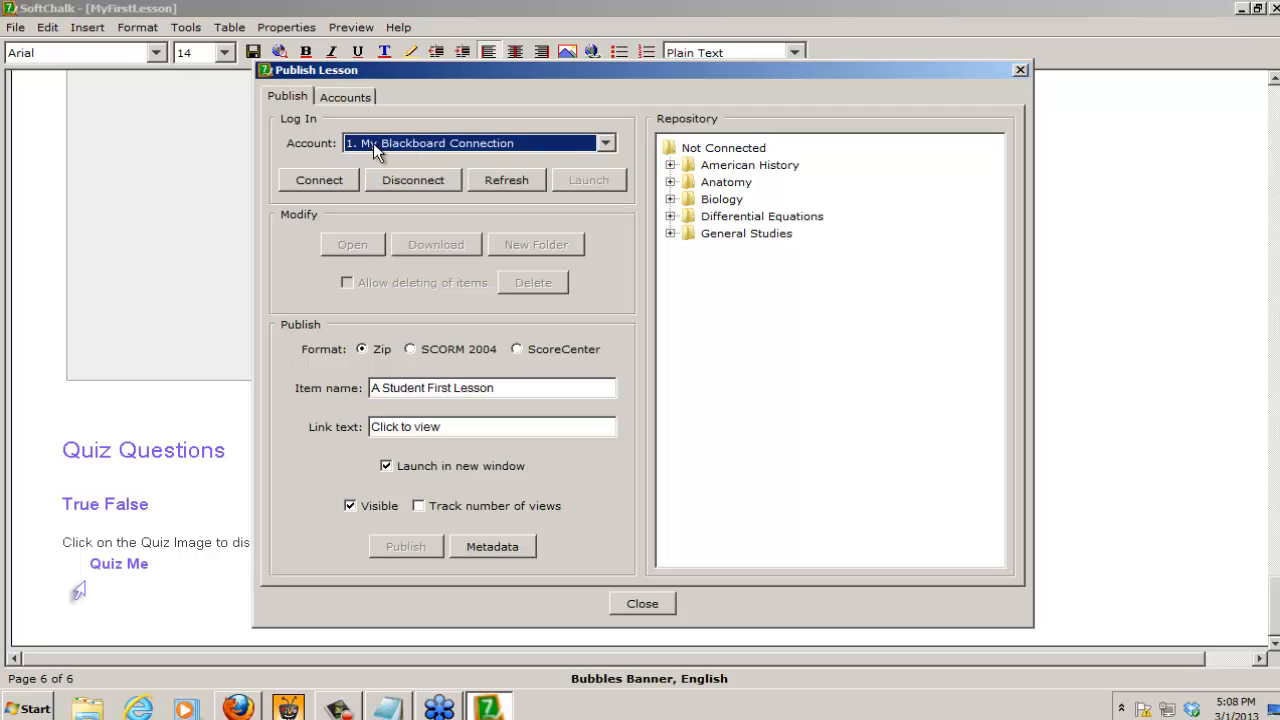
pyautogui.click(328, 180)
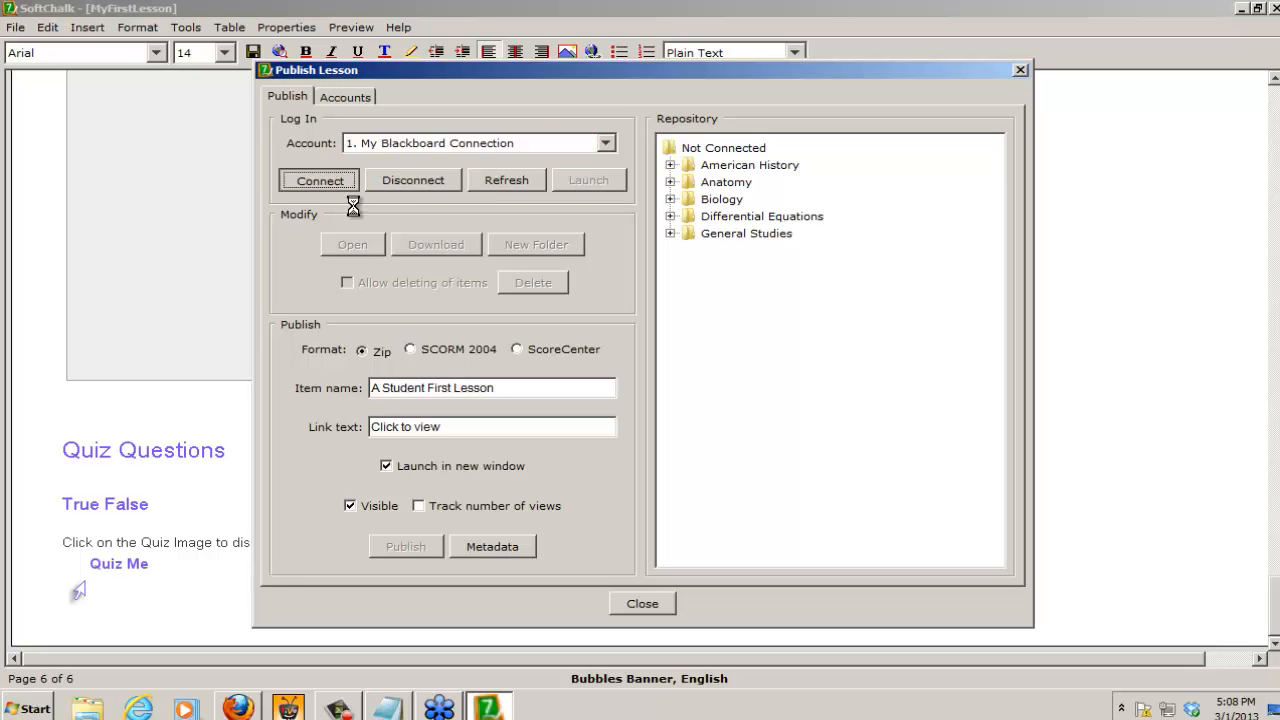
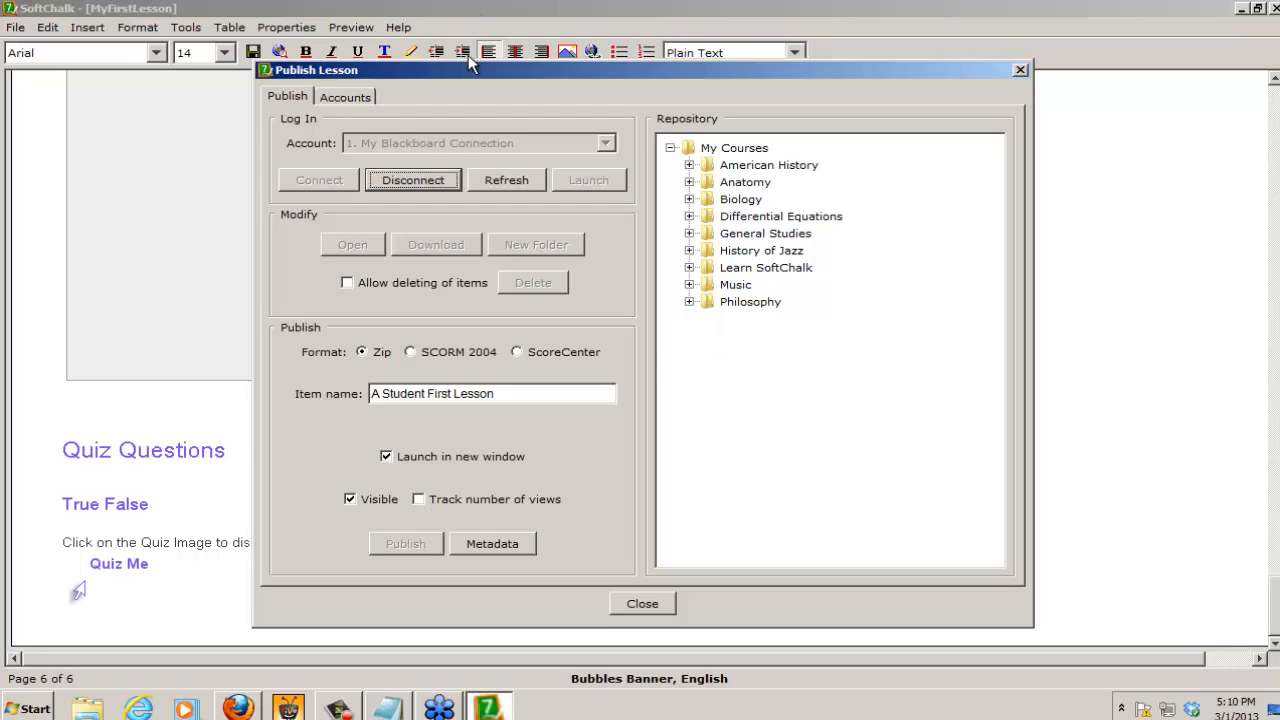
# Step: Select the Content folder of the General Studies course as the publishing destination, checking the items already in it
pyautogui.moveTo(469, 68); pyautogui.dragTo(504, 152)
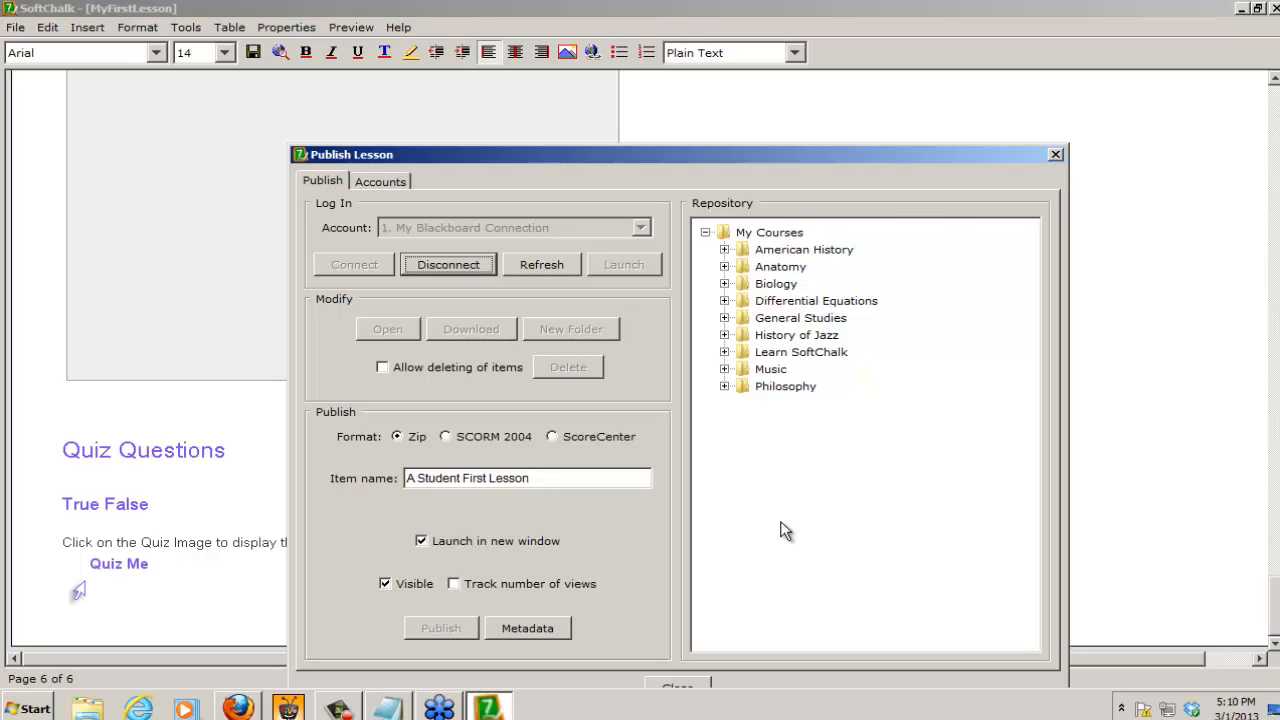
pyautogui.click(772, 322)
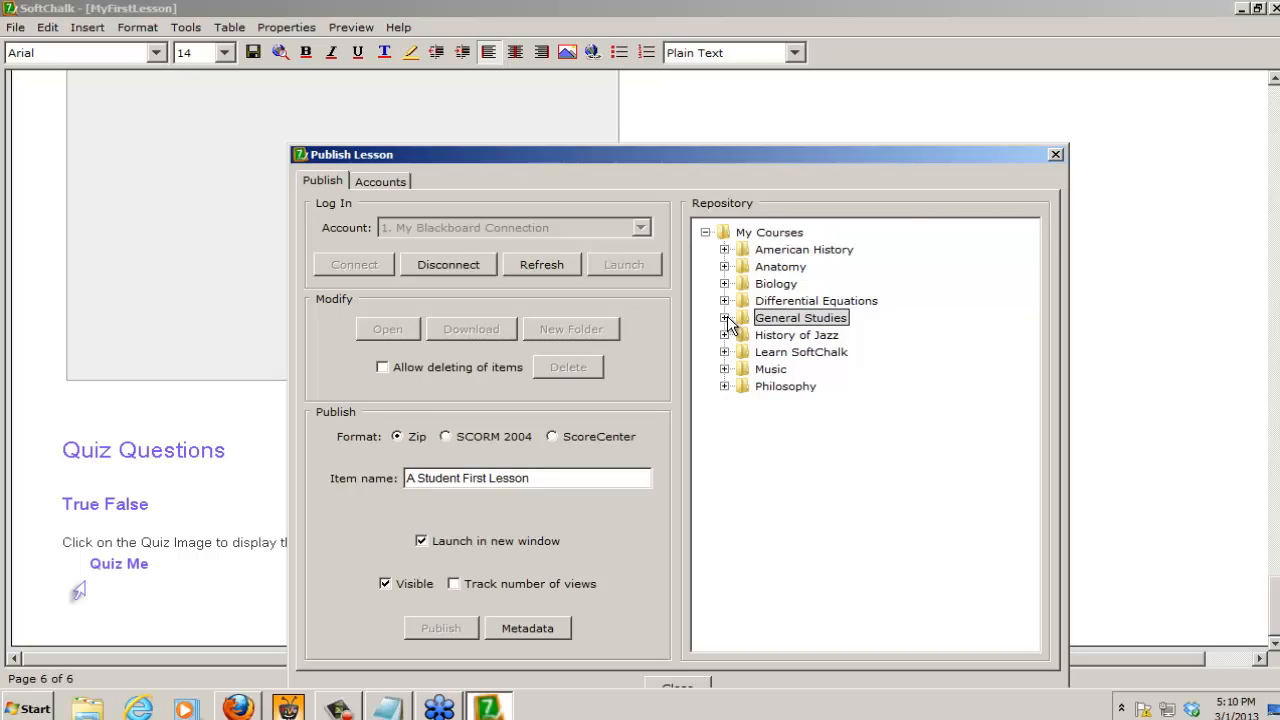
pyautogui.click(725, 318)
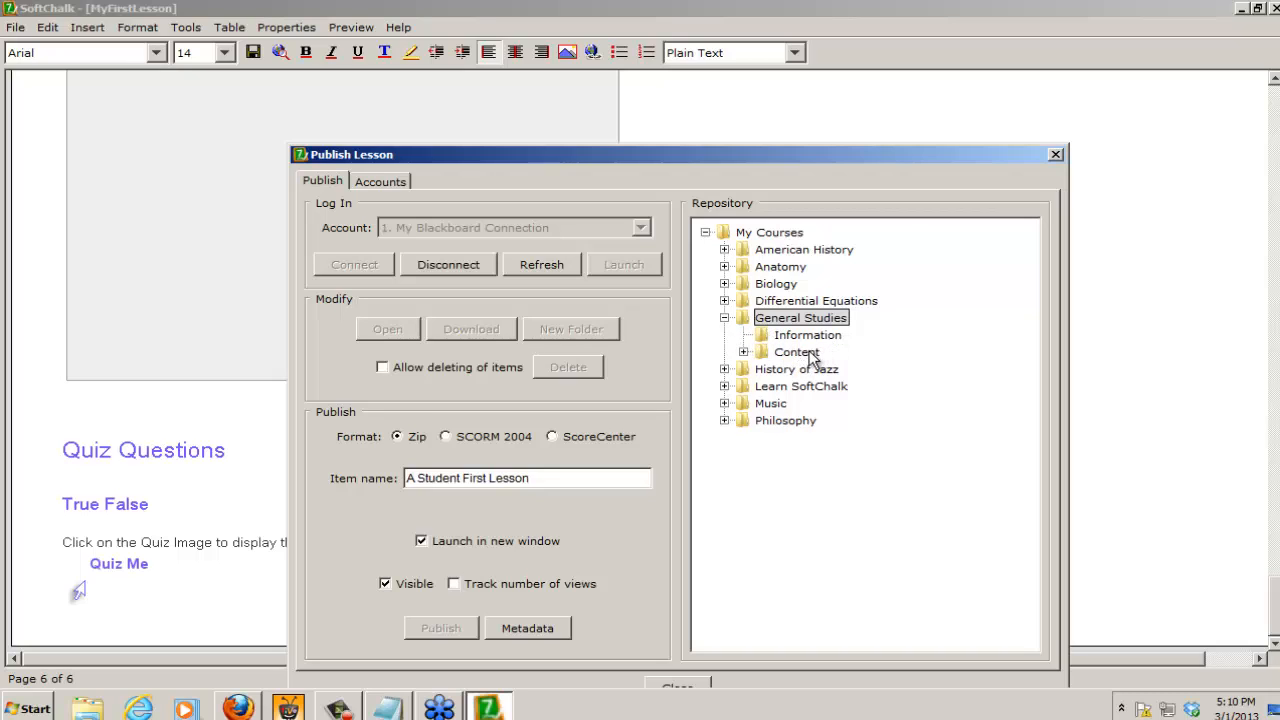
pyautogui.click(759, 351)
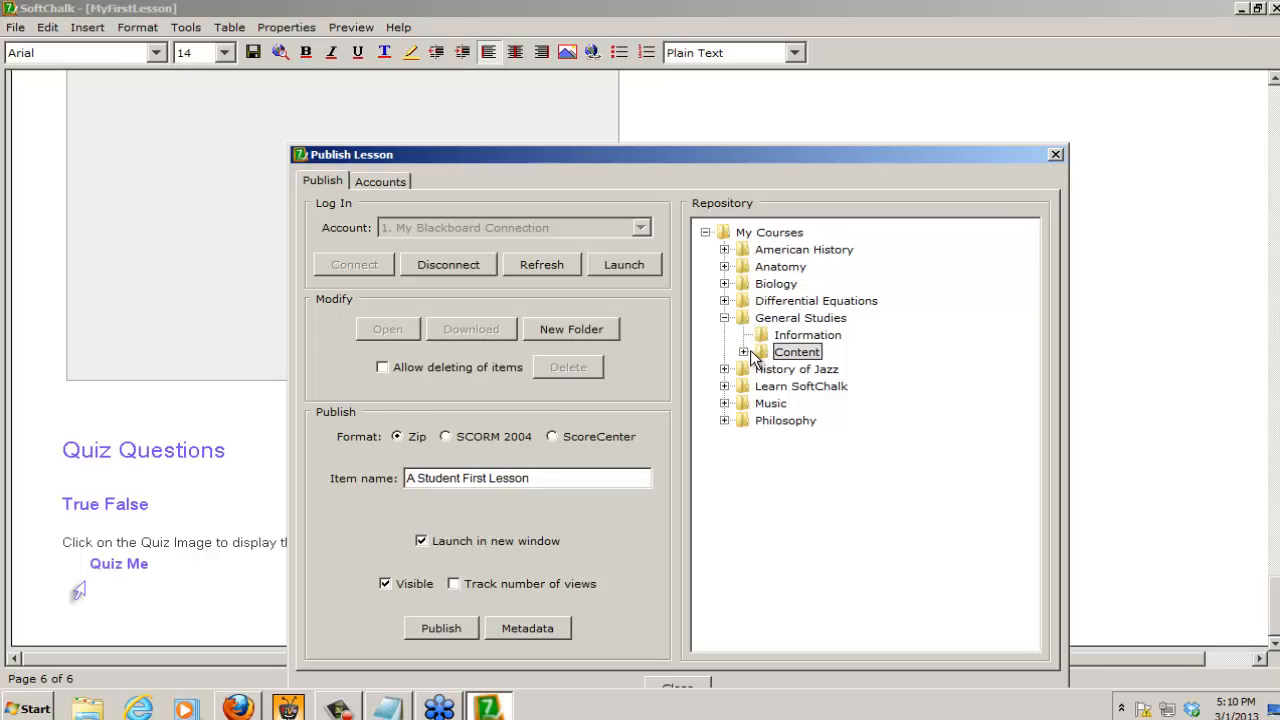
pyautogui.click(744, 352)
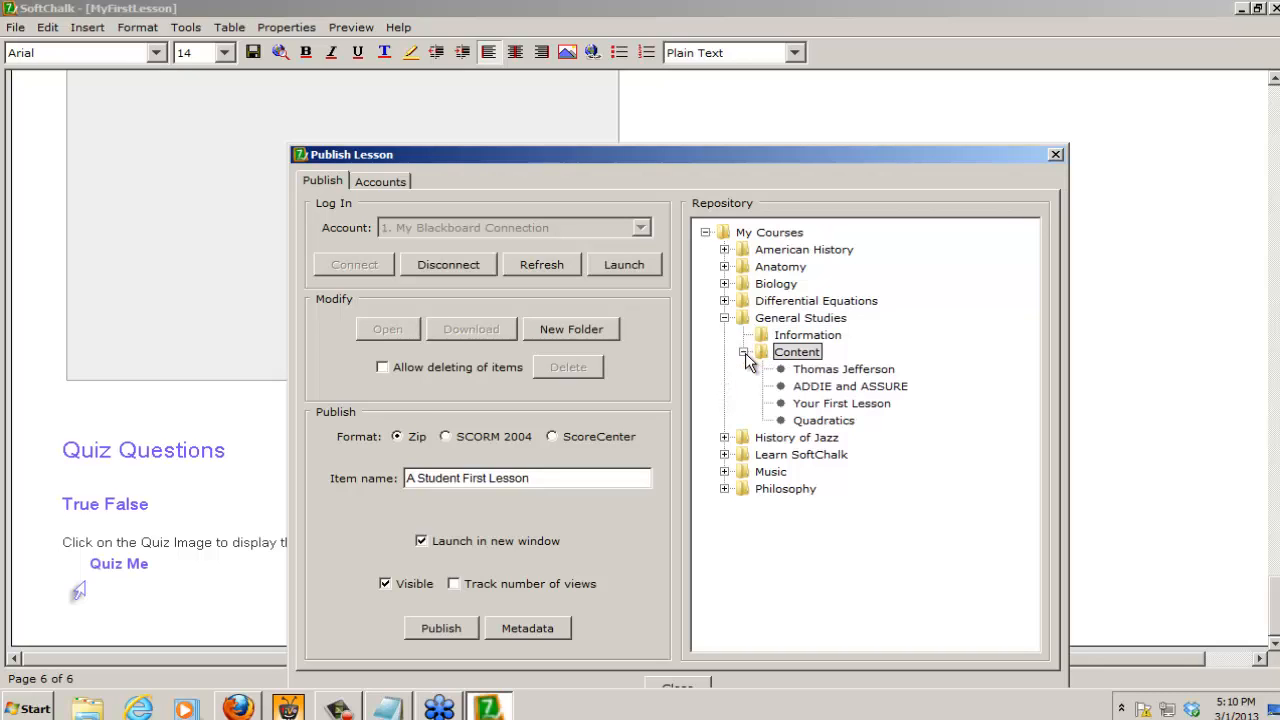
pyautogui.click(744, 353)
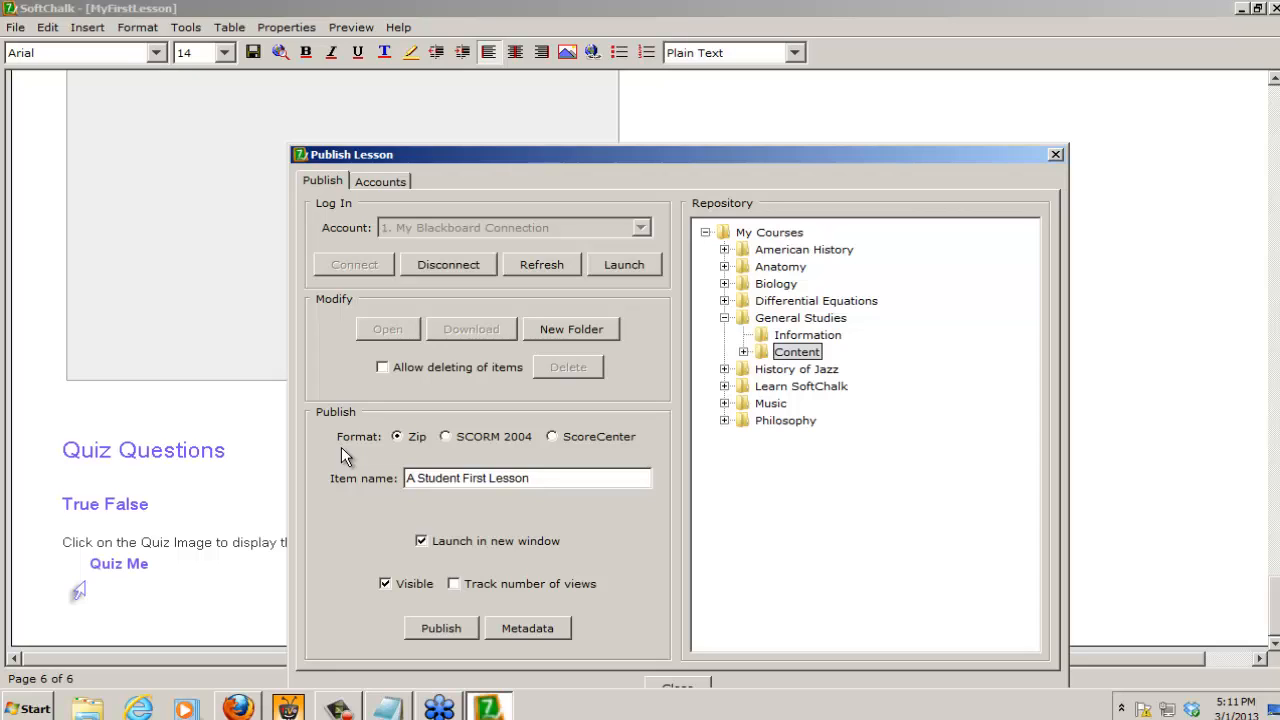
# Step: Choose the ScoreCenter format for the lesson and keep its maximum attempts at Unlimited
pyautogui.click(553, 437)
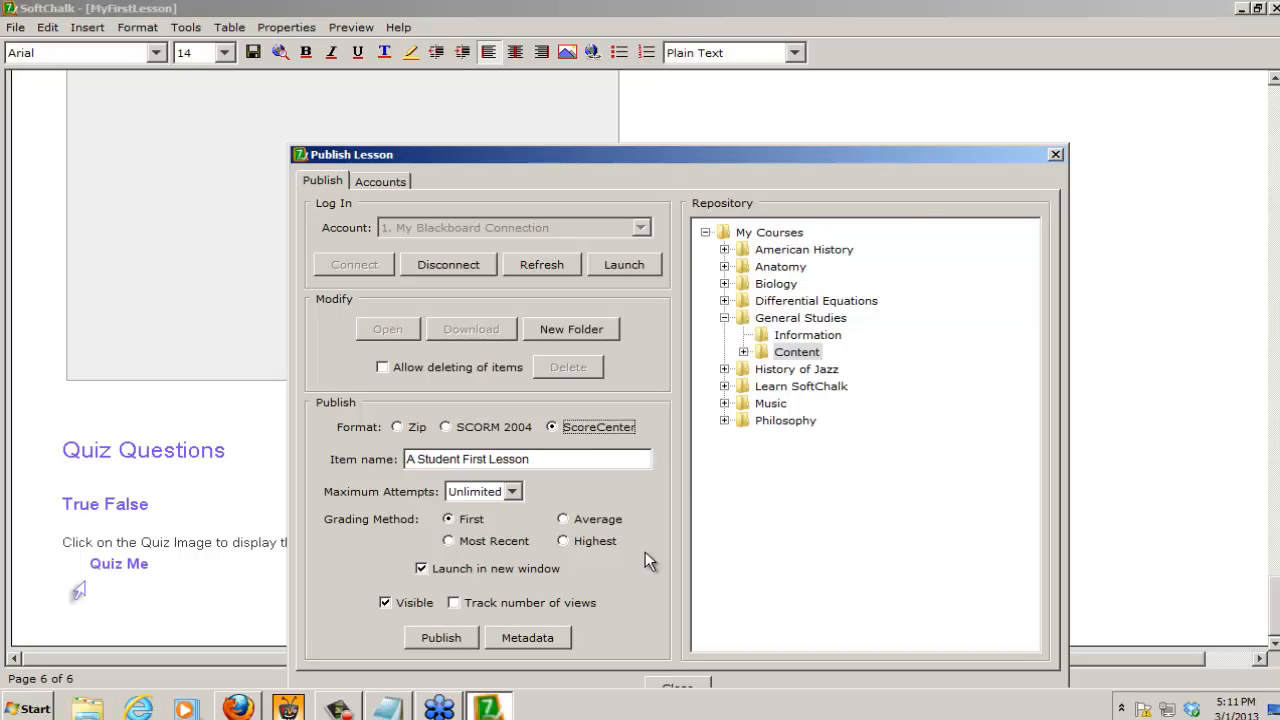
pyautogui.click(513, 492)
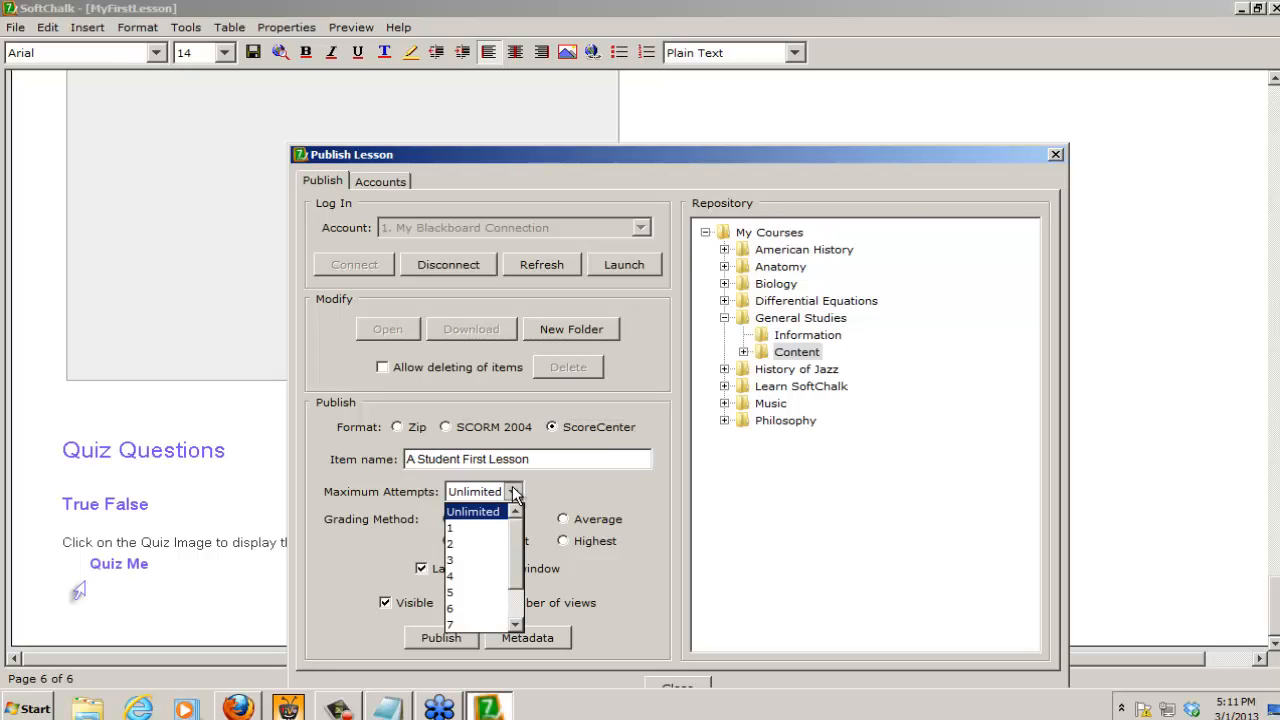
pyautogui.scroll(-1, 518, 620)
pyautogui.scroll(1, 518, 620)
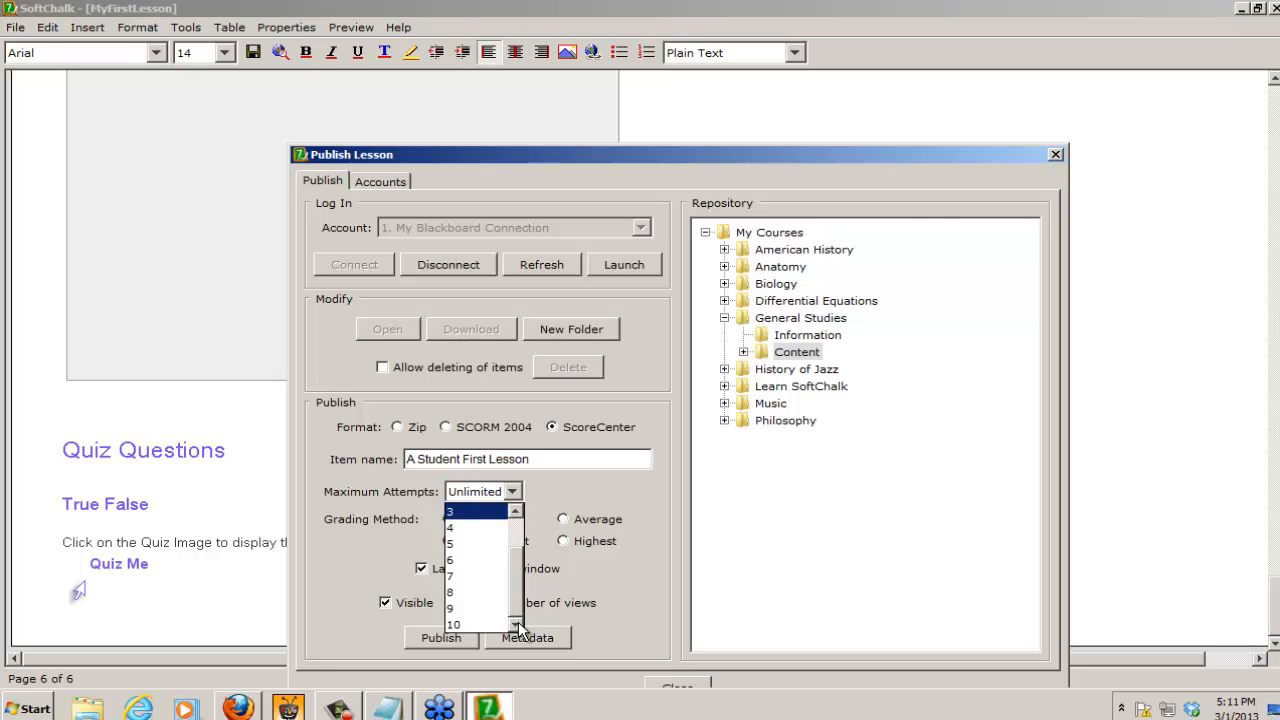
pyautogui.click(484, 513)
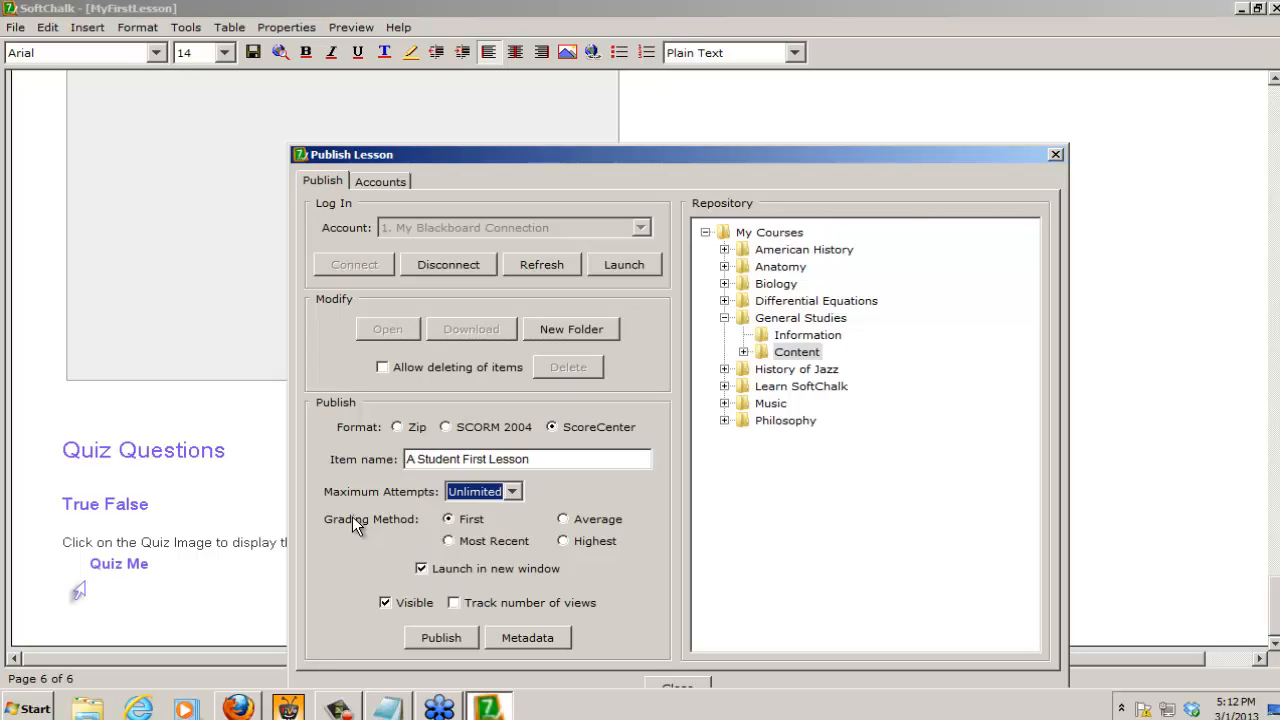
# Step: Set the grading method to Highest and turn off launching the lesson in a new window
pyautogui.click(448, 541)
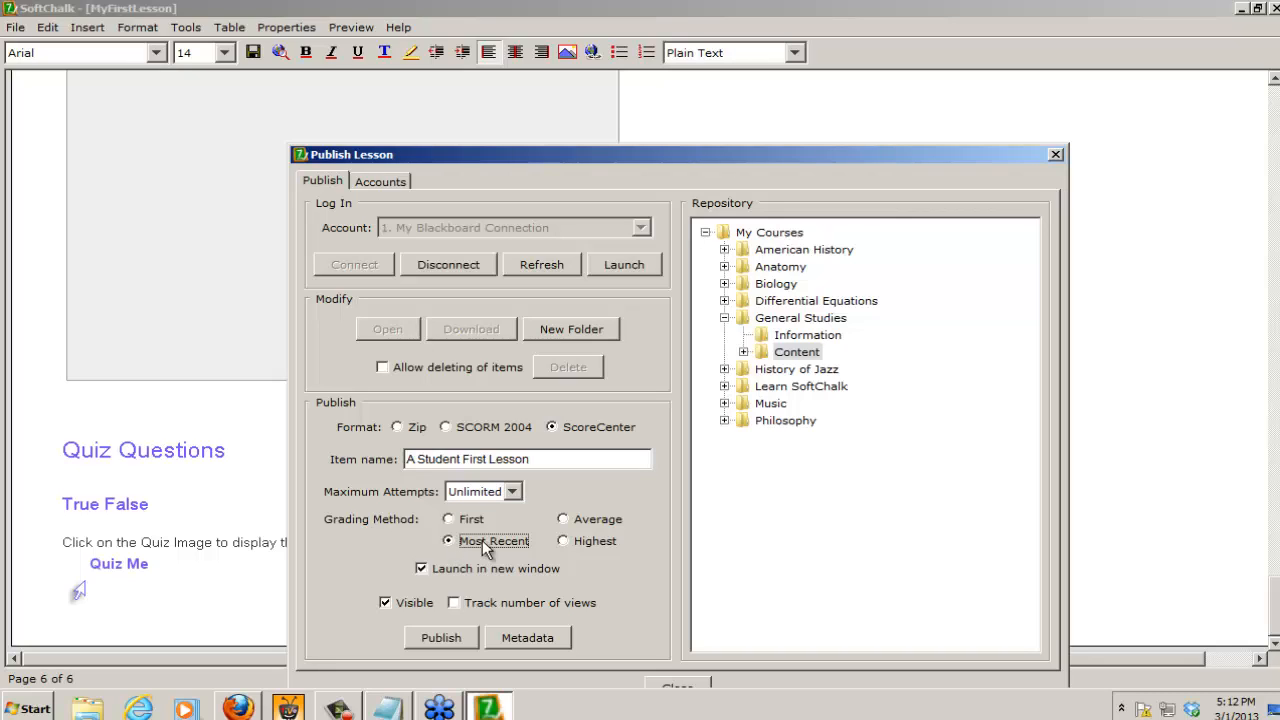
pyautogui.click(562, 541)
pyautogui.click(422, 569)
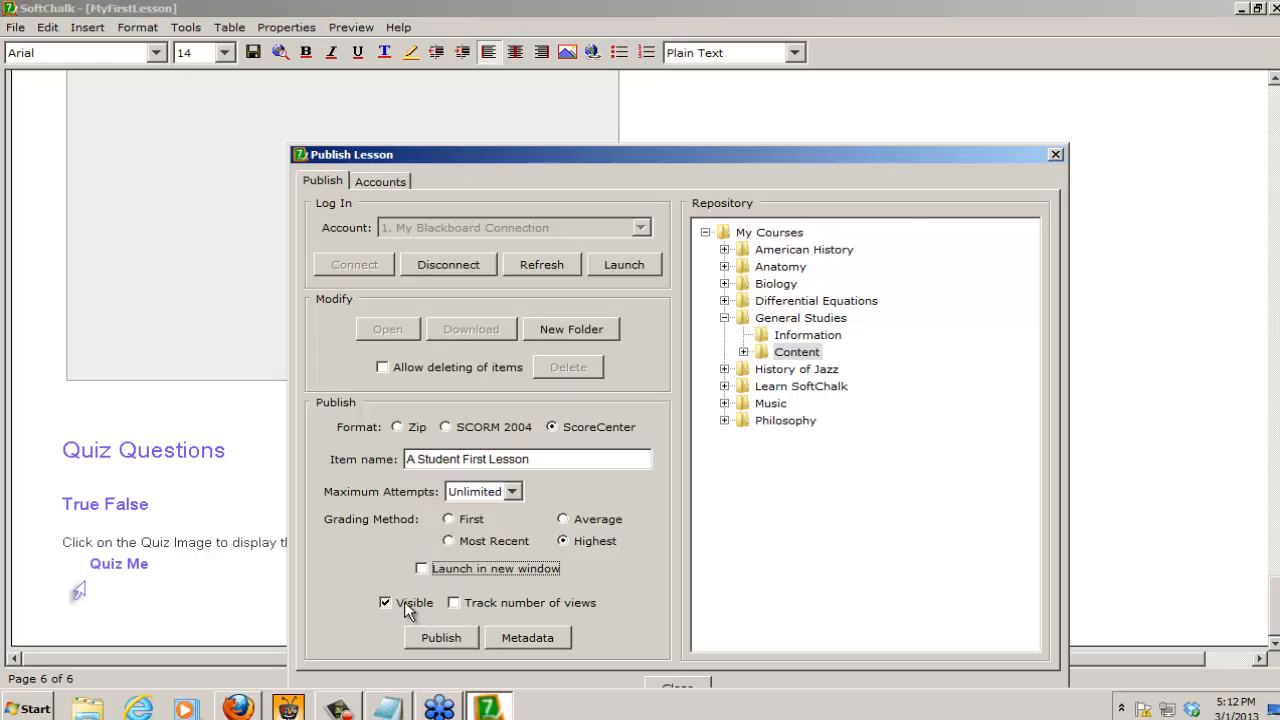
# Step: Publish A Student First Lesson to the selected Content folder and close the publishing dialog
pyautogui.click(442, 638)
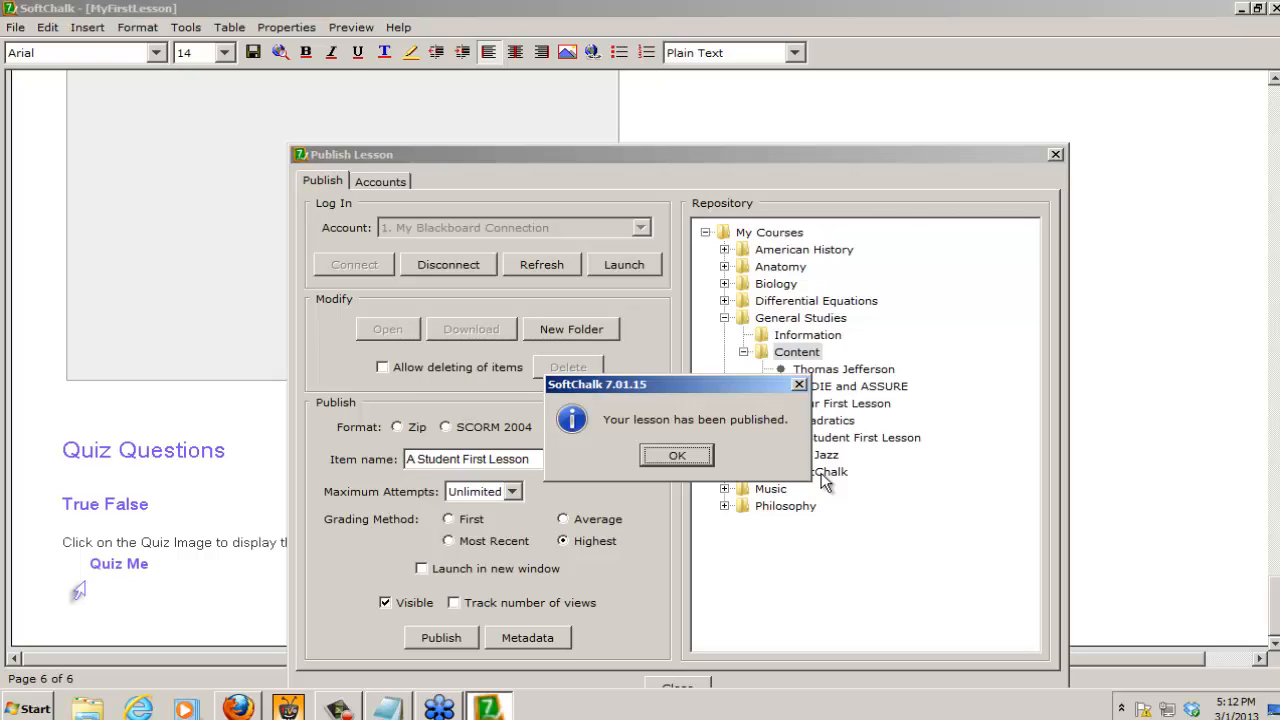
pyautogui.click(689, 451)
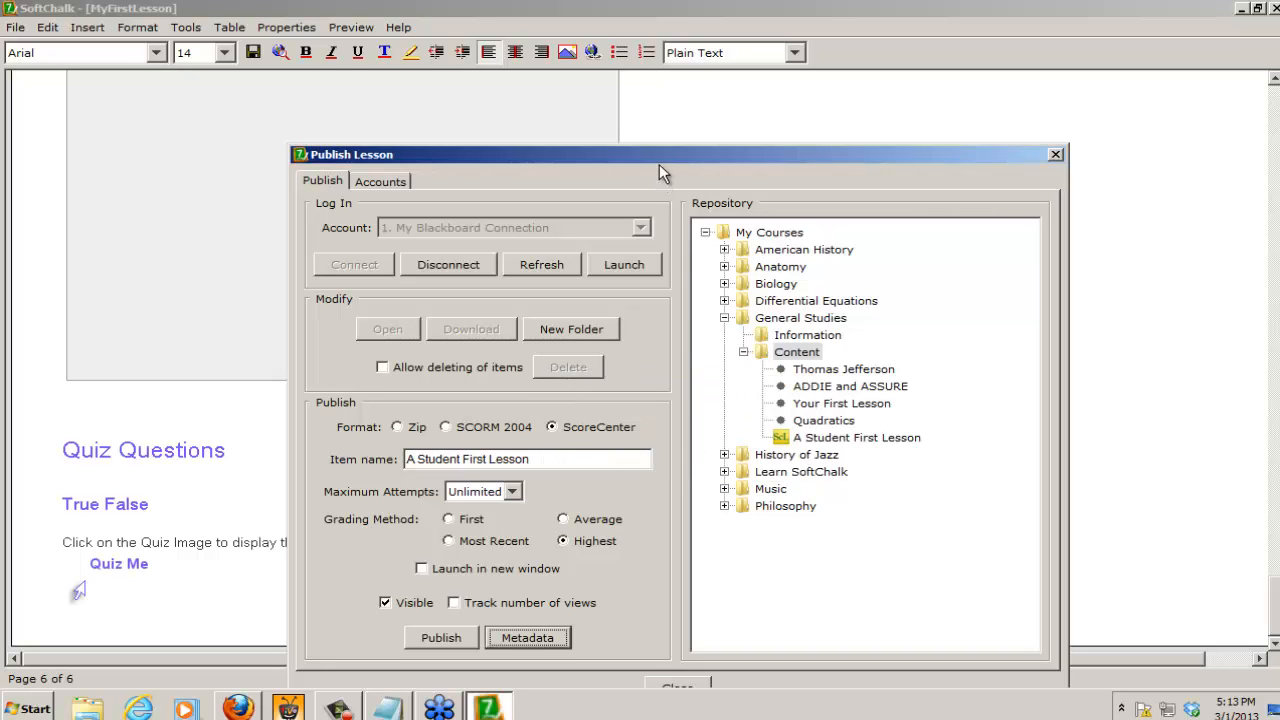
pyautogui.moveTo(668, 159); pyautogui.dragTo(660, 104)
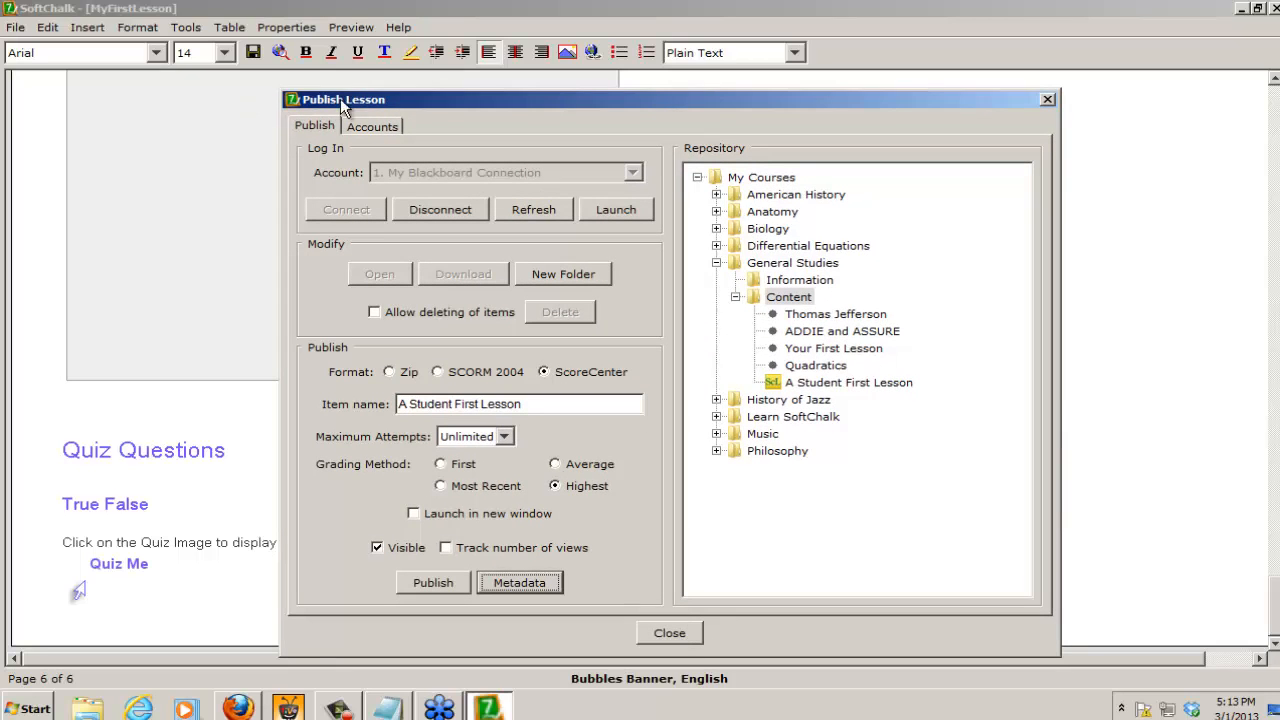
pyautogui.click(676, 626)
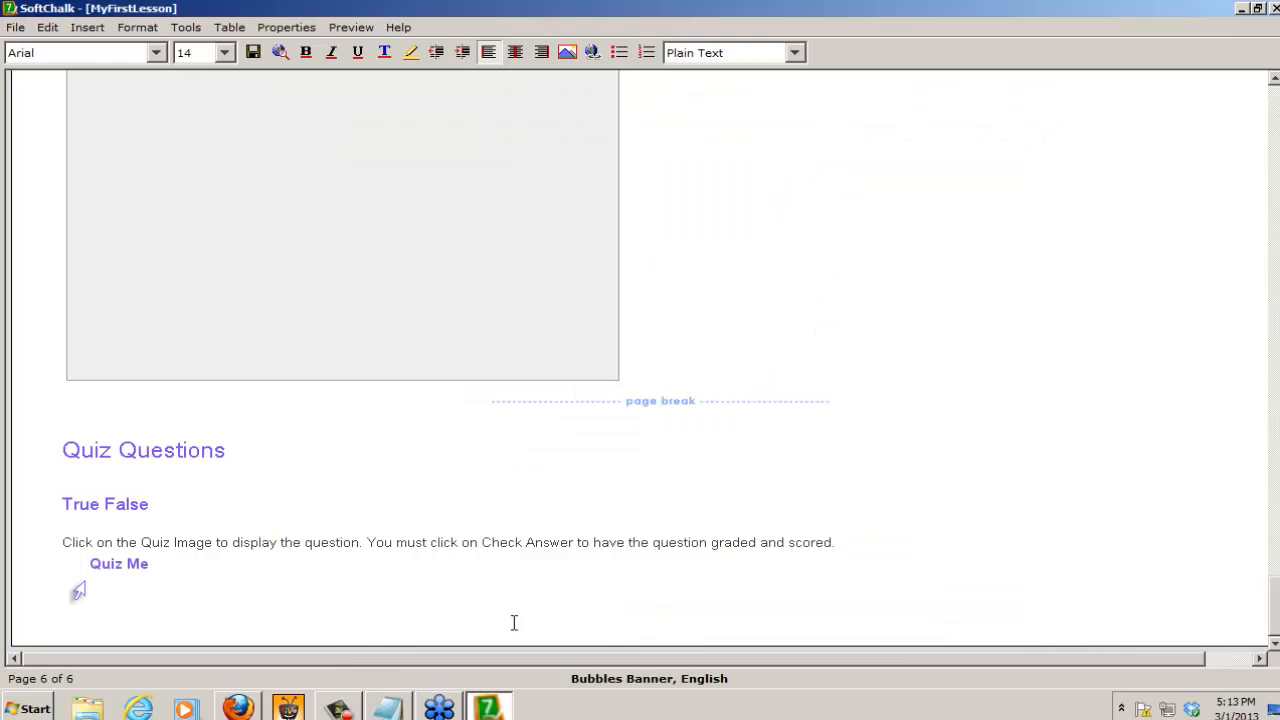
# Step: Switch to Blackboard in Firefox and open the Content area of the General Studies course
pyautogui.click(240, 710)
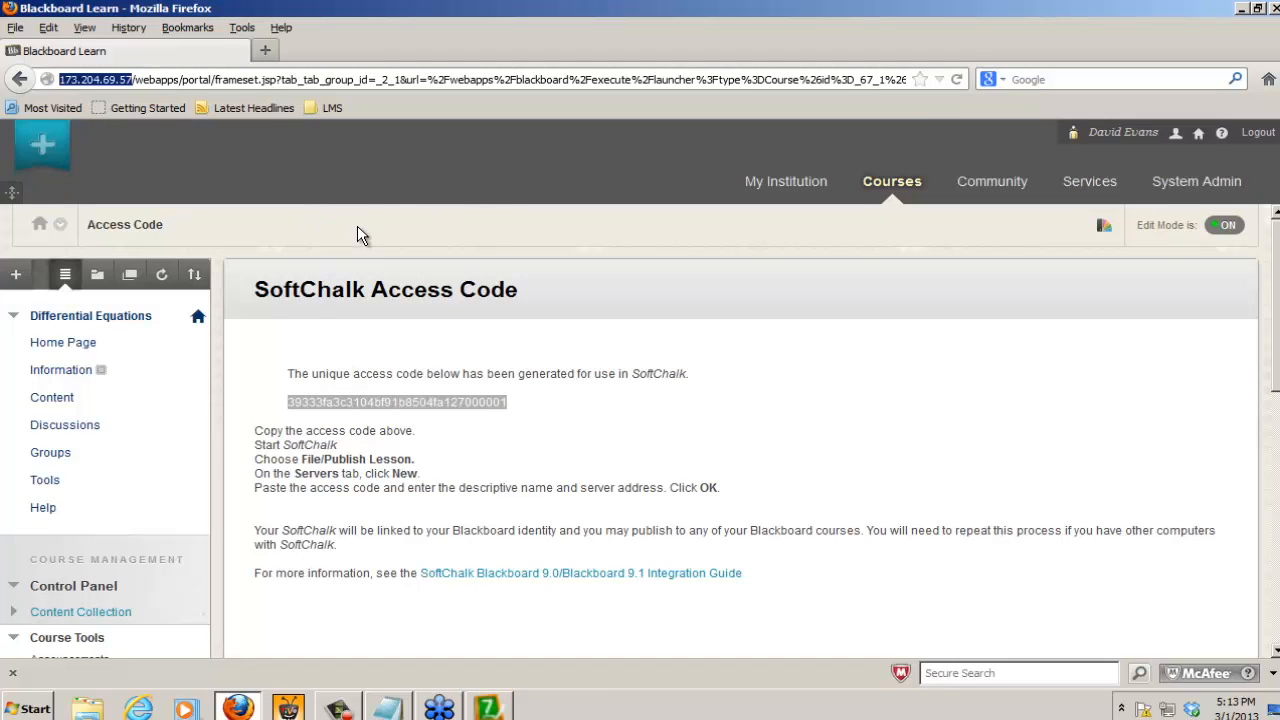
pyautogui.click(900, 184)
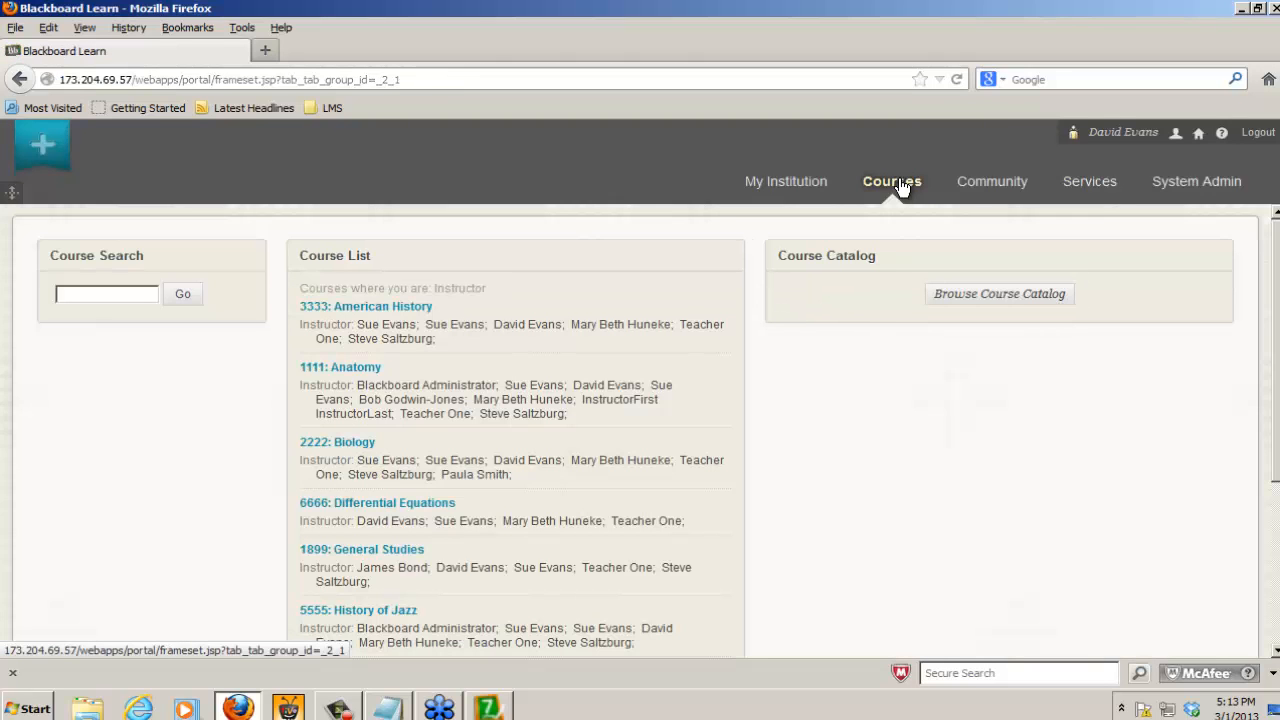
pyautogui.click(366, 551)
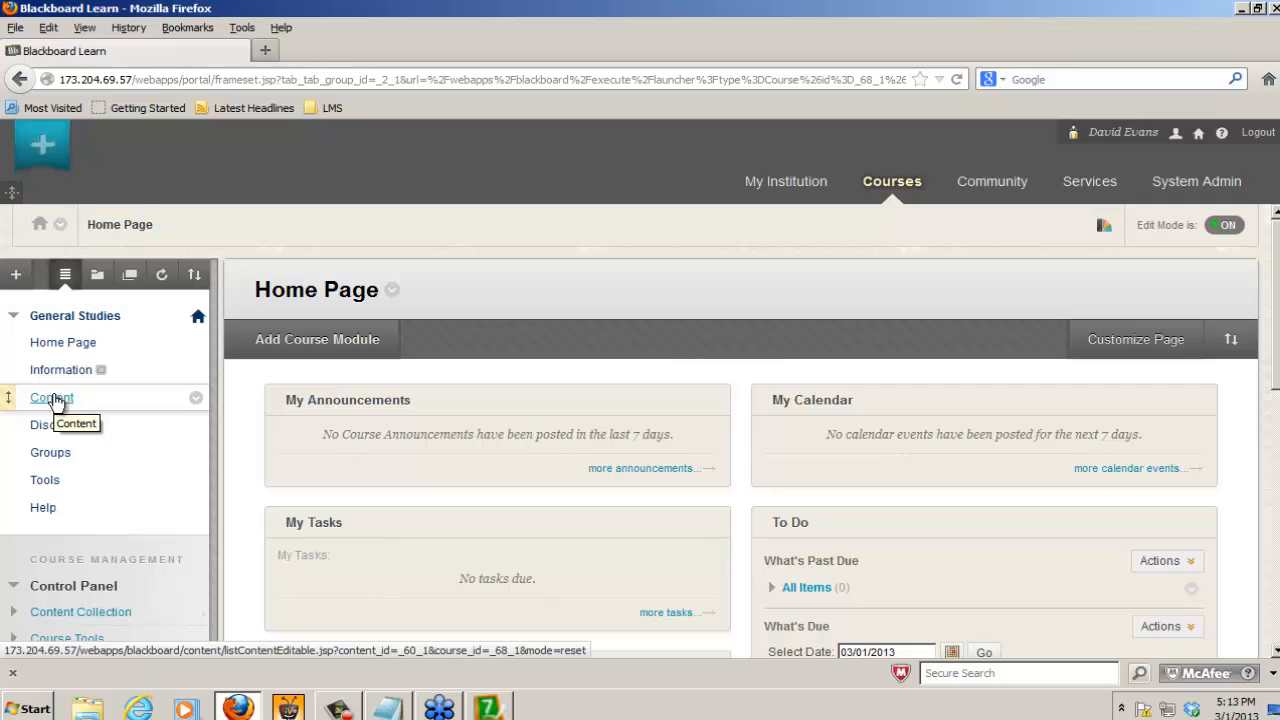
pyautogui.click(52, 398)
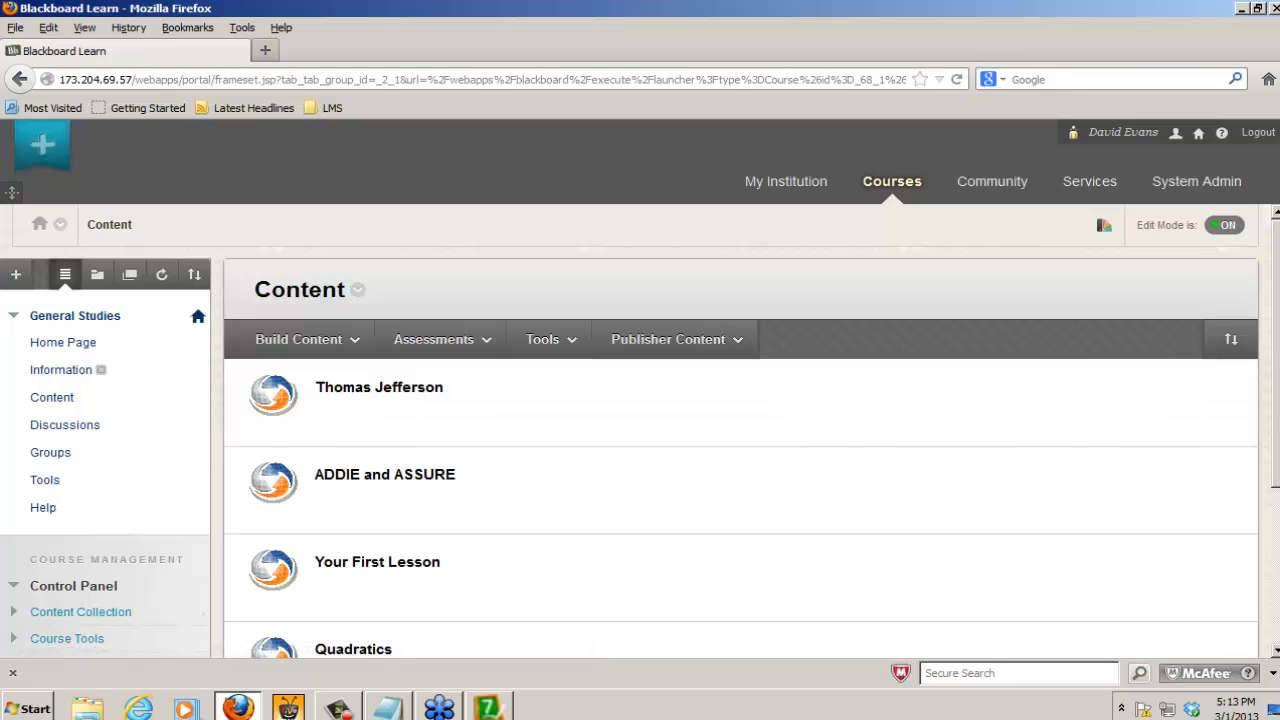
# Step: Move A Student First Lesson to the first place in the course's content list, above Thomas Jefferson
pyautogui.moveTo(1277, 351); pyautogui.dragTo(1277, 508)
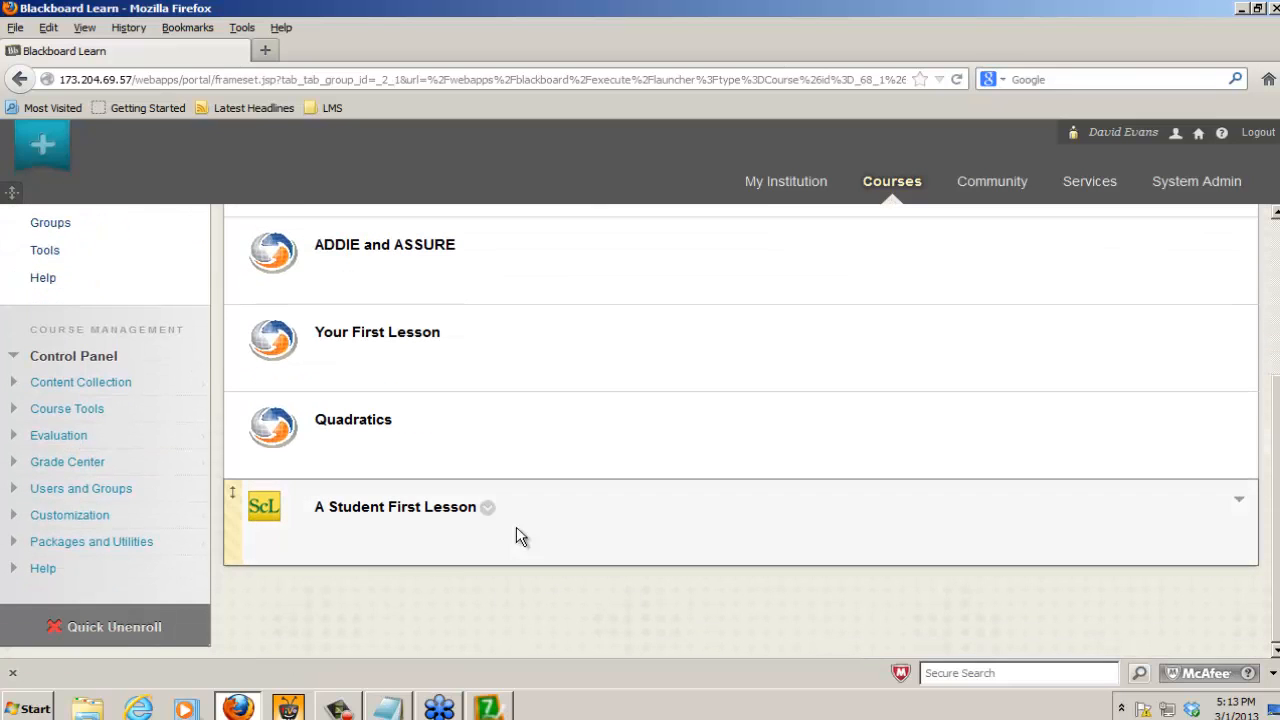
pyautogui.moveTo(533, 526); pyautogui.dragTo(465, 258)
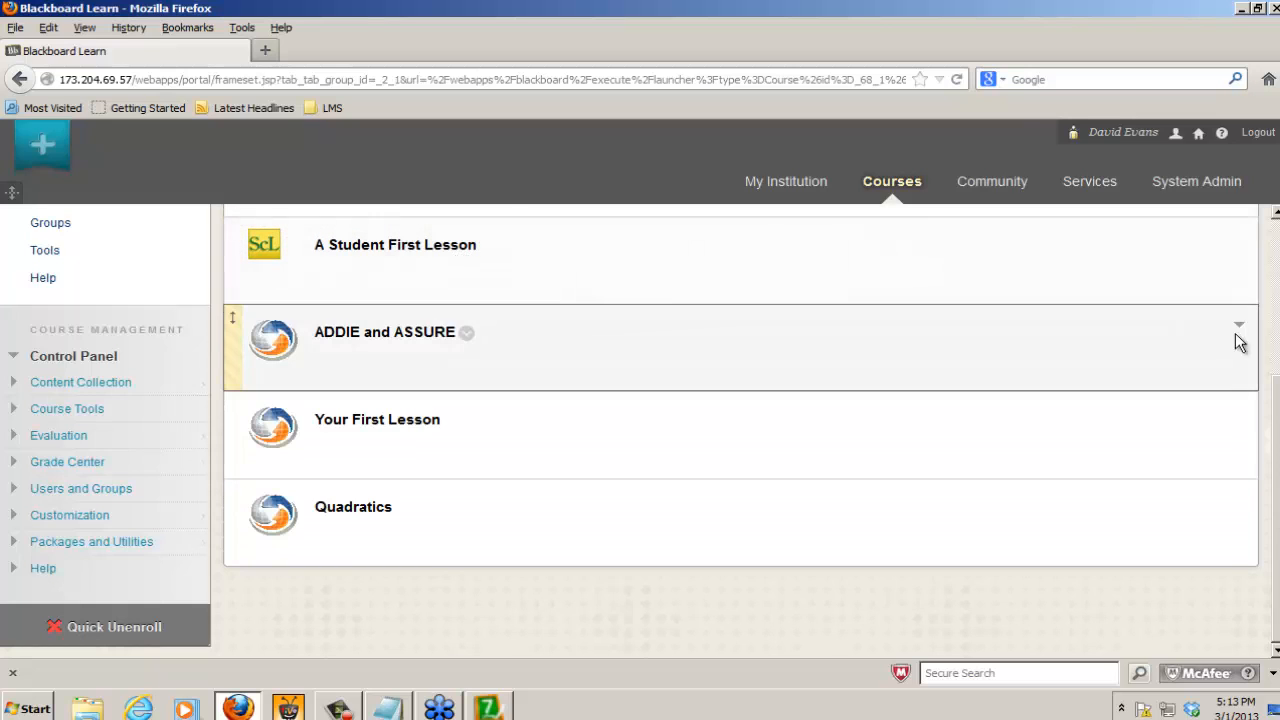
pyautogui.moveTo(1277, 477); pyautogui.dragTo(1277, 377)
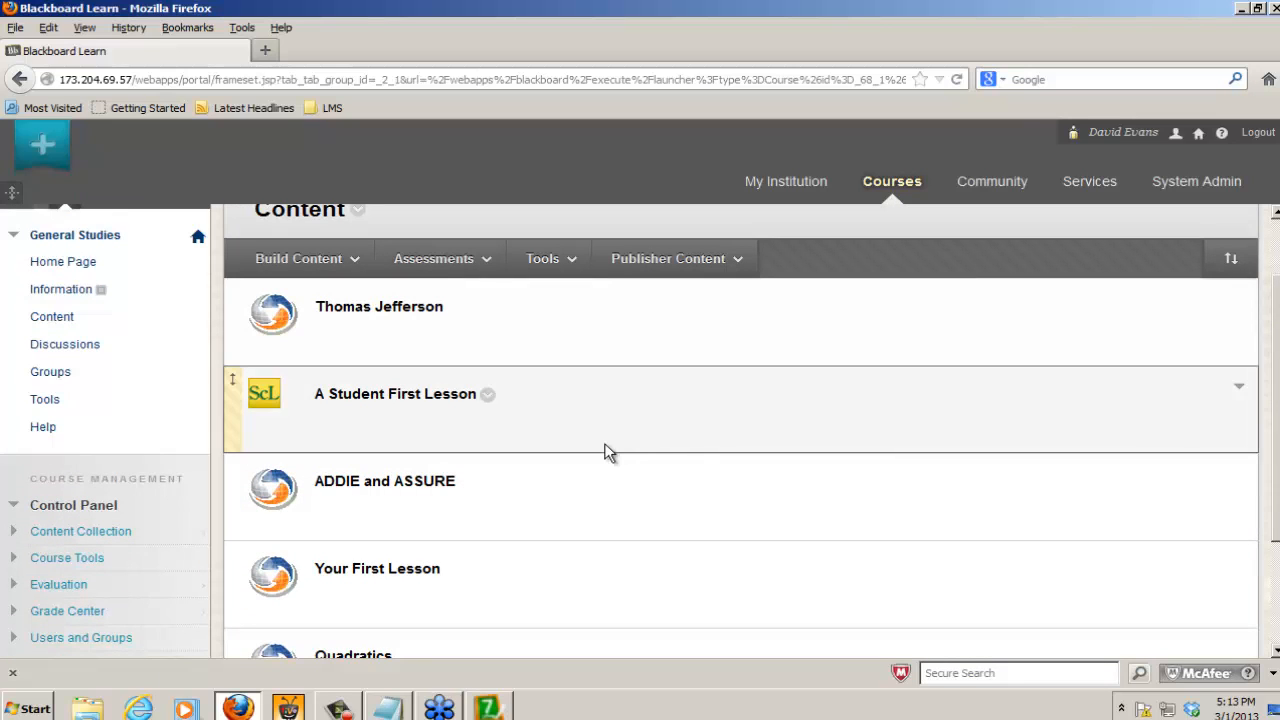
pyautogui.moveTo(596, 435); pyautogui.dragTo(582, 342)
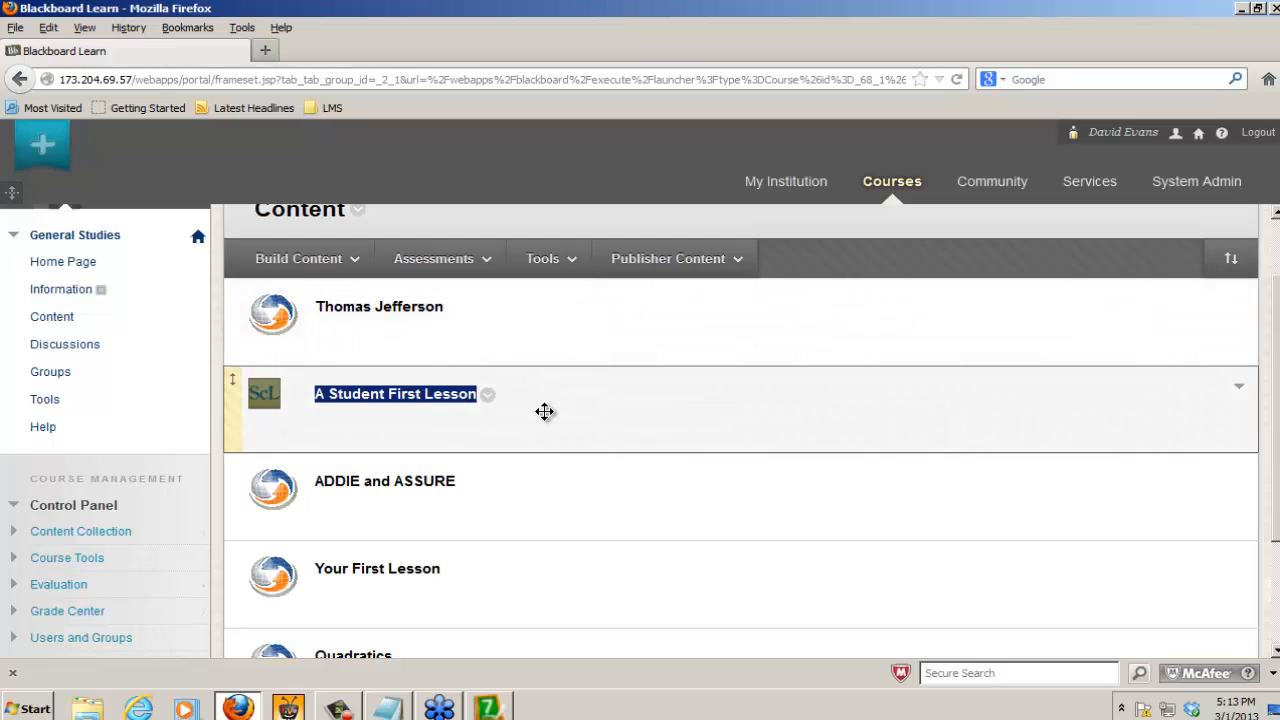
pyautogui.moveTo(543, 411); pyautogui.dragTo(535, 312)
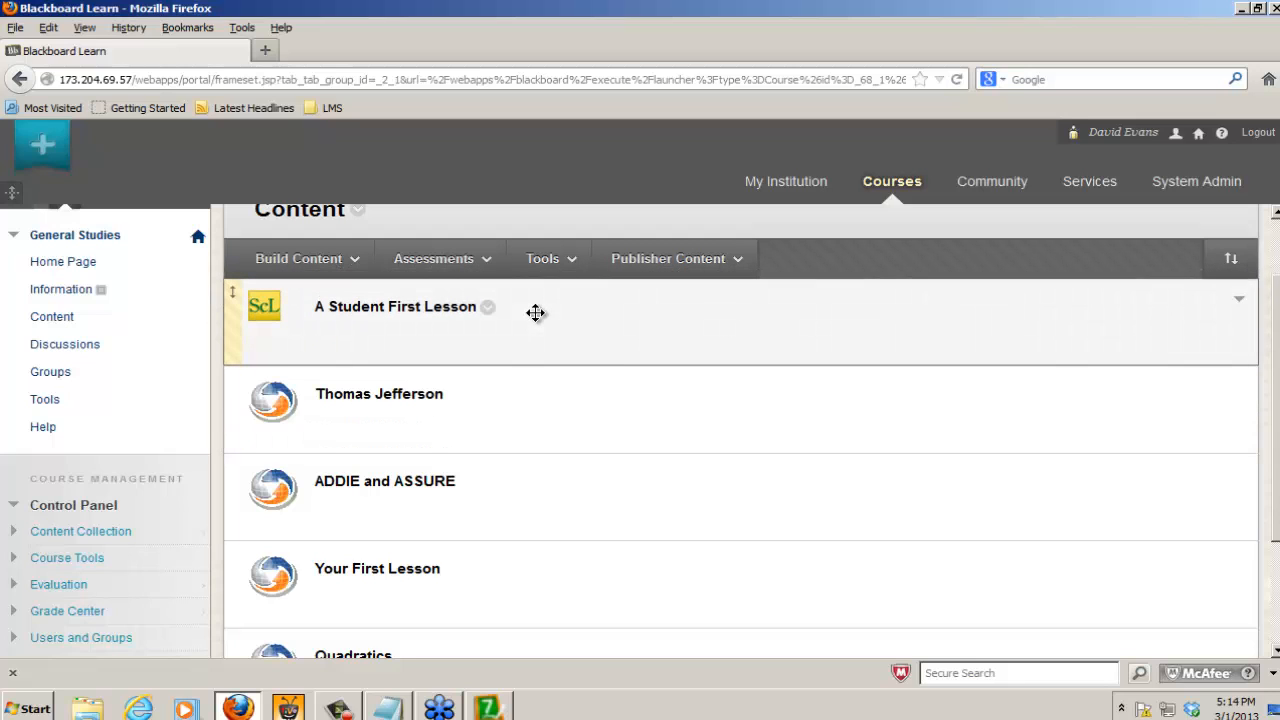
pyautogui.moveTo(1277, 385); pyautogui.dragTo(1263, 297)
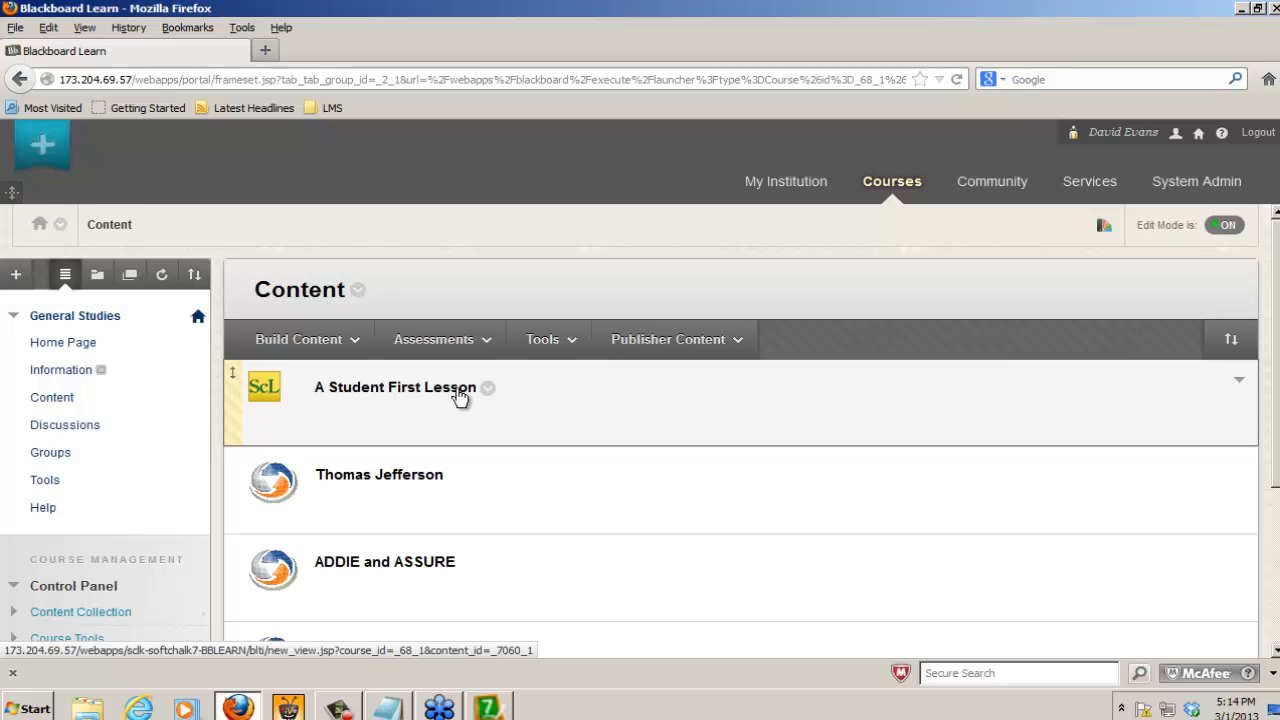
# Step: Launch A Student First Lesson, continue past the ScoreCenter instructions and go to Page 6 from its contents
pyautogui.click(408, 397)
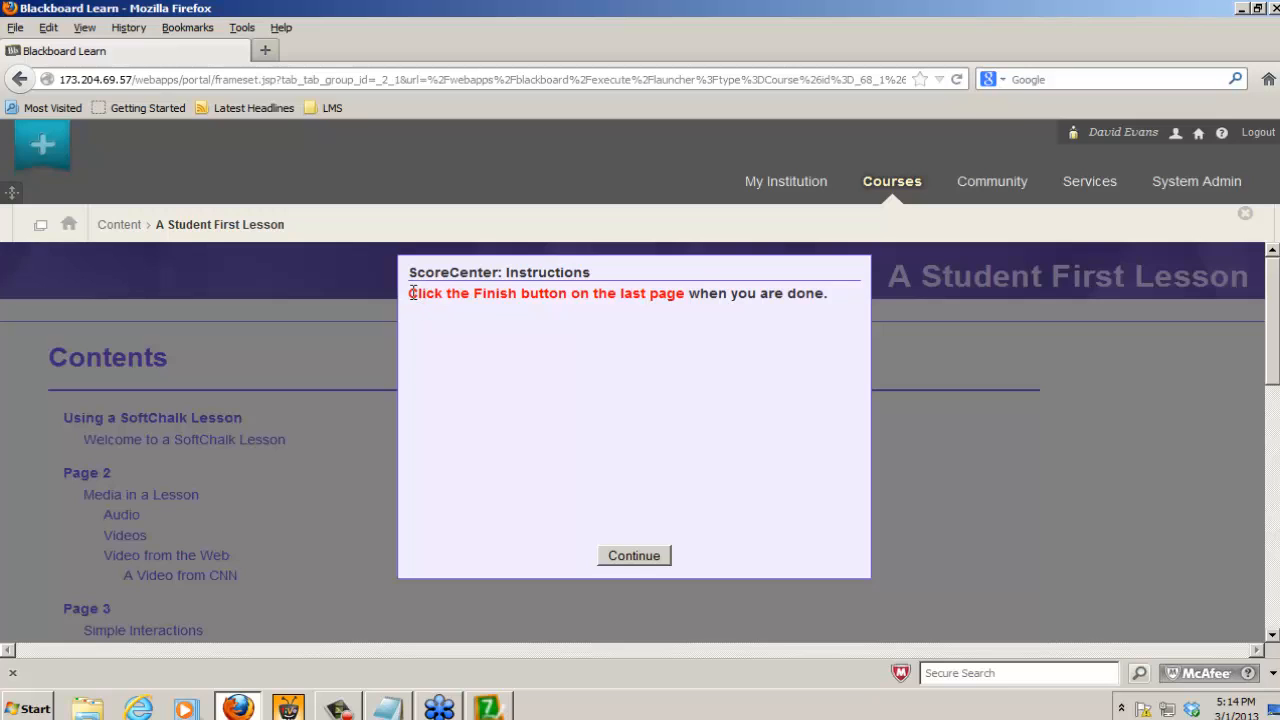
pyautogui.moveTo(407, 293); pyautogui.dragTo(668, 303)
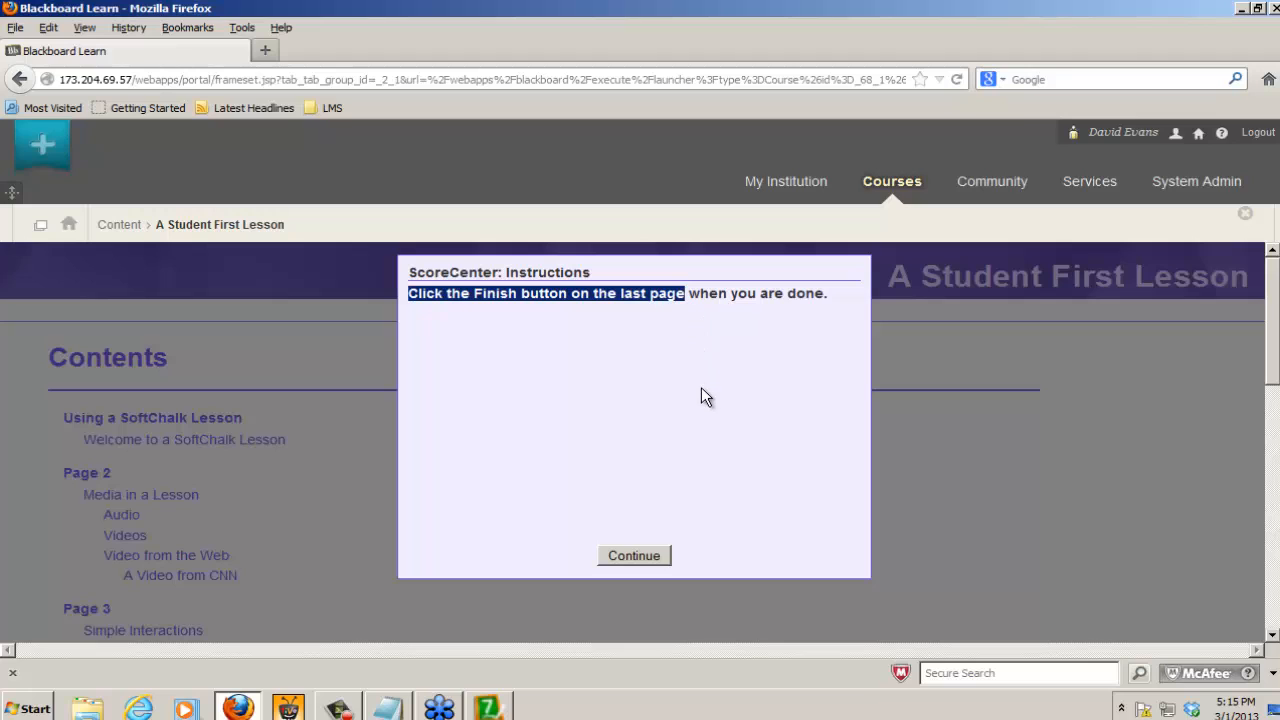
pyautogui.click(639, 557)
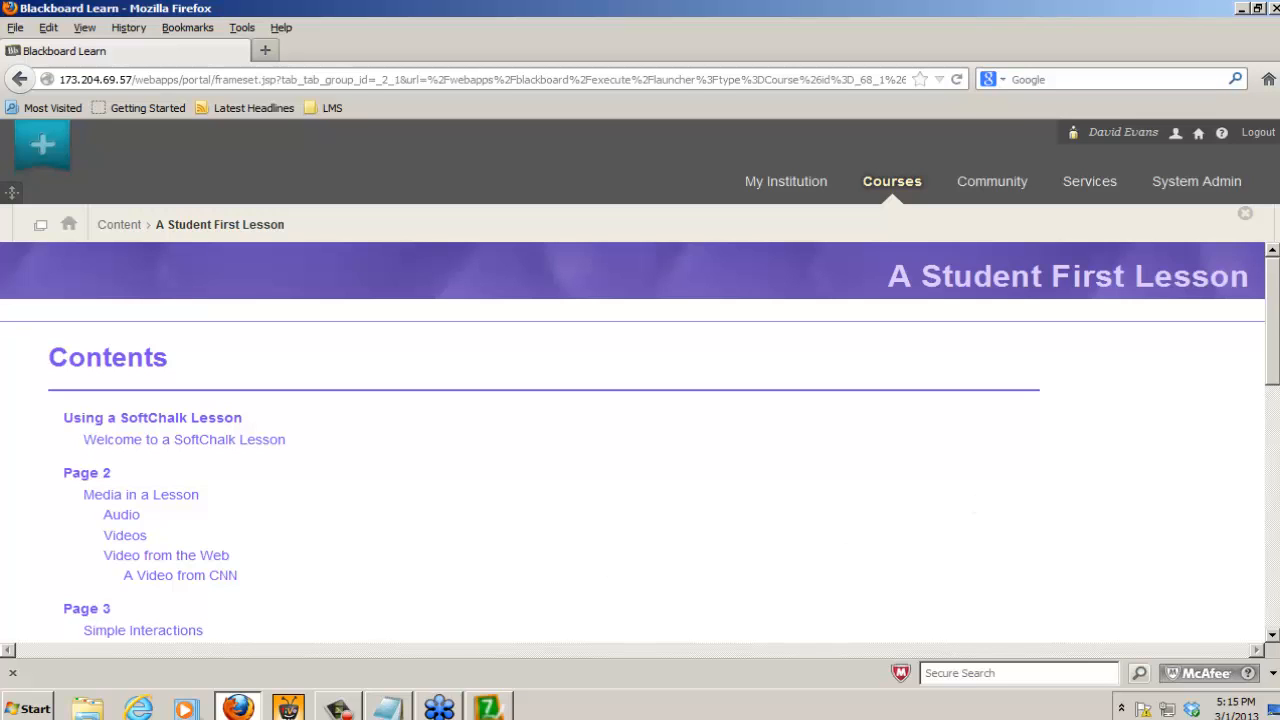
pyautogui.moveTo(1272, 378); pyautogui.dragTo(1272, 620)
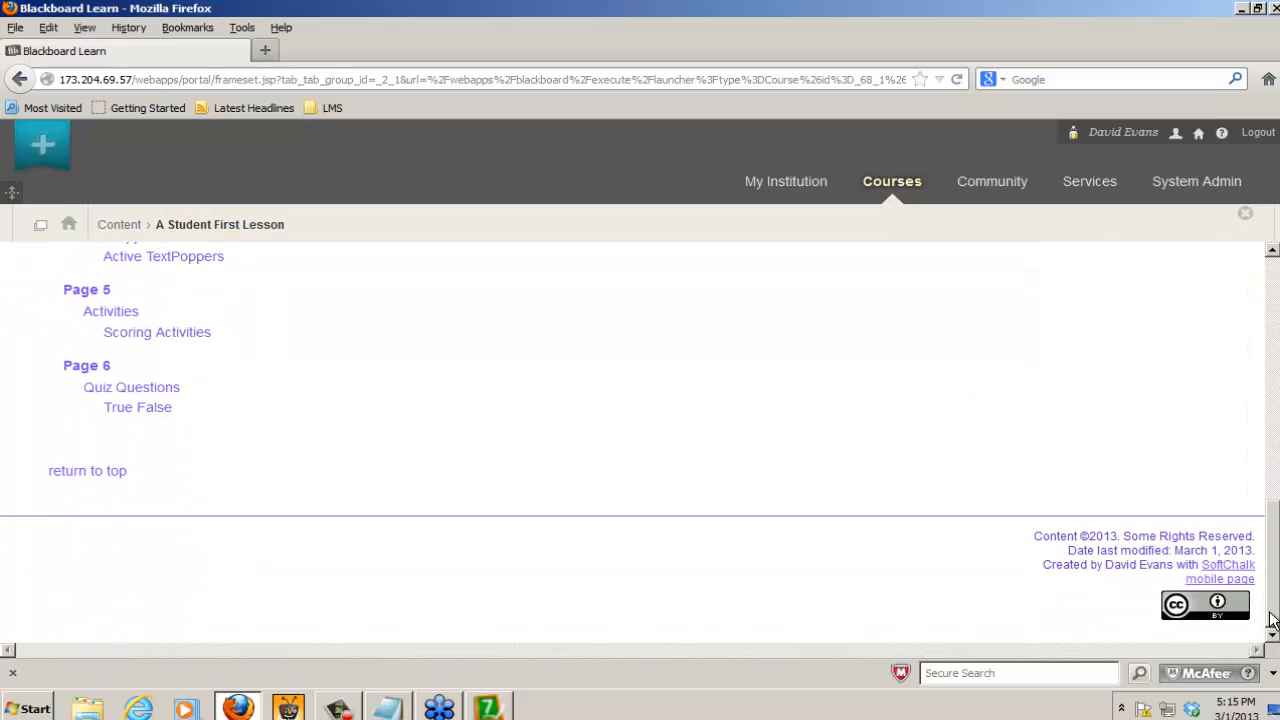
pyautogui.click(85, 368)
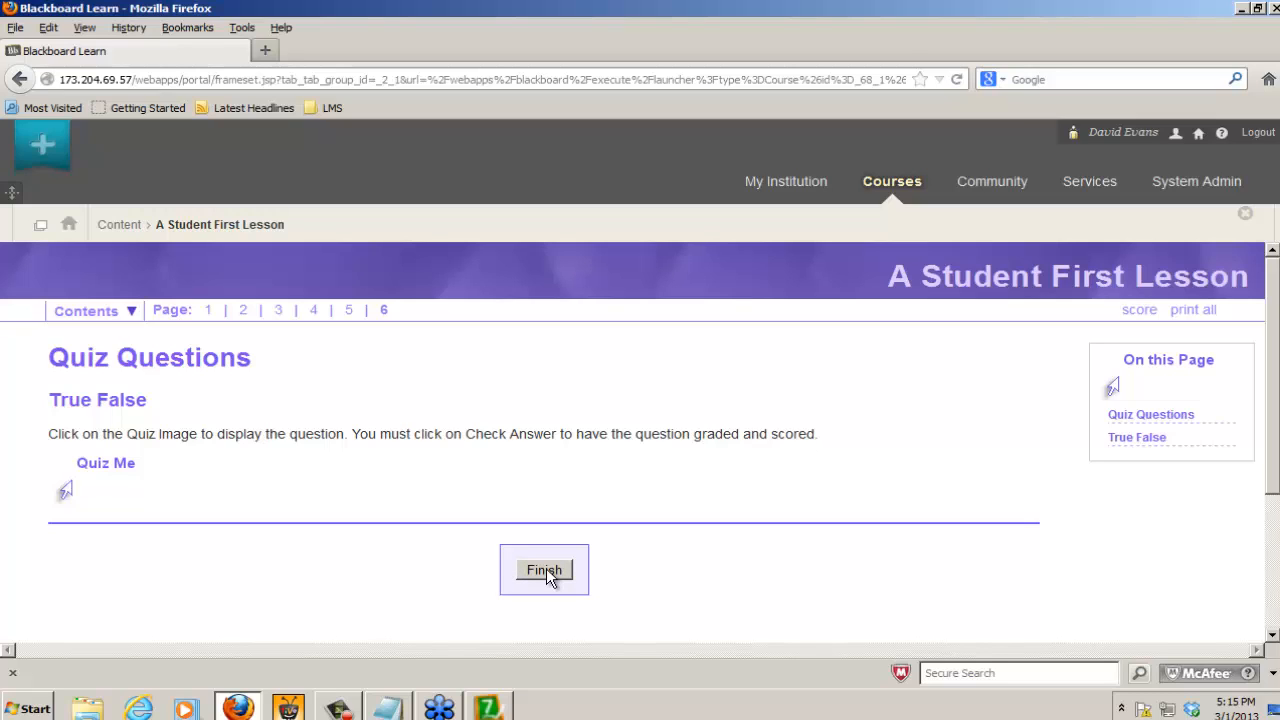
# Step: Display the Quiz Me question about TRCC, answer it True and check the answer for scoring
pyautogui.click(98, 481)
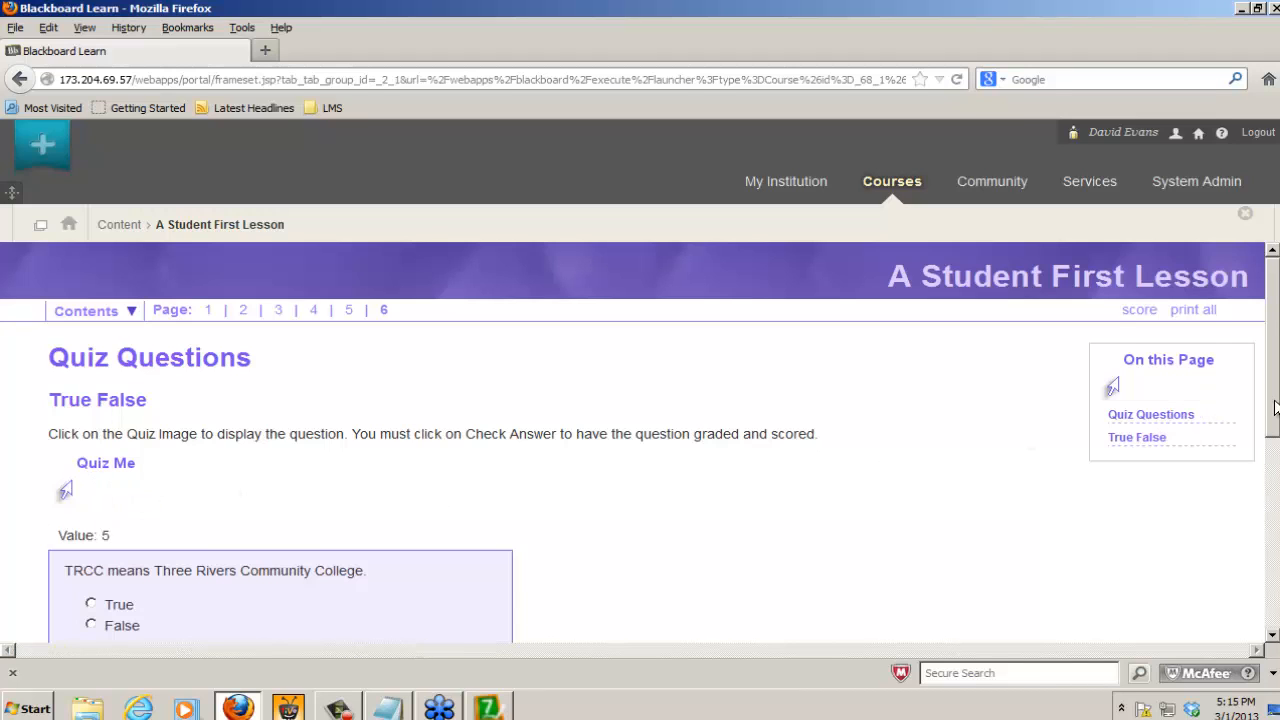
pyautogui.scroll(-3, 1275, 407)
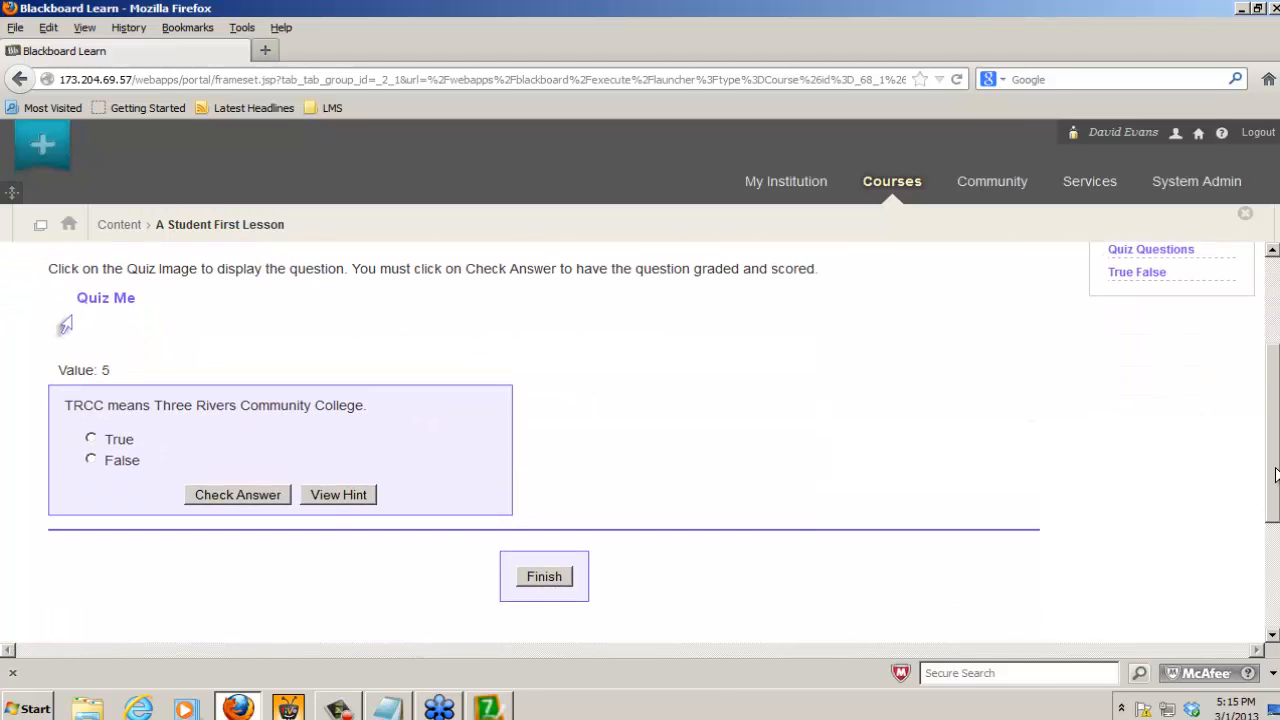
pyautogui.click(91, 439)
pyautogui.click(247, 497)
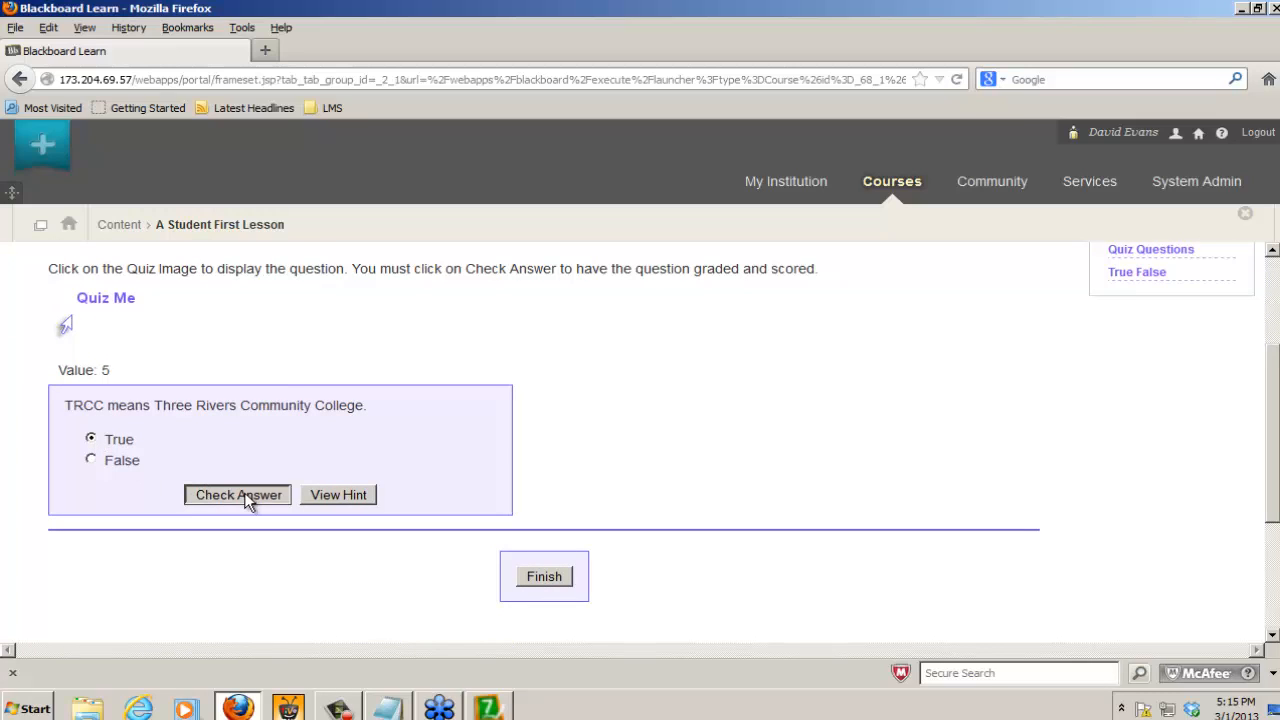
pyautogui.moveTo(357, 268); pyautogui.dragTo(756, 293)
pyautogui.click(237, 497)
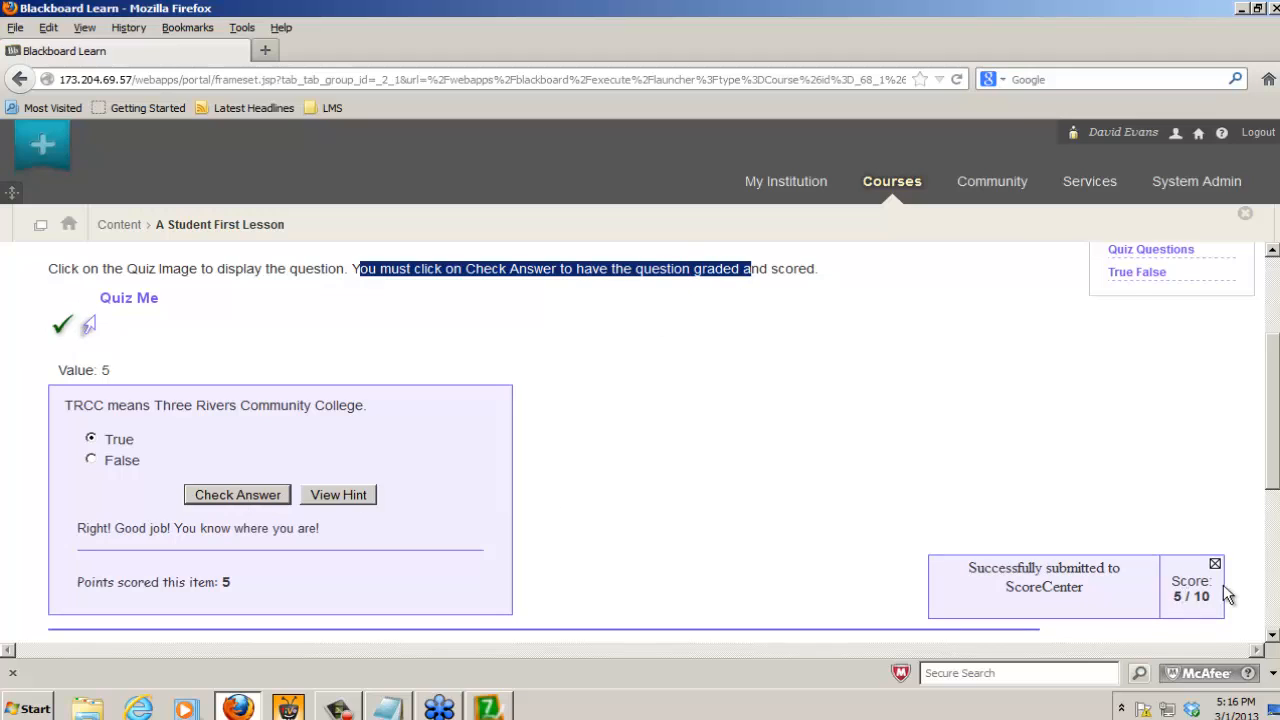
pyautogui.scroll(-3, 1277, 457)
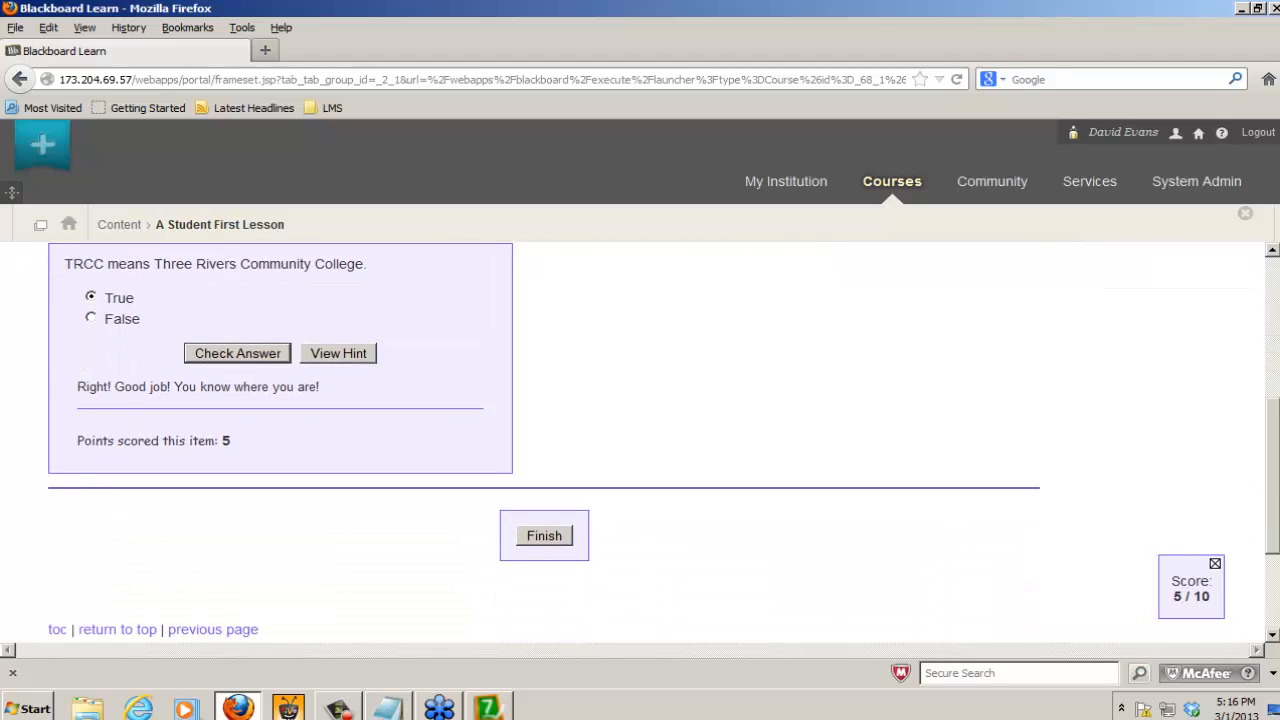
# Step: Finish the lesson to submit its score to ScoreCenter, and highlight the receipt number in the completion notice
pyautogui.click(540, 537)
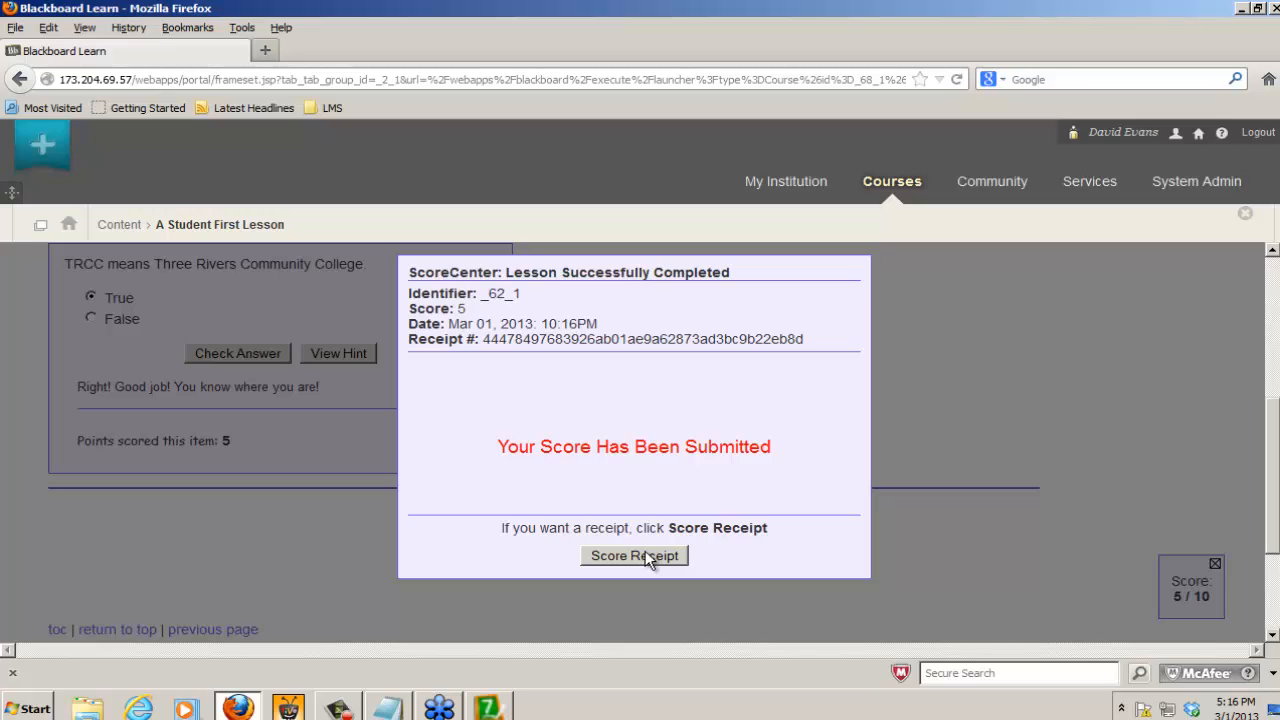
pyautogui.moveTo(490, 339); pyautogui.dragTo(849, 345)
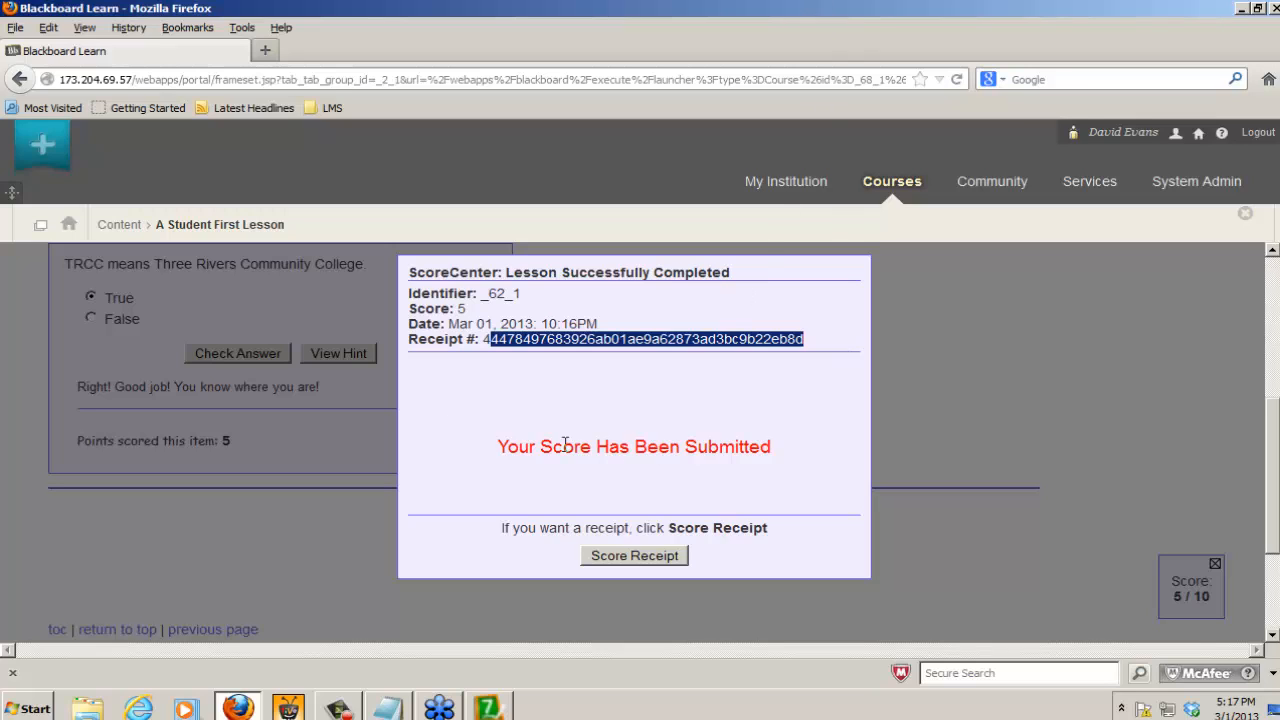
# Step: Leave the lesson and examine the A Student First Lesson column in the course's Full Grade Center
pyautogui.click(119, 225)
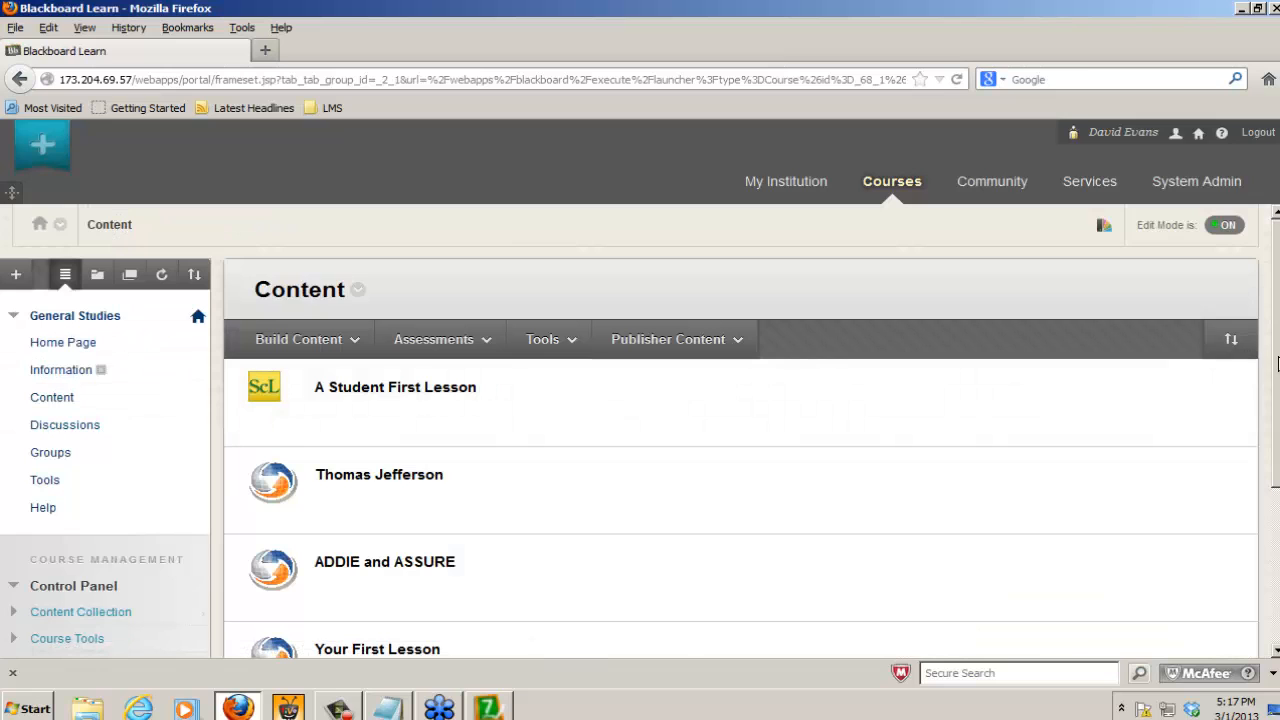
pyautogui.scroll(-4, 390, 597)
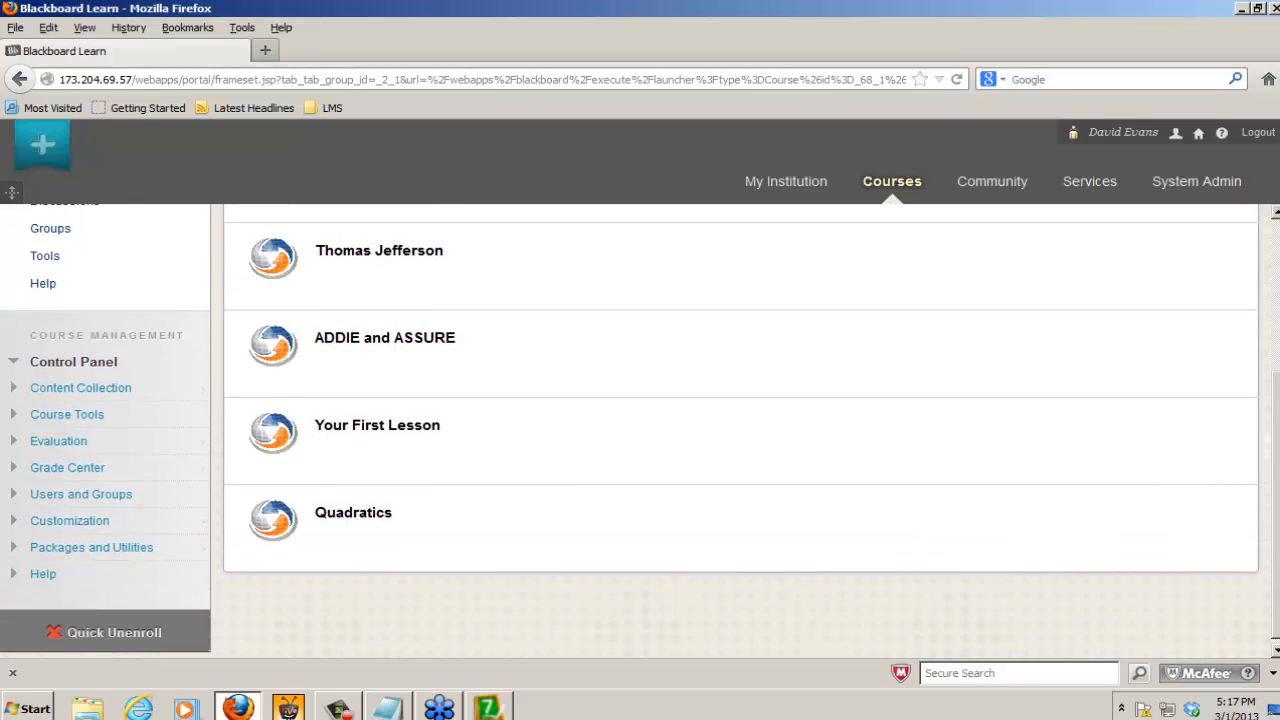
pyautogui.click(62, 472)
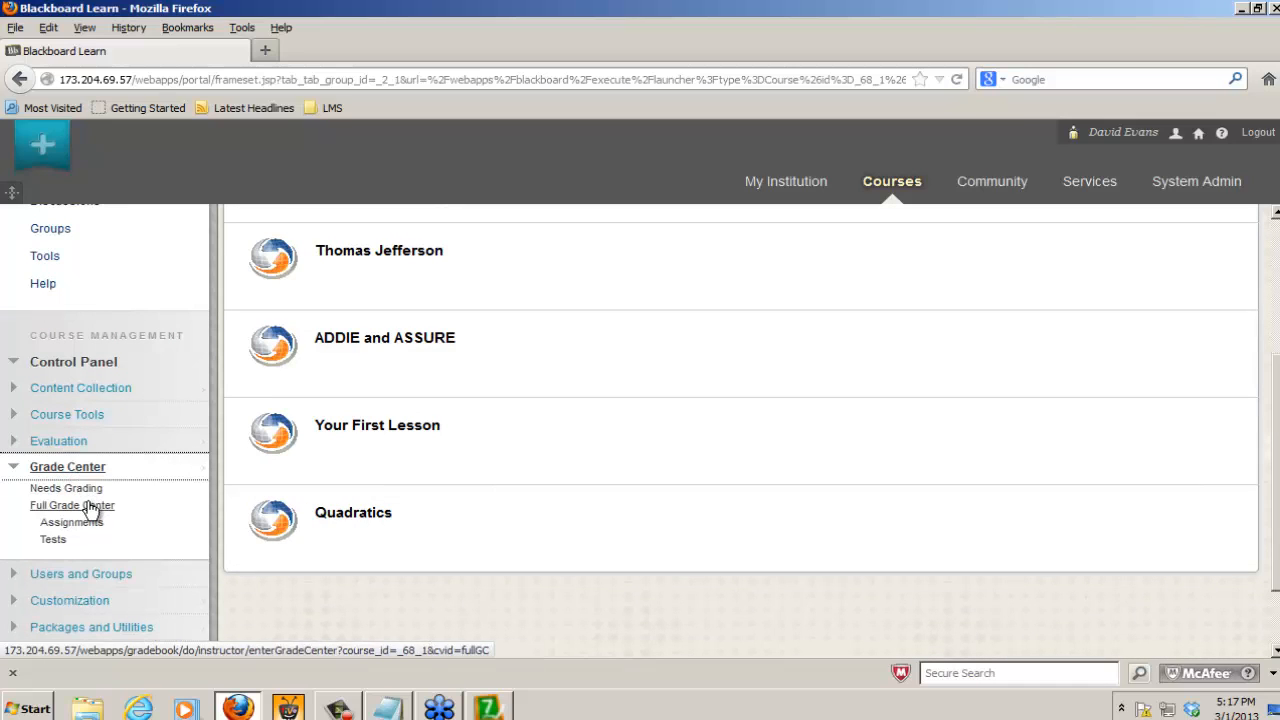
pyautogui.click(90, 509)
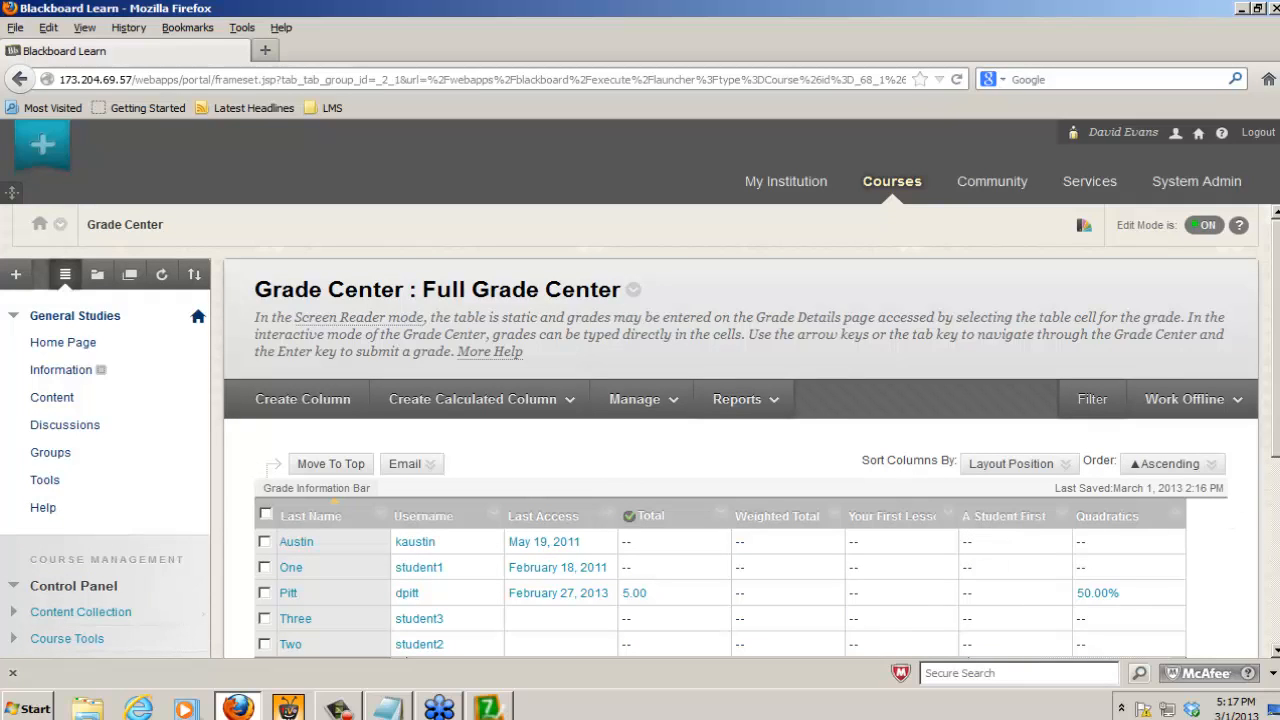
pyautogui.moveTo(1275, 445); pyautogui.dragTo(1276, 500)
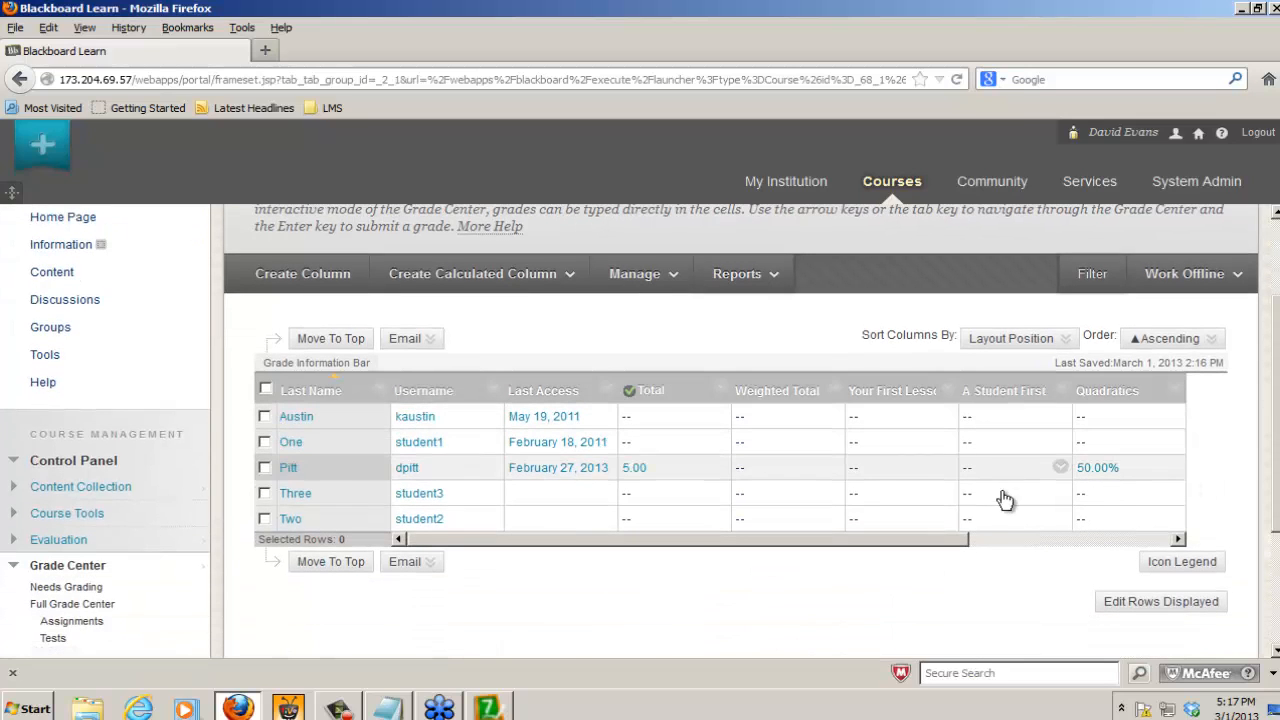
pyautogui.moveTo(966, 538); pyautogui.dragTo(937, 556)
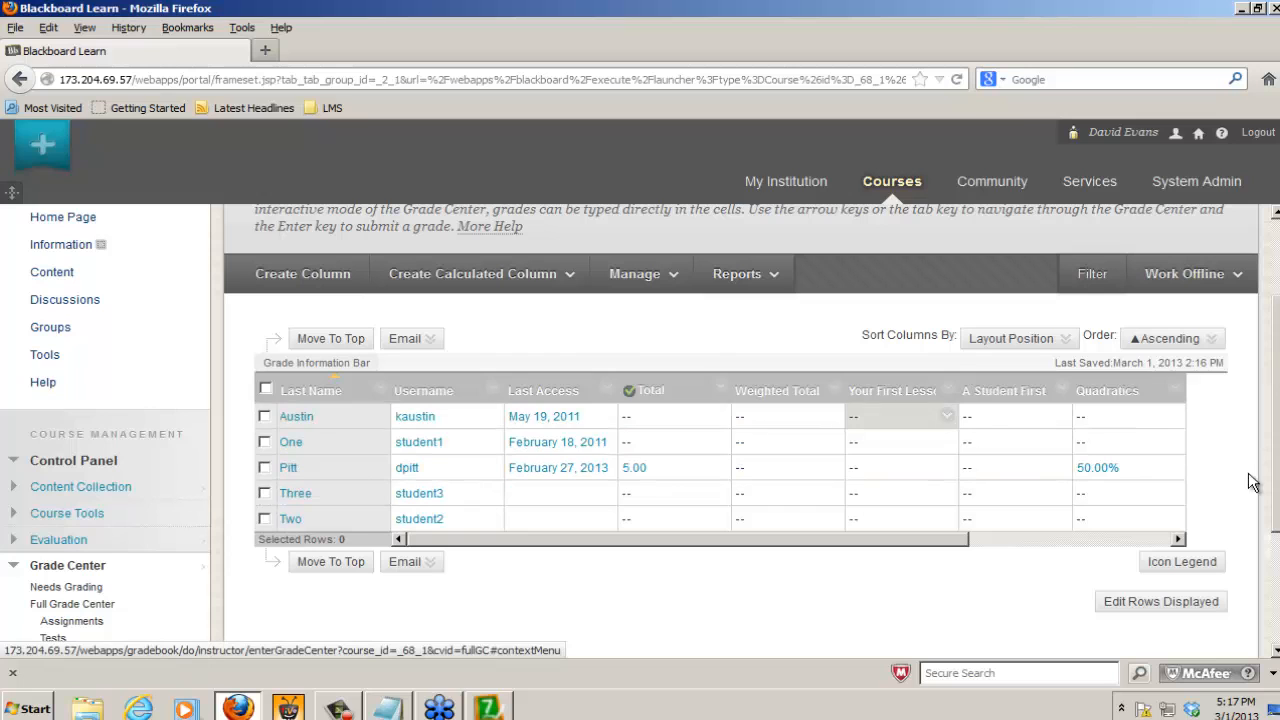
pyautogui.scroll(2, 1253, 482)
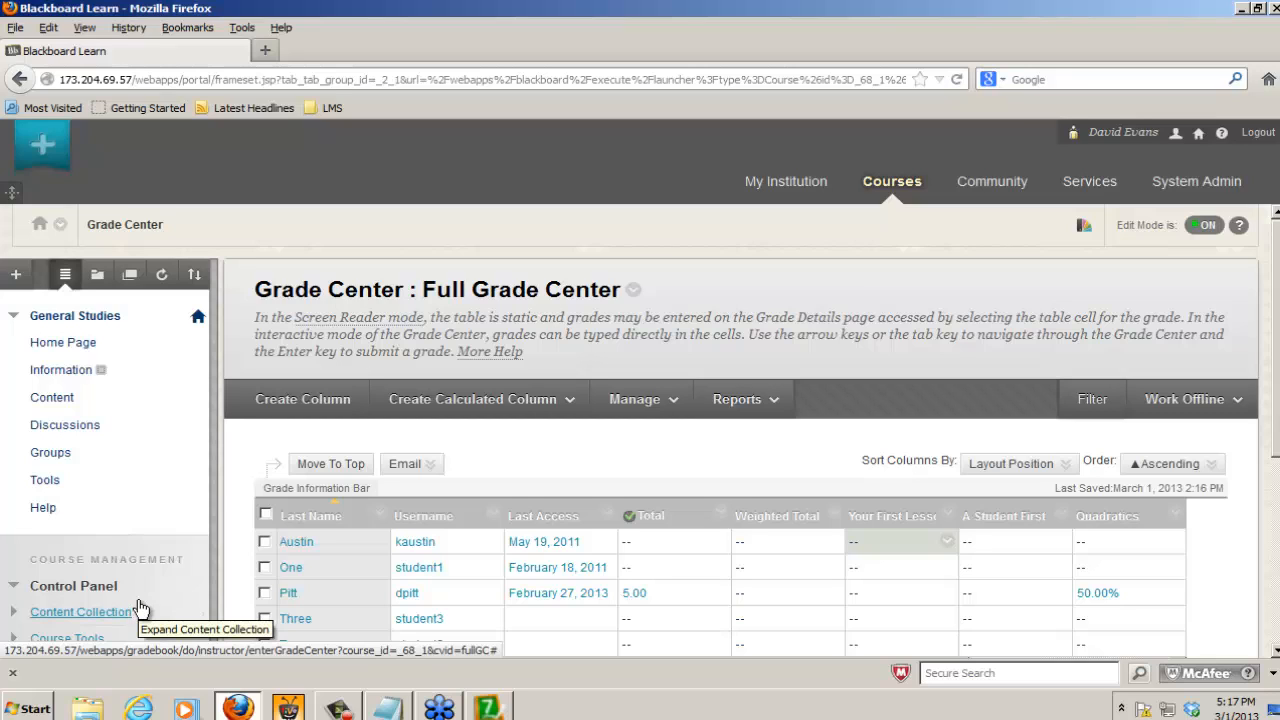
# Step: Delete A Student First Lesson from the General Studies course's Content area
pyautogui.click(52, 400)
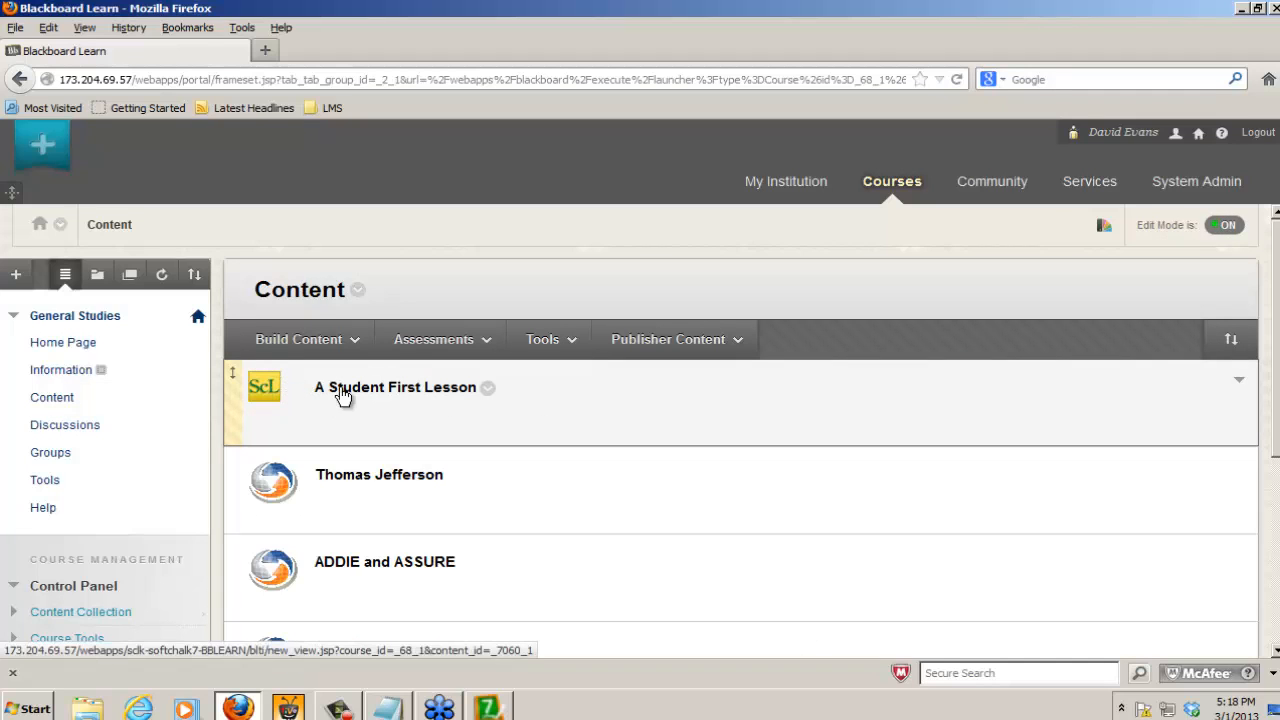
pyautogui.click(488, 392)
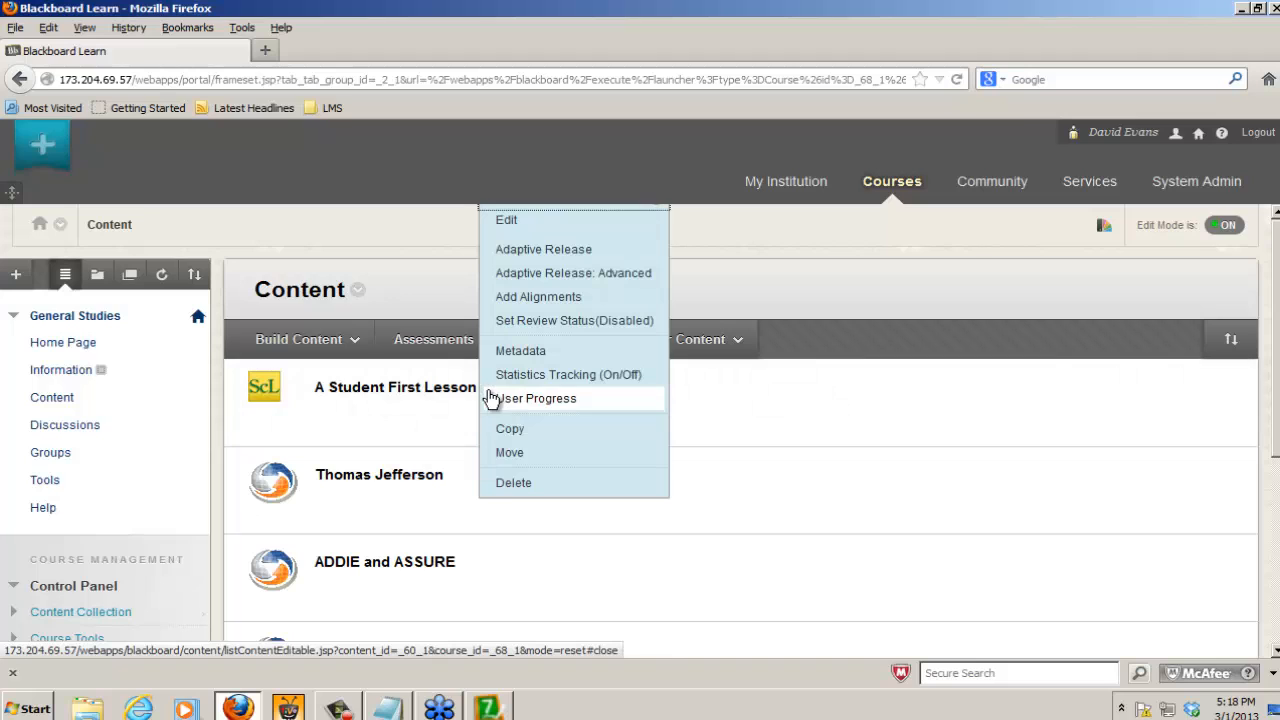
pyautogui.click(500, 485)
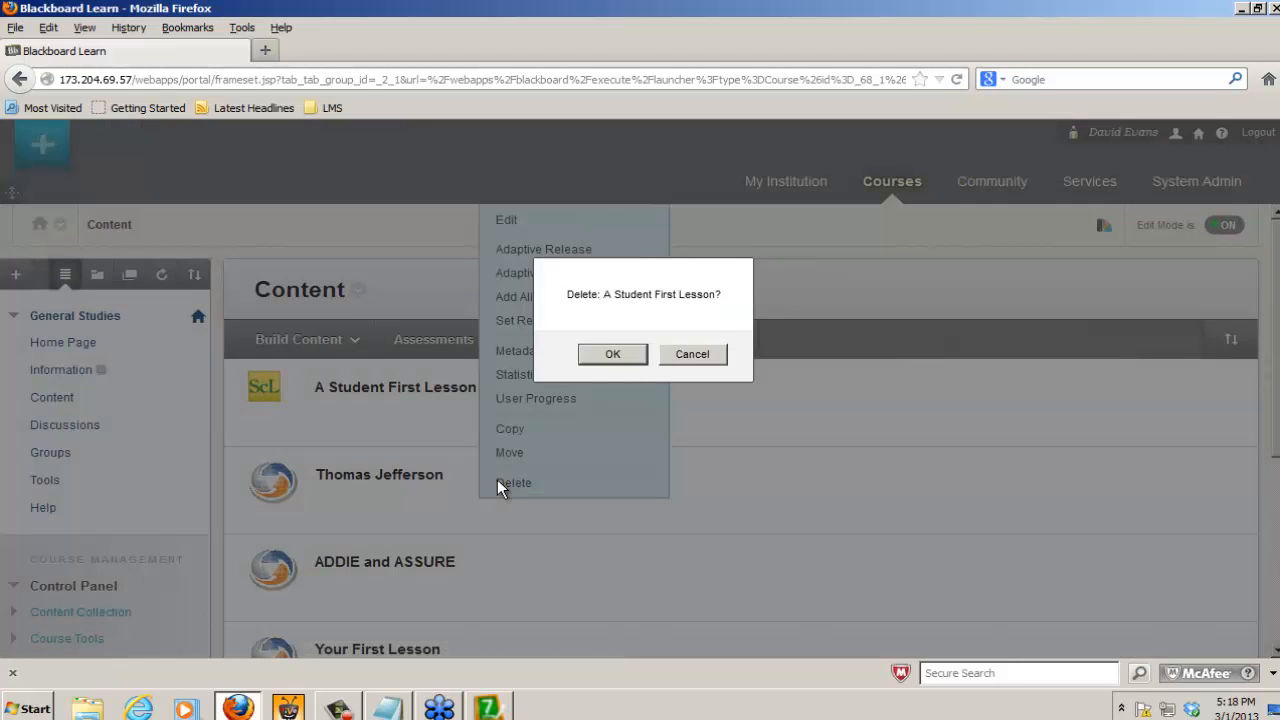
pyautogui.click(634, 352)
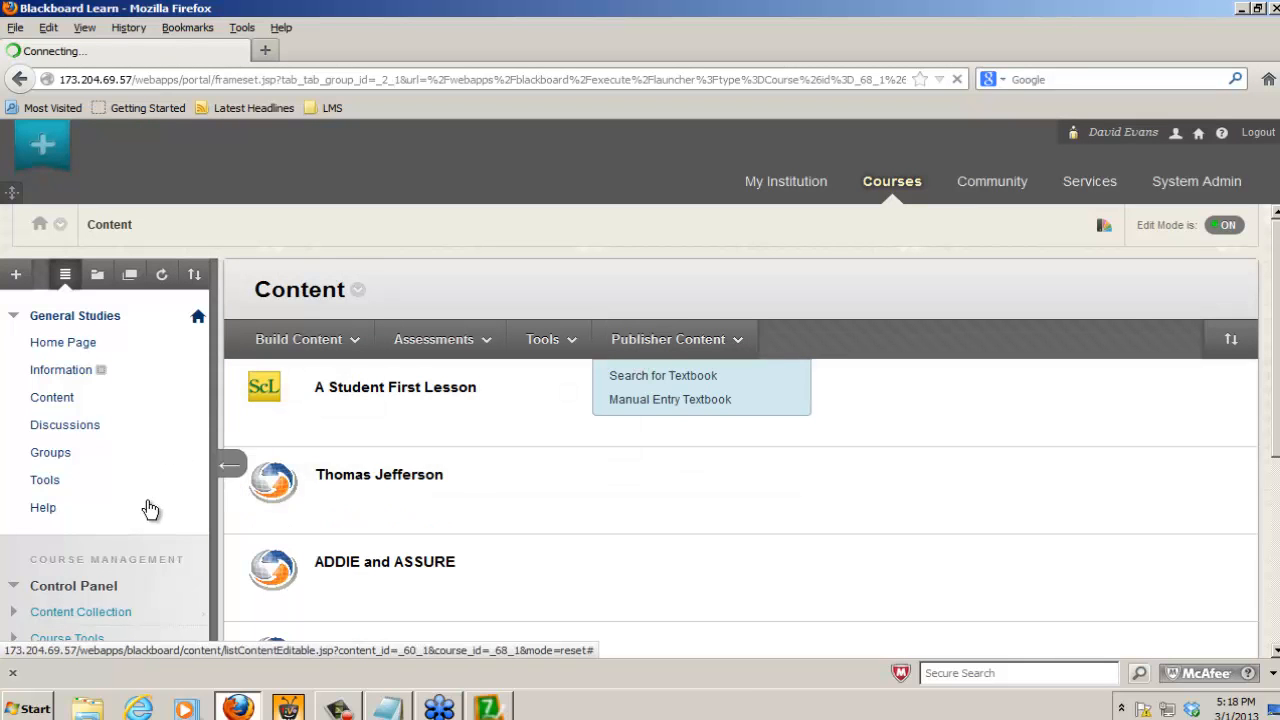
# Step: Delete the A Student First Lesson column from the Full Grade Center
pyautogui.scroll(-3, 1277, 415)
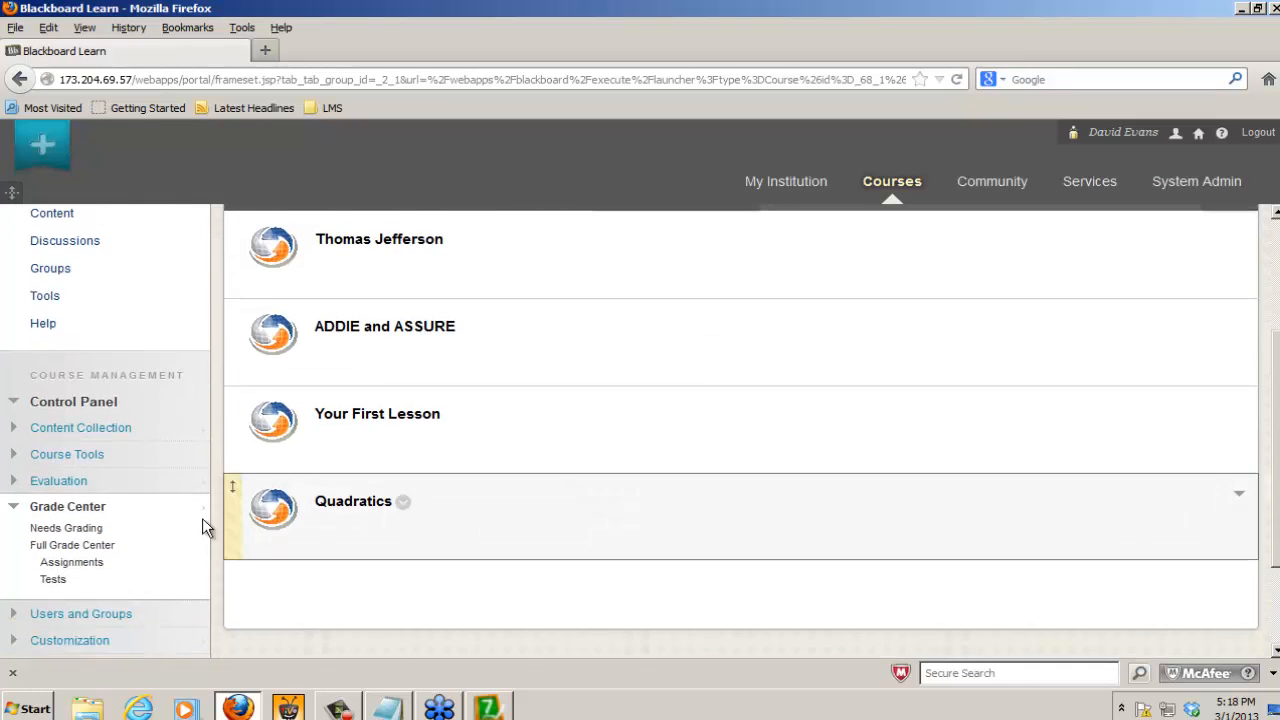
pyautogui.click(80, 550)
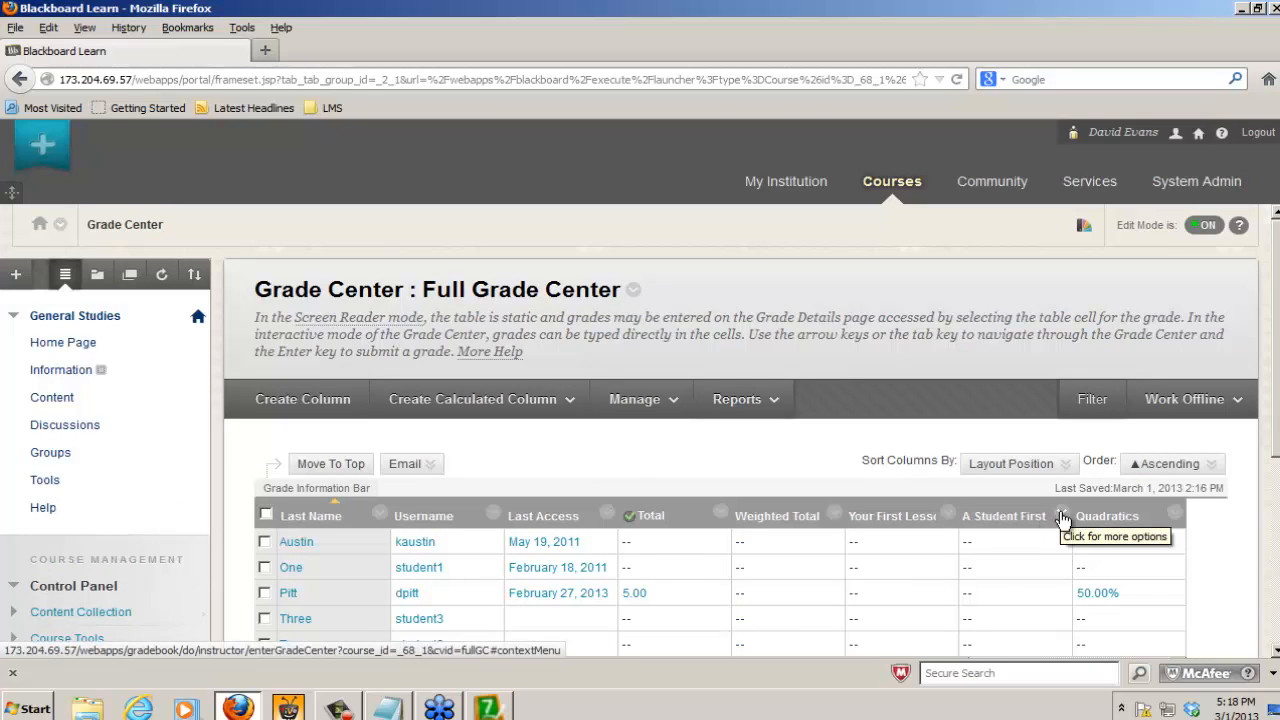
pyautogui.click(1062, 517)
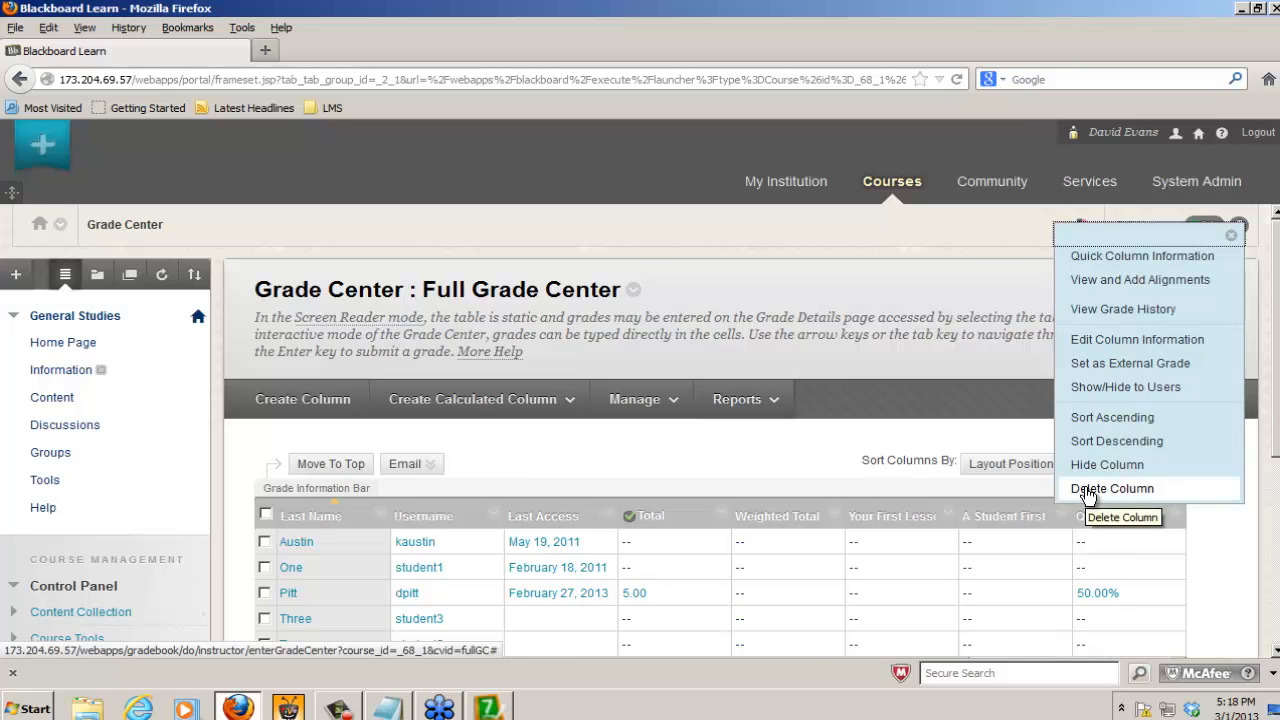
pyautogui.click(1087, 491)
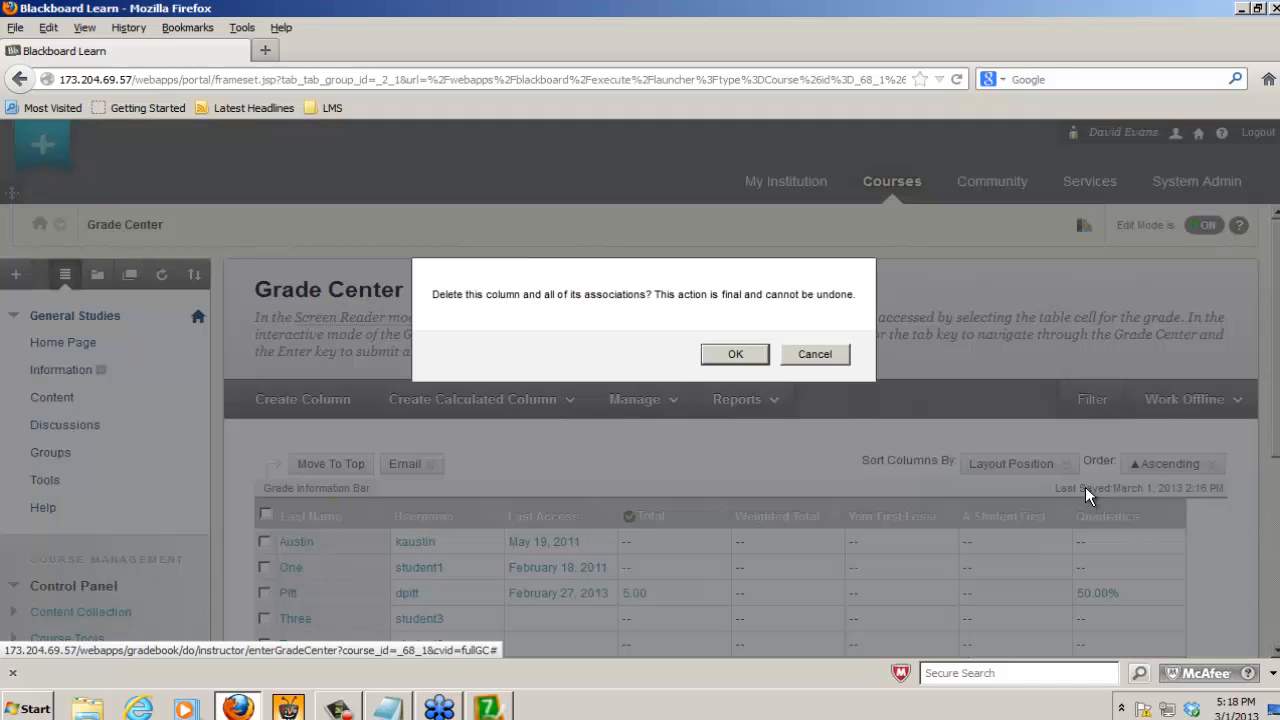
pyautogui.click(744, 349)
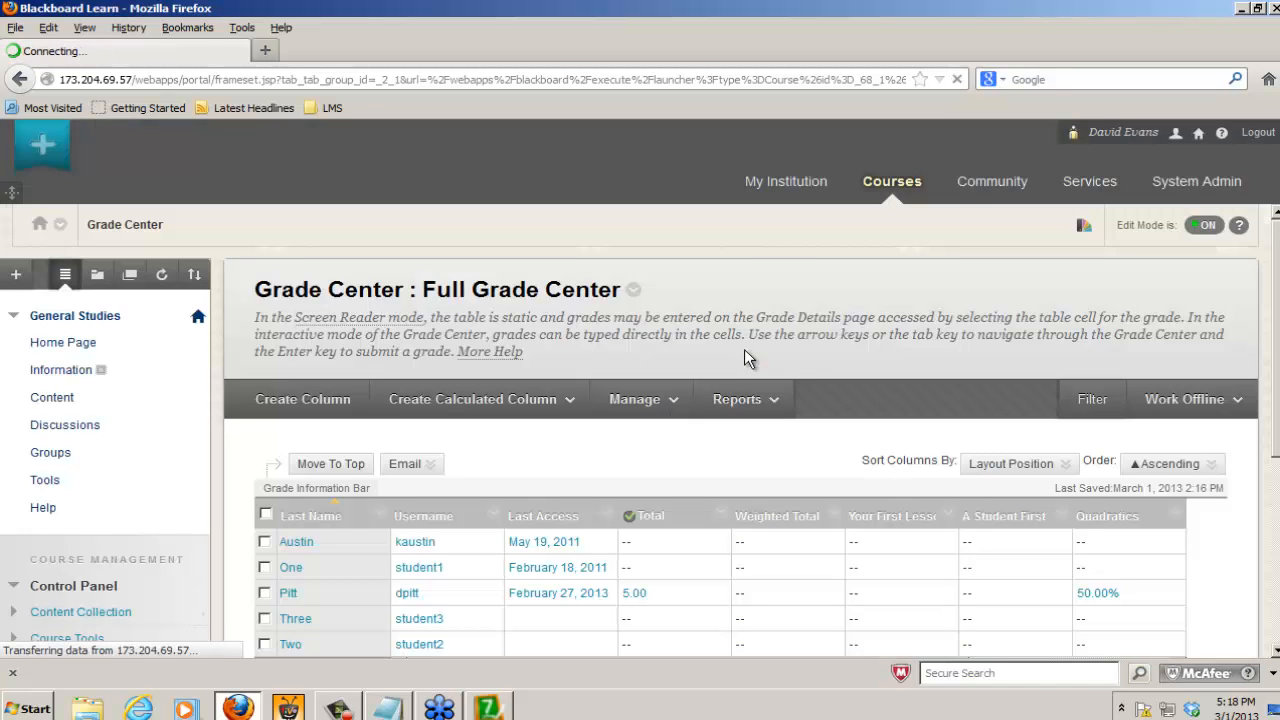